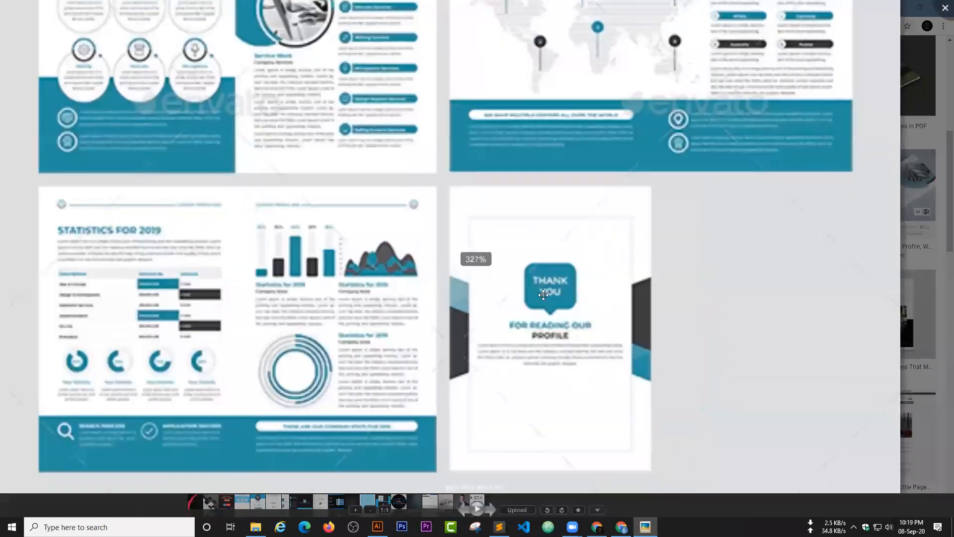
# Examine the statistics spread and the closing thank-you page of the company profile sample gd12.PNG
pyautogui.moveTo(518, 260); pyautogui.dragTo(437, 246)
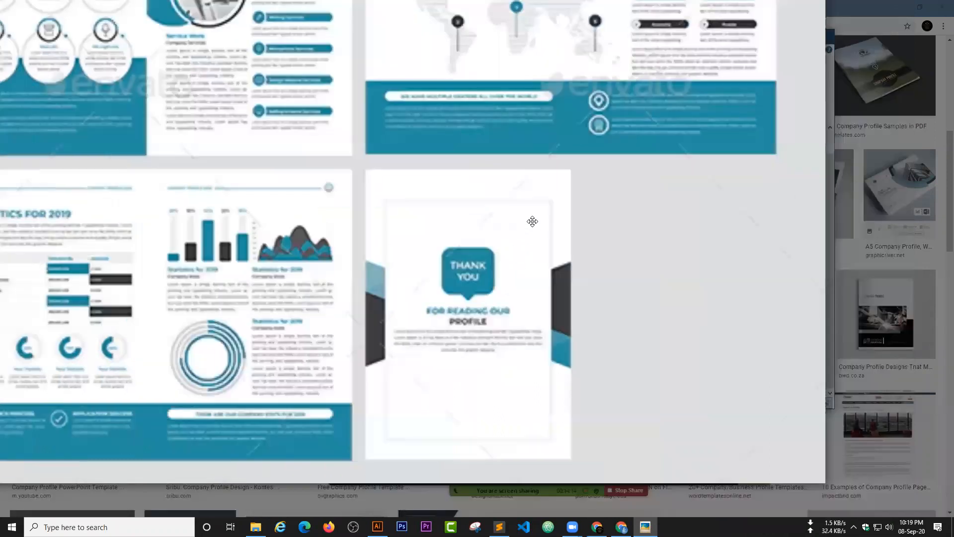
pyautogui.scroll(-2, 538, 321)
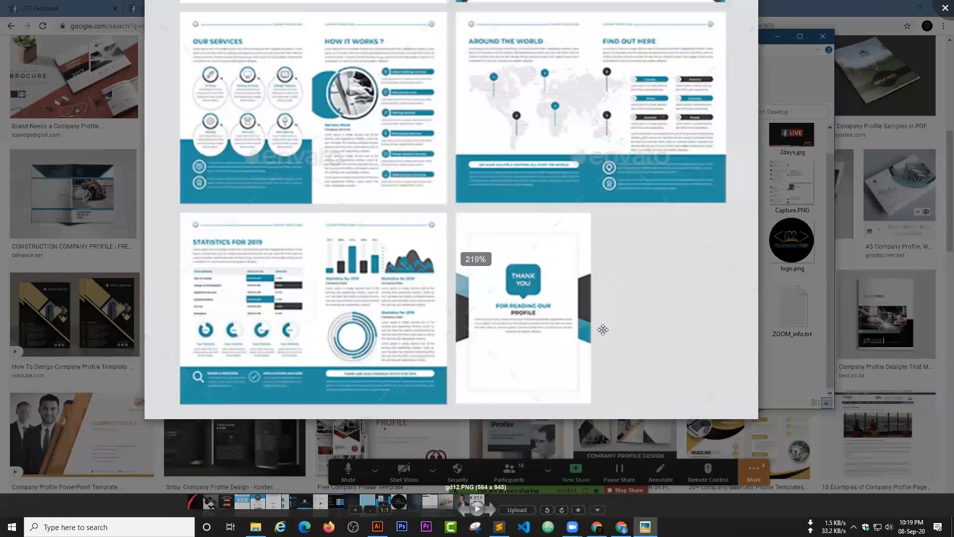
pyautogui.scroll(2, 593, 231)
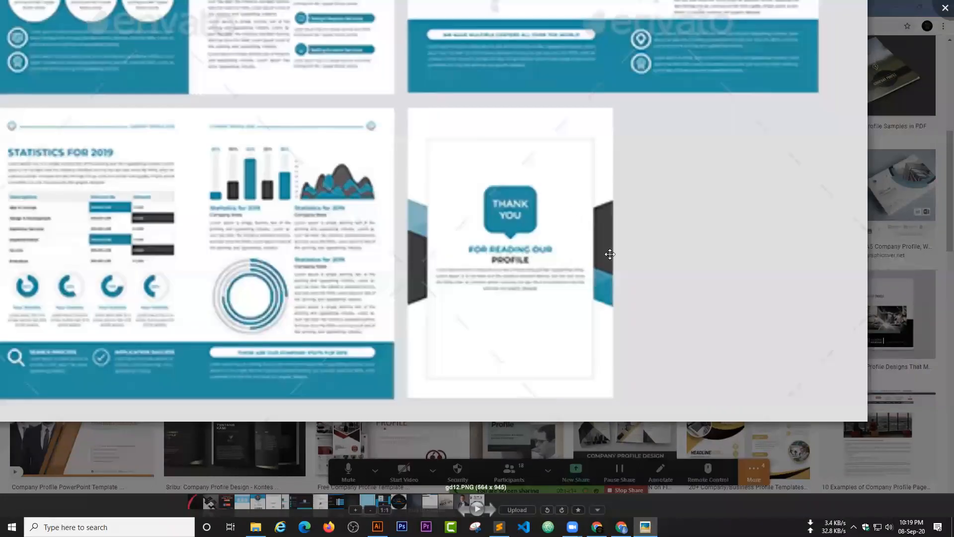
pyautogui.scroll(-2, 613, 219)
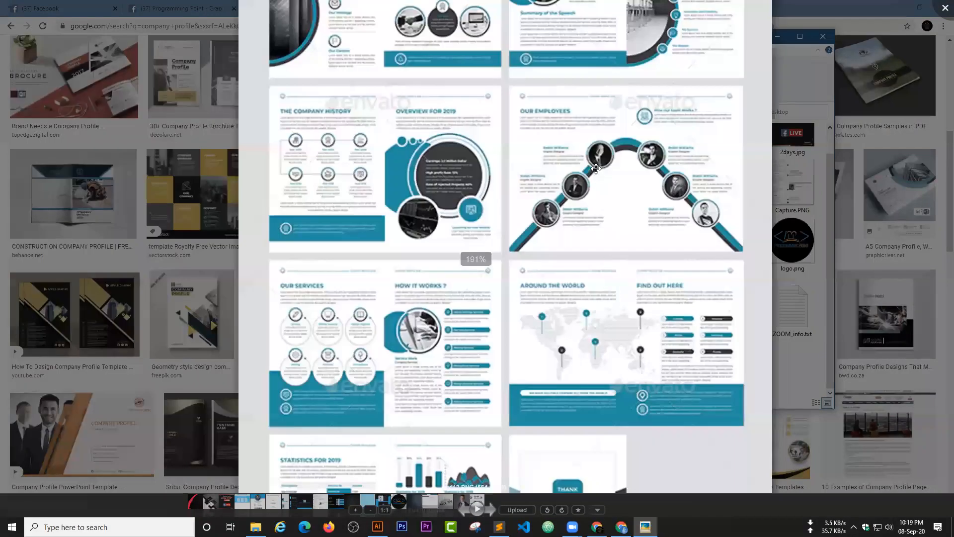
pyautogui.scroll(-3, 570, 291)
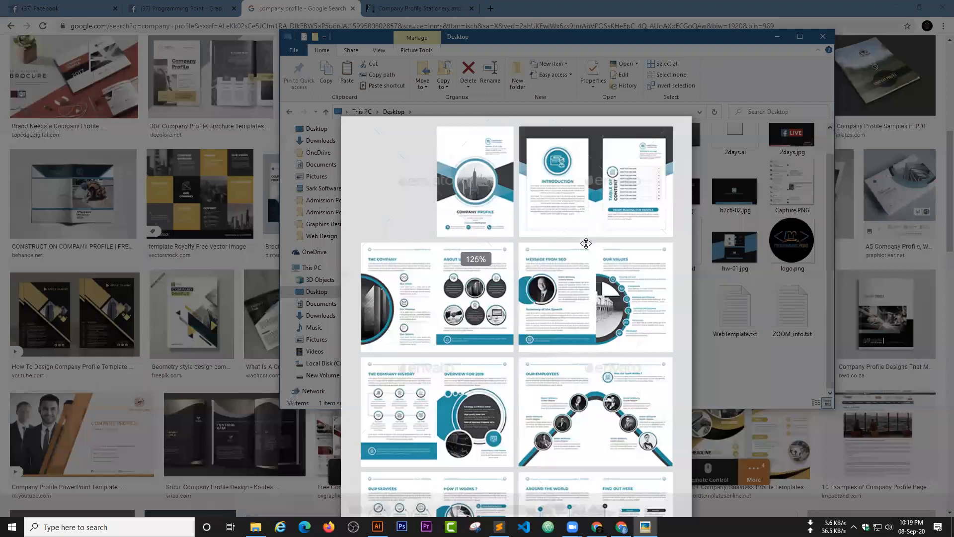
# Examine the cover's contact information and the inner spreads in gd12.PNG, from the company introduction through to the employees pages
pyautogui.scroll(9, 415, 168)
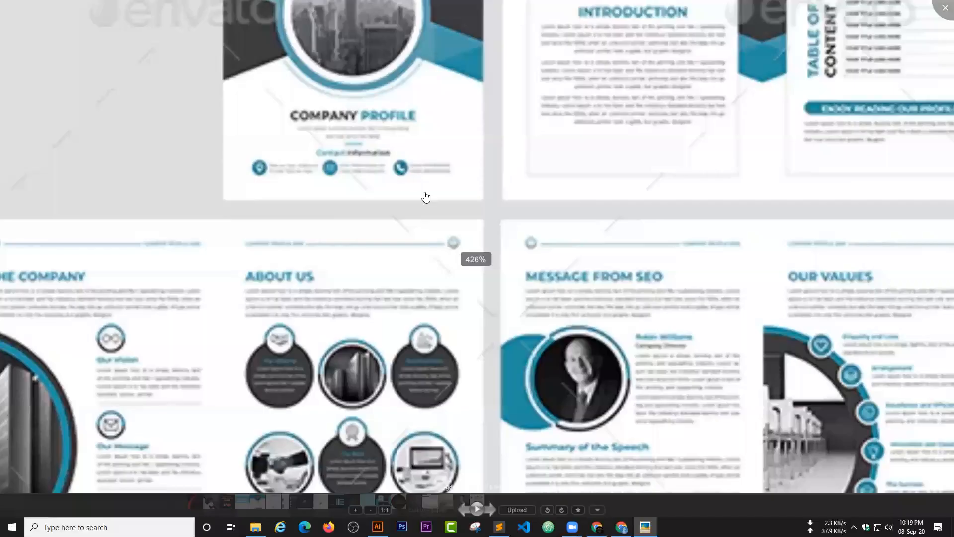
pyautogui.scroll(4, 539, 212)
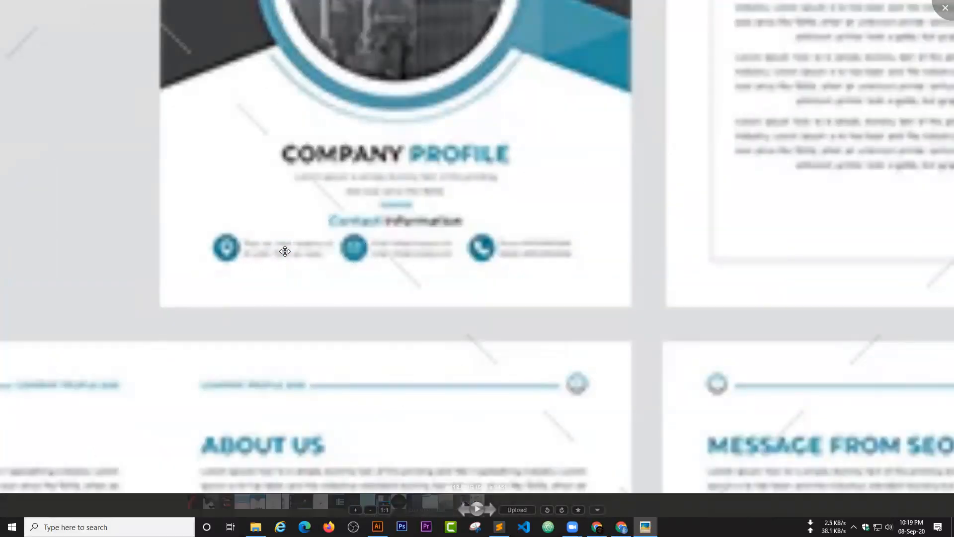
pyautogui.scroll(-1, 289, 250)
pyautogui.scroll(-1, 350, 252)
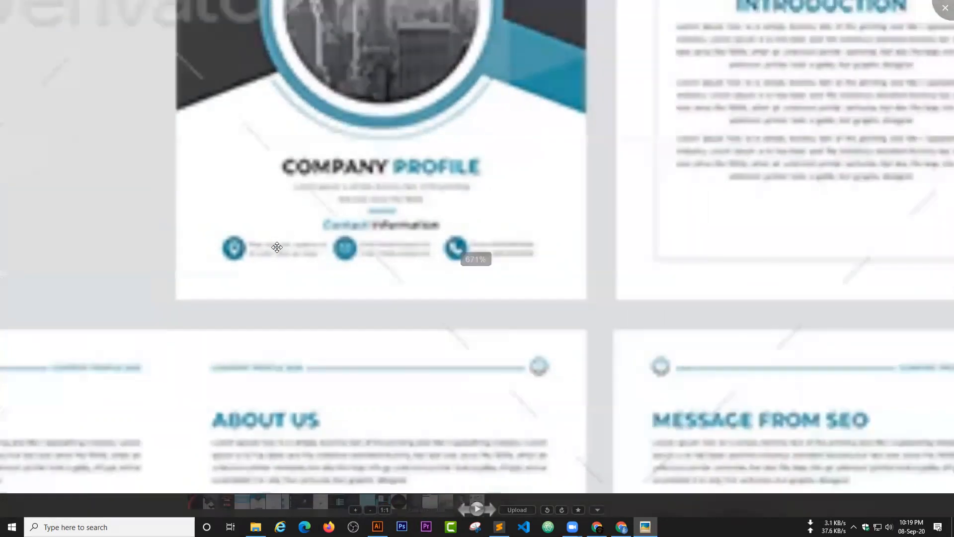
pyautogui.scroll(-4, 507, 296)
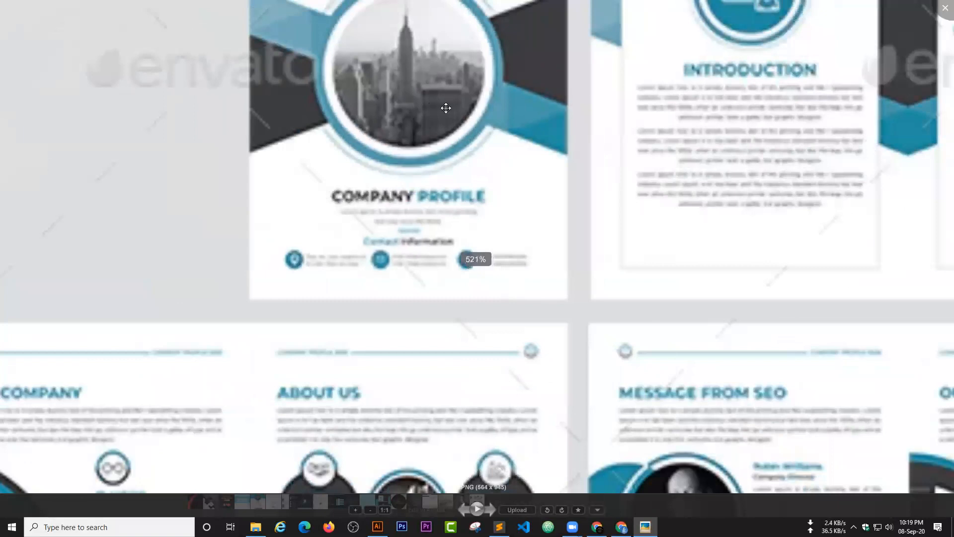
pyautogui.scroll(-5, 428, 109)
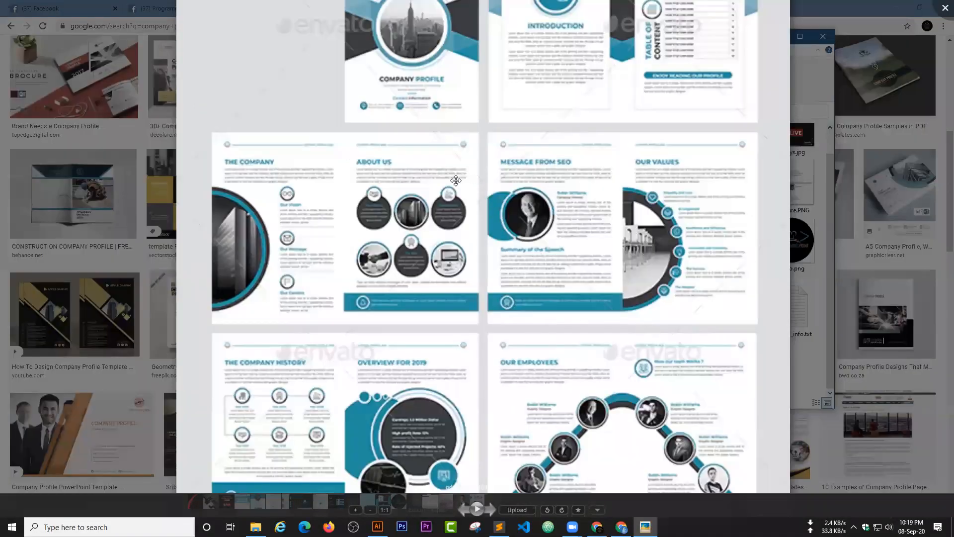
pyautogui.scroll(2, 475, 186)
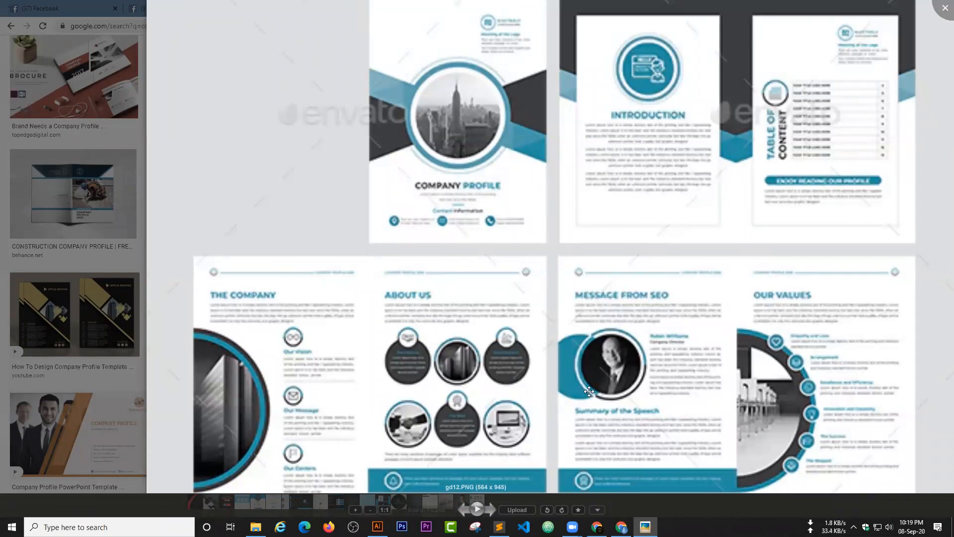
pyautogui.scroll(-3, 589, 391)
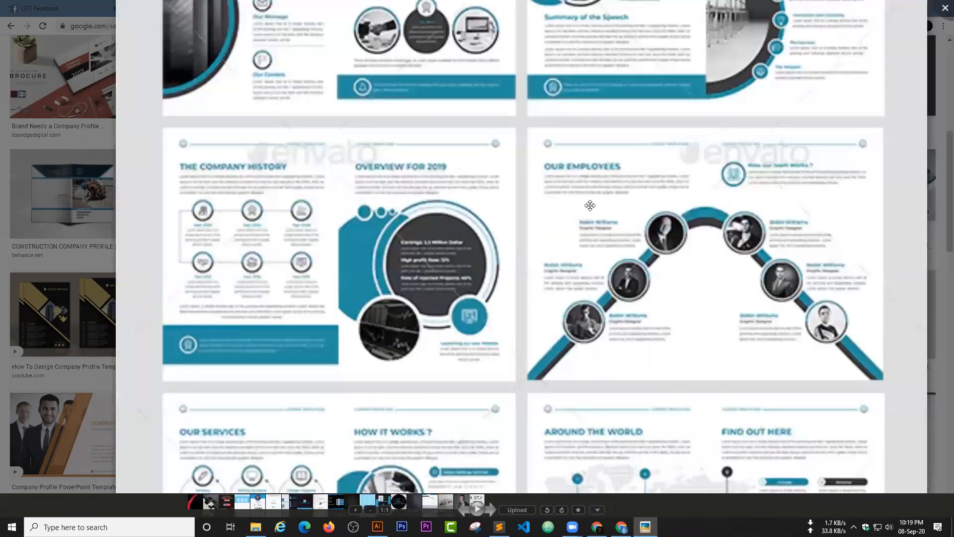
pyautogui.scroll(-2, 571, 238)
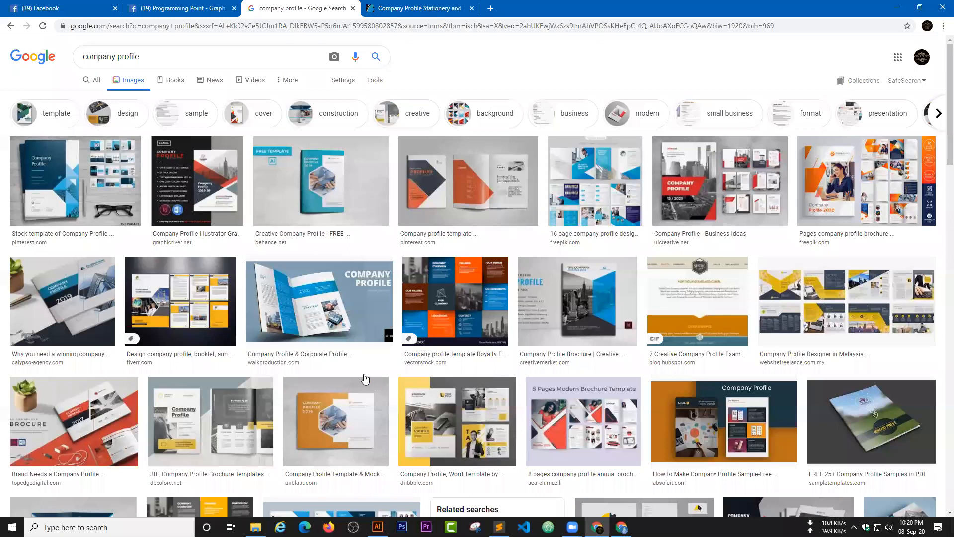
# Look over the Google image results for company profile and browse the matching print templates on GraphicRiver
pyautogui.scroll(-1, 608, 379)
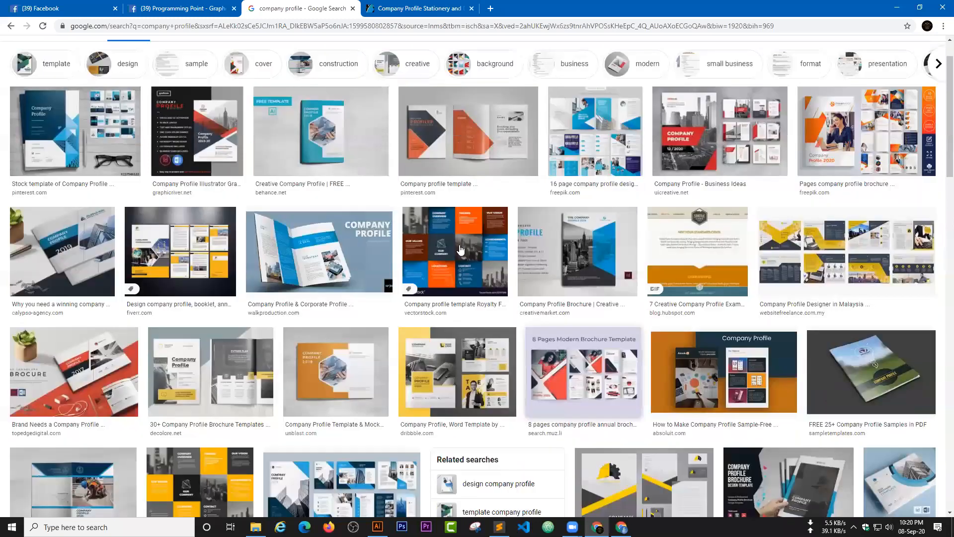
pyautogui.click(423, 8)
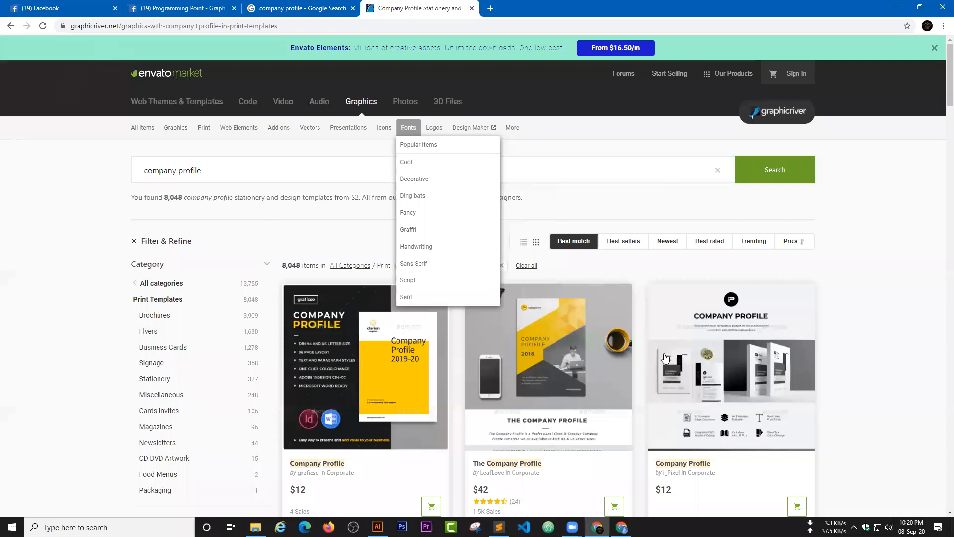
pyautogui.scroll(-7, 593, 438)
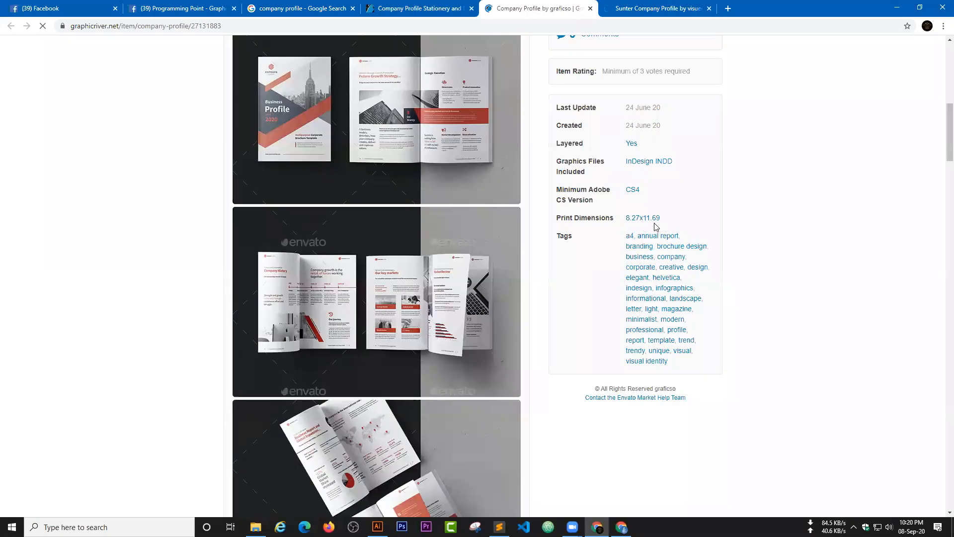
# Examine the brochure mockups and the full preview image on GraphicRiver's red and black Company Profile item page
pyautogui.scroll(-4, 581, 316)
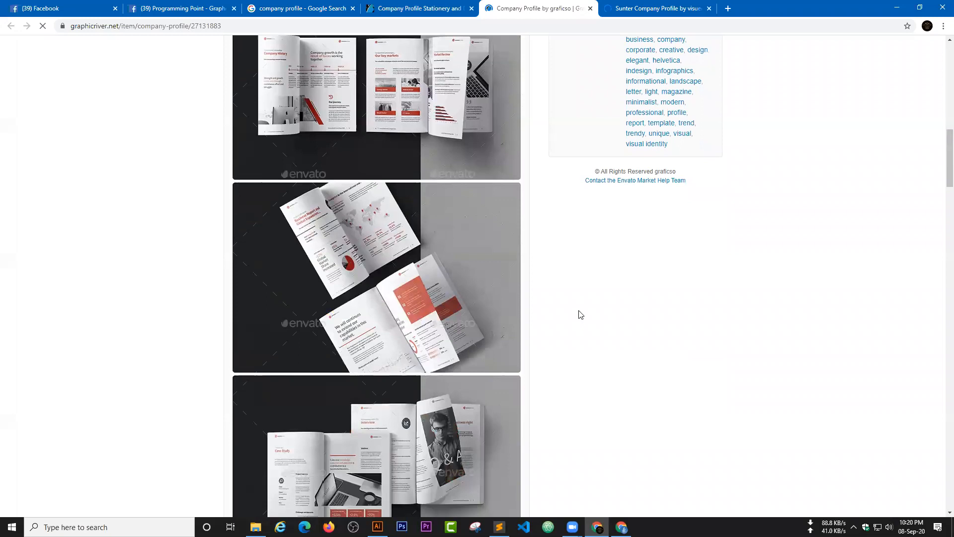
pyautogui.scroll(-15, 582, 309)
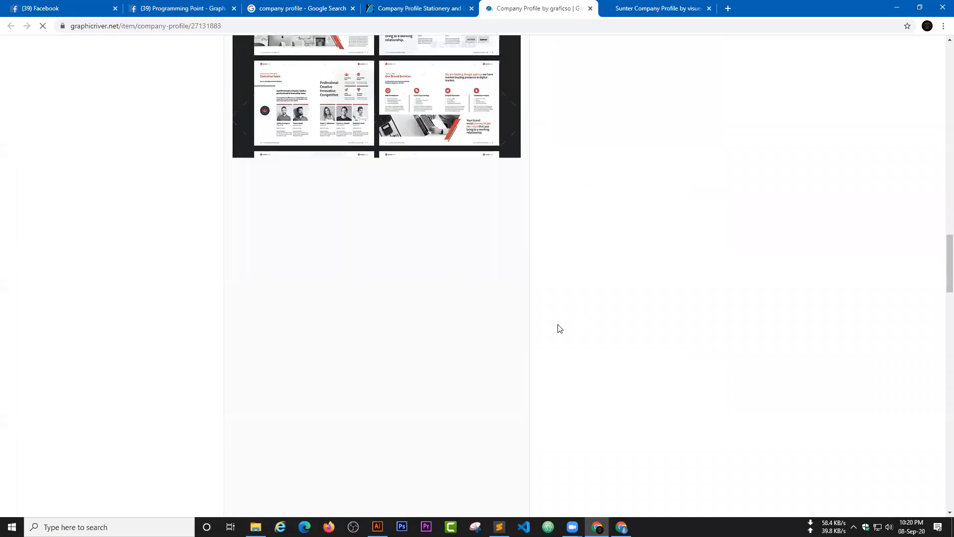
pyautogui.scroll(-5, 509, 341)
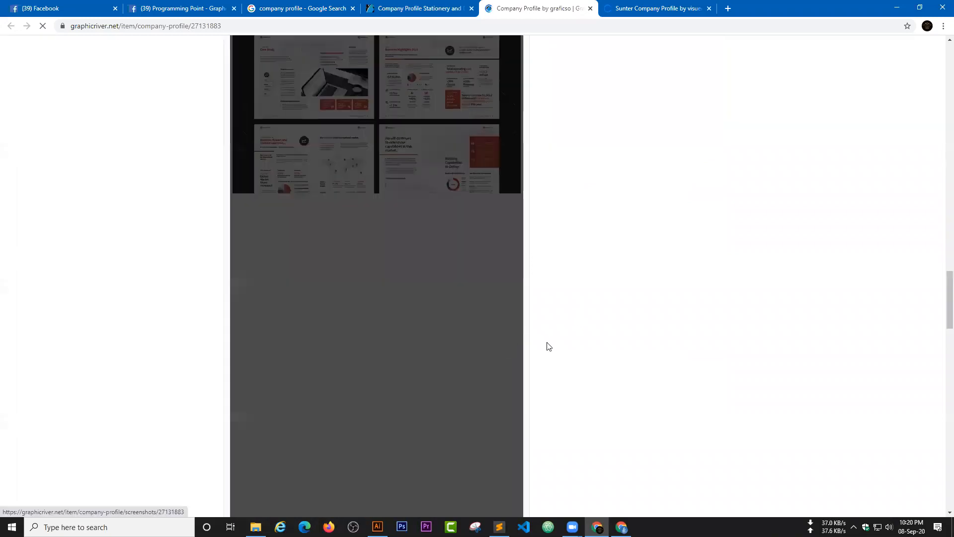
pyautogui.scroll(5, 552, 338)
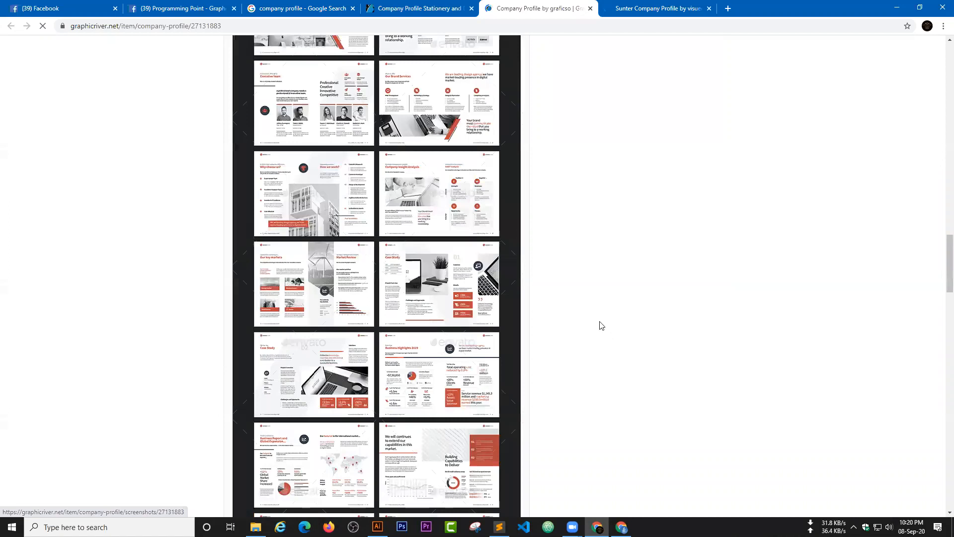
pyautogui.scroll(10, 592, 315)
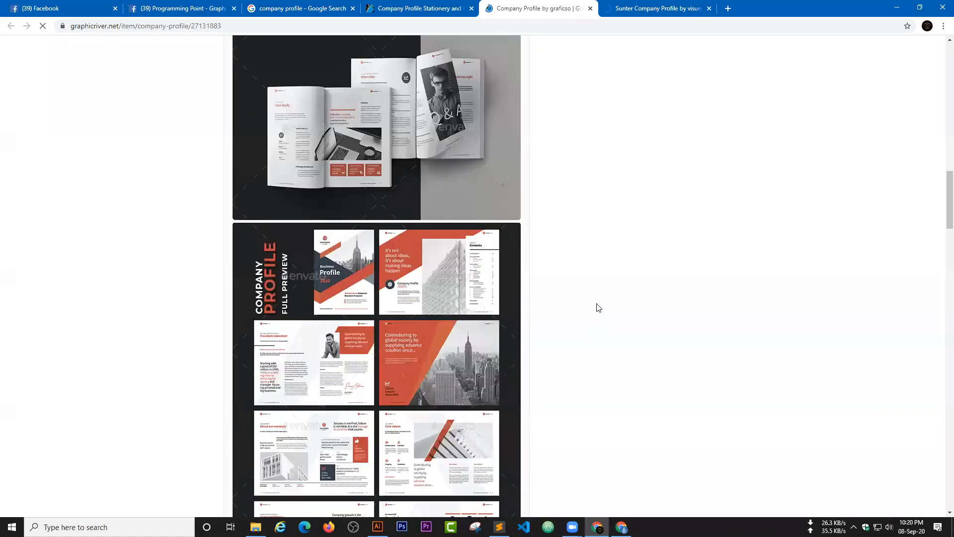
pyautogui.scroll(-10, 597, 305)
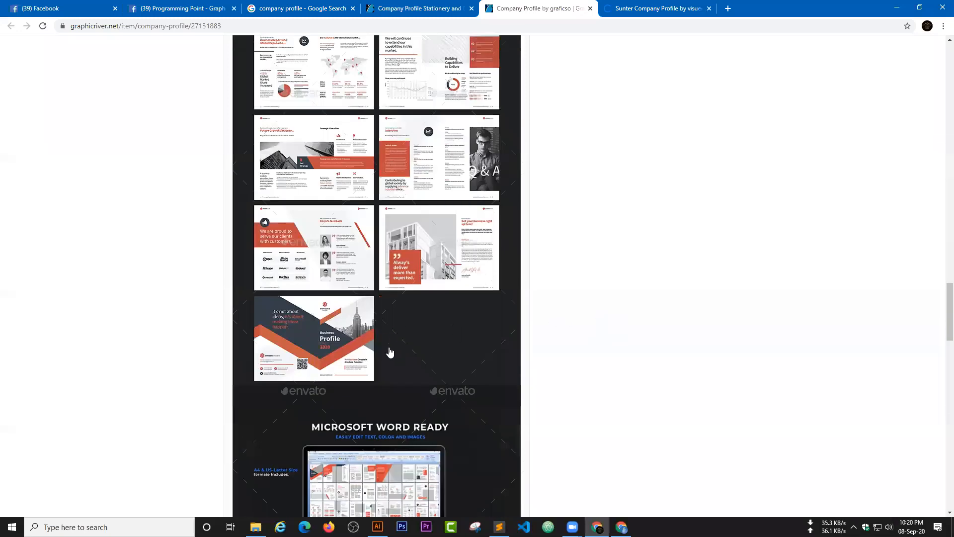
pyautogui.scroll(6, 366, 351)
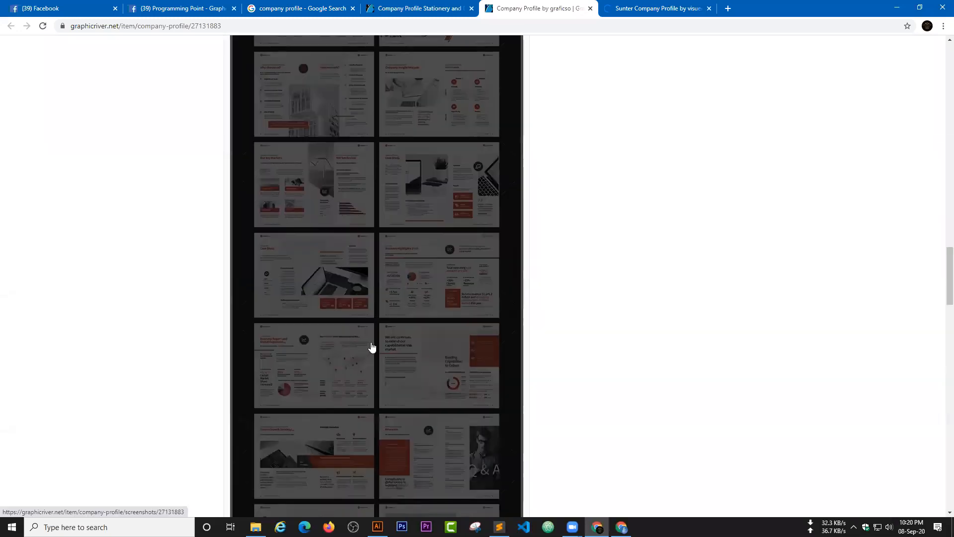
pyautogui.scroll(8, 372, 346)
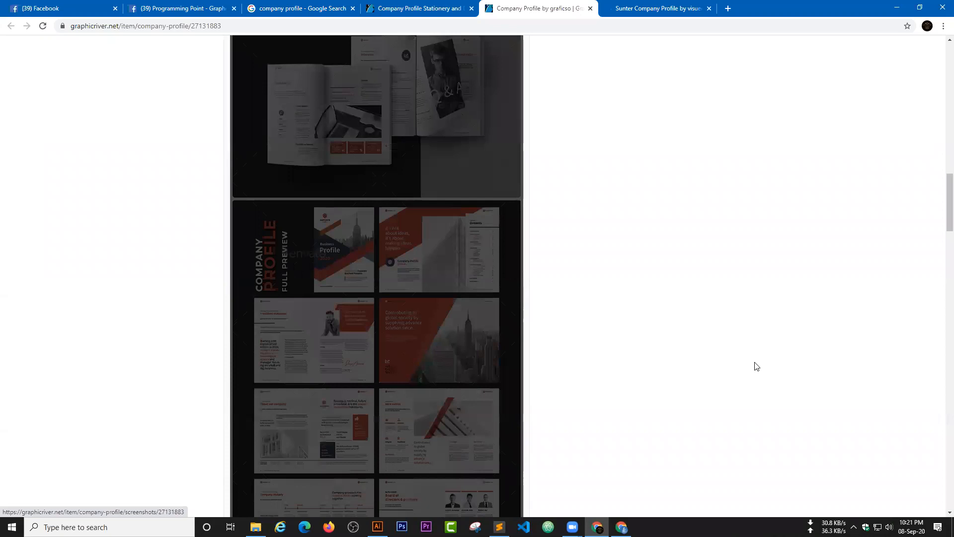
# Review the template's page spreads in order, from the front cover and contents to the final cover spread
pyautogui.scroll(-2, 748, 365)
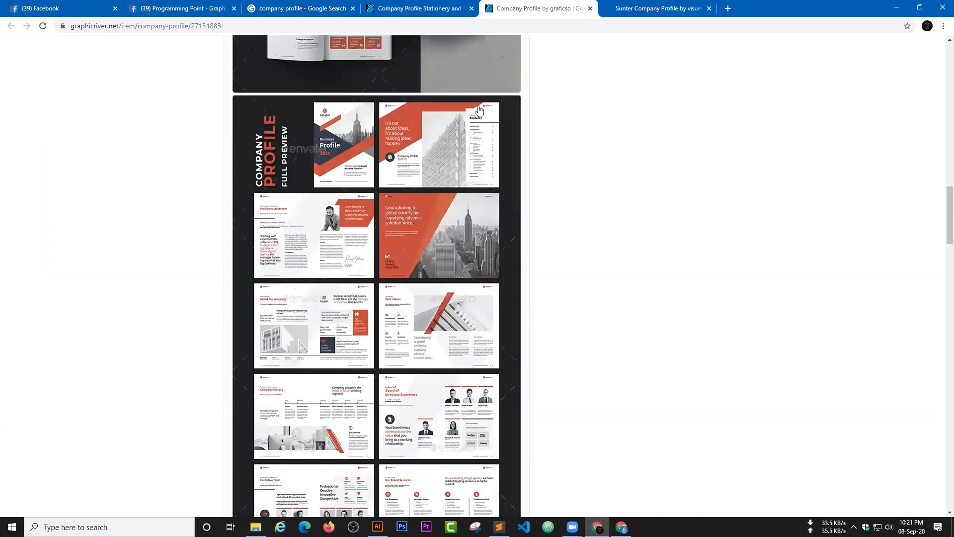
pyautogui.scroll(-1, 472, 285)
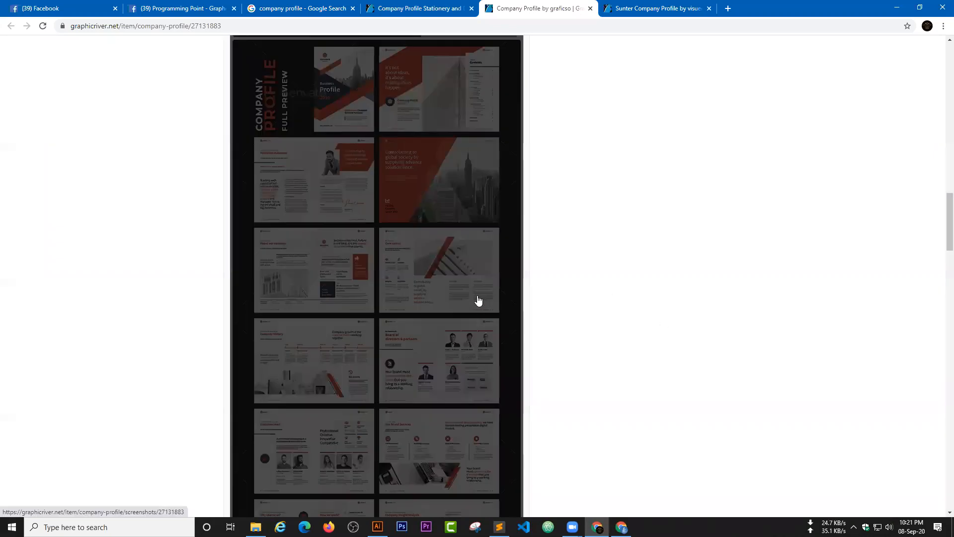
pyautogui.scroll(-8, 479, 342)
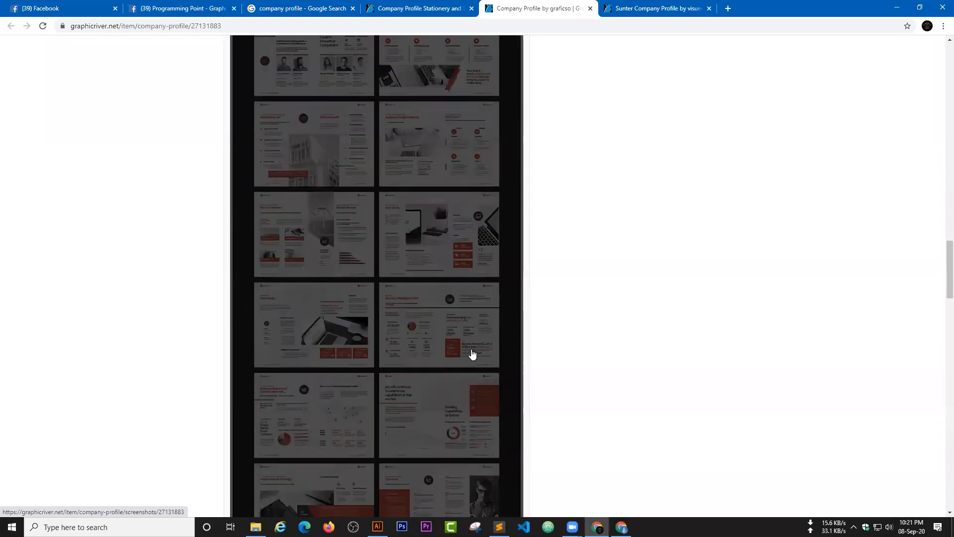
pyautogui.scroll(-6, 475, 354)
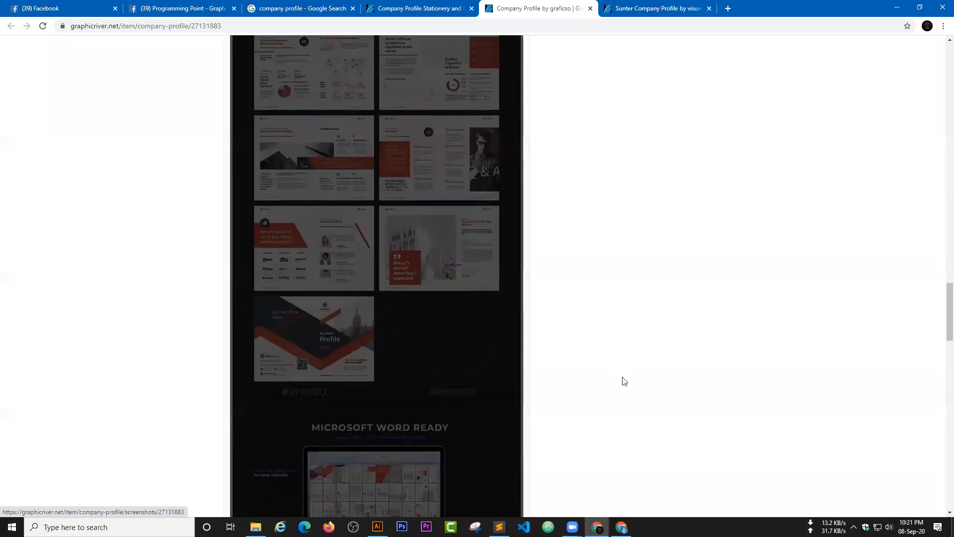
pyautogui.scroll(3, 587, 395)
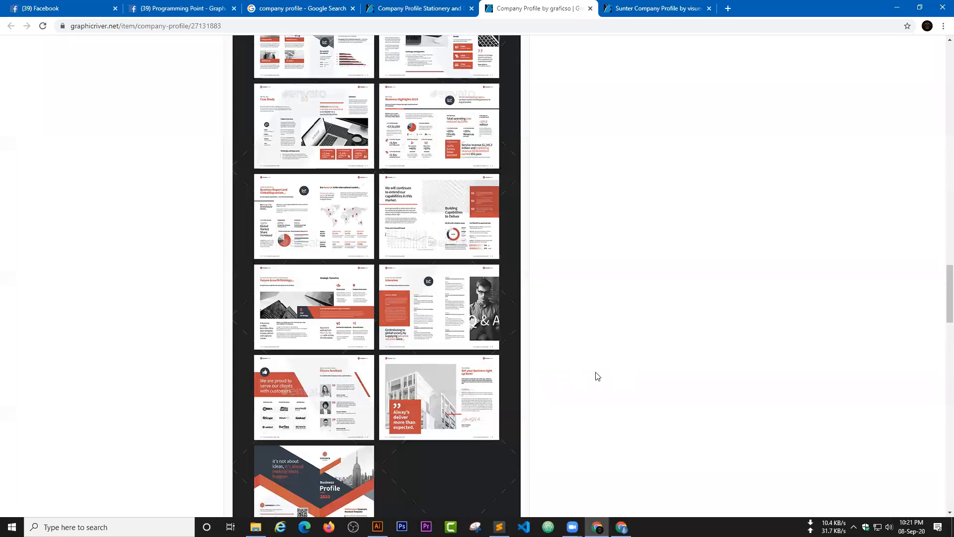
pyautogui.scroll(10, 594, 365)
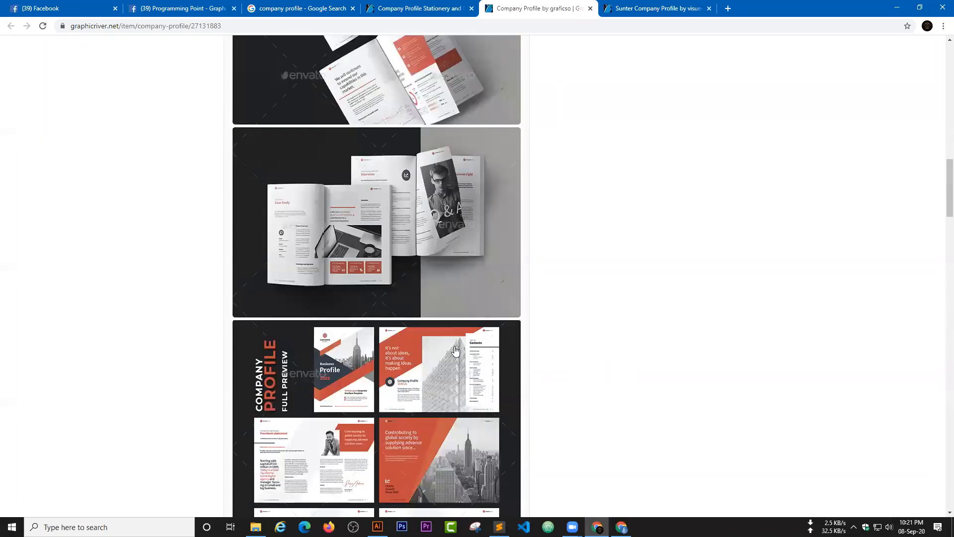
# Examine the full preview again down to the template's Microsoft Word and feature sections, and return to the middle spreads
pyautogui.scroll(-2, 145, 331)
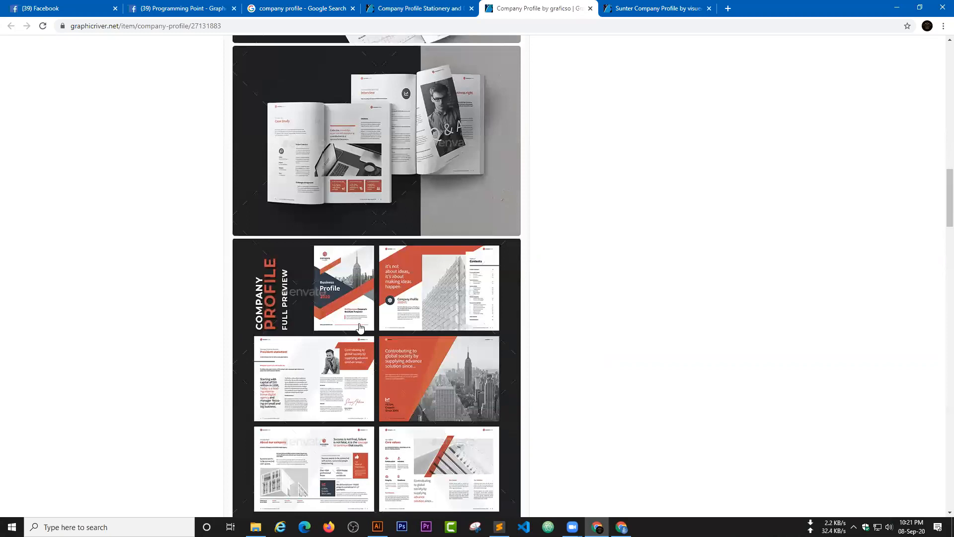
pyautogui.scroll(-8, 389, 325)
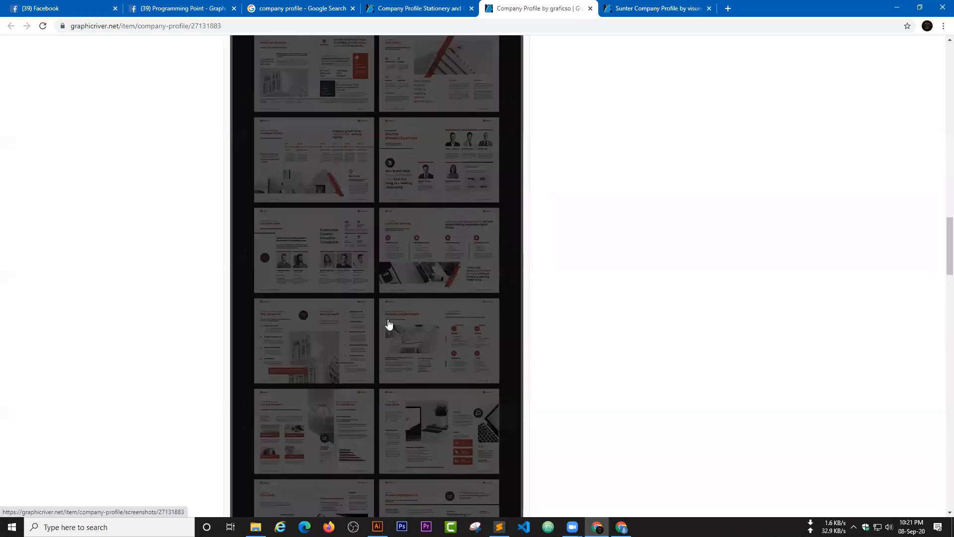
pyautogui.scroll(-15, 851, 296)
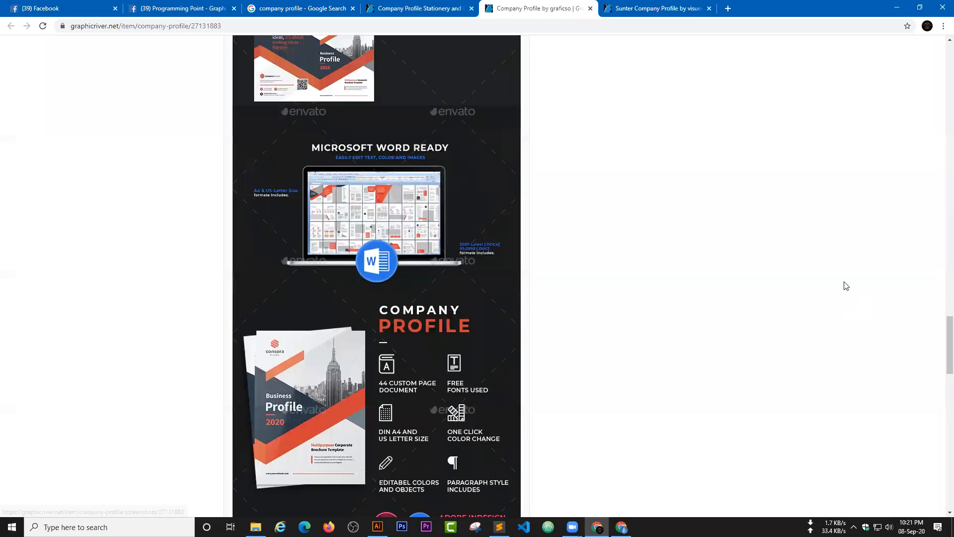
pyautogui.scroll(10, 539, 145)
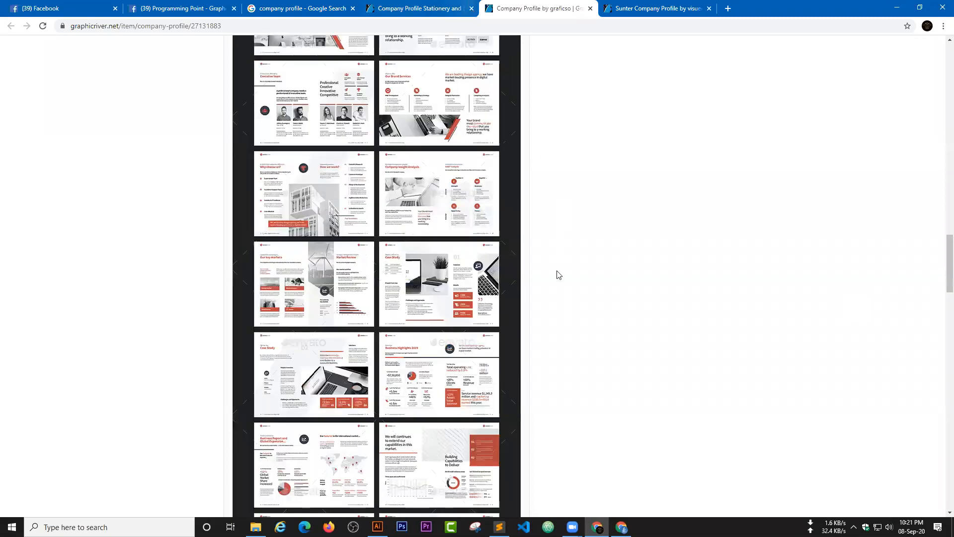
pyautogui.scroll(2, 558, 274)
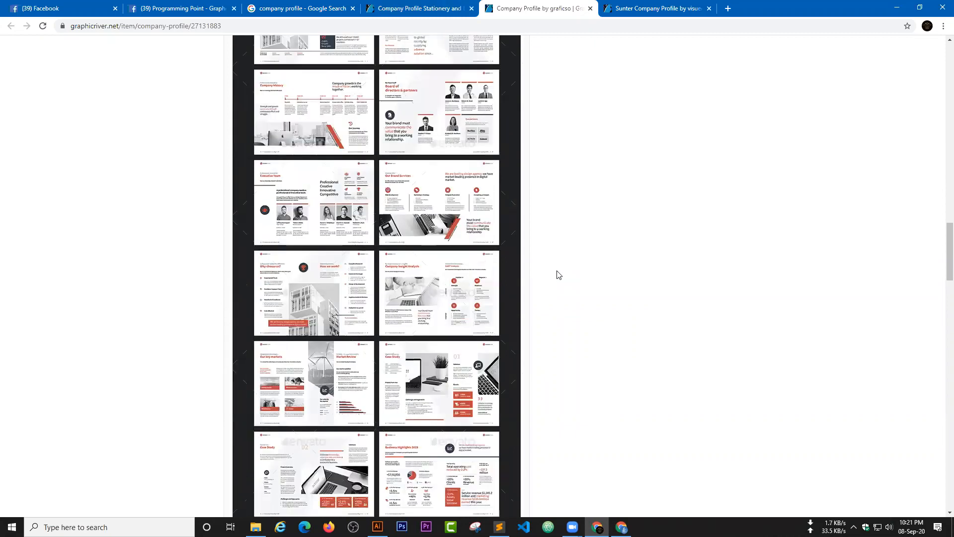
# Finish reviewing the red and black template's preview, and examine the Sunter Company Profile item page down to its product description
pyautogui.scroll(6, 559, 275)
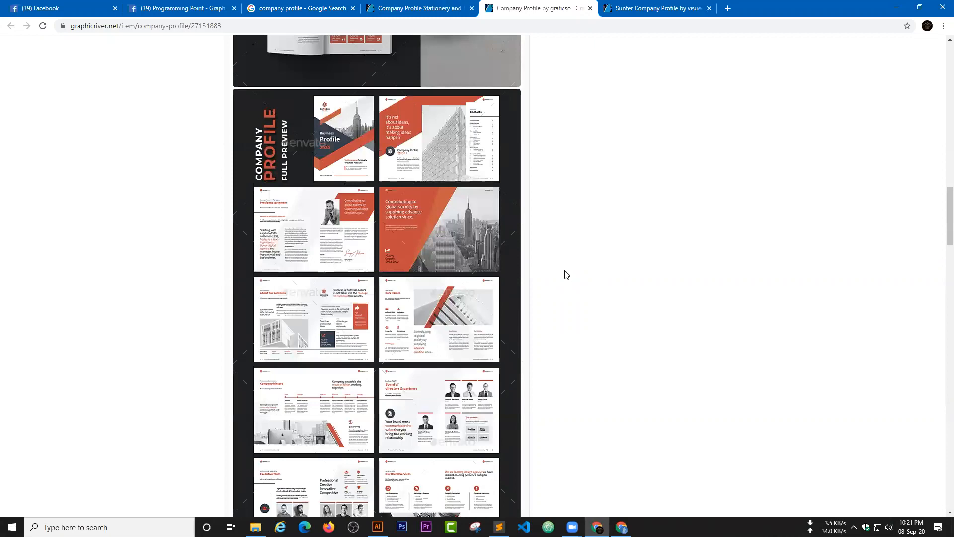
pyautogui.scroll(1, 377, 276)
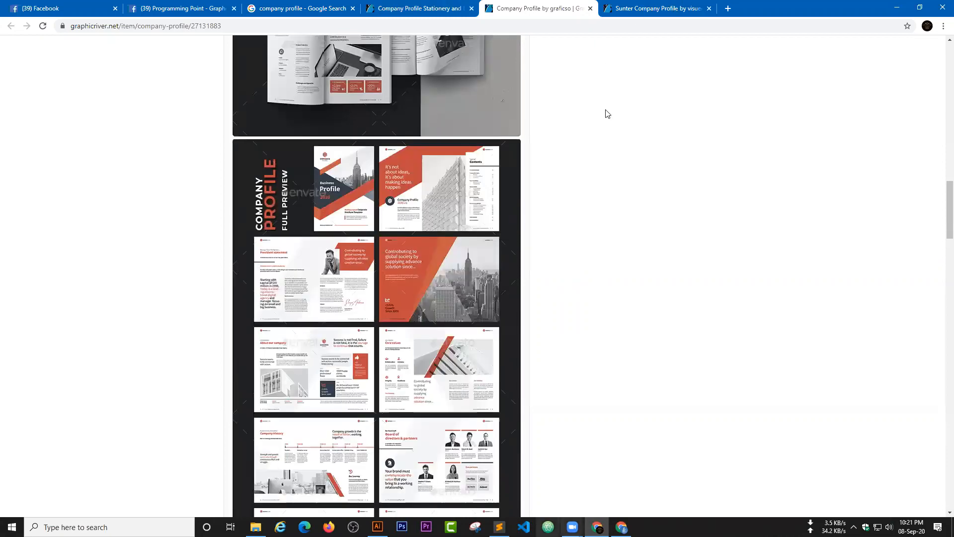
pyautogui.hotkey('ctrl', 'Tab')
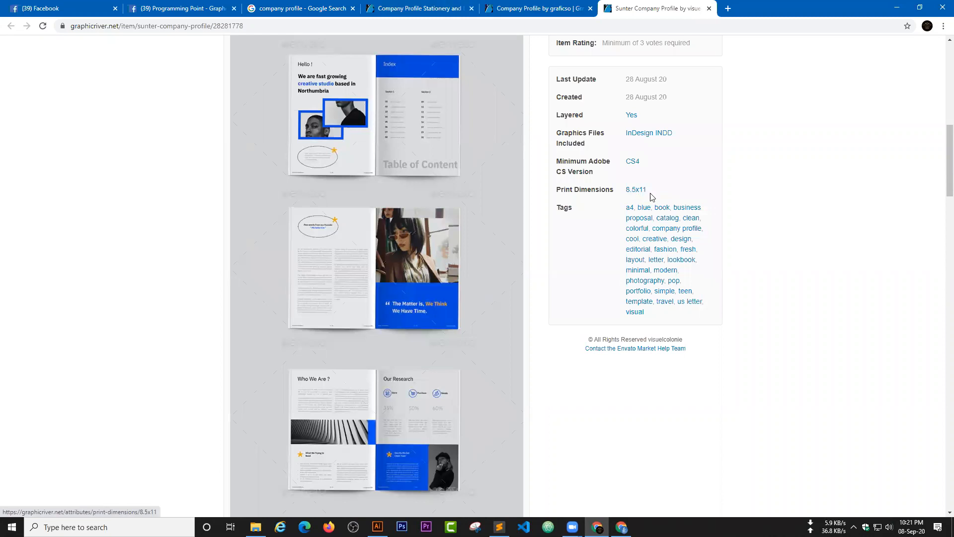
pyautogui.scroll(-5, 620, 278)
pyautogui.scroll(-15, 609, 302)
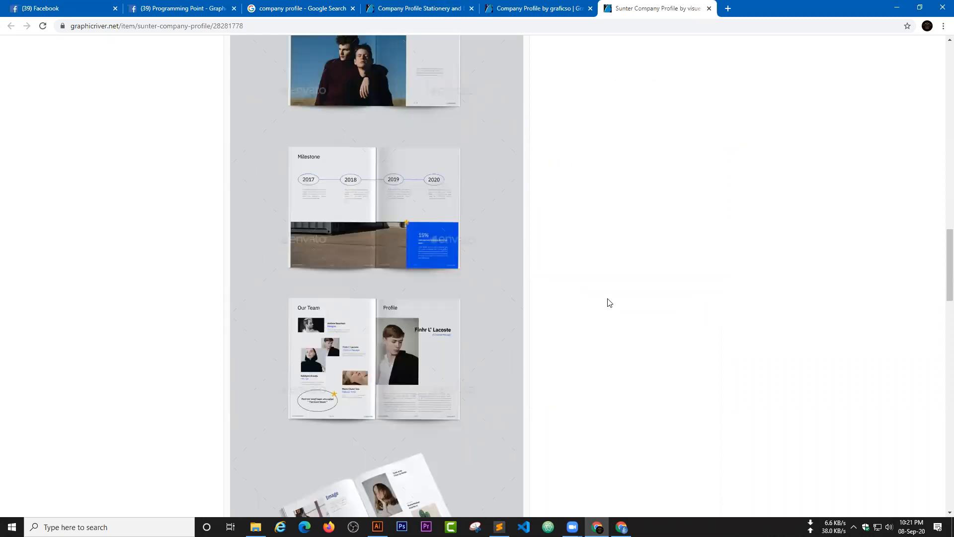
pyautogui.scroll(-10, 610, 303)
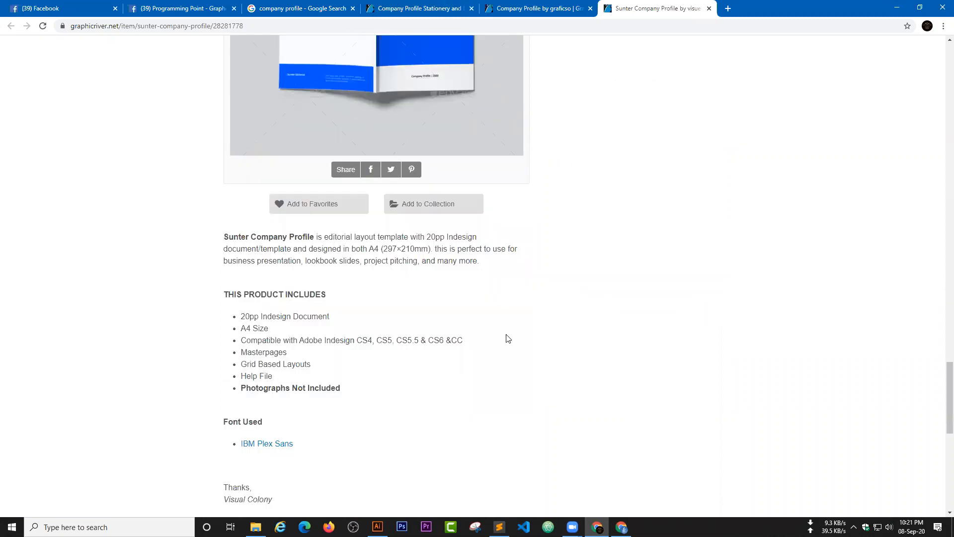
# Close both company profile item pages and switch to Adobe Illustrator
pyautogui.click(709, 9)
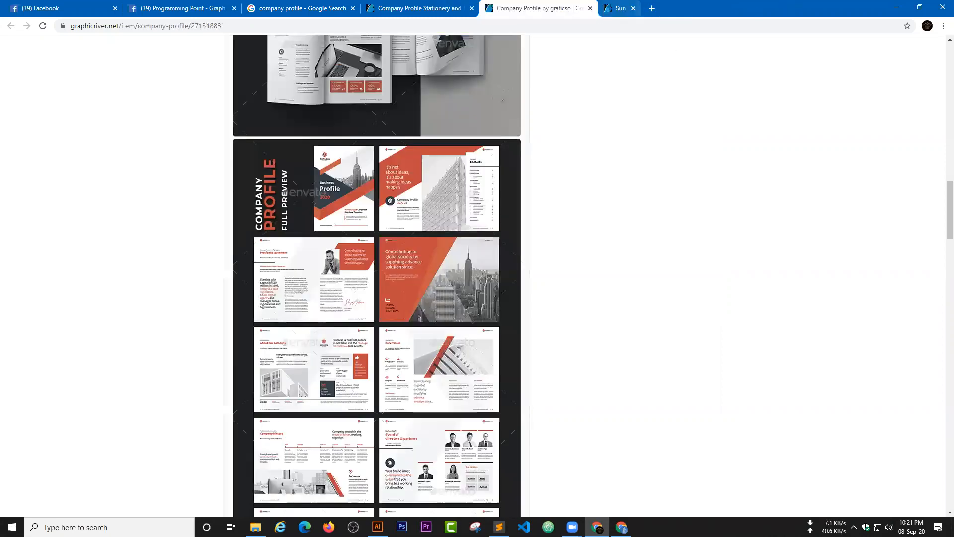
pyautogui.click(590, 9)
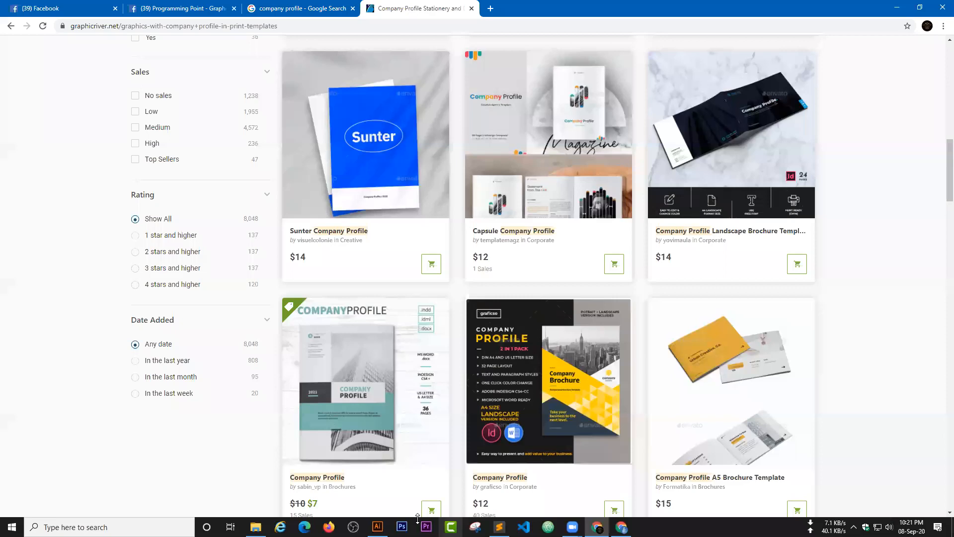
pyautogui.click(379, 526)
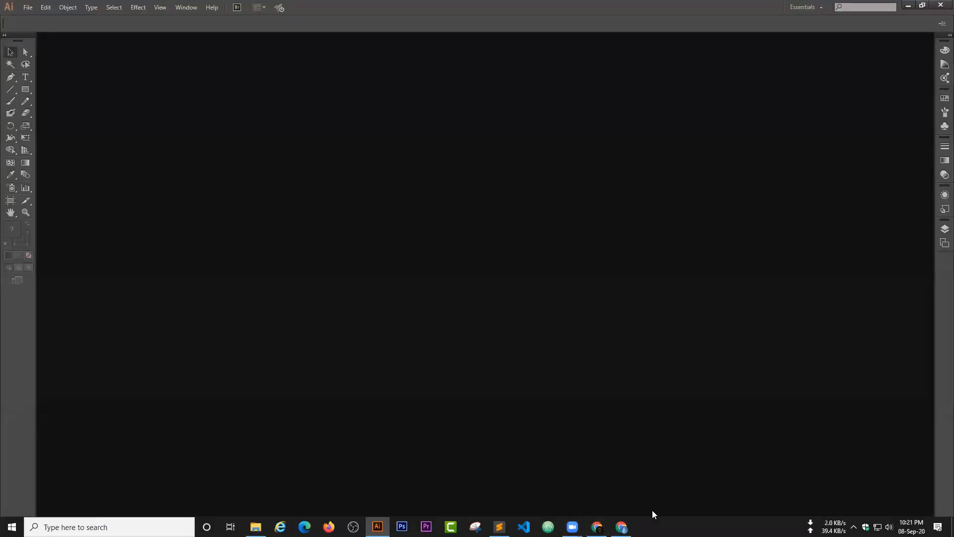
pyautogui.click(418, 262)
pyautogui.click(638, 356)
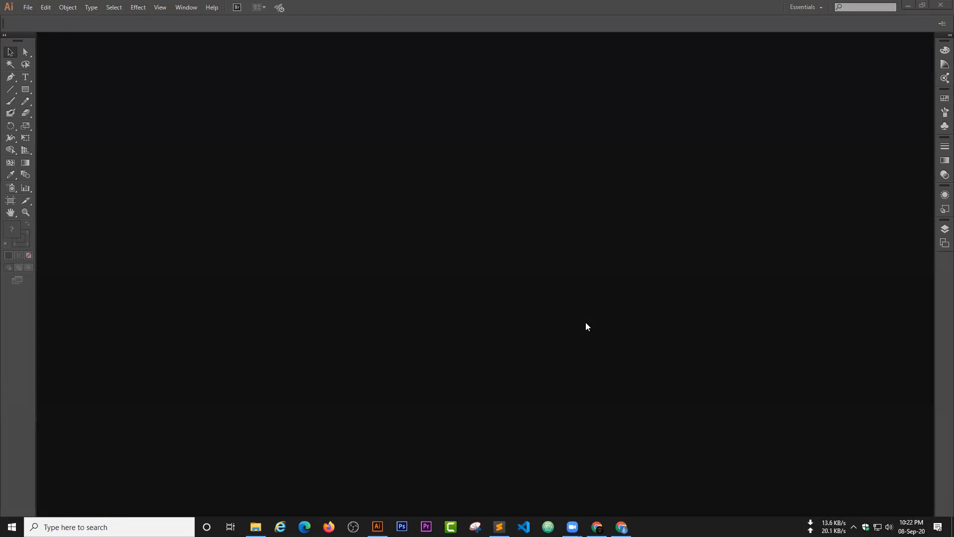
# Create a new document from the Print profile with A4 size, one artboard and CMYK colour mode
pyautogui.click(26, 8)
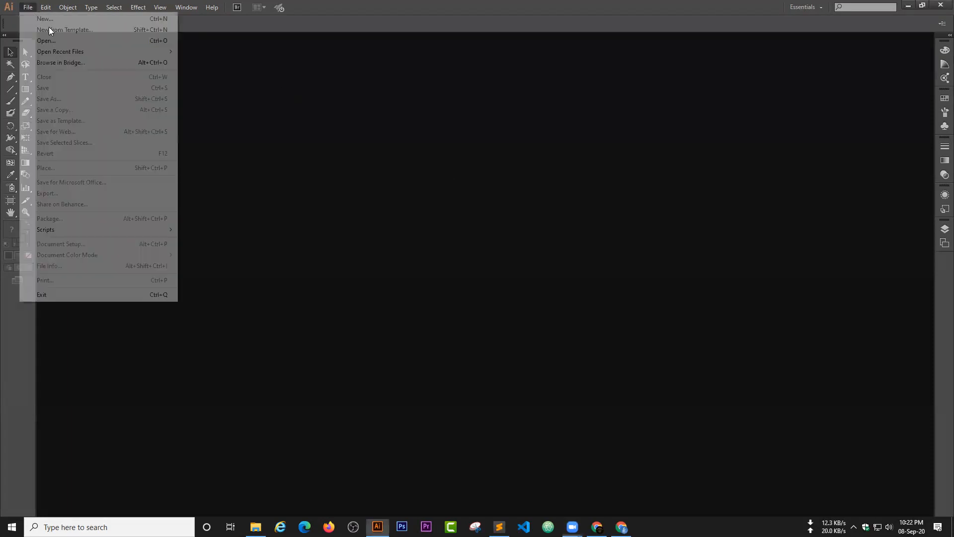
pyautogui.click(48, 20)
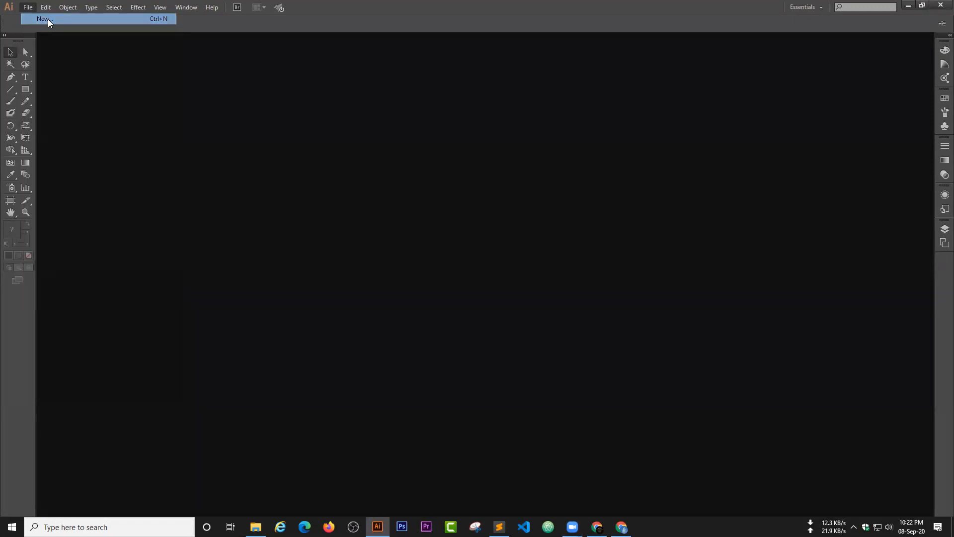
pyautogui.click(439, 193)
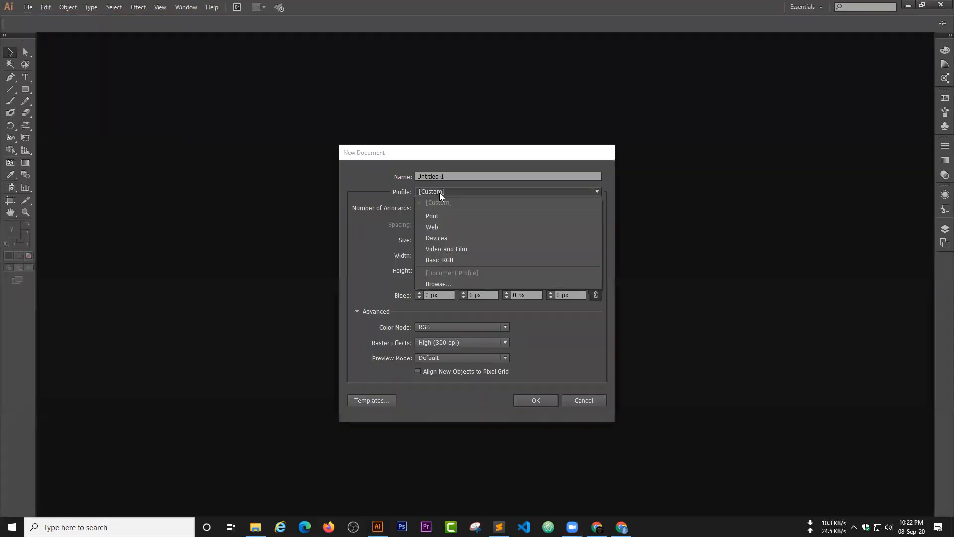
pyautogui.click(434, 217)
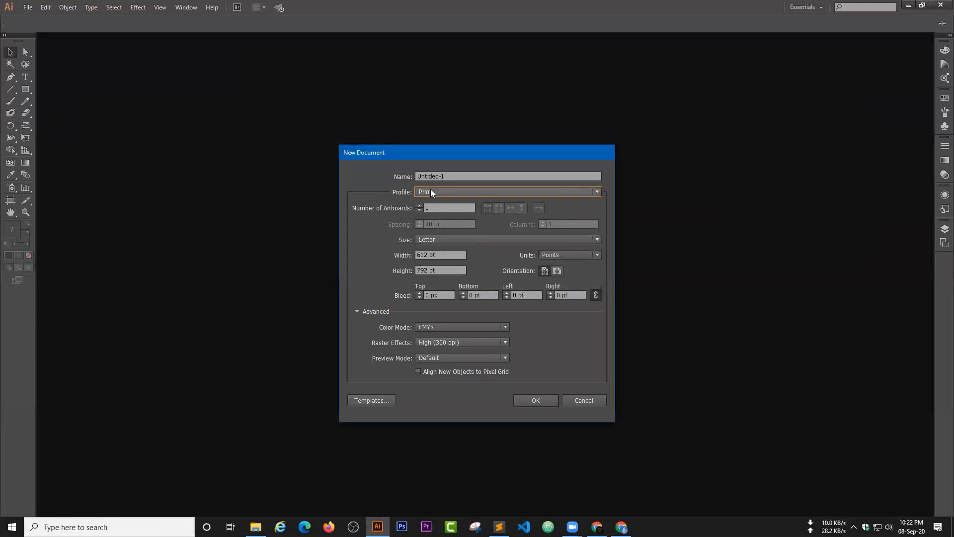
pyautogui.click(444, 240)
pyautogui.click(430, 296)
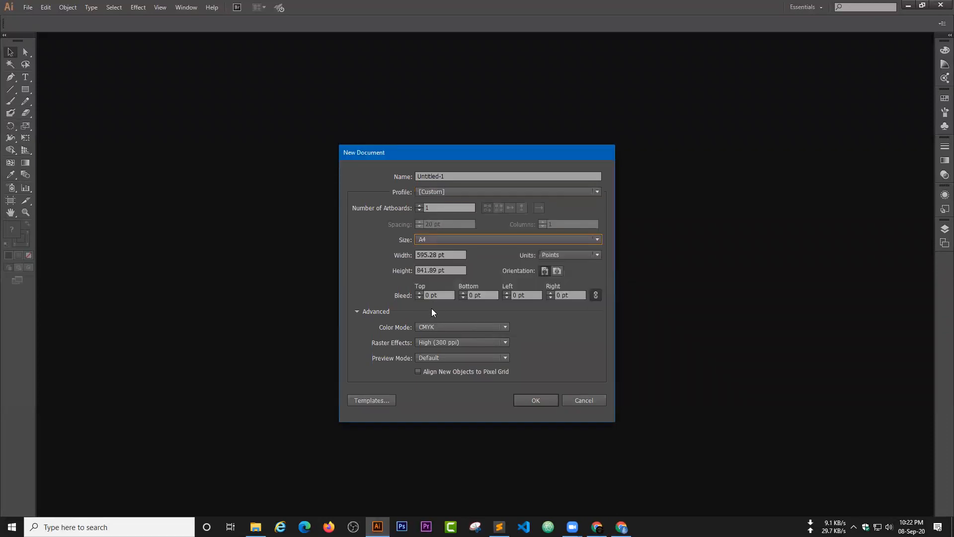
pyautogui.click(445, 327)
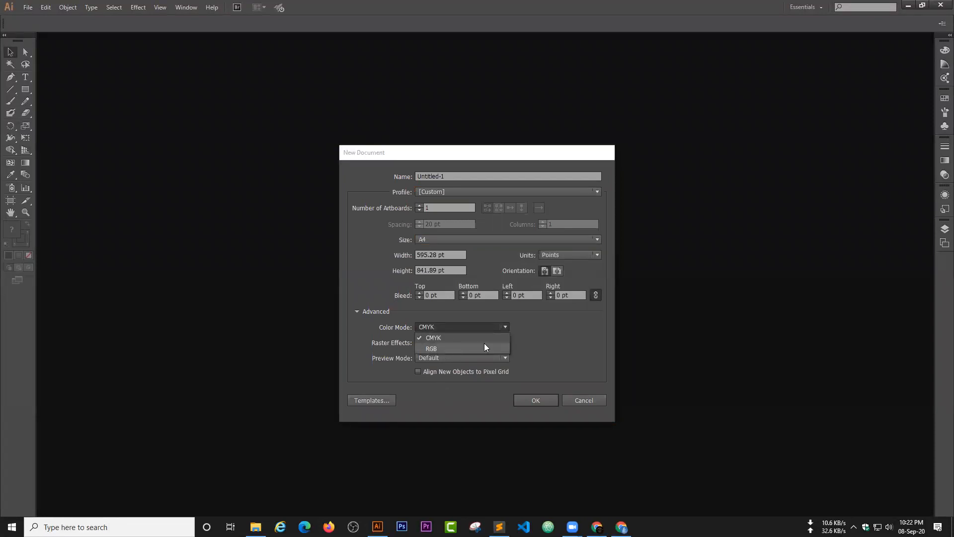
pyautogui.click(463, 366)
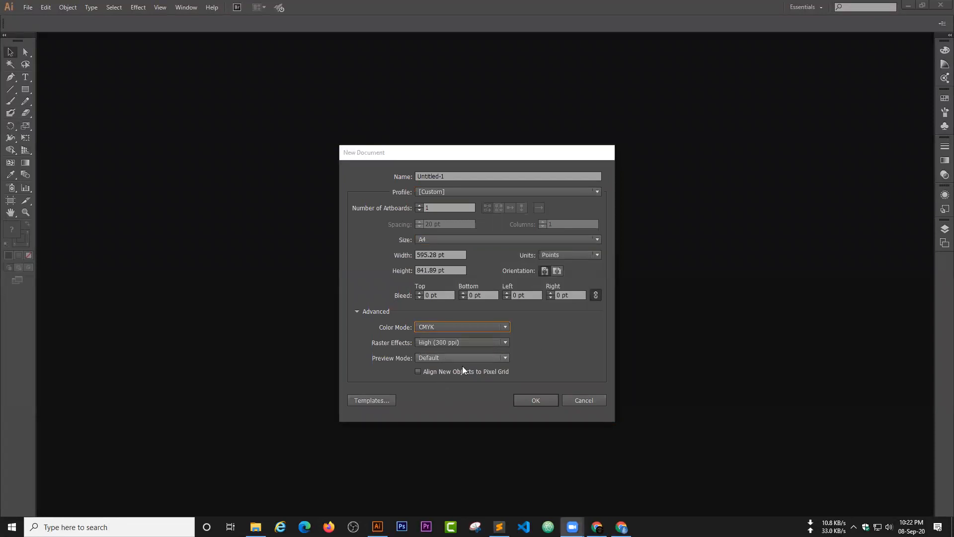
pyautogui.click(531, 401)
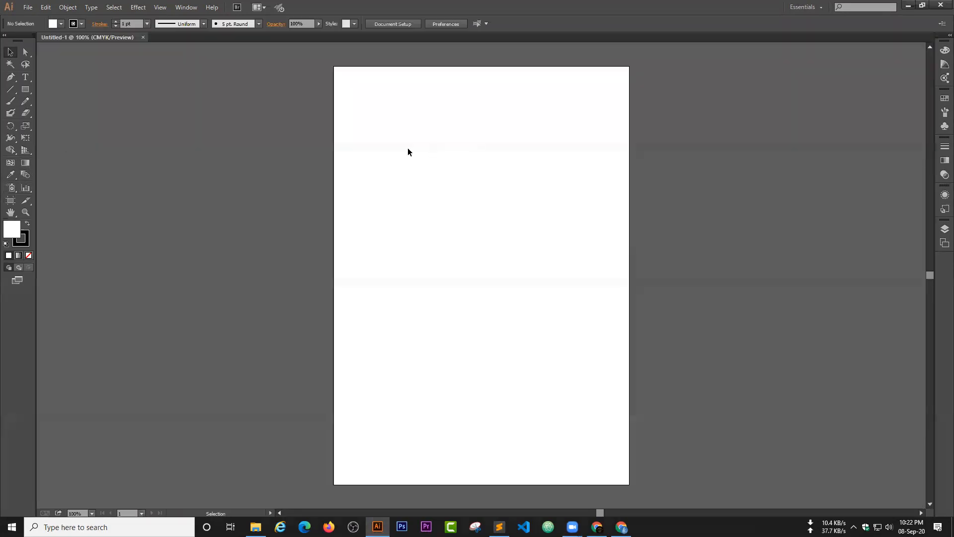
# Duplicate the A4 artboard diagonally below its left side, and add another copy beside it to form a two-page spread
pyautogui.scroll(-2, 407, 149)
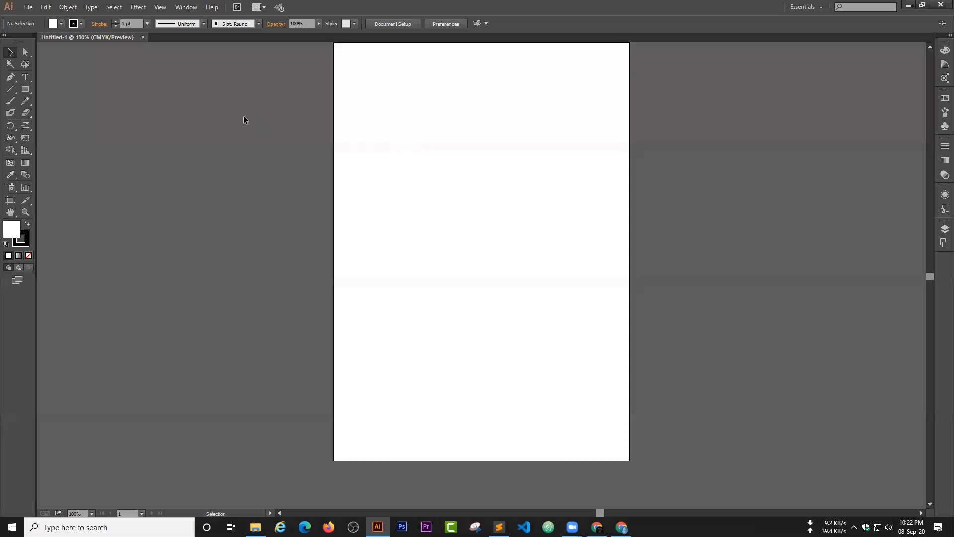
pyautogui.scroll(2, 534, 175)
pyautogui.scroll(-1, 534, 175)
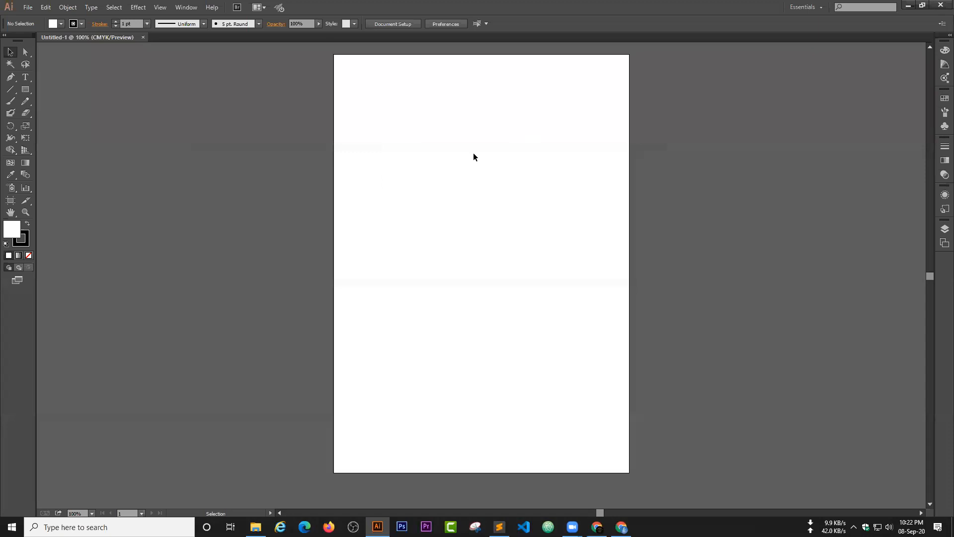
pyautogui.moveTo(461, 140); pyautogui.dragTo(392, 138)
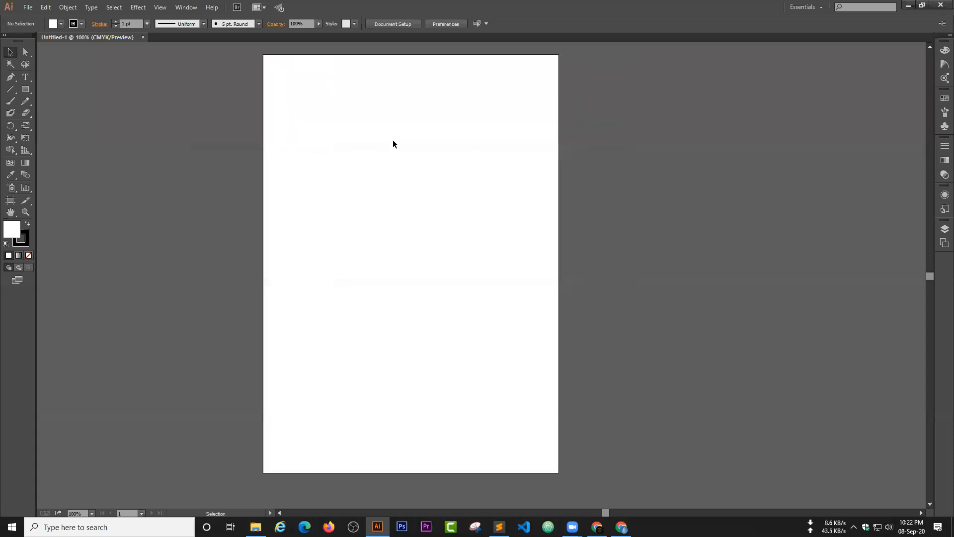
pyautogui.hotkey('ctrl', '-')
pyautogui.hotkey('ctrl', '-')
pyautogui.moveTo(409, 189); pyautogui.dragTo(315, 156)
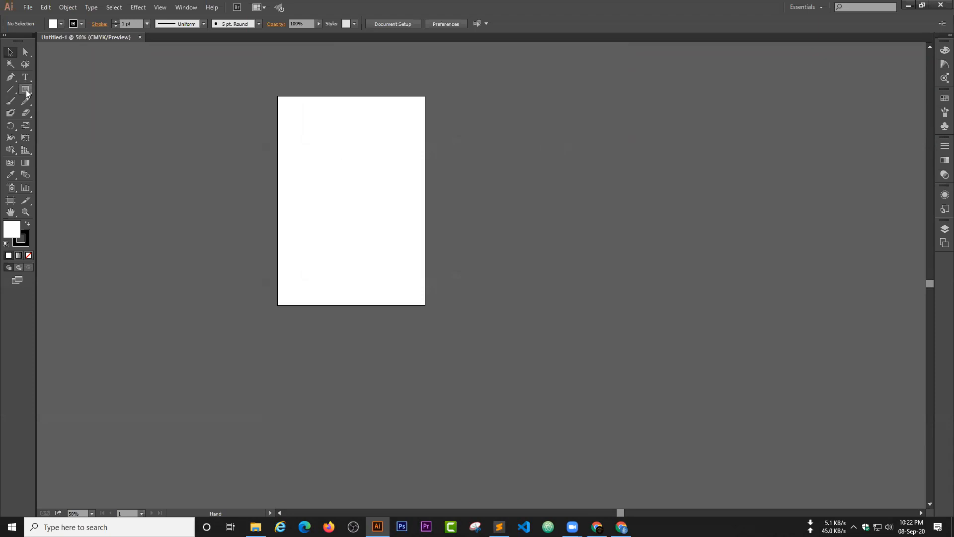
pyautogui.click(14, 199)
pyautogui.scroll(-1, 347, 180)
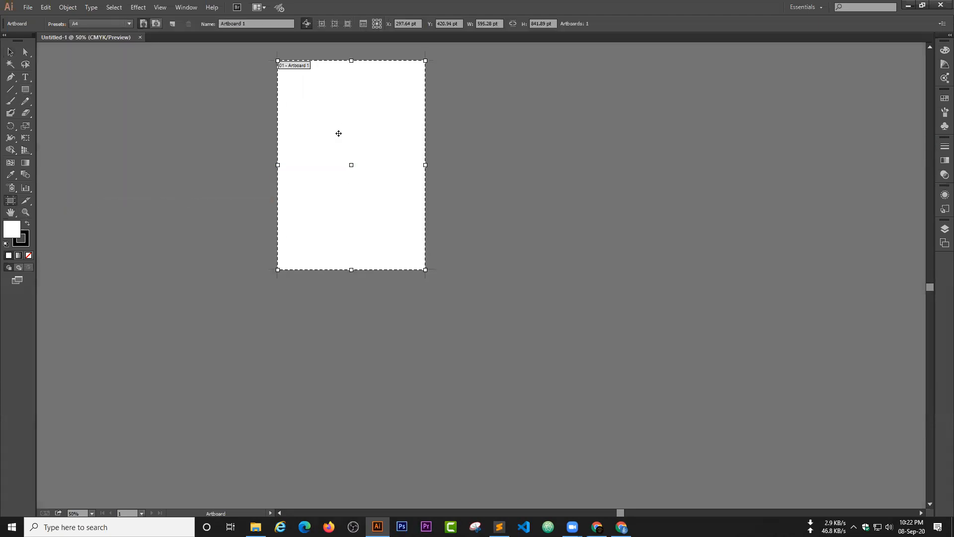
pyautogui.moveTo(339, 135); pyautogui.dragTo(200, 352)
pyautogui.scroll(-4, 464, 275)
pyautogui.hscroll(-2, 465, 275)
pyautogui.moveTo(279, 249); pyautogui.dragTo(430, 236)
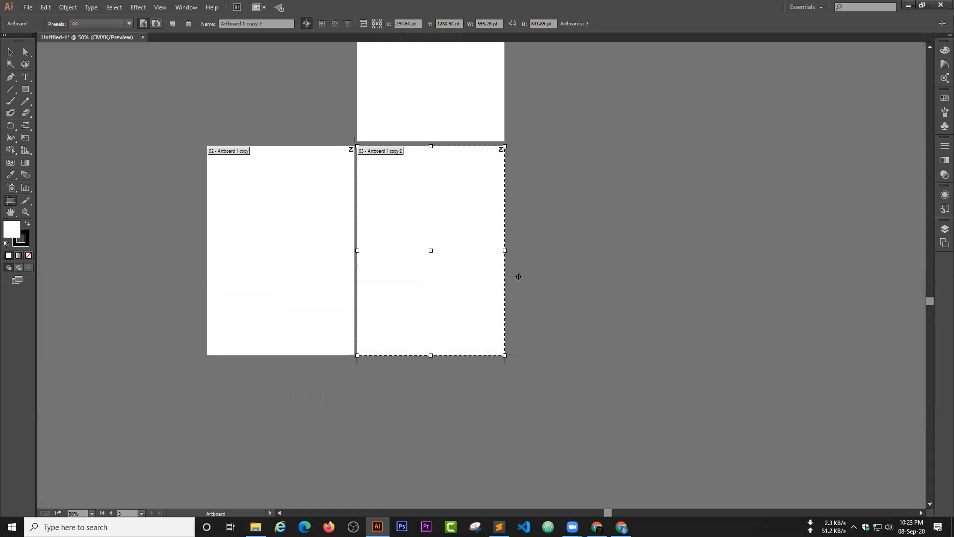
# Duplicate artboards downward to add two more rows of two facing pages beneath the first spread
pyautogui.scroll(-3, 475, 223)
pyautogui.click(321, 196)
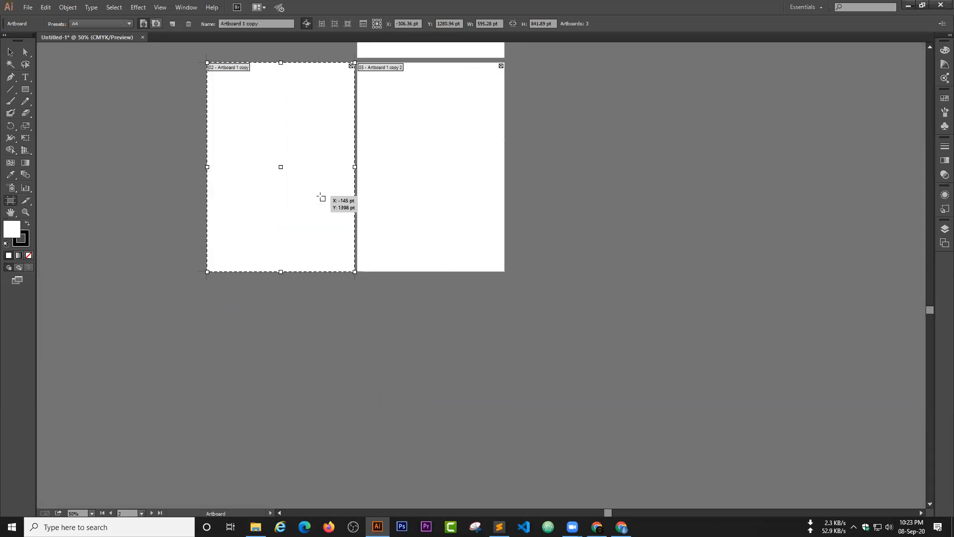
pyautogui.moveTo(300, 182); pyautogui.dragTo(456, 394)
pyautogui.scroll(-5, 549, 328)
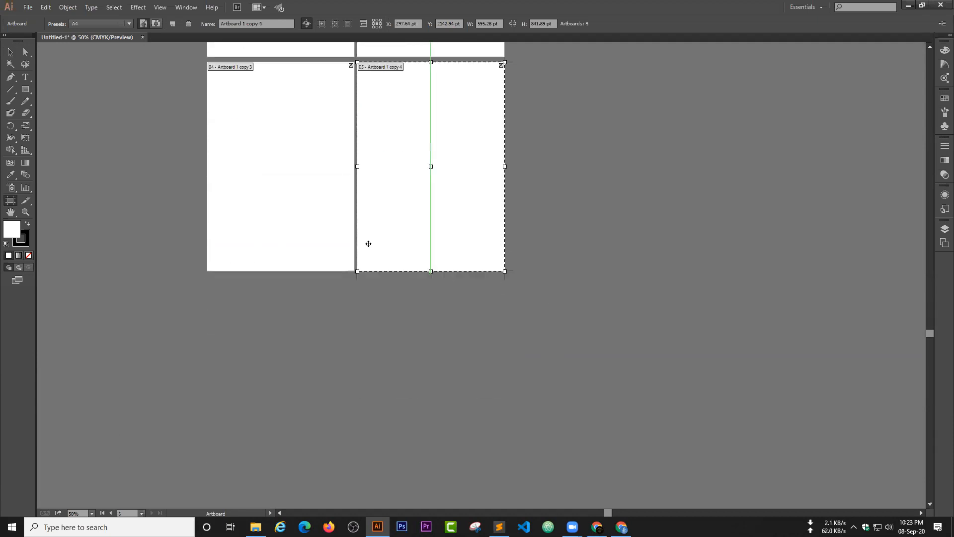
pyautogui.moveTo(298, 208); pyautogui.dragTo(305, 390)
pyautogui.moveTo(426, 234); pyautogui.dragTo(421, 440)
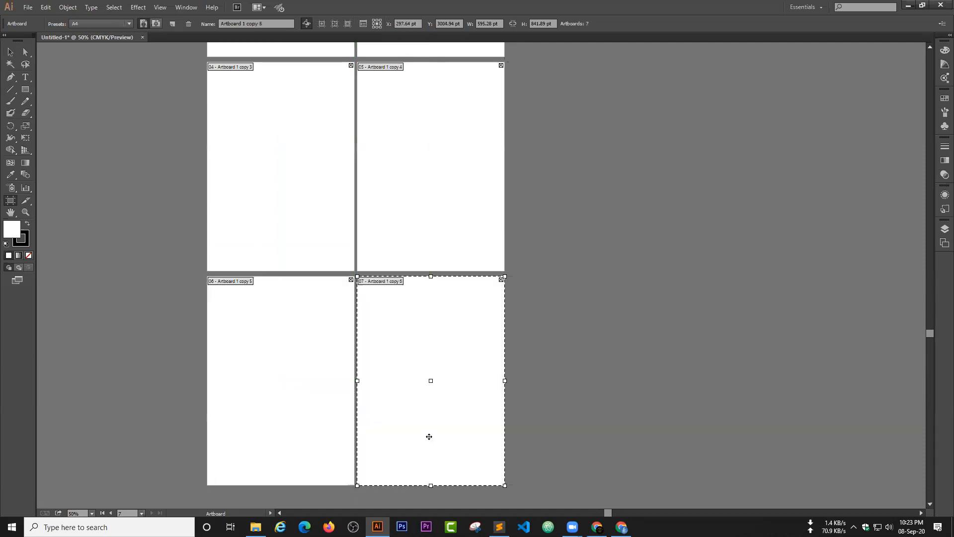
# Add a fourth row of two facing artboards and a single artboard beneath its left page
pyautogui.scroll(-5, 467, 198)
pyautogui.scroll(-6, 467, 198)
pyautogui.moveTo(330, 126); pyautogui.dragTo(330, 339)
pyautogui.moveTo(441, 151); pyautogui.dragTo(442, 363)
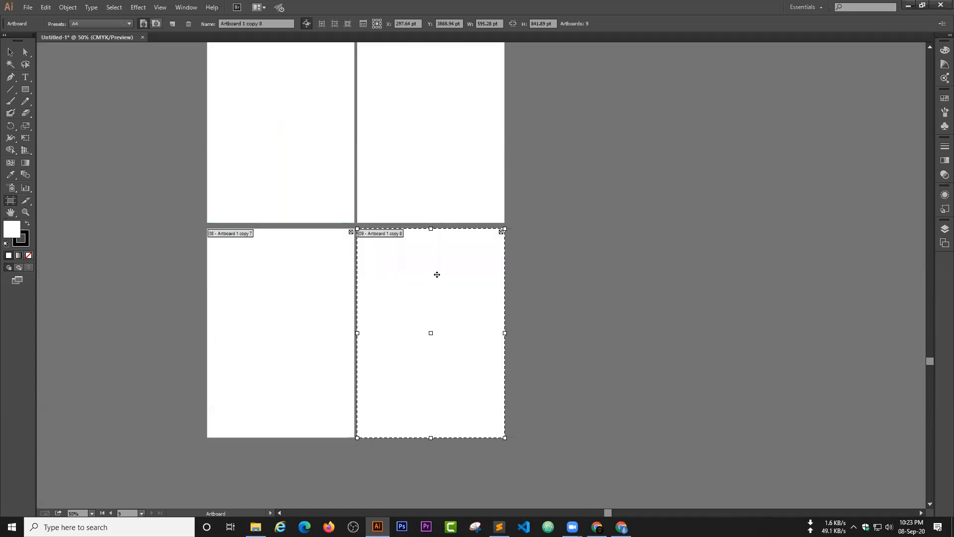
pyautogui.scroll(-5, 435, 249)
pyautogui.scroll(-2, 442, 222)
pyautogui.moveTo(434, 207); pyautogui.dragTo(282, 420)
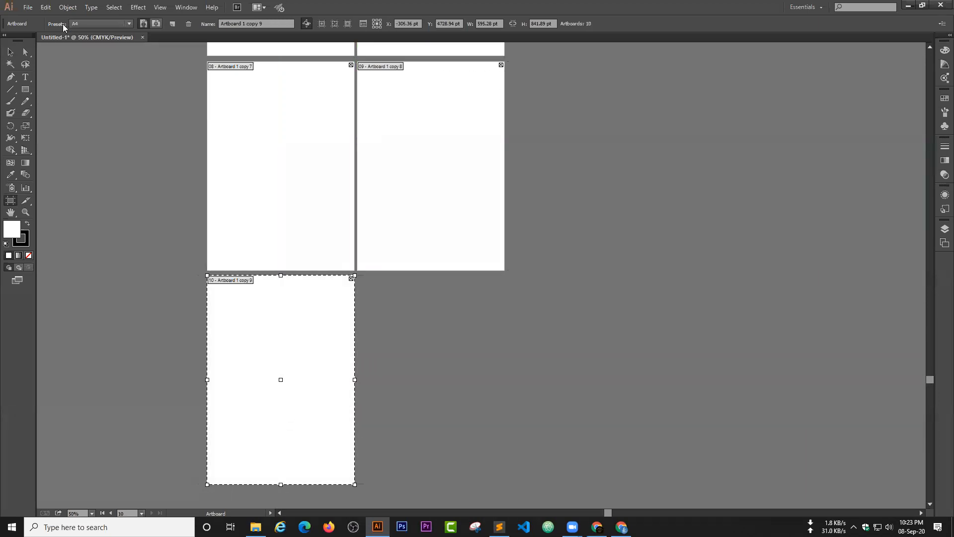
pyautogui.click(12, 53)
# Look over the complete artboard arrangement, and inspect the single cover artboard above the spreads up close
pyautogui.scroll(9, 524, 264)
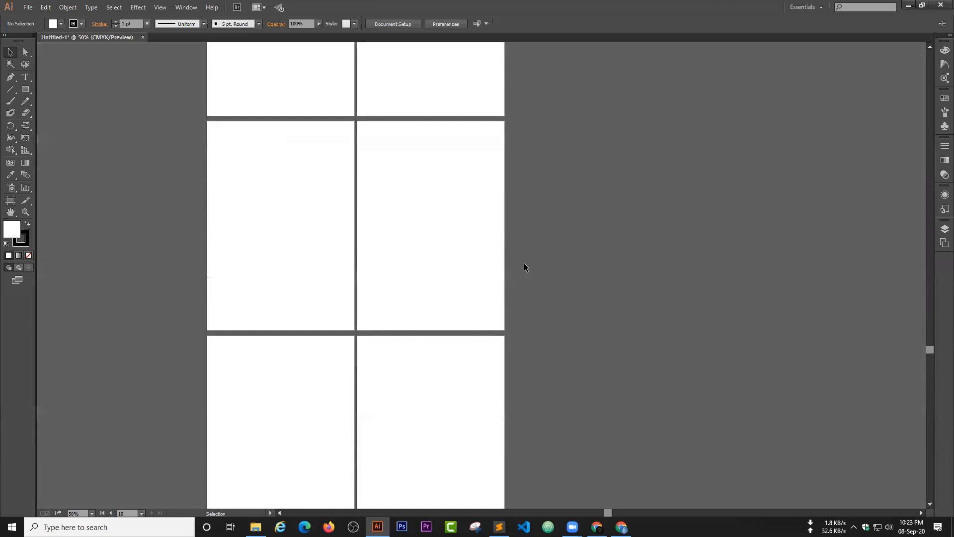
pyautogui.hscroll(5, 524, 263)
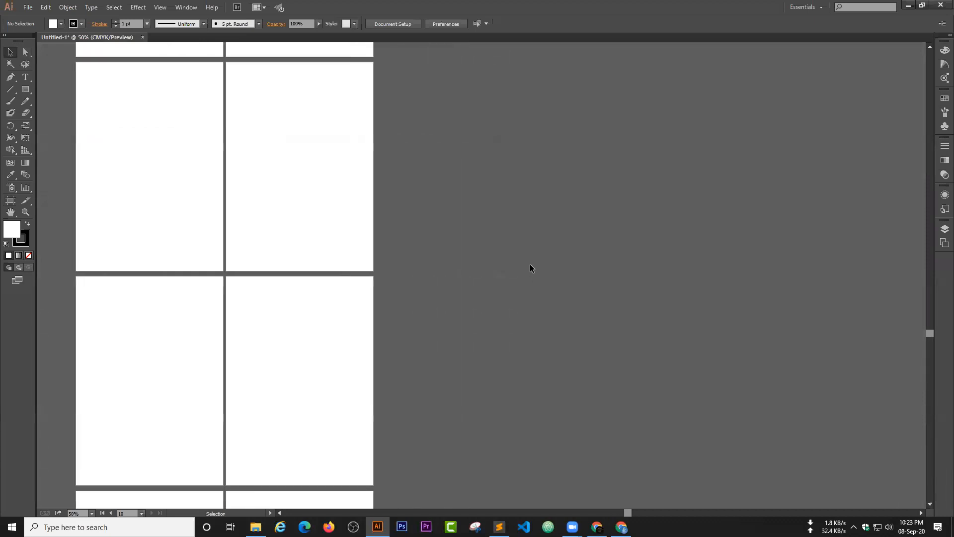
pyautogui.scroll(2, 541, 264)
pyautogui.scroll(-4, 544, 261)
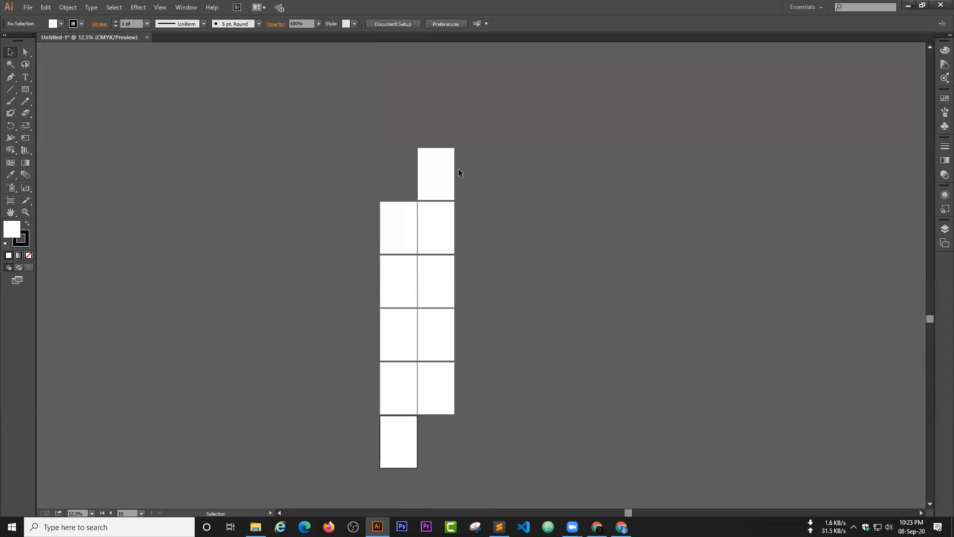
pyautogui.scroll(4, 458, 171)
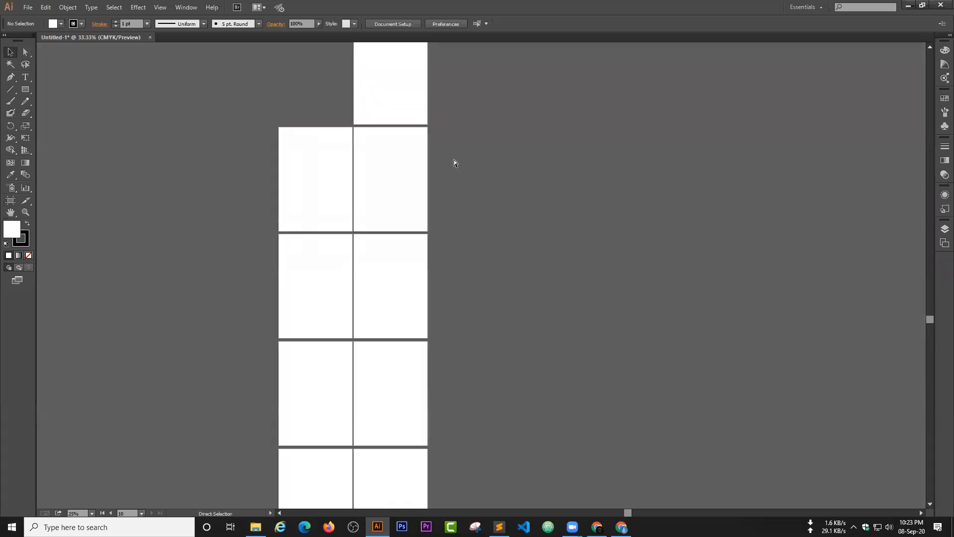
pyautogui.moveTo(511, 277); pyautogui.dragTo(592, 438)
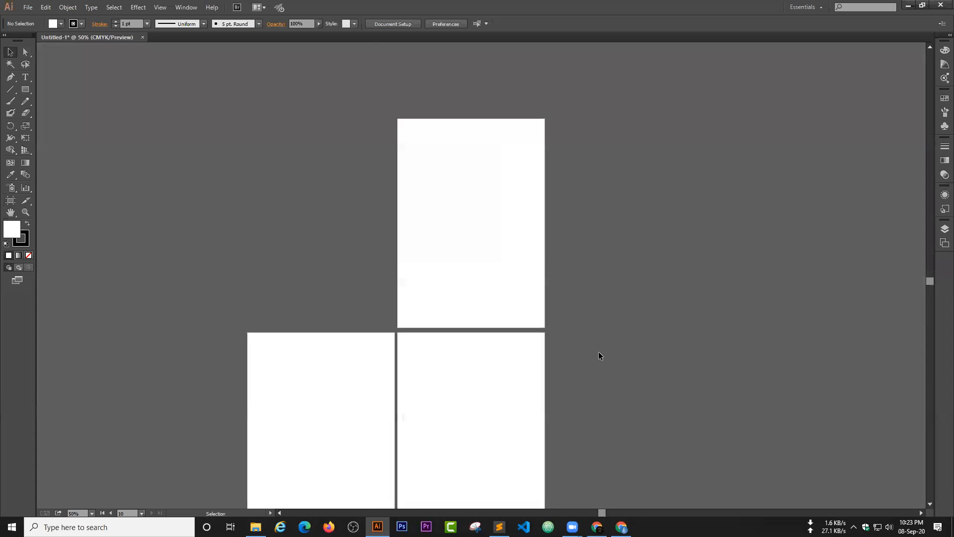
pyautogui.hotkey('ctrl', '=')
pyautogui.hotkey('ctrl', '=')
pyautogui.moveTo(613, 227); pyautogui.dragTo(614, 303)
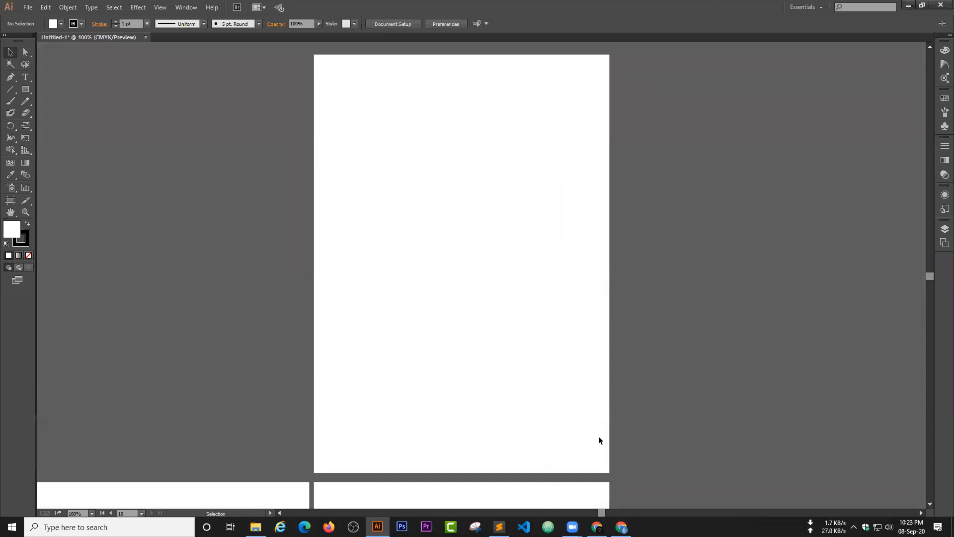
pyautogui.scroll(-10, 542, 299)
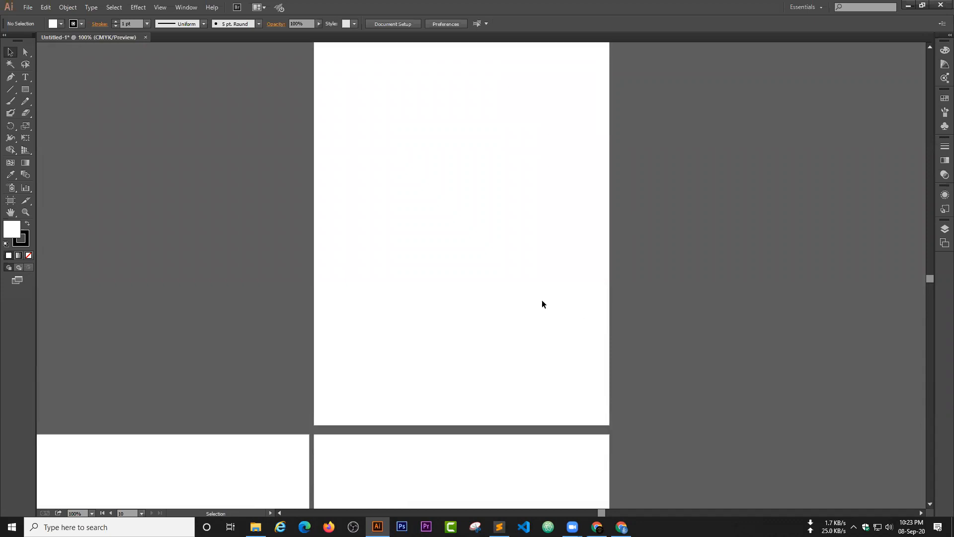
# Inspect the facing-page spreads one after another, down to the single artboard at the end of the layout
pyautogui.press('space')
pyautogui.moveTo(515, 303); pyautogui.dragTo(685, 254)
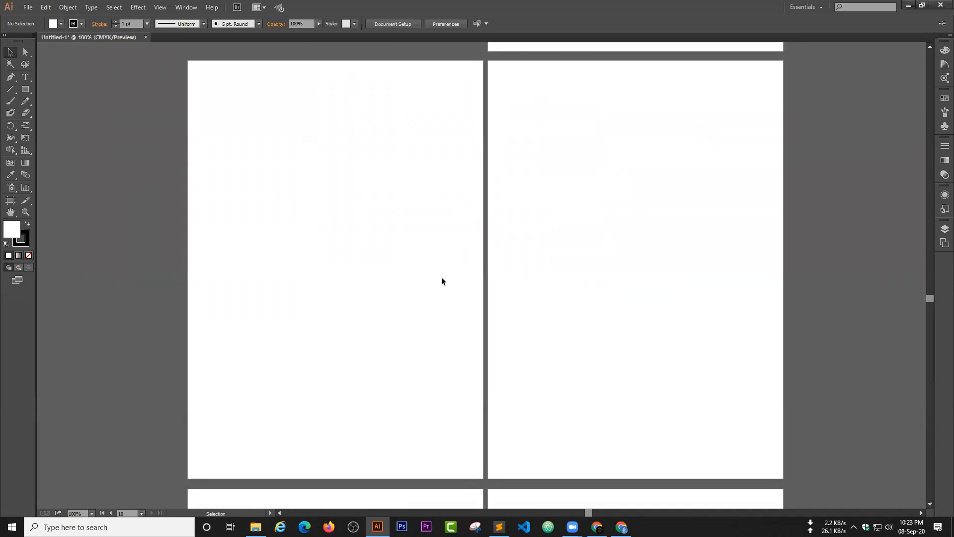
pyautogui.press('space')
pyautogui.scroll(-15, 442, 281)
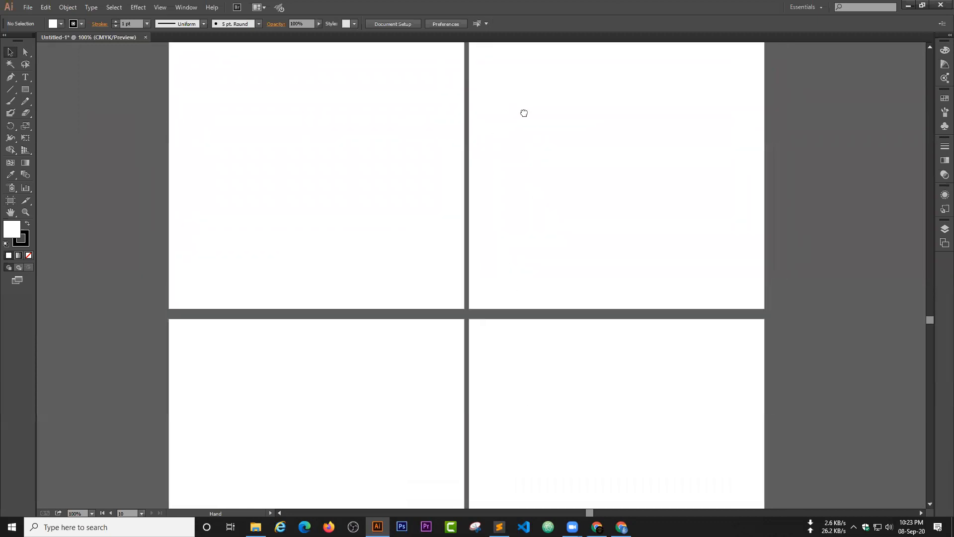
pyautogui.scroll(-15, 524, 114)
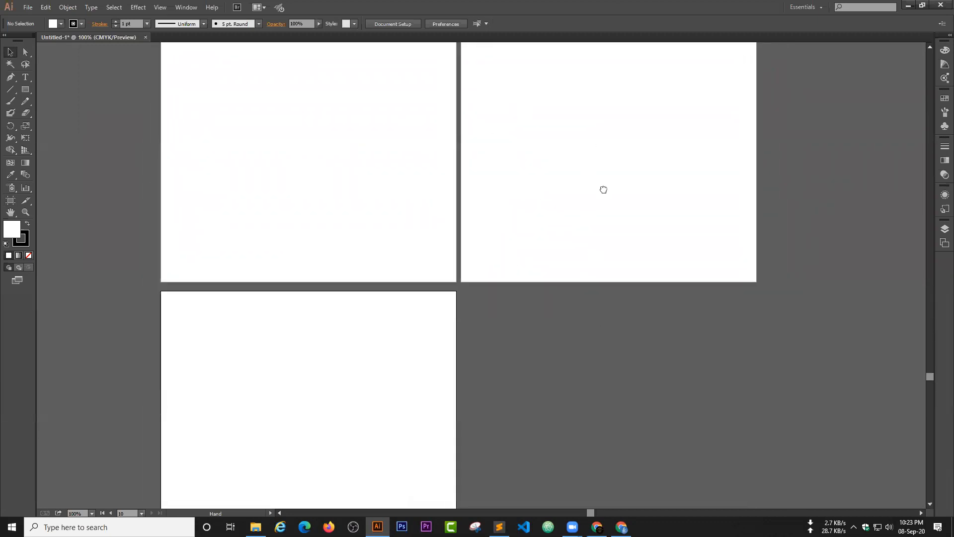
pyautogui.scroll(-5, 604, 190)
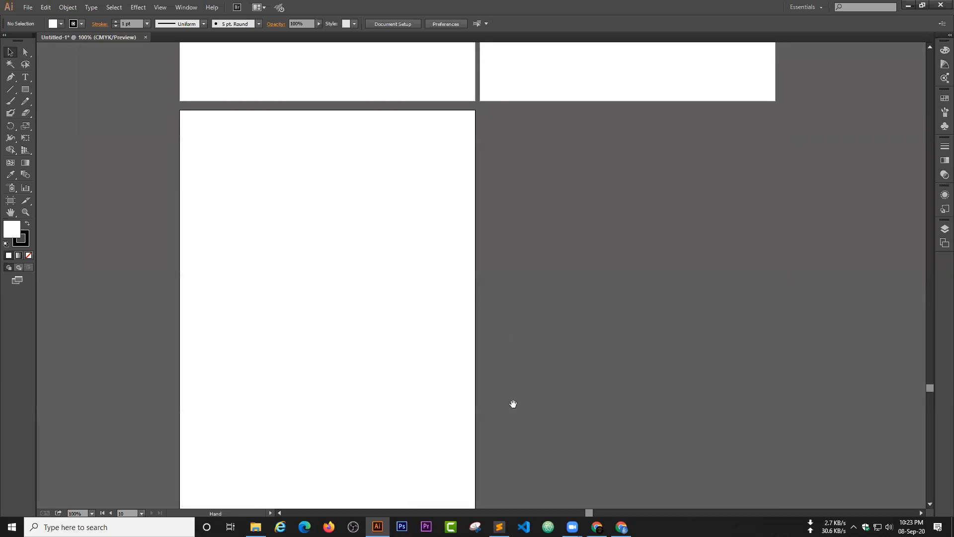
# Review the whole artboard layout at 25% zoom, from the last page back to the cover
pyautogui.hotkey('ctrl', '-')
pyautogui.hotkey('ctrl', '-')
pyautogui.hotkey('ctrl', '-')
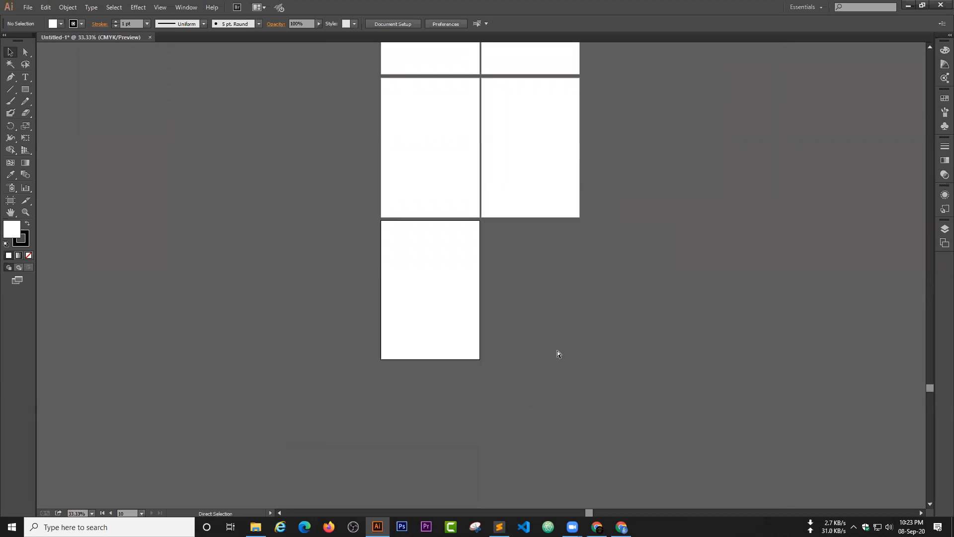
pyautogui.hotkey('ctrl', '-')
pyautogui.moveTo(530, 296); pyautogui.dragTo(507, 404)
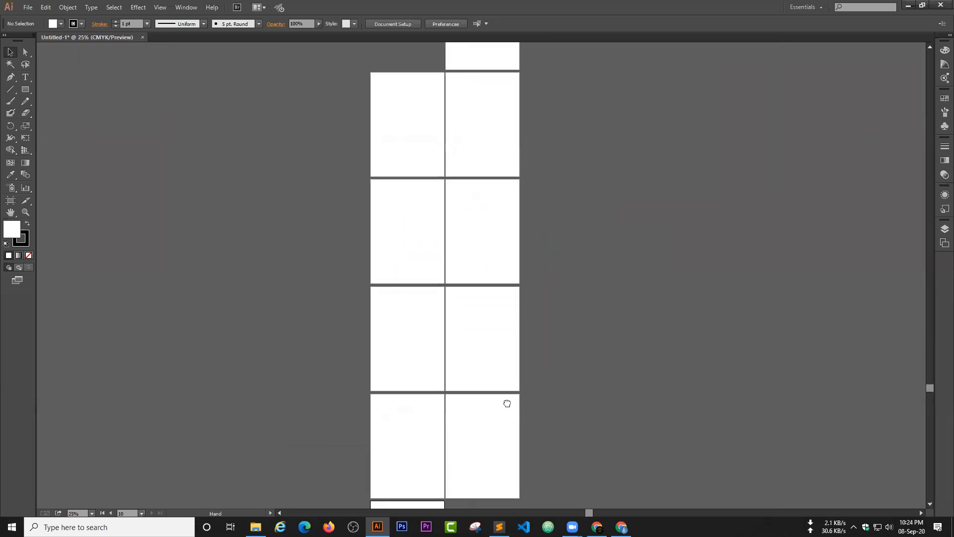
pyautogui.moveTo(499, 211); pyautogui.dragTo(400, 352)
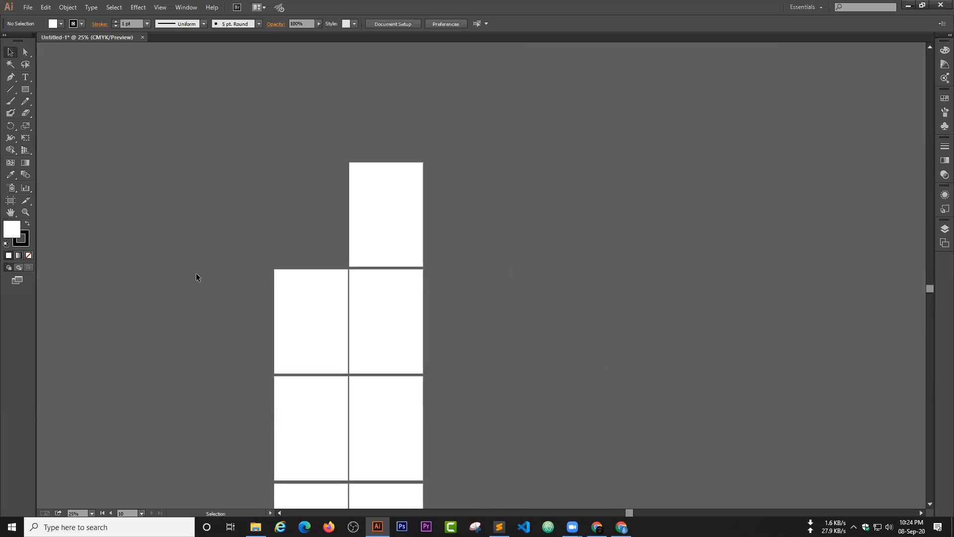
pyautogui.moveTo(412, 356); pyautogui.dragTo(425, 286)
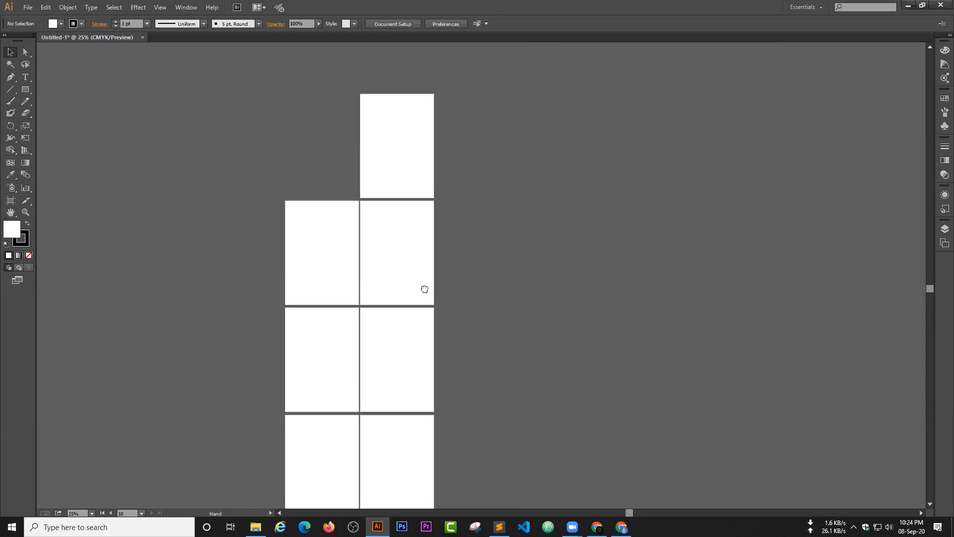
pyautogui.moveTo(388, 315); pyautogui.dragTo(412, 264)
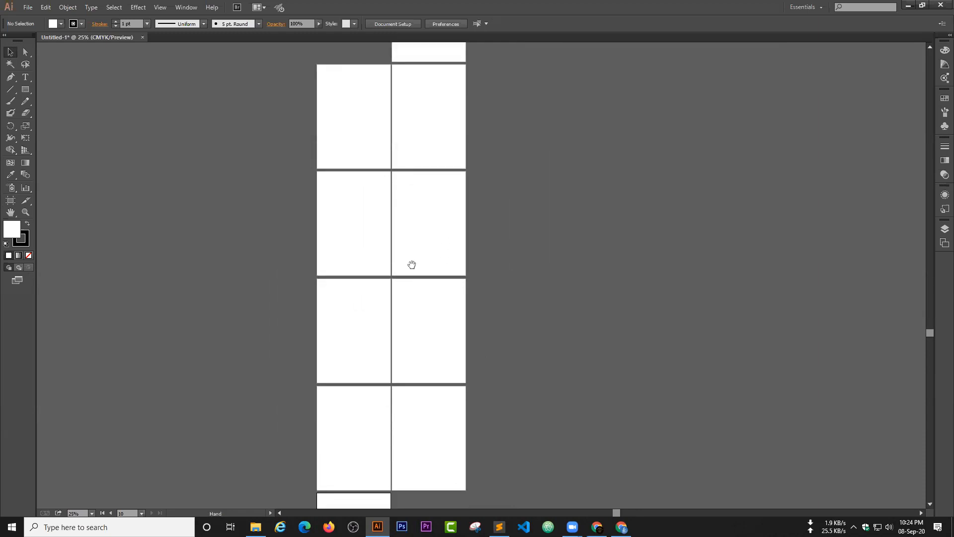
pyautogui.moveTo(424, 169); pyautogui.dragTo(424, 281)
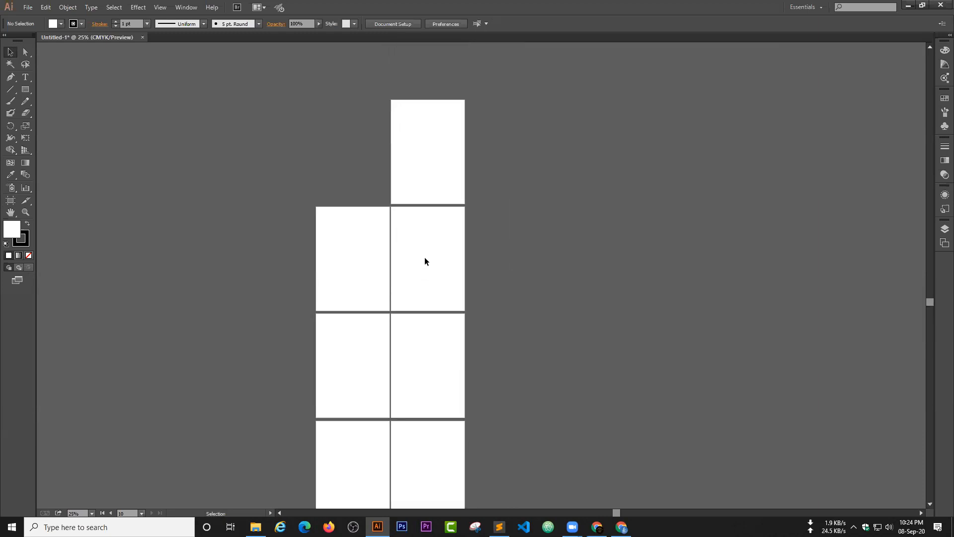
pyautogui.scroll(-1, 424, 260)
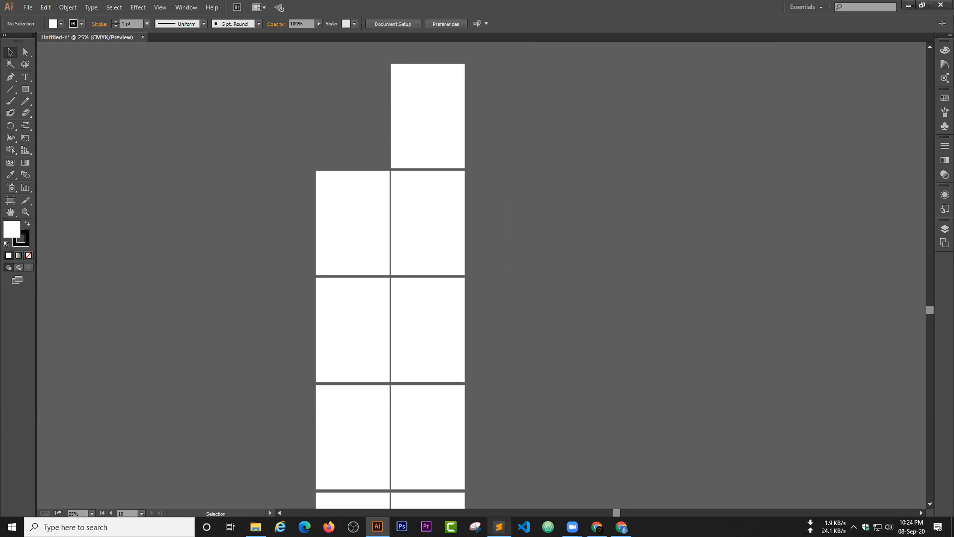
# Switch to Chrome to glance at the GraphicRiver company profile templates, and return to Illustrator
pyautogui.click(597, 527)
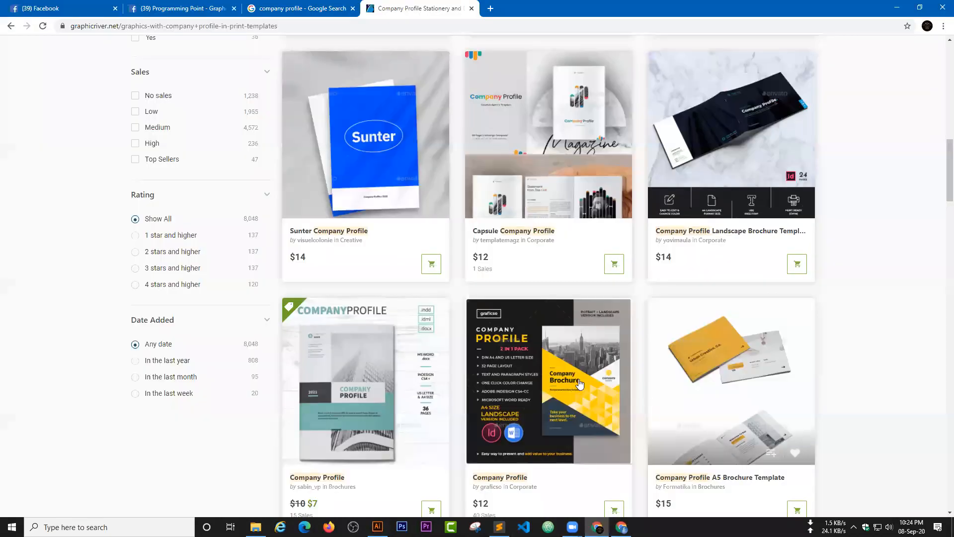
pyautogui.click(622, 527)
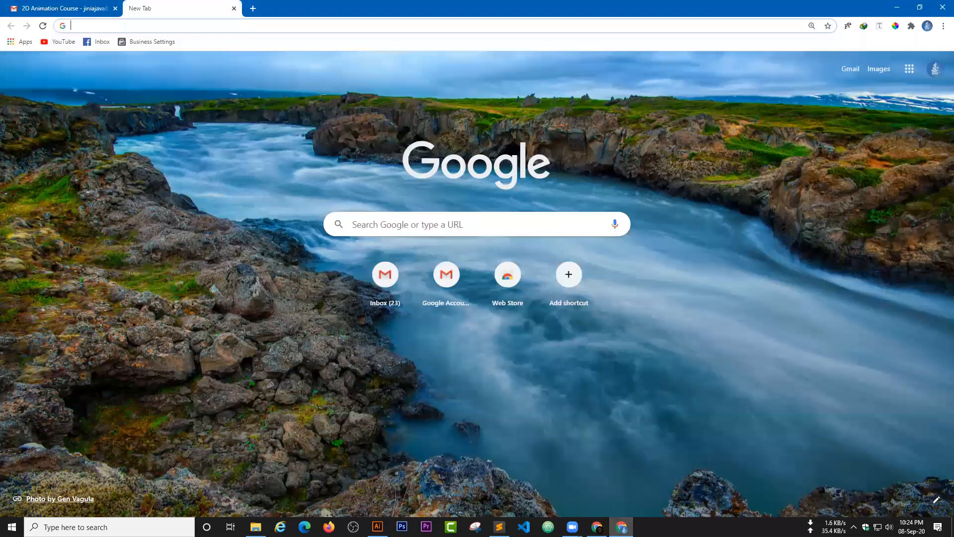
pyautogui.click(379, 527)
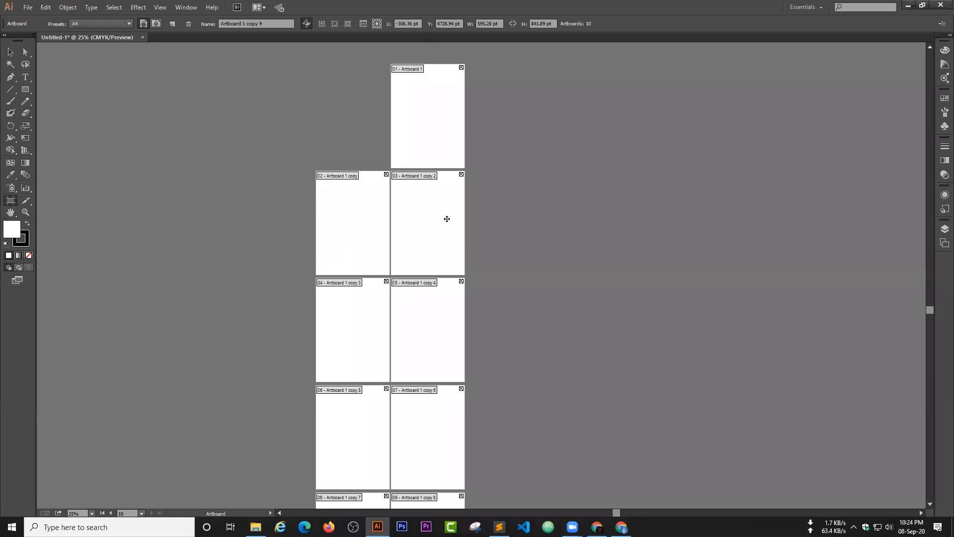
pyautogui.moveTo(447, 218); pyautogui.dragTo(436, 221)
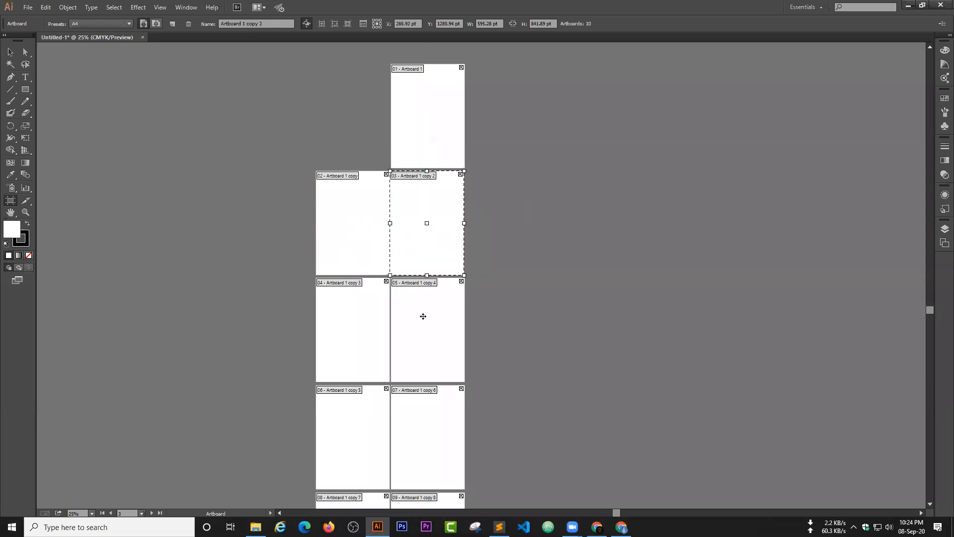
pyautogui.click(11, 51)
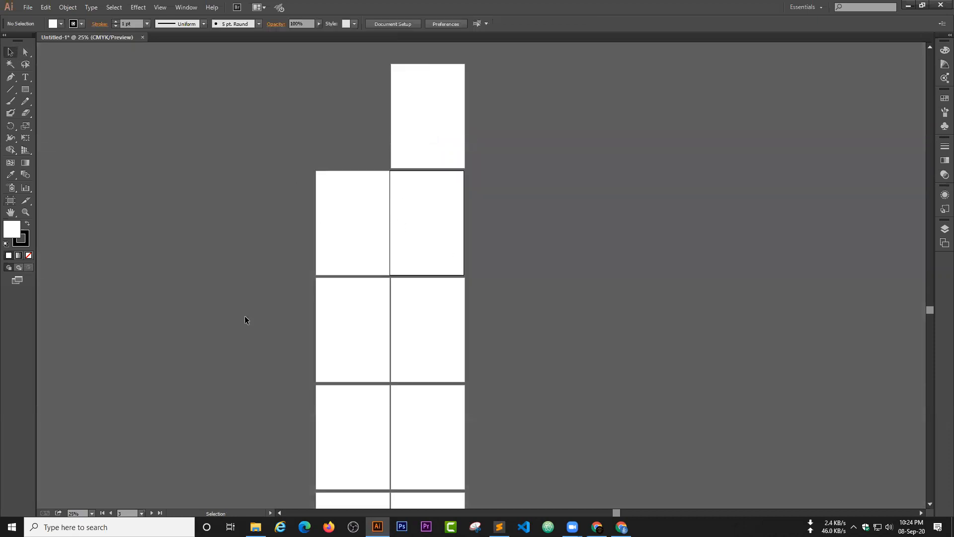
pyautogui.hotkey('ctrl', 'z')
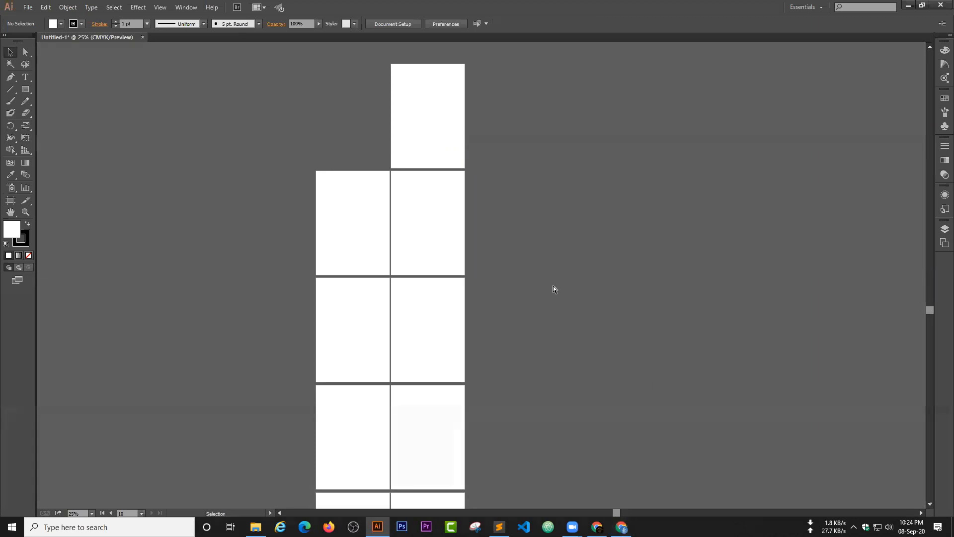
# Place the gd12.PNG reference image from the Desktop in the empty area beside the cover artboard and embed it
pyautogui.hotkey('ctrl', '+')
pyautogui.hotkey('ctrl', '+')
pyautogui.hotkey('ctrl', '+')
pyautogui.moveTo(398, 97); pyautogui.dragTo(558, 484)
pyautogui.moveTo(514, 249); pyautogui.dragTo(458, 280)
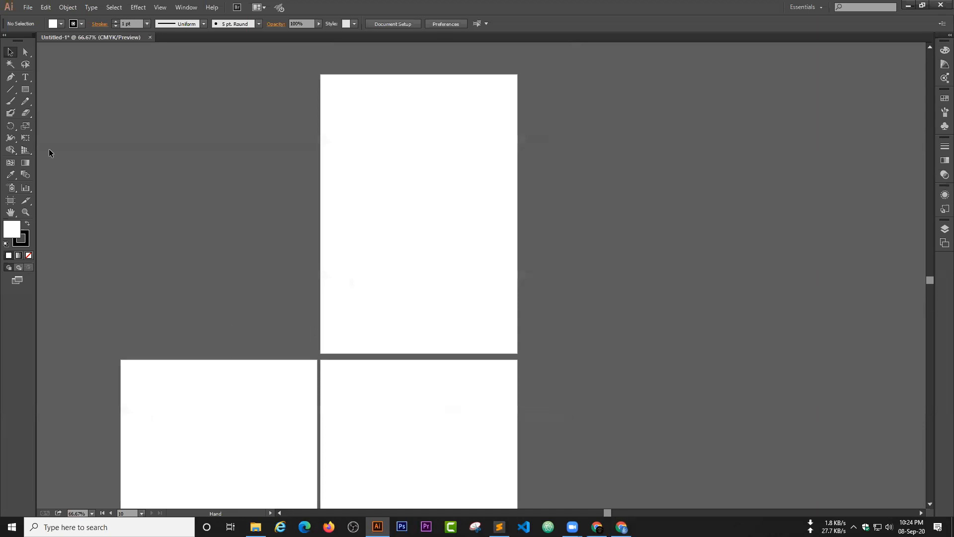
pyautogui.click(21, 10)
pyautogui.click(67, 168)
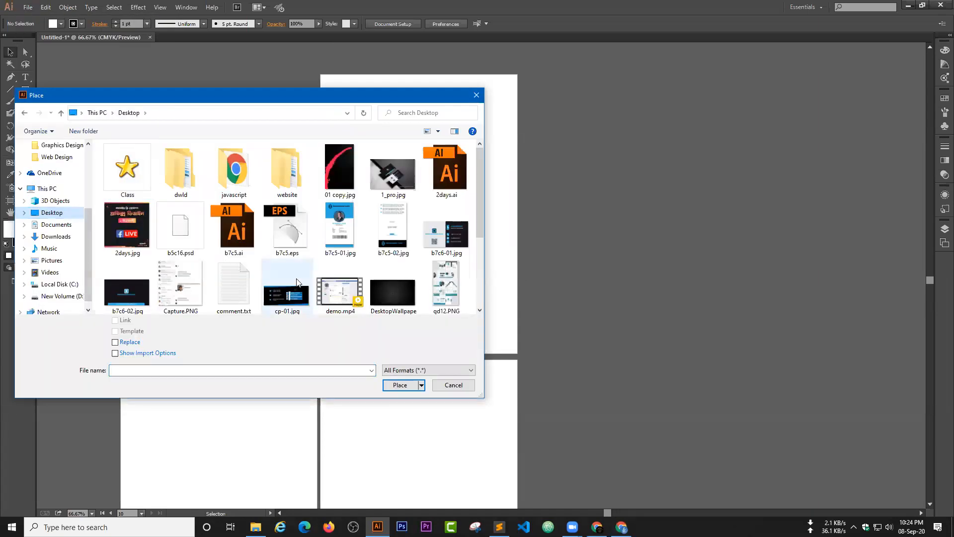
pyautogui.scroll(-2, 297, 283)
pyautogui.click(446, 212)
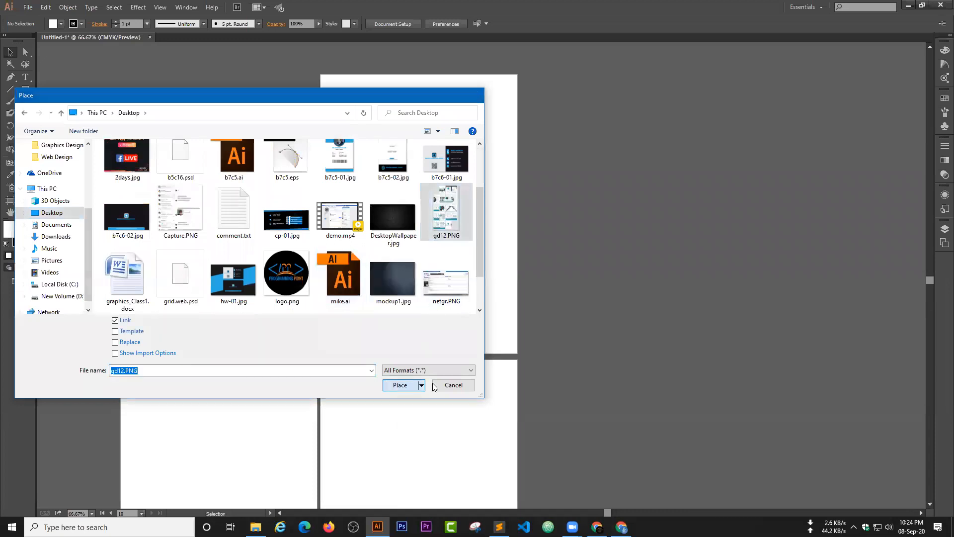
pyautogui.press('Return')
pyautogui.click(660, 148)
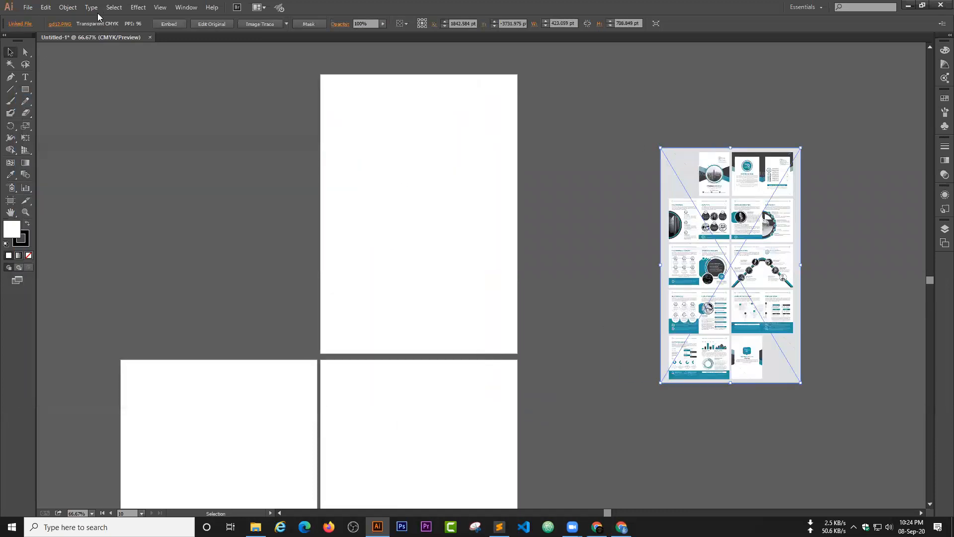
pyautogui.click(161, 24)
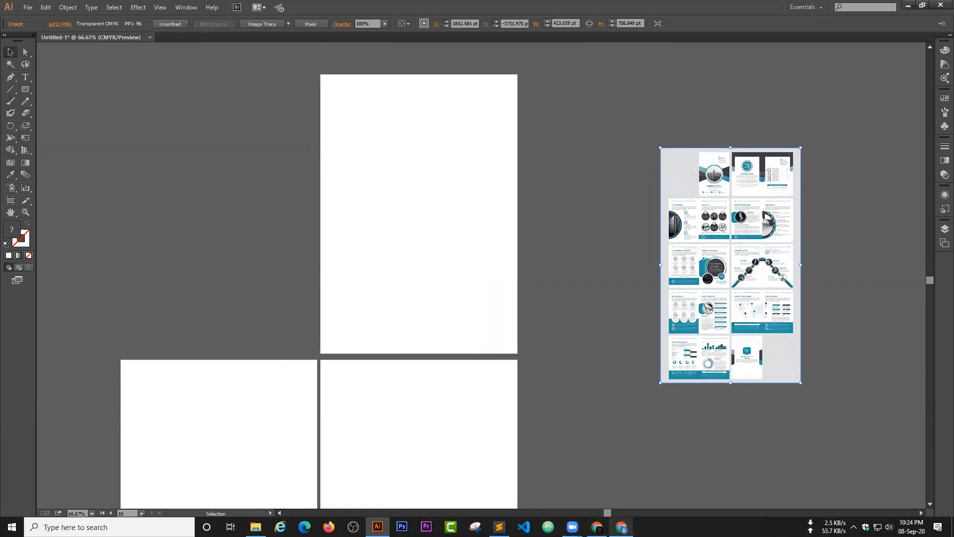
# Clear the open windows, examine the circled network-speed indicator in Screenshot (96).png from the desktop up close, and close the image
pyautogui.moveTo(621, 527)
pyautogui.click(907, 7)
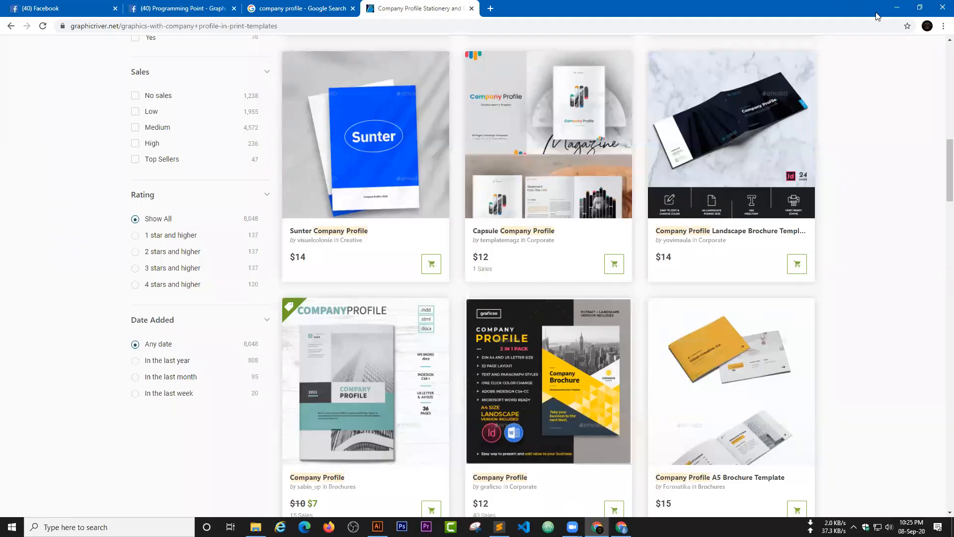
pyautogui.click(898, 8)
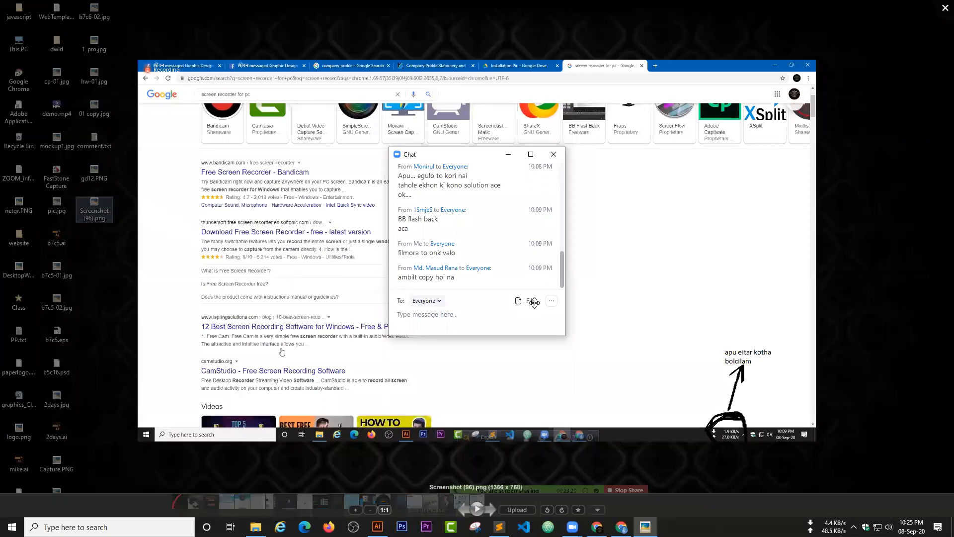
pyautogui.scroll(1, 720, 398)
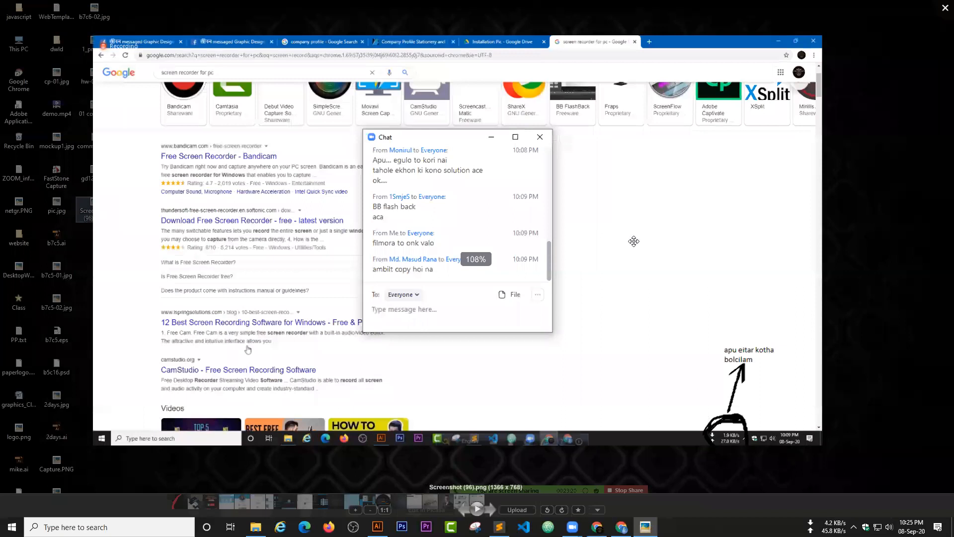
pyautogui.scroll(6, 651, 268)
pyautogui.moveTo(652, 269); pyautogui.dragTo(589, 268)
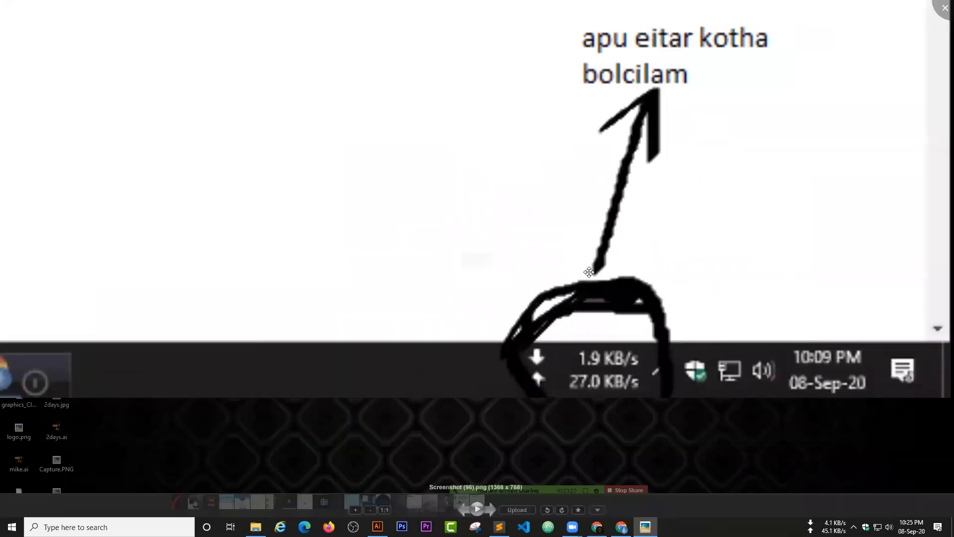
pyautogui.scroll(-4, 589, 268)
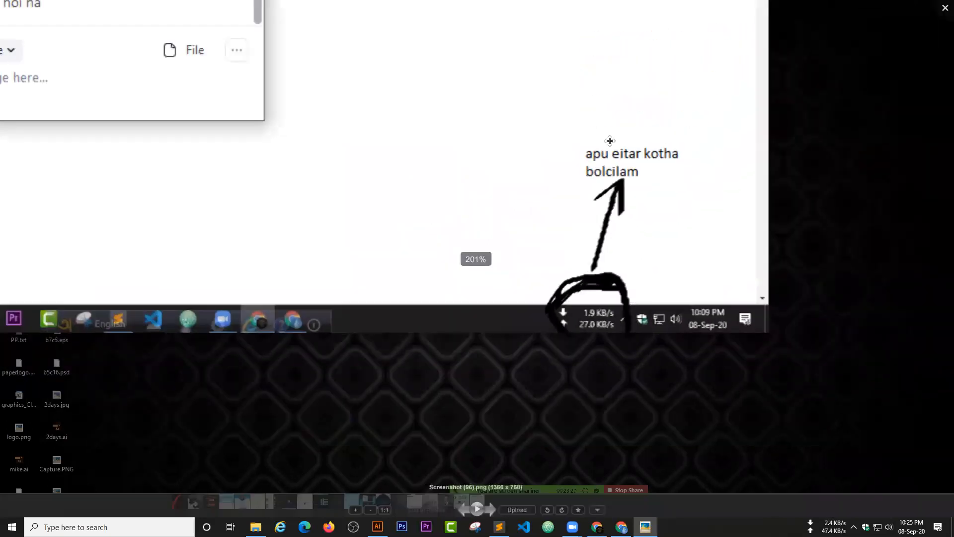
pyautogui.scroll(-4, 608, 243)
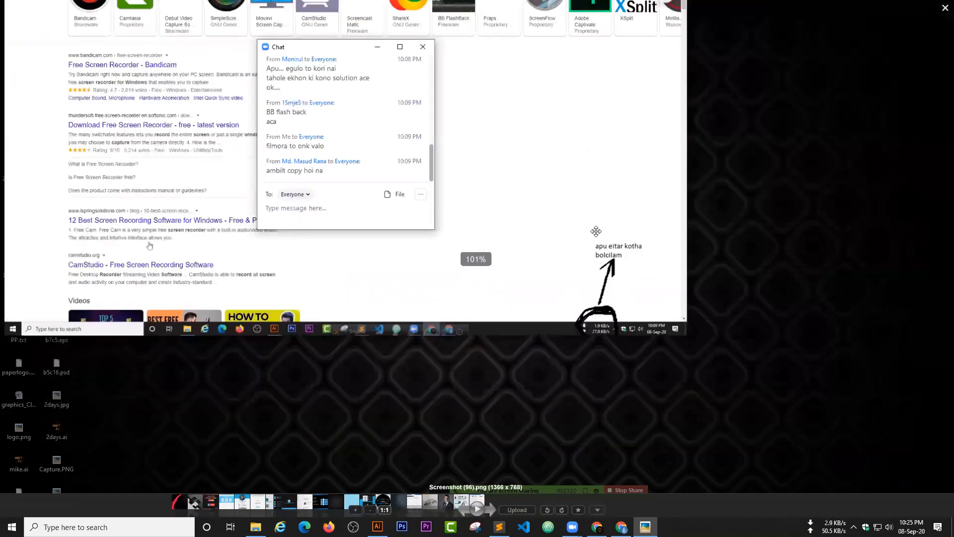
pyautogui.scroll(-2, 654, 226)
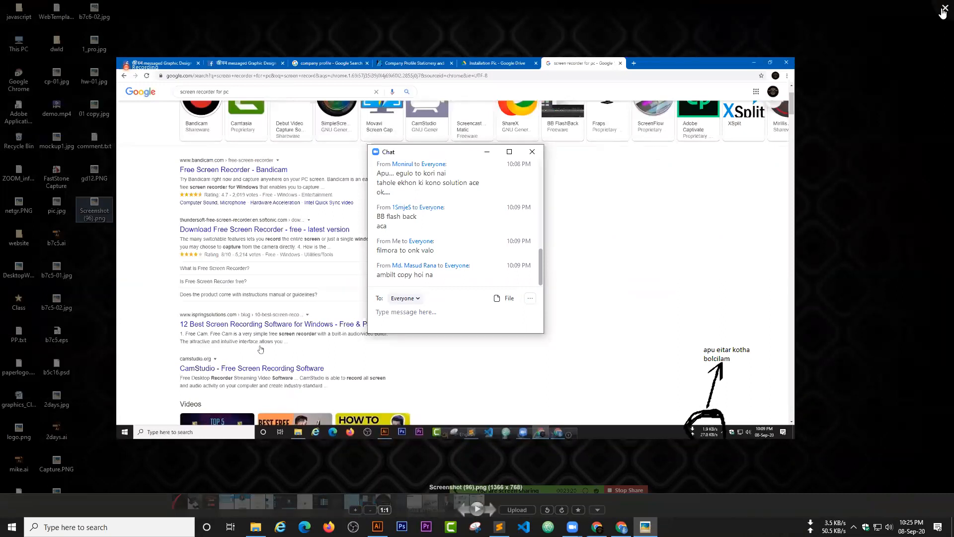
pyautogui.click(944, 10)
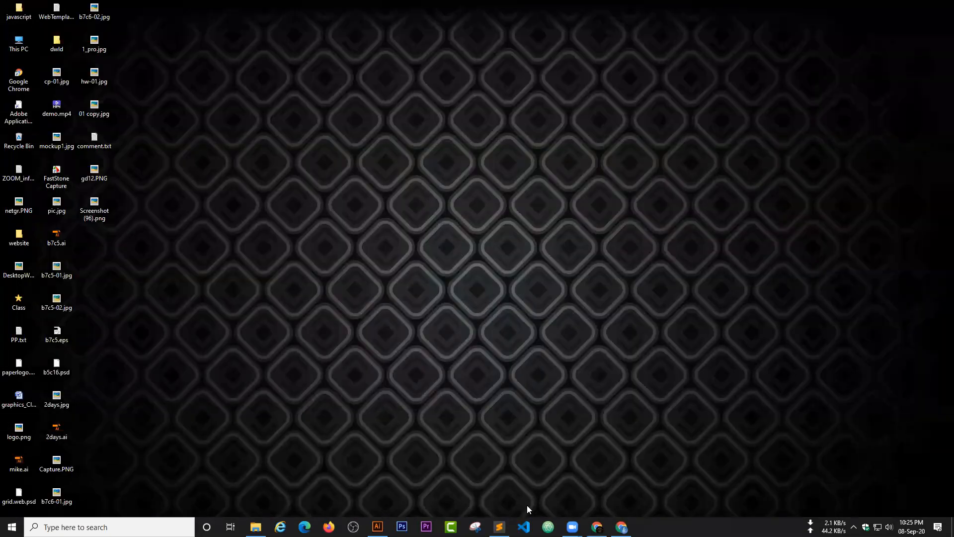
pyautogui.rightClick(495, 145)
pyautogui.rightClick(494, 165)
pyautogui.click(519, 195)
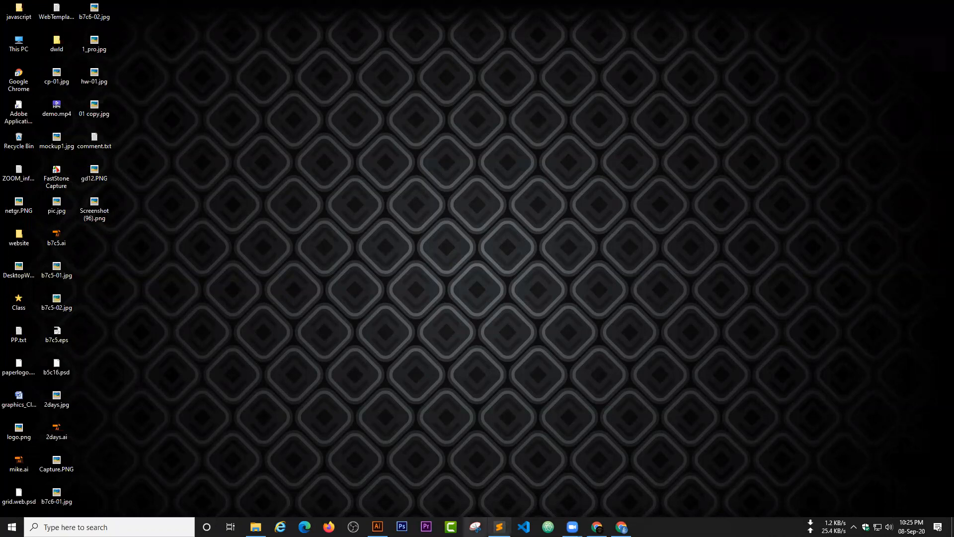
# Switch to Chrome and search Google for "du meter download", looking through the image and web results
pyautogui.click(621, 527)
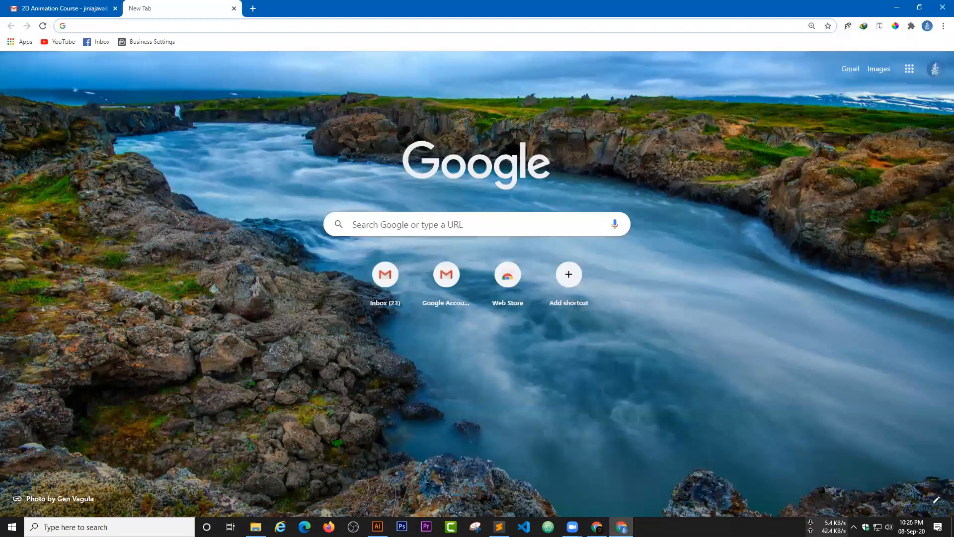
pyautogui.moveTo(827, 527)
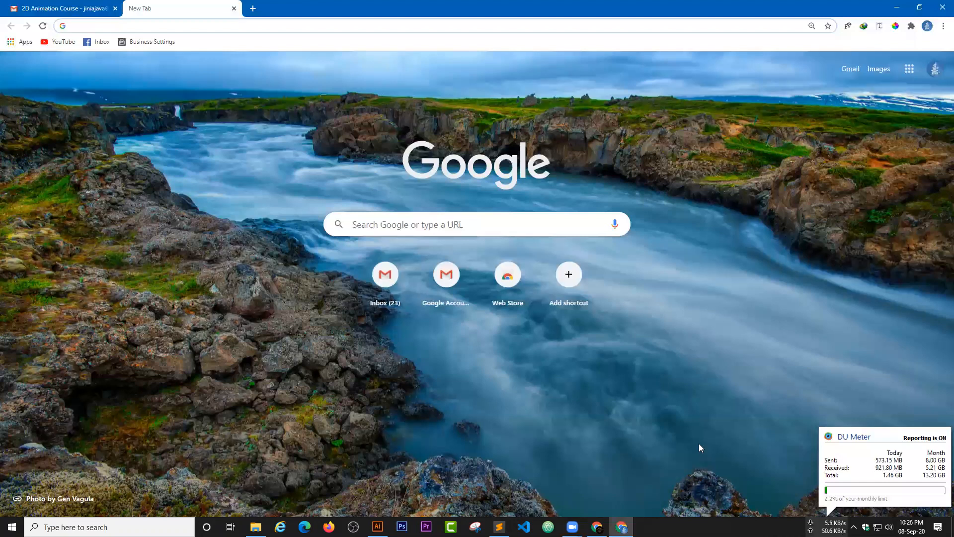
pyautogui.click(223, 27)
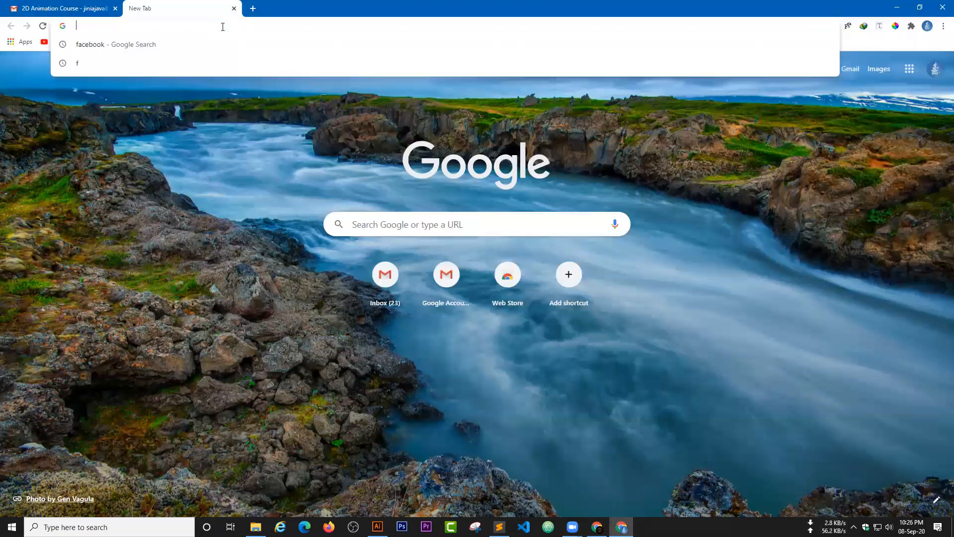
pyautogui.write('du meter')
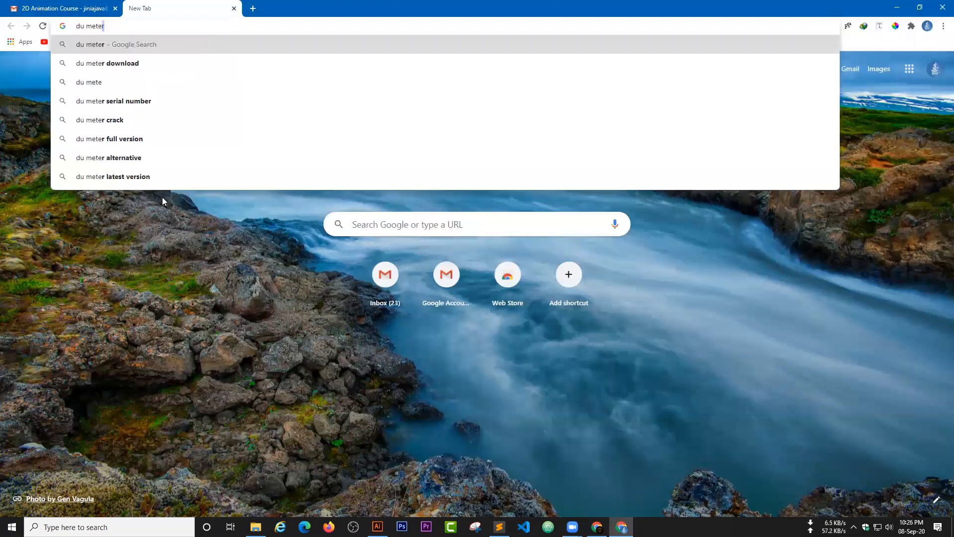
pyautogui.click(129, 67)
pyautogui.click(184, 101)
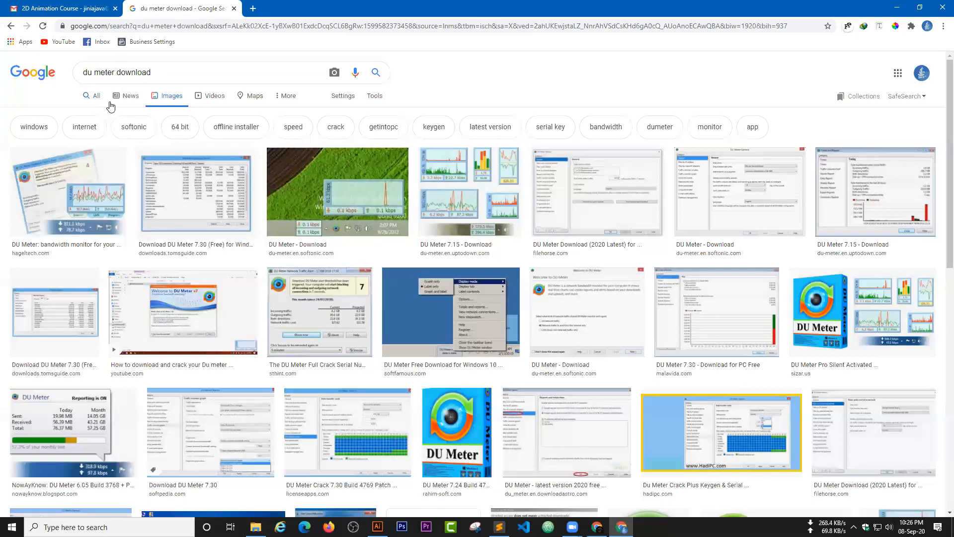
pyautogui.click(95, 96)
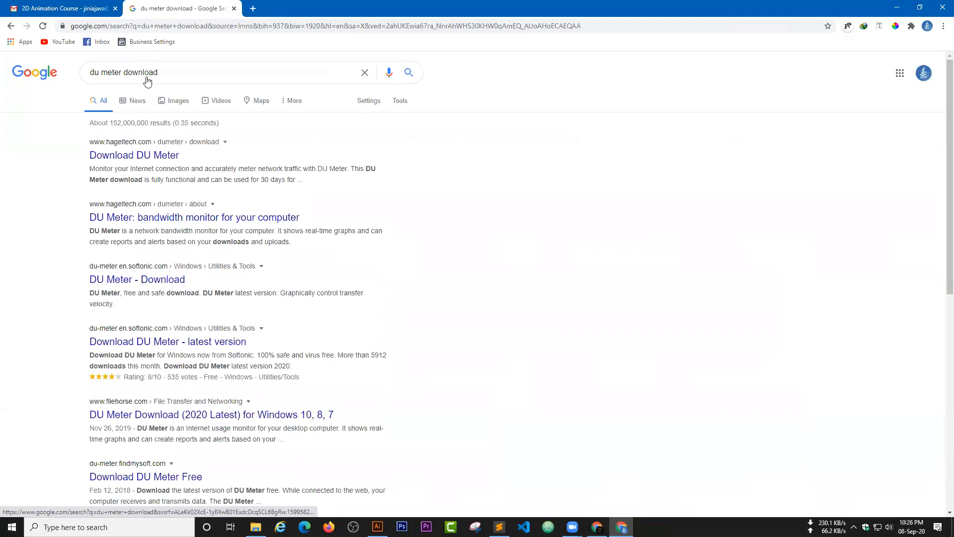
pyautogui.doubleClick(100, 73)
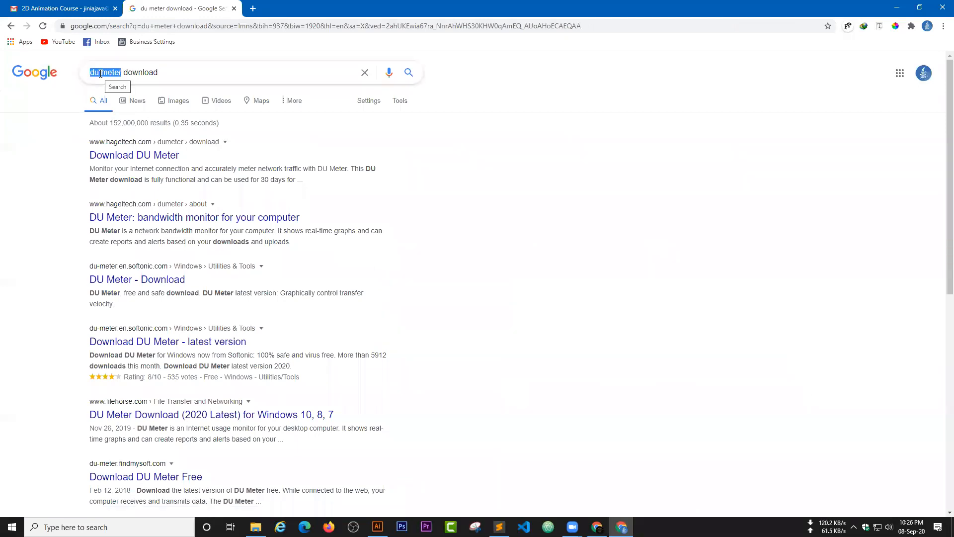
# Close the DU Meter search tab, minimize the browser window and refresh the desktop
pyautogui.click(234, 8)
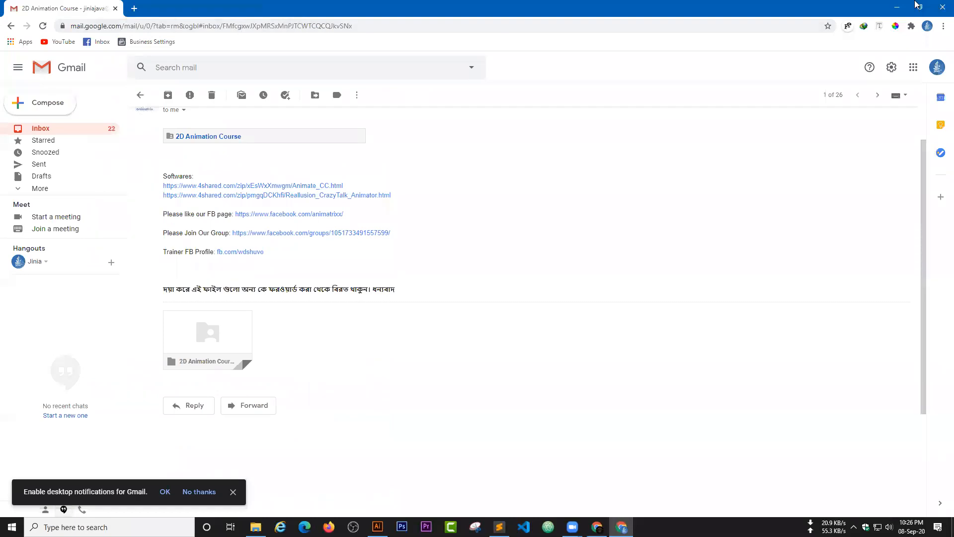
pyautogui.click(900, 6)
pyautogui.rightClick(509, 112)
pyautogui.click(554, 141)
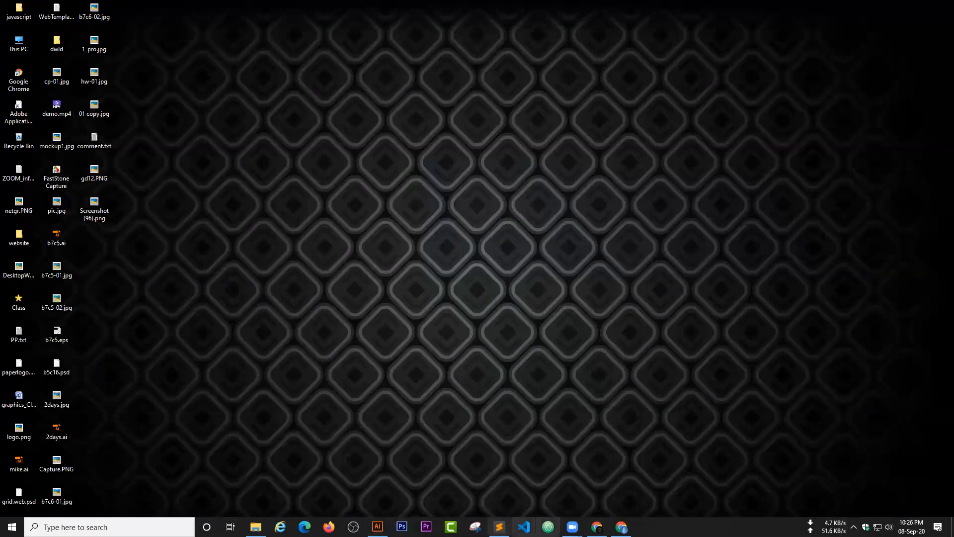
# Switch to the Chrome window with the company profile pages and load wordpress.org in a new tab
pyautogui.moveTo(621, 527)
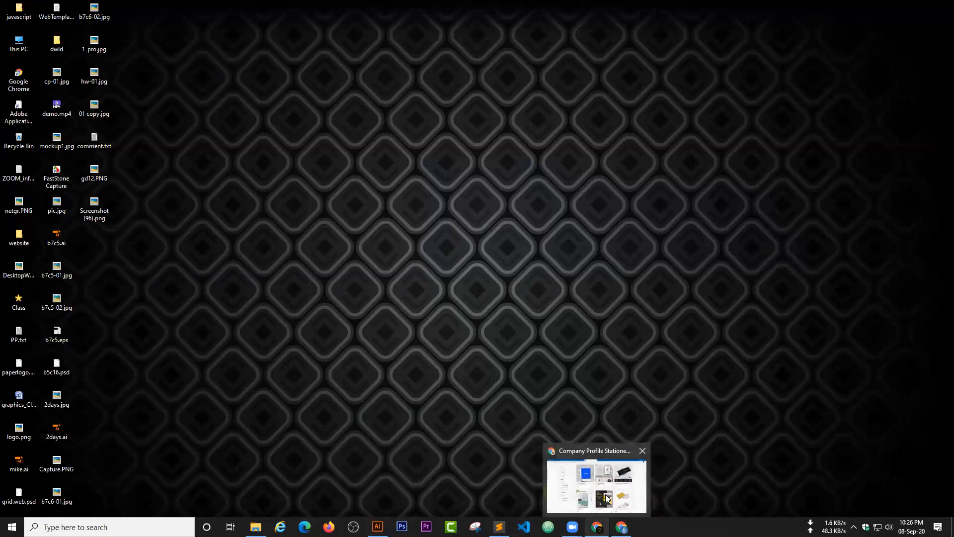
pyautogui.click(598, 484)
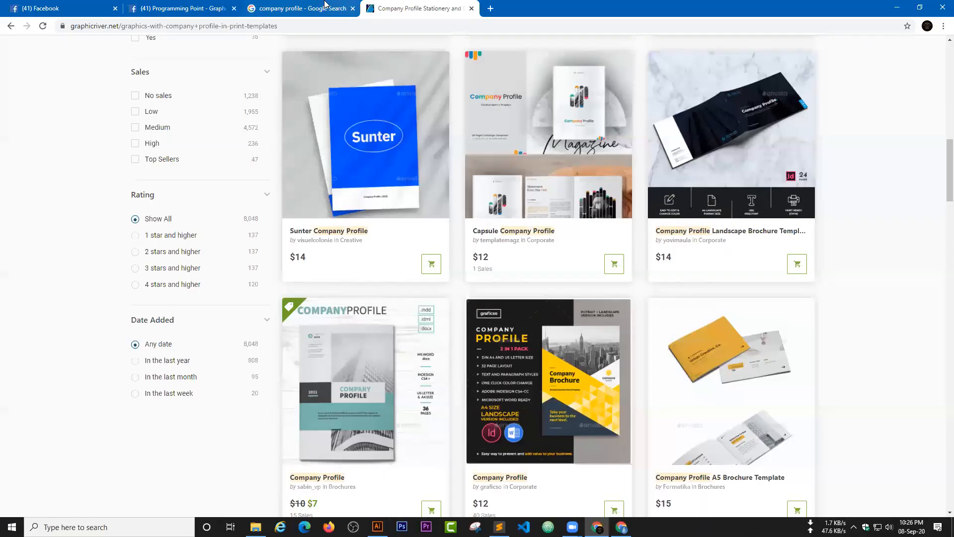
pyautogui.hotkey('ctrl', 'shift', 'Tab')
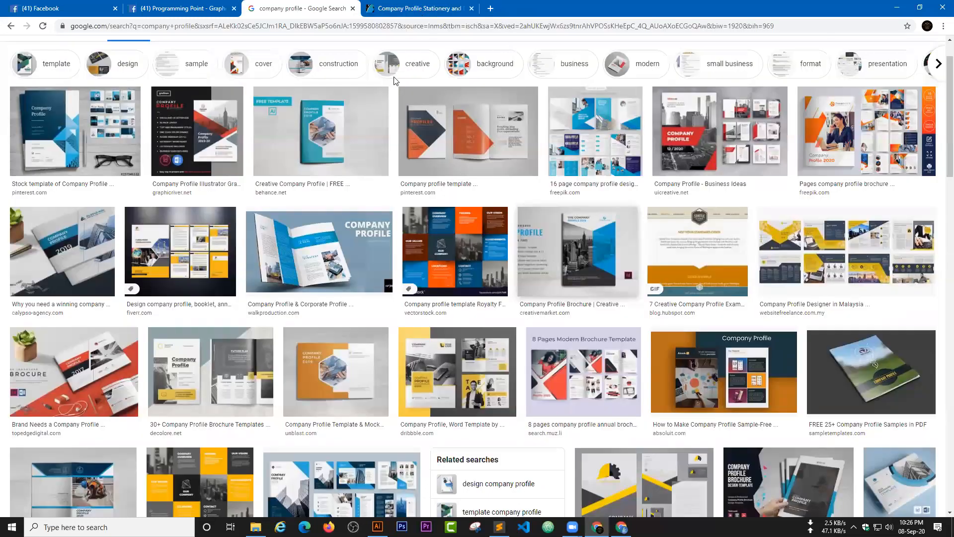
pyautogui.hotkey('ctrl', 't')
pyautogui.write('wordpress')
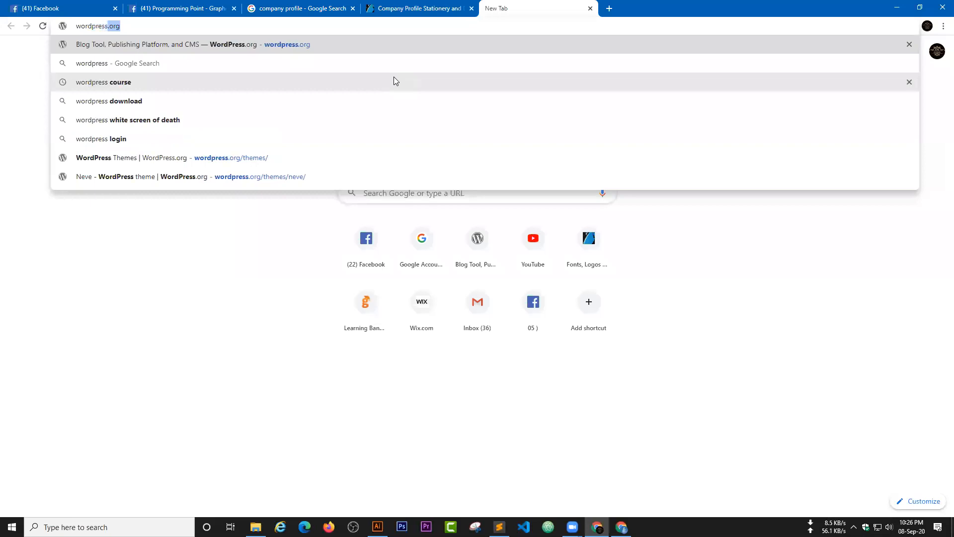
pyautogui.press('Return')
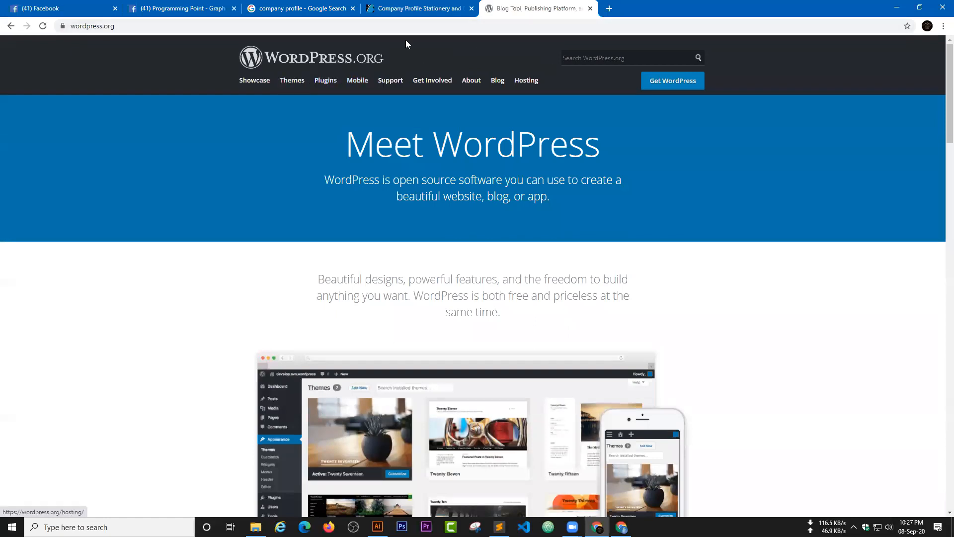
# Copy the wordpress.org page address and switch to Zoom
pyautogui.click(114, 26)
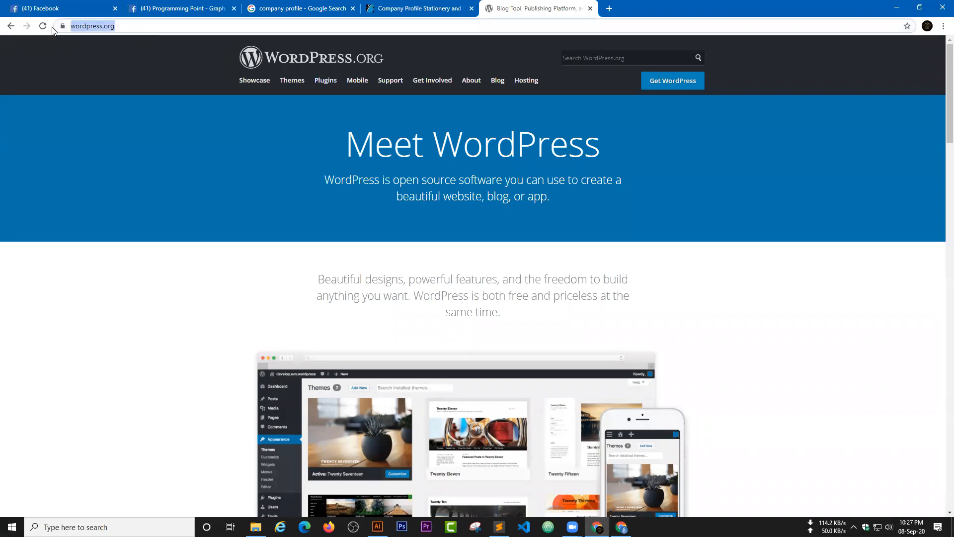
pyautogui.rightClick(77, 29)
pyautogui.click(105, 84)
pyautogui.click(560, 406)
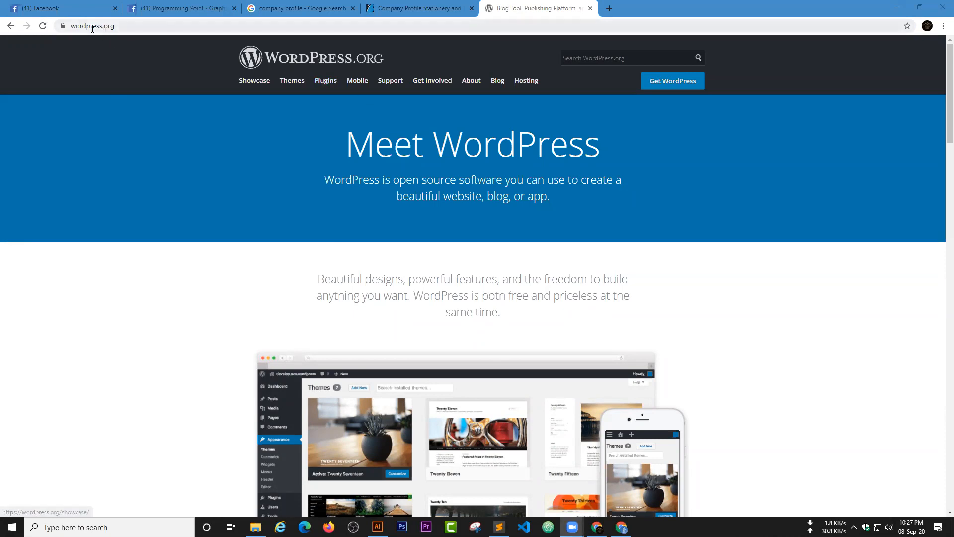
# Go to the WordPress.org theme directory and open the Hestia theme page in a new tab
pyautogui.click(290, 86)
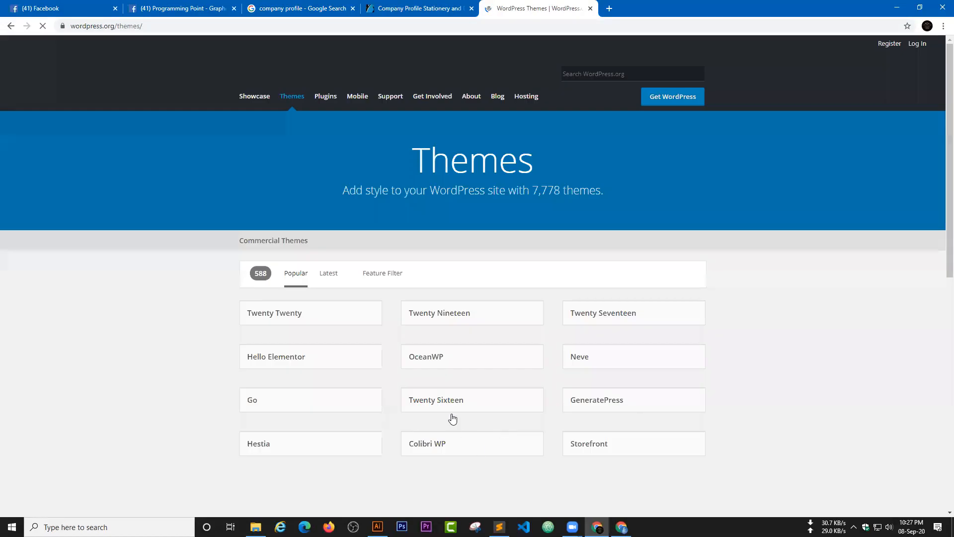
pyautogui.scroll(-3, 422, 266)
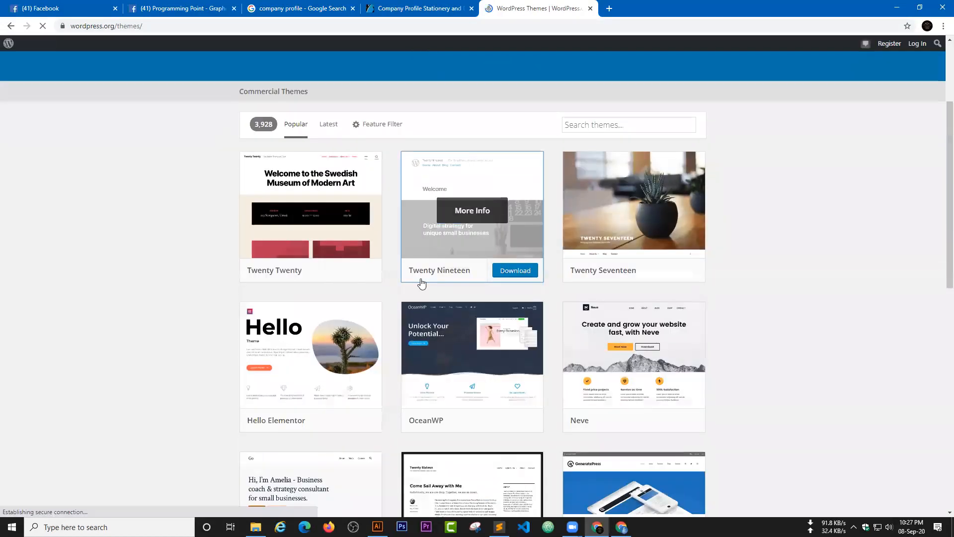
pyautogui.scroll(-3, 421, 283)
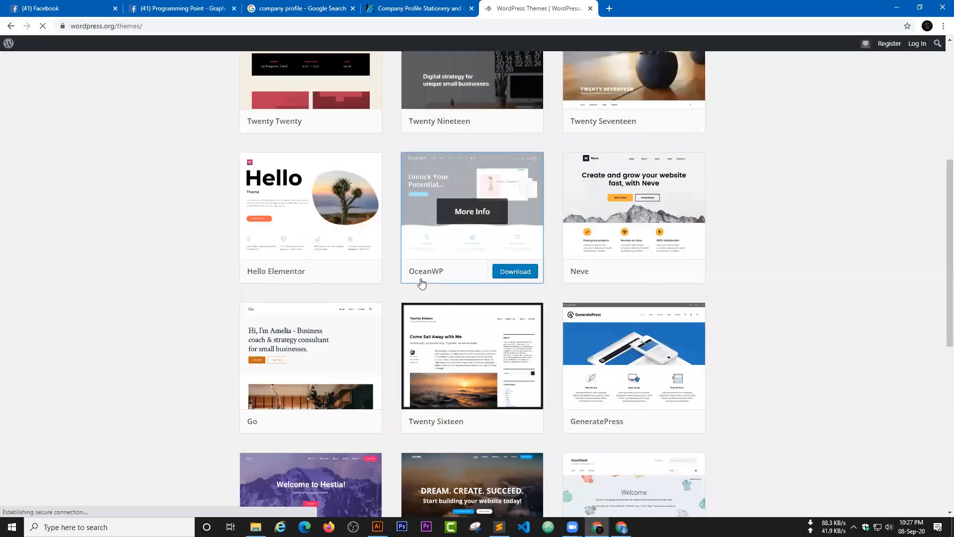
pyautogui.scroll(-5, 327, 282)
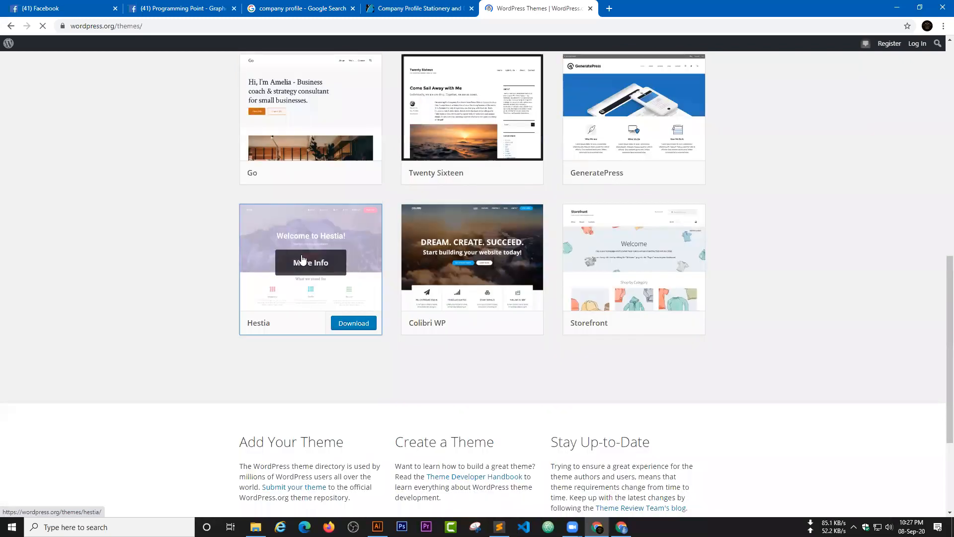
pyautogui.rightClick(303, 256)
pyautogui.click(326, 267)
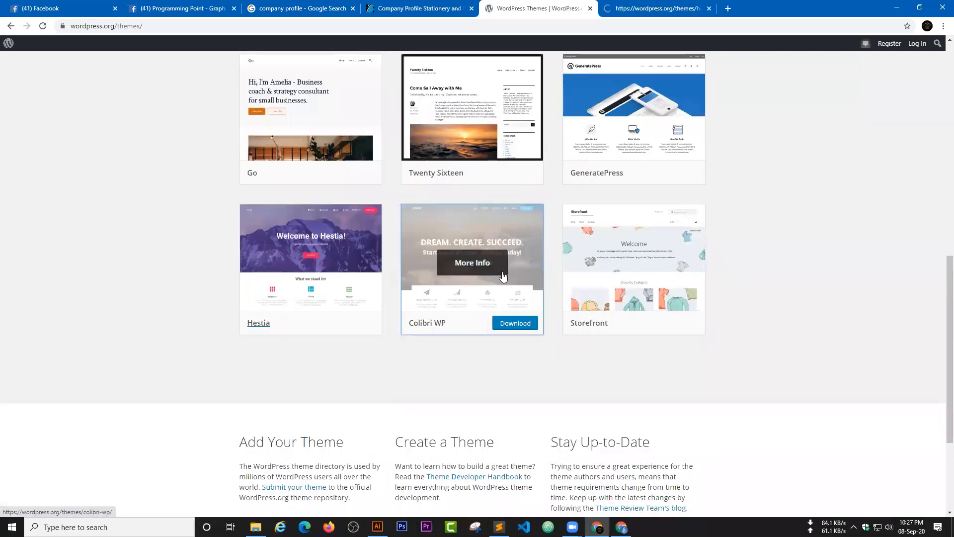
# Open the Sydney and Calliope themes from the directory in separate new tabs
pyautogui.scroll(-1, 503, 277)
pyautogui.scroll(-3, 499, 275)
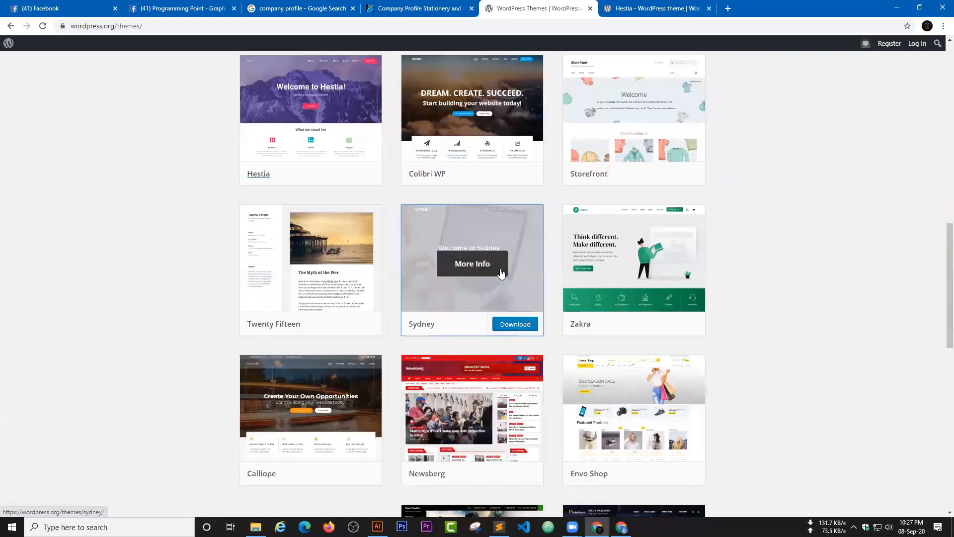
pyautogui.middleClick(463, 215)
pyautogui.scroll(-3, 464, 219)
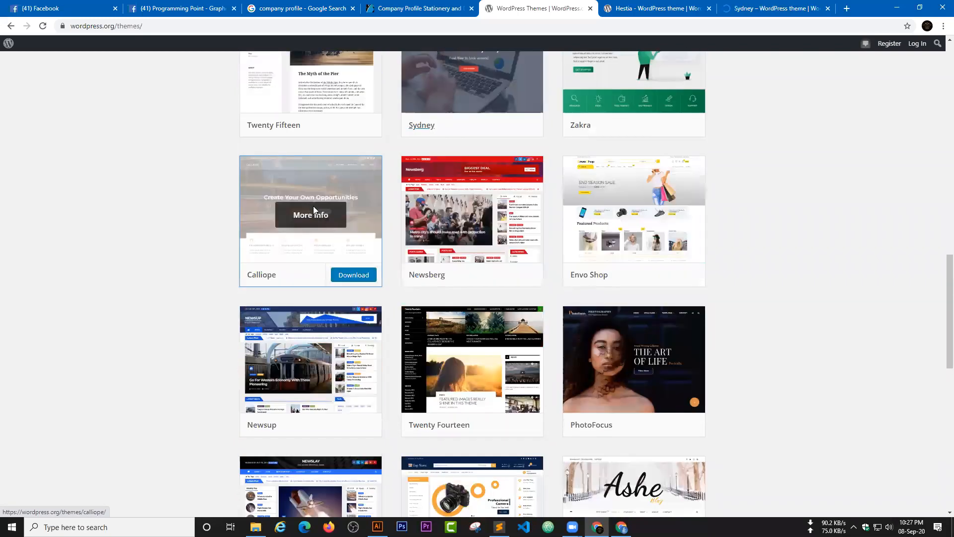
pyautogui.middleClick(326, 231)
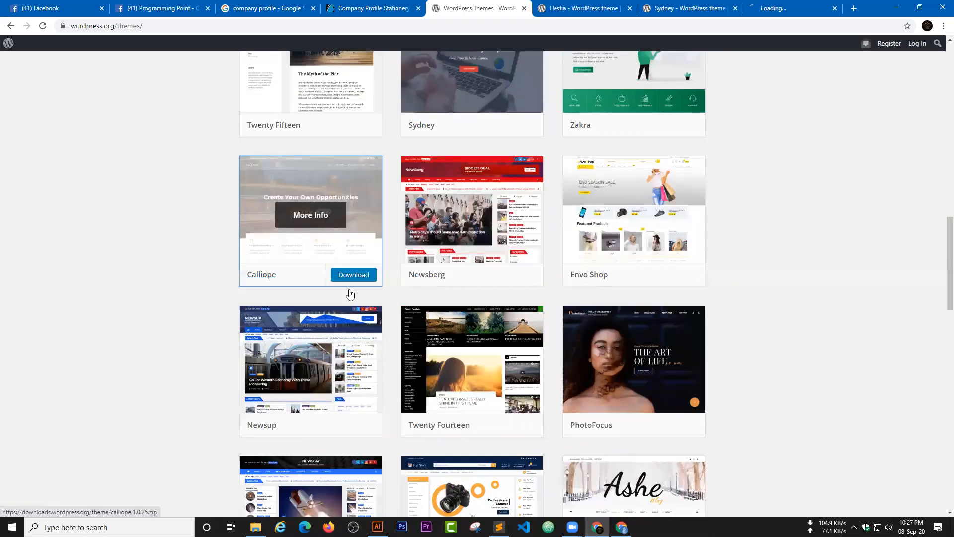
# Open the Newsup and Top Store themes from the directory in separate new tabs
pyautogui.scroll(-2, 332, 266)
pyautogui.rightClick(320, 262)
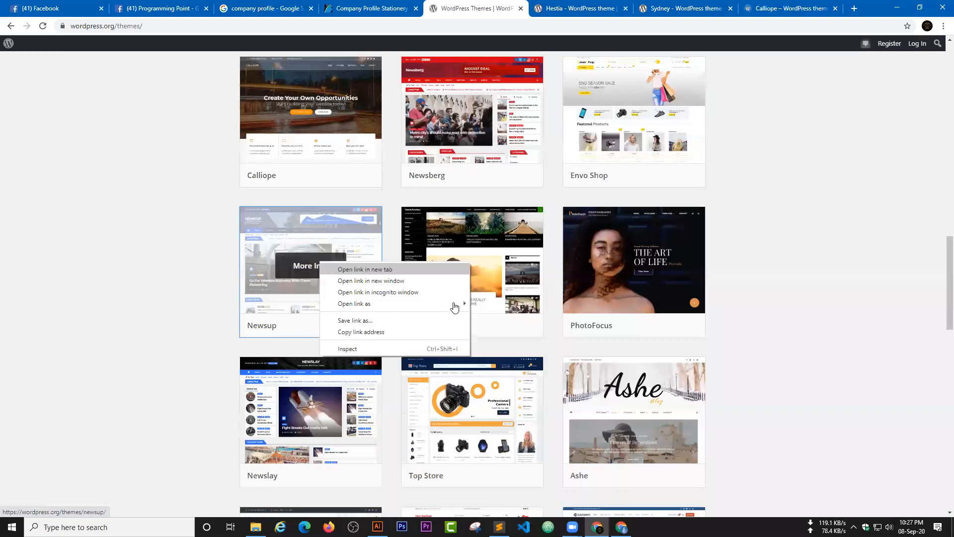
pyautogui.click(348, 270)
pyautogui.scroll(-2, 453, 303)
pyautogui.rightClick(453, 302)
pyautogui.click(466, 308)
pyautogui.scroll(-3, 444, 67)
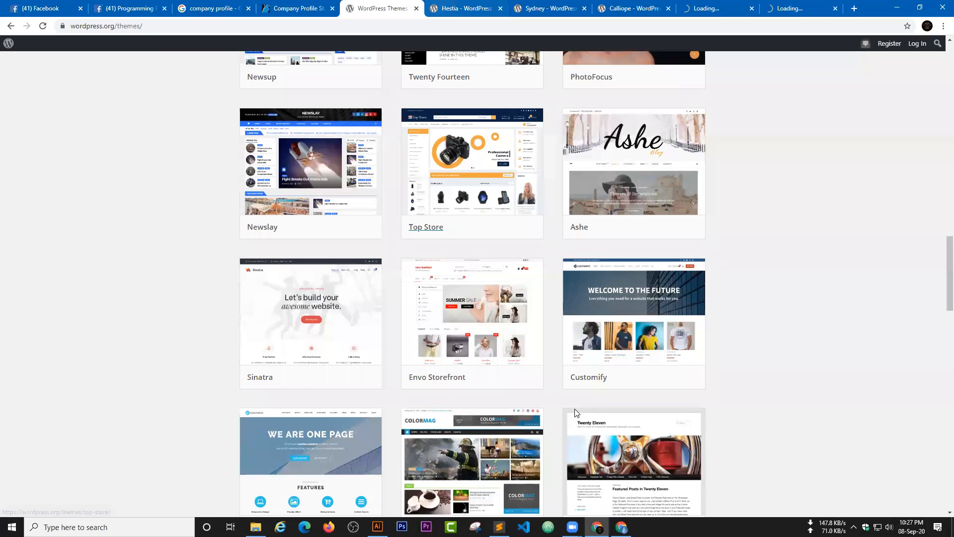
# Open the theme homepages of Hestia and Sydney from their WordPress.org detail pages
pyautogui.hotkey('ctrl', 'Tab')
pyautogui.click(591, 345)
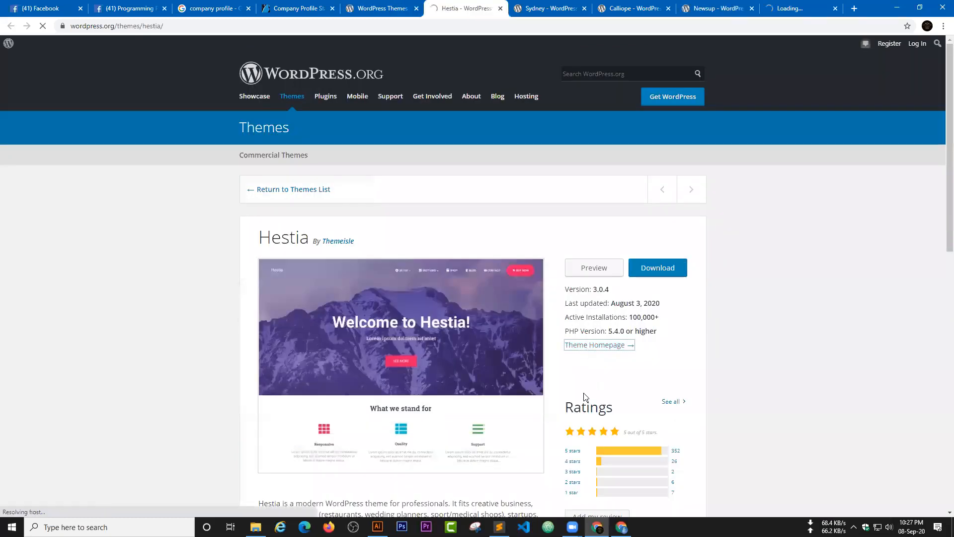
pyautogui.hotkey('ctrl', 'Tab')
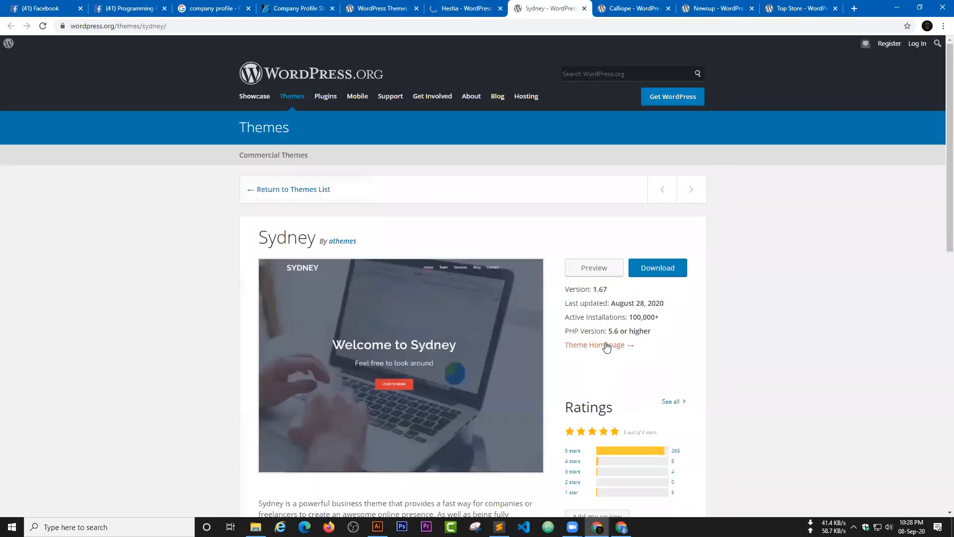
pyautogui.click(605, 345)
# Close the Calliope tab and open the theme homepages of Newsup and Top Store
pyautogui.click(608, 14)
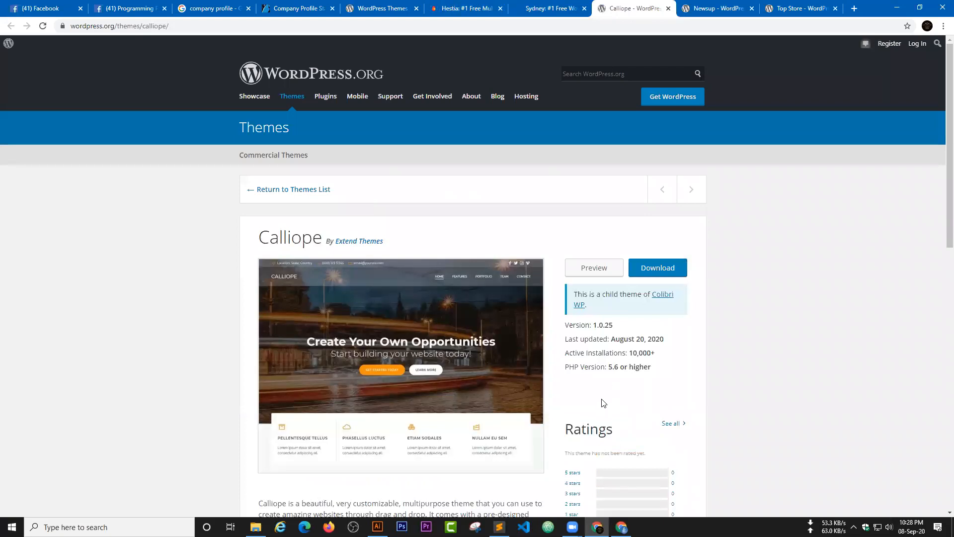
pyautogui.scroll(-3, 603, 400)
pyautogui.click(706, 8)
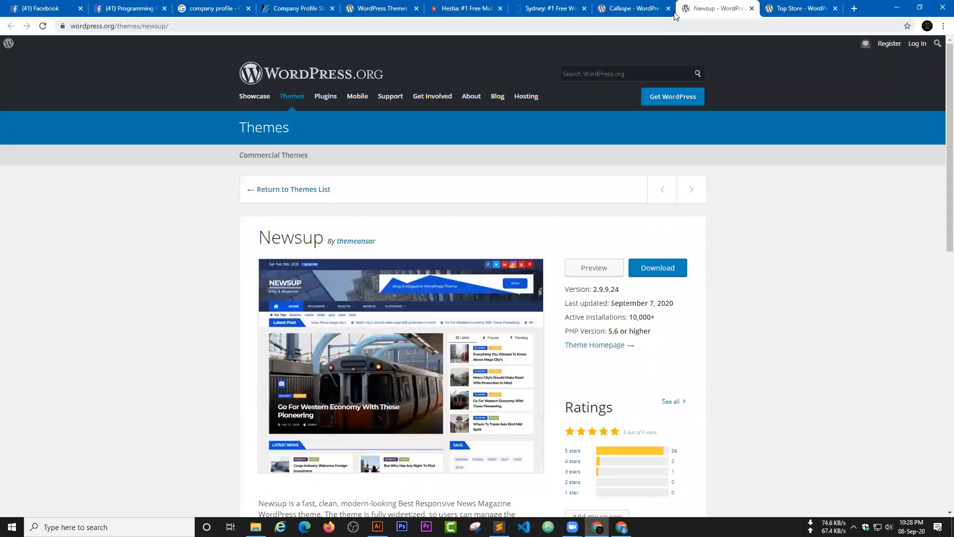
pyautogui.click(668, 8)
pyautogui.click(599, 346)
pyautogui.hotkey('ctrl', 'Tab')
pyautogui.click(601, 360)
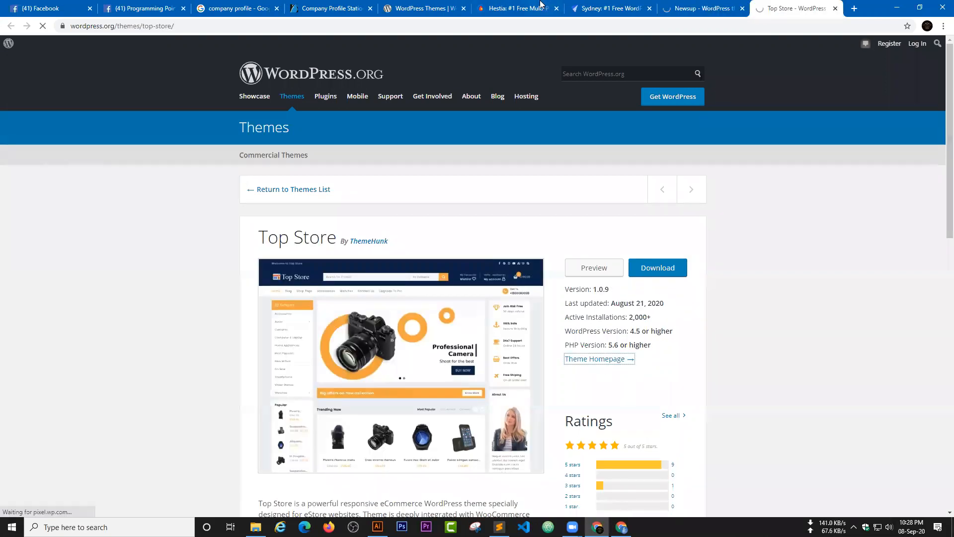
# Open the live demos of the Hestia and Sydney themes from their homepages, dismissing the newsletter pop-up on the Sydney page
pyautogui.click(542, 7)
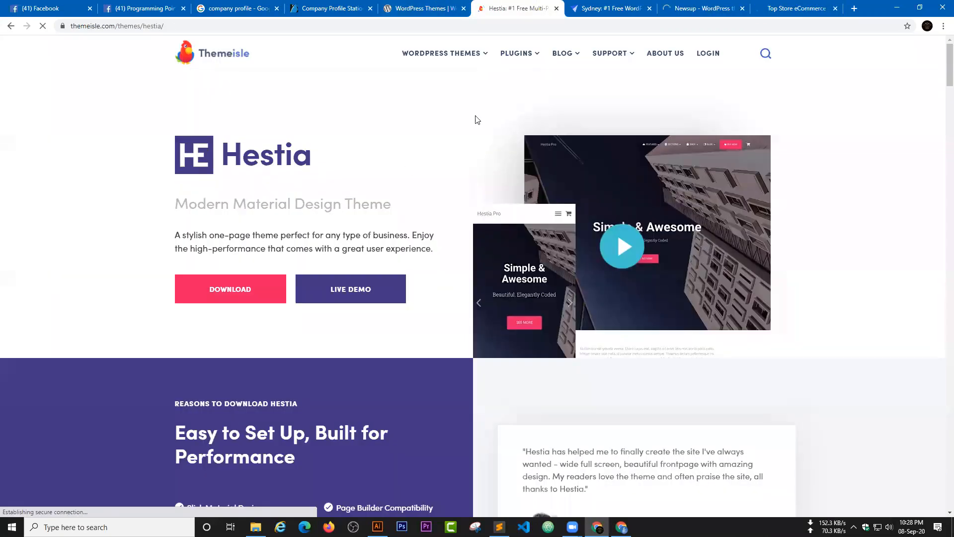
pyautogui.click(315, 298)
pyautogui.click(641, 8)
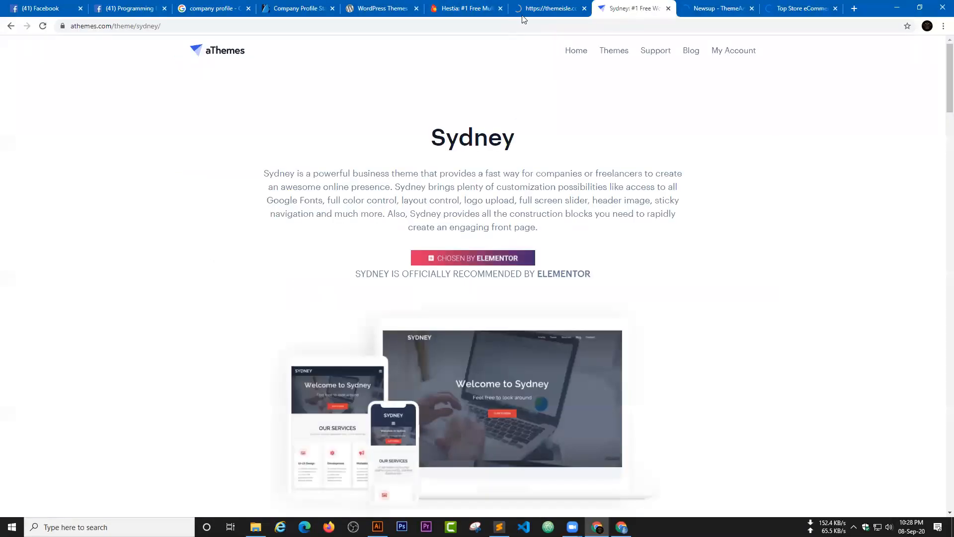
pyautogui.click(645, 177)
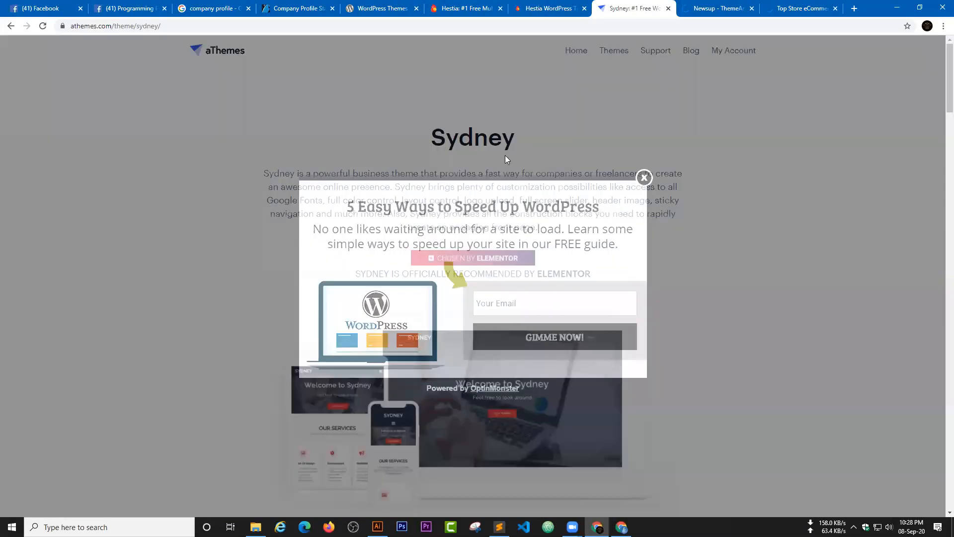
pyautogui.scroll(-7, 505, 155)
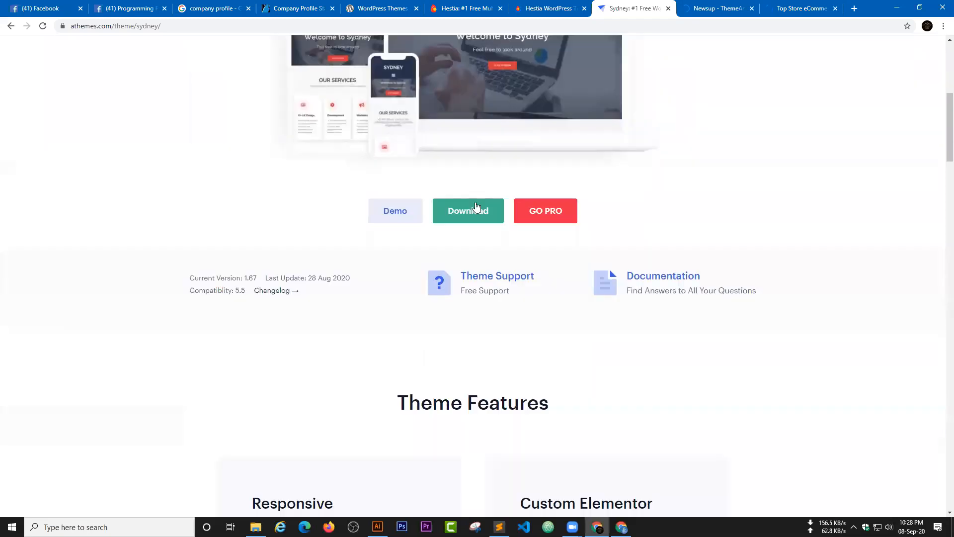
pyautogui.click(400, 212)
# Switch to the Hestia demo and examine its Features and Sections navigation entries
pyautogui.click(502, 8)
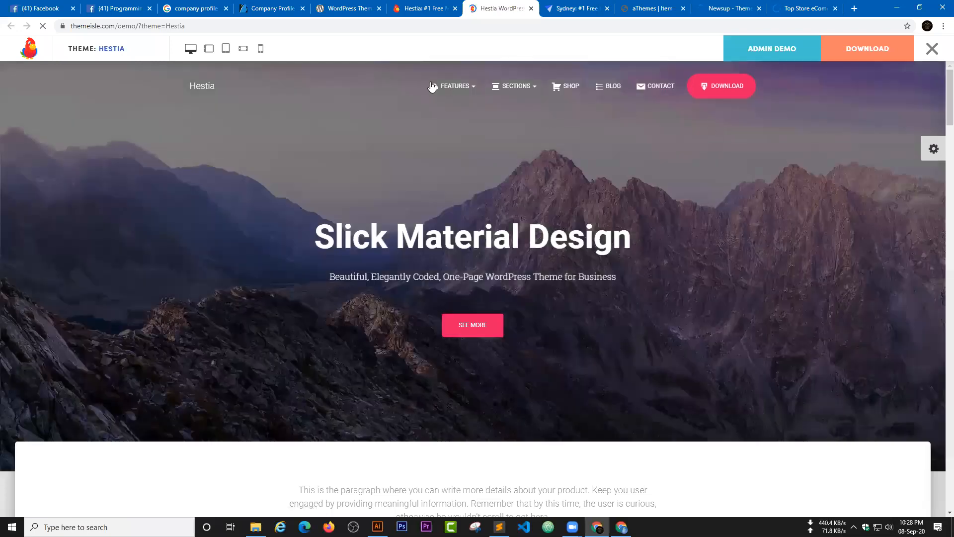
pyautogui.moveTo(462, 90)
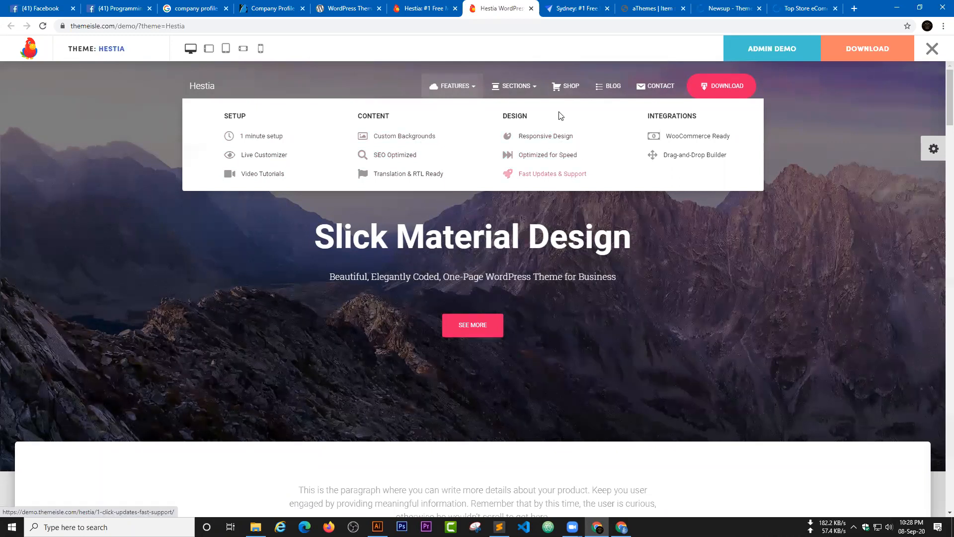
pyautogui.moveTo(497, 86)
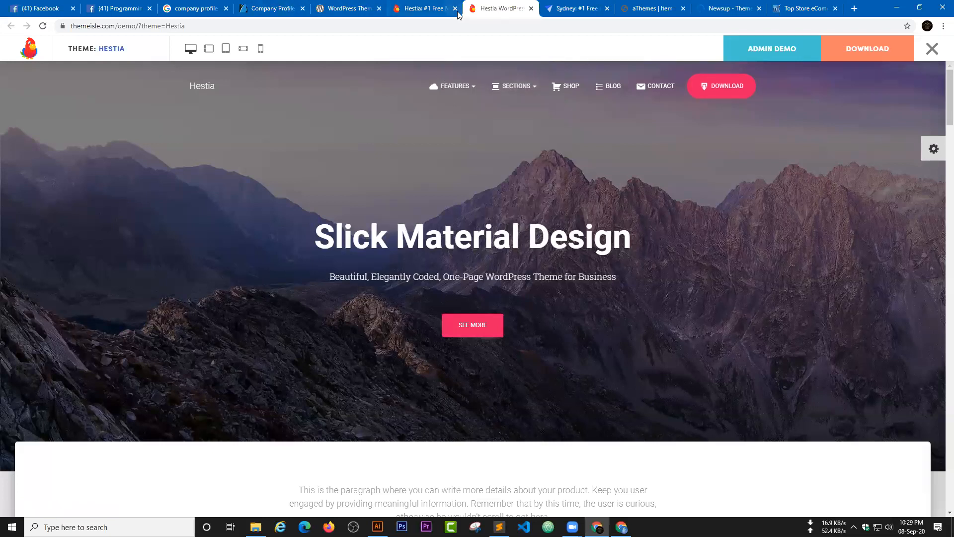
# Review the company profile image results and return to the Hestia demo
pyautogui.click(196, 9)
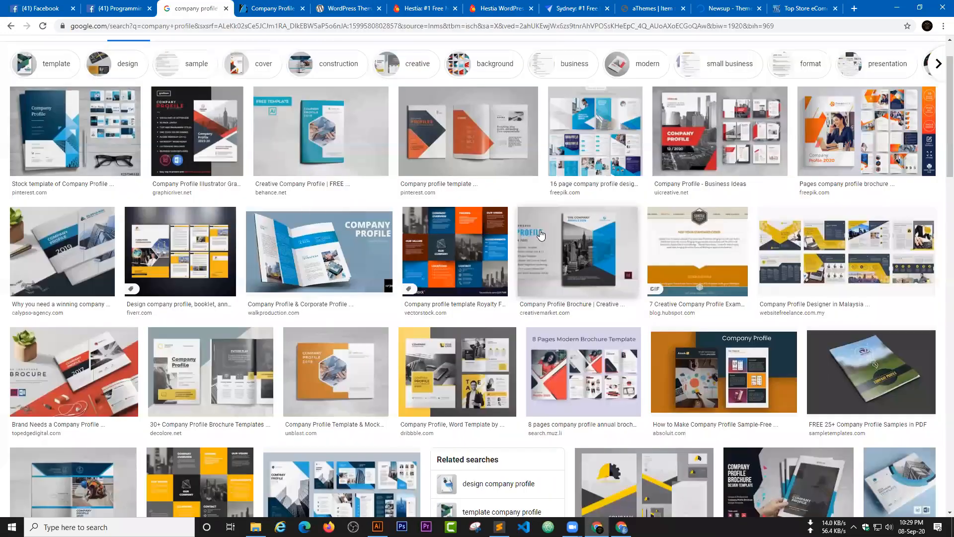
pyautogui.scroll(1, 499, 106)
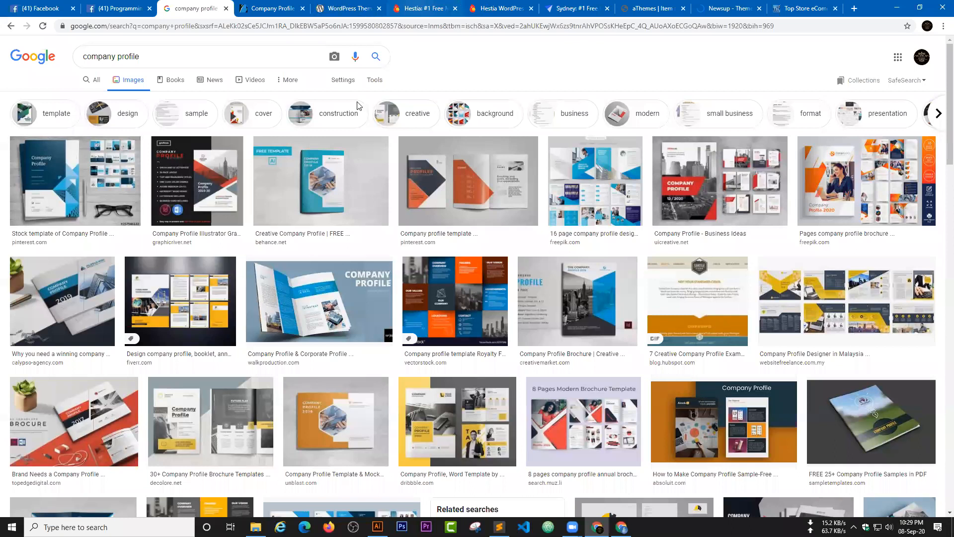
pyautogui.click(501, 9)
# Go to the "Meet our team" section of the Hestia demo and examine its layout
pyautogui.moveTo(520, 91)
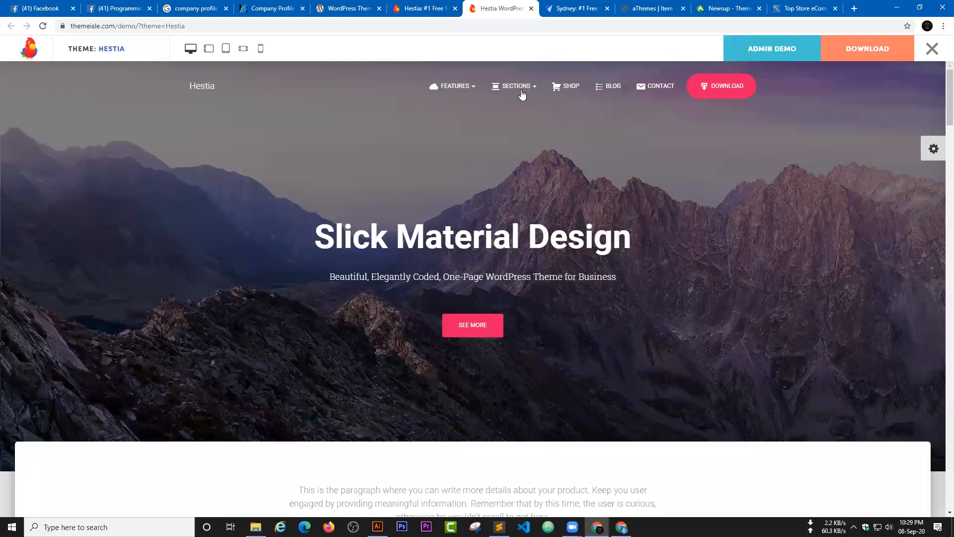
pyautogui.scroll(-6, 524, 243)
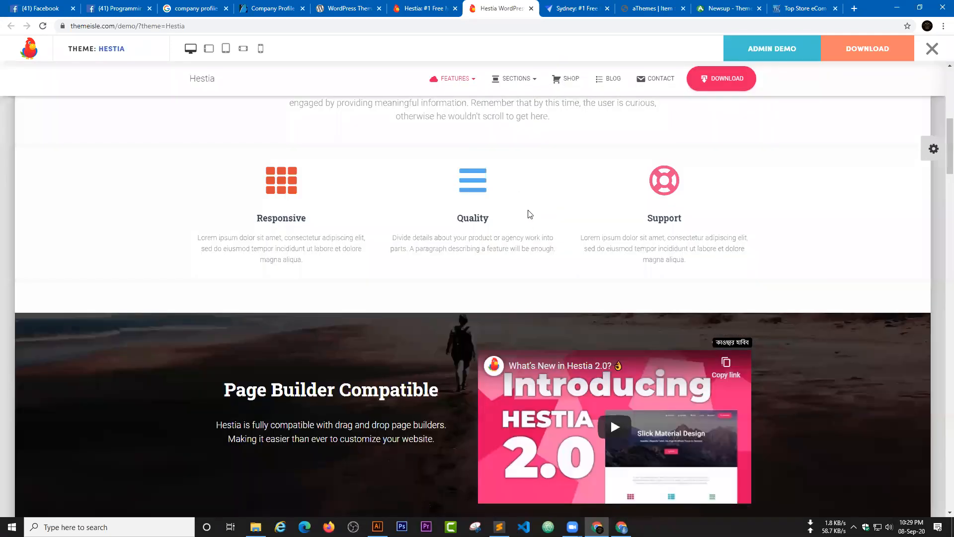
pyautogui.scroll(1, 527, 114)
pyautogui.click(525, 133)
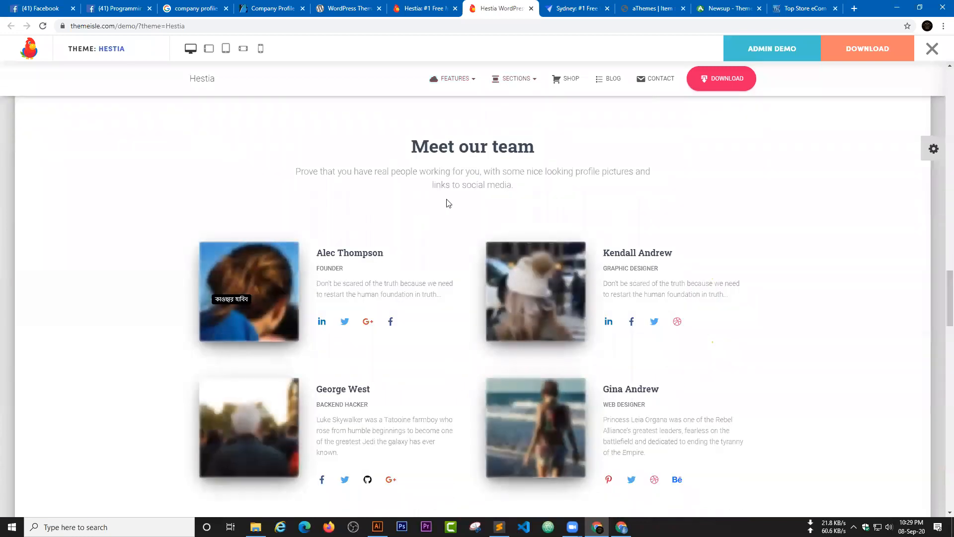
pyautogui.scroll(-1, 547, 214)
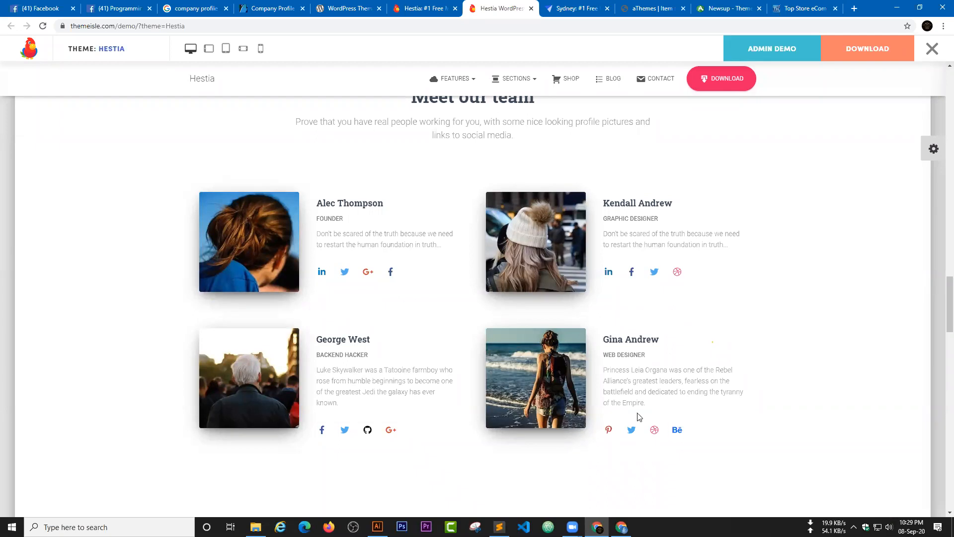
pyautogui.click(555, 10)
pyautogui.click(522, 9)
pyautogui.scroll(6, 566, 196)
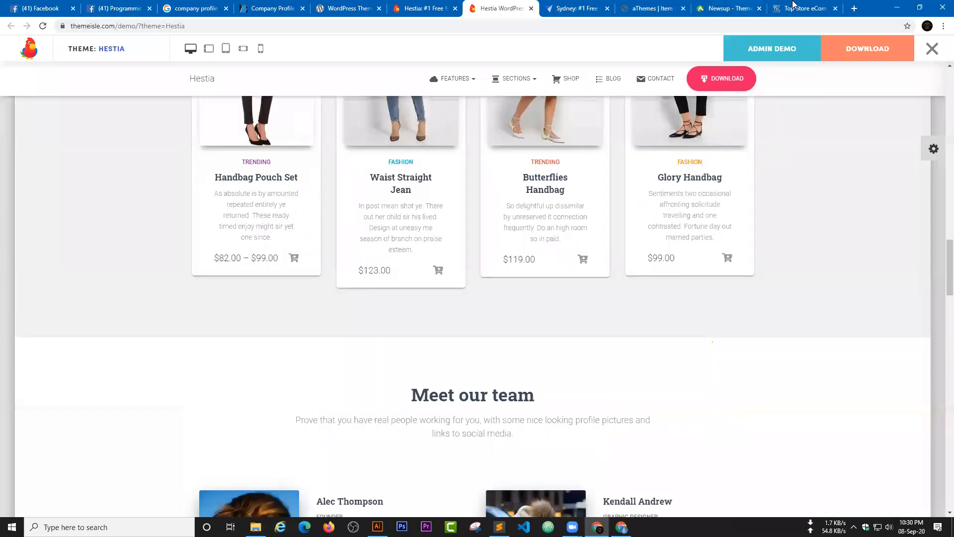
pyautogui.scroll(-4, 683, 163)
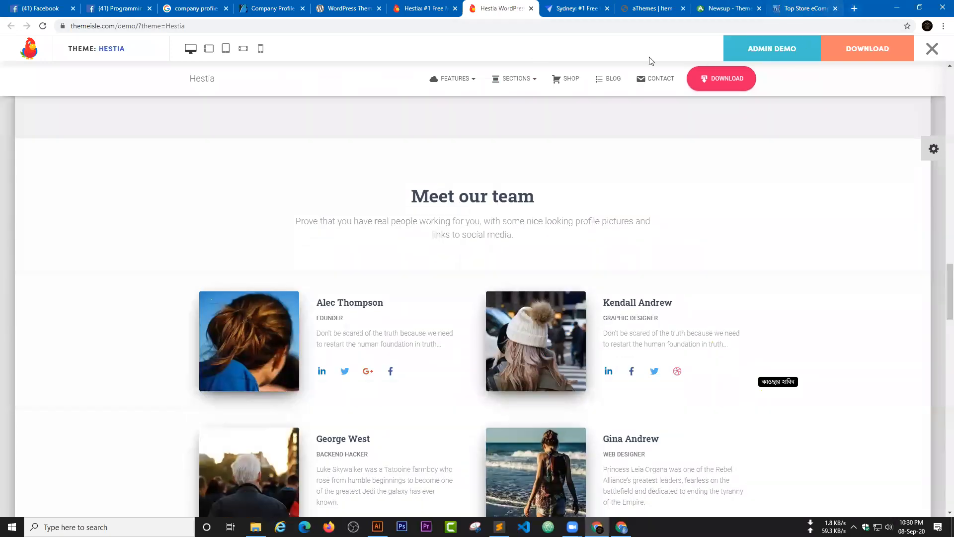
# Search Google Images for "team page design" in a new tab
pyautogui.hotkey('ctrl', 't')
pyautogui.write('ou')
pyautogui.press('BackSpace')
pyautogui.press('BackSpace')
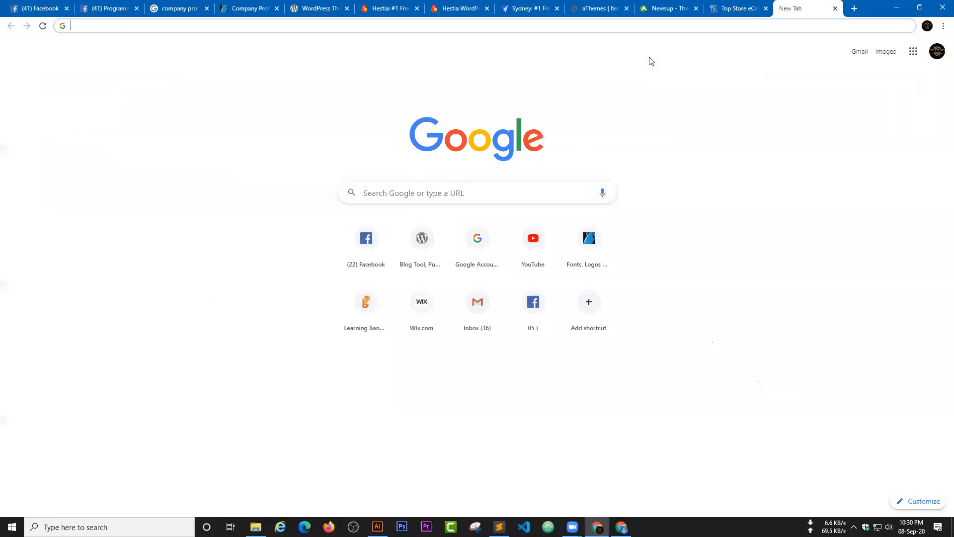
pyautogui.write('team pag')
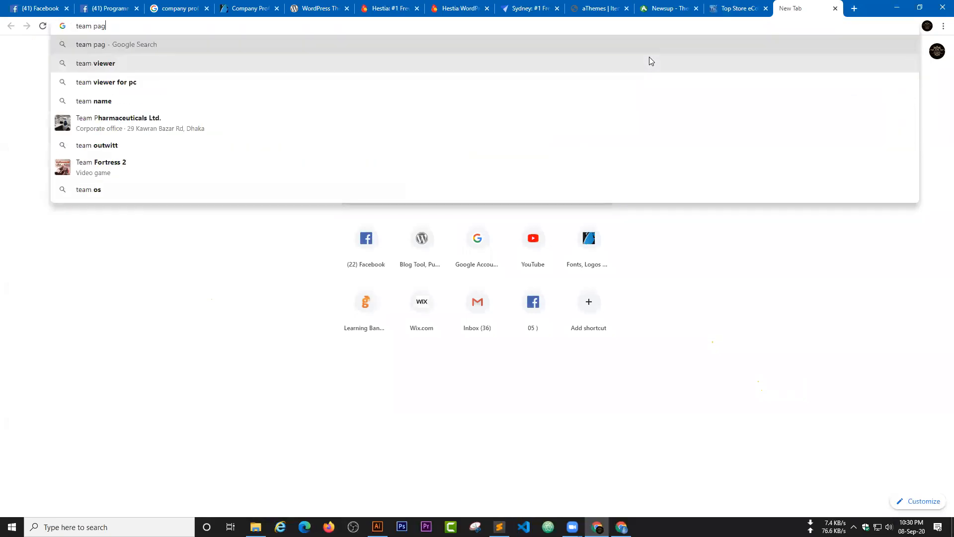
pyautogui.write('e design')
pyautogui.press('Return')
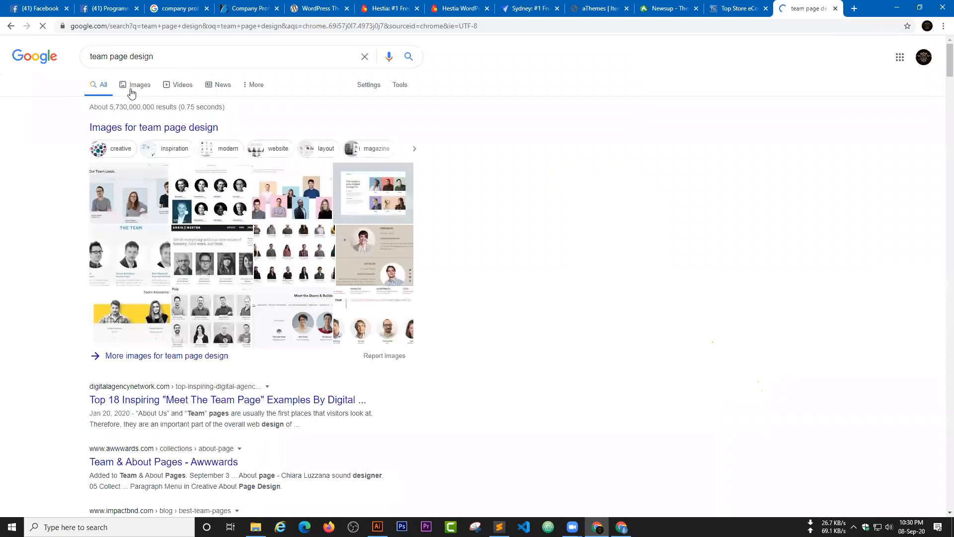
pyautogui.click(132, 89)
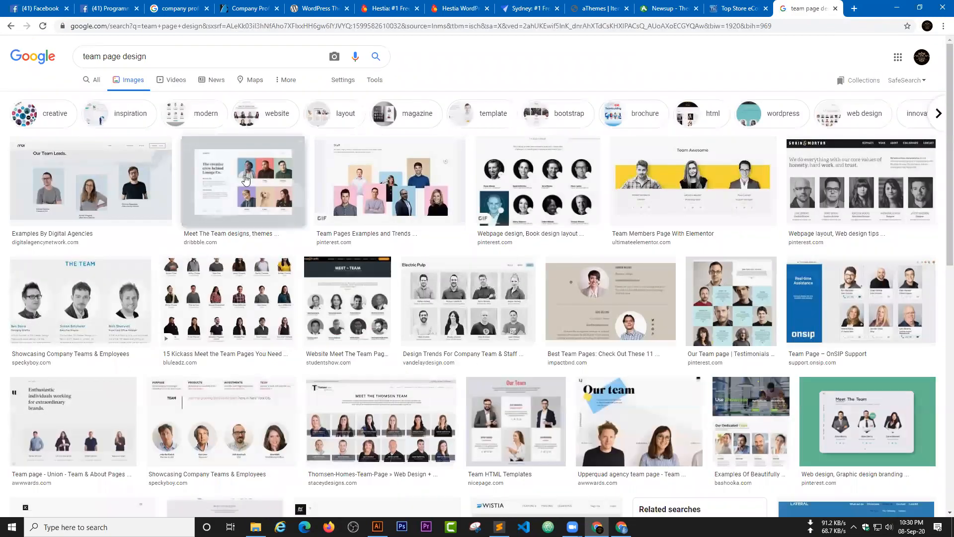
# Preview the Lounge Co. team design and the related "Our Team" image, and close the preview
pyautogui.click(245, 180)
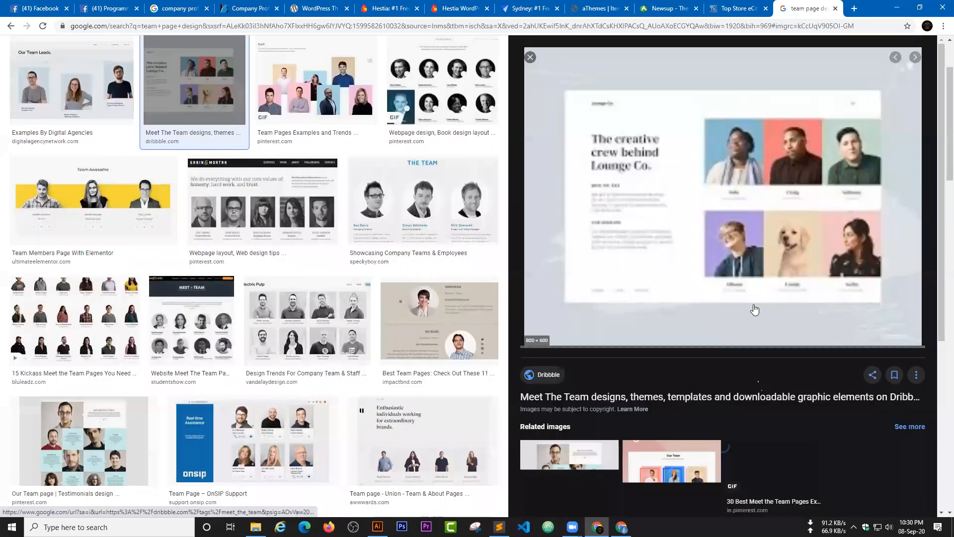
pyautogui.scroll(-2, 756, 310)
pyautogui.scroll(-1, 675, 327)
pyautogui.click(674, 327)
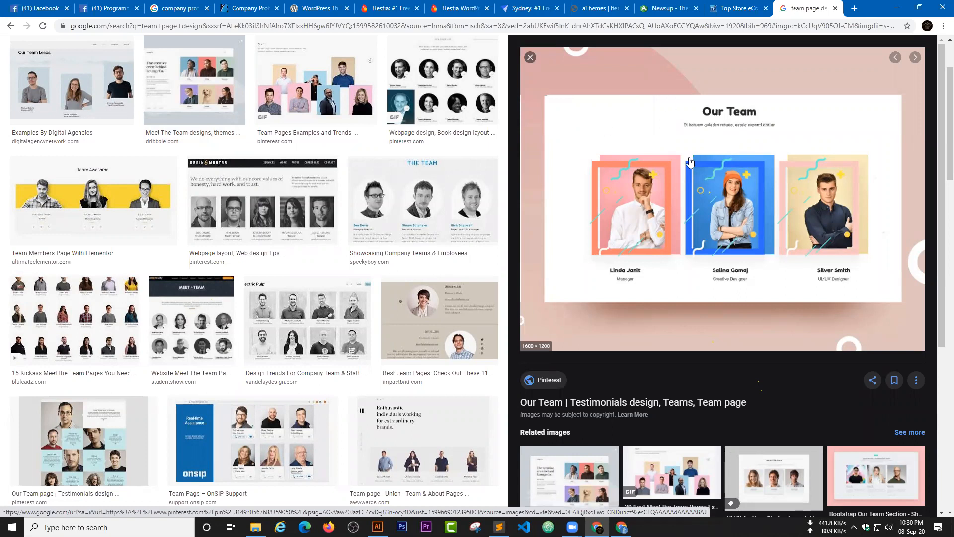
pyautogui.click(531, 59)
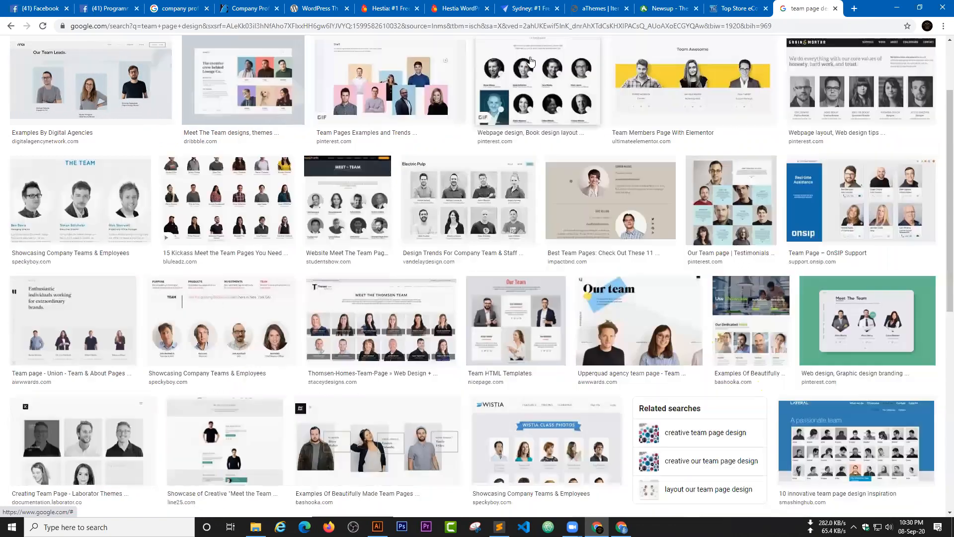
# Close the Hestia demo tab and switch to the Sydney demo
pyautogui.click(486, 13)
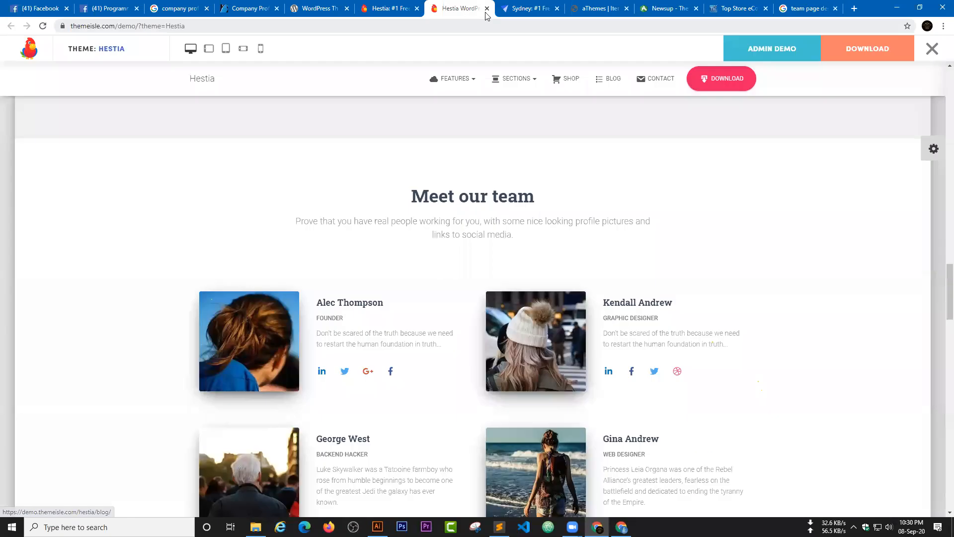
pyautogui.click(488, 8)
pyautogui.click(535, 12)
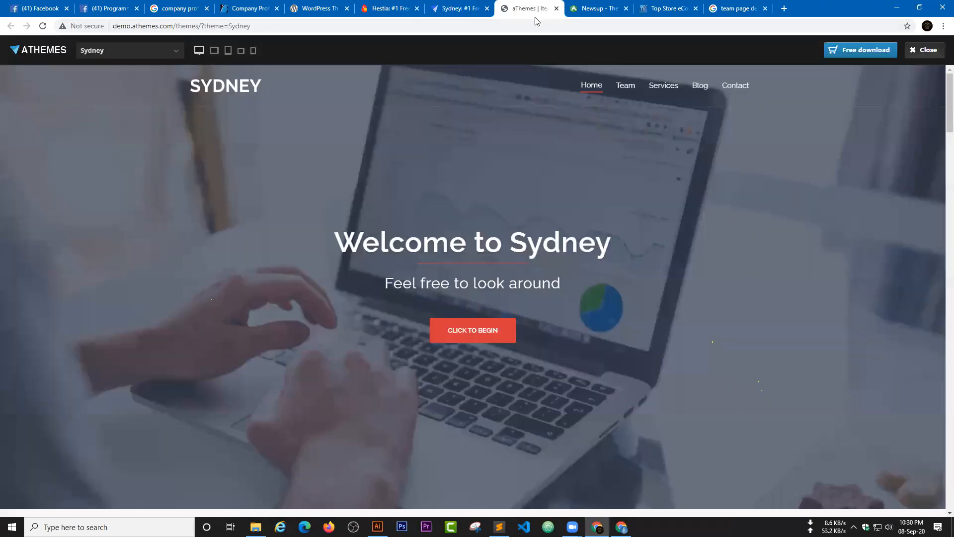
# Examine the services, "Who we are", statistics and "Our work" sections of the Sydney demo
pyautogui.scroll(-2, 497, 271)
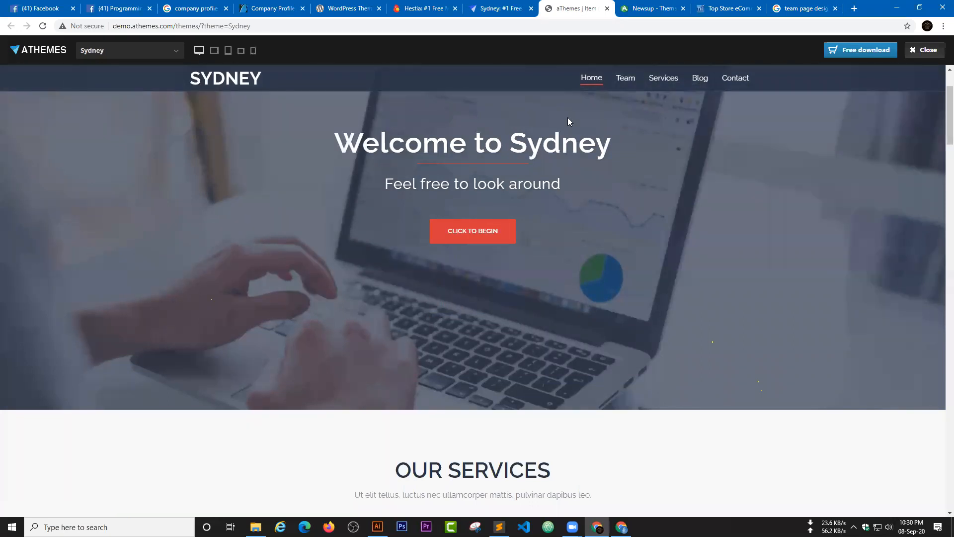
pyautogui.scroll(-5, 511, 197)
pyautogui.scroll(3, 518, 194)
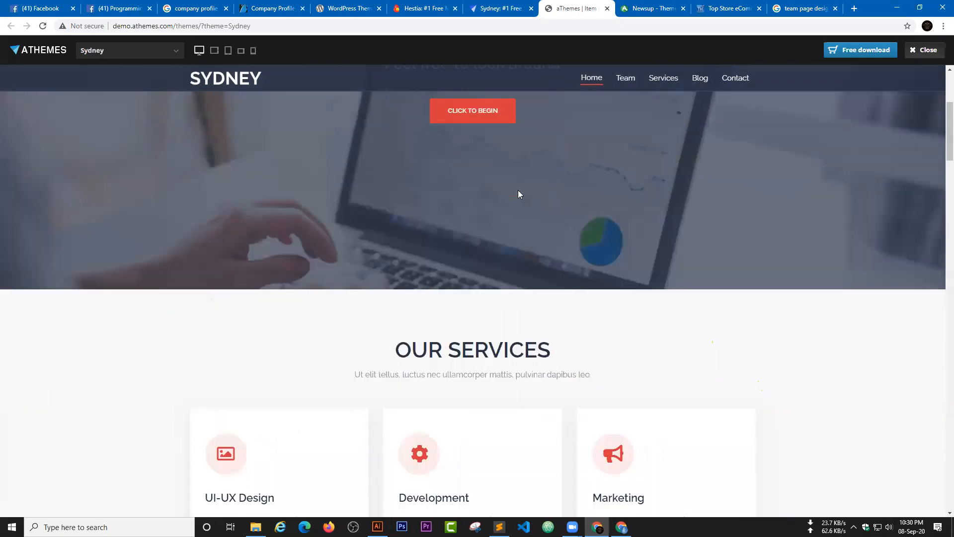
pyautogui.scroll(-4, 518, 194)
pyautogui.scroll(-10, 505, 294)
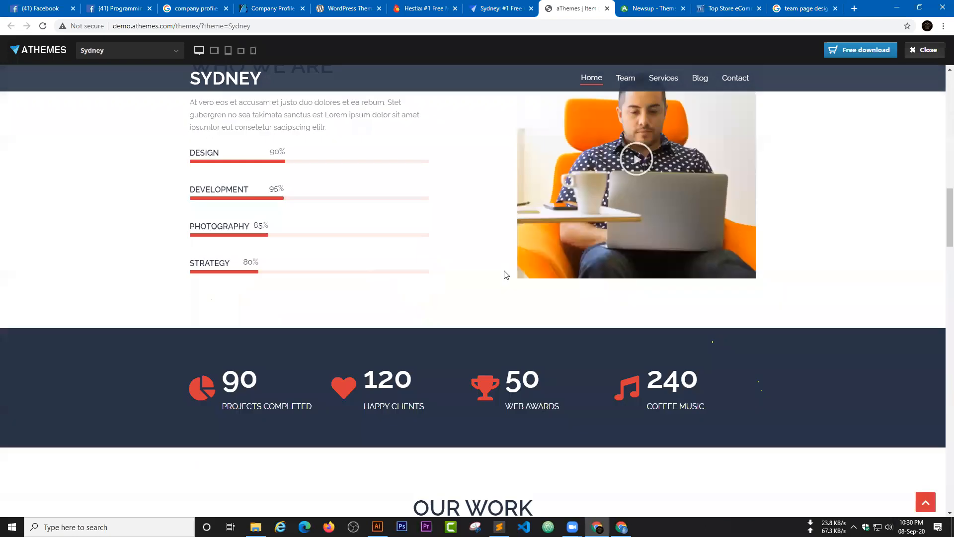
pyautogui.scroll(2, 505, 267)
pyautogui.scroll(-8, 504, 260)
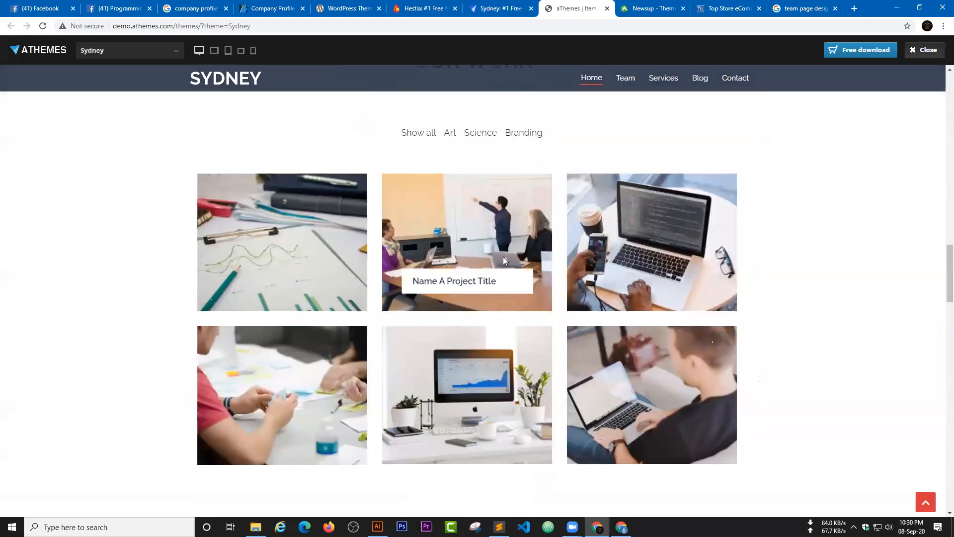
pyautogui.scroll(10, 198, 199)
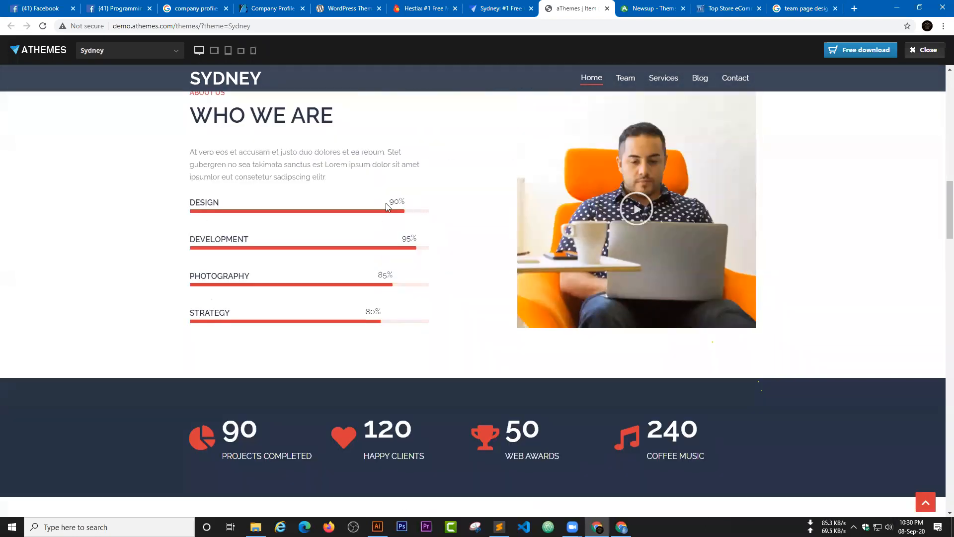
pyautogui.scroll(-4, 416, 343)
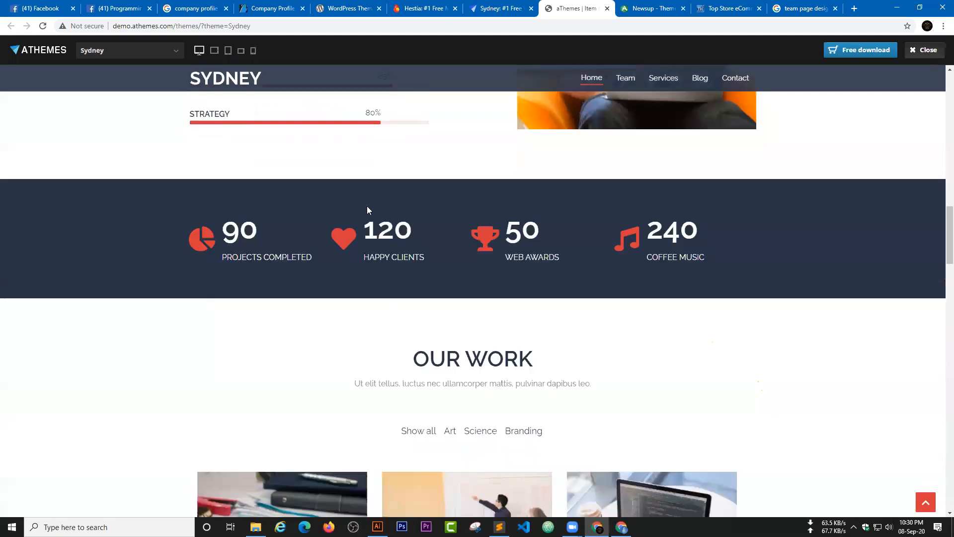
pyautogui.scroll(-5, 455, 277)
pyautogui.scroll(-3, 456, 277)
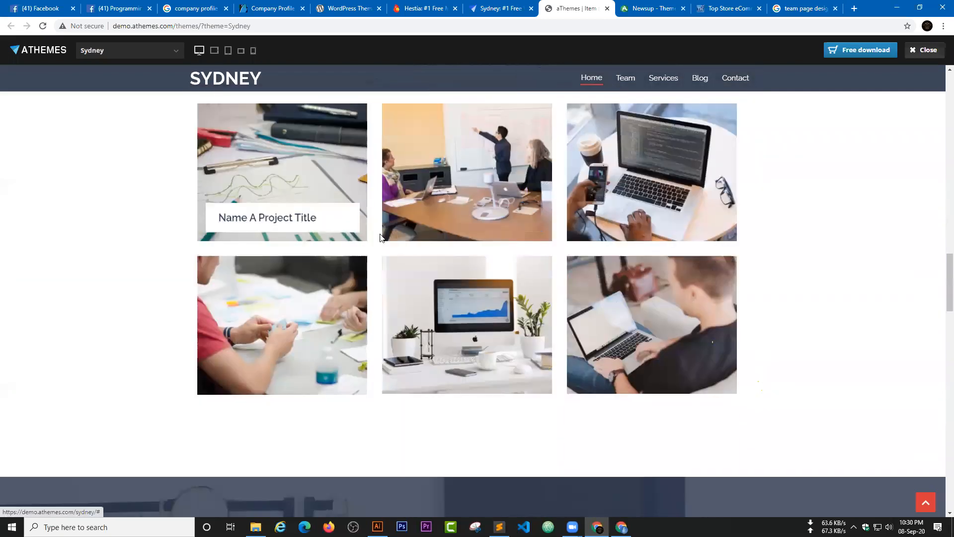
# Show the third testimonial in the Sydney demo and examine the "Meet our team" section below it
pyautogui.scroll(-10, 546, 226)
pyautogui.scroll(3, 497, 214)
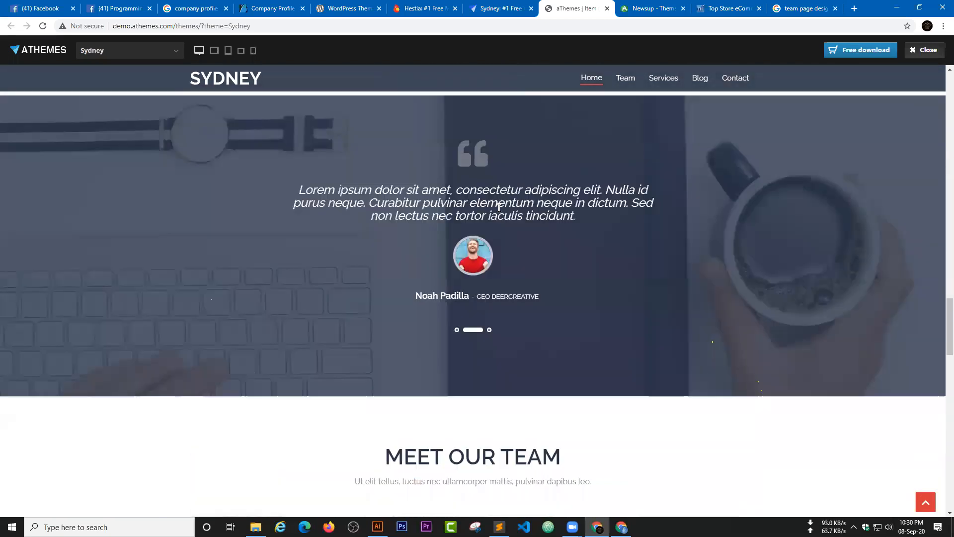
pyautogui.click(489, 333)
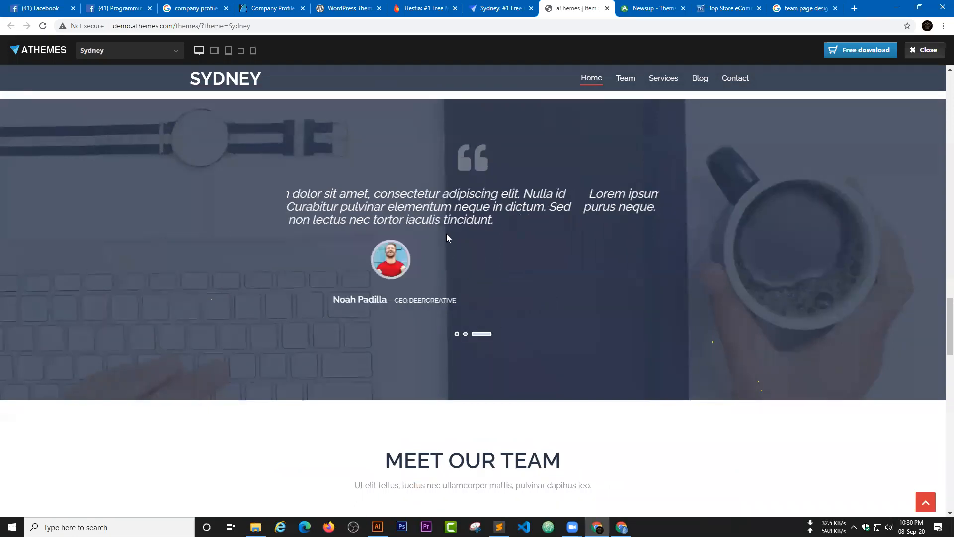
pyautogui.scroll(-6, 490, 324)
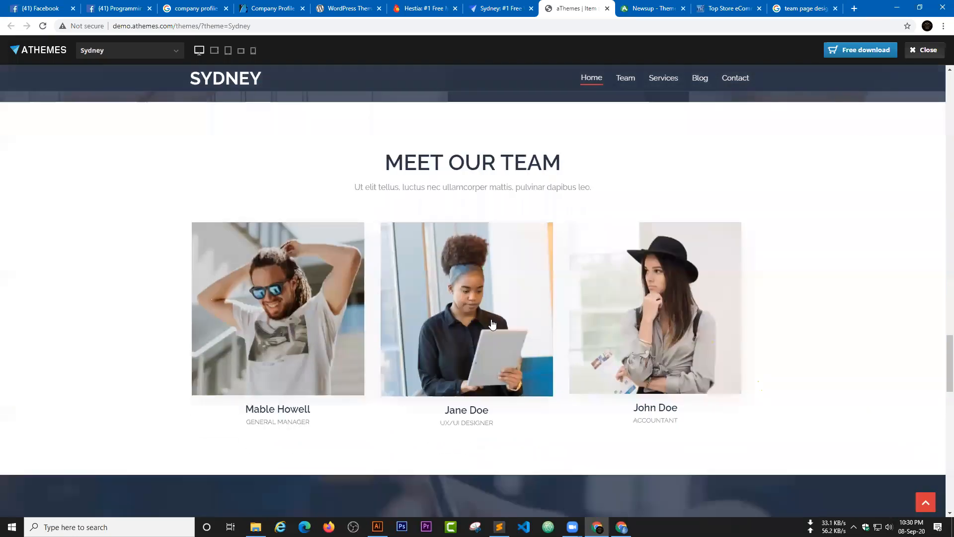
pyautogui.scroll(-1, 453, 297)
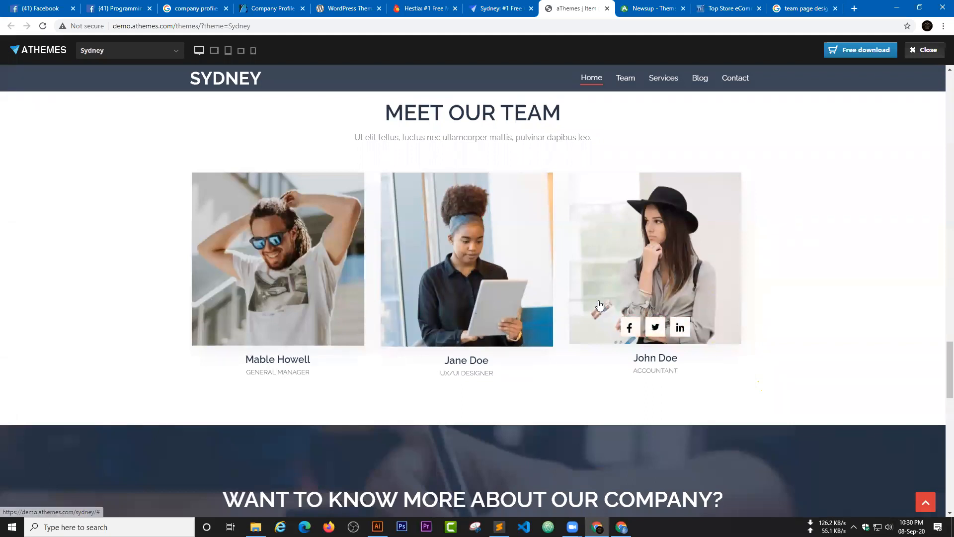
# Examine the client logos and the "Latest News" section of the Sydney demo
pyautogui.scroll(-8, 599, 296)
pyautogui.scroll(-6, 590, 267)
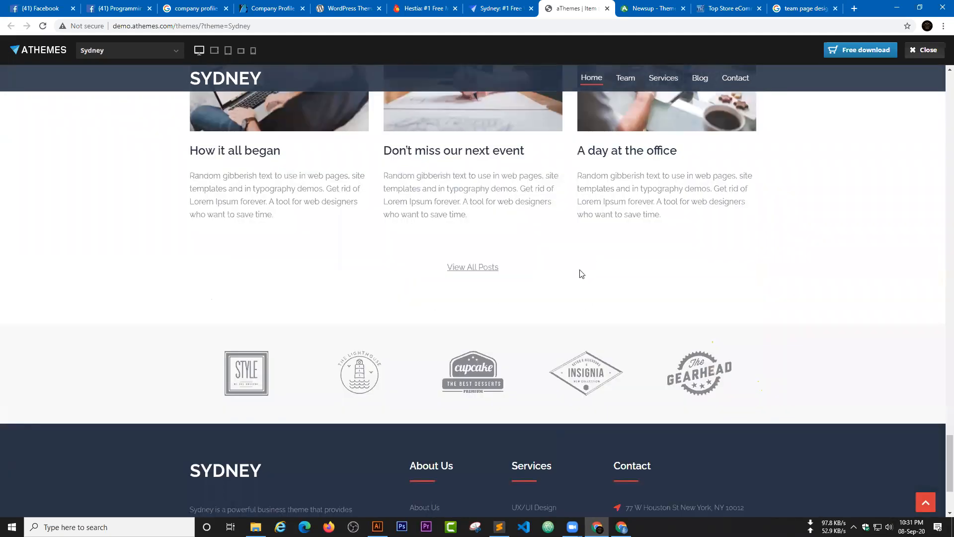
pyautogui.scroll(5, 579, 273)
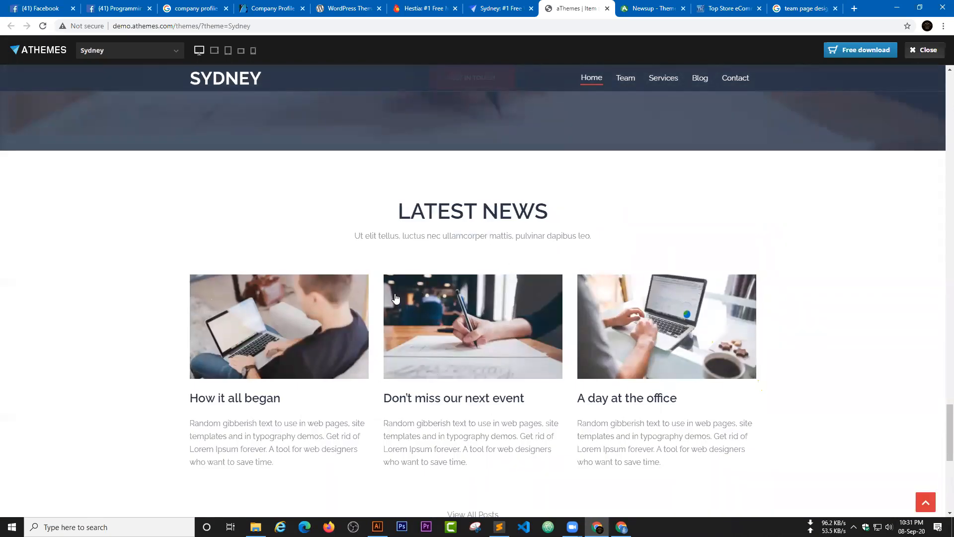
pyautogui.scroll(-2, 497, 259)
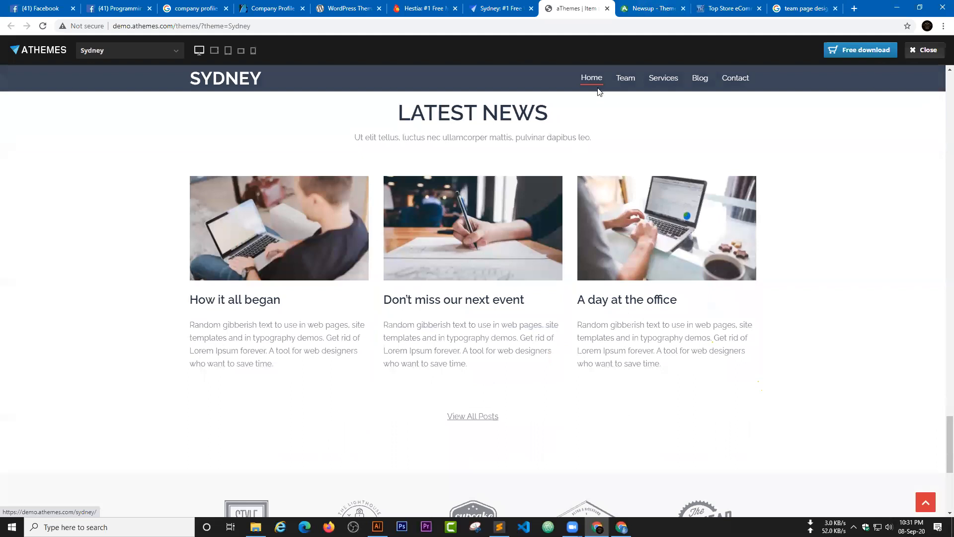
# Look over the Newsup theme page, return to the Sydney demo and highlight its "LATEST NEWS" heading
pyautogui.hotkey('ctrl', 'Tab')
pyautogui.scroll(-1, 503, 149)
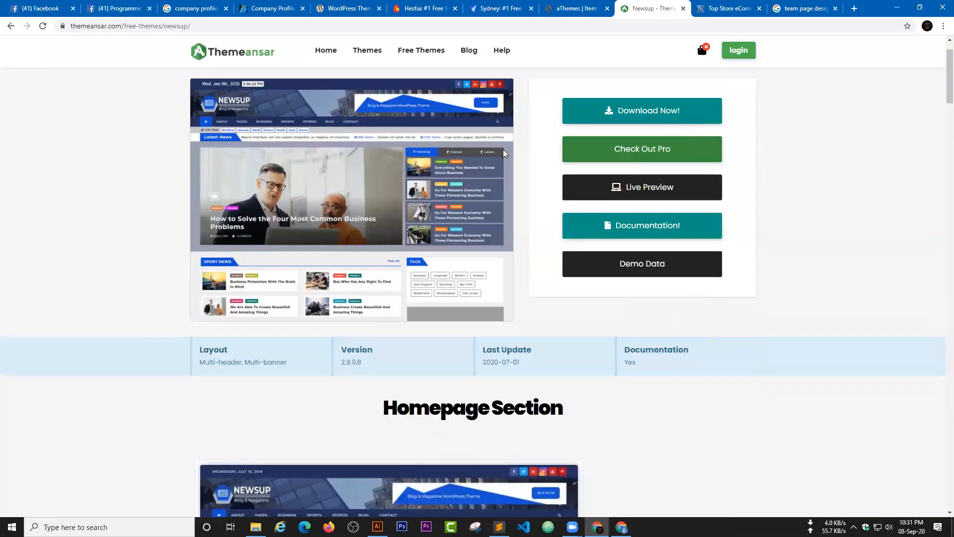
pyautogui.scroll(-5, 666, 51)
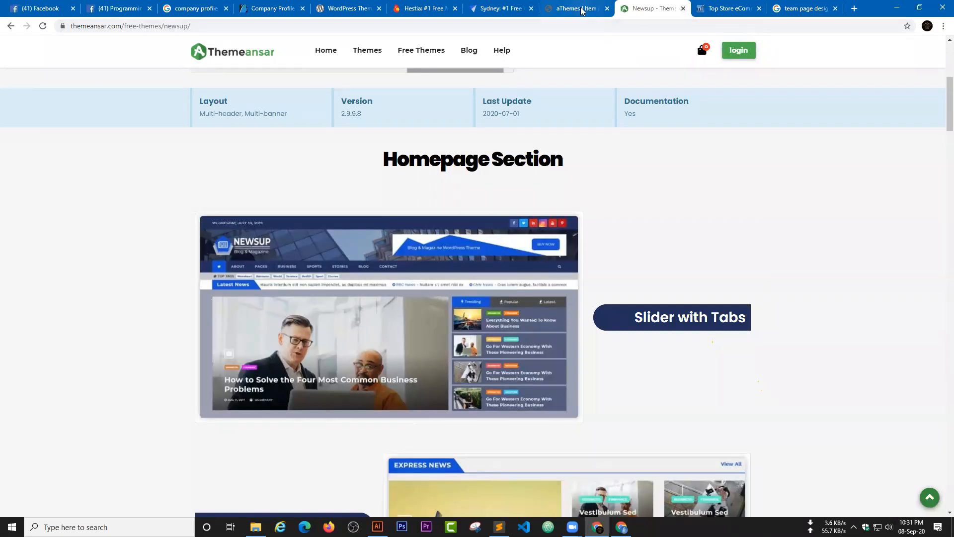
pyautogui.click(606, 15)
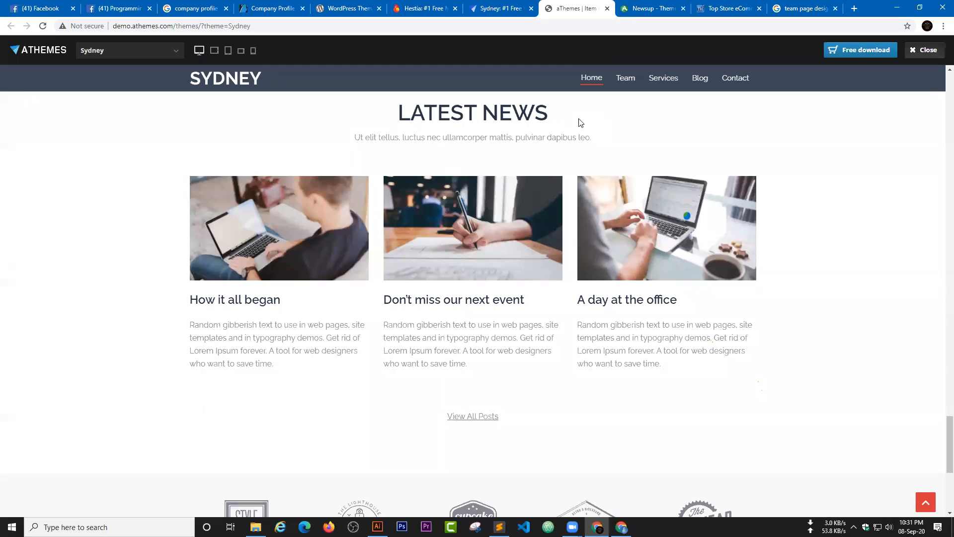
pyautogui.moveTo(485, 113); pyautogui.dragTo(566, 132)
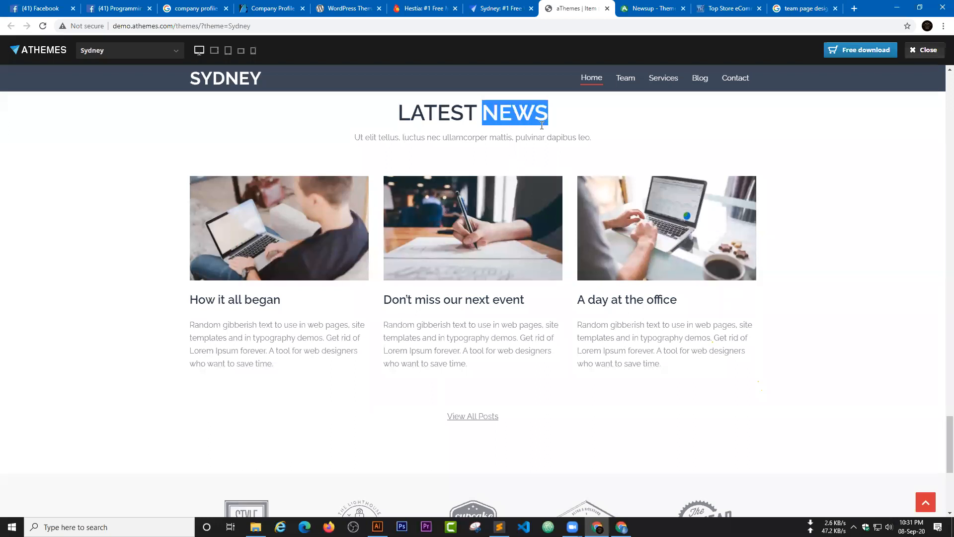
pyautogui.moveTo(399, 108)
pyautogui.mouseDown()
pyautogui.moveTo(499, 110)
pyautogui.moveTo(404, 112)
pyautogui.mouseUp()
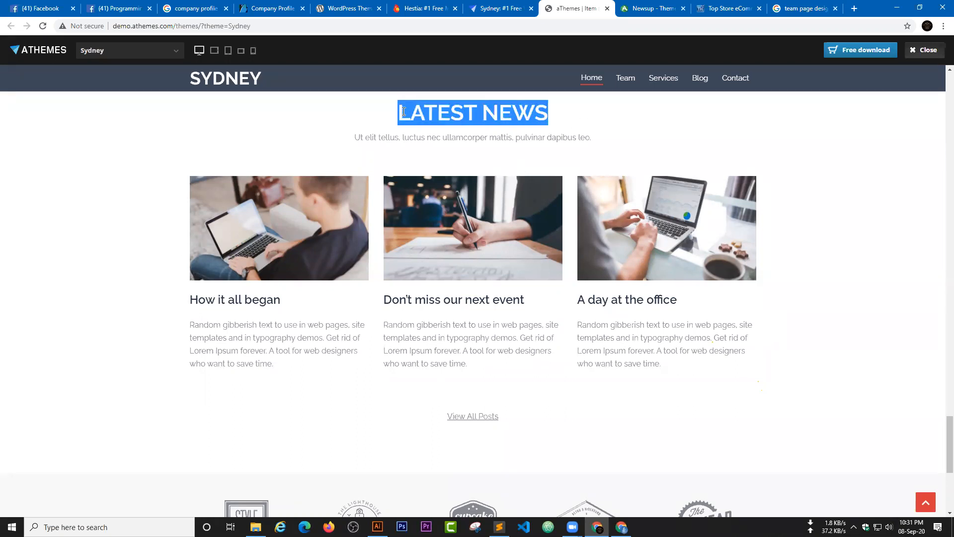
# Glance between the Newsup page and the Sydney demo, and examine the Top Store theme's pre-made templates
pyautogui.click(631, 18)
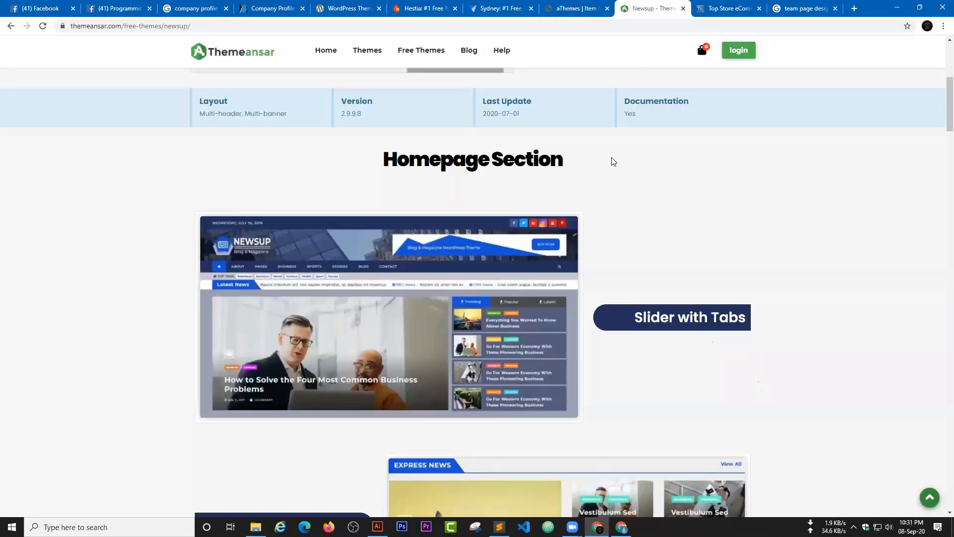
pyautogui.click(572, 9)
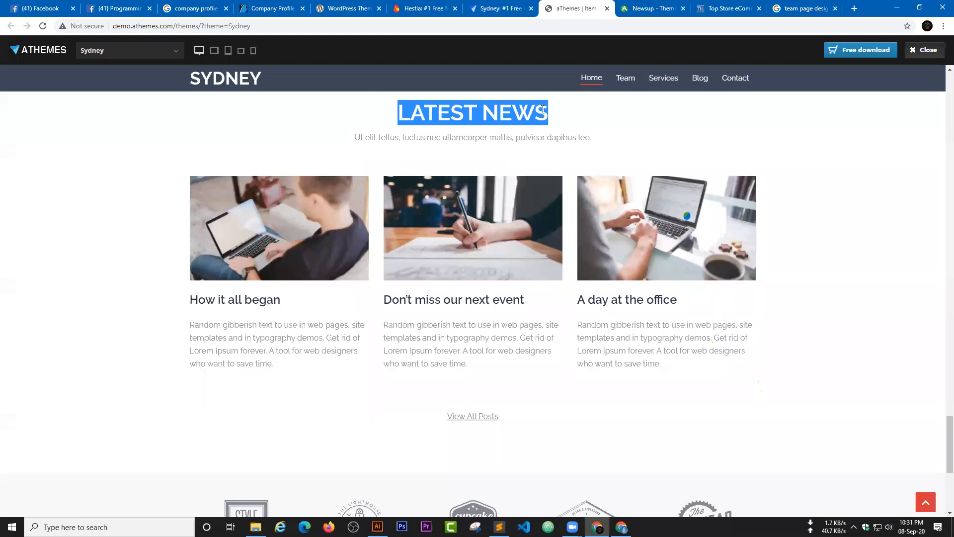
pyautogui.click(730, 15)
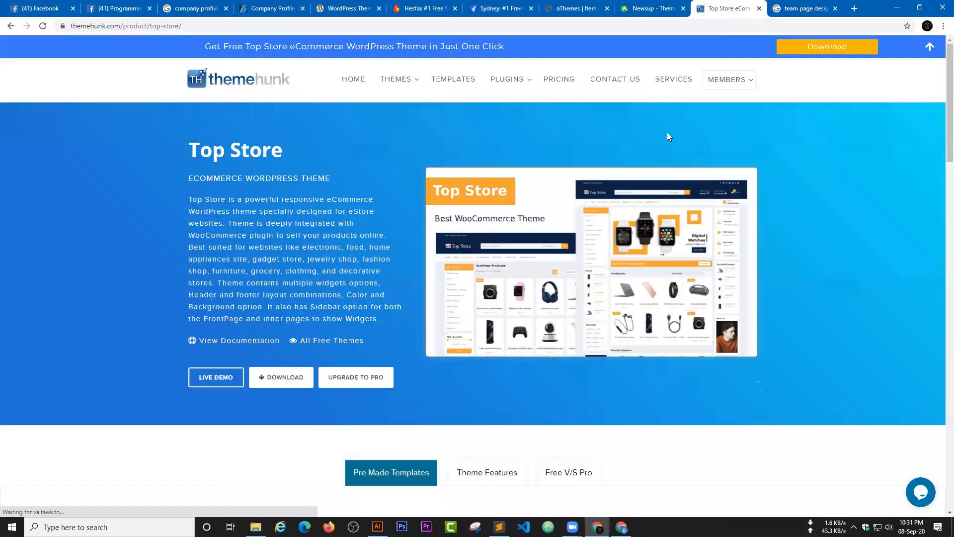
pyautogui.scroll(-5, 412, 202)
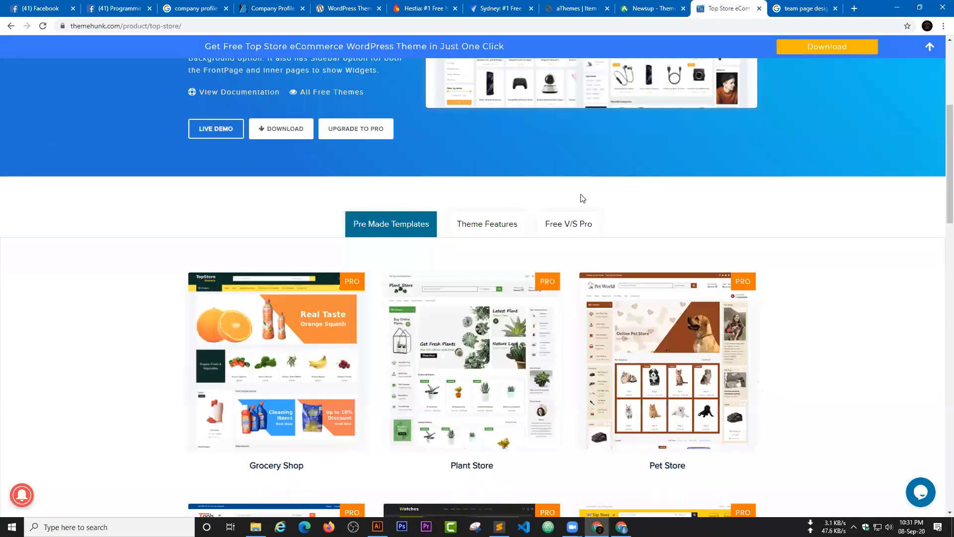
pyautogui.scroll(-2, 562, 159)
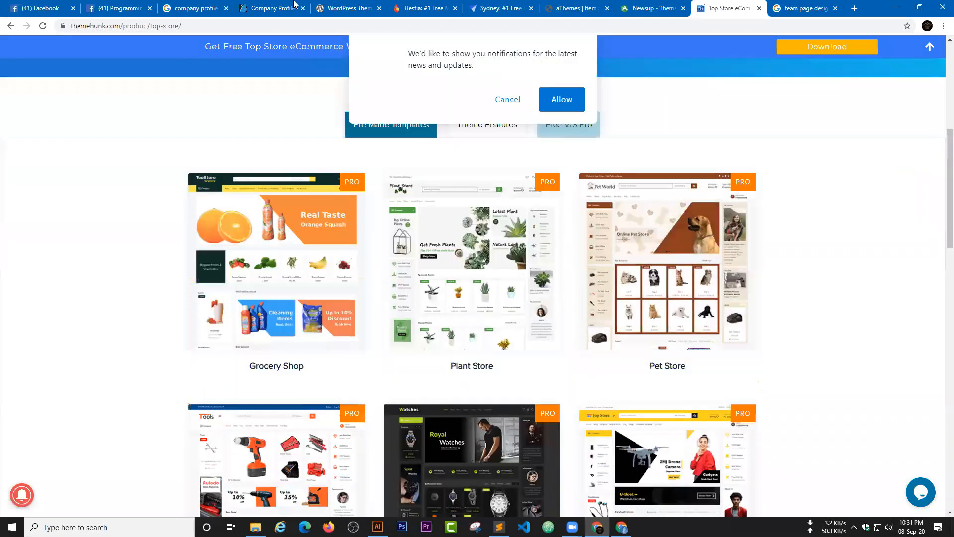
# Switch to Illustrator and cover the blank page beside the reference image with a white 595.28 × 841.89 pt rectangle
pyautogui.click(378, 526)
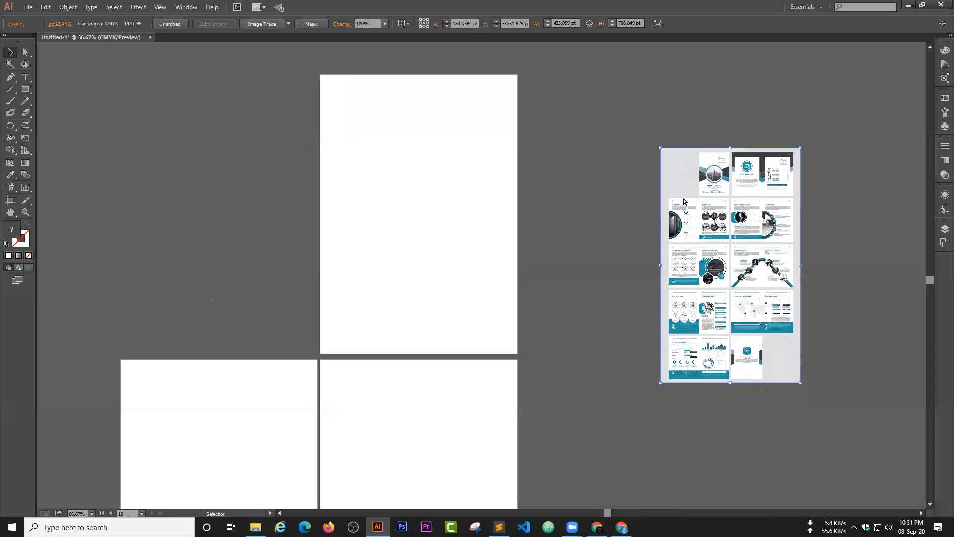
pyautogui.hotkey('ctrl', '+')
pyautogui.moveTo(713, 177); pyautogui.dragTo(675, 221)
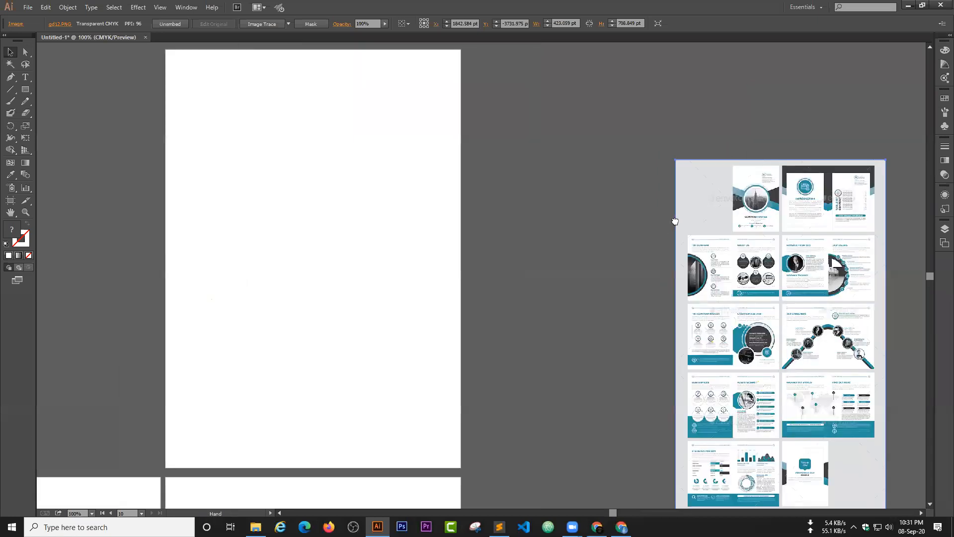
pyautogui.moveTo(823, 257); pyautogui.dragTo(647, 184)
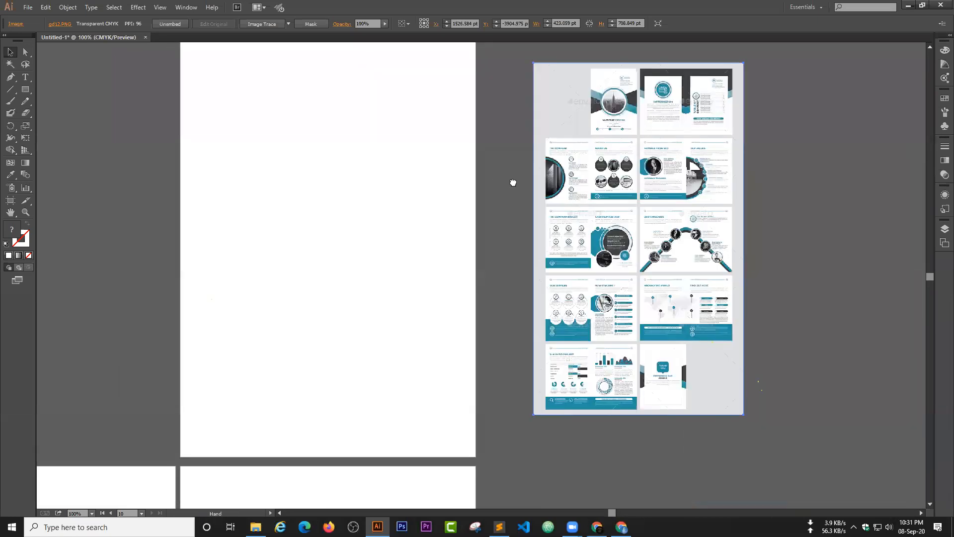
pyautogui.moveTo(494, 200); pyautogui.dragTo(506, 212)
pyautogui.click(27, 89)
pyautogui.moveTo(191, 50)
pyautogui.mouseDown()
pyautogui.moveTo(314, 267)
pyautogui.moveTo(487, 469)
pyautogui.moveTo(477, 449)
pyautogui.mouseUp()
pyautogui.press('v')
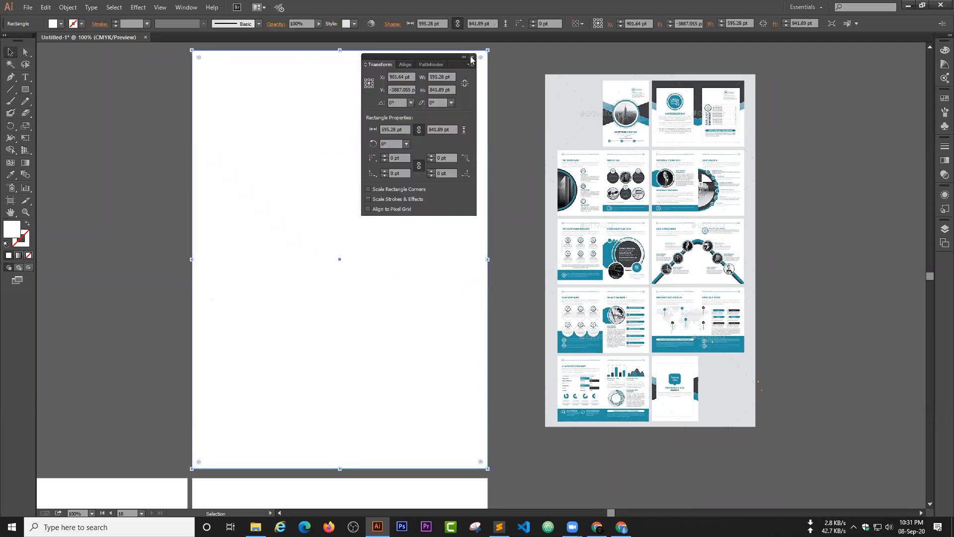
pyautogui.click(492, 92)
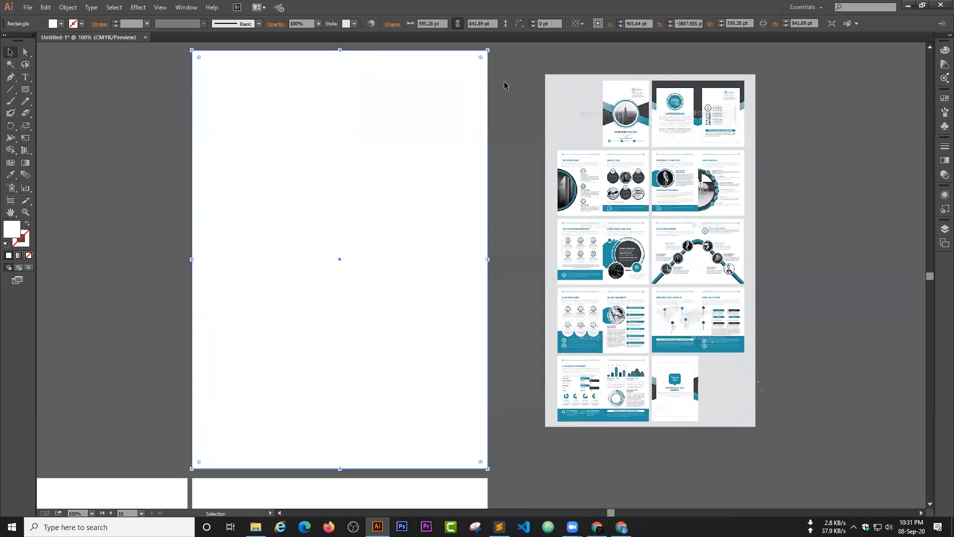
pyautogui.click(460, 95)
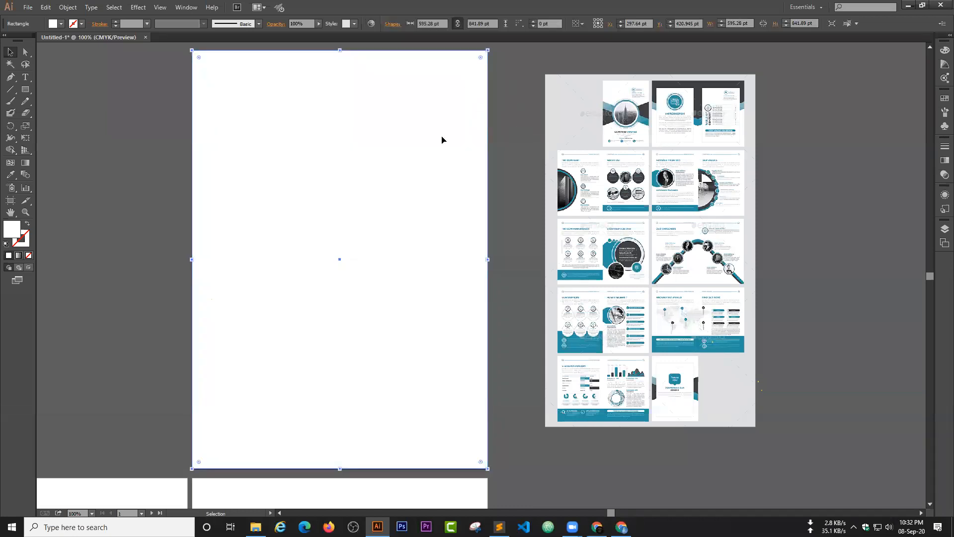
pyautogui.moveTo(531, 134); pyautogui.dragTo(560, 138)
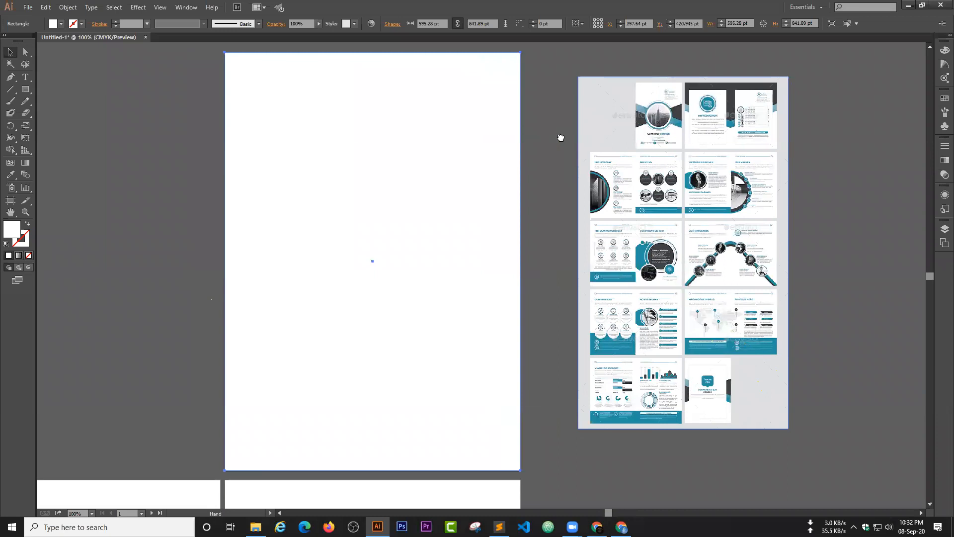
pyautogui.scroll(-13, 350, 196)
pyautogui.moveTo(370, 118); pyautogui.dragTo(158, 446)
pyautogui.moveTo(207, 282); pyautogui.dragTo(451, 358)
pyautogui.click(577, 341)
pyautogui.scroll(5, 596, 351)
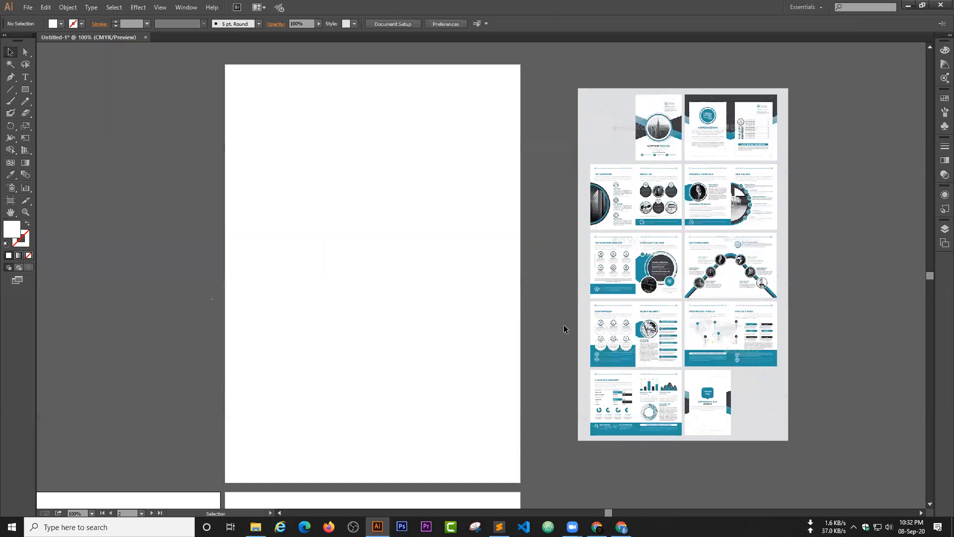
# Draw a circle about 432 pt in diameter on the page and fill it with teal sampled from the reference image
pyautogui.scroll(-1, 563, 329)
pyautogui.moveTo(30, 91); pyautogui.dragTo(60, 118)
pyautogui.moveTo(376, 233); pyautogui.dragTo(433, 344)
pyautogui.press('v')
pyautogui.press('i')
pyautogui.click(715, 200)
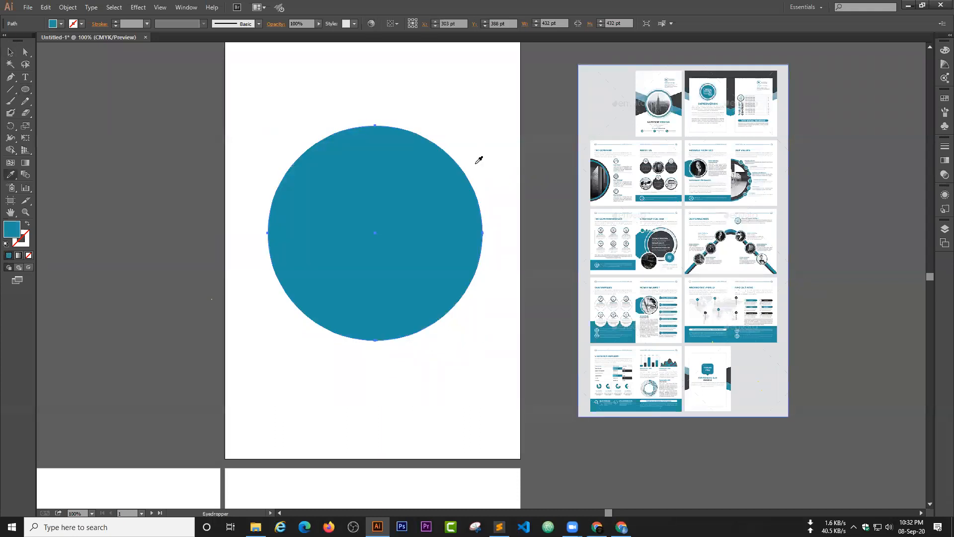
# Center the teal circle horizontally and vertically on the artboard, and move it straight across to the far side of the reference image
pyautogui.click(11, 52)
pyautogui.scroll(2, 160, 112)
pyautogui.scroll(-3, 187, 122)
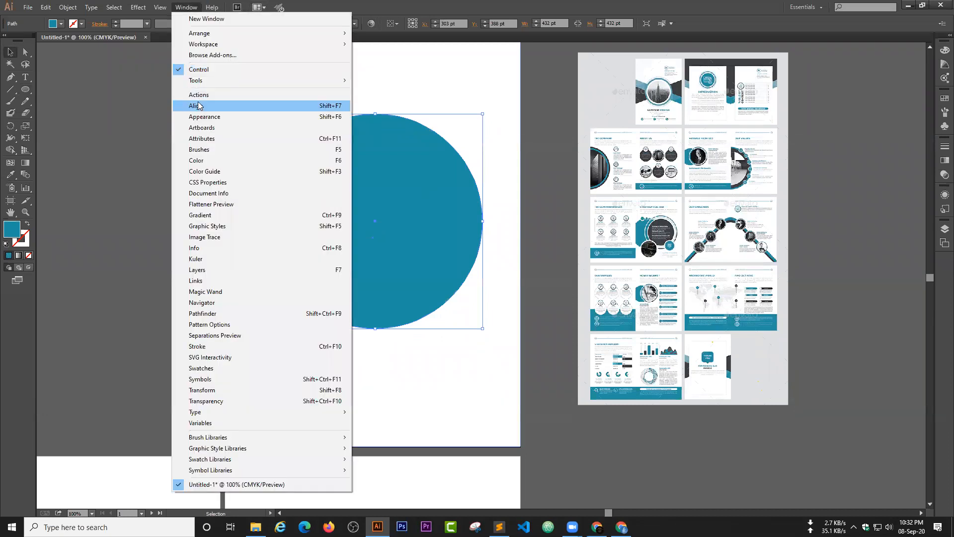
pyautogui.click(198, 106)
pyautogui.click(470, 65)
pyautogui.click(488, 67)
pyautogui.click(460, 144)
pyautogui.click(479, 177)
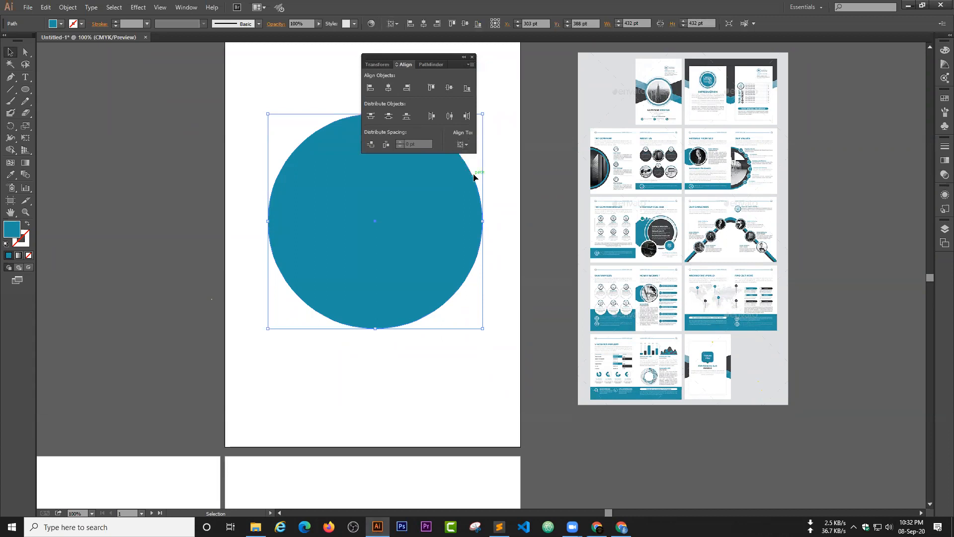
pyautogui.click(388, 88)
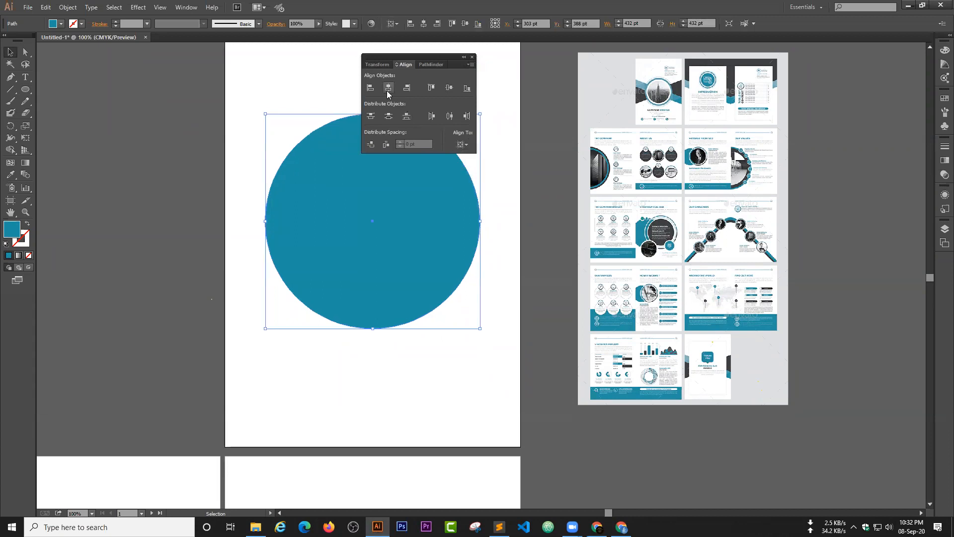
pyautogui.click(450, 87)
pyautogui.hotkey('shift', 'F7')
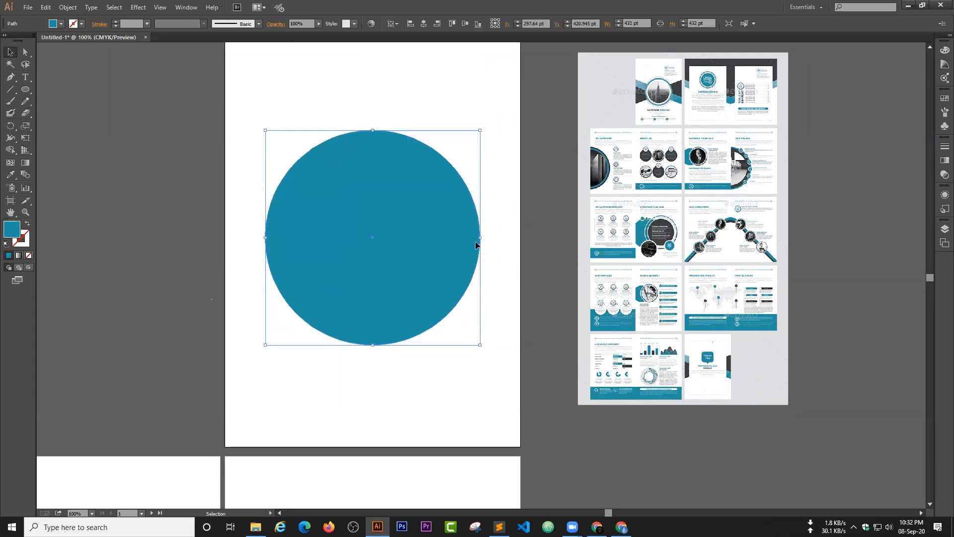
pyautogui.scroll(1, 479, 246)
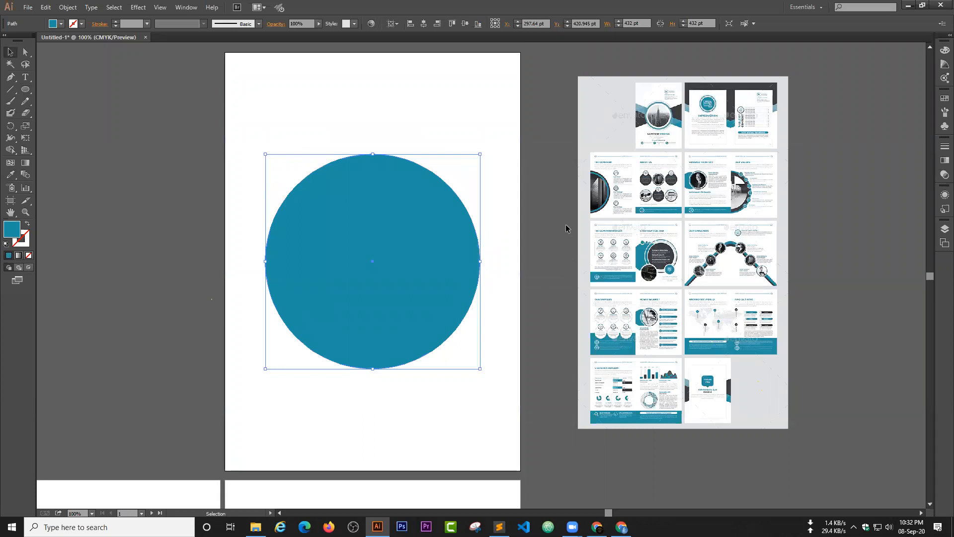
pyautogui.moveTo(358, 229); pyautogui.dragTo(918, 229)
# Draw a diagonal line across the page, about 604 pt wide and high, and rotate it to a shallower downward slope
pyautogui.click(10, 89)
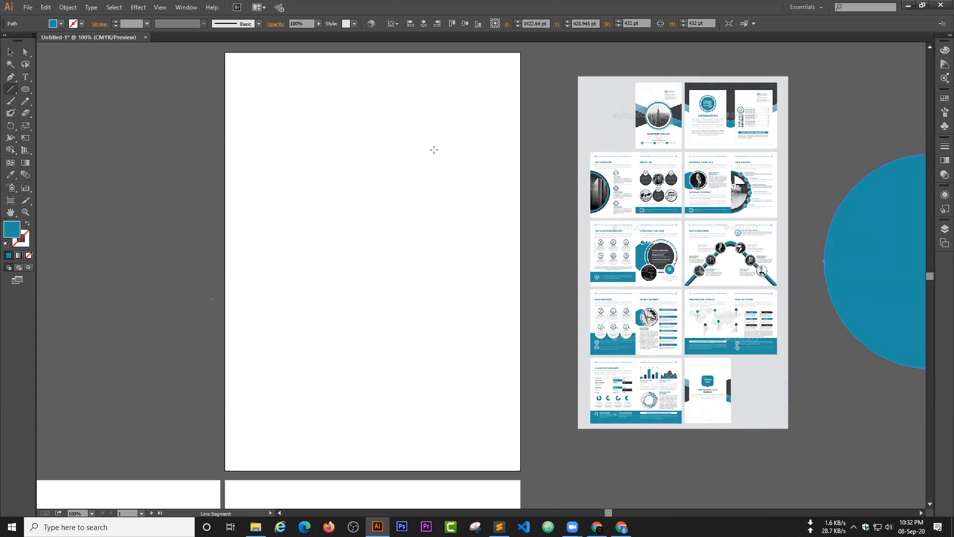
pyautogui.moveTo(202, 121)
pyautogui.mouseDown()
pyautogui.moveTo(514, 324)
pyautogui.moveTo(563, 367)
pyautogui.mouseUp()
pyautogui.click(10, 51)
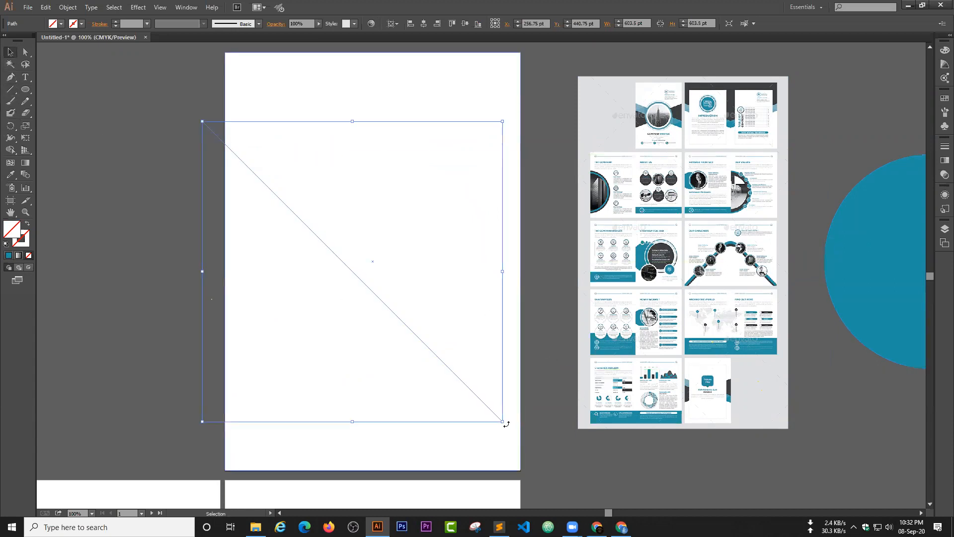
pyautogui.moveTo(506, 425); pyautogui.dragTo(542, 370)
pyautogui.moveTo(491, 297); pyautogui.dragTo(508, 238)
# Give the diagonal line an orange 1 pt stroke and deselect it
pyautogui.click(75, 24)
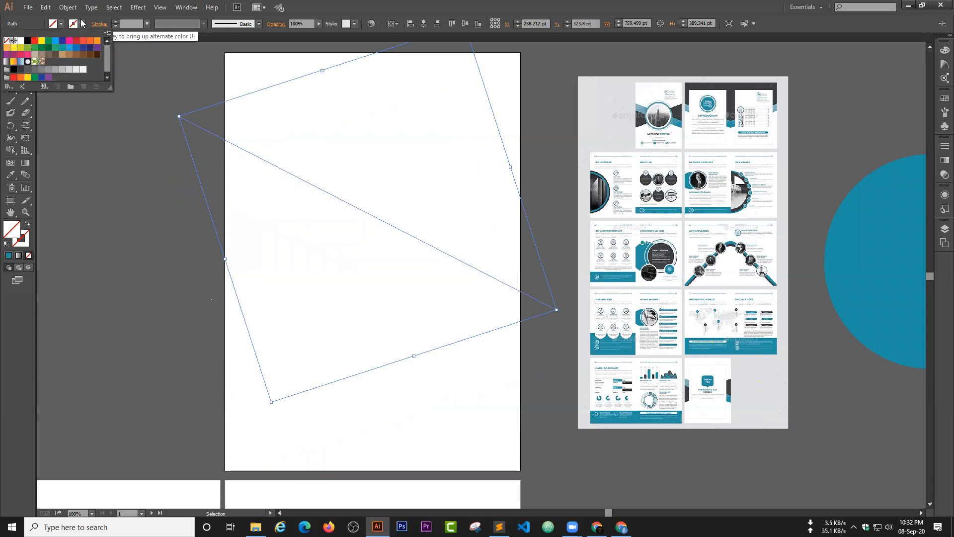
pyautogui.click(97, 69)
pyautogui.click(106, 118)
pyautogui.click(106, 118)
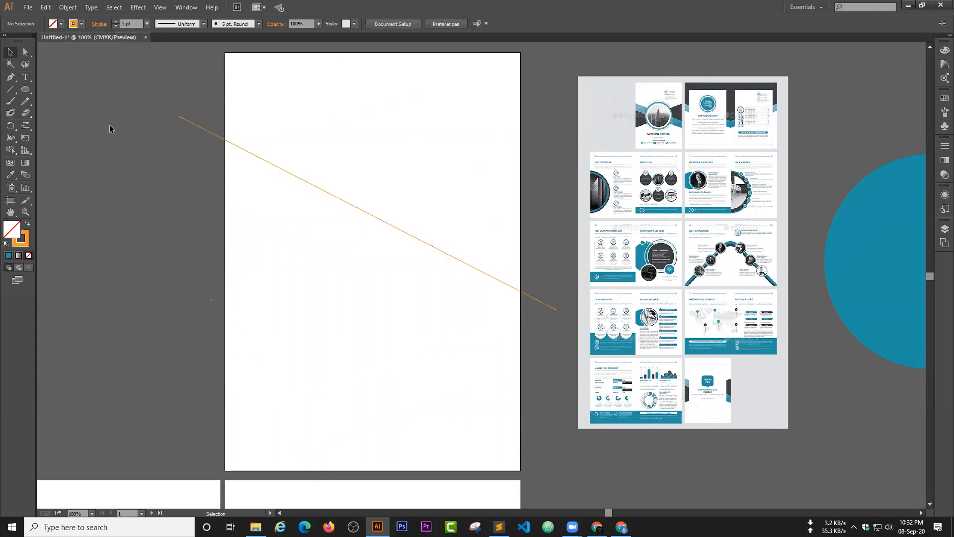
# Duplicate the orange line parallel below itself, and add a copy of both lines rotated about 81° so the pairs cross
pyautogui.moveTo(266, 160); pyautogui.dragTo(250, 194)
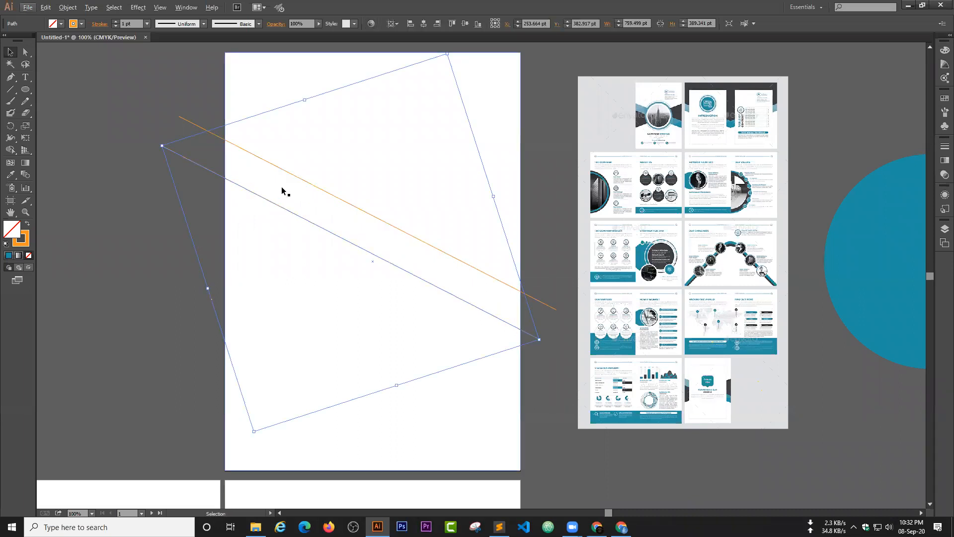
pyautogui.keyDown('shift'); pyautogui.click(286, 171); pyautogui.keyUp('shift')
pyautogui.press('a')
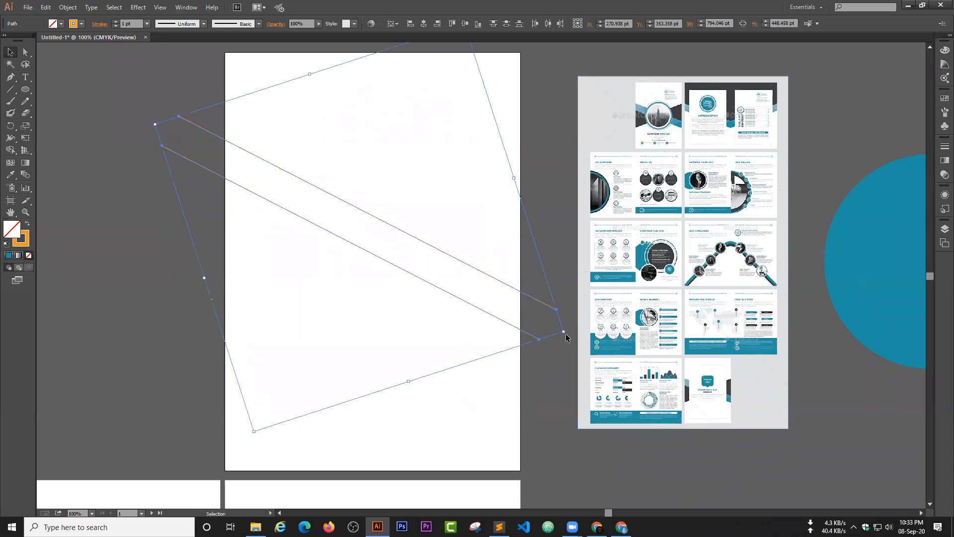
pyautogui.moveTo(566, 332); pyautogui.dragTo(526, 106)
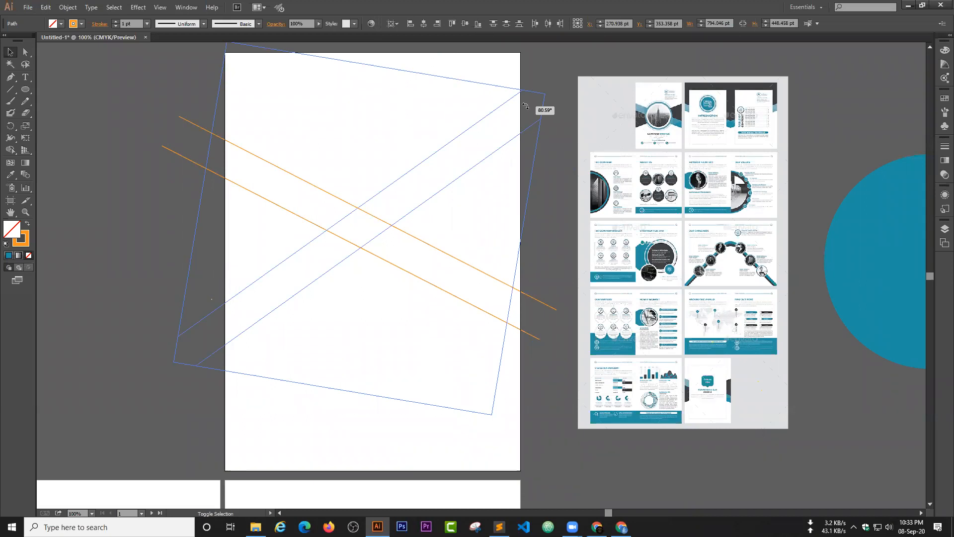
pyautogui.moveTo(525, 106); pyautogui.dragTo(525, 106)
pyautogui.click(566, 288)
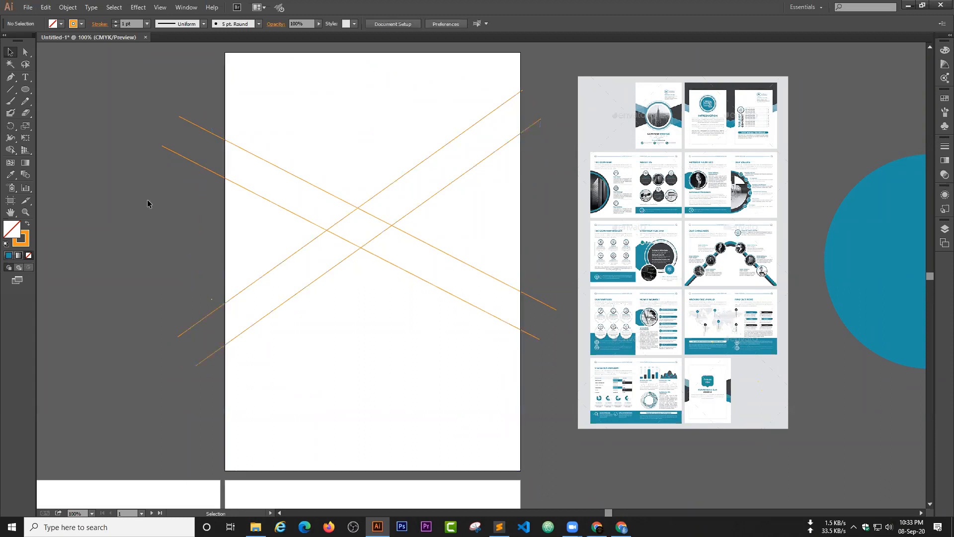
# Draw vertical lines along both side edges of the page, one about 582 pt and the other about 567 pt high
pyautogui.click(10, 89)
pyautogui.moveTo(223, 92); pyautogui.dragTo(225, 381)
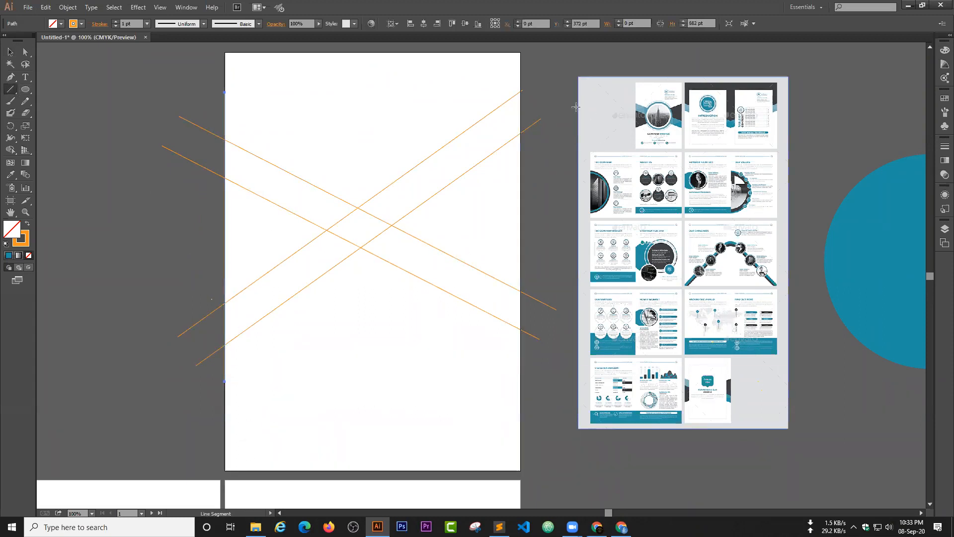
pyautogui.moveTo(522, 91); pyautogui.dragTo(522, 355)
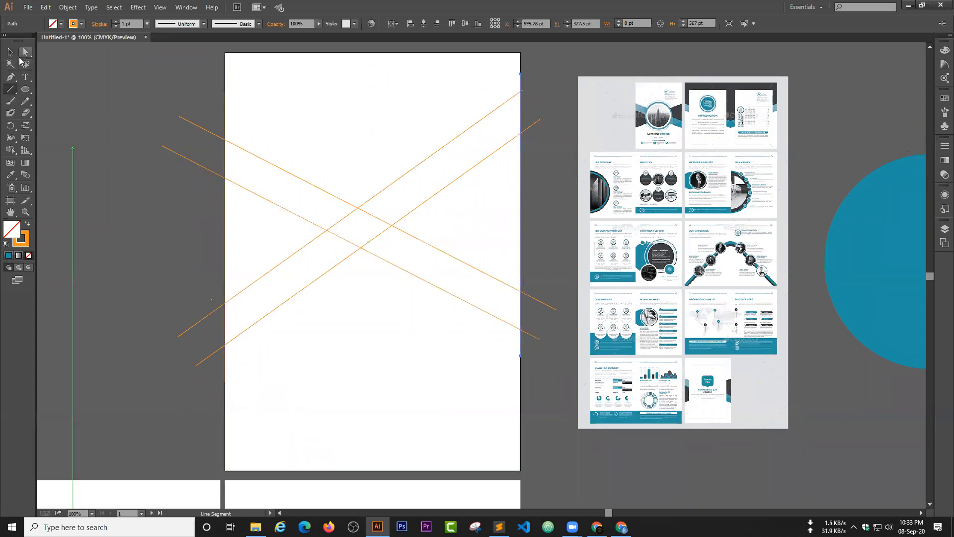
# Select the page rectangle and all lines, and fill both outer parts of the descending band with red EA1818 using Shape Builder
pyautogui.press('v')
pyautogui.hotkey('ctrl', 'a')
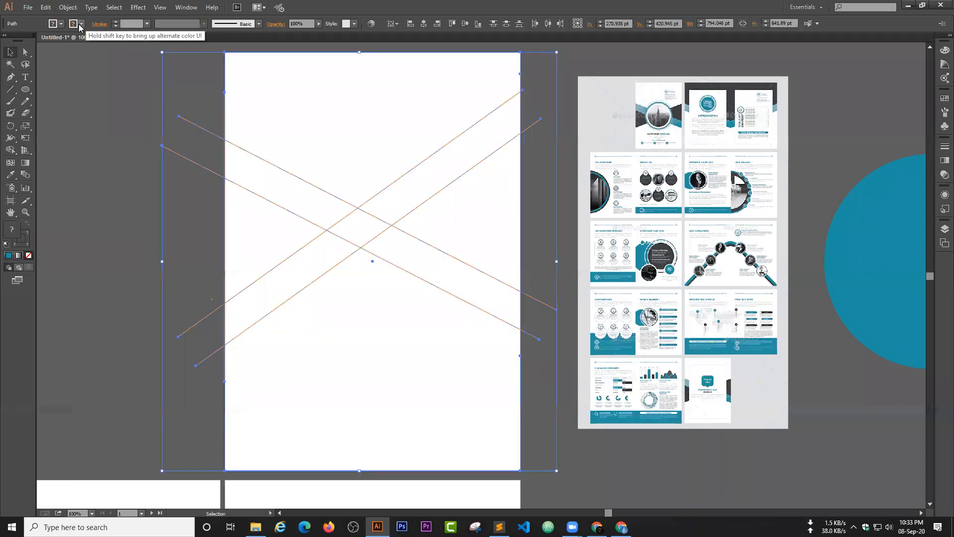
pyautogui.click(10, 150)
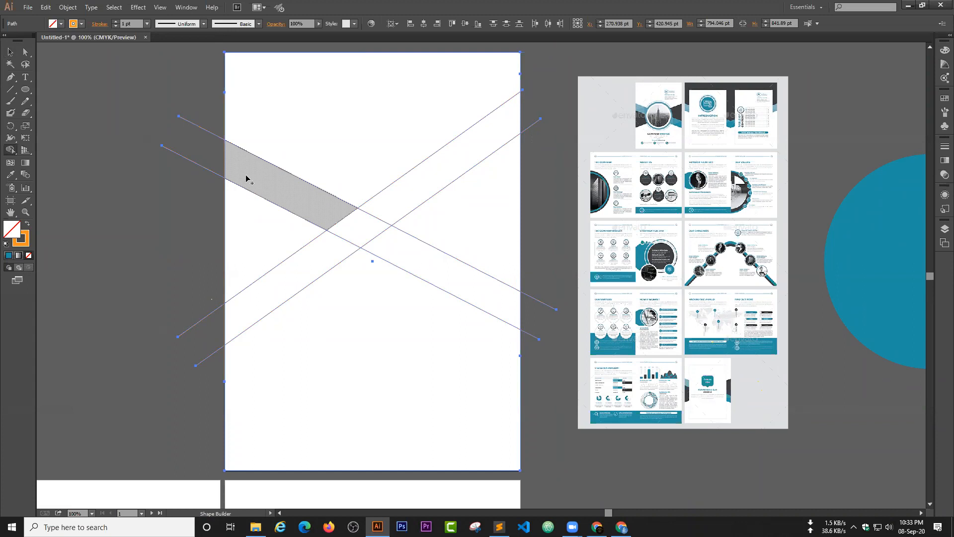
pyautogui.doubleClick(16, 230)
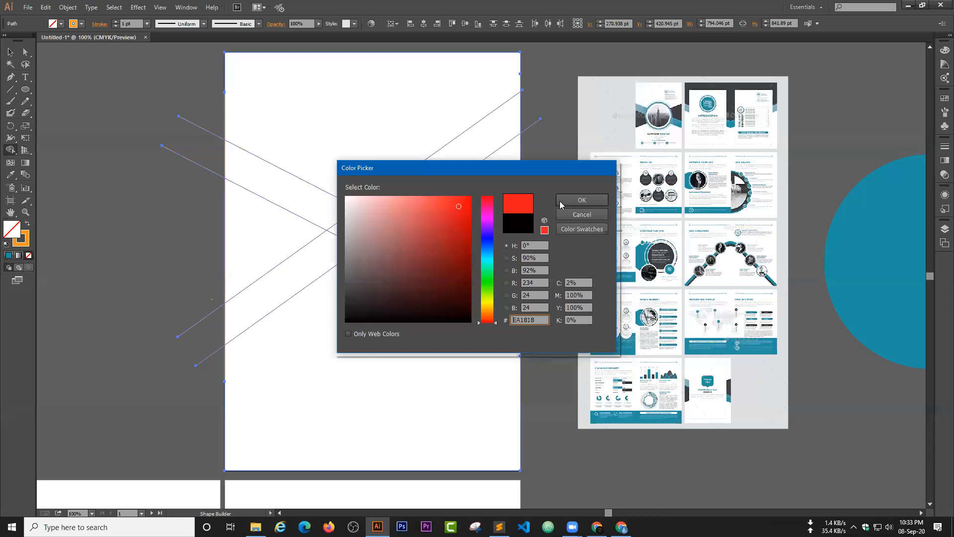
pyautogui.press('Return')
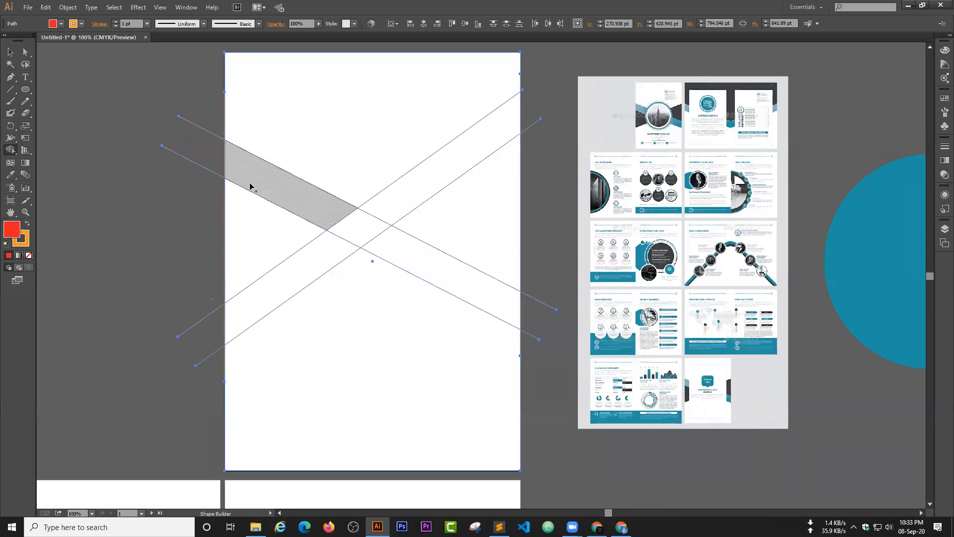
pyautogui.click(250, 186)
pyautogui.click(465, 277)
# Fill the triangular areas beside the crossing at both page edges with dark red 7F2D2D using Shape Builder, merging the areas on the right
pyautogui.doubleClick(12, 230)
pyautogui.click(427, 259)
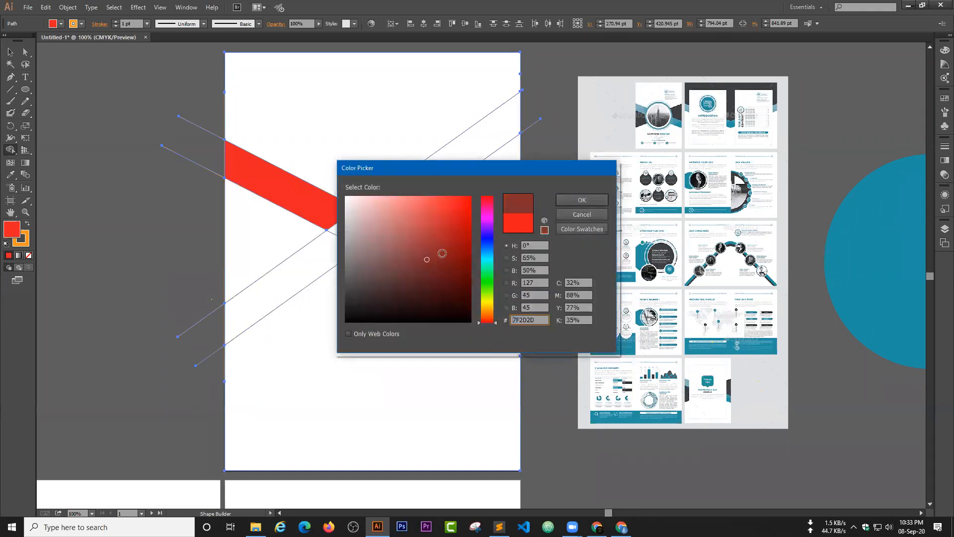
pyautogui.click(590, 200)
pyautogui.click(283, 266)
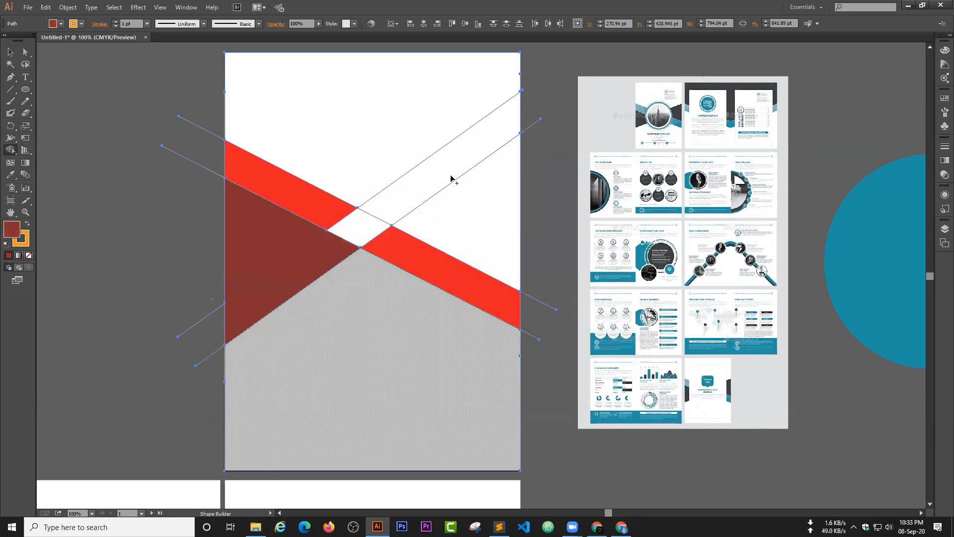
pyautogui.moveTo(450, 166); pyautogui.dragTo(451, 235)
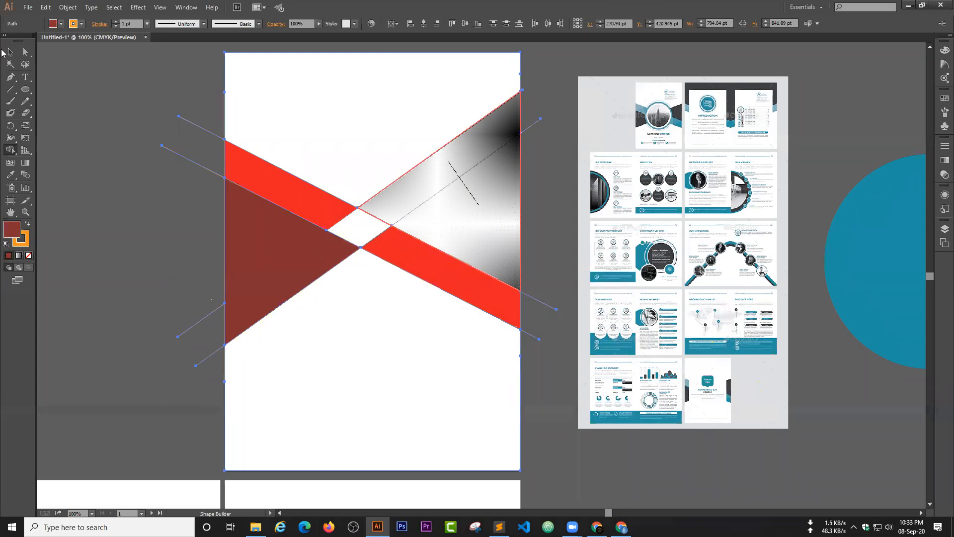
# Delete the leftover diagonal line ends that stick out beyond both sides of the page
pyautogui.click(10, 51)
pyautogui.click(80, 116)
pyautogui.moveTo(180, 90); pyautogui.dragTo(548, 311)
pyautogui.click(187, 201)
pyautogui.moveTo(187, 108); pyautogui.dragTo(205, 182)
pyautogui.press('Delete')
pyautogui.moveTo(187, 306); pyautogui.dragTo(221, 380)
pyautogui.press('Delete')
pyautogui.moveTo(537, 103); pyautogui.dragTo(517, 136)
pyautogui.press('Delete')
pyautogui.moveTo(530, 284); pyautogui.dragTo(542, 354)
pyautogui.press('Delete')
# Remove the orange stroke from the red bands and the dark red triangles, and deselect them
pyautogui.click(489, 223)
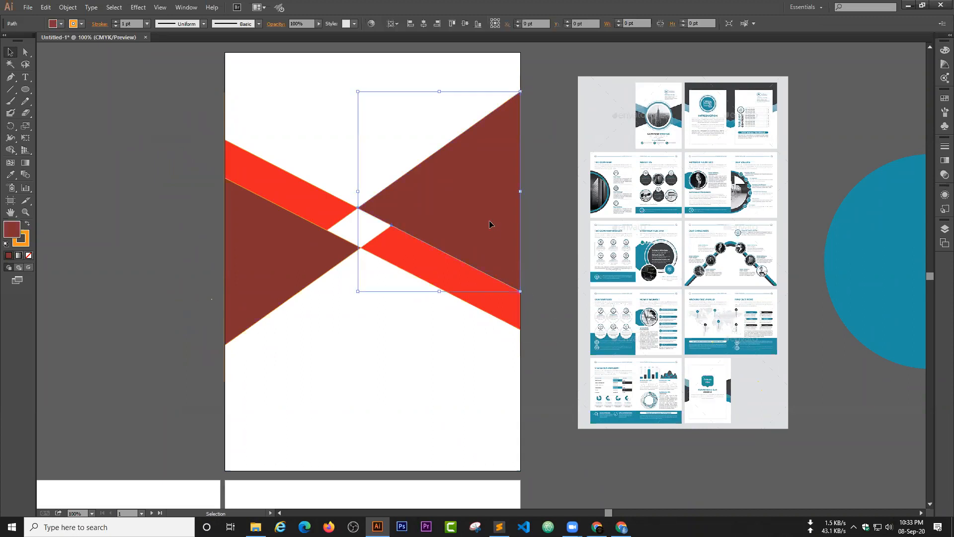
pyautogui.keyDown('shift'); pyautogui.click(298, 191); pyautogui.keyUp('shift')
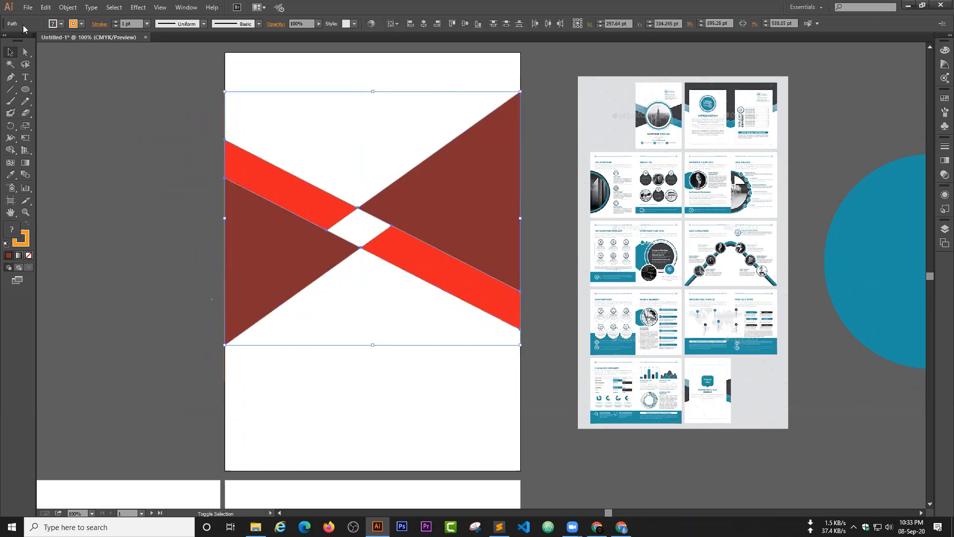
pyautogui.click(114, 26)
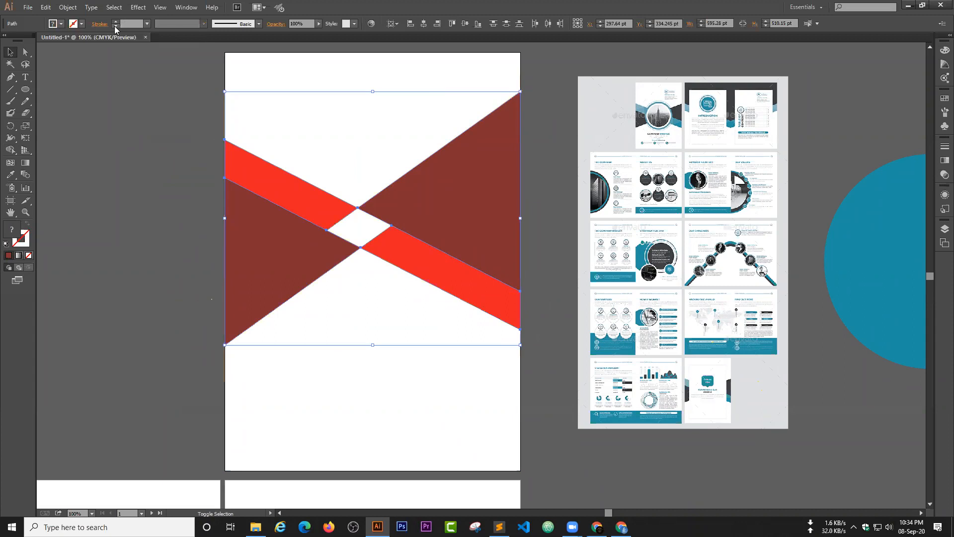
pyautogui.click(129, 172)
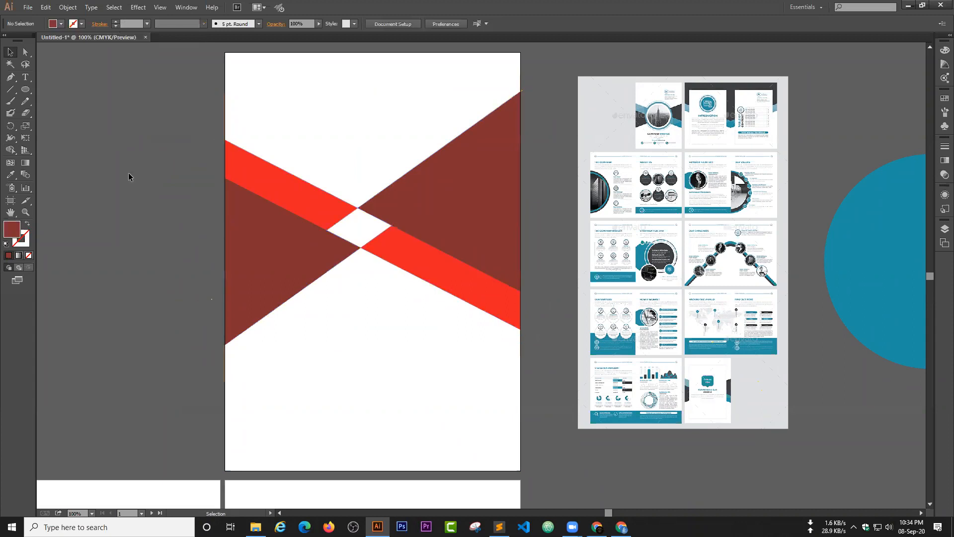
# Recolor both red band pieces with the teal sampled from the circle beside the reference image
pyautogui.click(330, 219)
pyautogui.keyDown('shift'); pyautogui.click(408, 254); pyautogui.keyUp('shift')
pyautogui.press('i')
pyautogui.click(851, 220)
pyautogui.click(10, 52)
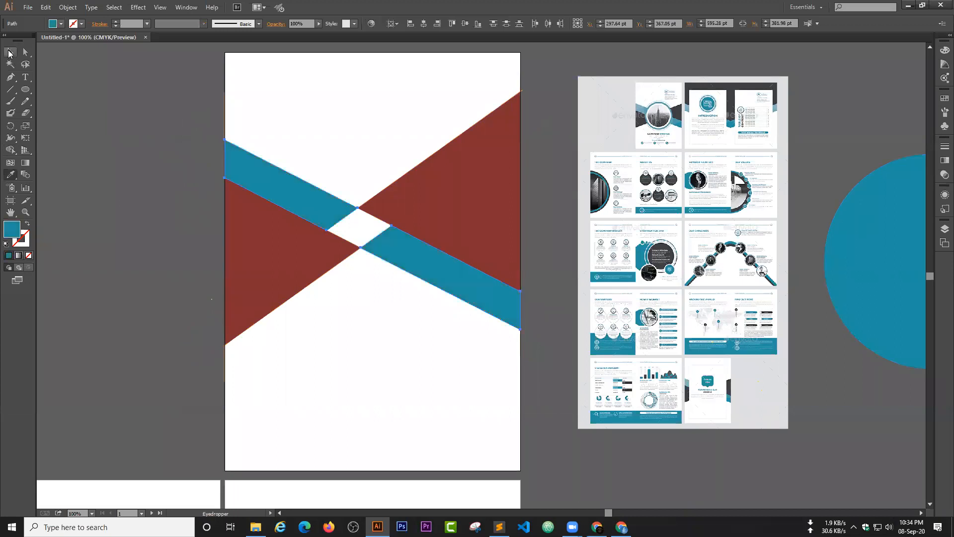
pyautogui.click(151, 256)
# Fill both dark red triangles with the dark grey swatch C=0 M=0 Y=0 K=90
pyautogui.click(256, 255)
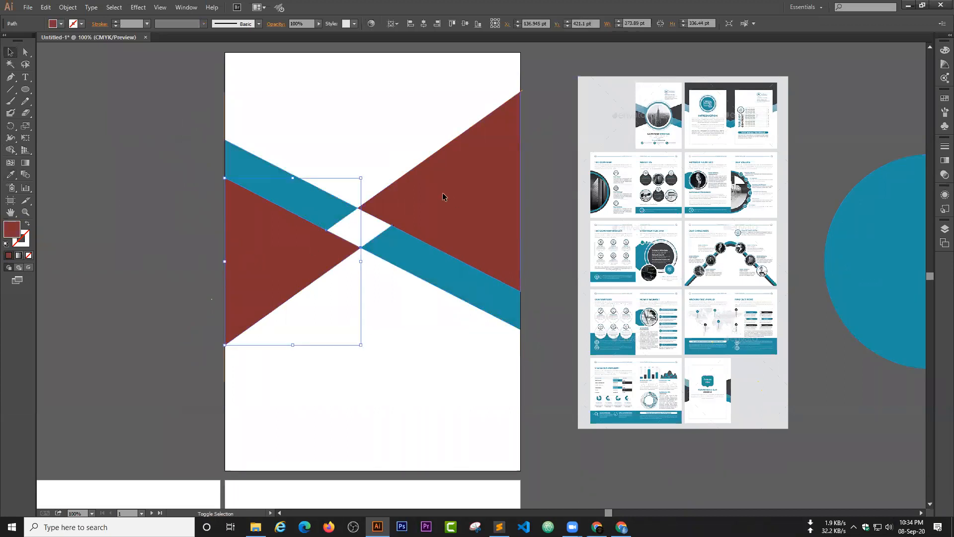
pyautogui.keyDown('shift'); pyautogui.click(442, 193); pyautogui.keyUp('shift')
pyautogui.click(60, 25)
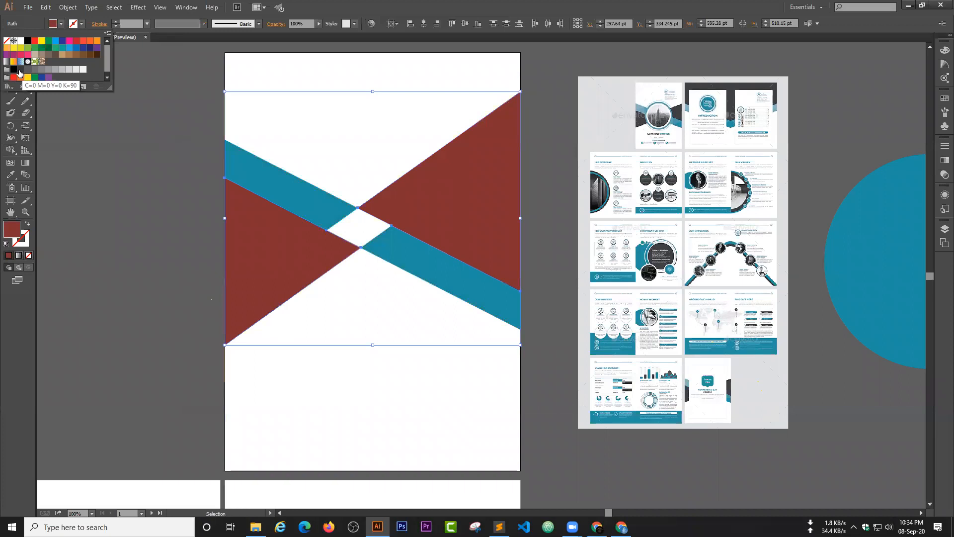
pyautogui.click(21, 69)
pyautogui.click(161, 237)
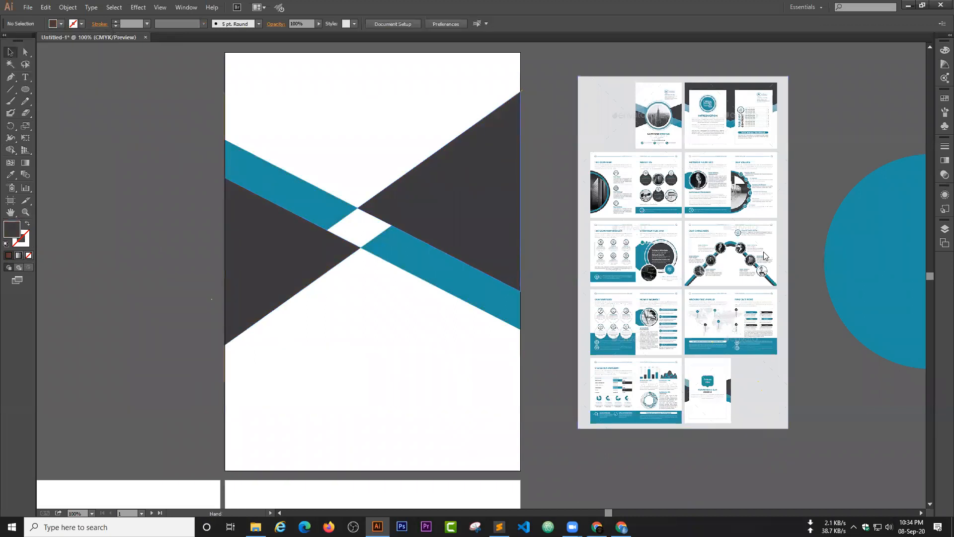
# Move the teal circle back onto the cover page over the crossing shapes and bring it to the front
pyautogui.moveTo(882, 240); pyautogui.dragTo(323, 227)
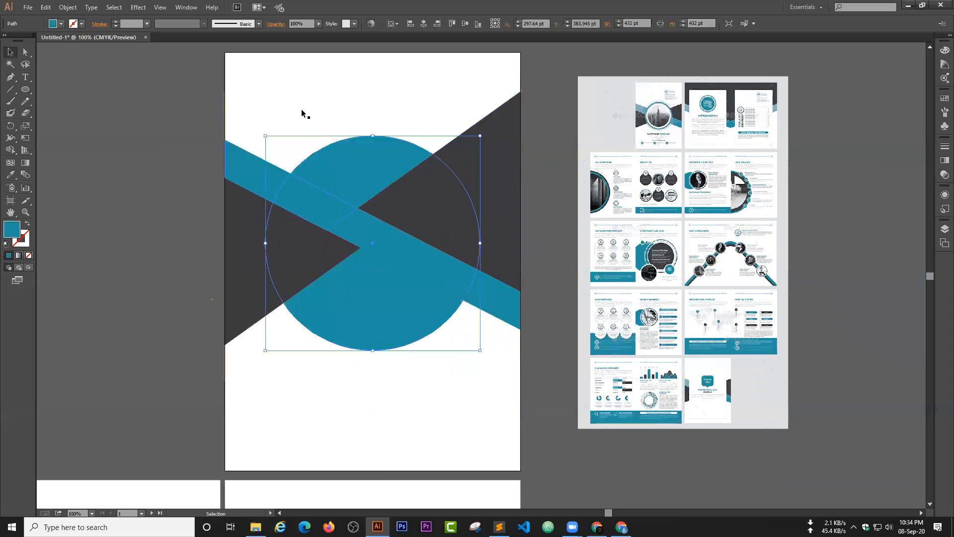
pyautogui.rightClick(367, 158)
pyautogui.moveTo(402, 299)
pyautogui.click(497, 298)
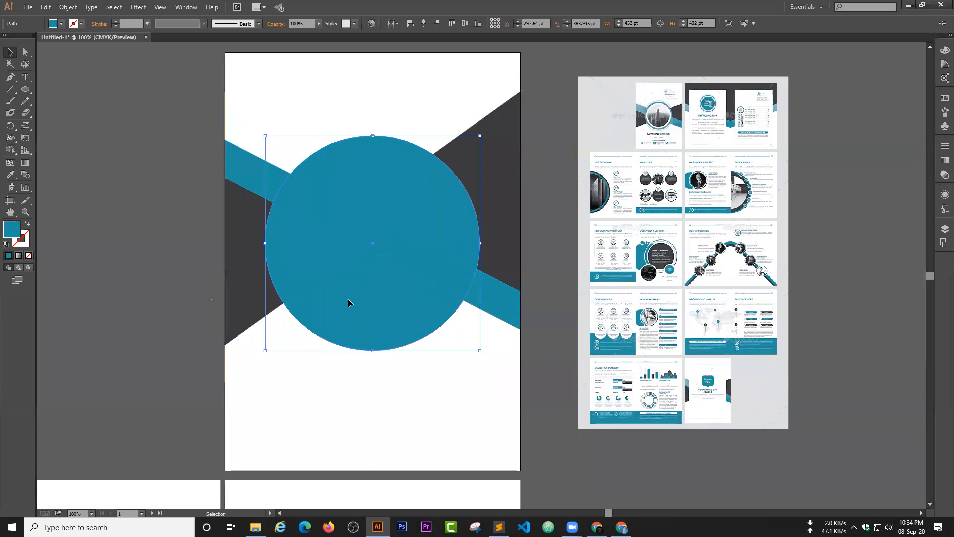
# Set alignment relative to the artboard and center the teal circle vertically on the page
pyautogui.click(186, 7)
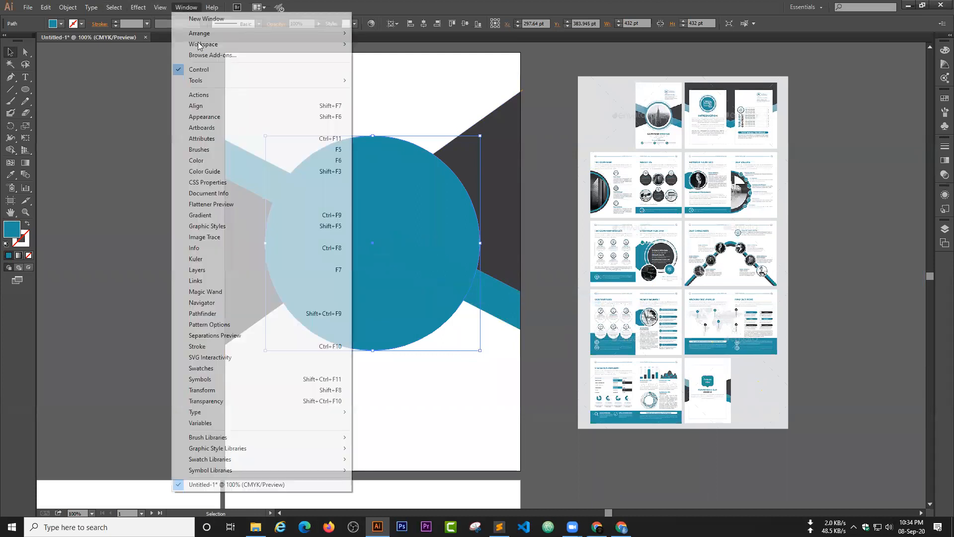
pyautogui.click(263, 106)
pyautogui.moveTo(450, 65); pyautogui.dragTo(881, 374)
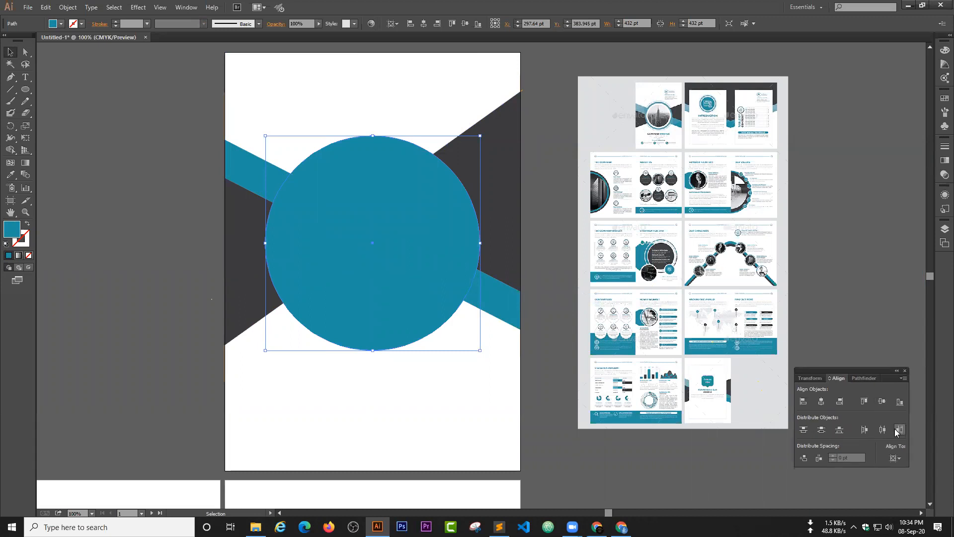
pyautogui.click(899, 457)
pyautogui.click(906, 470)
pyautogui.click(899, 459)
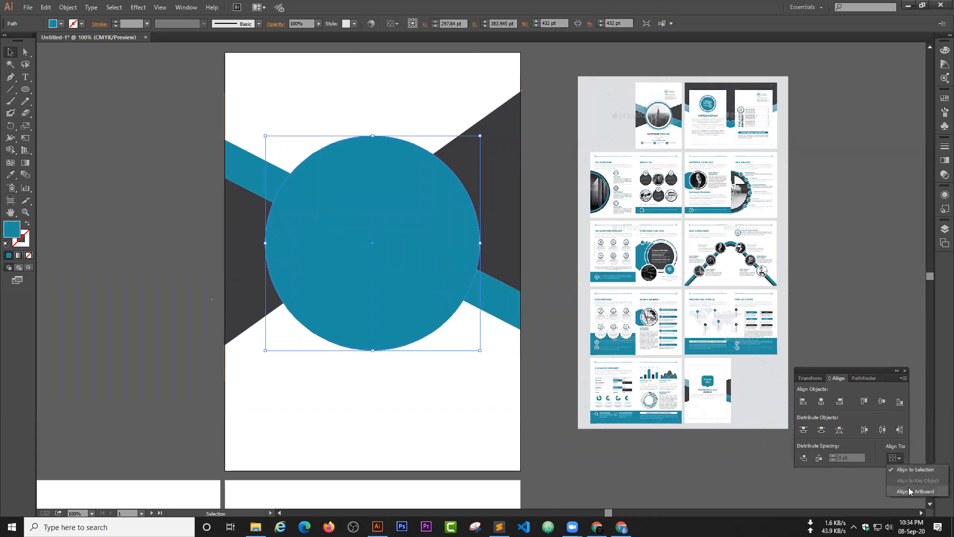
pyautogui.click(909, 491)
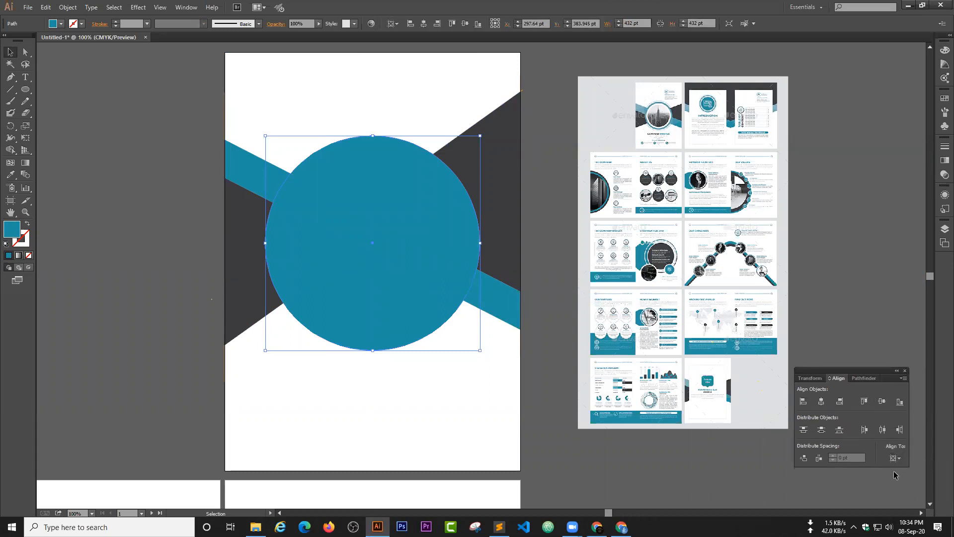
pyautogui.click(882, 401)
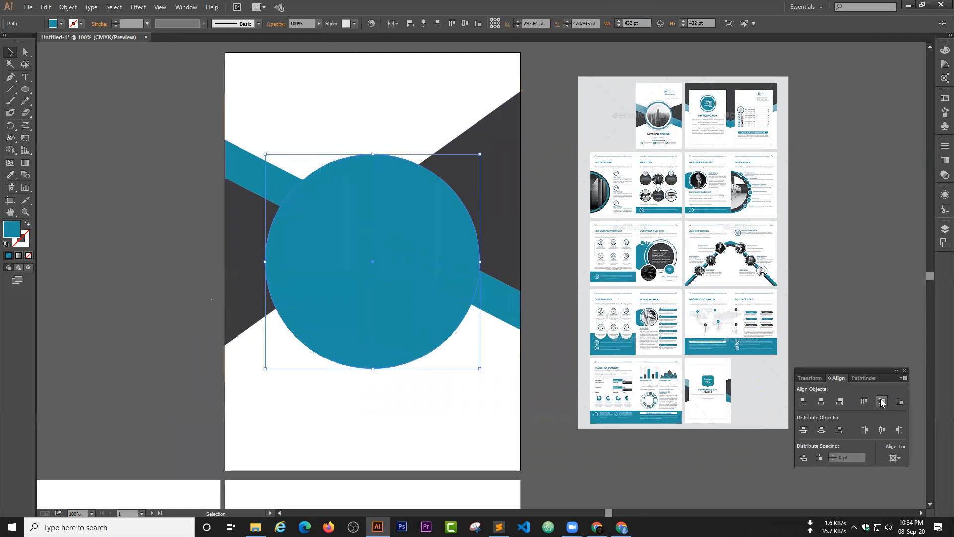
pyautogui.click(904, 371)
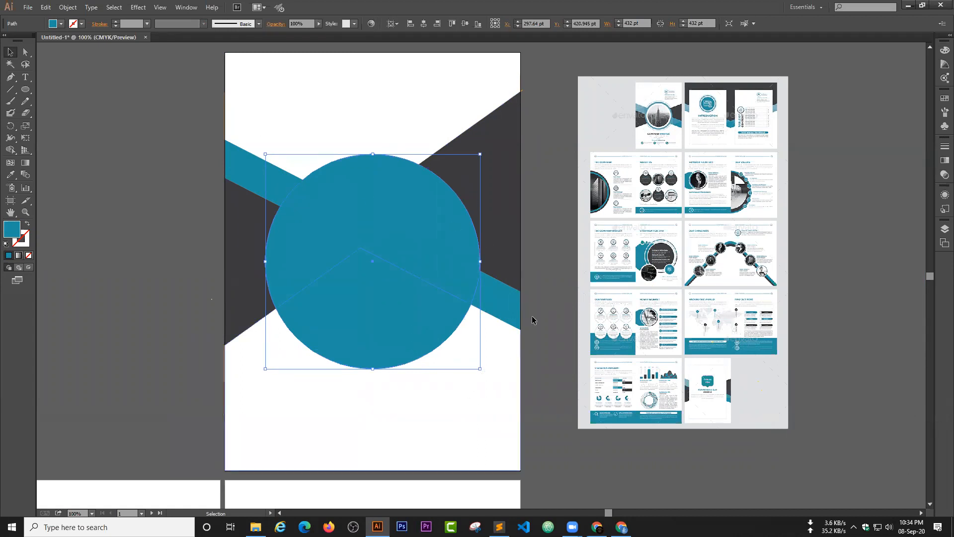
# Try to lower the upper outer corner of the right dark grey triangle along the page edge
pyautogui.click(536, 150)
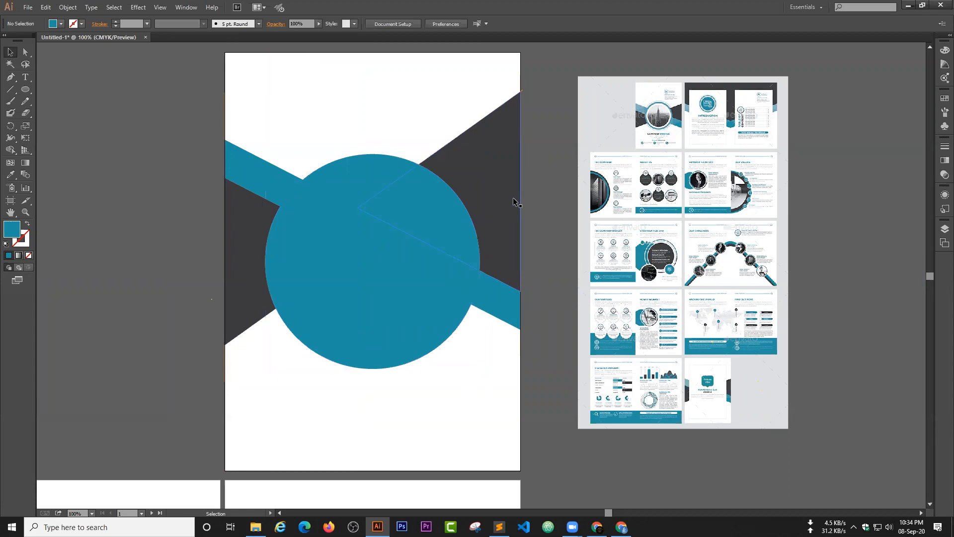
pyautogui.click(513, 198)
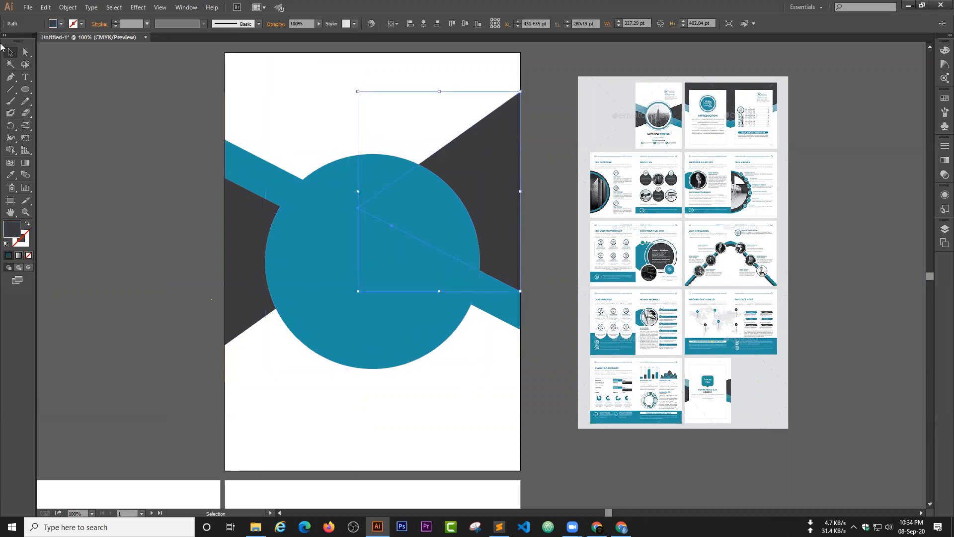
pyautogui.click(25, 52)
pyautogui.click(544, 89)
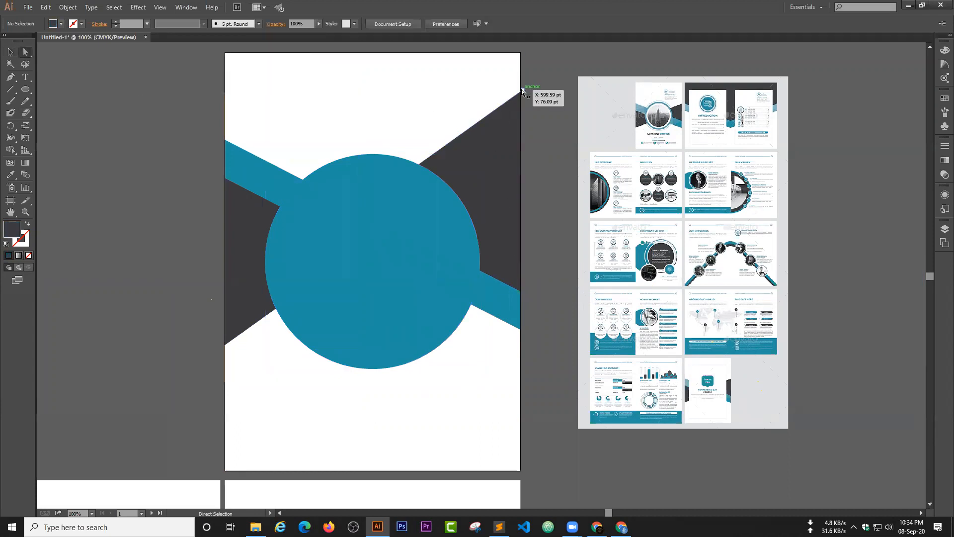
pyautogui.click(521, 96)
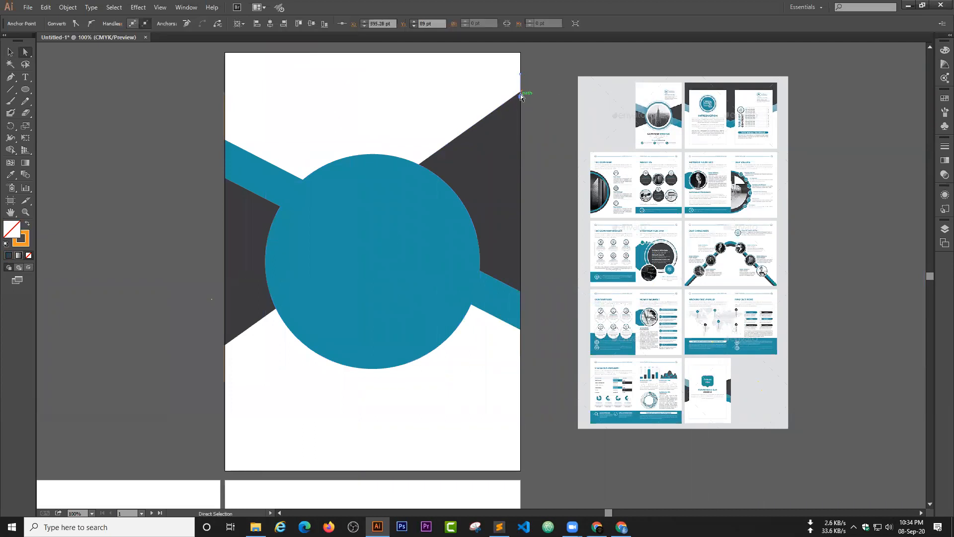
pyautogui.click(531, 75)
pyautogui.moveTo(509, 74); pyautogui.dragTo(545, 87)
pyautogui.hotkey('ctrl', 'z')
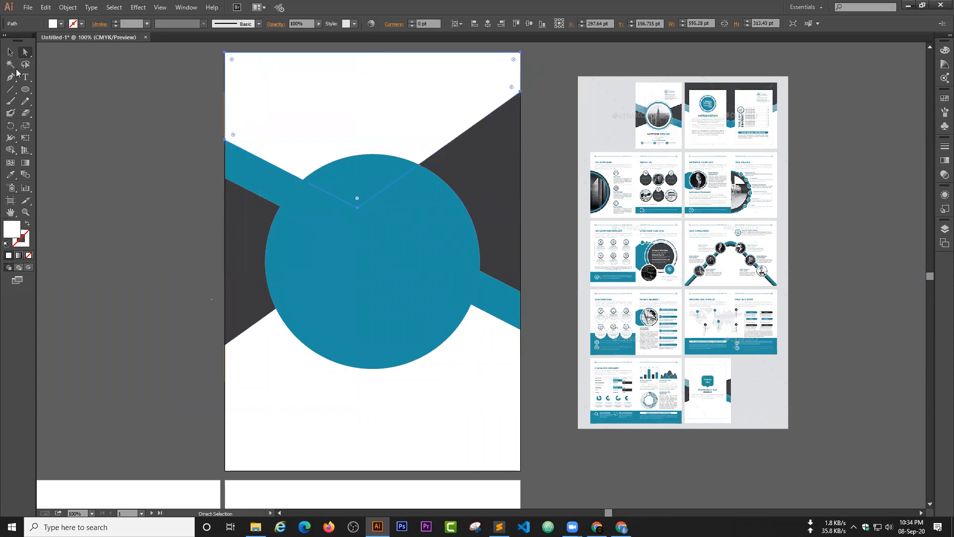
pyautogui.click(550, 82)
pyautogui.moveTo(520, 91); pyautogui.dragTo(521, 100)
pyautogui.hotkey('ctrl', 'z')
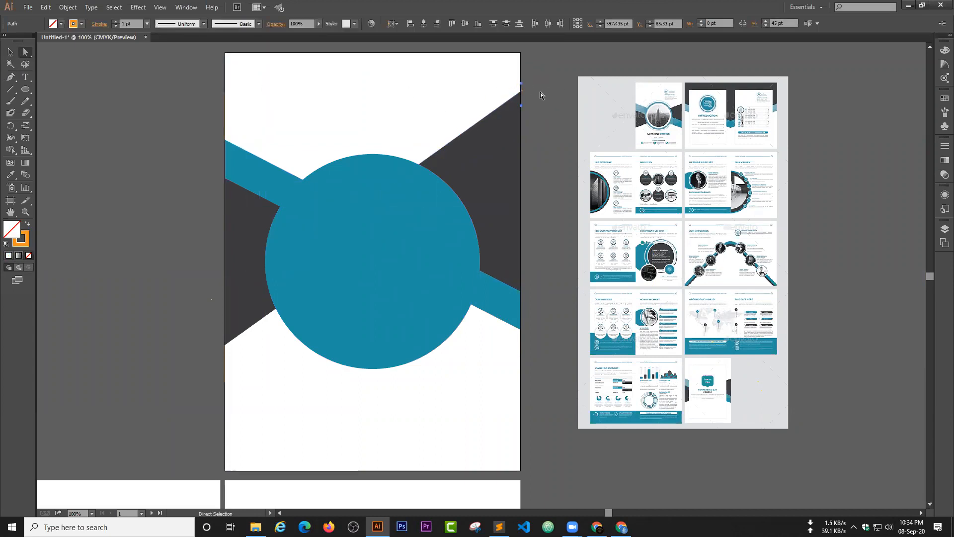
# Lower the upper outer corner of the right dark grey triangle along the page edge to about Y 129 pt
pyautogui.moveTo(521, 91); pyautogui.dragTo(519, 119)
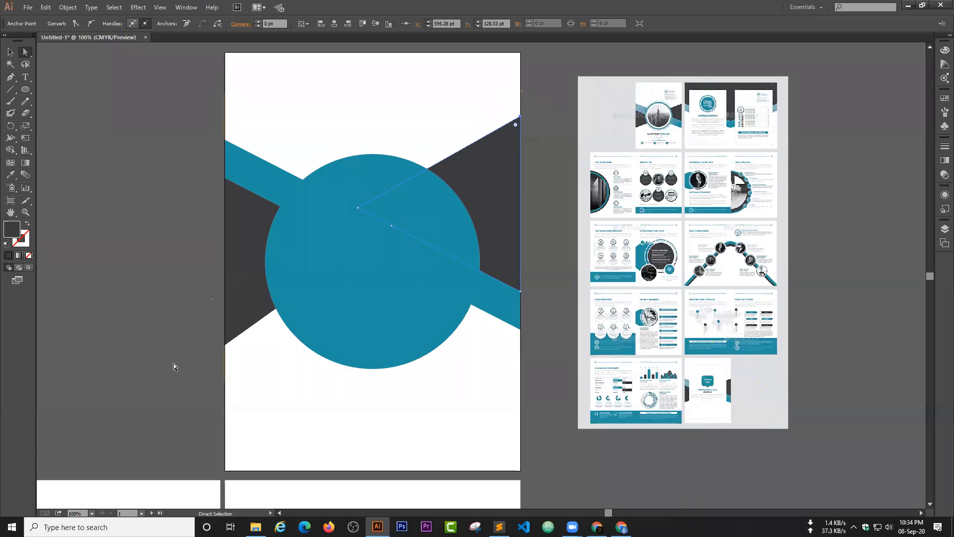
pyautogui.click(10, 51)
pyautogui.click(119, 228)
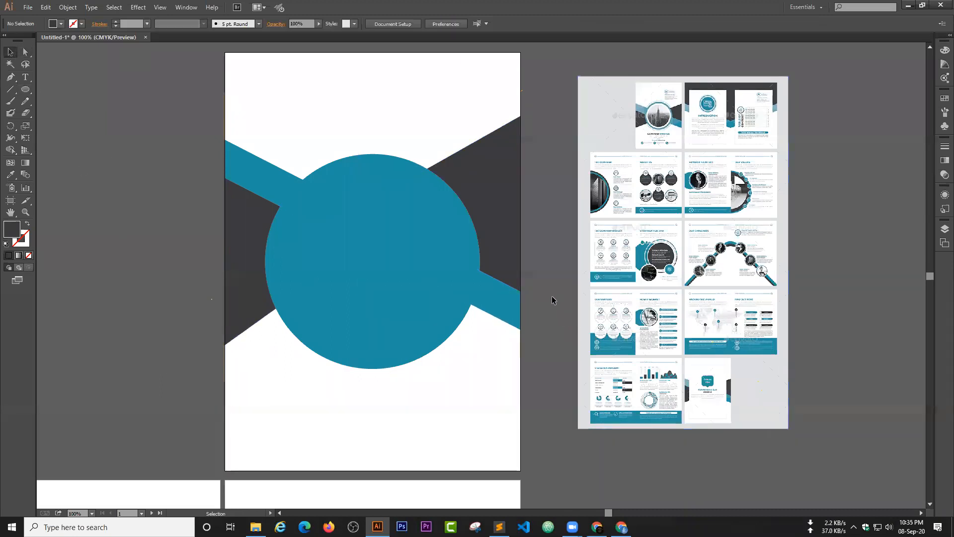
pyautogui.scroll(-1, 532, 216)
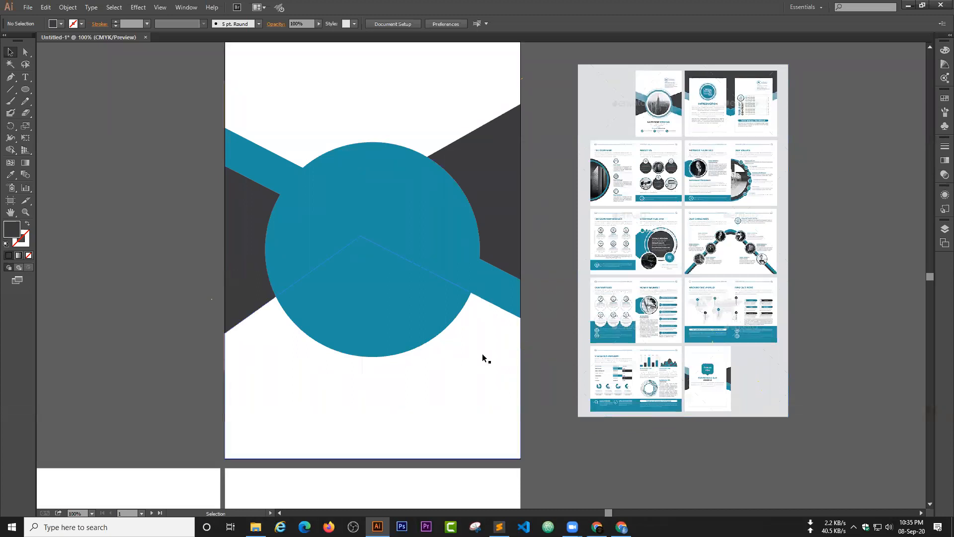
pyautogui.scroll(-2, 527, 246)
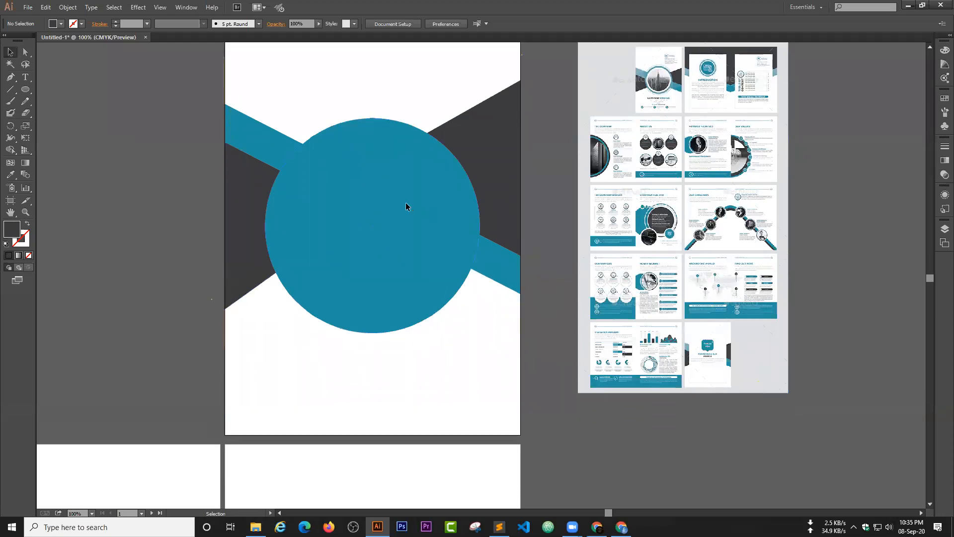
# Make a slightly smaller concentric copy of the teal circle and turn the outer circle into a 1 pt teal outline without fill
pyautogui.click(324, 244)
pyautogui.press('a')
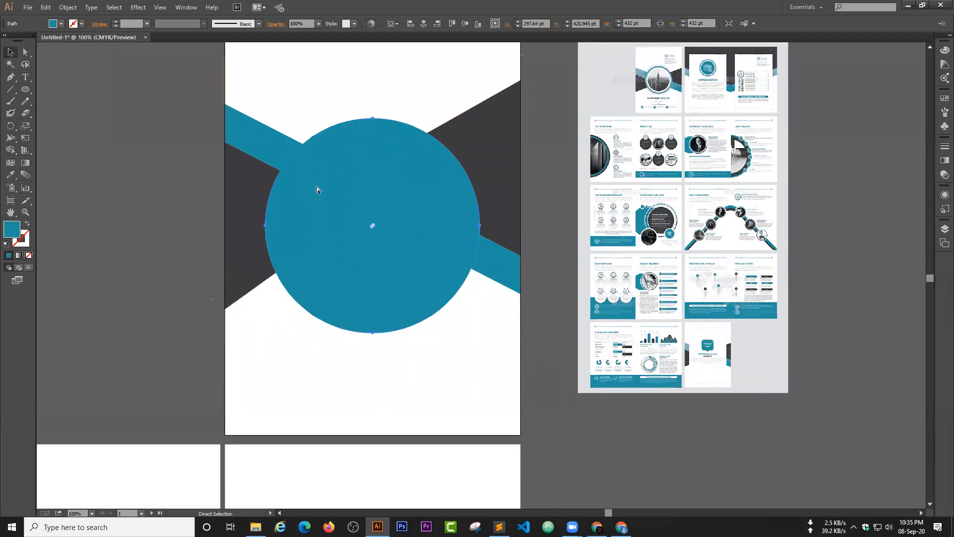
pyautogui.press('v')
pyautogui.moveTo(480, 332); pyautogui.dragTo(478, 325)
pyautogui.click(375, 119)
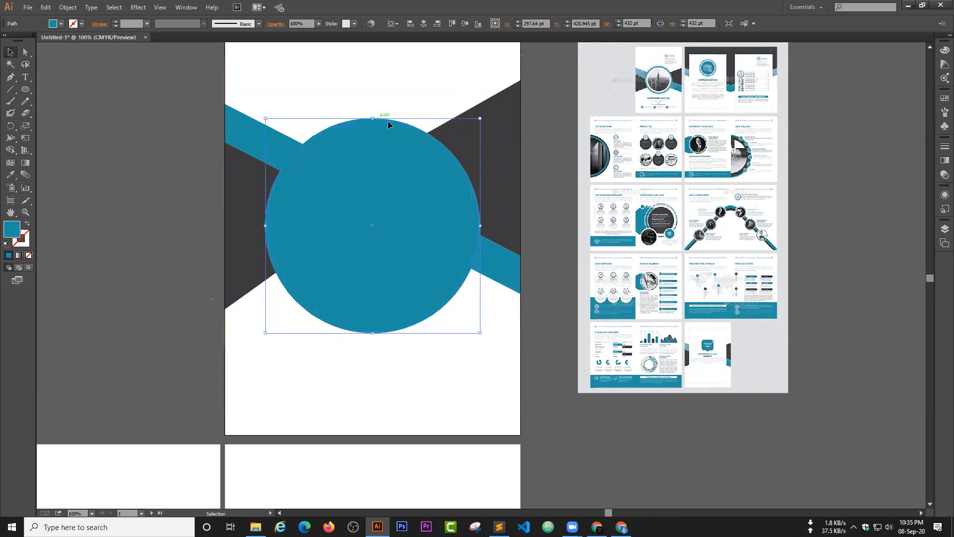
pyautogui.click(27, 224)
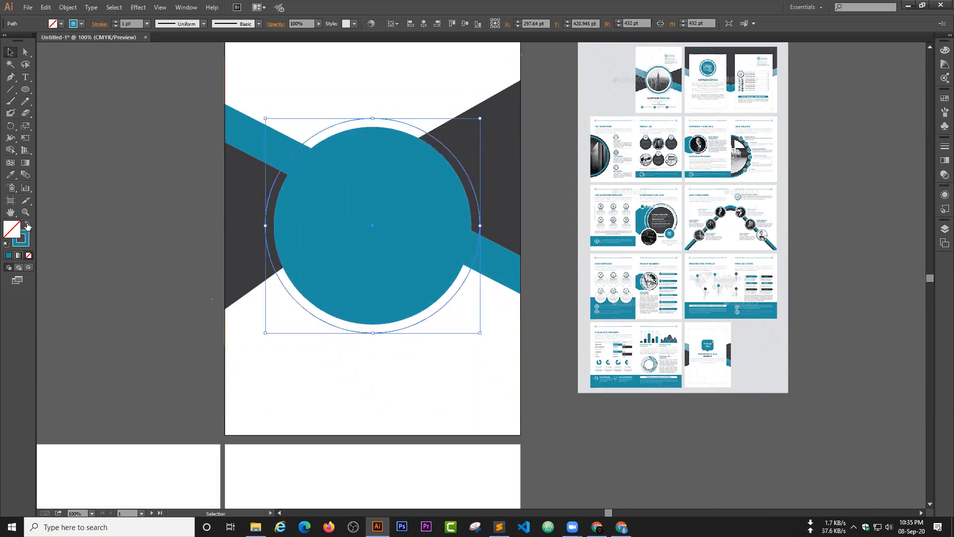
pyautogui.click(114, 261)
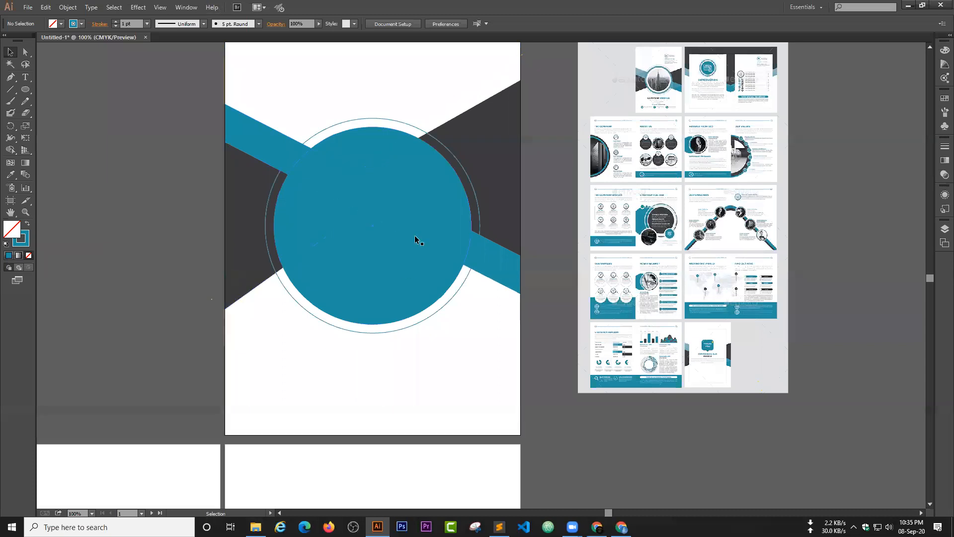
# Add another concentric teal circle about 361 pt across inside the filled circle
pyautogui.click(419, 201)
pyautogui.press('a')
pyautogui.press('v')
pyautogui.moveTo(473, 323); pyautogui.dragTo(463, 316)
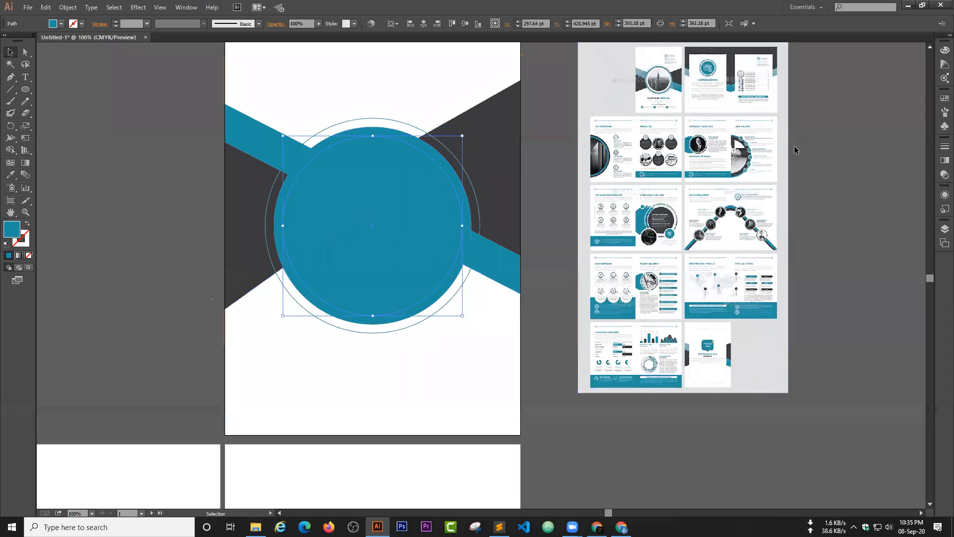
# Check the outer ring's stroke settings and examine the circle, rings and diagonal bands on the reference cover up close
pyautogui.click(368, 118)
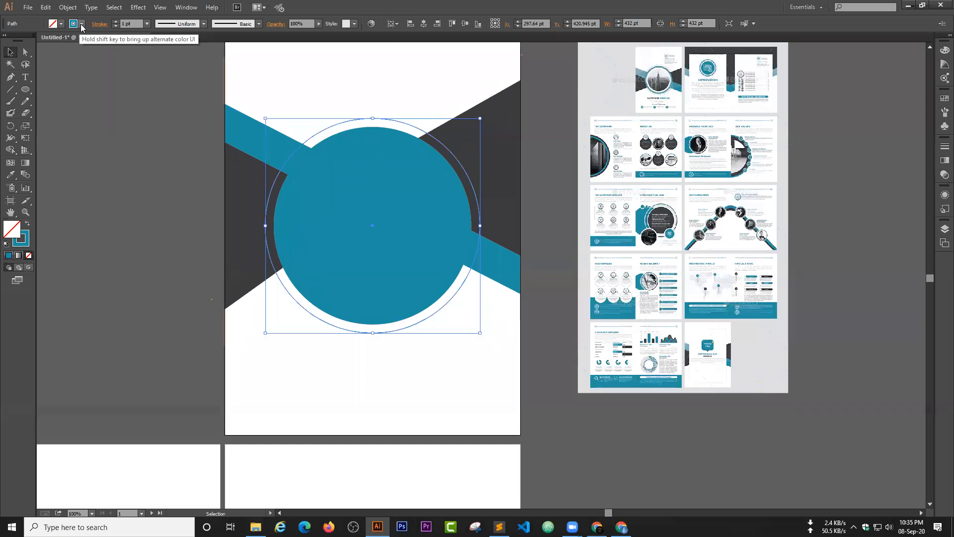
pyautogui.click(99, 24)
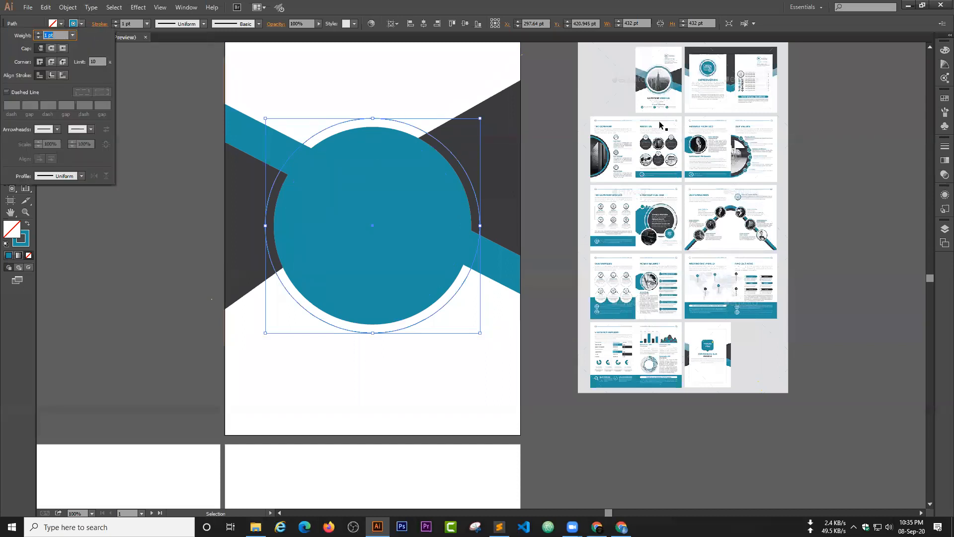
pyautogui.click(810, 183)
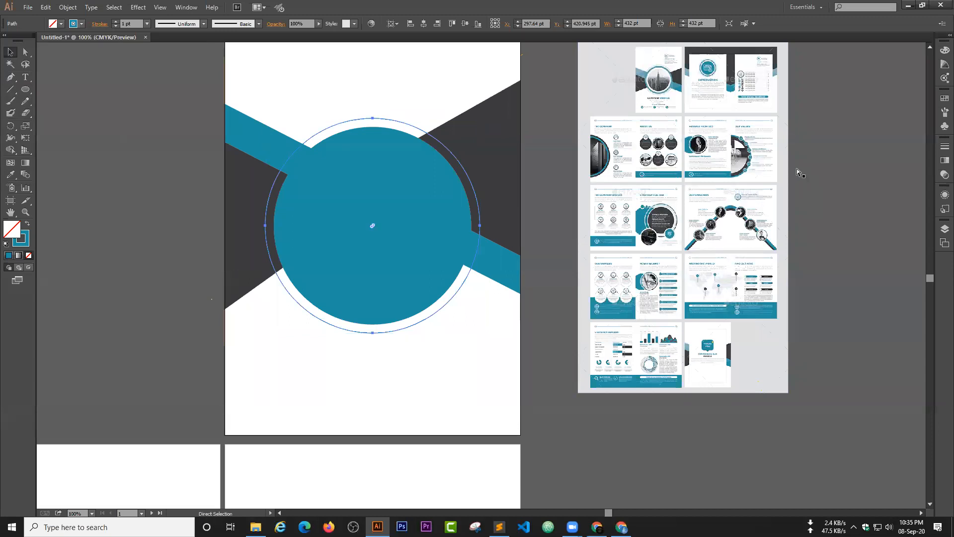
pyautogui.hotkey('ctrl', '=')
pyautogui.hotkey('ctrl', '=')
pyautogui.hotkey('ctrl', '=')
pyautogui.moveTo(548, 308); pyautogui.dragTo(503, 227)
pyautogui.moveTo(440, 173); pyautogui.dragTo(439, 259)
pyautogui.hotkey('ctrl', '=')
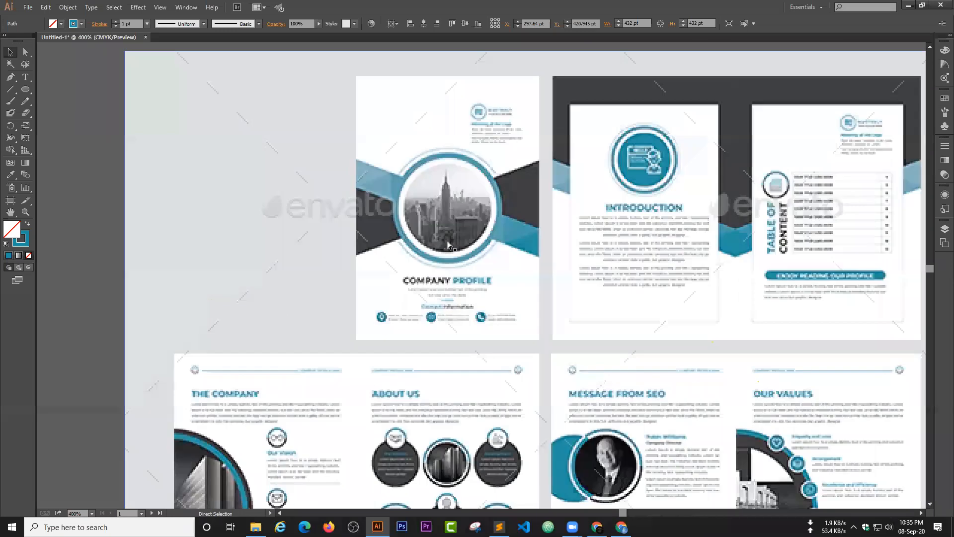
pyautogui.hotkey('ctrl', '+')
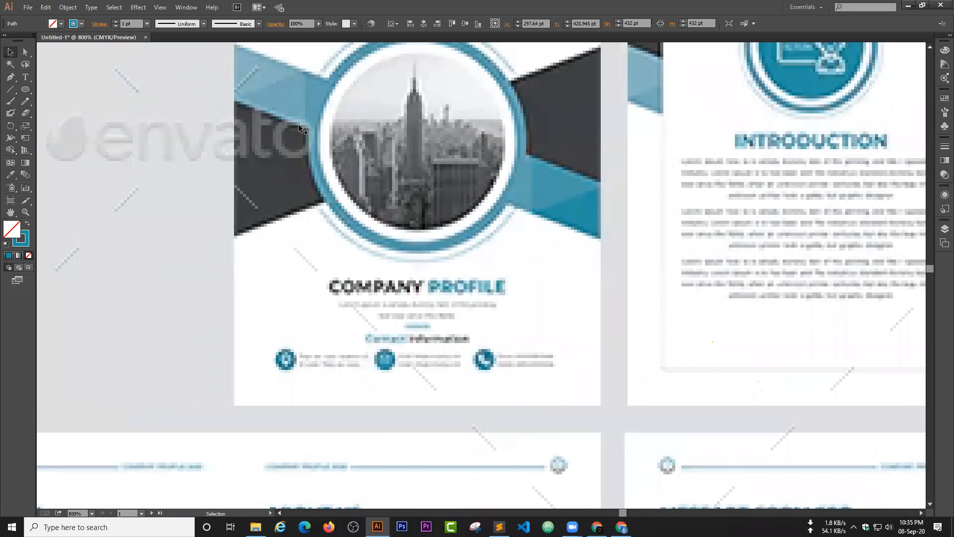
pyautogui.moveTo(409, 137); pyautogui.dragTo(378, 183)
pyautogui.hscroll(1, 377, 160)
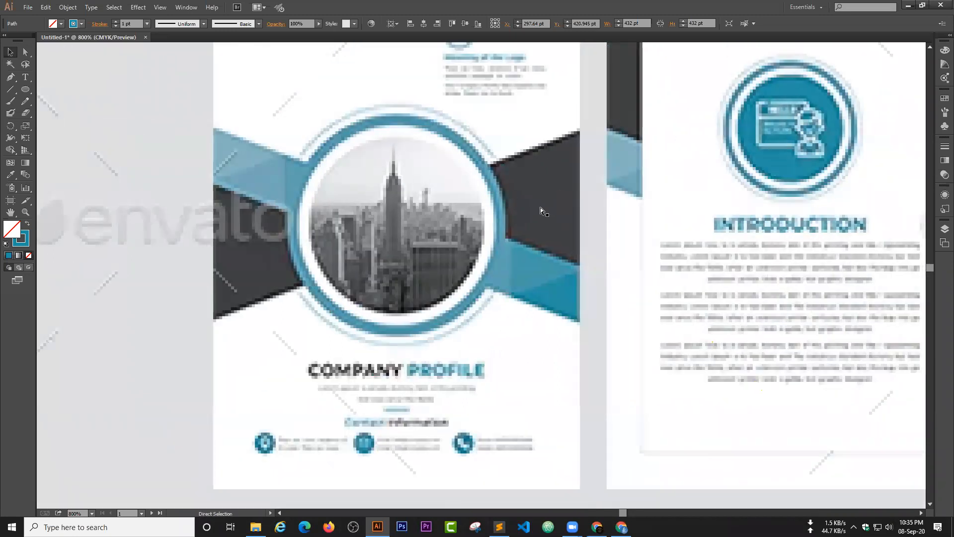
pyautogui.hotkey('ctrl', '-')
pyautogui.hotkey('ctrl', '-')
pyautogui.hotkey('ctrl', '-')
pyautogui.hotkey('ctrl', '-')
pyautogui.hotkey('ctrl', '-')
pyautogui.moveTo(370, 294); pyautogui.dragTo(749, 162)
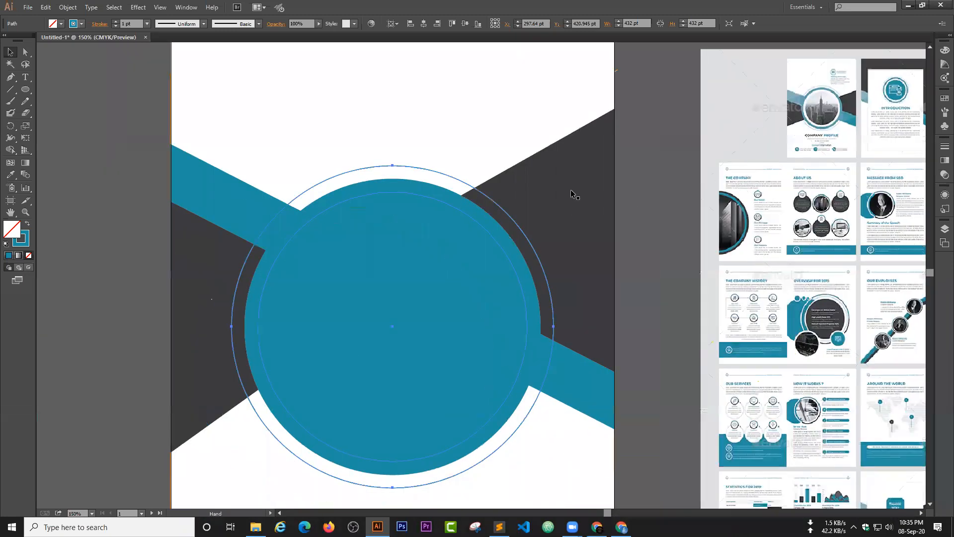
pyautogui.moveTo(669, 281); pyautogui.dragTo(693, 194)
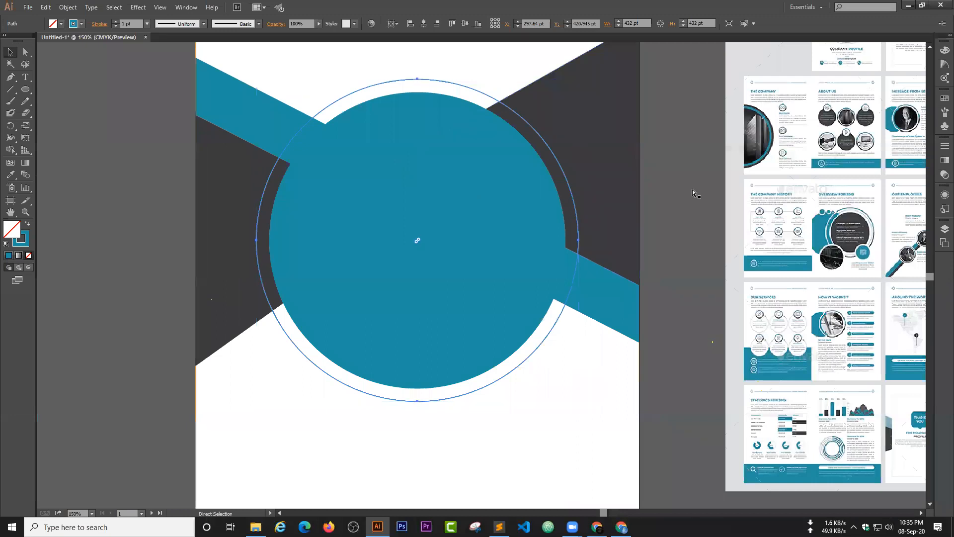
pyautogui.hotkey('ctrl', '-')
pyautogui.hotkey('ctrl', '-')
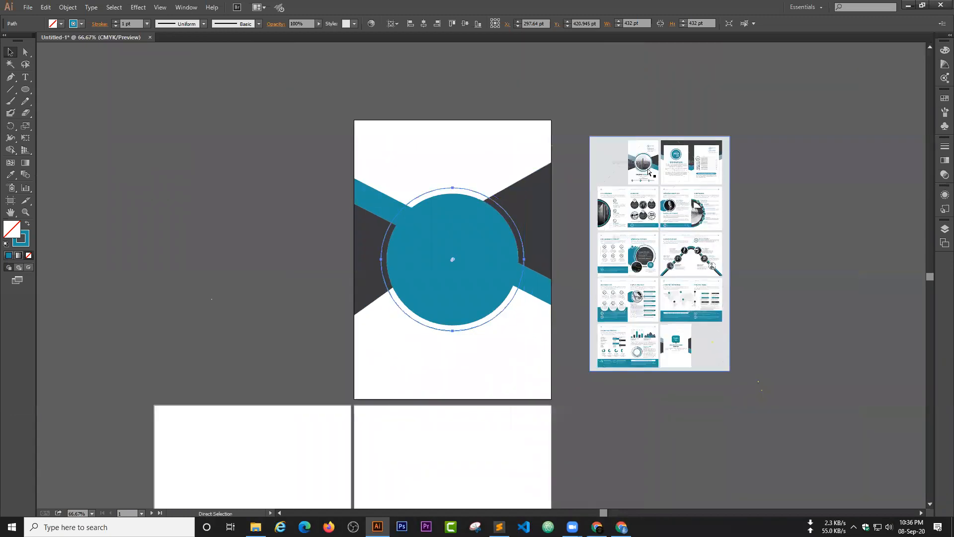
pyautogui.hotkey('ctrl', '+')
pyautogui.moveTo(605, 165); pyautogui.dragTo(572, 164)
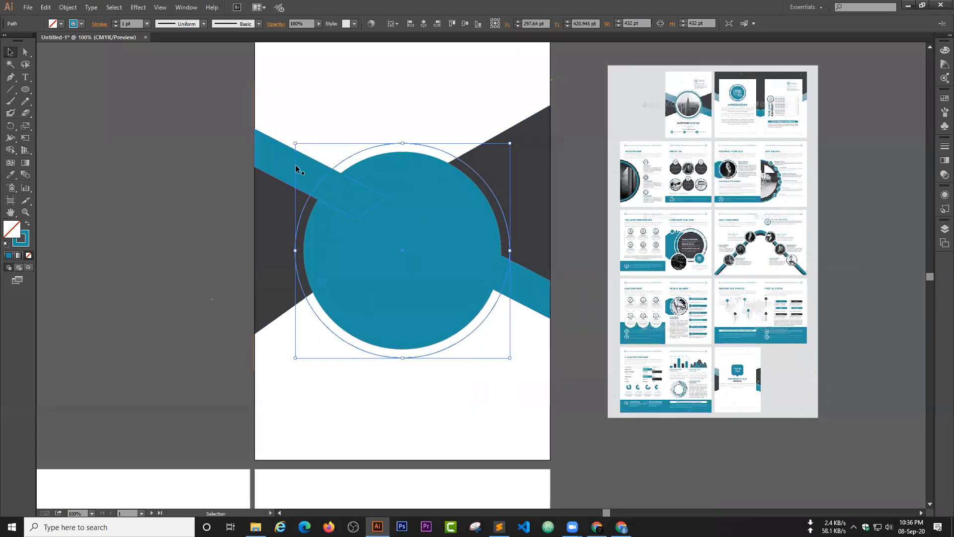
pyautogui.click(203, 134)
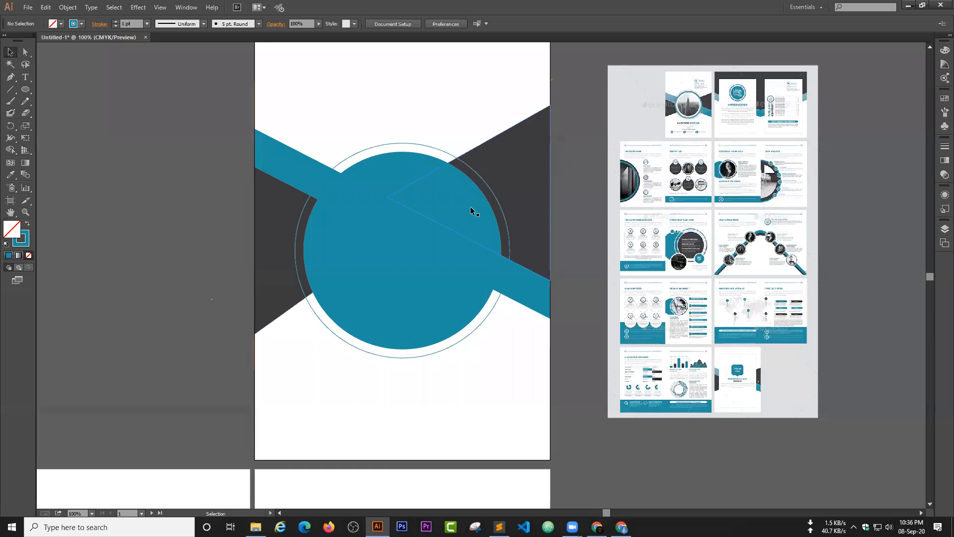
# Select all the artwork on the cover page and delete it to start the layout over
pyautogui.click(473, 190)
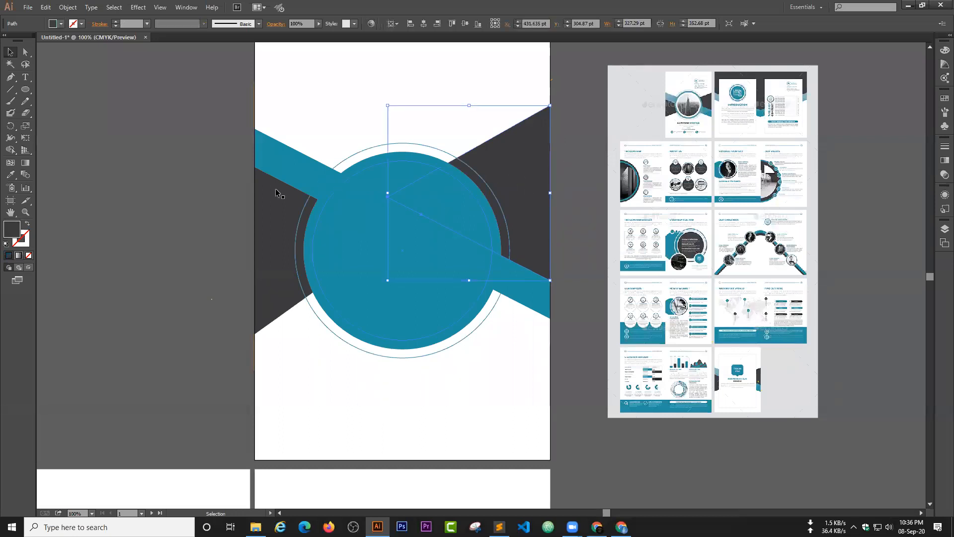
pyautogui.hotkey('ctrl', 'a')
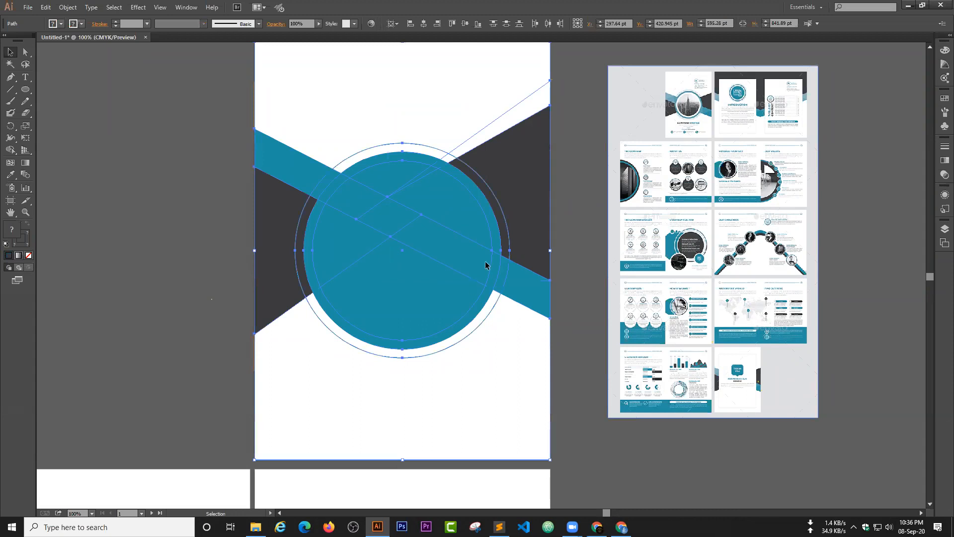
pyautogui.press('Delete')
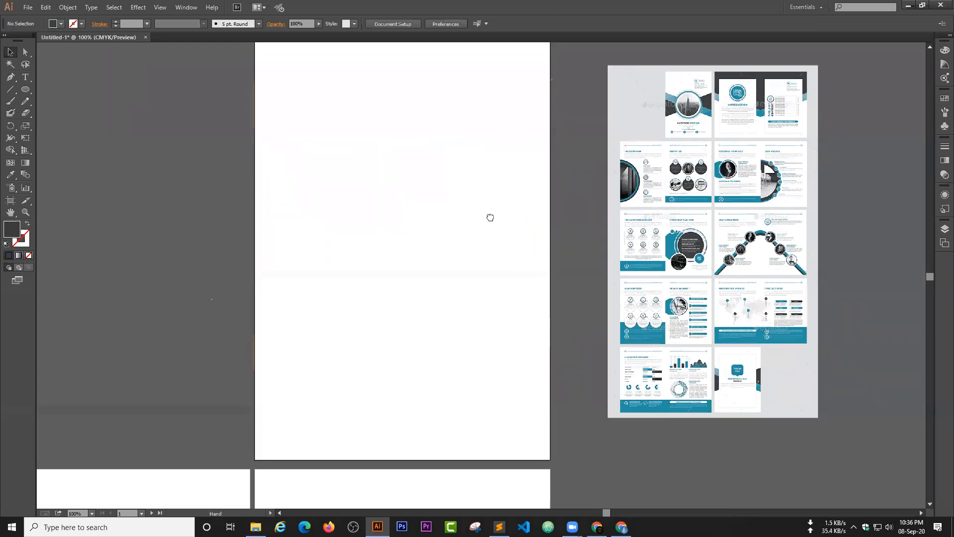
pyautogui.moveTo(491, 218); pyautogui.dragTo(490, 214)
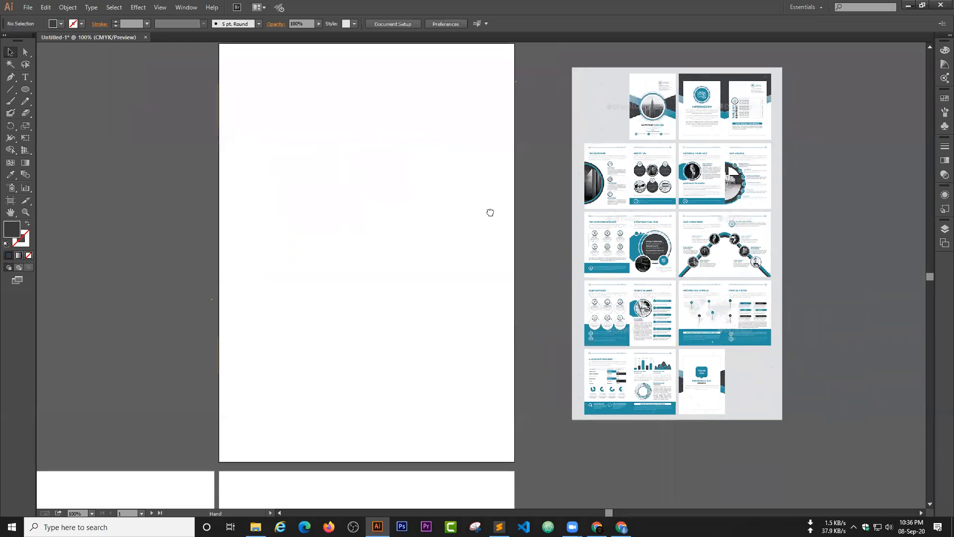
# Draw a dark grey rectangle about 714 by 276 pt across the upper half of the cover, overhanging both page edges
pyautogui.moveTo(25, 89); pyautogui.dragTo(70, 90)
pyautogui.moveTo(181, 116); pyautogui.dragTo(536, 253)
pyautogui.click(10, 52)
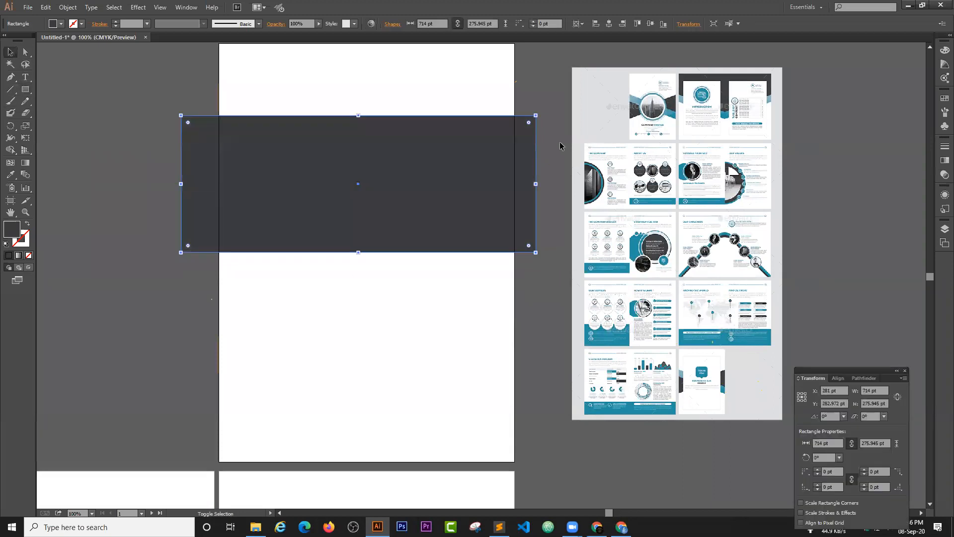
# Rotate the rectangle to about 335.1° so it slopes down to the right, and lengthen it to about 862 pt across the page
pyautogui.moveTo(540, 112); pyautogui.dragTo(560, 197)
pyautogui.moveTo(399, 200); pyautogui.dragTo(408, 215)
pyautogui.moveTo(245, 154); pyautogui.dragTo(245, 154)
pyautogui.moveTo(206, 125); pyautogui.dragTo(175, 118)
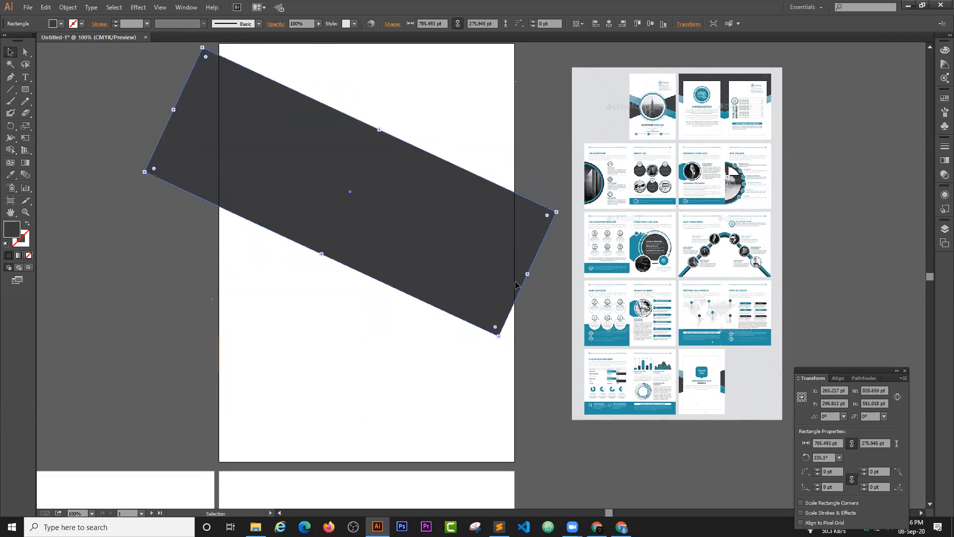
pyautogui.moveTo(528, 274); pyautogui.dragTo(559, 294)
# Duplicate the tilted band below the original and lengthen the lowest copy to about 895 pt
pyautogui.moveTo(388, 199); pyautogui.dragTo(355, 277)
pyautogui.moveTo(535, 368); pyautogui.dragTo(550, 375)
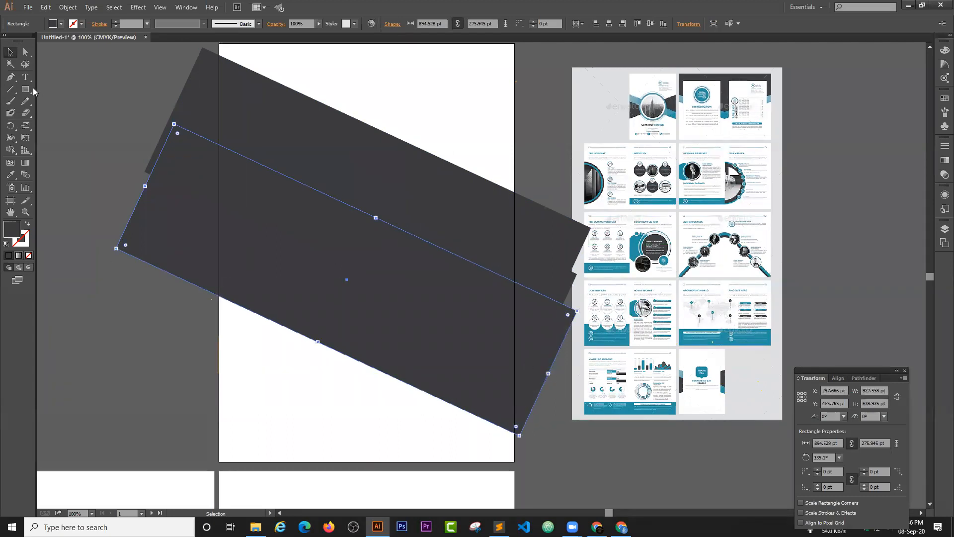
# Draw a circle about 340 pt across over the bands and fill it with a teal sampled from the reference layout
pyautogui.moveTo(25, 90); pyautogui.dragTo(59, 113)
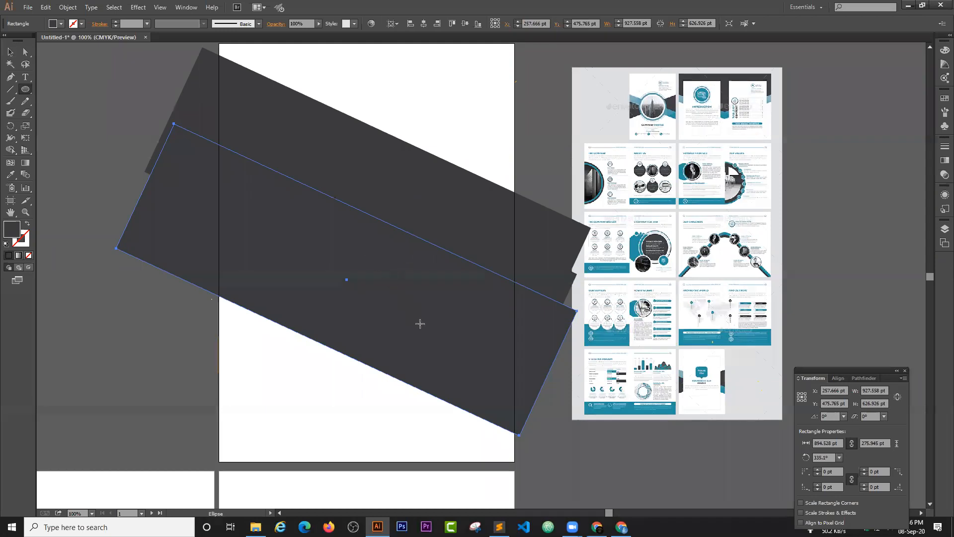
pyautogui.moveTo(364, 240); pyautogui.dragTo(420, 324)
pyautogui.click(10, 52)
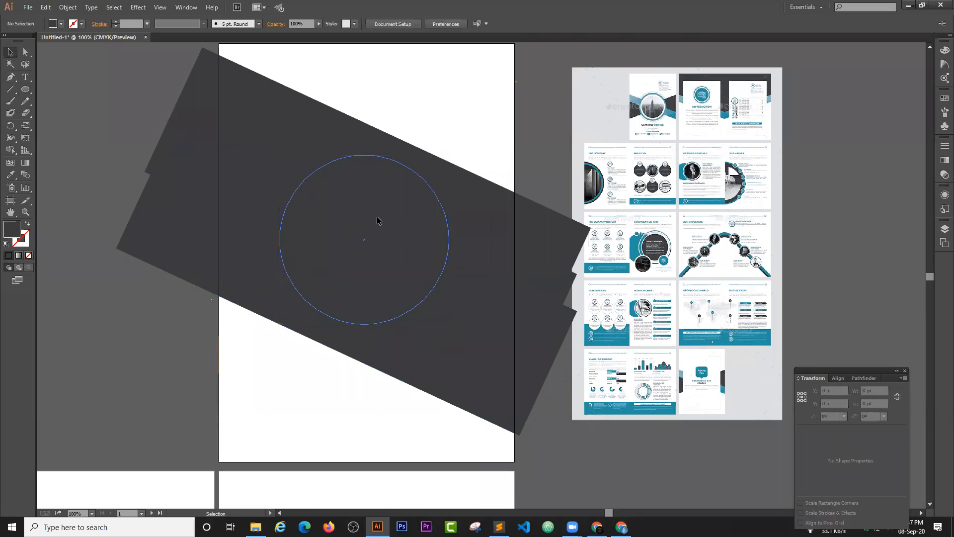
pyautogui.press('i')
pyautogui.click(766, 334)
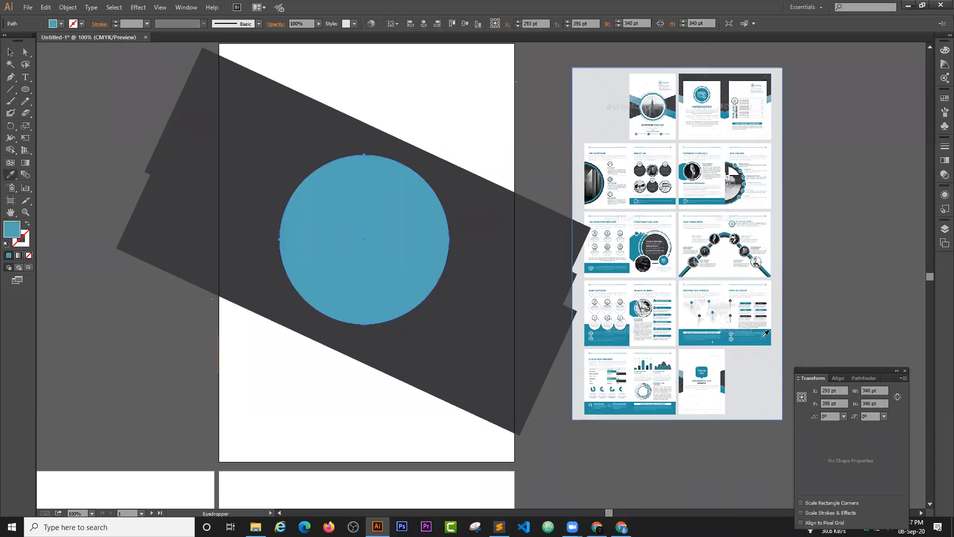
pyautogui.click(11, 52)
pyautogui.click(76, 64)
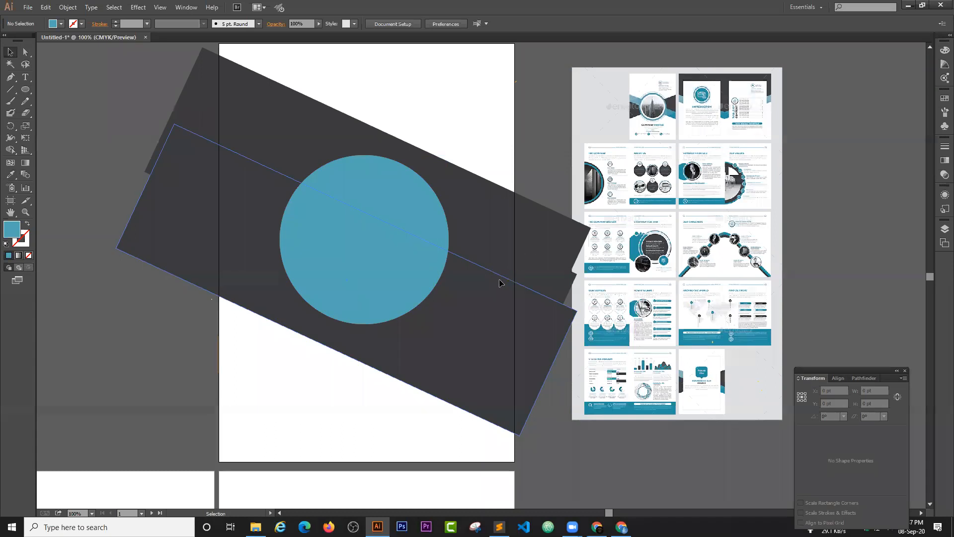
# Delete the two lower copies of the dark grey band
pyautogui.click(460, 352)
pyautogui.press('Delete')
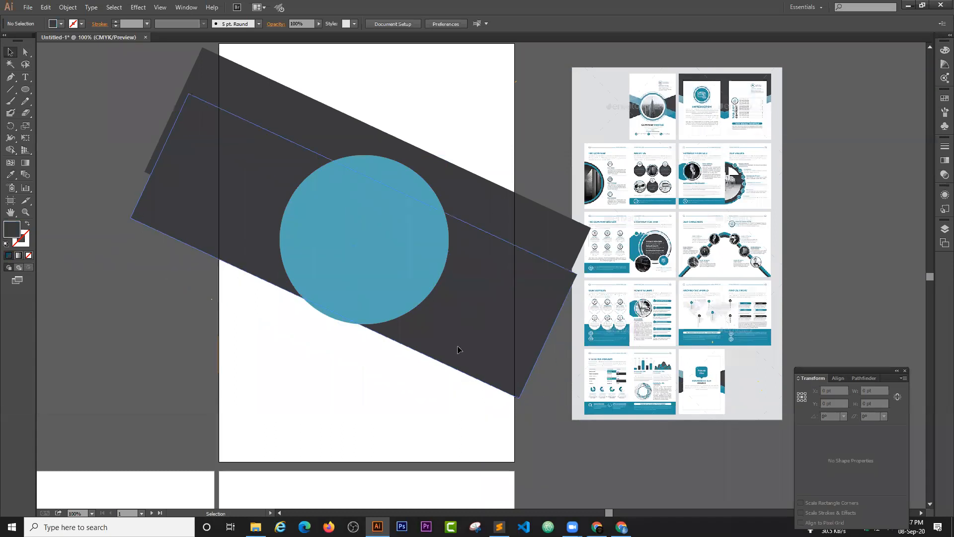
pyautogui.click(468, 309)
pyautogui.press('Delete')
# Move the remaining dark grey band down behind the circle and narrow it from both long sides to about 131 pt
pyautogui.moveTo(469, 271); pyautogui.dragTo(460, 287)
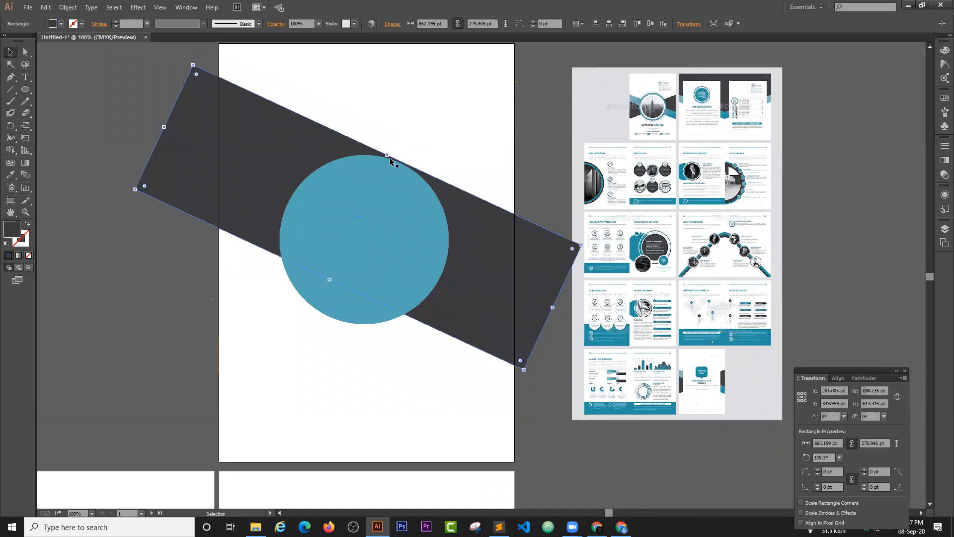
pyautogui.moveTo(389, 154); pyautogui.dragTo(363, 189)
pyautogui.moveTo(330, 279); pyautogui.dragTo(345, 250)
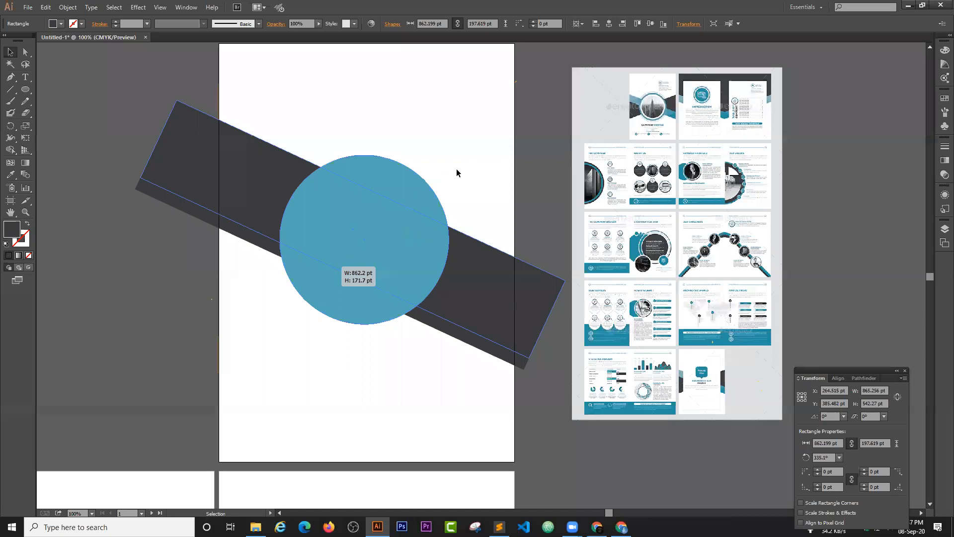
# Center the teal circle horizontally and vertically on the page
pyautogui.click(419, 192)
pyautogui.click(839, 378)
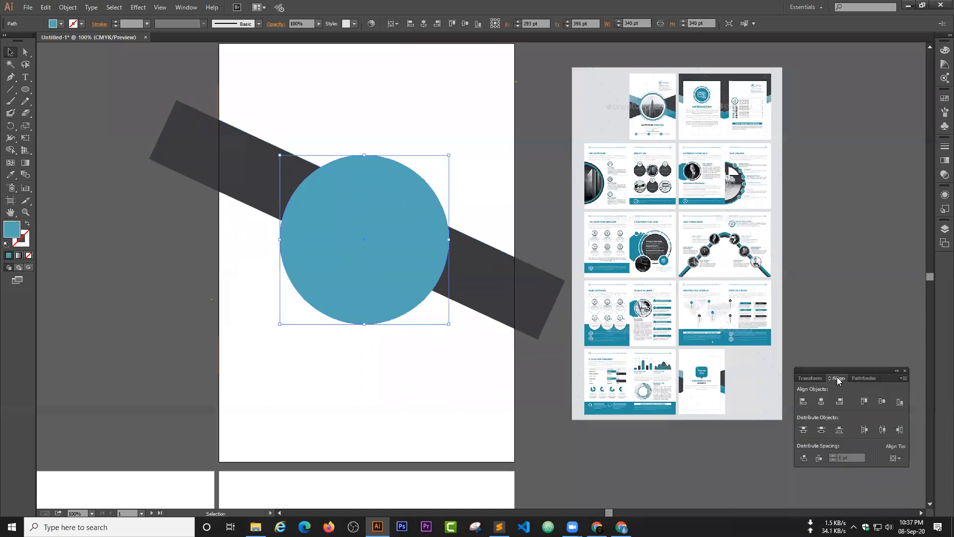
pyautogui.click(822, 401)
pyautogui.click(883, 402)
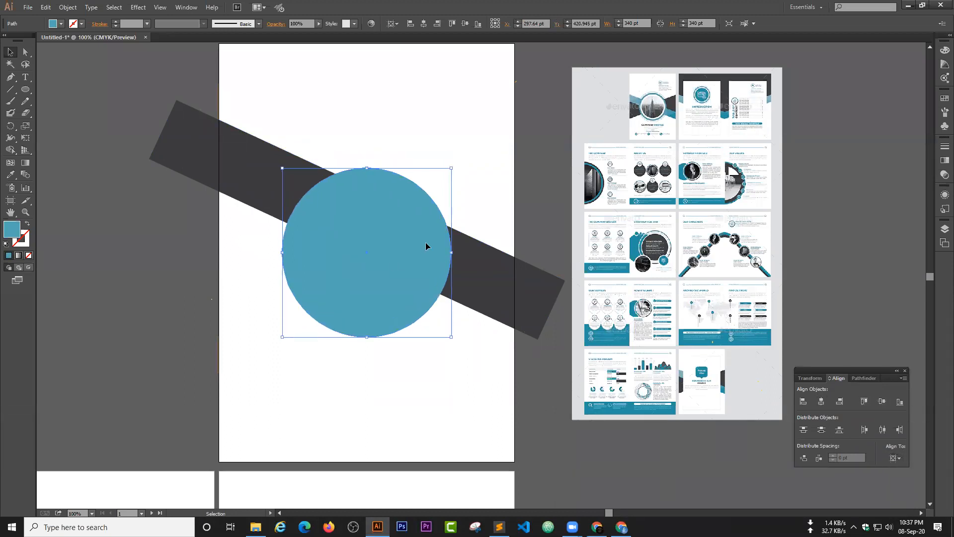
# Center the tilted dark grey band horizontally and vertically on the page
pyautogui.scroll(-1, 568, 235)
pyautogui.scroll(2, 567, 236)
pyautogui.click(512, 318)
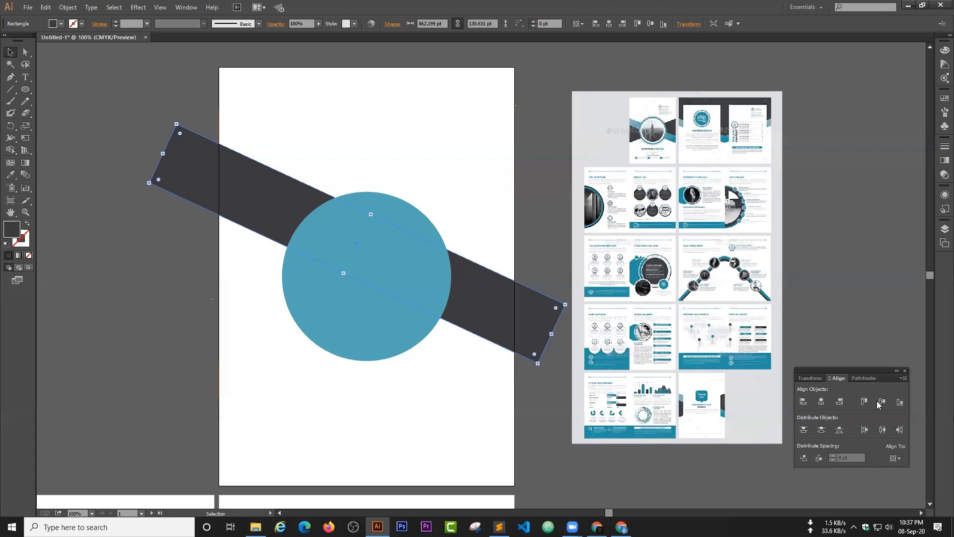
# Make two smaller copies of the teal circle and place them on the band, one at its upper-left part and one lower right
pyautogui.click(390, 294)
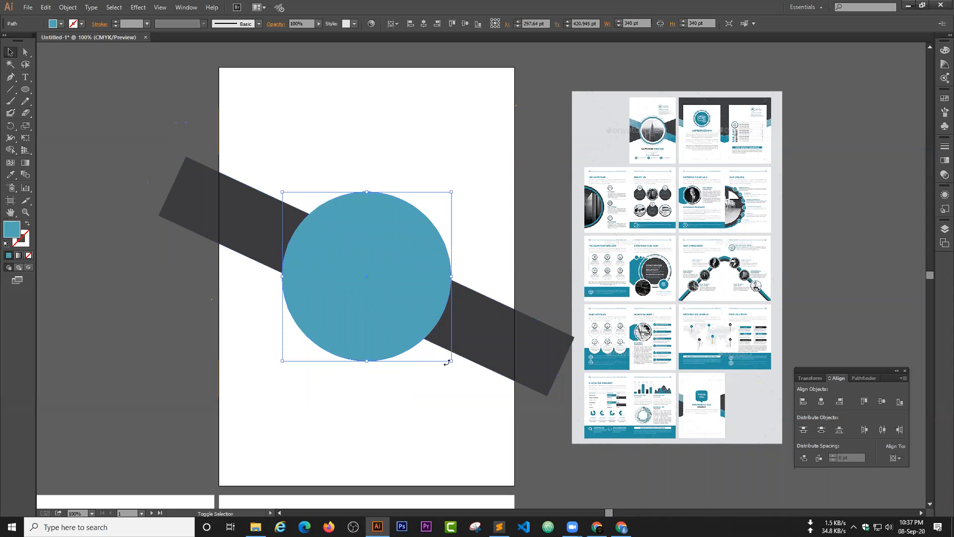
pyautogui.moveTo(451, 361); pyautogui.dragTo(405, 315)
pyautogui.moveTo(368, 273); pyautogui.dragTo(265, 192)
pyautogui.moveTo(265, 193); pyautogui.dragTo(467, 359)
pyautogui.click(527, 266)
pyautogui.moveTo(530, 284); pyautogui.dragTo(516, 270)
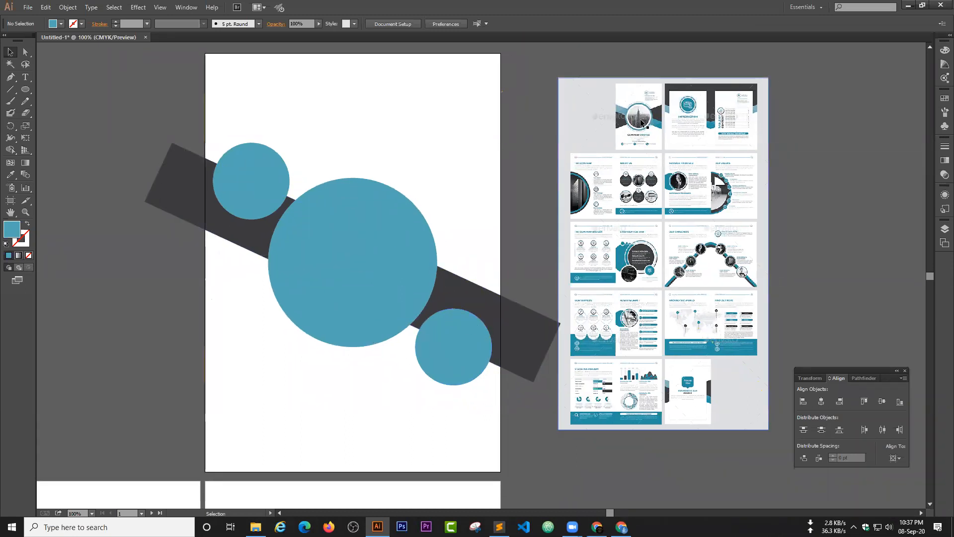
# Add a concentric 140 pt copy inside the lower small circle and turn the outer circle into a teal outline without fill
pyautogui.click(451, 328)
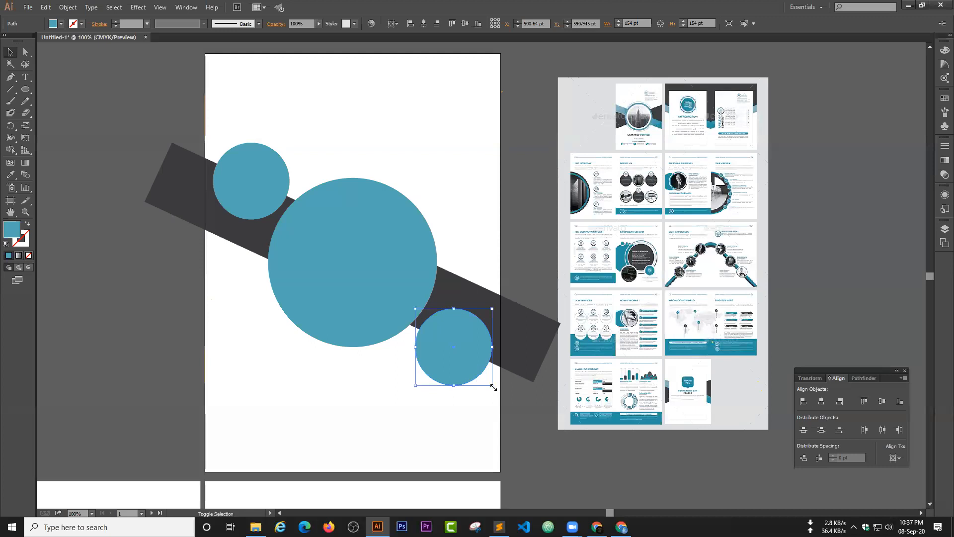
pyautogui.moveTo(492, 385); pyautogui.dragTo(489, 382)
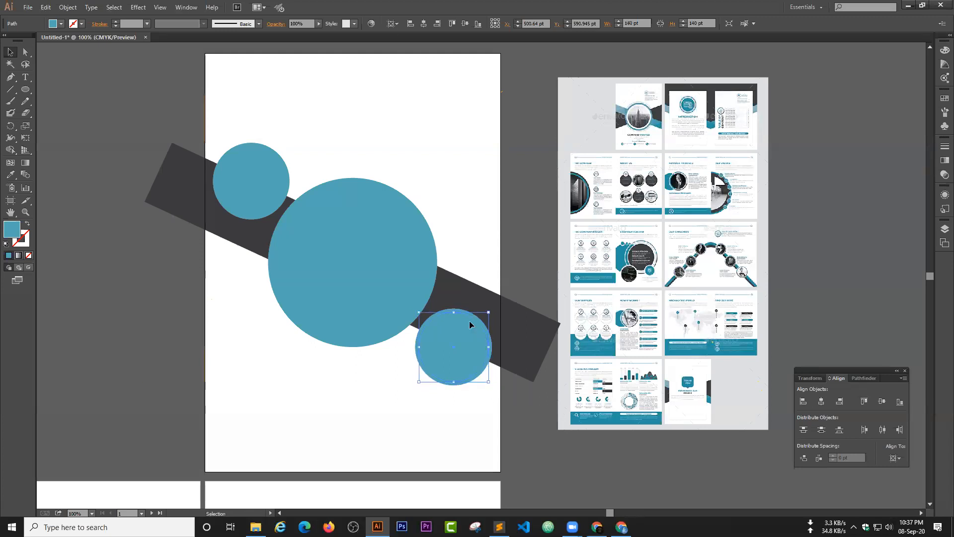
pyautogui.click(27, 223)
pyautogui.click(83, 340)
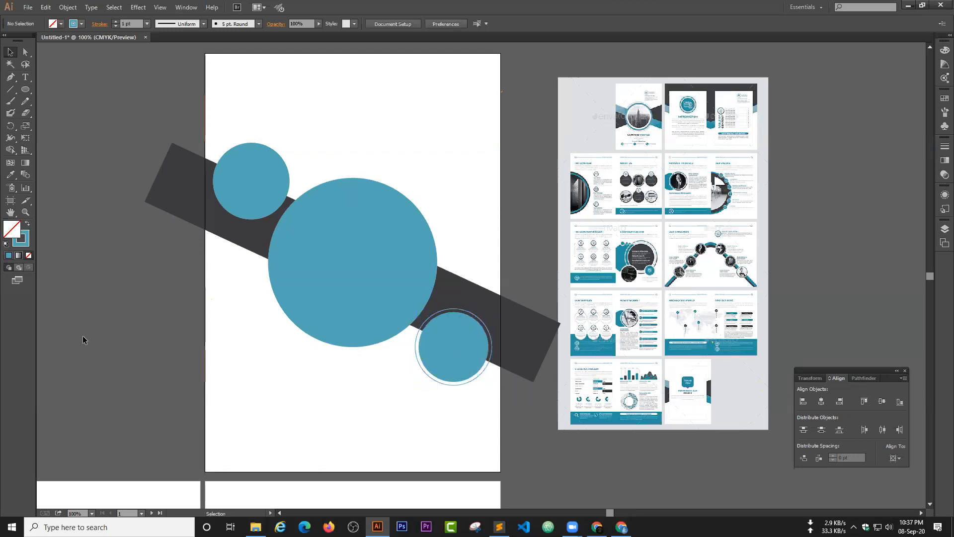
# Add a concentric 140 pt copy inside the upper small circle and turn its outer circle into an unfilled teal outline
pyautogui.click(245, 181)
pyautogui.press('a')
pyautogui.press('ctrl')
pyautogui.moveTo(290, 221); pyautogui.dragTo(286, 216)
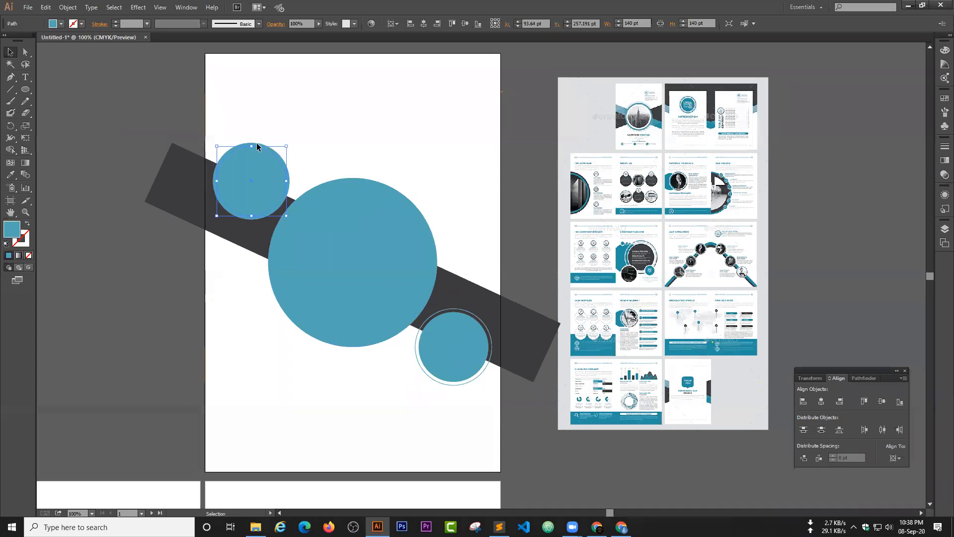
pyautogui.click(26, 224)
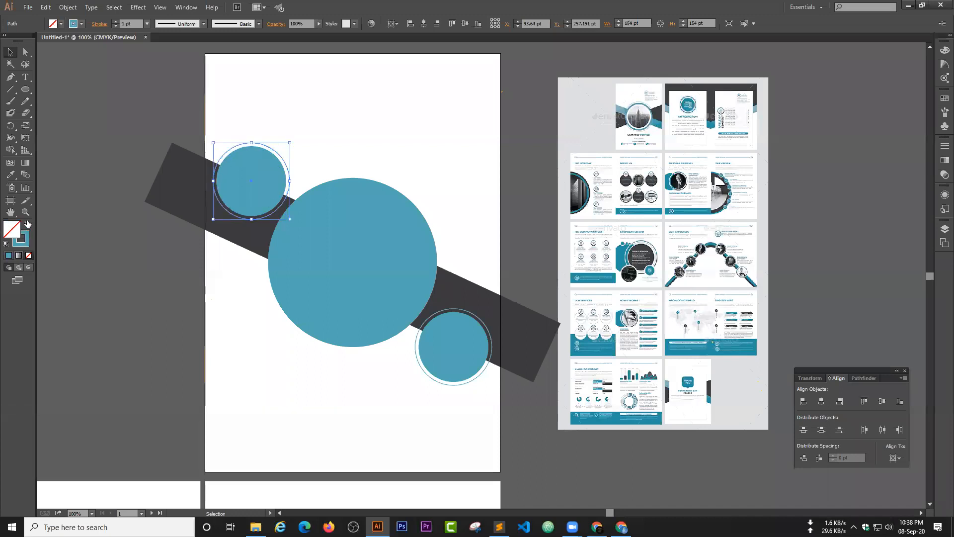
pyautogui.click(111, 219)
# Stack two smaller concentric copies on the large teal circle, one 312 pt and one about 280 pt in diameter
pyautogui.click(365, 269)
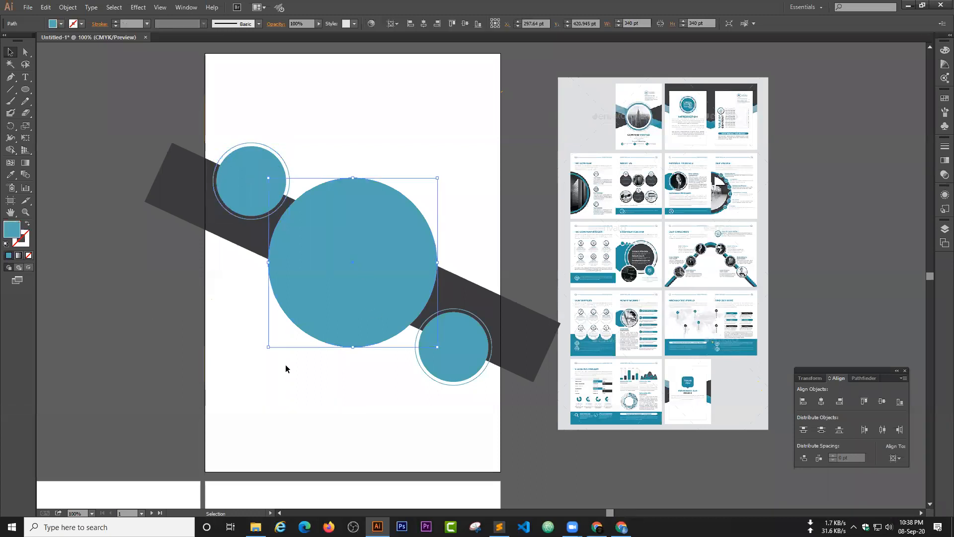
pyautogui.press('a')
pyautogui.press('v')
pyautogui.moveTo(438, 347); pyautogui.dragTo(436, 341)
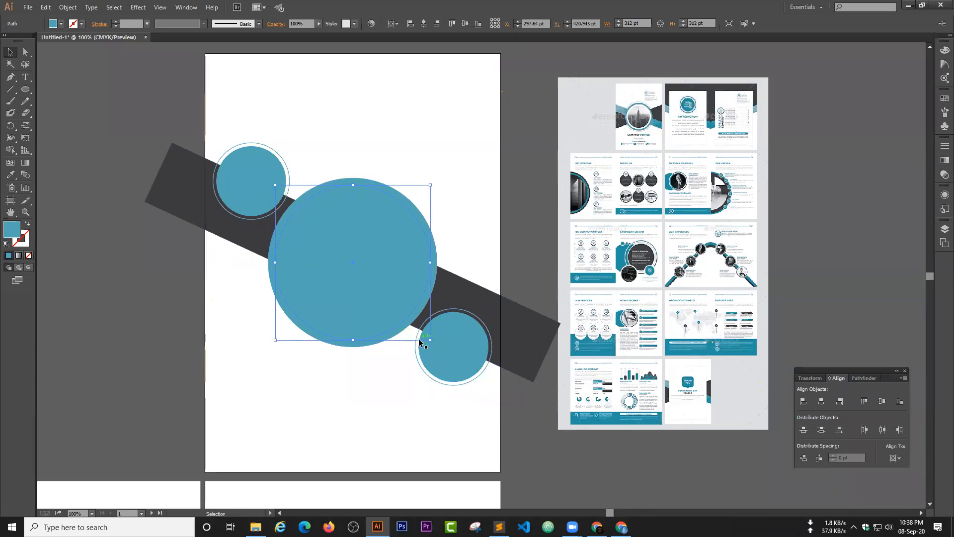
pyautogui.hotkey('ctrl', 'c')
pyautogui.hotkey('ctrl', 'f')
pyautogui.moveTo(431, 341); pyautogui.dragTo(423, 329)
# Remove the ring-shaped area between the large circle's outer edge band and its inner disc with the Shape Builder tool
pyautogui.hotkey('ctrl', '+')
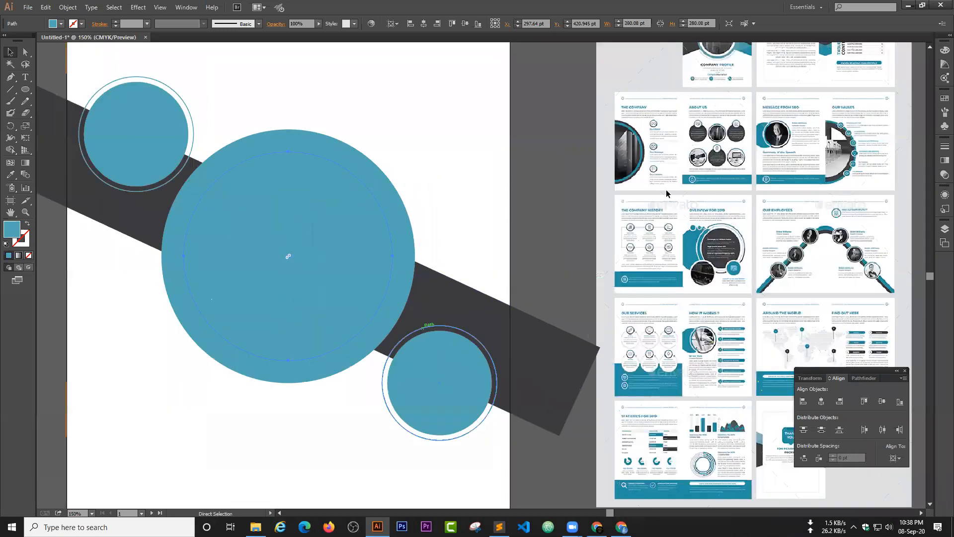
pyautogui.hotkey('ctrl', '+')
pyautogui.moveTo(677, 190); pyautogui.dragTo(580, 173)
pyautogui.moveTo(379, 206); pyautogui.dragTo(379, 207)
pyautogui.click(10, 149)
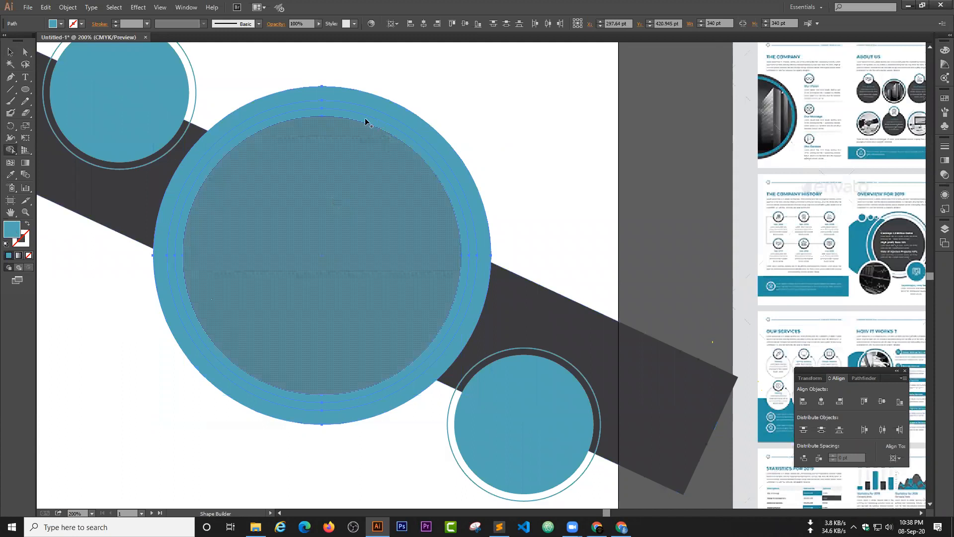
pyautogui.click(361, 108)
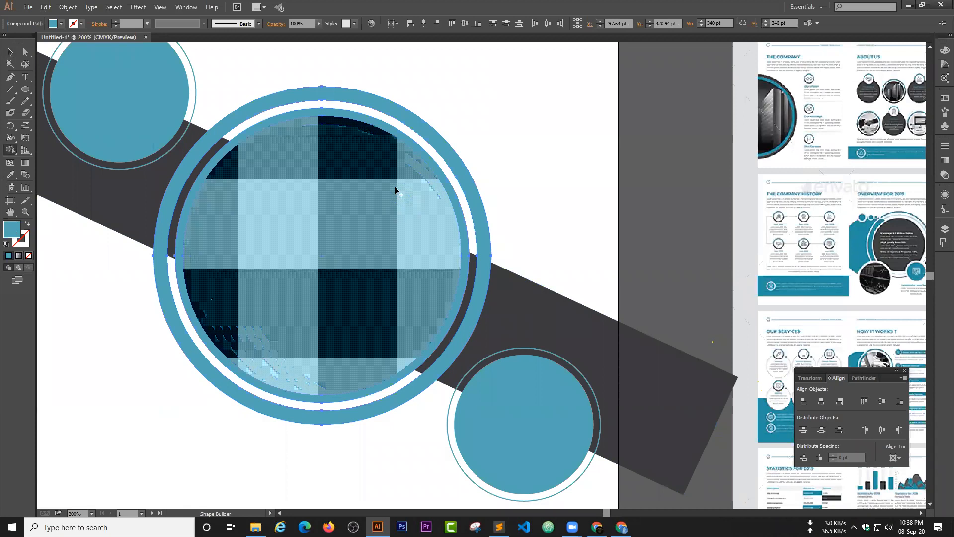
pyautogui.click(11, 53)
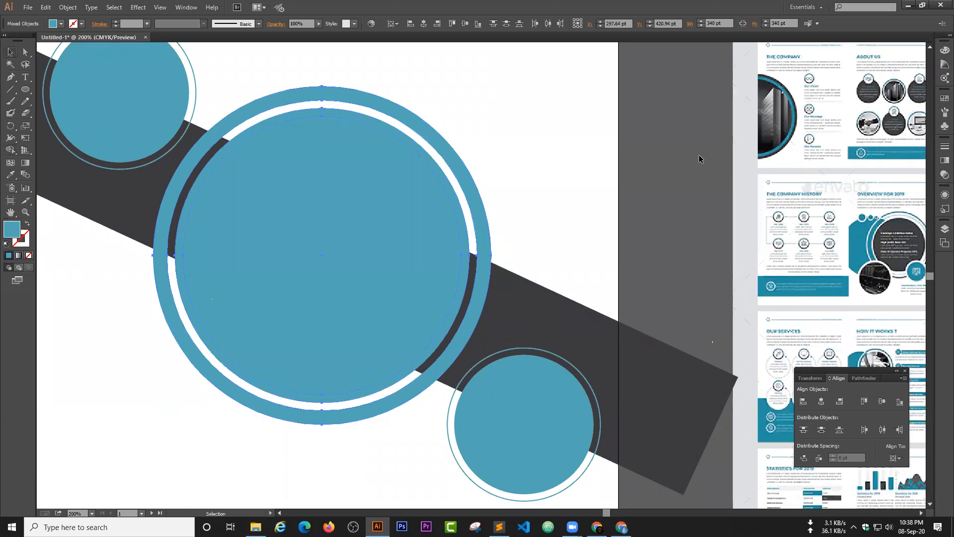
pyautogui.click(637, 212)
pyautogui.hotkey('ctrl', '-')
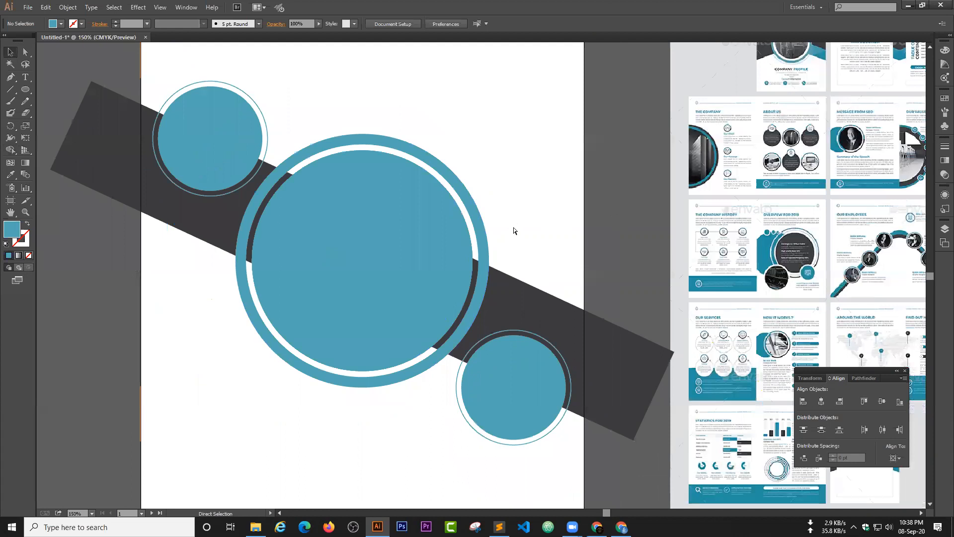
pyautogui.hotkey('ctrl', '-')
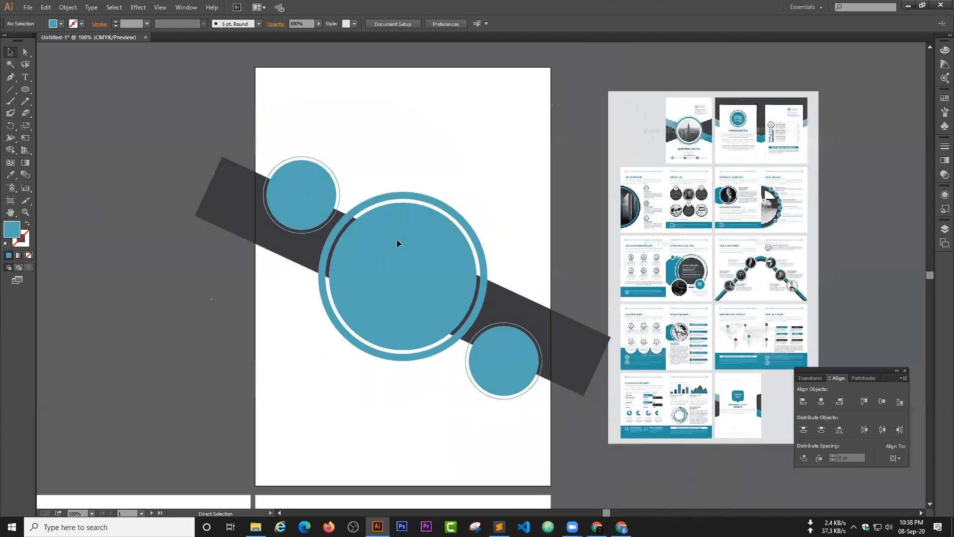
# Switch to Chrome, search Google Images for "corporate images", and copy the photo of a hand writing over charts
pyautogui.hotkey('ctrl', '+')
pyautogui.click(440, 249)
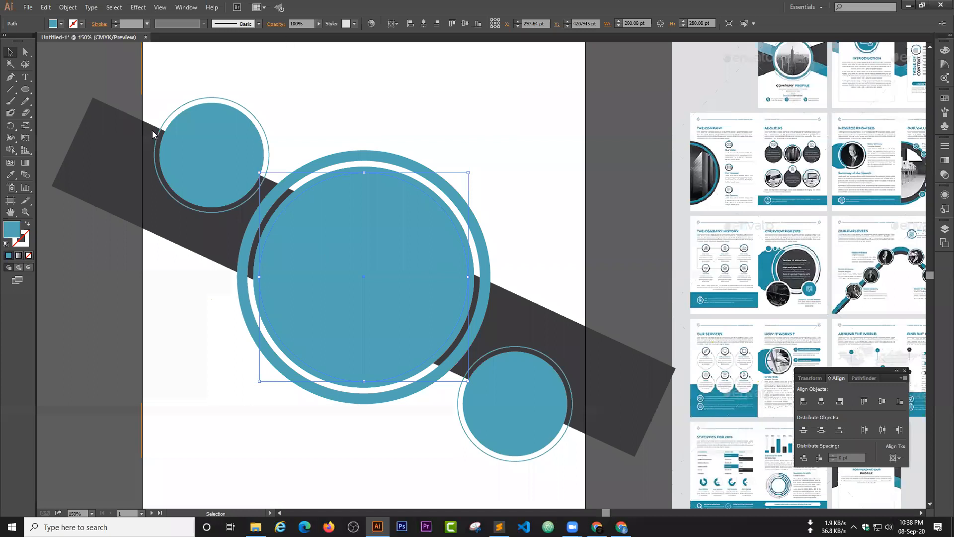
pyautogui.hotkey('alt', 'Tab')
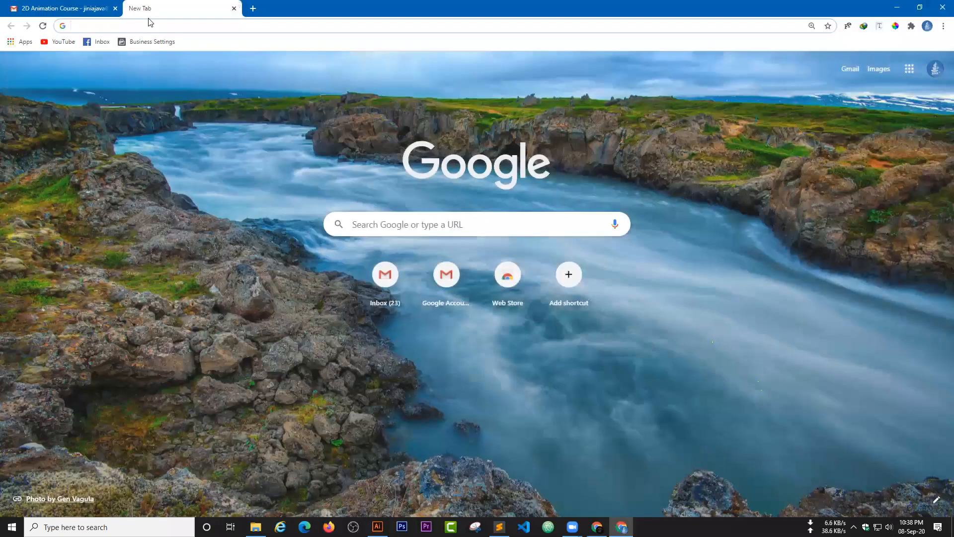
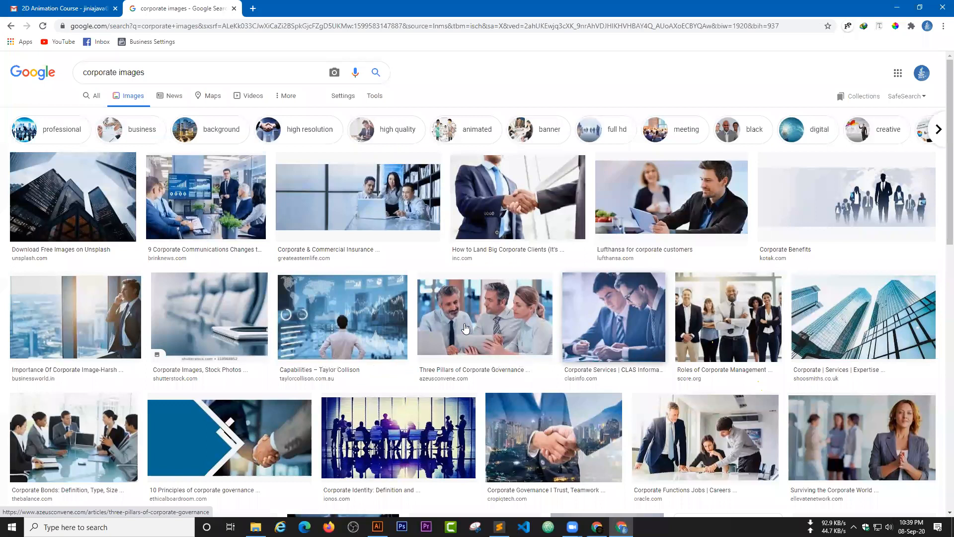
pyautogui.scroll(-2, 366, 262)
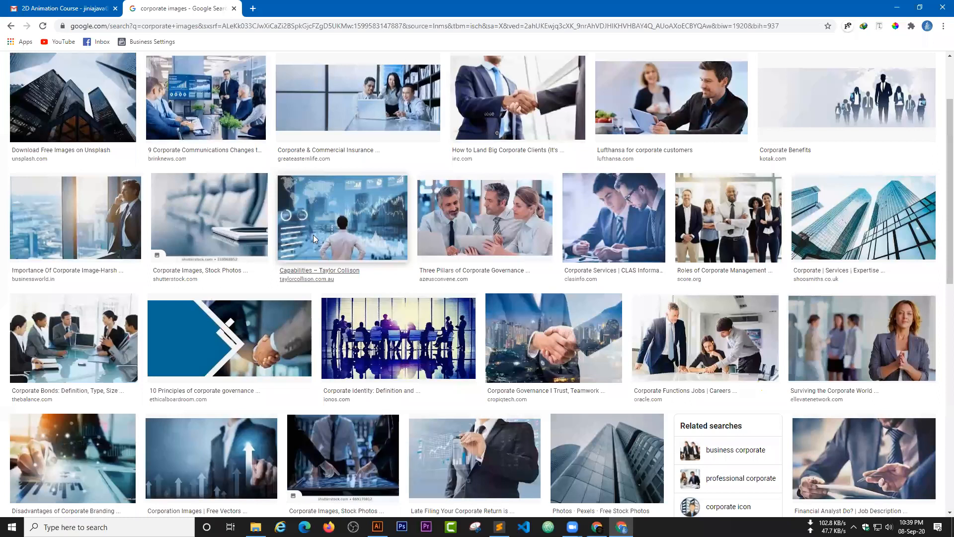
pyautogui.scroll(-2, 791, 350)
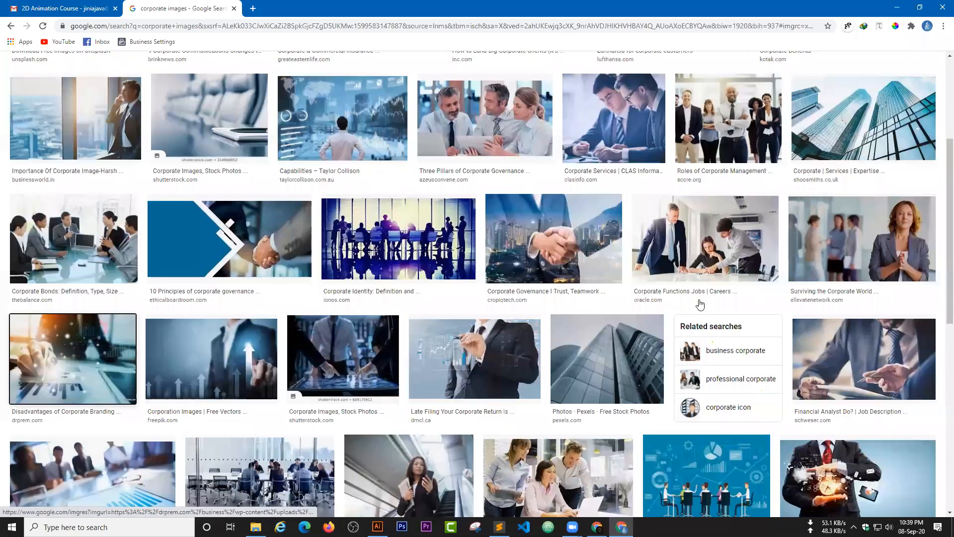
pyautogui.hotkey('alt', 'Tab')
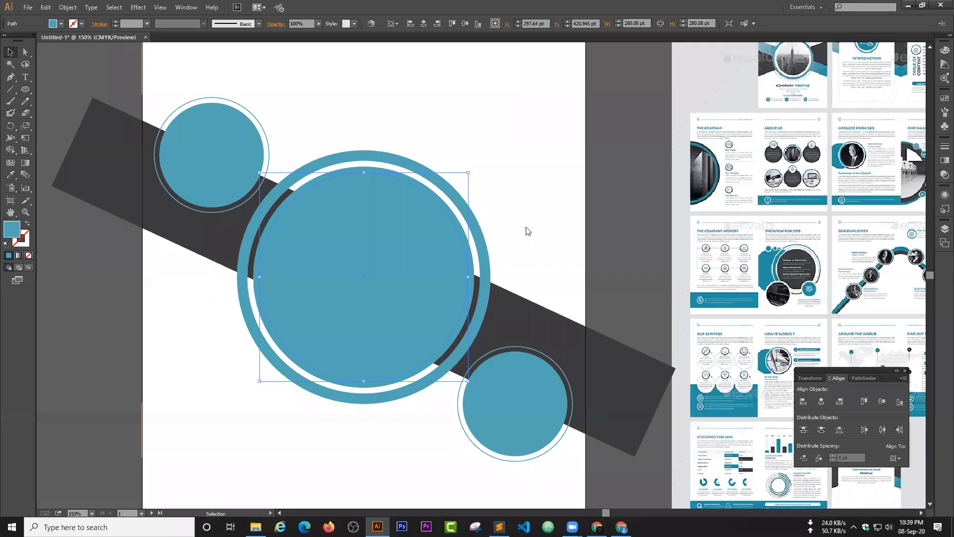
# Paste the copied photo onto the cover in Illustrator and send it backward until it lies behind the innermost large circle
pyautogui.hotkey('ctrl', 'v')
pyautogui.rightClick(475, 175)
pyautogui.moveTo(517, 231)
pyautogui.rightClick(431, 199)
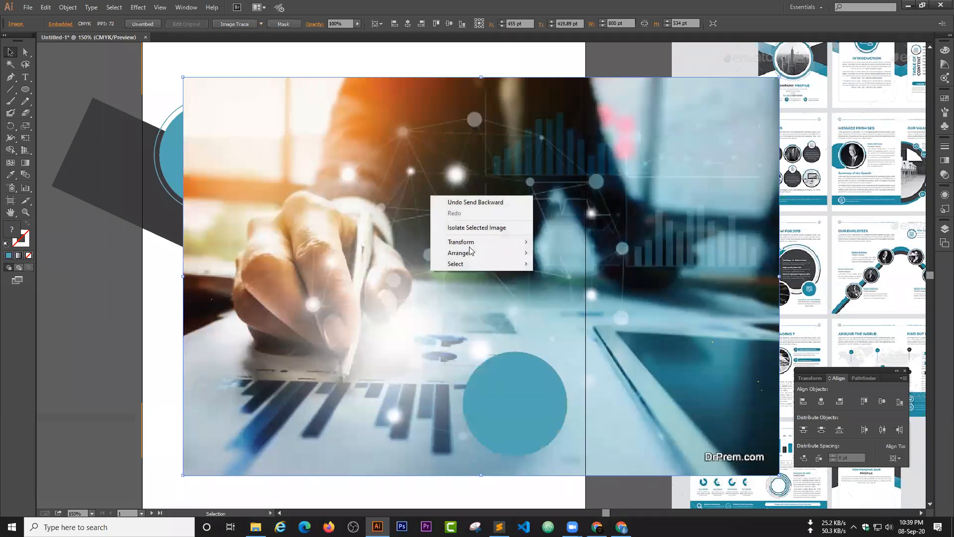
pyautogui.moveTo(477, 252)
pyautogui.click(542, 274)
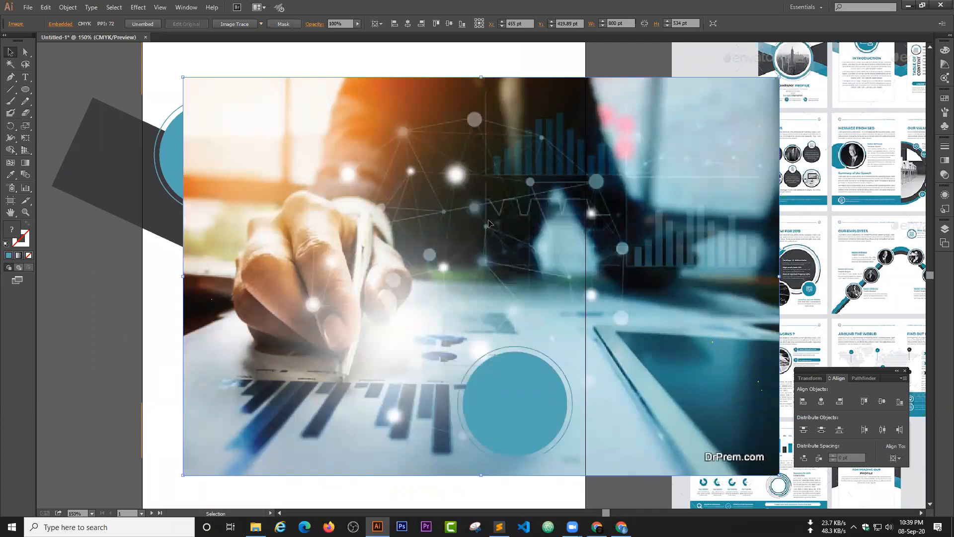
pyautogui.hotkey('ctrl', '[')
pyautogui.hotkey('ctrl', '[')
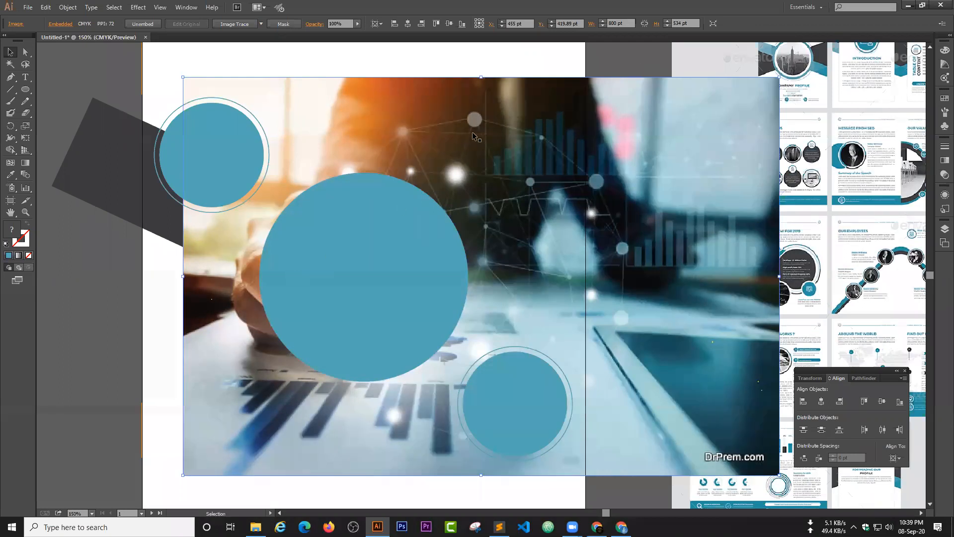
# Clip the photo to the innermost large circle with a clipping mask
pyautogui.keyDown('shift'); pyautogui.click(435, 265); pyautogui.keyUp('shift')
pyautogui.rightClick(405, 203)
pyautogui.click(432, 258)
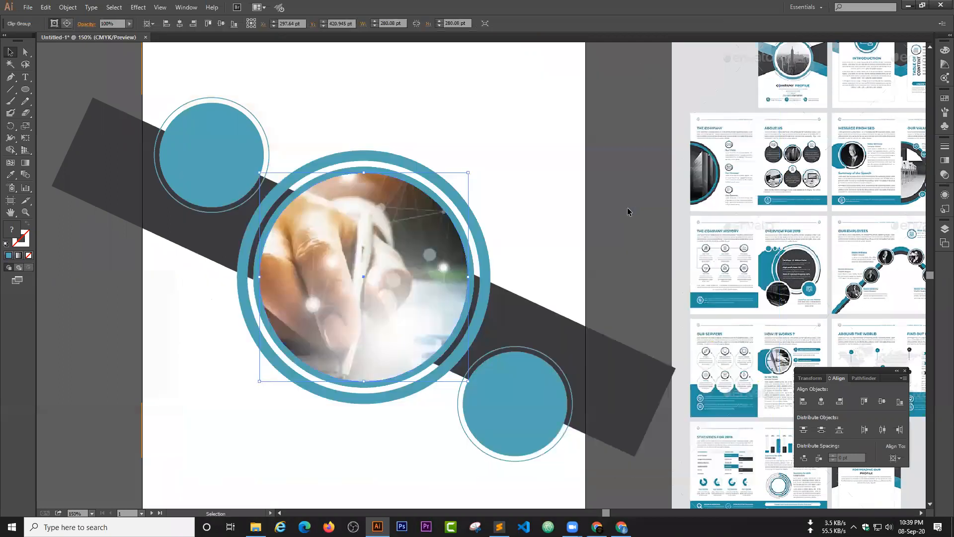
pyautogui.click(512, 214)
pyautogui.moveTo(512, 214); pyautogui.dragTo(515, 203)
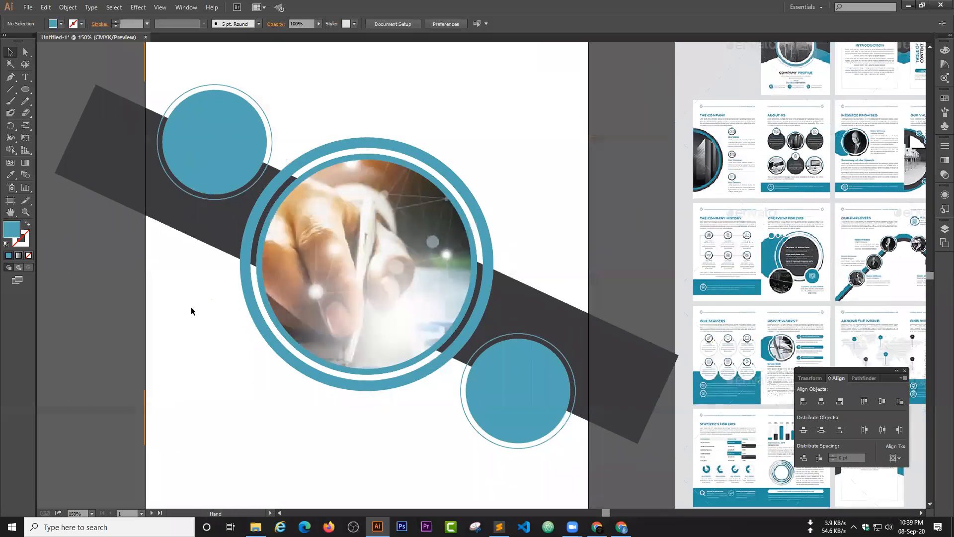
pyautogui.moveTo(207, 155); pyautogui.dragTo(107, 249)
pyautogui.click(129, 295)
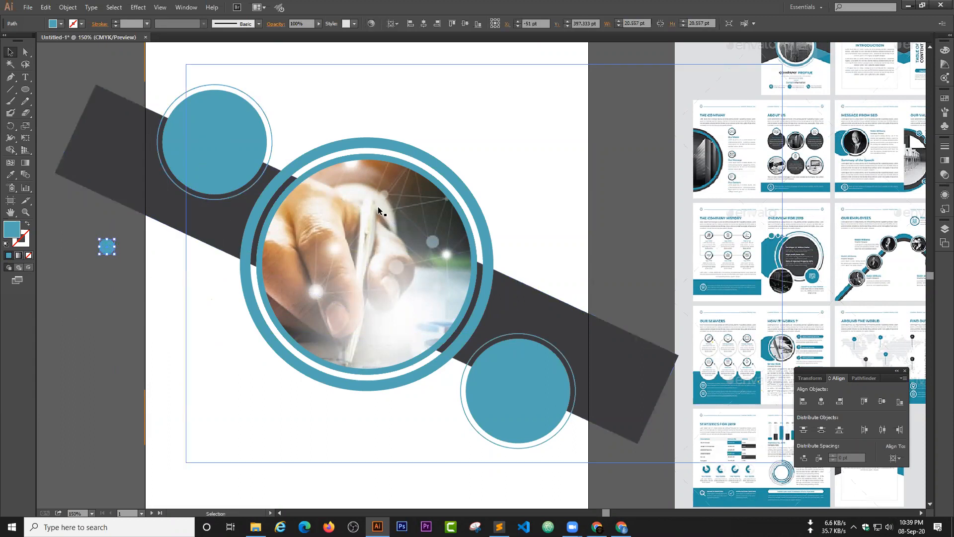
pyautogui.click(376, 139)
pyautogui.click(106, 243)
pyautogui.press('Delete')
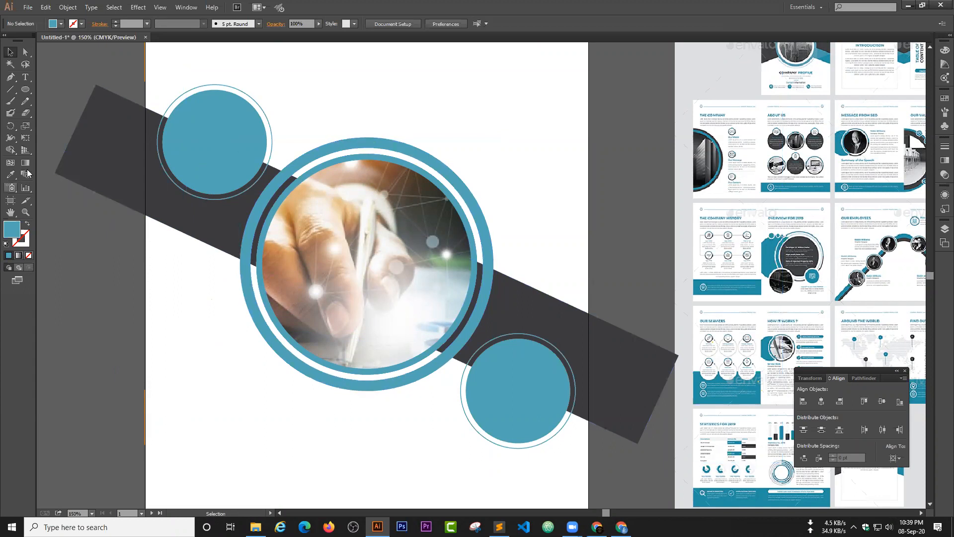
# Draw a thin teal bar about 411 by 3 pt above the cover and repeat it into an evenly spaced row of four
pyautogui.hotkey('ctrl', '-')
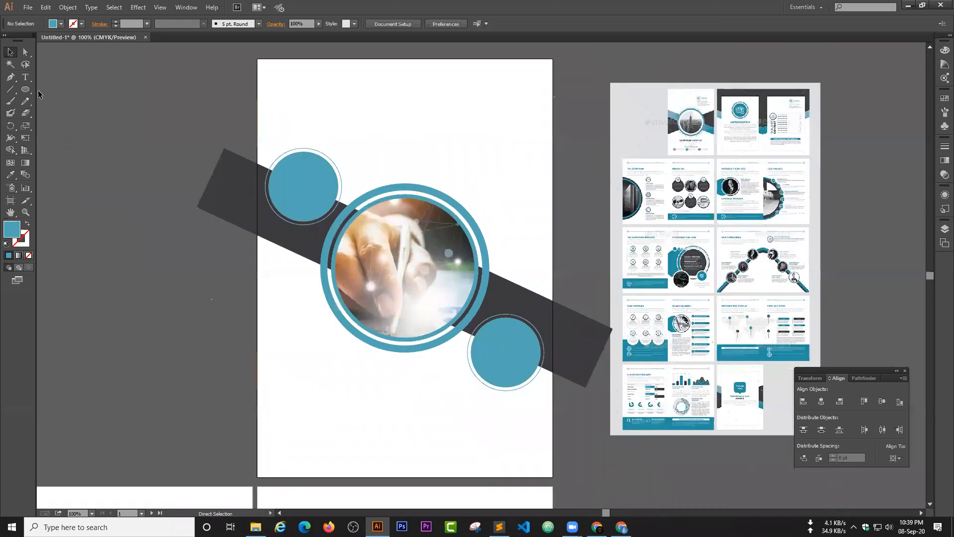
pyautogui.hotkey('ctrl', '-')
pyautogui.click(96, 93)
pyautogui.moveTo(137, 119); pyautogui.dragTo(653, 122)
pyautogui.press('v')
pyautogui.click(537, 98)
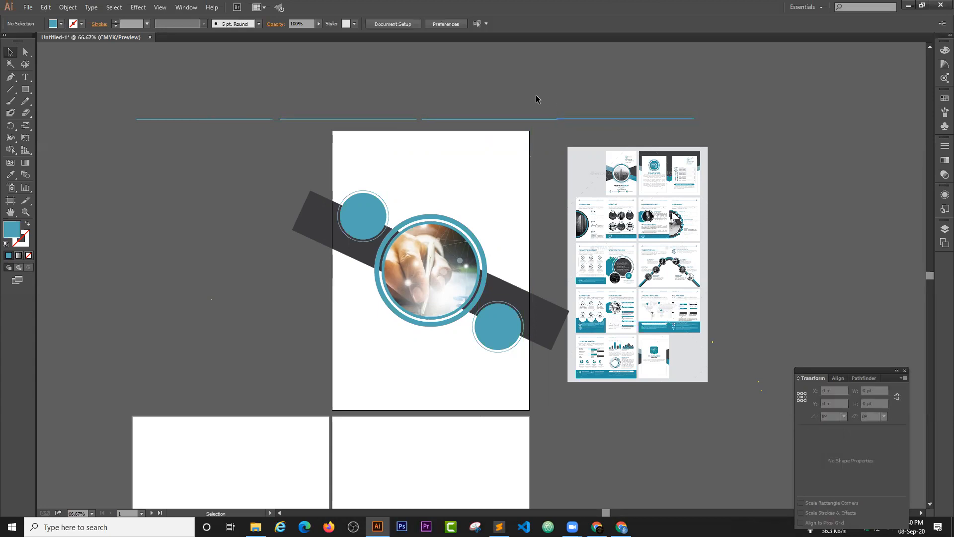
pyautogui.moveTo(592, 121); pyautogui.dragTo(595, 121)
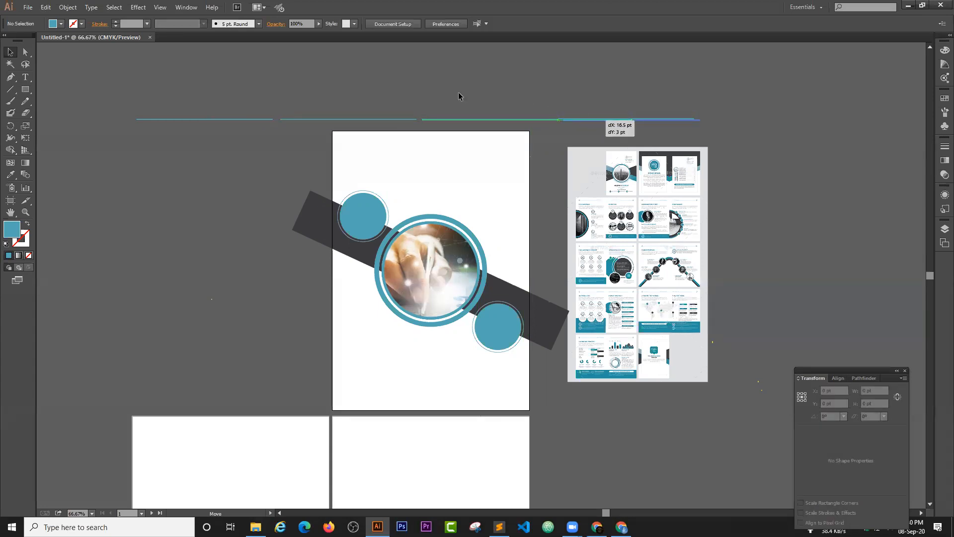
# Save the row of four thin teal bars as a new art brush named b6c15
pyautogui.moveTo(188, 110); pyautogui.dragTo(597, 127)
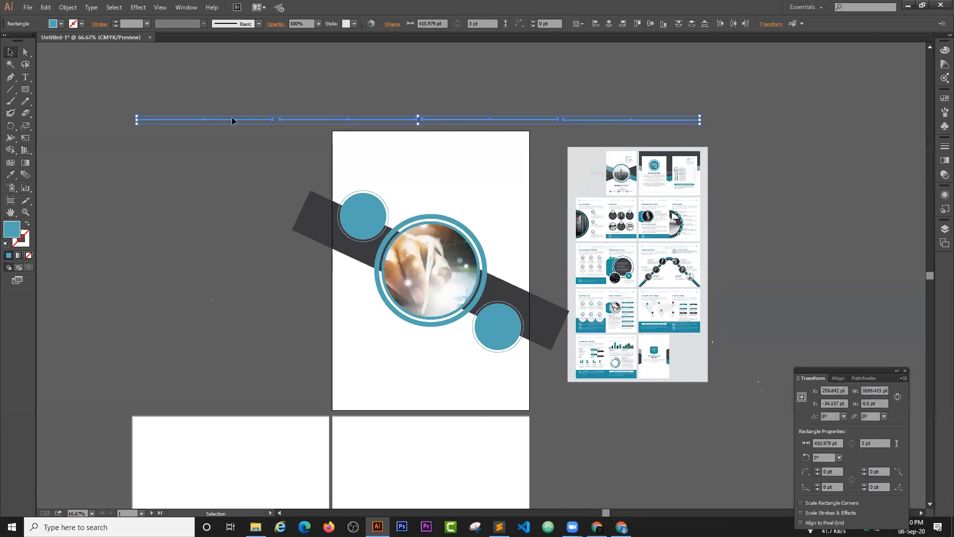
pyautogui.click(137, 8)
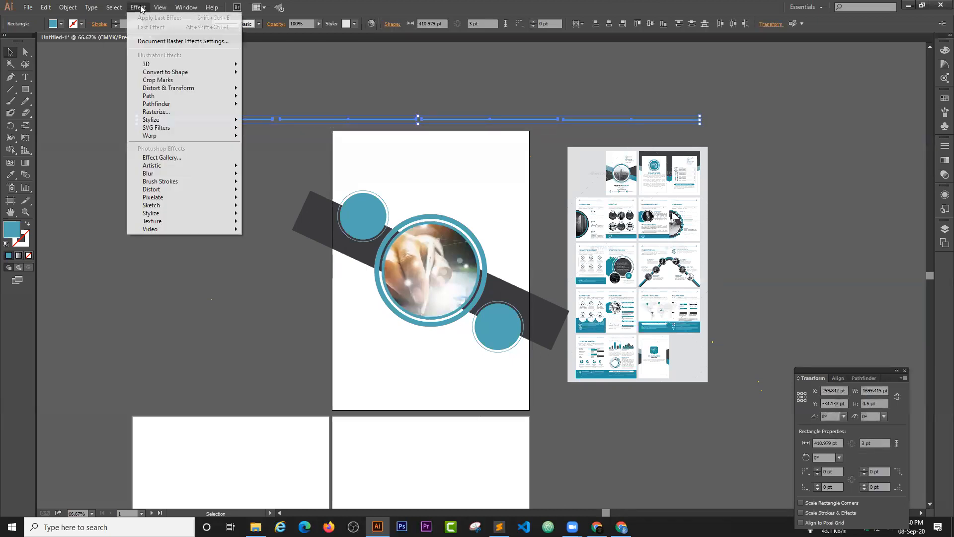
pyautogui.moveTo(181, 11)
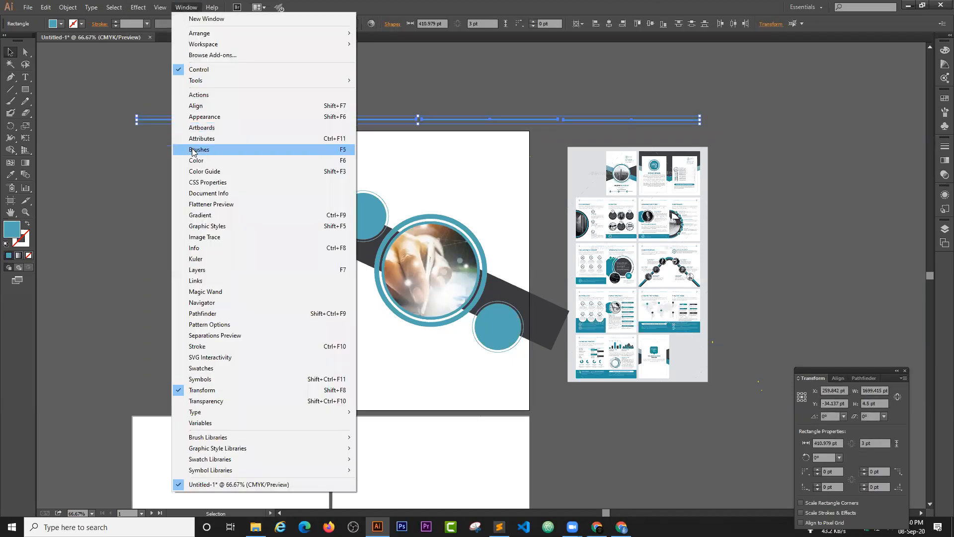
pyautogui.click(231, 150)
pyautogui.click(880, 125)
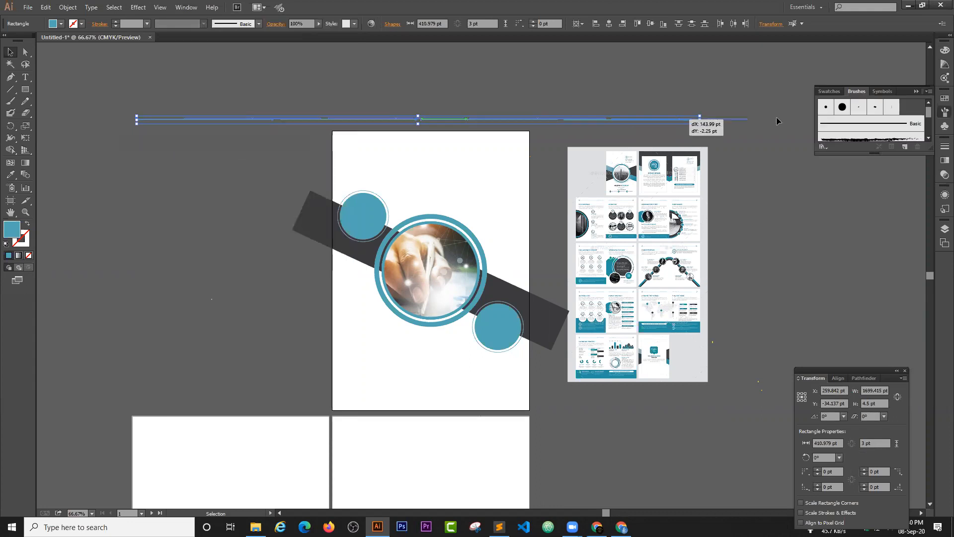
pyautogui.moveTo(882, 124); pyautogui.dragTo(883, 125)
pyautogui.click(427, 288)
pyautogui.click(465, 333)
pyautogui.write('b6c15')
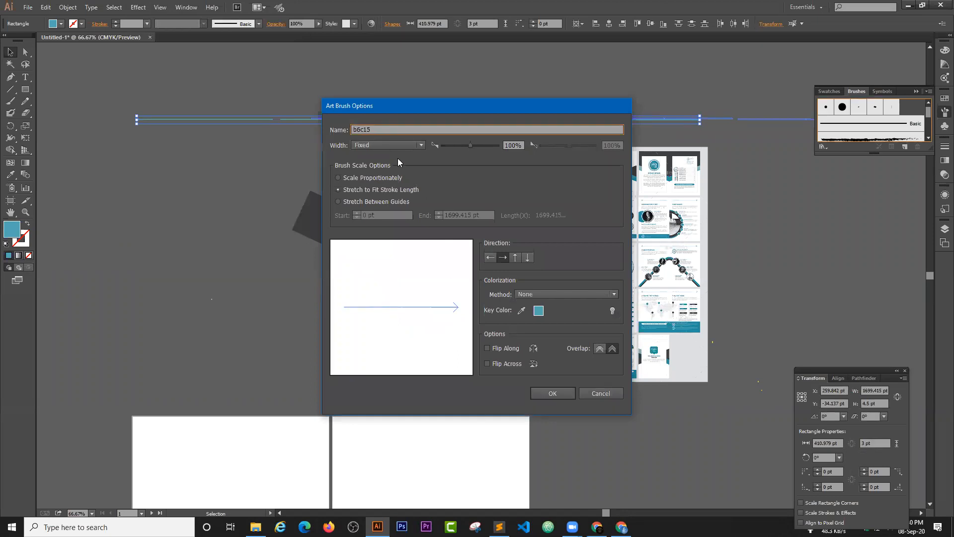
pyautogui.click(552, 394)
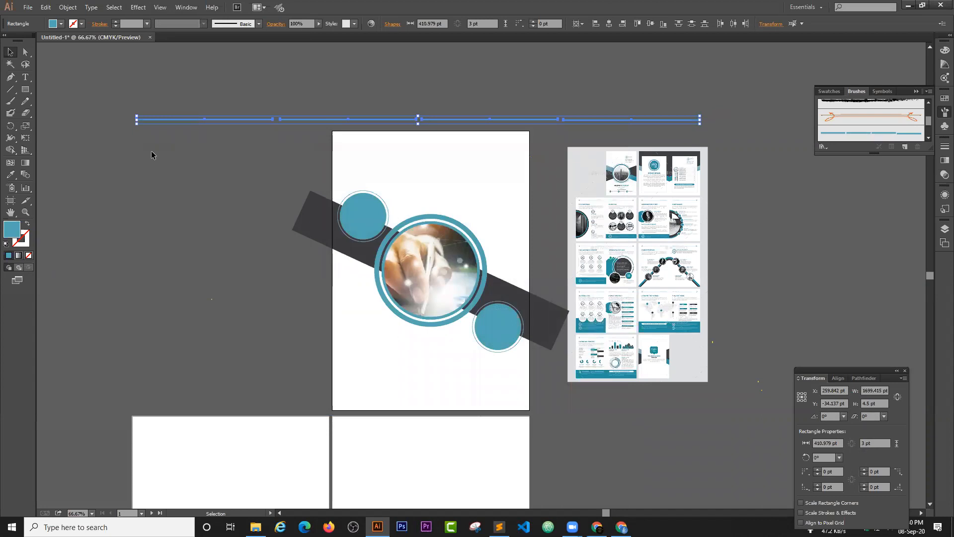
# Try the b6c15 brush of thin bars as the outline of the teal ring around the cover photo
pyautogui.hotkey('ctrl', '1')
pyautogui.hotkey('ctrl', '=')
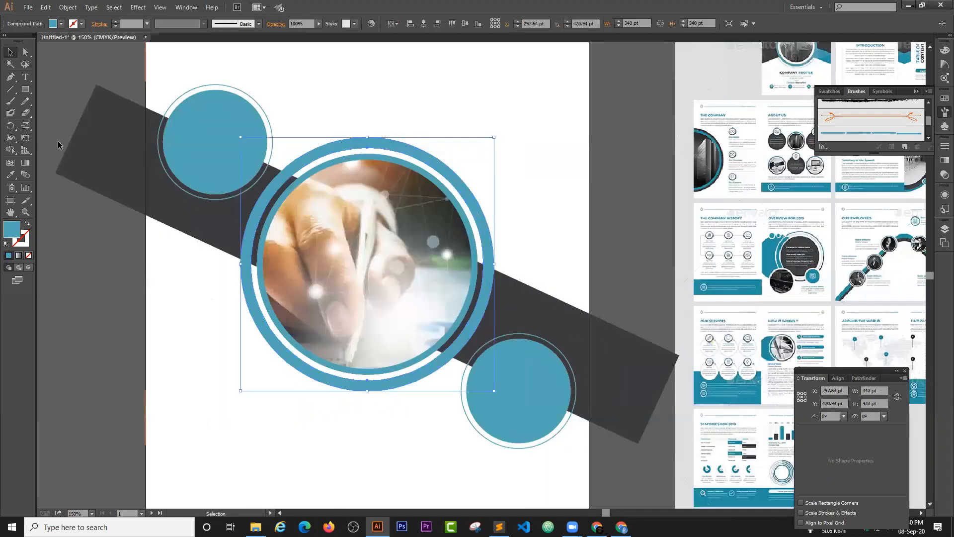
pyautogui.click(26, 225)
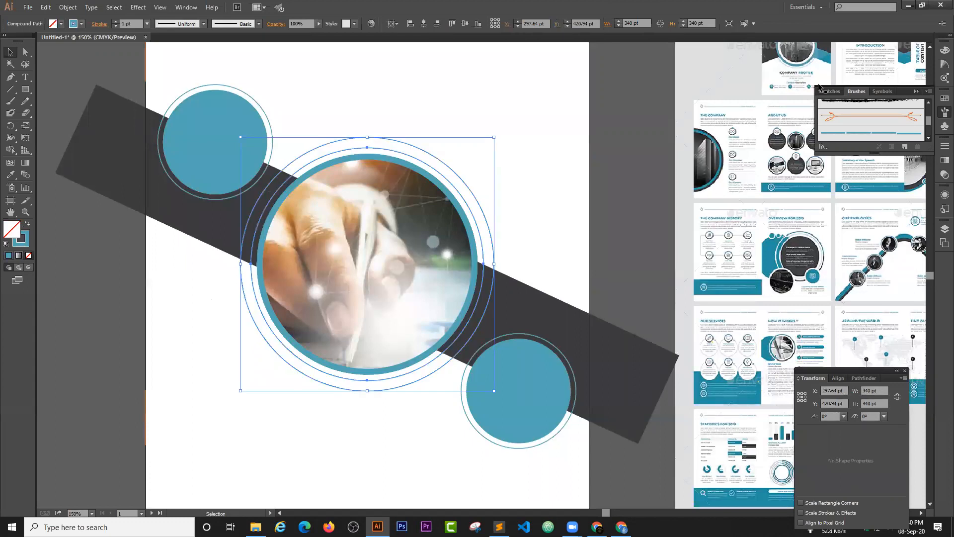
pyautogui.click(837, 132)
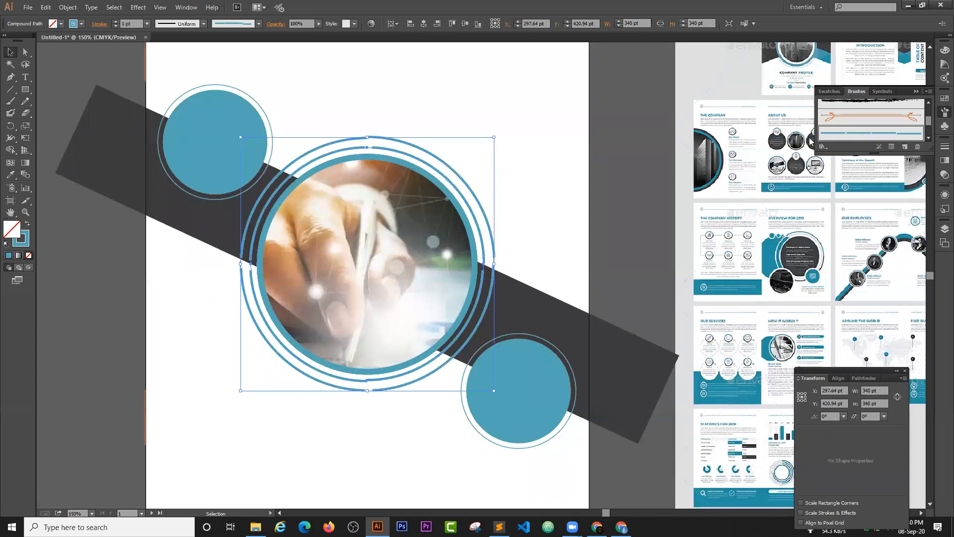
pyautogui.click(637, 196)
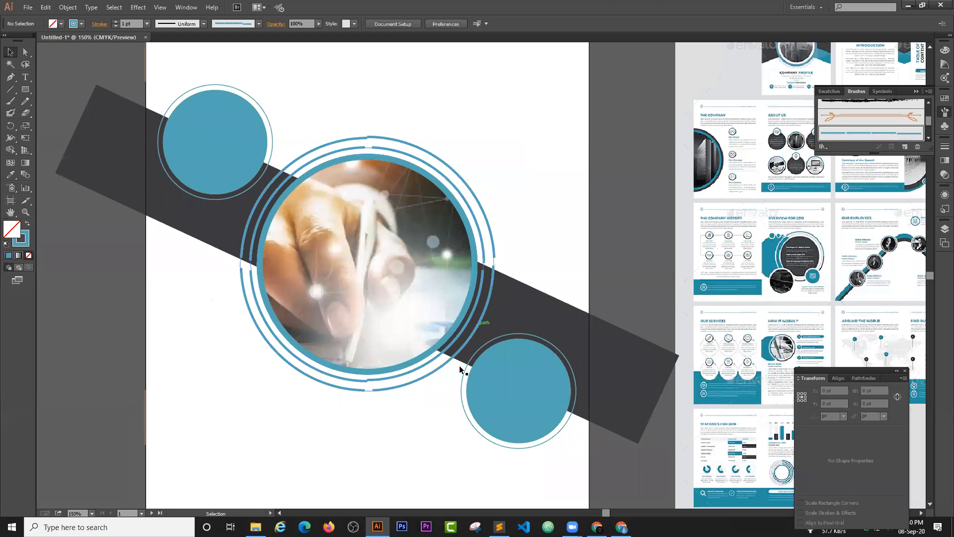
pyautogui.click(436, 159)
pyautogui.press('a')
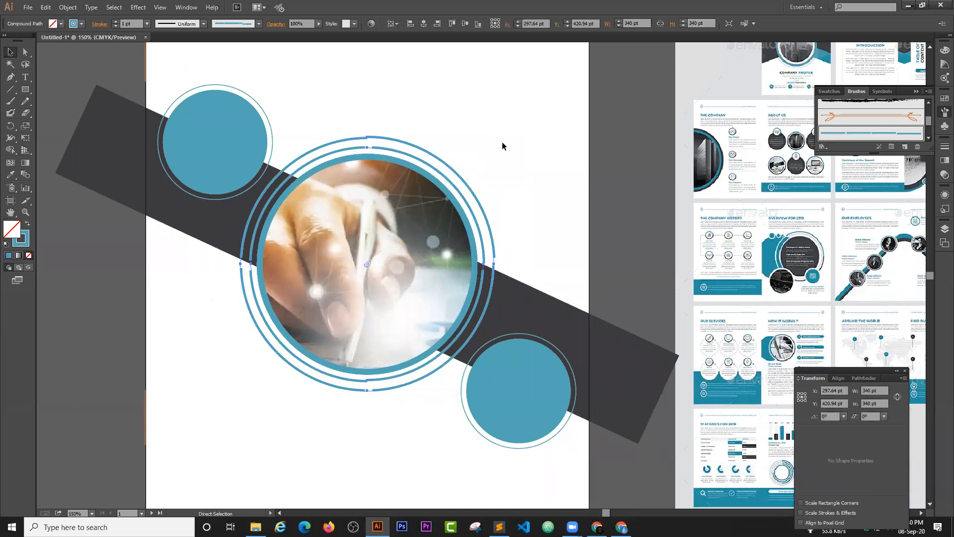
pyautogui.press('v')
pyautogui.hotkey('shift', 'x')
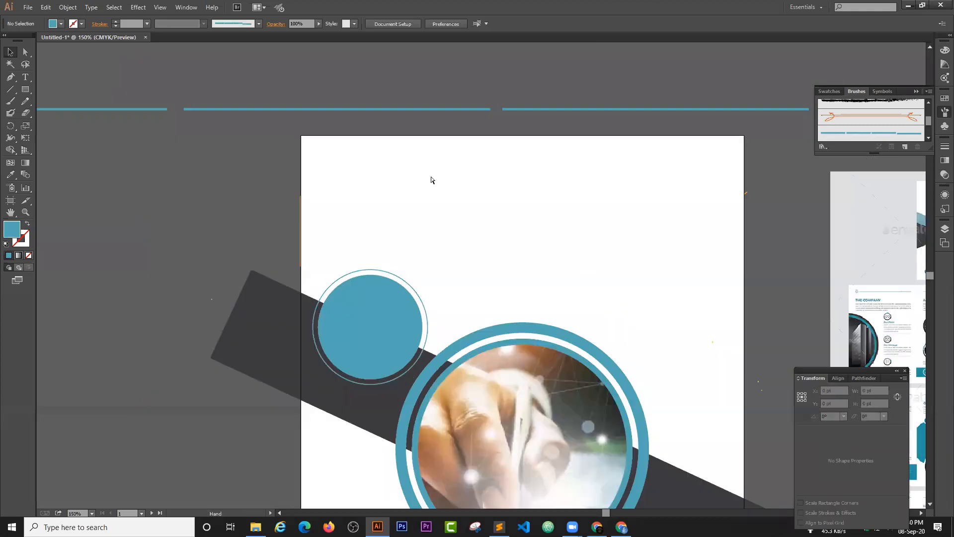
# Delete the row of four thin teal bars above the cover
pyautogui.hotkey('ctrl', '-')
pyautogui.hotkey('ctrl', '-')
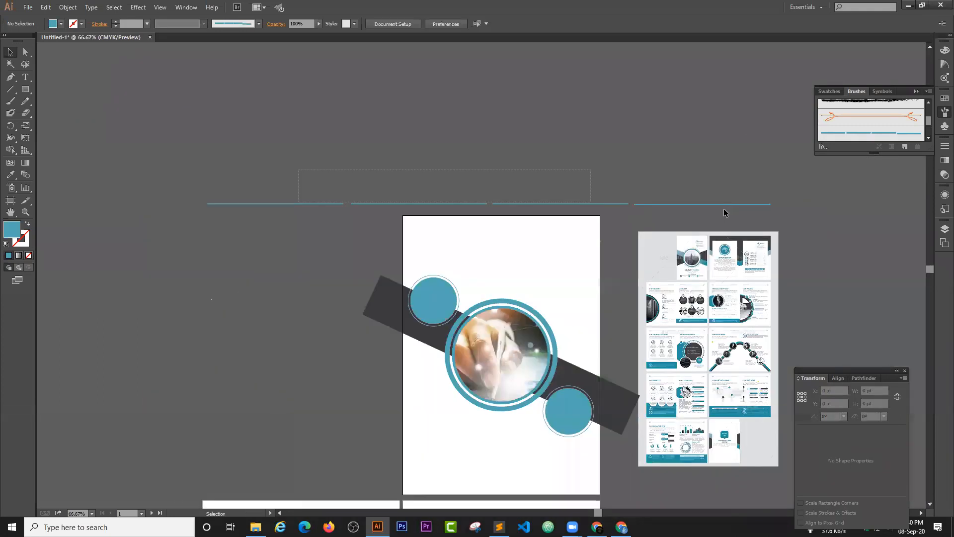
pyautogui.click(719, 203)
pyautogui.press('Delete')
pyautogui.moveTo(448, 143); pyautogui.dragTo(431, 105)
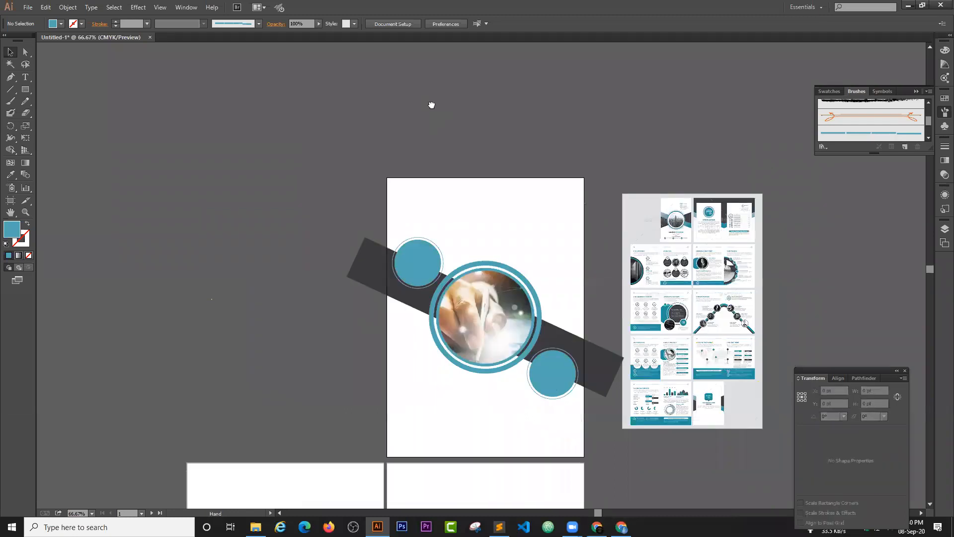
# Draw staggered 7.5 pt high teal bars above the cover, three over two, spanning about 696 by 21 pt overall
pyautogui.click(25, 89)
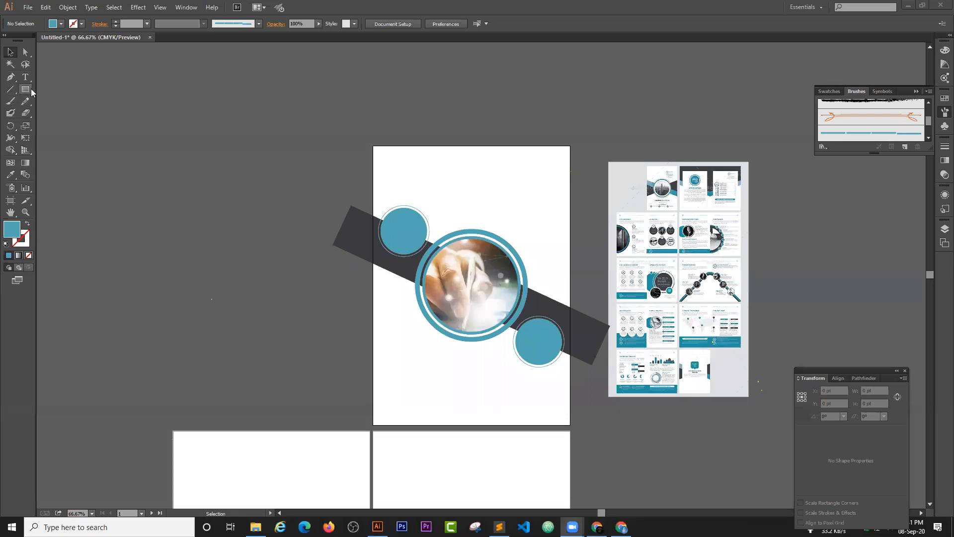
pyautogui.moveTo(175, 96)
pyautogui.mouseDown()
pyautogui.moveTo(461, 97)
pyautogui.moveTo(276, 104)
pyautogui.moveTo(858, 122)
pyautogui.mouseUp()
pyautogui.click(16, 51)
pyautogui.hotkey('ctrl', 'shift', 'a')
# Save the staggered teal bars as a new art brush with the default options
pyautogui.click(290, 108)
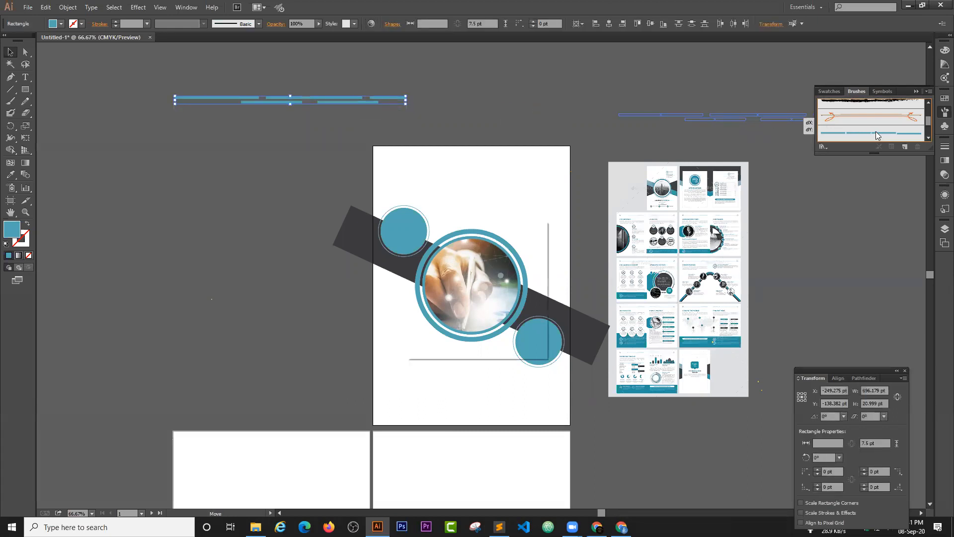
pyautogui.click(461, 333)
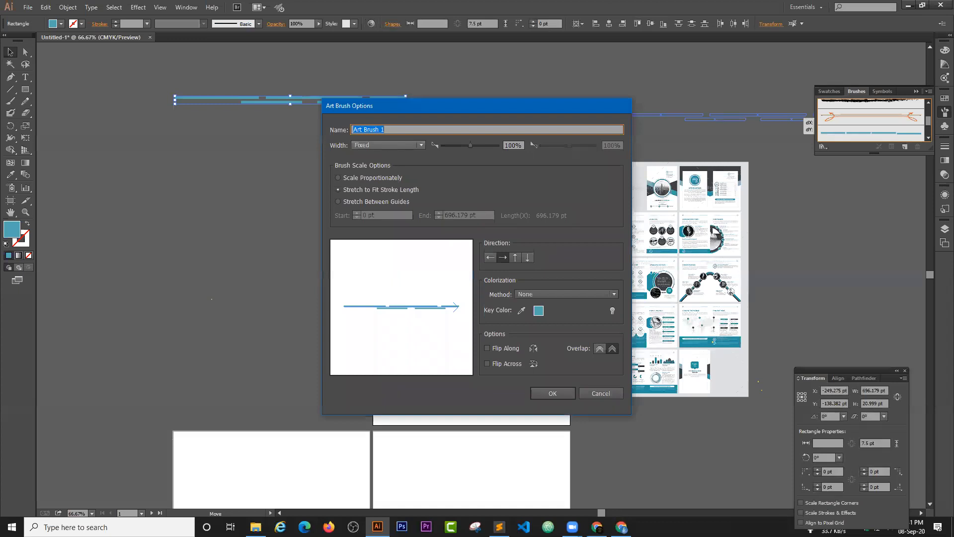
pyautogui.click(552, 394)
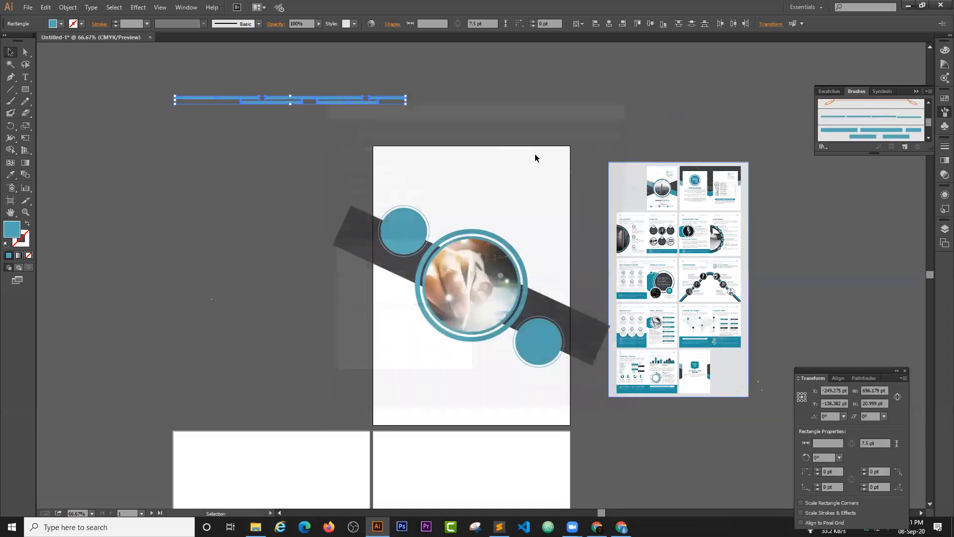
# Swap the teal fill of the ring around the photo to its stroke and apply the staggered-bar art brush
pyautogui.scroll(-2, 374, 160)
pyautogui.hotkey('ctrl', '1')
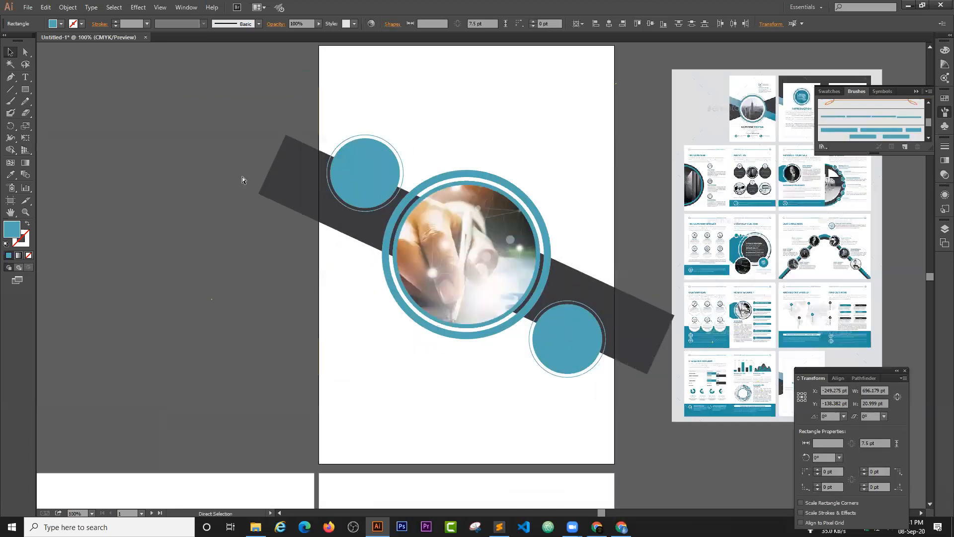
pyautogui.press('v')
pyautogui.hotkey('ctrl', '=')
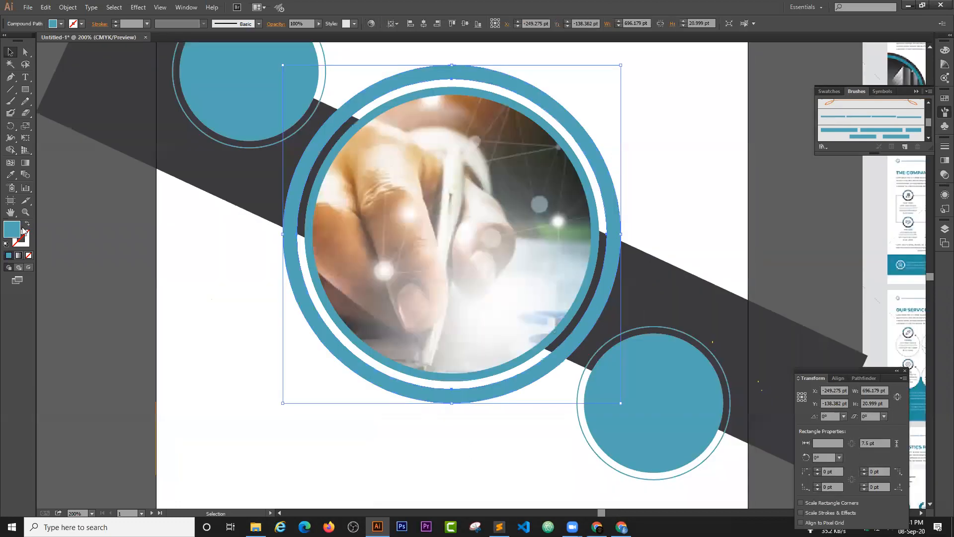
pyautogui.hotkey('shift', 'x')
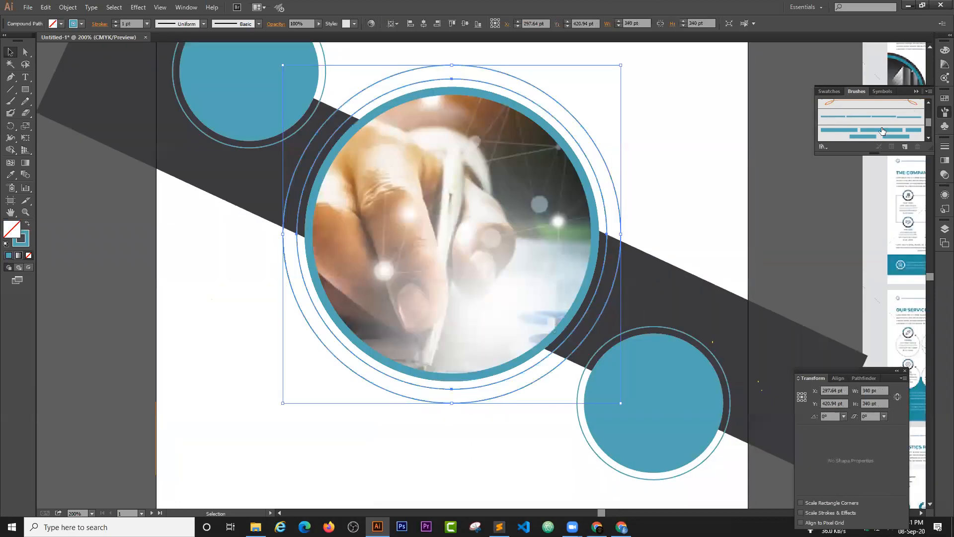
pyautogui.click(875, 133)
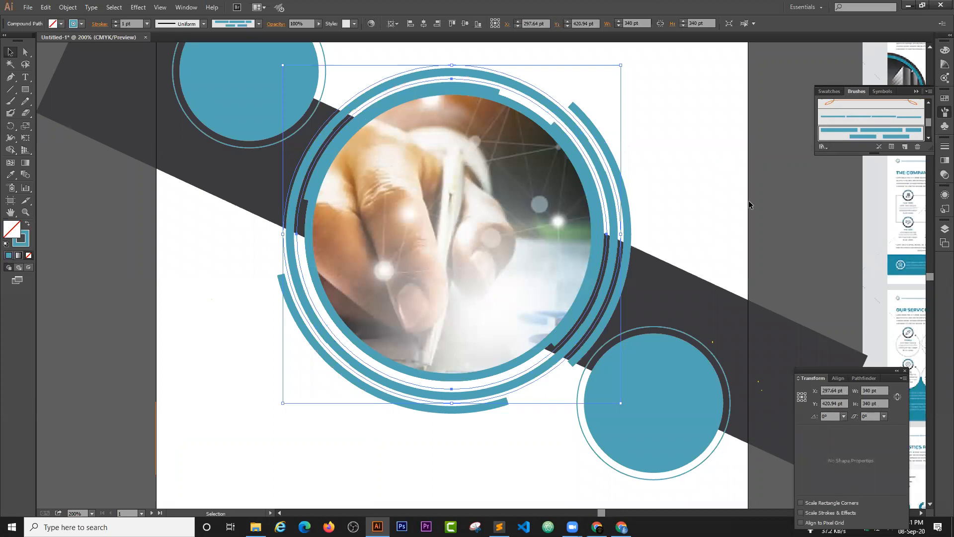
pyautogui.click(747, 255)
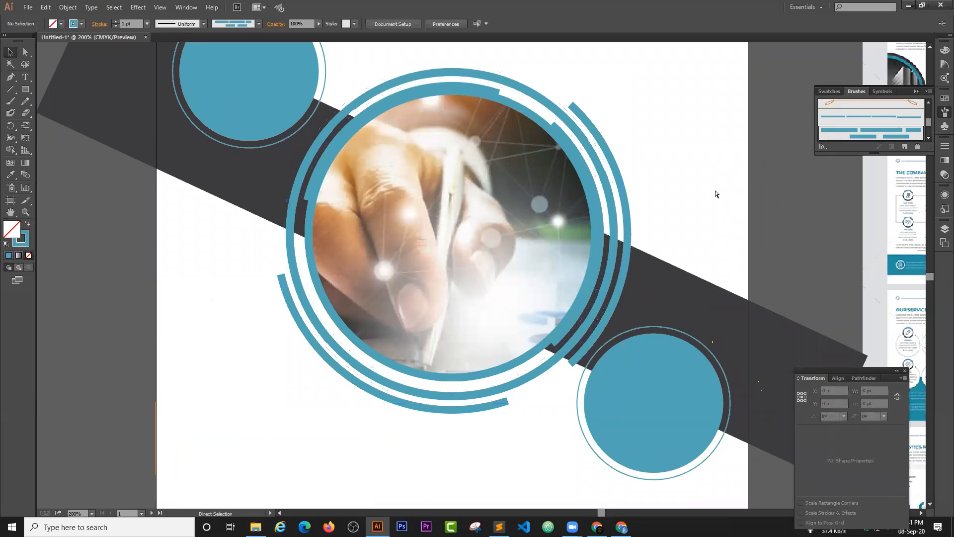
# Draw vertical lines along the cover's left and right edges, crossing the grey band where it leaves the page
pyautogui.hotkey('ctrl', '-')
pyautogui.hotkey('ctrl', '-')
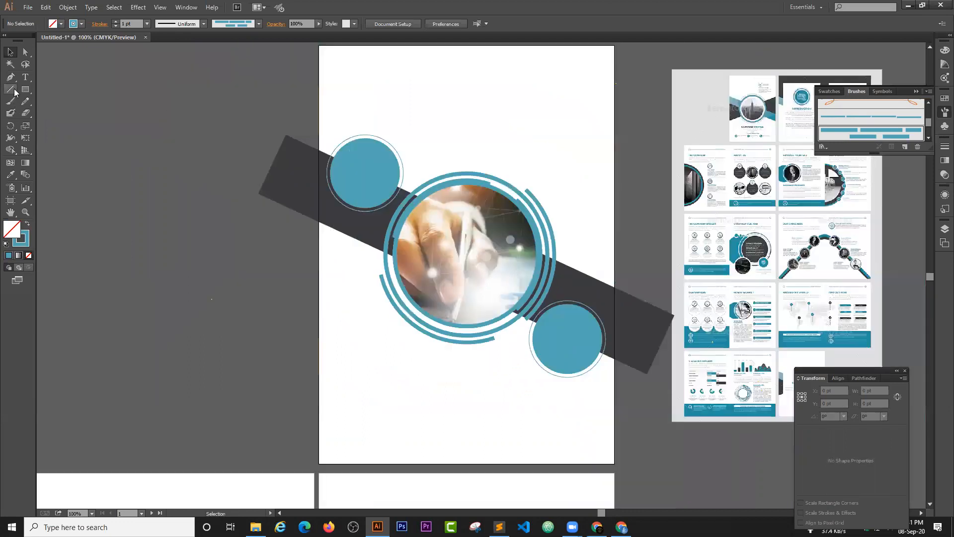
pyautogui.moveTo(318, 95); pyautogui.dragTo(319, 288)
pyautogui.moveTo(614, 169); pyautogui.dragTo(614, 403)
# Trim off the grey band's ends outside the cover with the Shape Builder tool
pyautogui.click(10, 51)
pyautogui.moveTo(175, 130); pyautogui.dragTo(638, 338)
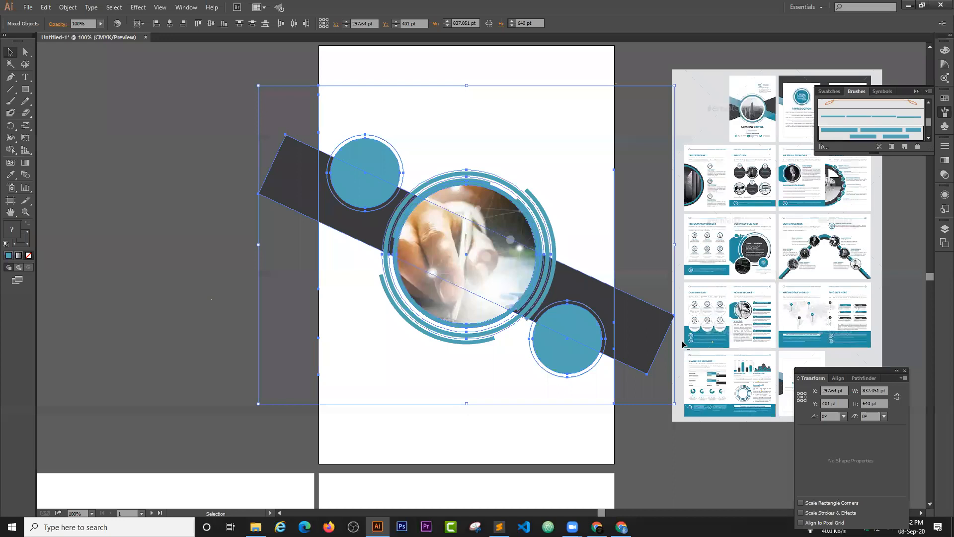
pyautogui.hotkey('ctrl', '7')
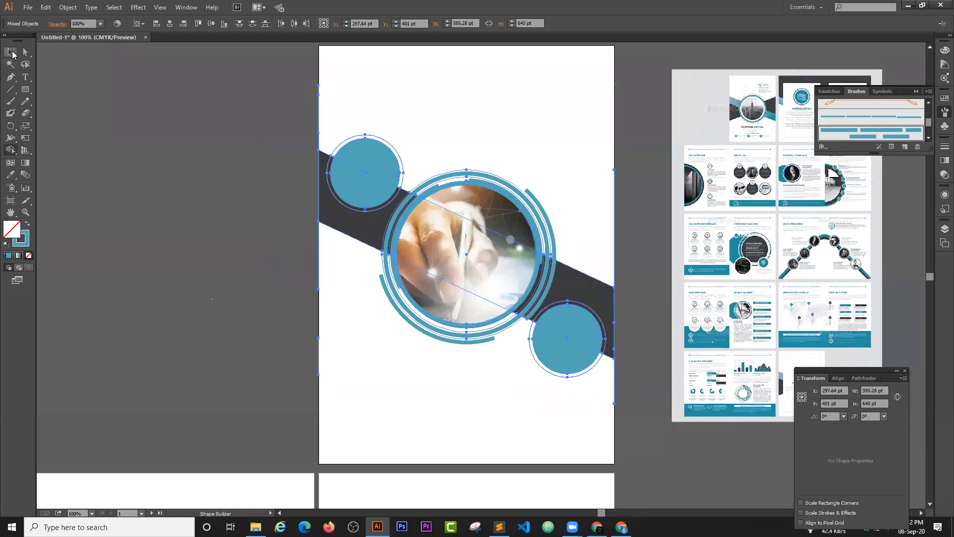
pyautogui.click(123, 222)
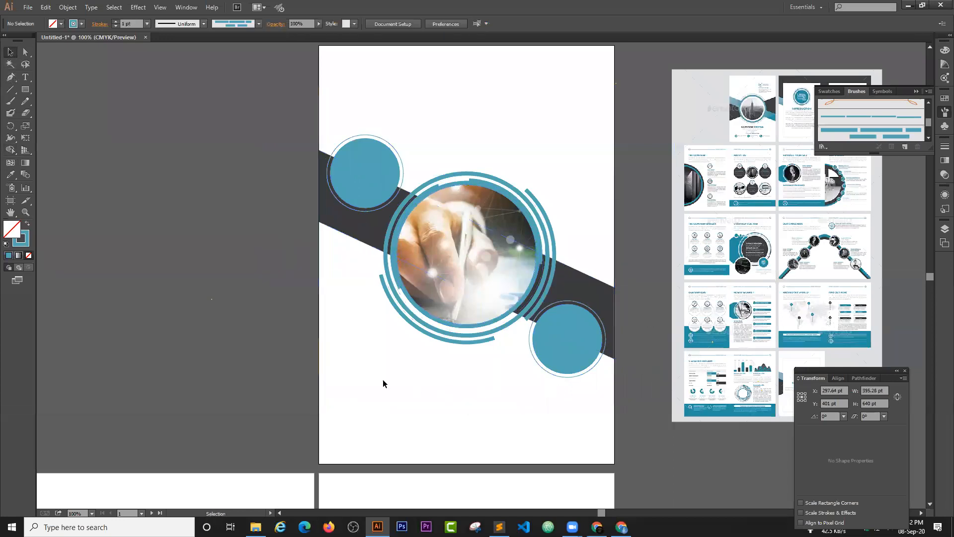
# Delete the leftover cutting-line segments along the cover's left edge
pyautogui.click(320, 349)
pyautogui.press('Delete')
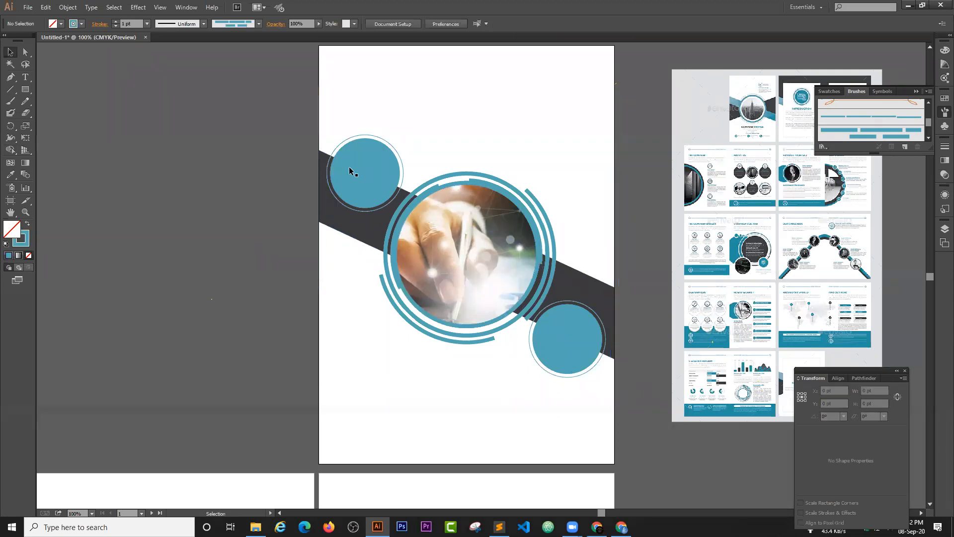
pyautogui.click(364, 200)
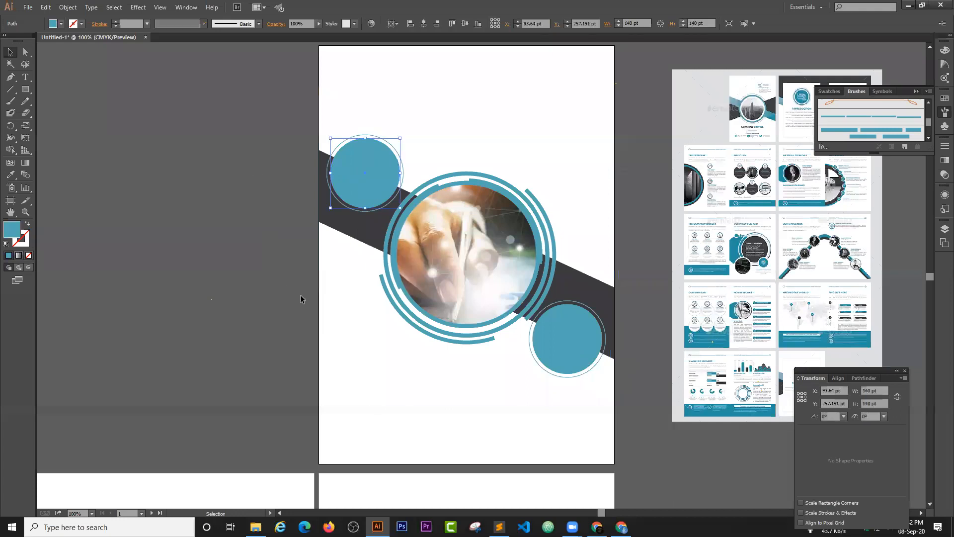
pyautogui.click(319, 268)
pyautogui.press('Delete')
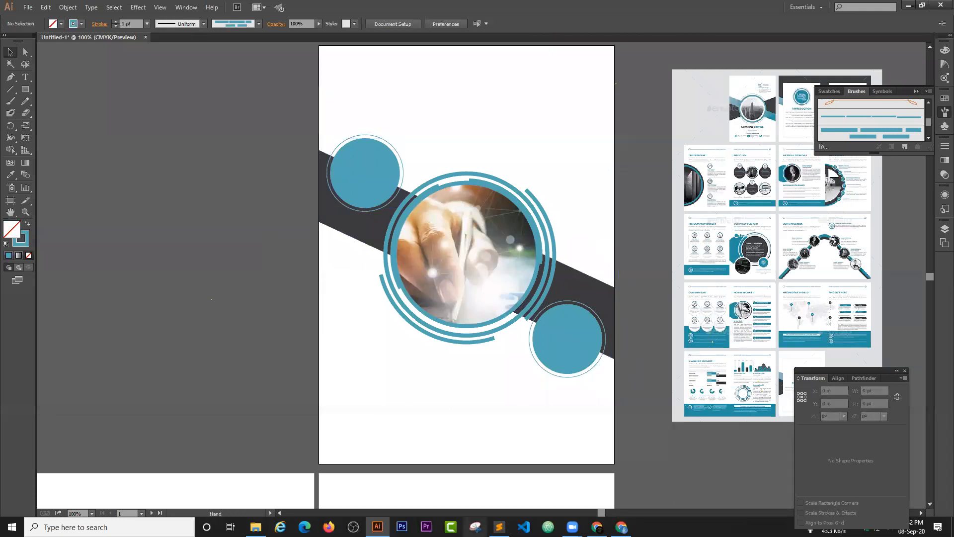
# Reduce the grey band's height to about 372 pt by lowering its upper side
pyautogui.moveTo(602, 306); pyautogui.dragTo(554, 317)
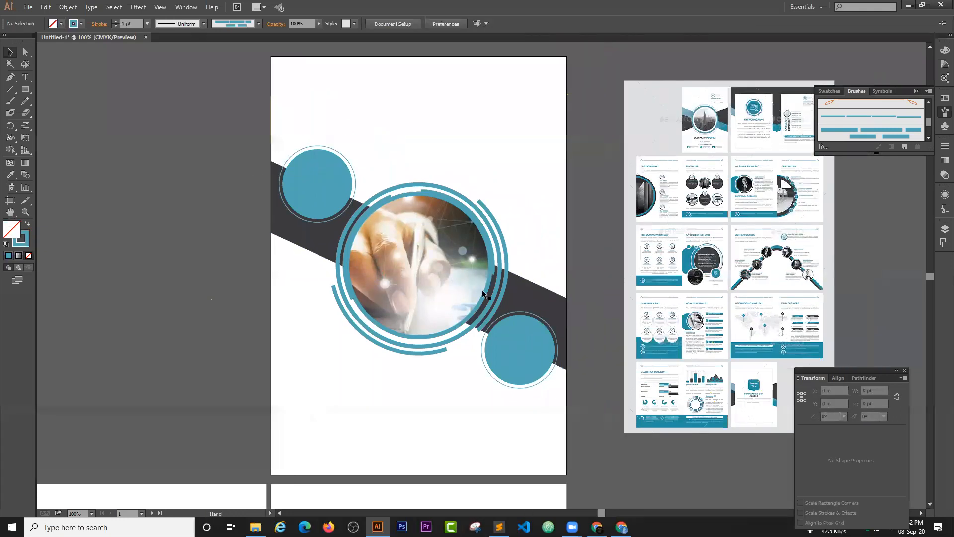
pyautogui.moveTo(483, 290); pyautogui.dragTo(457, 296)
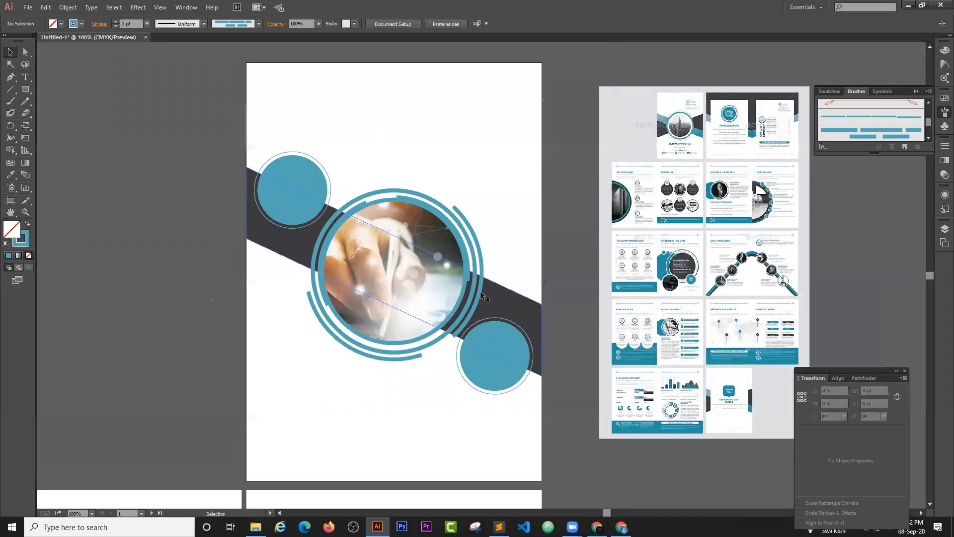
pyautogui.click(305, 233)
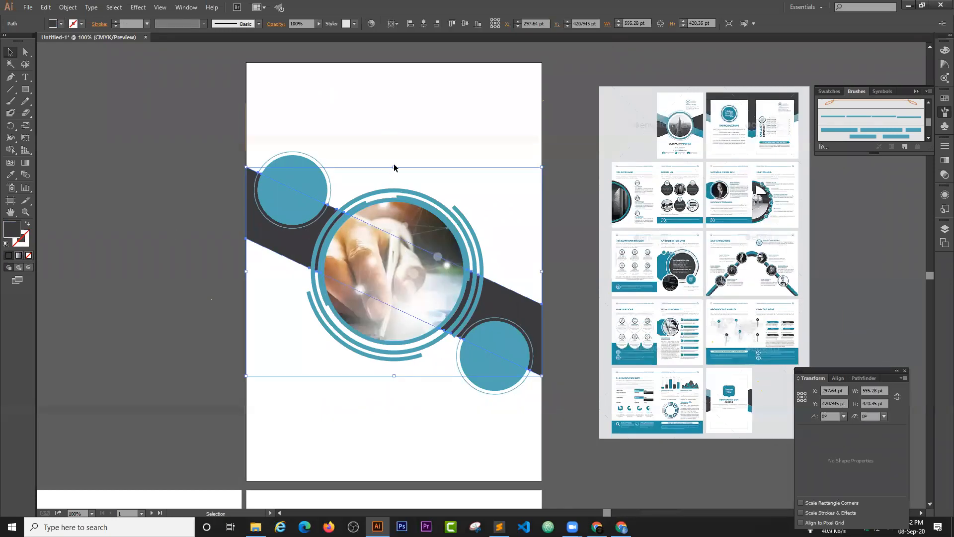
pyautogui.moveTo(395, 168); pyautogui.dragTo(395, 190)
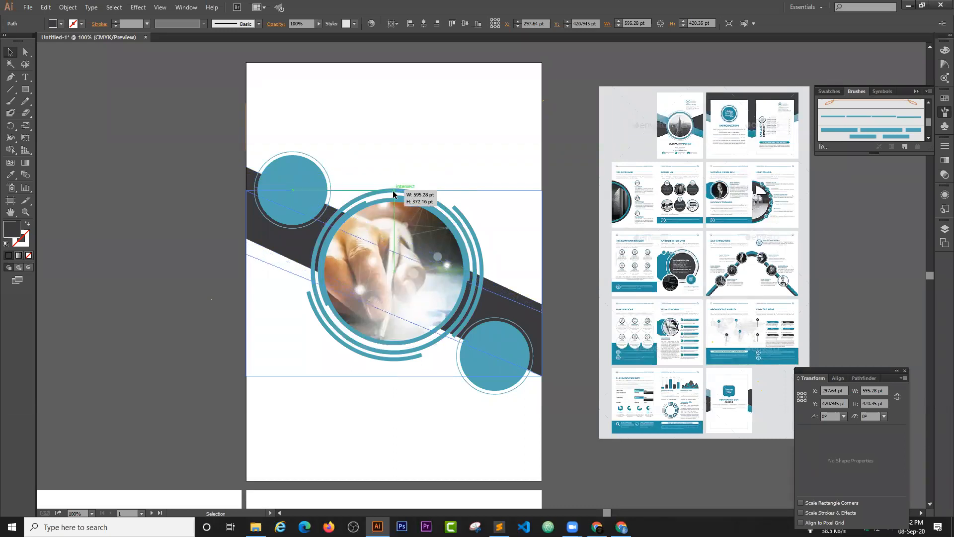
pyautogui.moveTo(393, 194); pyautogui.dragTo(394, 192)
# Try reducing the band's height to about 318 pt from below and shifting its upper-left anchor point down
pyautogui.moveTo(393, 374); pyautogui.dragTo(392, 351)
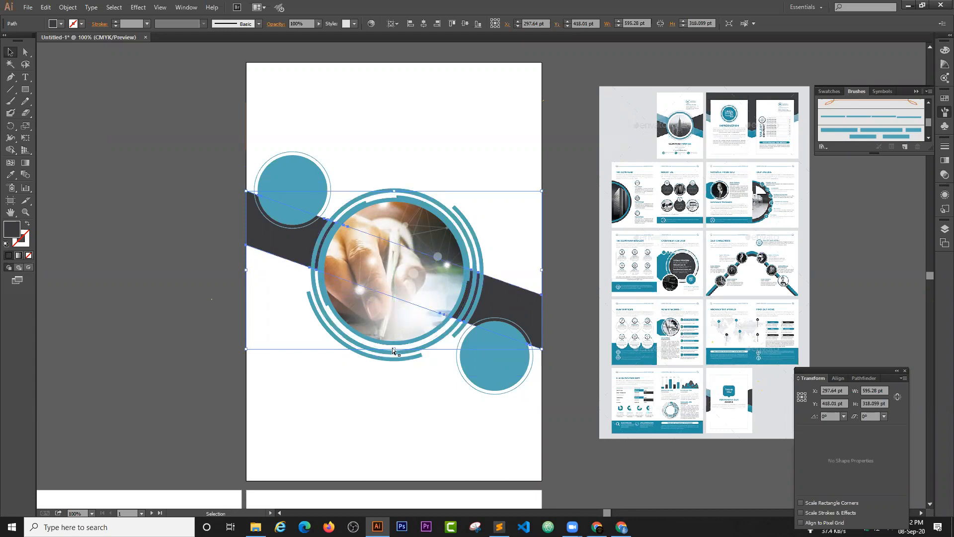
pyautogui.hotkey('ctrl', 'z')
pyautogui.click(206, 215)
pyautogui.click(27, 53)
pyautogui.moveTo(247, 191); pyautogui.dragTo(246, 199)
pyautogui.hotkey('ctrl', 'z')
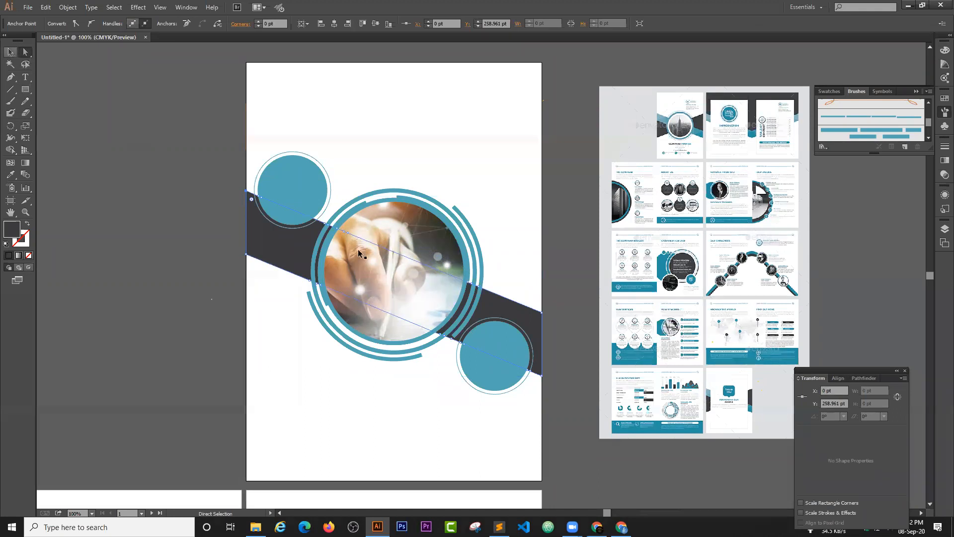
pyautogui.hotkey('ctrl', '+')
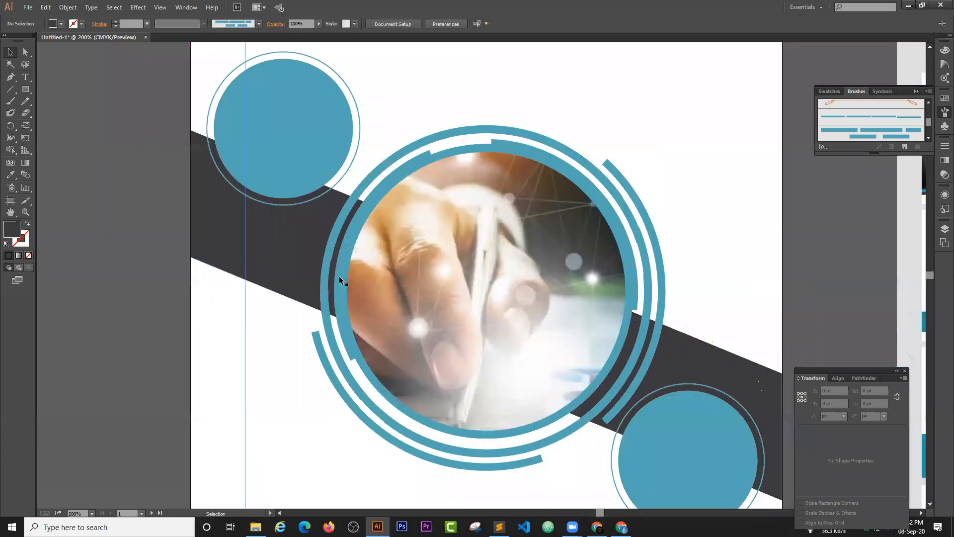
pyautogui.hotkey('ctrl', '-')
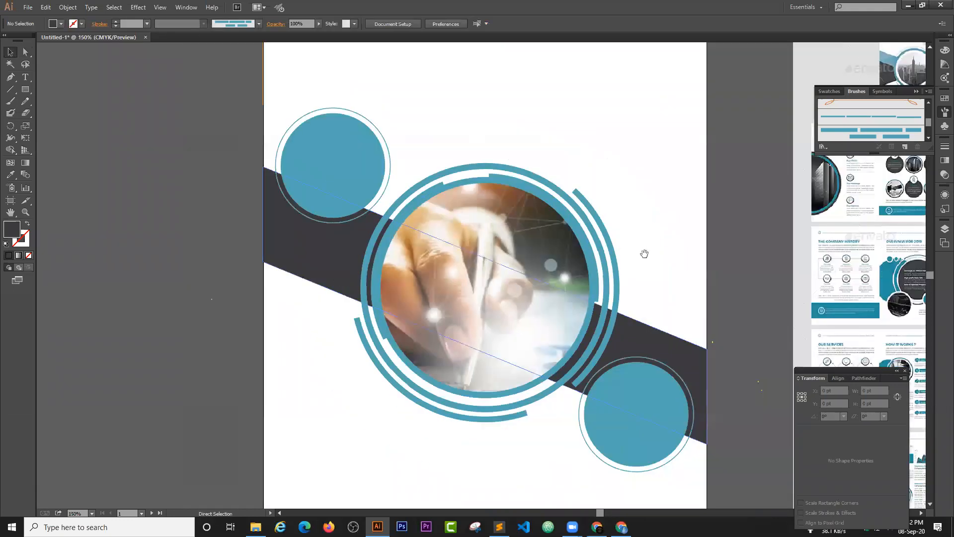
pyautogui.hotkey('ctrl', '-')
pyautogui.moveTo(645, 254); pyautogui.dragTo(467, 198)
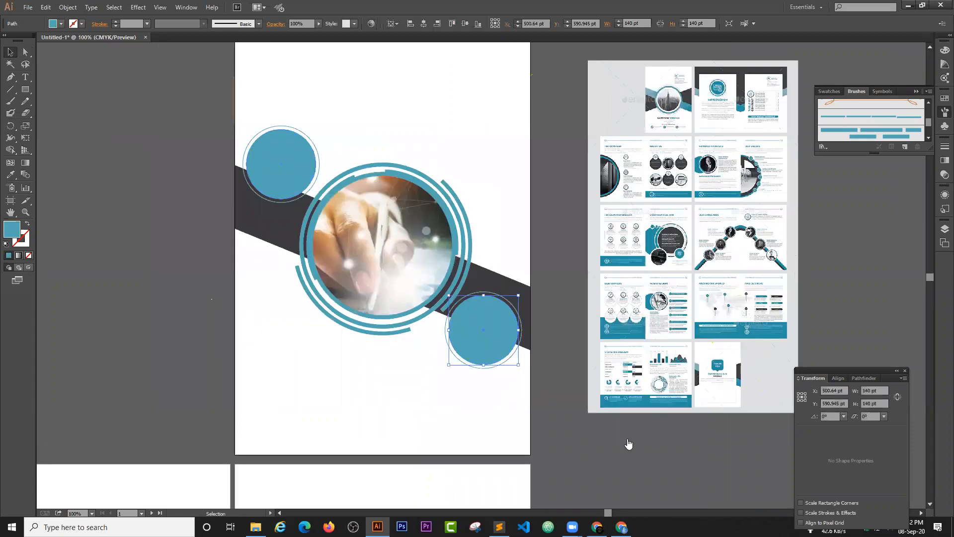
# Switch to the browser's image results, pick the blurred business-meeting photo with the bar chart, and paste it into the Illustrator cover
pyautogui.hotkey('alt', 'Tab')
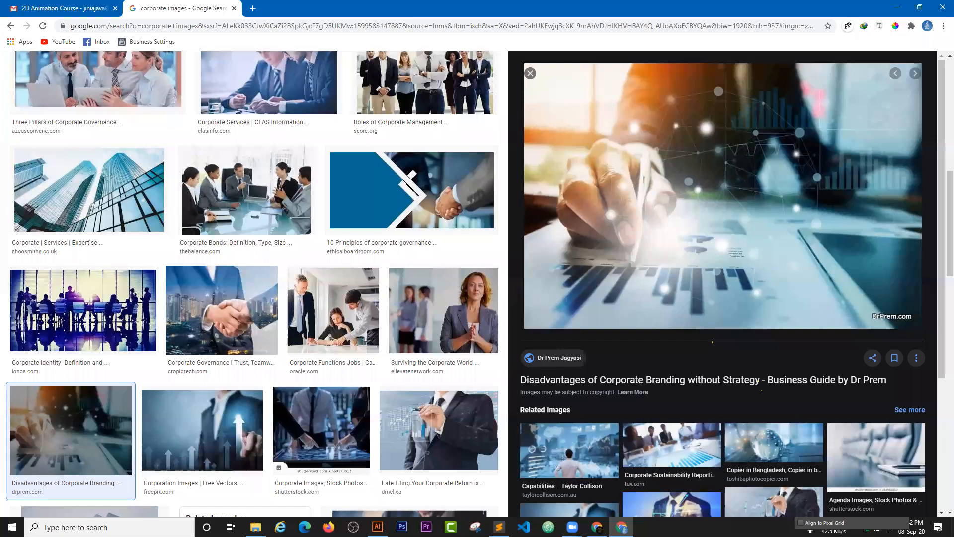
pyautogui.click(672, 447)
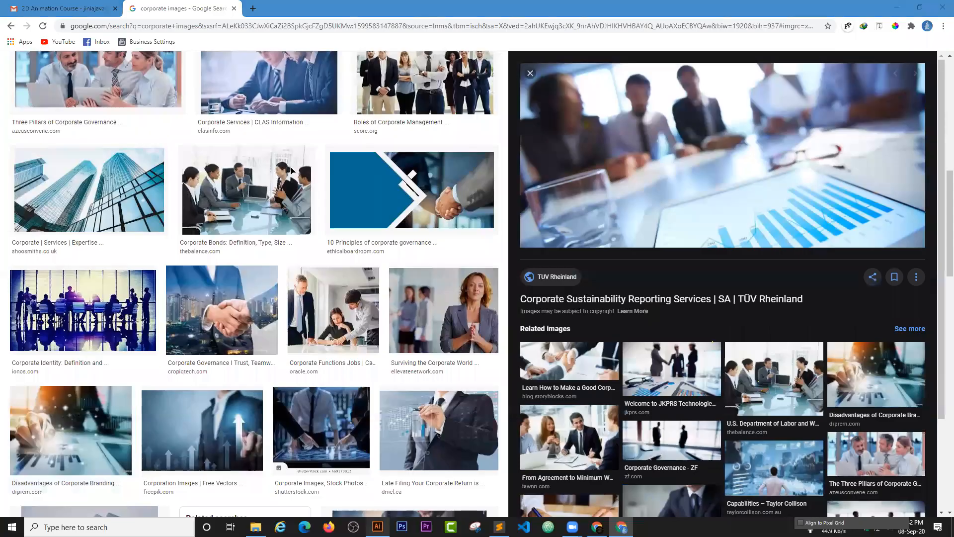
pyautogui.hotkey('alt', 'Tab')
pyautogui.hotkey('ctrl', 'v')
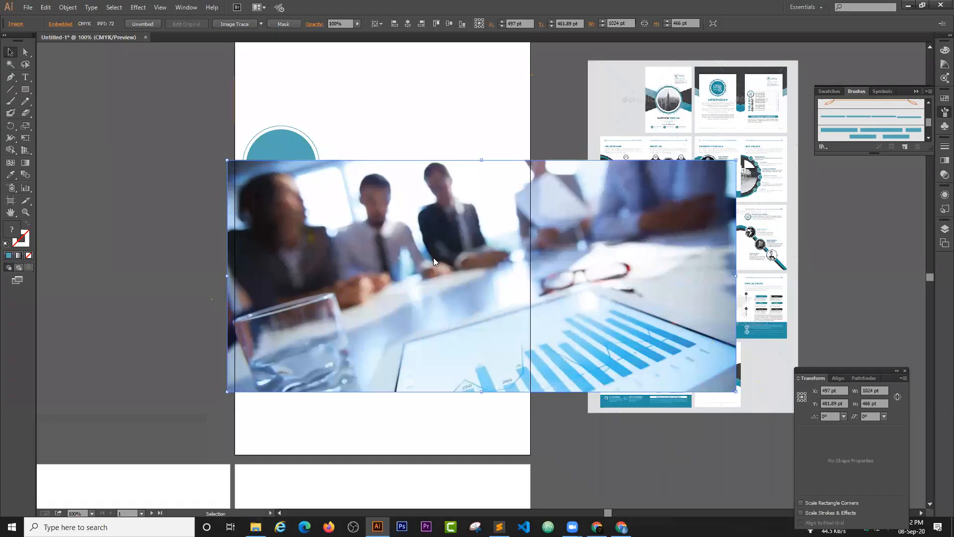
# Send the pasted meeting photo backward in the stacking order until it lies behind the cover's lower teal circle
pyautogui.rightClick(325, 201)
pyautogui.moveTo(354, 259)
pyautogui.click(466, 283)
pyautogui.rightClick(368, 205)
pyautogui.click(374, 211)
pyautogui.press('a')
pyautogui.press('v')
pyautogui.rightClick(448, 180)
pyautogui.moveTo(493, 237)
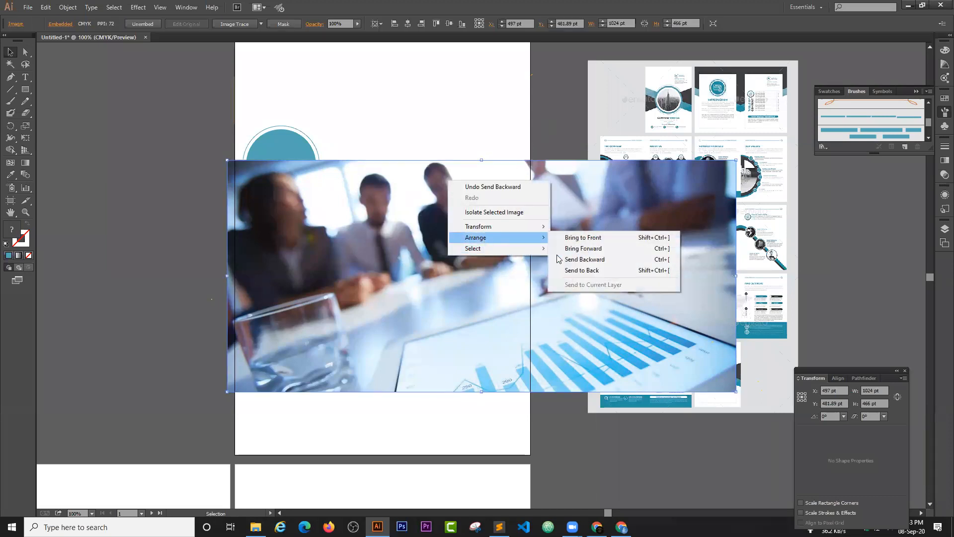
pyautogui.click(564, 258)
pyautogui.press('a')
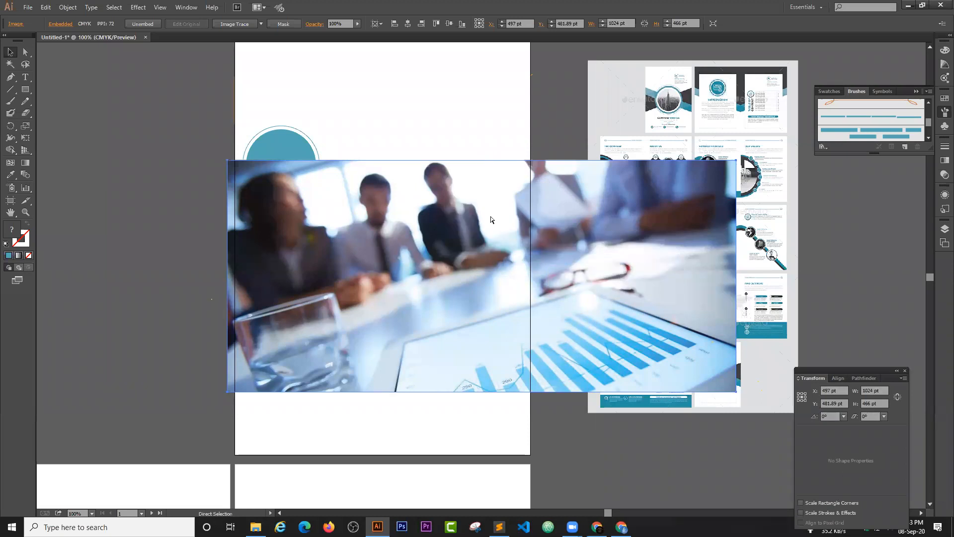
pyautogui.hotkey('ctrl', '[')
pyautogui.hotkey('ctrl', '[')
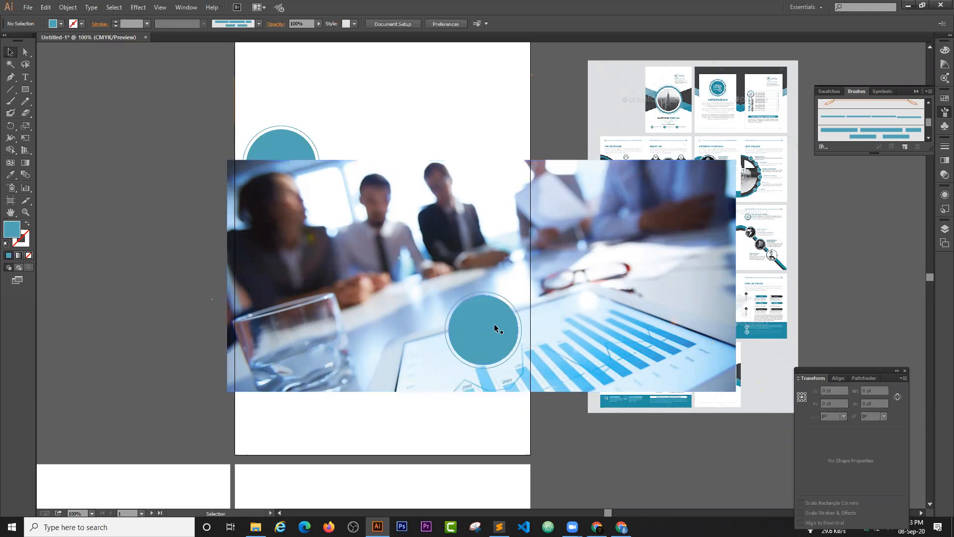
# Reduce one copy of the meeting photo to about 436 pt wide and center it behind the lower teal circle
pyautogui.moveTo(736, 392); pyautogui.dragTo(591, 326)
pyautogui.moveTo(556, 279); pyautogui.dragTo(564, 328)
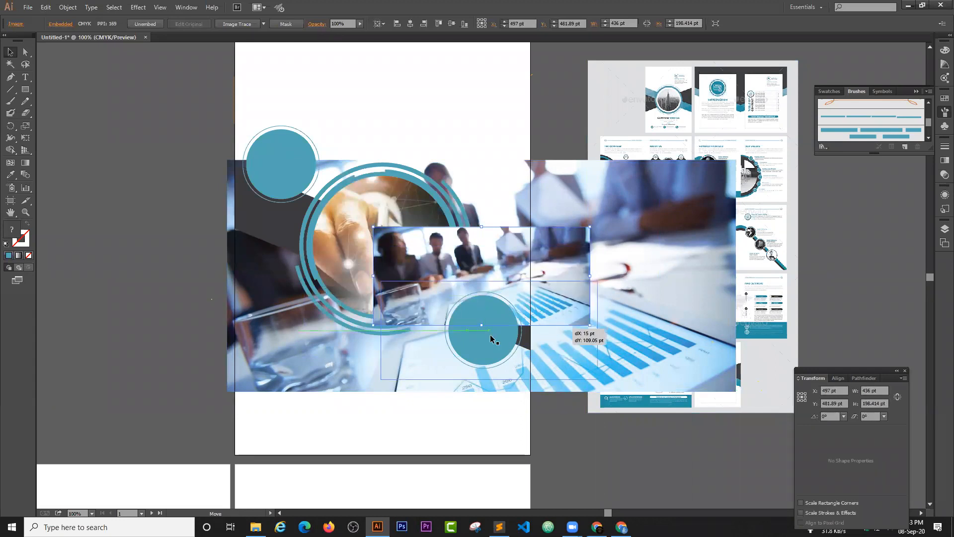
# Try to clip the reduced meeting photo into the lower teal circle
pyautogui.keyDown('shift'); pyautogui.click(479, 323); pyautogui.keyUp('shift')
pyautogui.rightClick(479, 321)
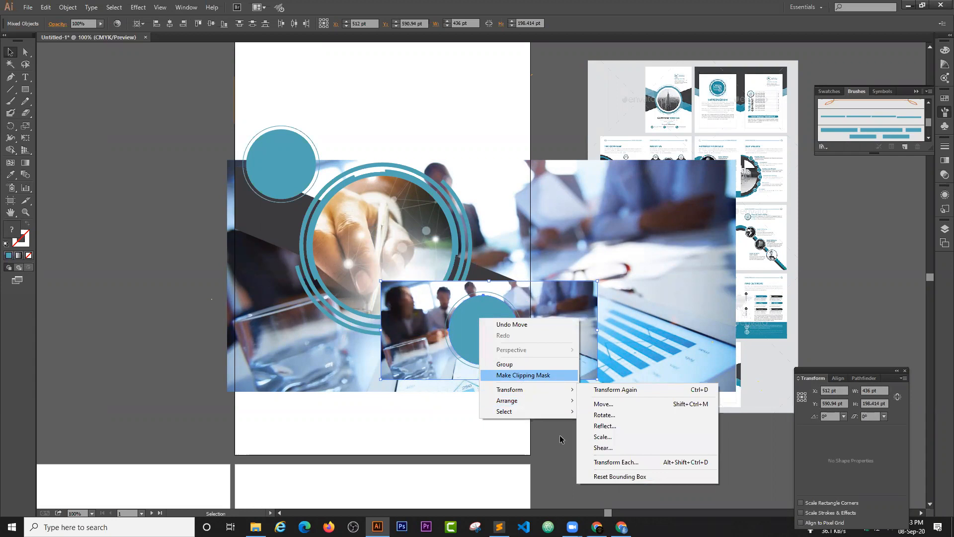
pyautogui.click(523, 375)
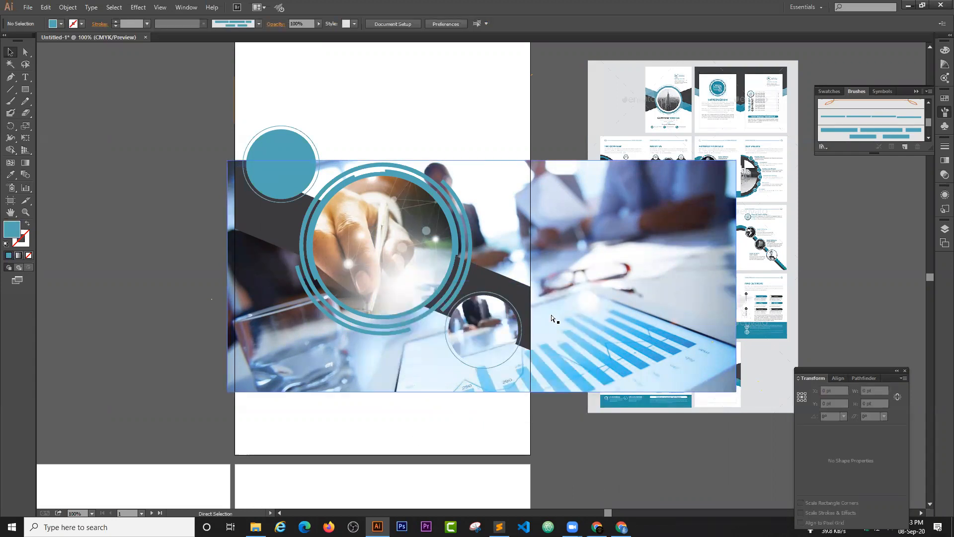
pyautogui.hotkey('ctrl', 'z')
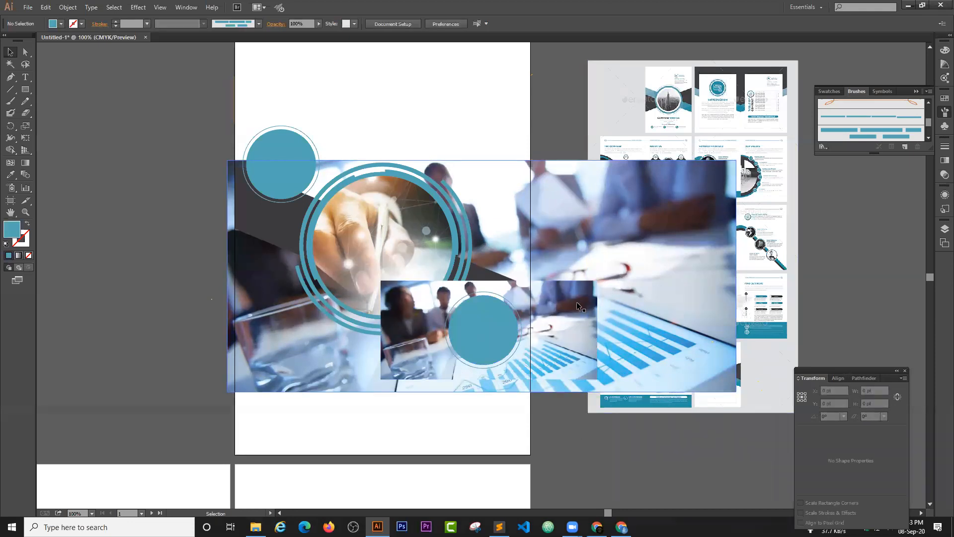
# Delete the full-size meeting photo and clip the reduced one into the lower teal circle with a clipping mask
pyautogui.click(605, 235)
pyautogui.press('Delete')
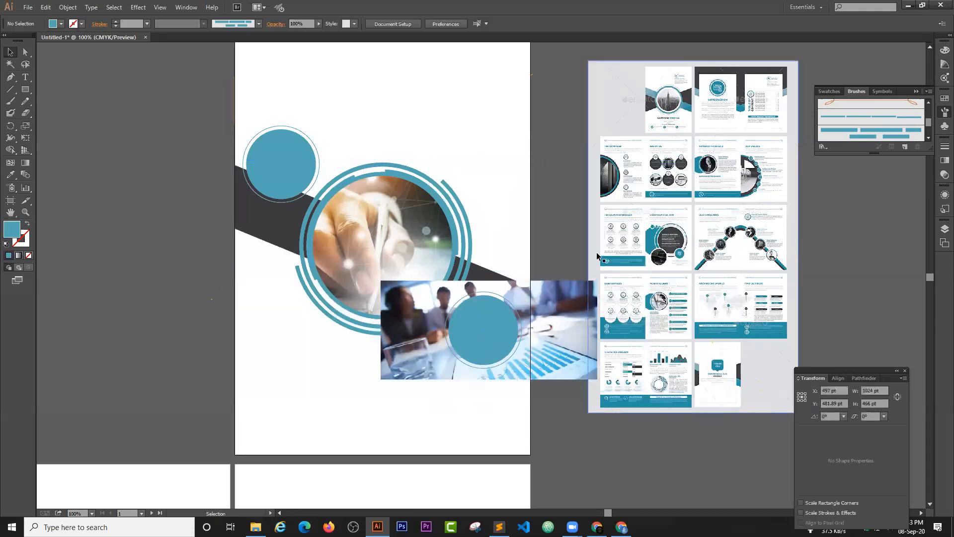
pyautogui.click(501, 319)
pyautogui.rightClick(494, 315)
pyautogui.click(512, 374)
pyautogui.click(543, 421)
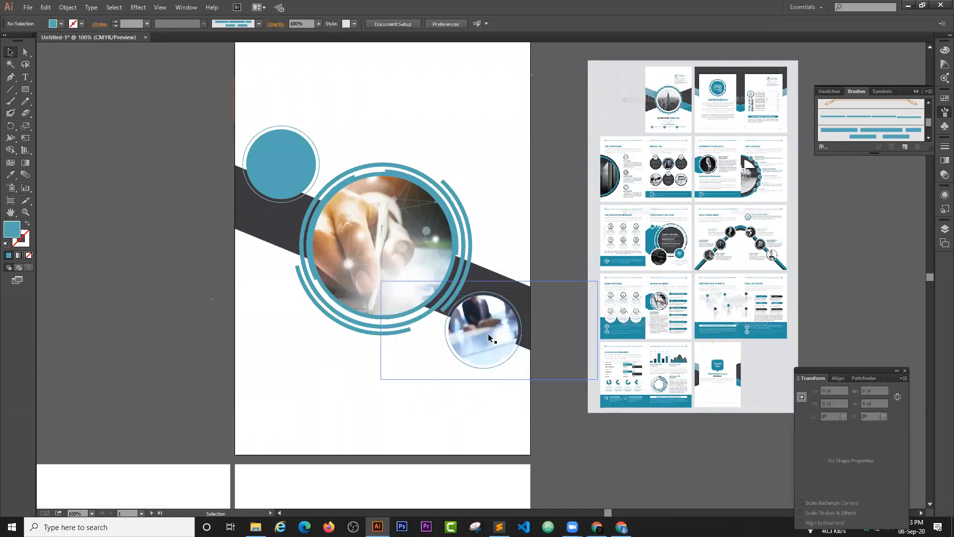
# Fill the cover's upper-left circle with a copy of the clipped meeting photo
pyautogui.moveTo(303, 209); pyautogui.dragTo(291, 167)
pyautogui.scroll(-2, 579, 452)
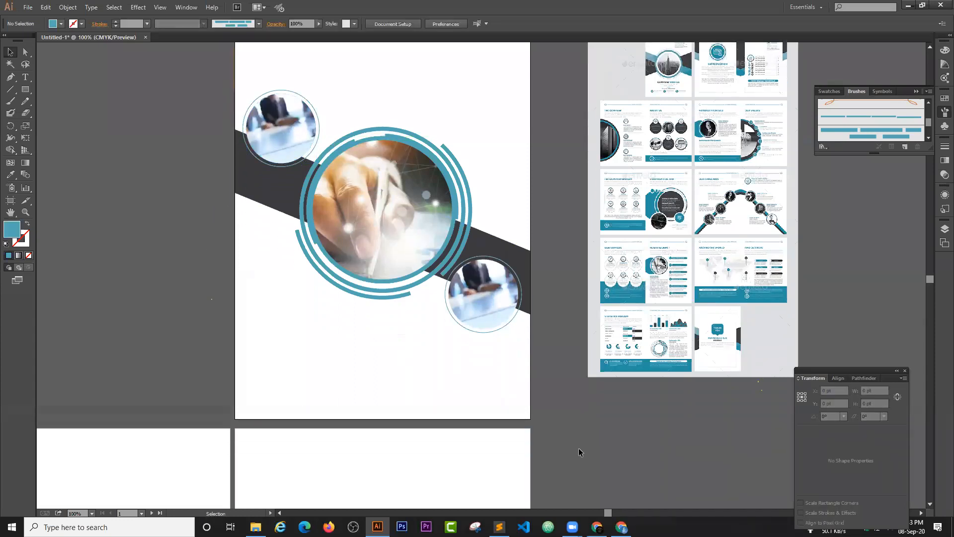
pyautogui.scroll(6, 517, 426)
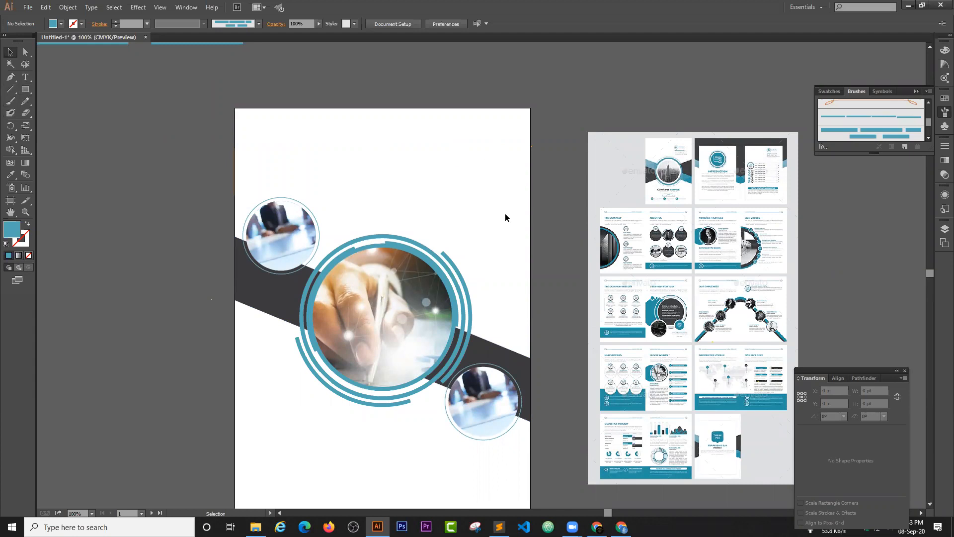
# Show the rulers and add margin guides: a horizontal one at 35 pt and vertical ones near both side edges, the right at 559 pt
pyautogui.scroll(-3, 496, 216)
pyautogui.hotkey('ctrl', '+')
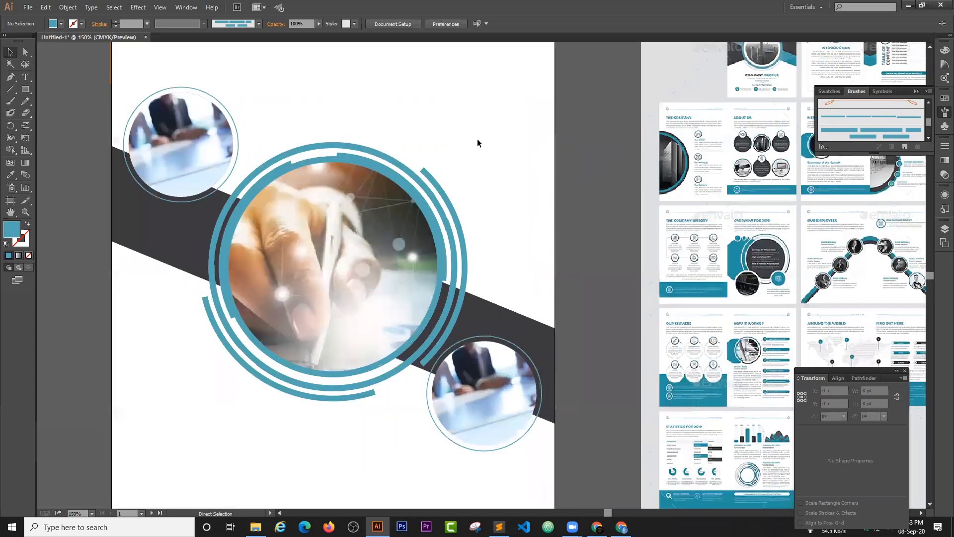
pyautogui.hotkey('ctrl', '+')
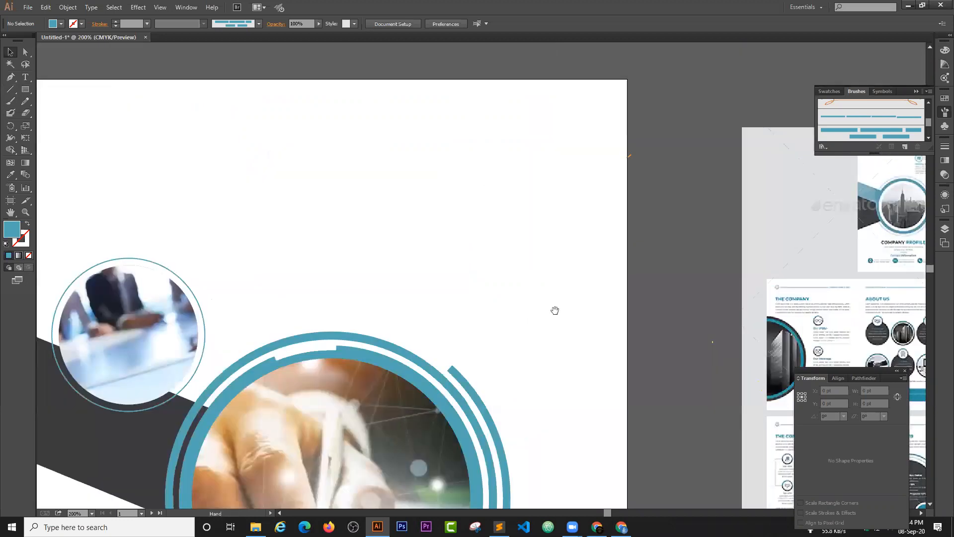
pyautogui.moveTo(517, 318); pyautogui.dragTo(552, 308)
pyautogui.hotkey('ctrl', 'r')
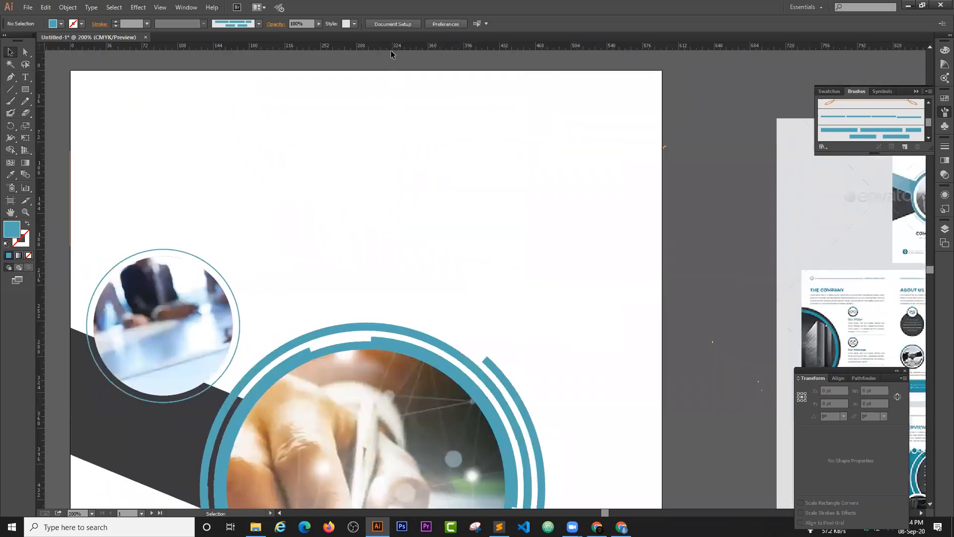
pyautogui.moveTo(392, 75); pyautogui.dragTo(394, 105)
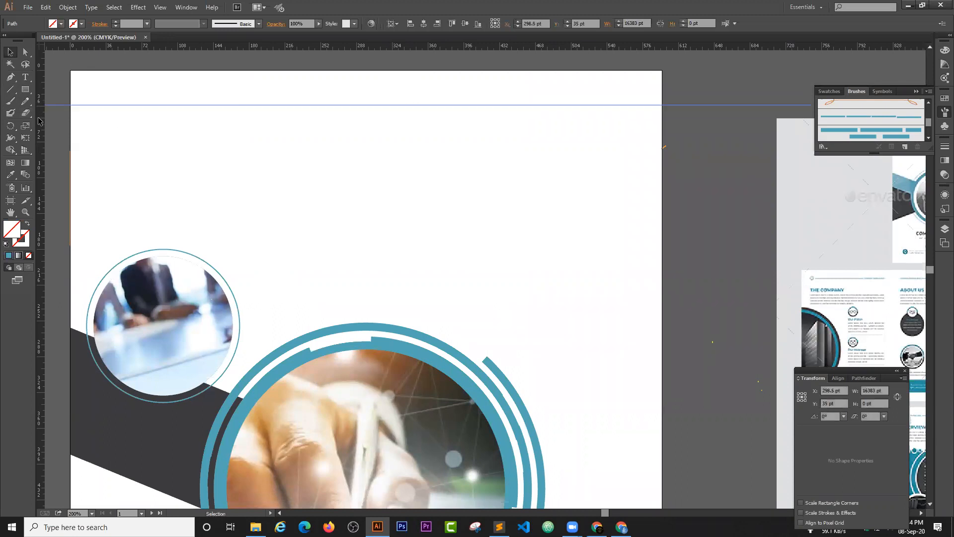
pyautogui.moveTo(44, 121); pyautogui.dragTo(101, 122)
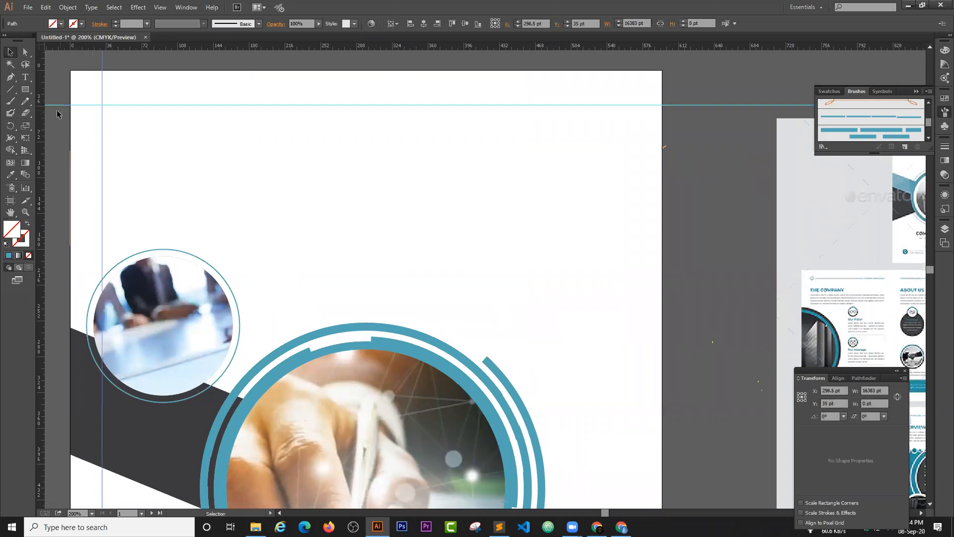
pyautogui.moveTo(42, 103); pyautogui.dragTo(625, 139)
pyautogui.scroll(-3, 577, 208)
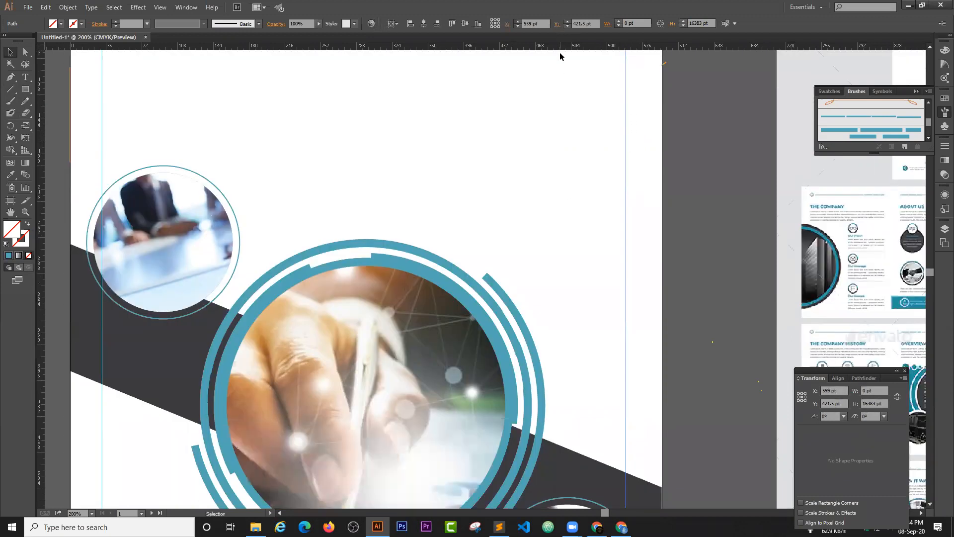
pyautogui.scroll(2, 575, 180)
pyautogui.scroll(1, 528, 171)
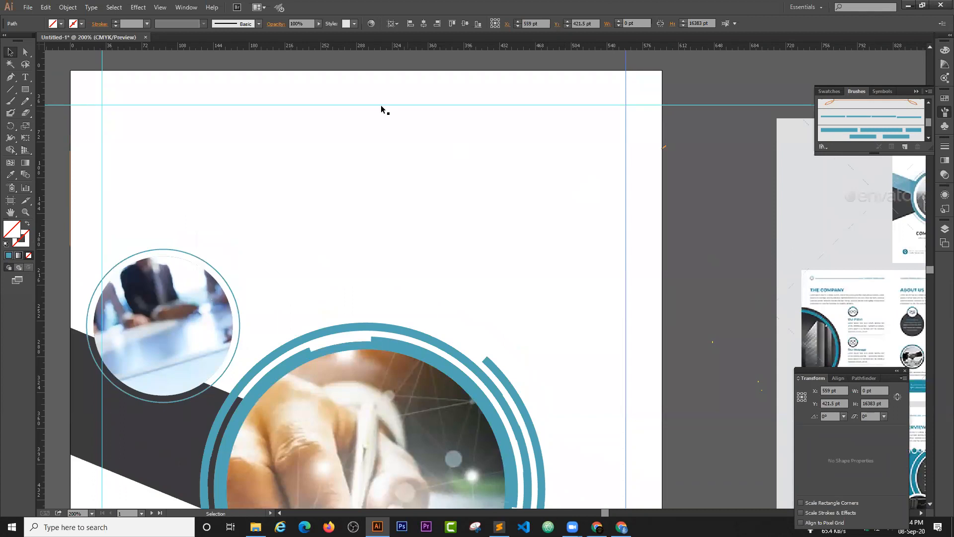
# Draw a 57 pt square in the cover's upper-right area and fill it with the ring's teal using the Eyedropper
pyautogui.moveTo(28, 89); pyautogui.dragTo(54, 88)
pyautogui.moveTo(499, 184); pyautogui.dragTo(527, 212)
pyautogui.click(9, 53)
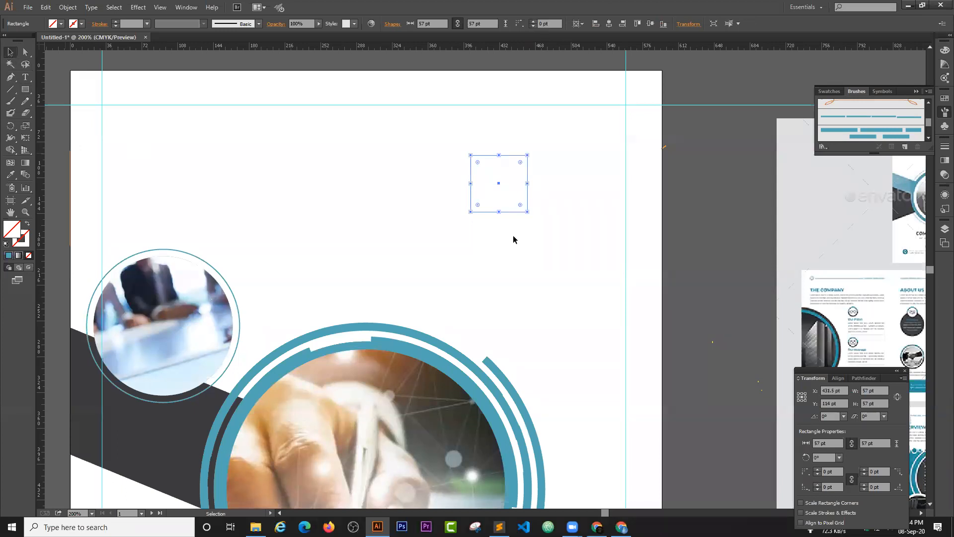
pyautogui.press('i')
pyautogui.click(412, 350)
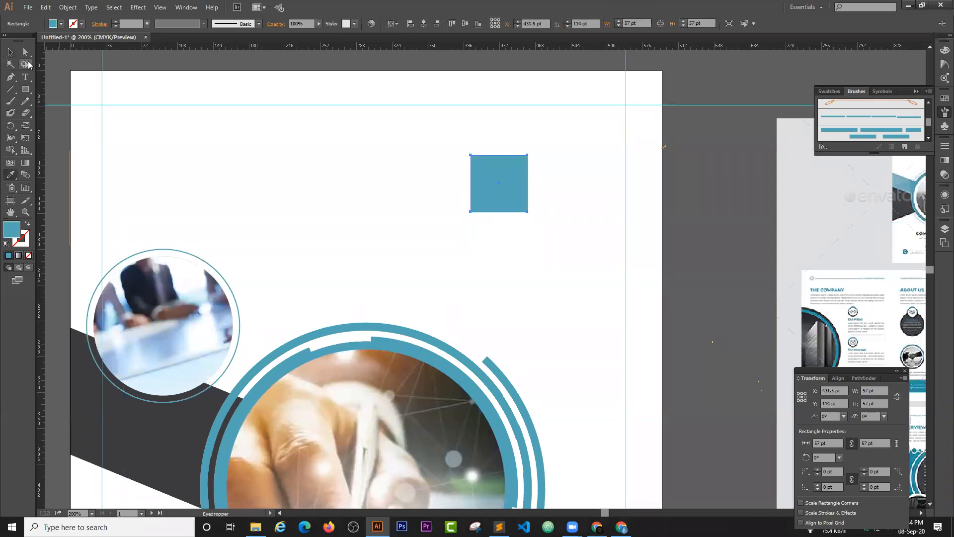
pyautogui.click(9, 52)
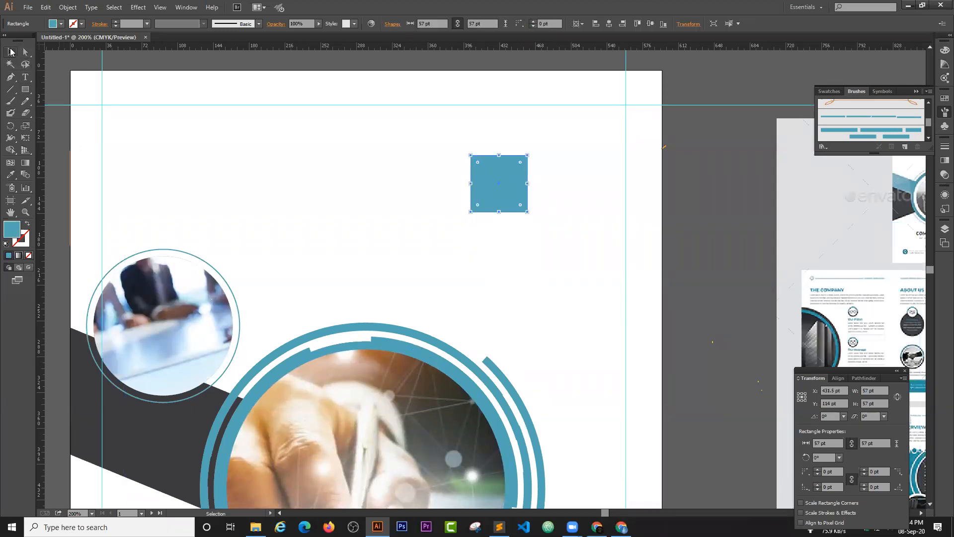
# Erase a curved strip across the teal square's upper-right corner and move the logo pieces closer to the cover's upper-right corner
pyautogui.click(719, 183)
pyautogui.click(486, 183)
pyautogui.click(25, 113)
pyautogui.moveTo(494, 152)
pyautogui.mouseDown()
pyautogui.moveTo(496, 180)
pyautogui.moveTo(528, 182)
pyautogui.moveTo(488, 162)
pyautogui.moveTo(448, 182)
pyautogui.moveTo(439, 174)
pyautogui.moveTo(581, 171)
pyautogui.mouseUp()
pyautogui.click(10, 52)
pyautogui.press('a')
pyautogui.hotkey('ctrl', 'z')
pyautogui.keyDown('shift'); pyautogui.click(502, 201); pyautogui.keyUp('shift')
pyautogui.click(731, 211)
# Add the 48 pt text CORPORATE below the teal square logo
pyautogui.click(27, 80)
pyautogui.click(435, 248)
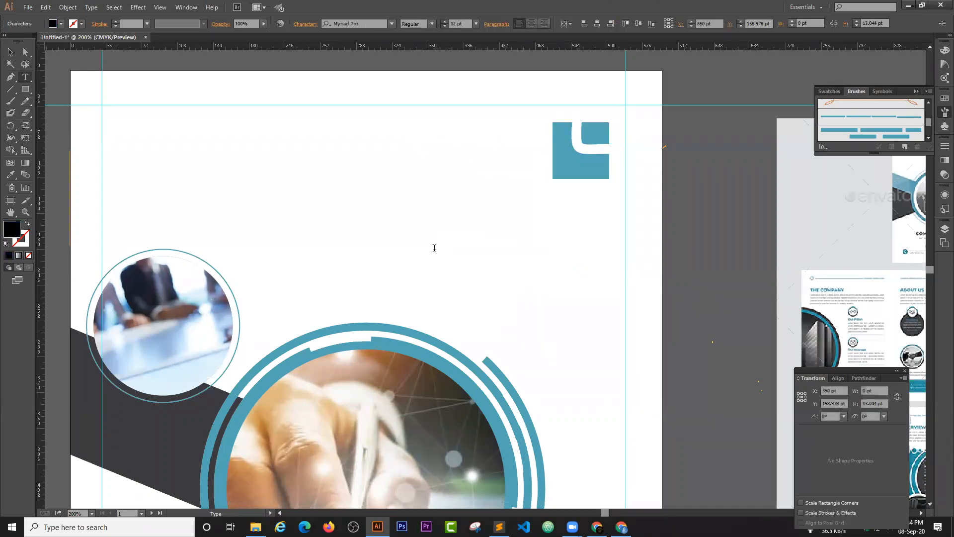
pyautogui.rightClick(427, 237)
pyautogui.moveTo(468, 290)
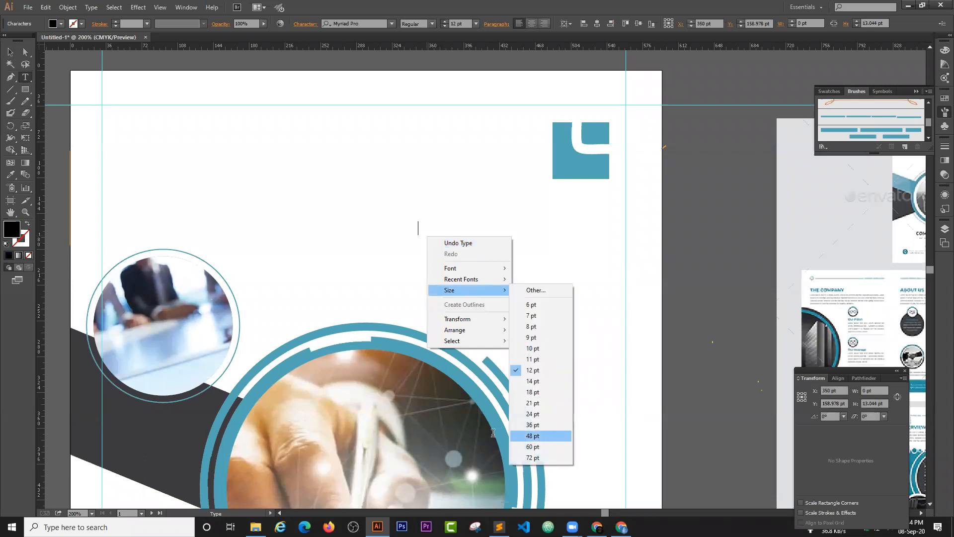
pyautogui.click(533, 436)
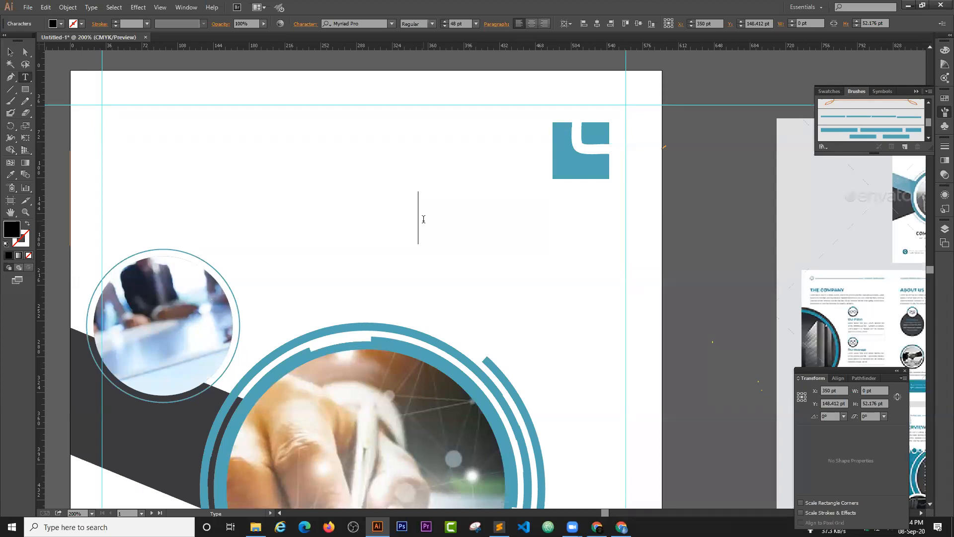
pyautogui.write('COM')
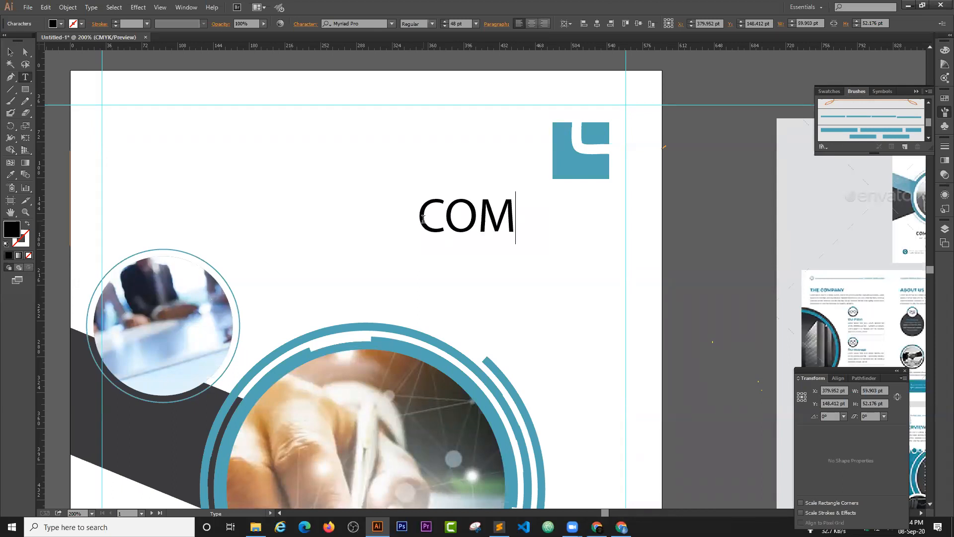
pyautogui.press('BackSpace')
pyautogui.press('BackSpace')
pyautogui.press('BackSpace')
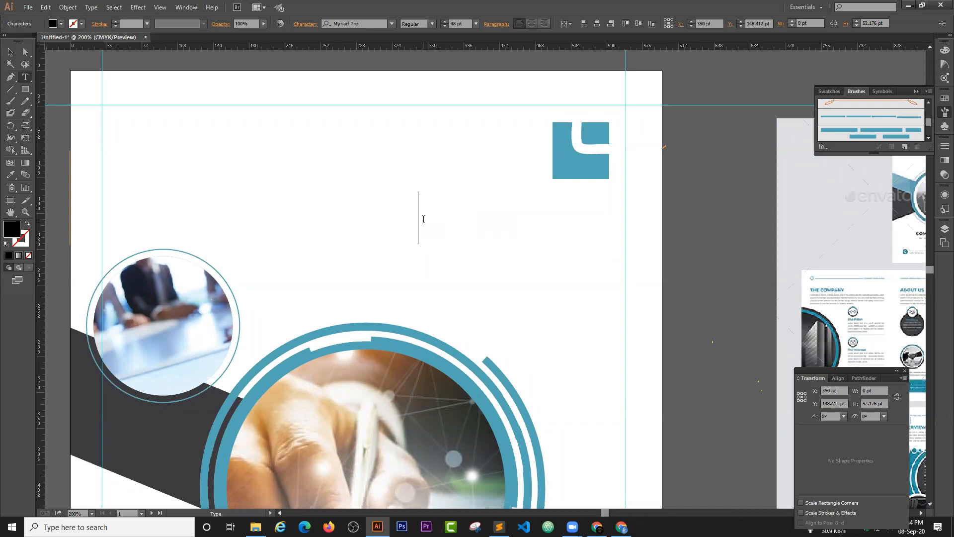
pyautogui.write('CORPORA')
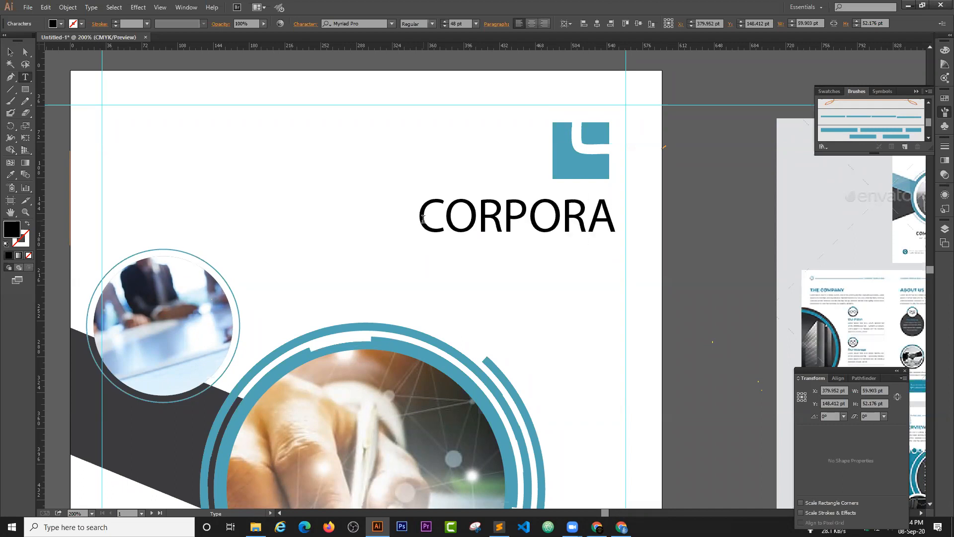
pyautogui.write('TE')
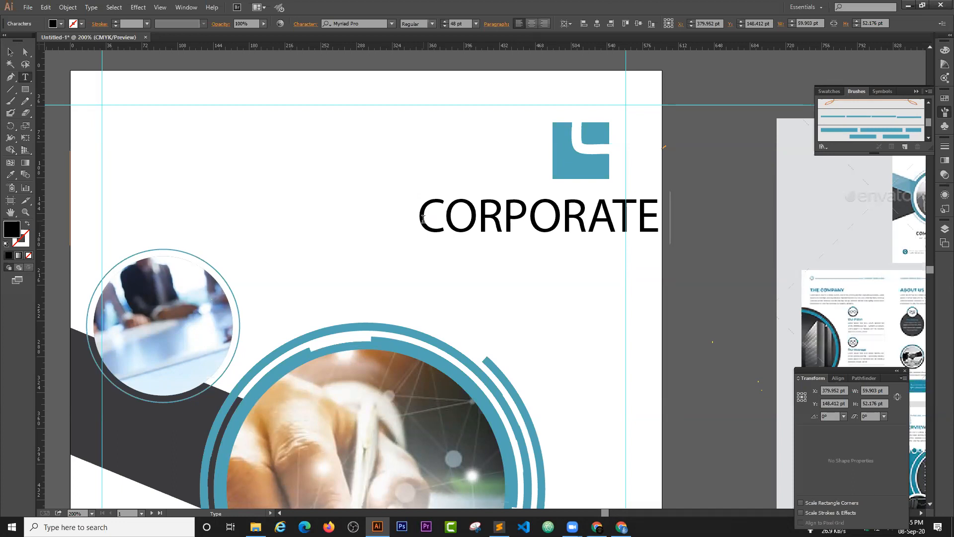
pyautogui.press('Escape')
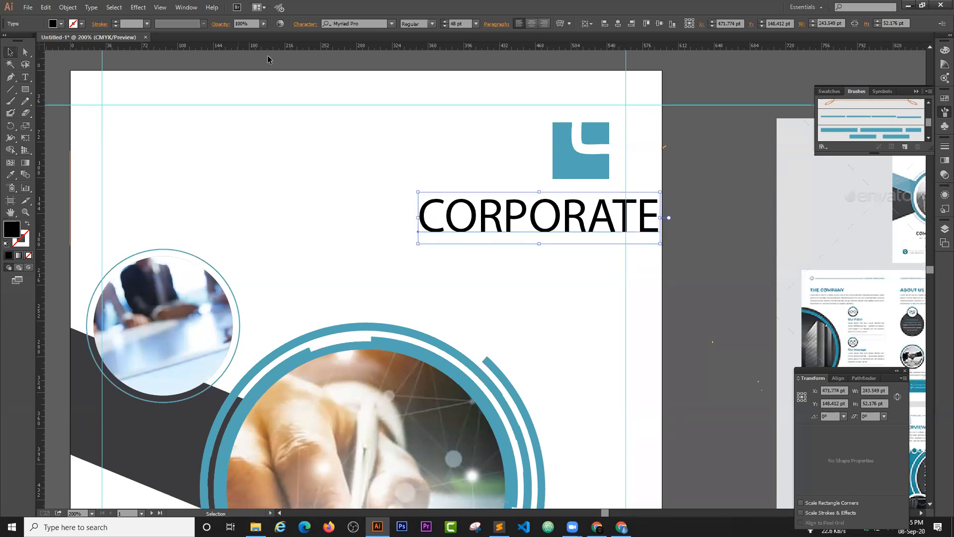
# Set the CORPORATE heading in the Impact font and move it left beneath the logo
pyautogui.write('g')
pyautogui.press('BackSpace')
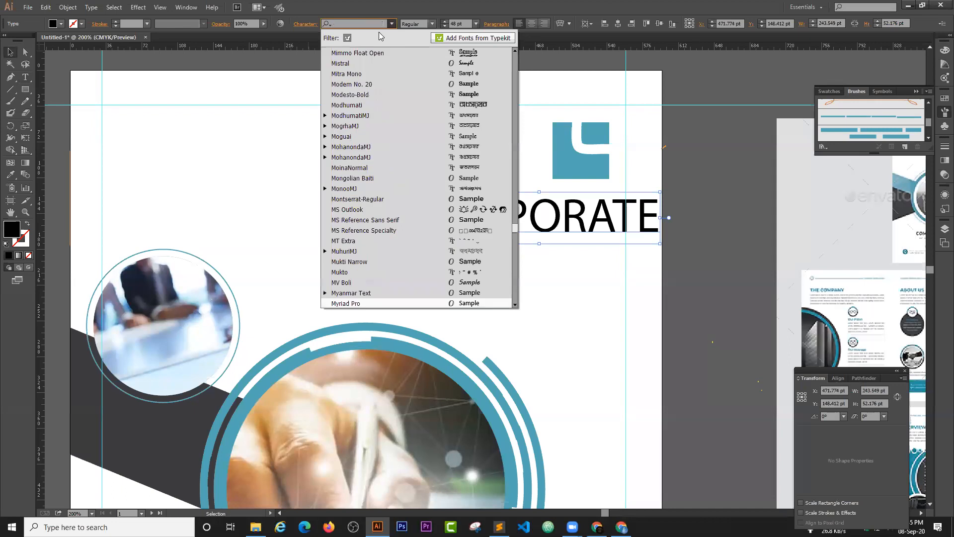
pyautogui.write('im')
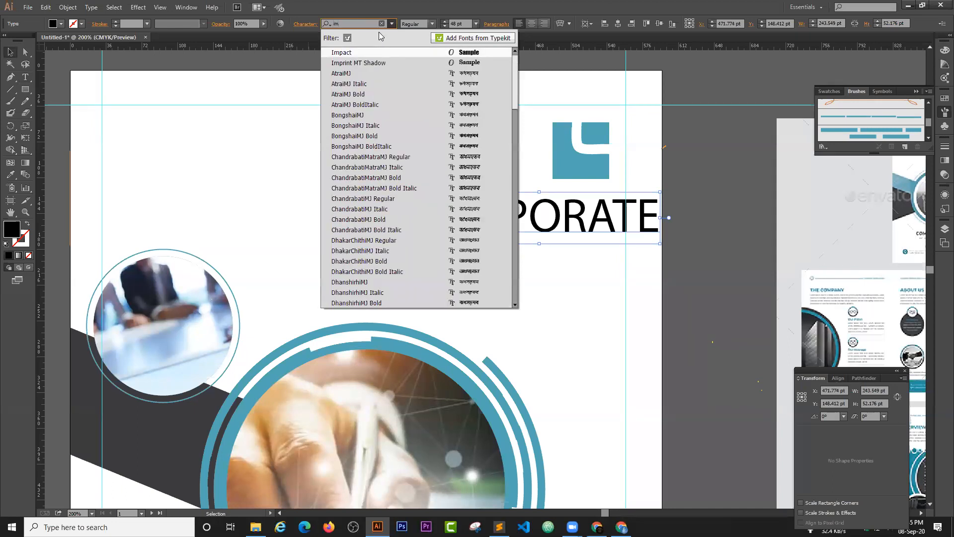
pyautogui.click(397, 54)
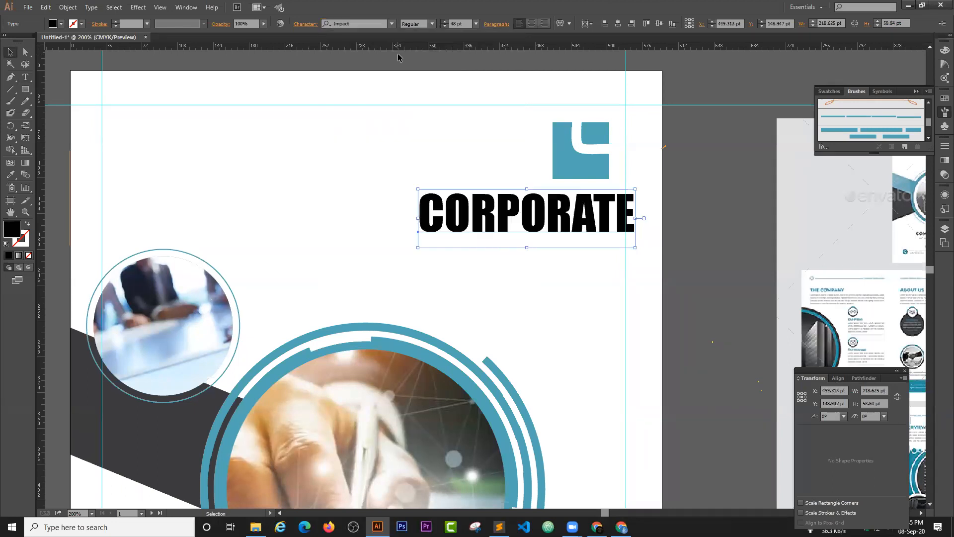
pyautogui.moveTo(585, 221); pyautogui.dragTo(564, 218)
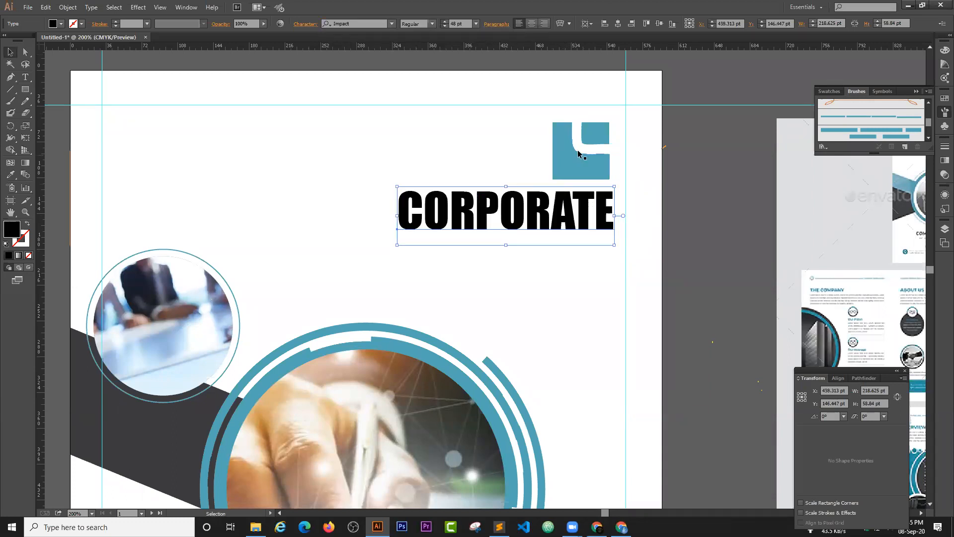
# Group the logo pieces and align both the logo and the CORPORATE heading with the right margin guide
pyautogui.click(582, 135)
pyautogui.keyDown('shift'); pyautogui.click(572, 153); pyautogui.keyUp('shift')
pyautogui.rightClick(587, 135)
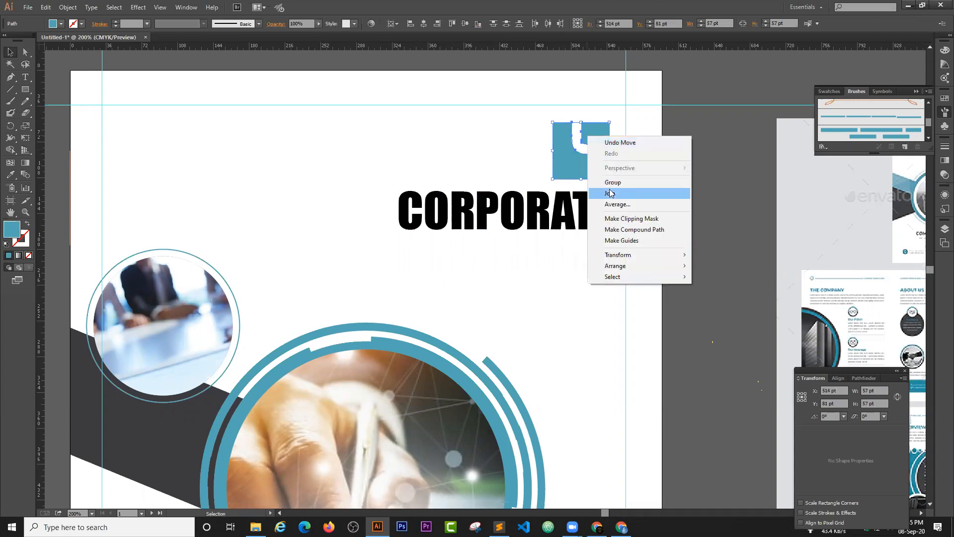
pyautogui.click(611, 181)
pyautogui.moveTo(594, 137); pyautogui.dragTo(611, 138)
pyautogui.moveTo(604, 201); pyautogui.dragTo(614, 201)
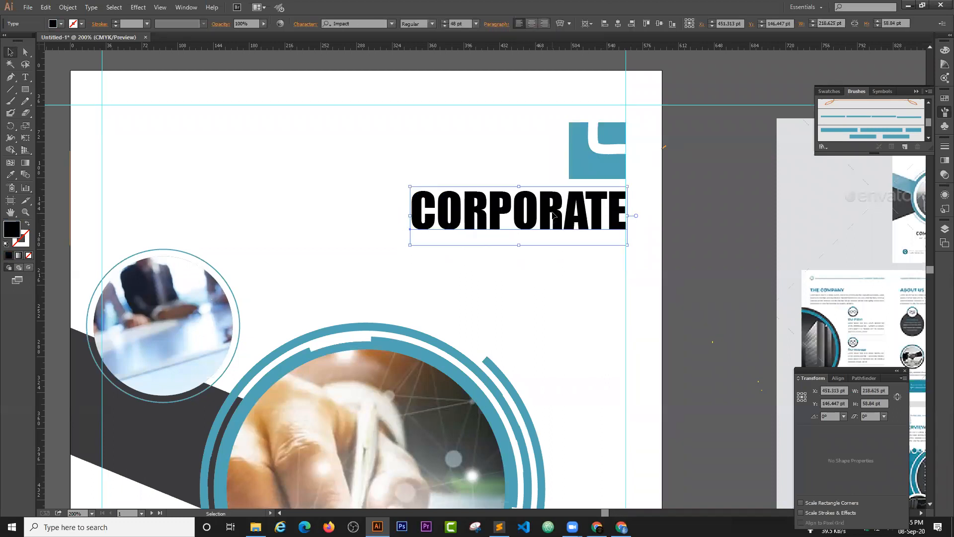
# Duplicate the CORPORATE heading directly below itself and change the copy's text to COMPANY
pyautogui.scroll(-2, 553, 214)
pyautogui.moveTo(552, 150); pyautogui.dragTo(552, 195)
pyautogui.doubleClick(552, 196)
pyautogui.doubleClick(552, 196)
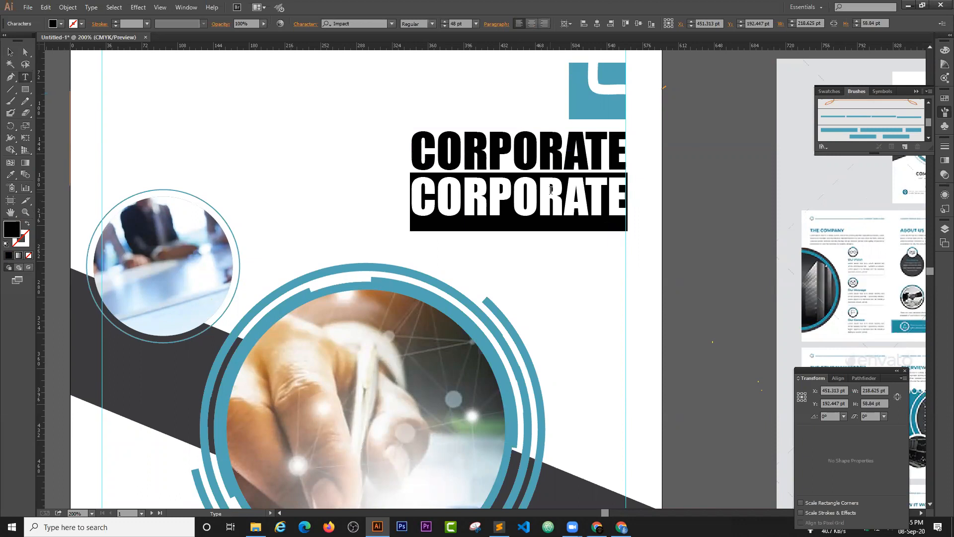
pyautogui.write('COMPANY')
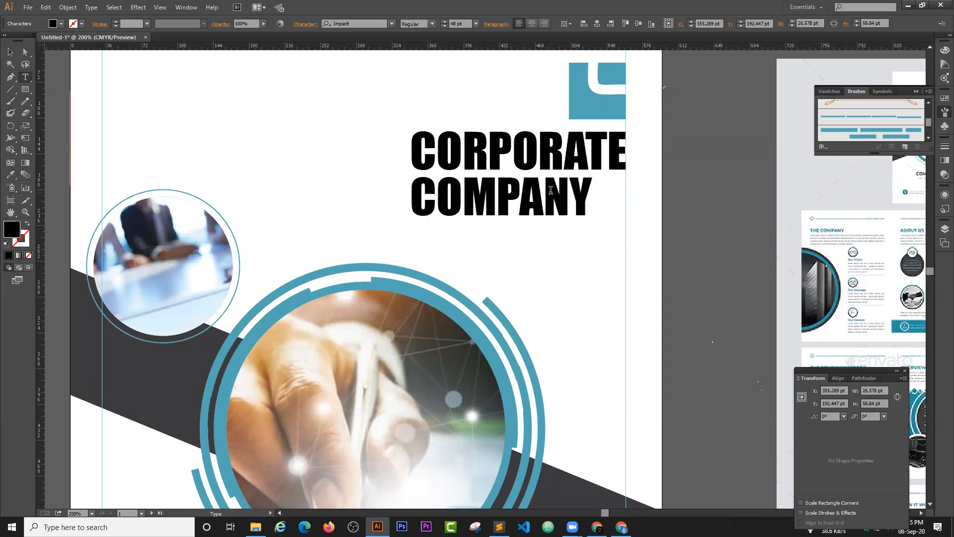
# Align COMPANY to the right edge of CORPORATE and recolor both title lines with the logo square's blue
pyautogui.click(10, 52)
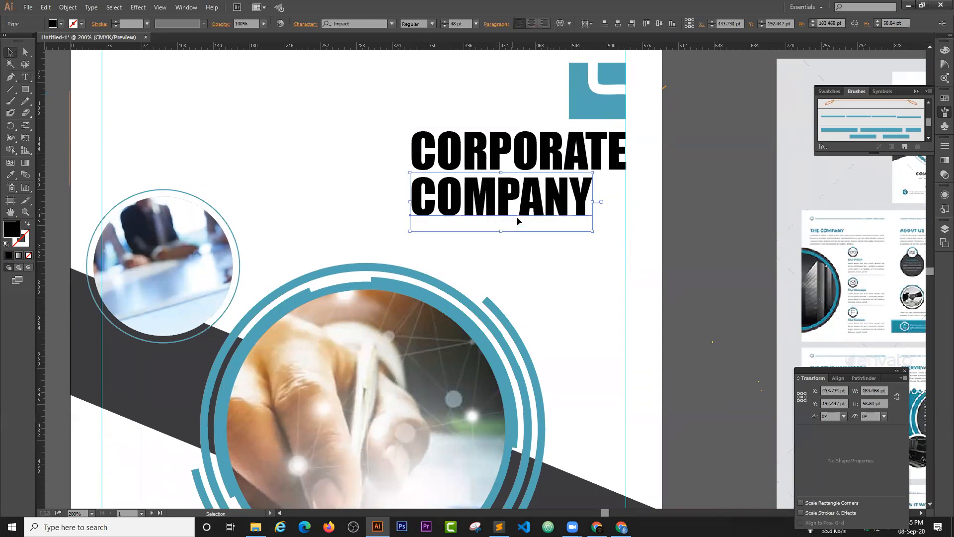
pyautogui.moveTo(549, 201); pyautogui.dragTo(582, 201)
pyautogui.keyDown('shift'); pyautogui.click(574, 153); pyautogui.keyUp('shift')
pyautogui.press('i')
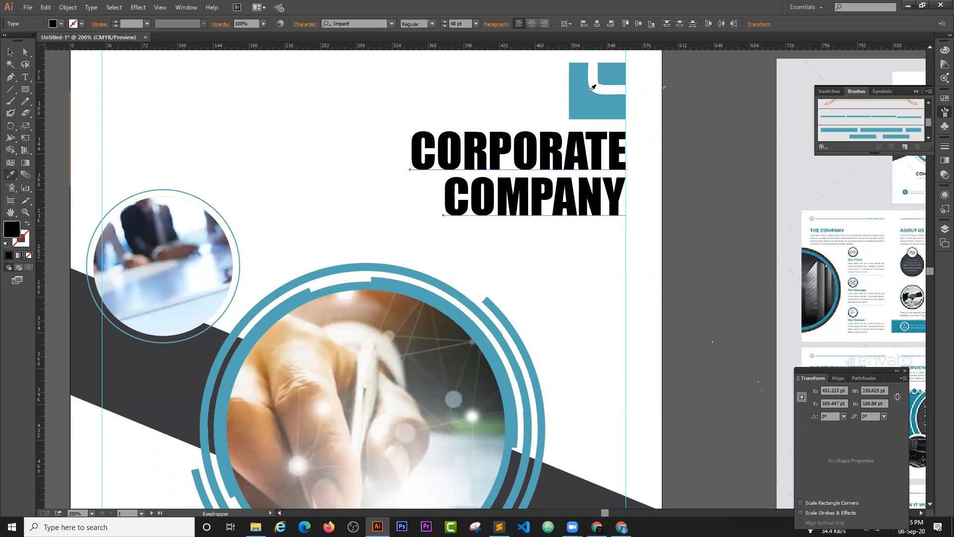
pyautogui.click(581, 95)
pyautogui.press('v')
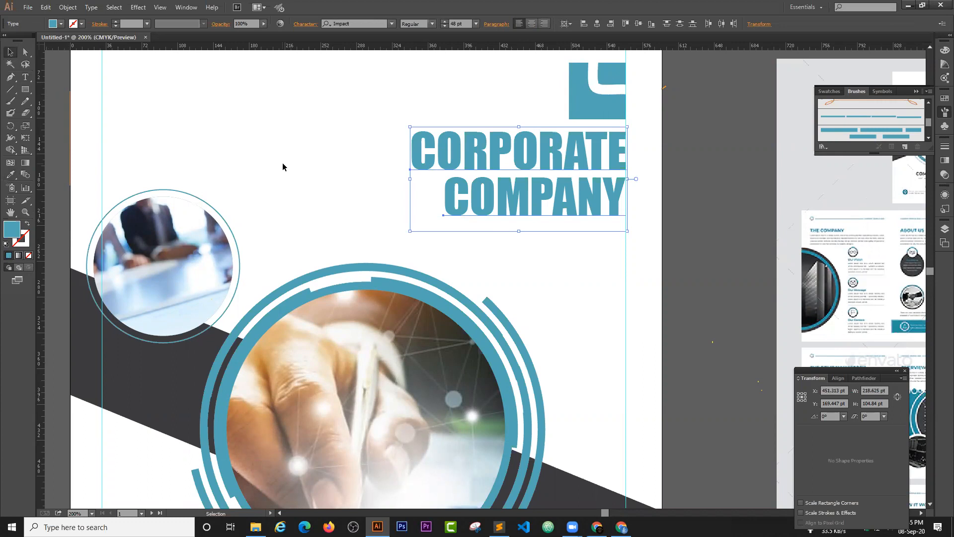
pyautogui.click(284, 166)
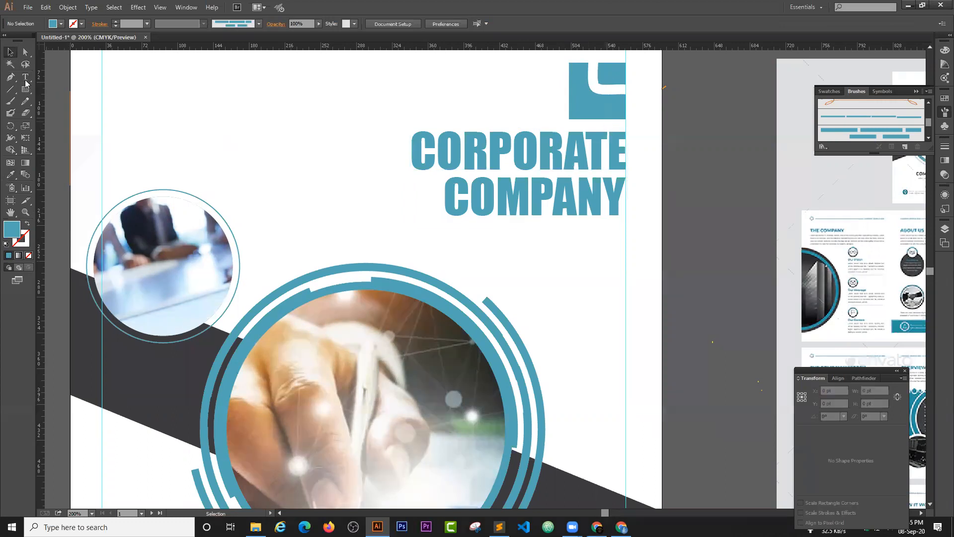
# Create a text frame about 122.5 by 43.5 pt below COMPANY at the right margin guide, with 12 pt text
pyautogui.press('t')
pyautogui.moveTo(504, 237); pyautogui.dragTo(627, 282)
pyautogui.moveTo(625, 278); pyautogui.dragTo(626, 278)
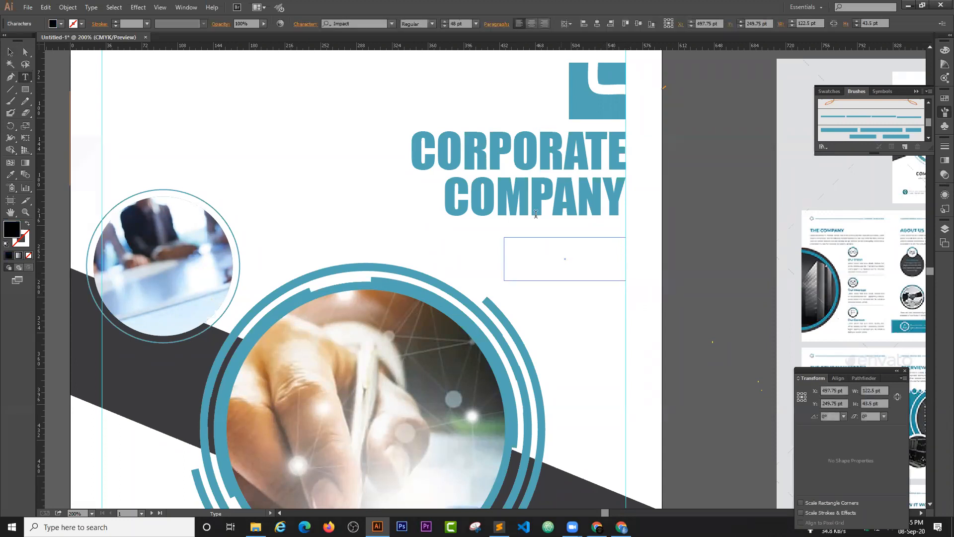
pyautogui.click(475, 23)
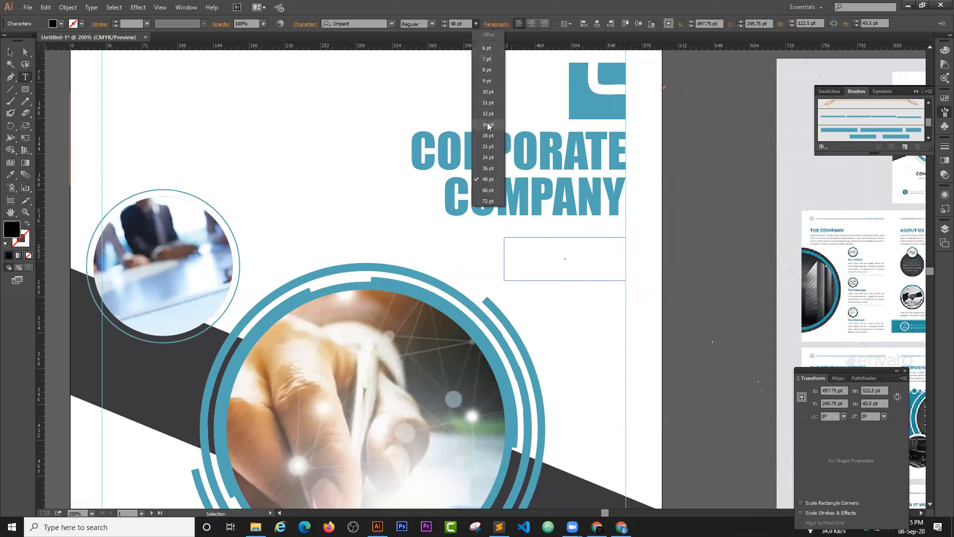
pyautogui.click(489, 113)
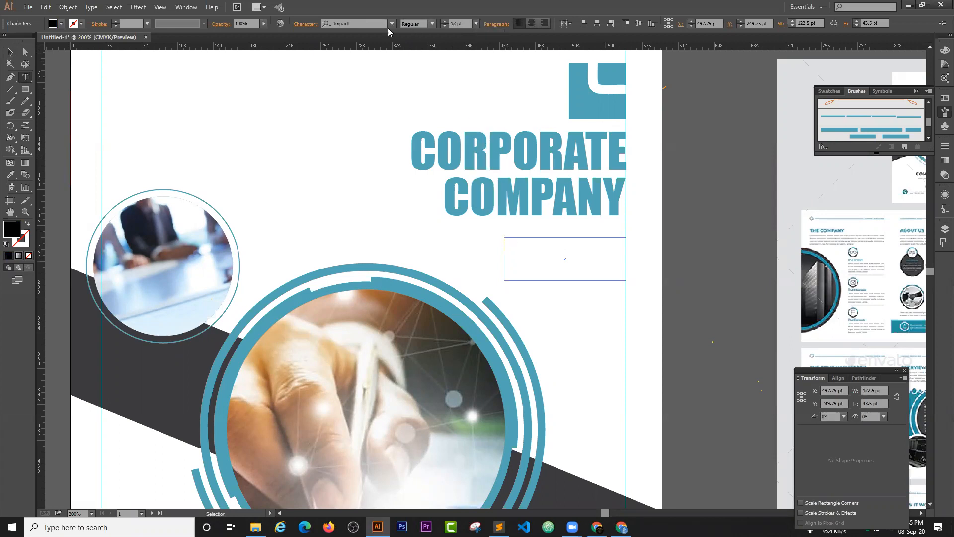
# Set the new text frame's font to Arial Narrow
pyautogui.click(364, 24)
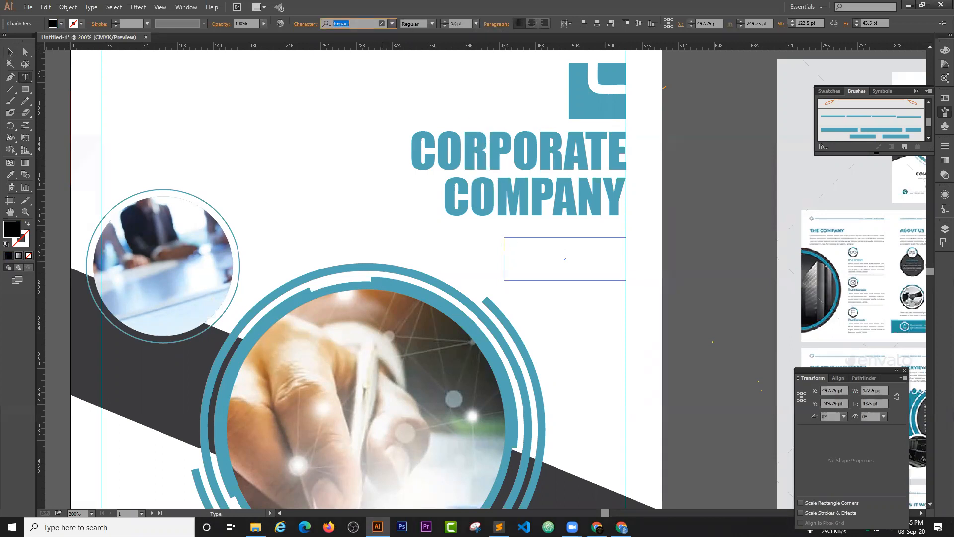
pyautogui.write('ari')
pyautogui.press('BackSpace')
pyautogui.write('ari')
pyautogui.write('l')
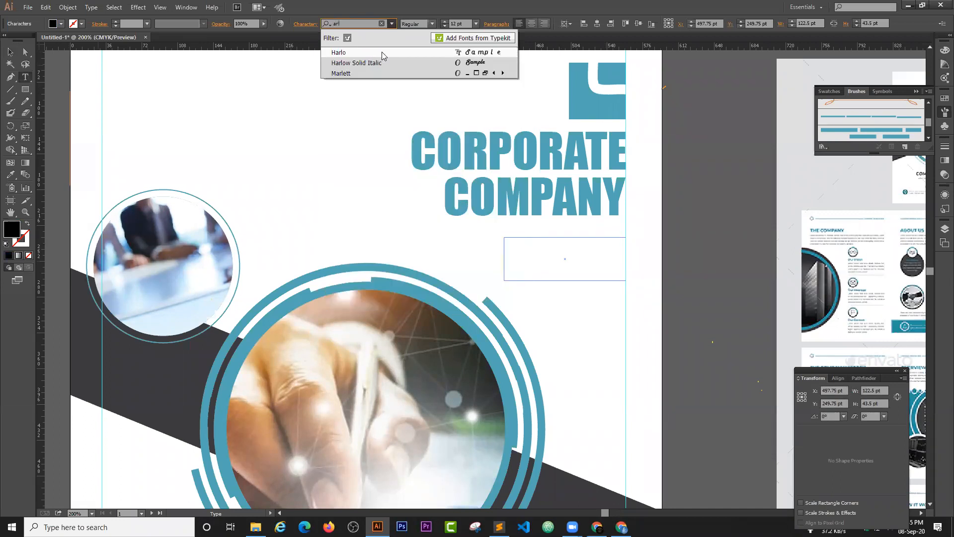
pyautogui.press('BackSpace')
pyautogui.write('i')
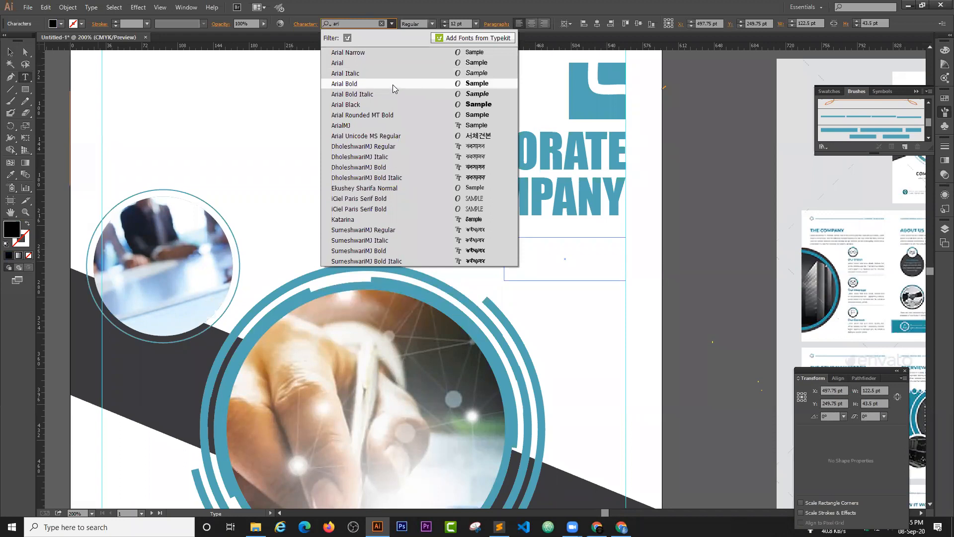
pyautogui.click(399, 54)
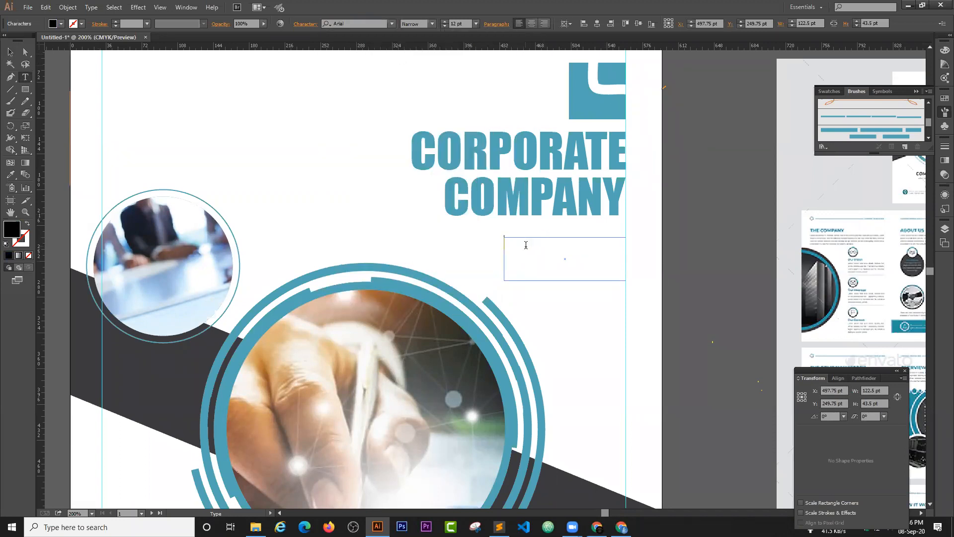
# Switch to Chrome and copy "company profile is a professional summary of the business and its activities." from the Google results
pyautogui.click(597, 527)
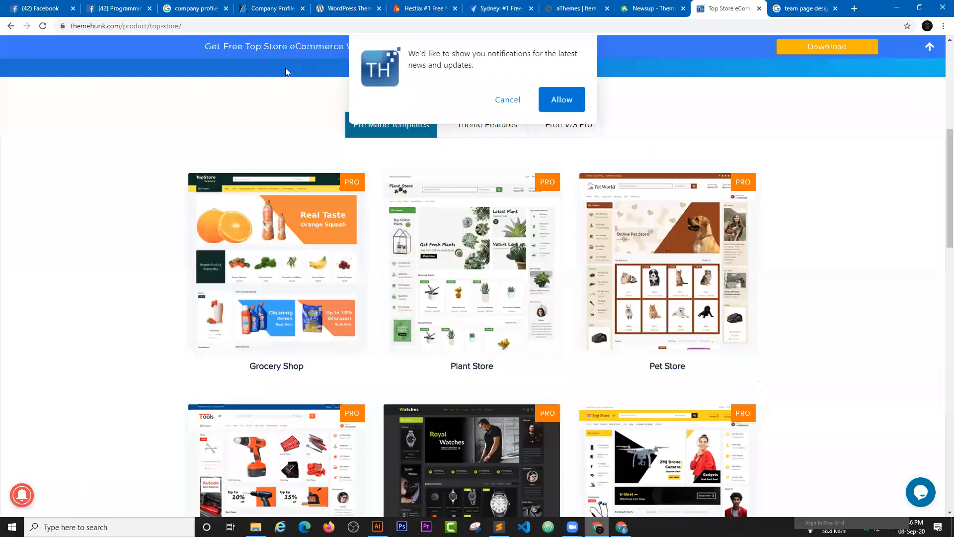
pyautogui.click(261, 6)
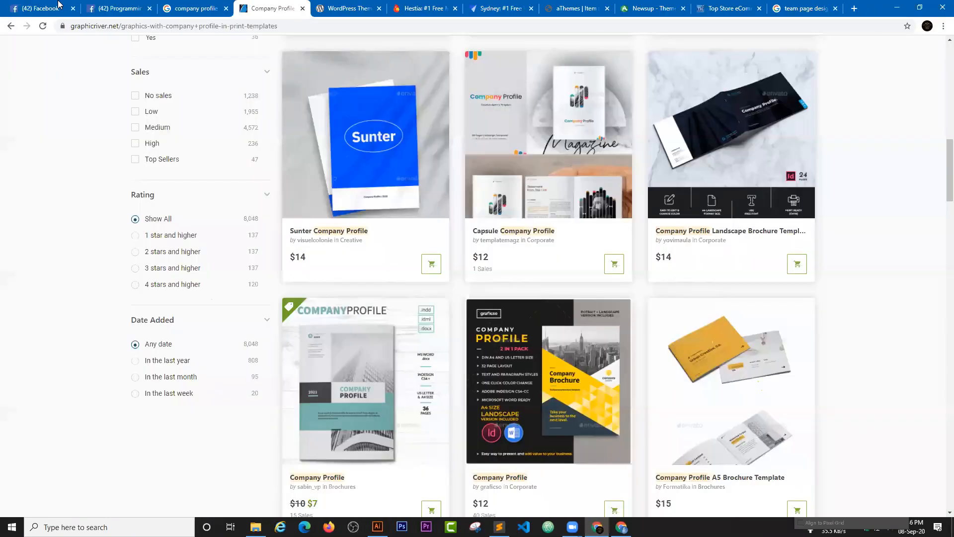
pyautogui.click(57, 6)
pyautogui.click(204, 5)
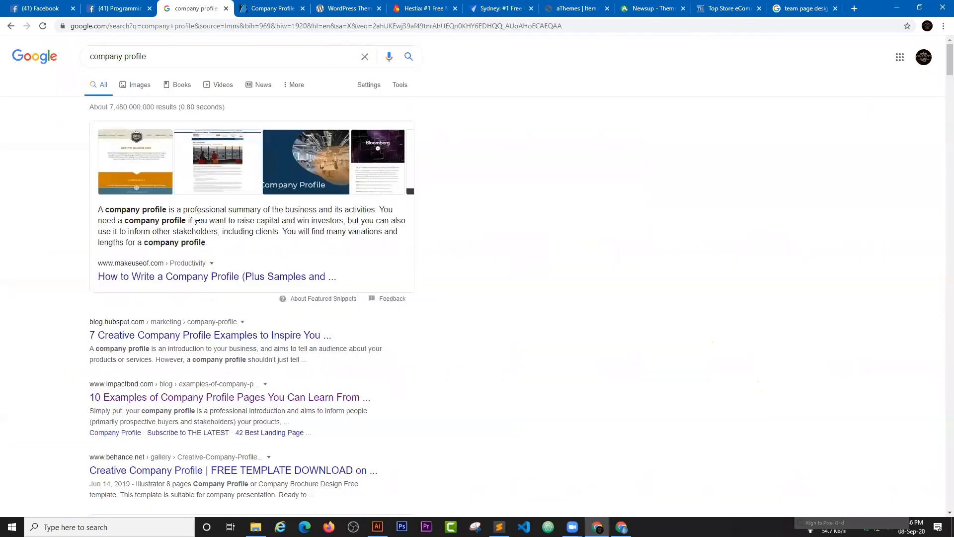
pyautogui.moveTo(132, 211); pyautogui.dragTo(378, 211)
pyautogui.rightClick(125, 204)
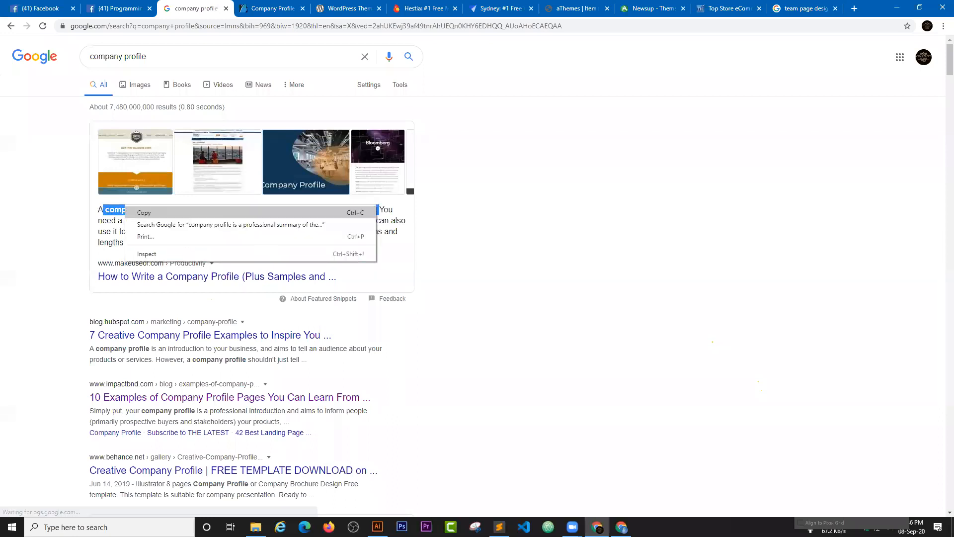
pyautogui.click(144, 213)
pyautogui.rightClick(172, 341)
pyautogui.click(172, 339)
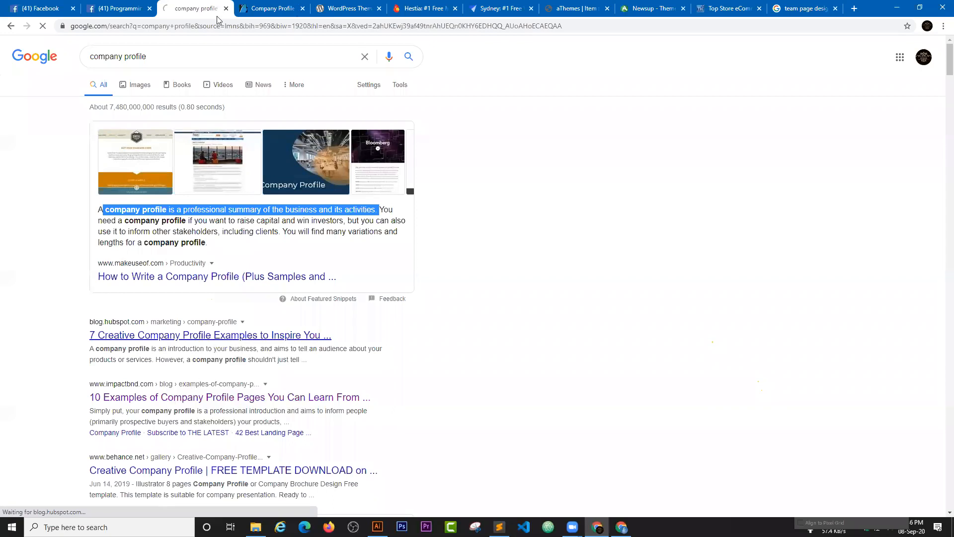
# Return to Illustrator, paste the copied sentence into the text frame and set its size to 10 pt
pyautogui.click(378, 527)
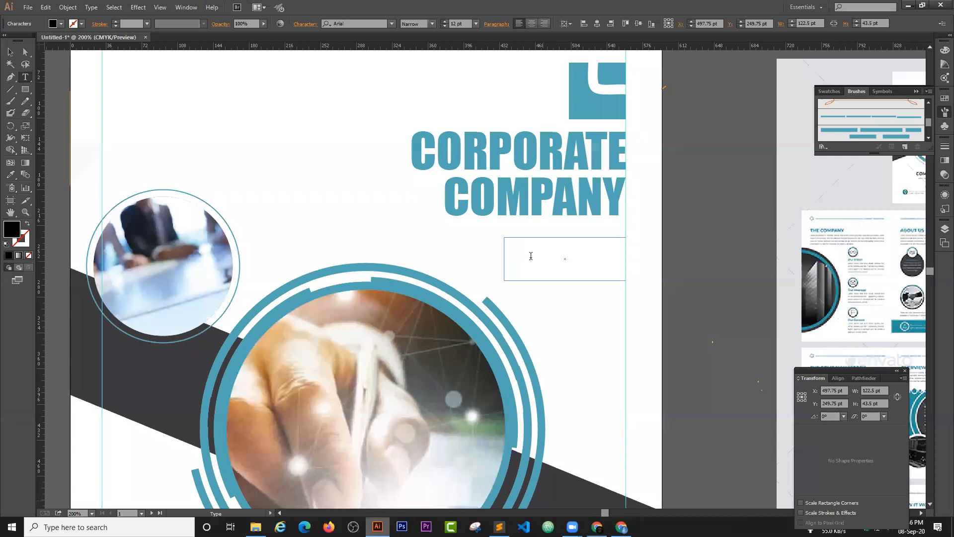
pyautogui.hotkey('ctrl', 'v')
pyautogui.click(10, 52)
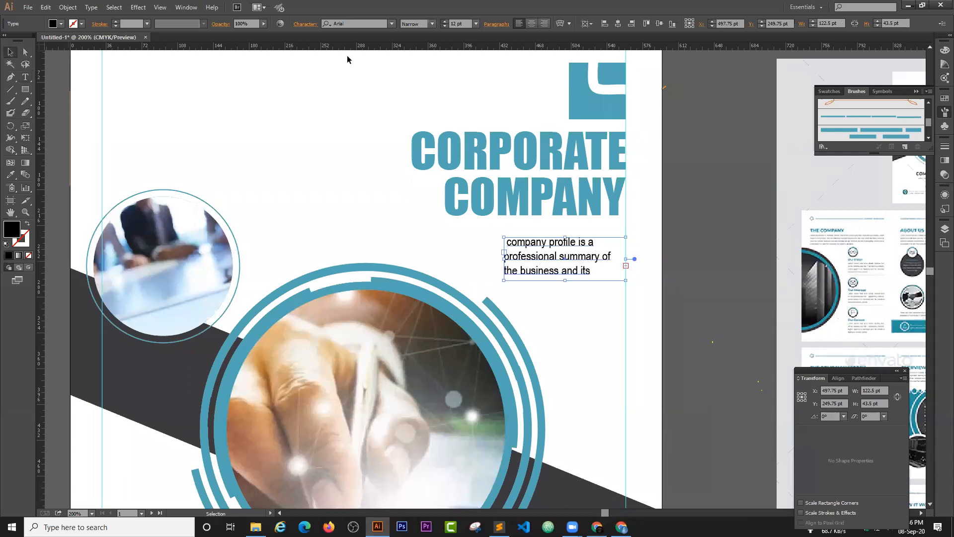
pyautogui.click(476, 24)
pyautogui.click(484, 88)
pyautogui.click(678, 320)
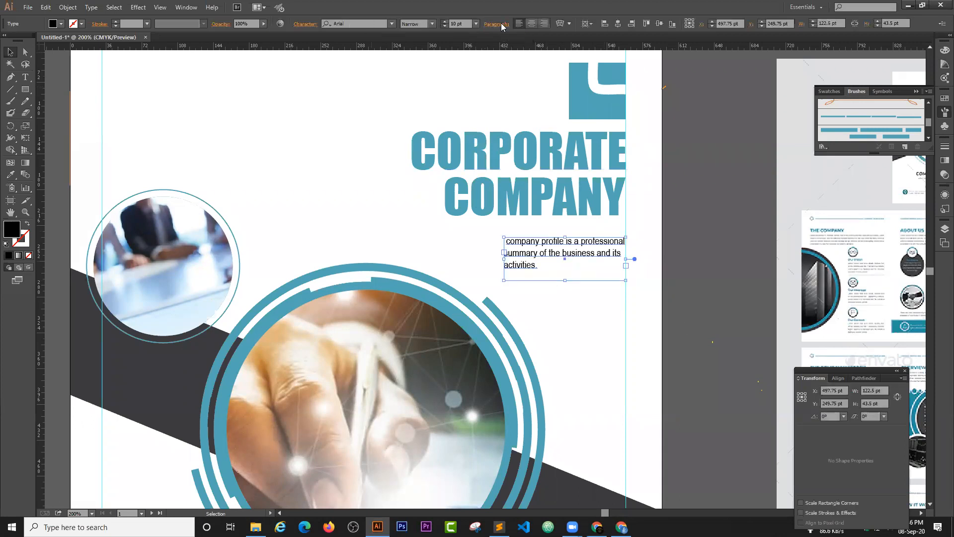
# Justify the company profile paragraph with its last line aligned right
pyautogui.click(497, 24)
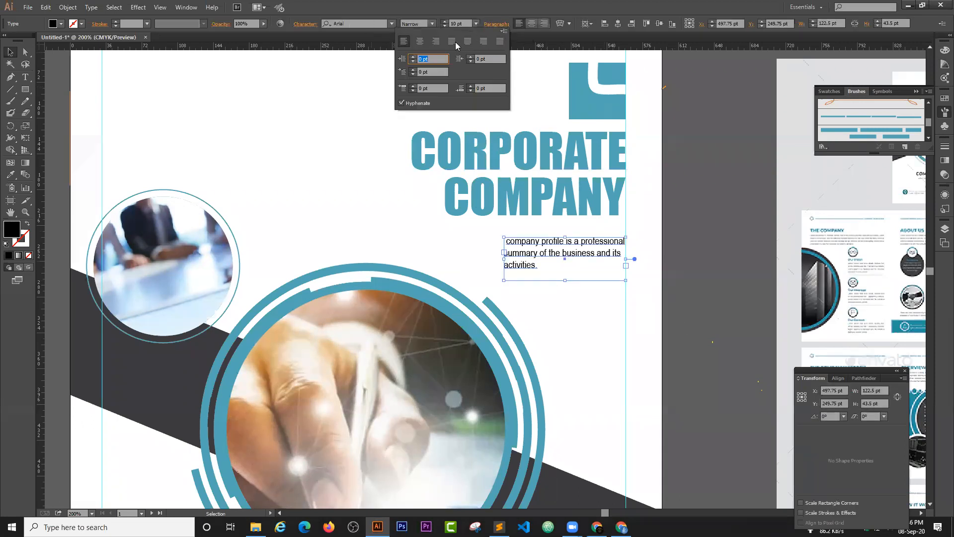
pyautogui.click(455, 42)
pyautogui.click(498, 43)
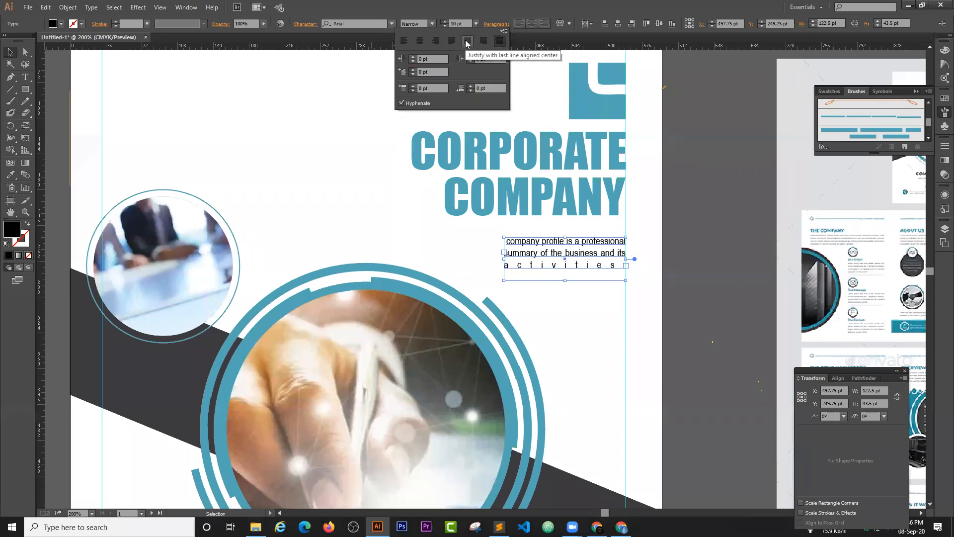
pyautogui.click(484, 41)
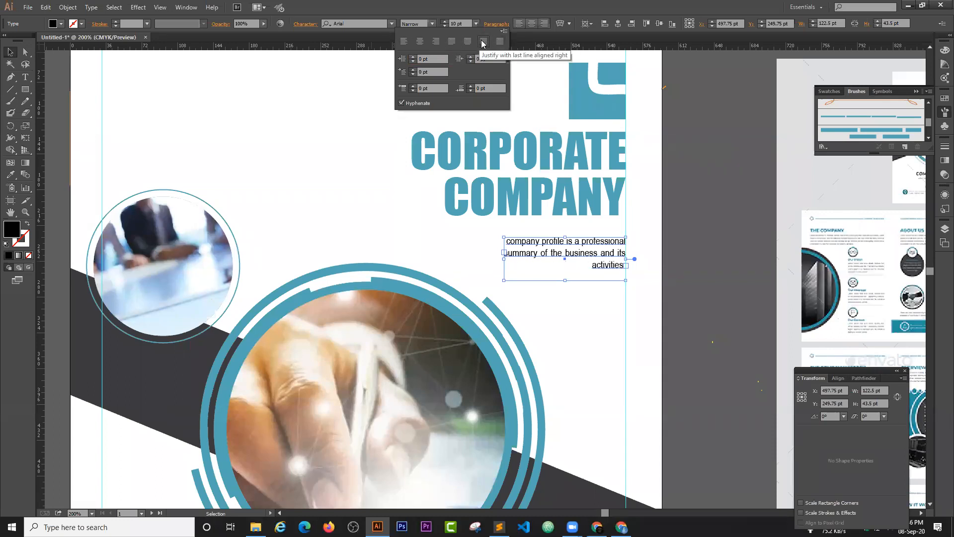
pyautogui.click(720, 276)
pyautogui.click(721, 276)
# Draw a rectangle about 152 by 44 pt at the cover's lower left margin and place a horizontal guide along its bottom edge
pyautogui.scroll(2, 666, 247)
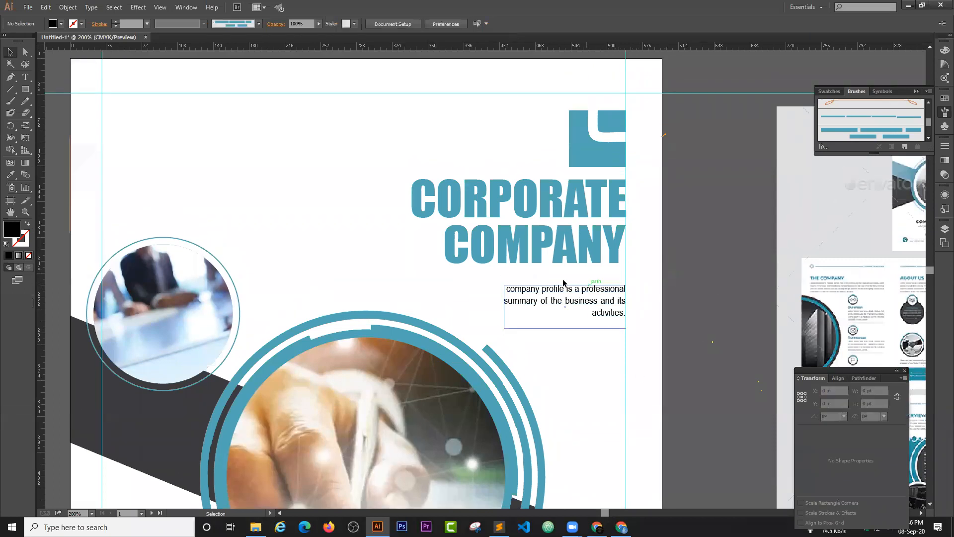
pyautogui.scroll(-3, 563, 282)
pyautogui.scroll(-9, 495, 274)
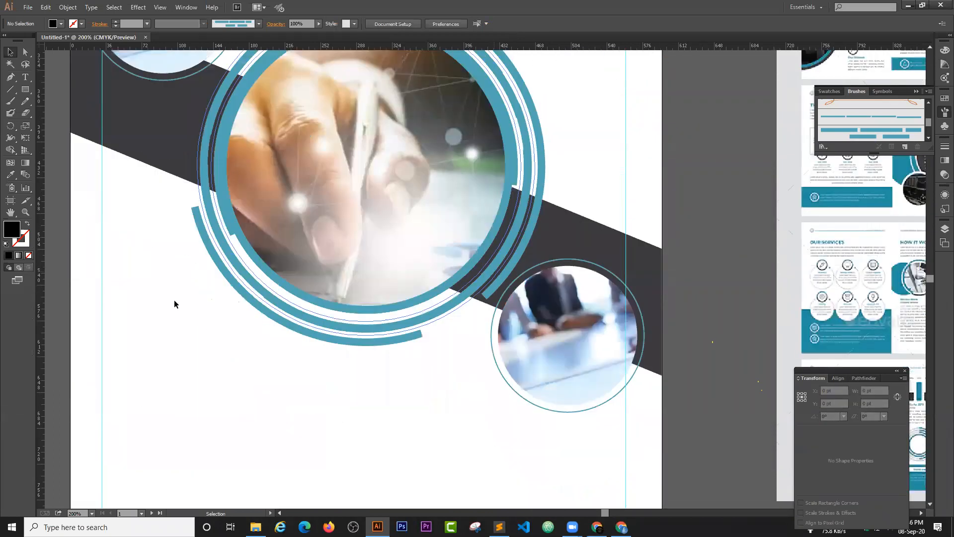
pyautogui.moveTo(246, 397); pyautogui.dragTo(292, 182)
pyautogui.moveTo(448, 329); pyautogui.dragTo(286, 384)
pyautogui.moveTo(762, 233); pyautogui.dragTo(441, 331)
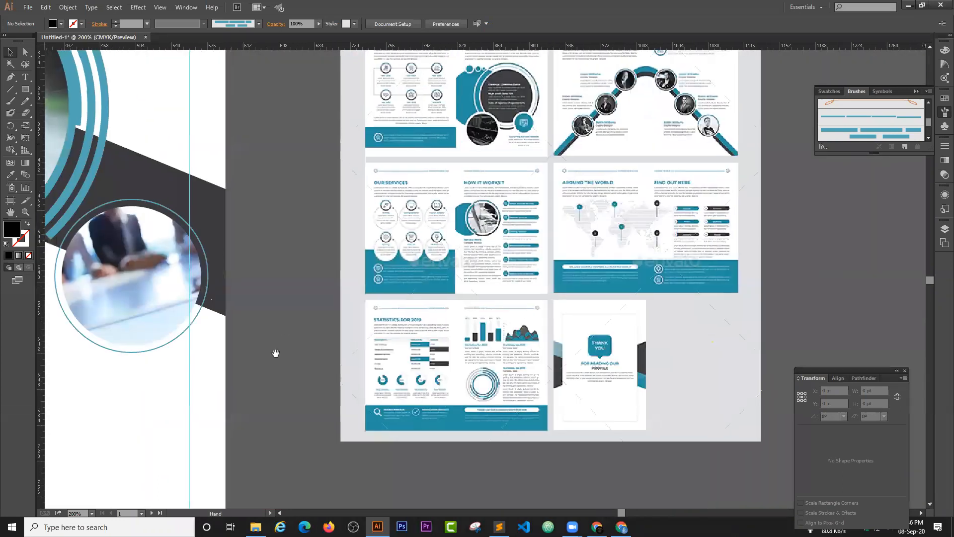
pyautogui.moveTo(345, 136); pyautogui.dragTo(333, 312)
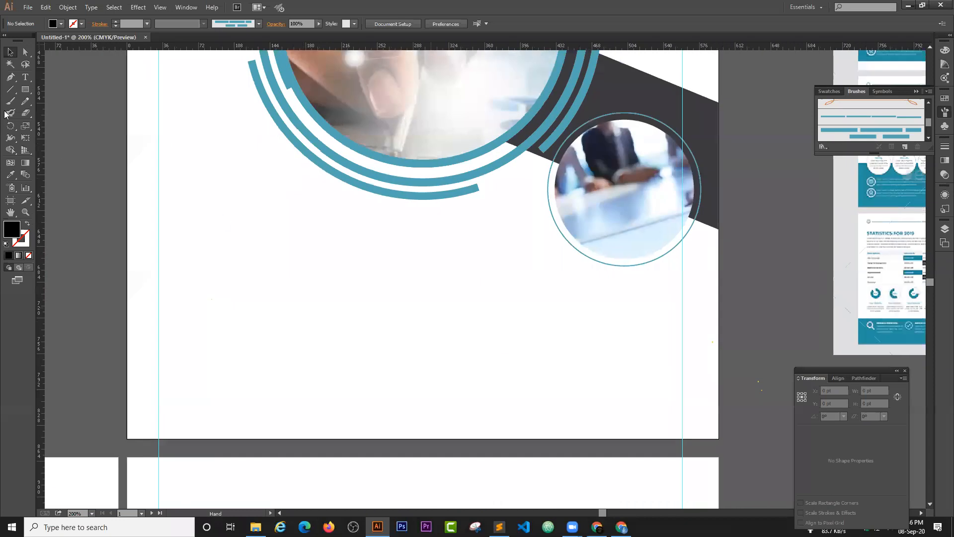
pyautogui.scroll(-2, 238, 338)
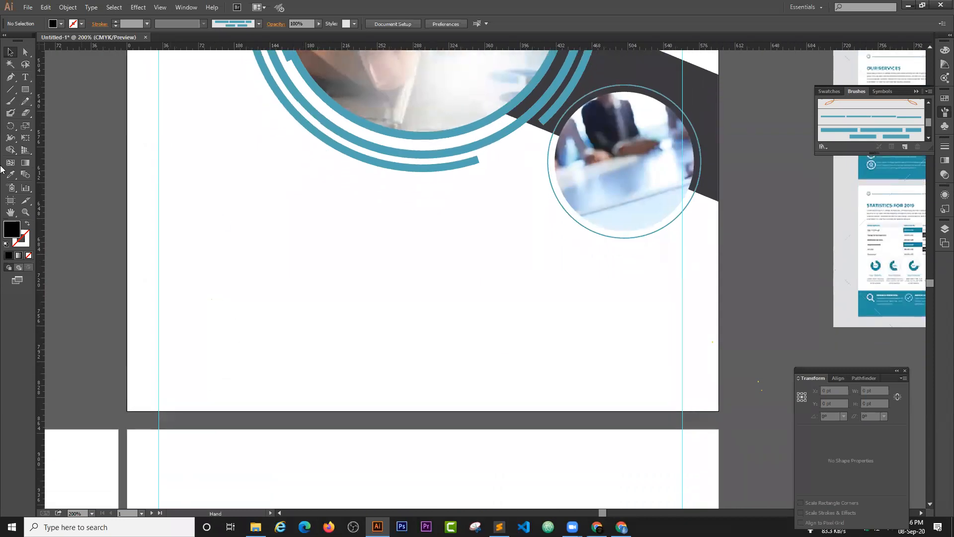
pyautogui.moveTo(23, 93); pyautogui.dragTo(55, 90)
pyautogui.moveTo(159, 335); pyautogui.dragTo(325, 379)
pyautogui.click(10, 52)
pyautogui.moveTo(125, 47); pyautogui.dragTo(142, 379)
# Fill the new rectangle with the blue sampled from the rings around the main photo
pyautogui.click(234, 355)
pyautogui.press('i')
pyautogui.click(490, 118)
pyautogui.click(11, 52)
pyautogui.click(65, 146)
# Duplicate the blue rectangle twice along the same row, one copy at the right margin guide and one midway
pyautogui.moveTo(306, 344); pyautogui.dragTo(649, 348)
pyautogui.moveTo(515, 358); pyautogui.dragTo(532, 359)
pyautogui.click(326, 356)
pyautogui.moveTo(326, 357); pyautogui.dragTo(469, 356)
pyautogui.click(368, 359)
pyautogui.scroll(-2, 280, 312)
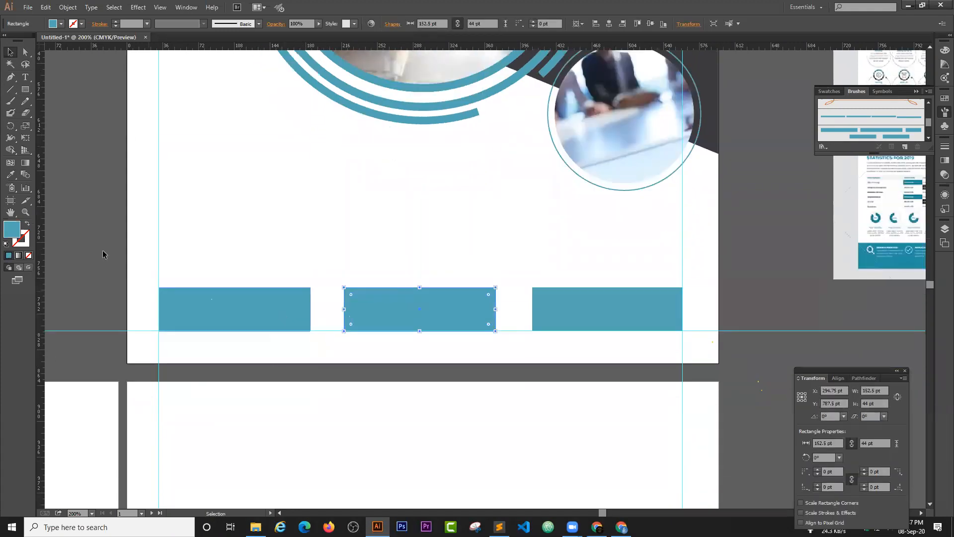
pyautogui.click(104, 274)
# Draw a circle about 31 pt in diameter inside the left end of the first blue rectangle
pyautogui.moveTo(386, 236); pyautogui.dragTo(478, 237)
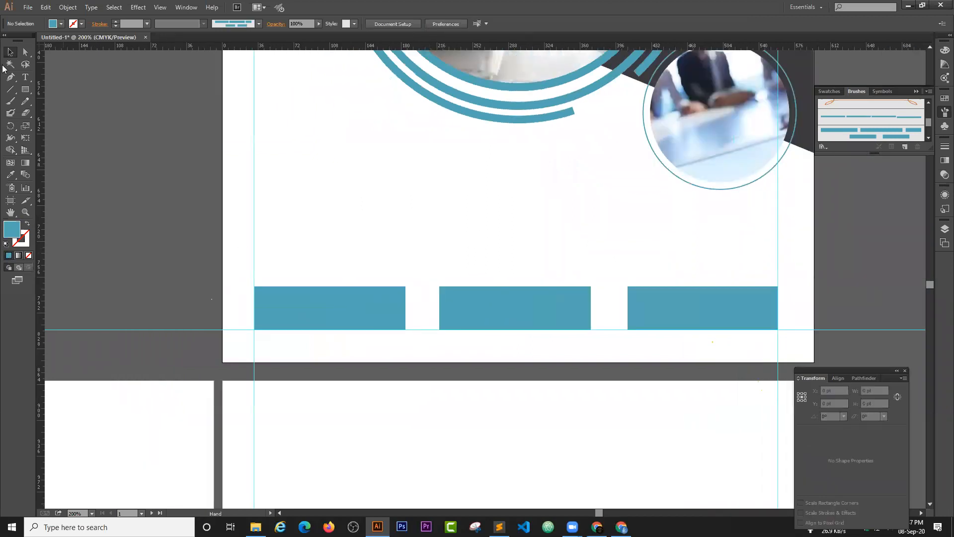
pyautogui.click(26, 77)
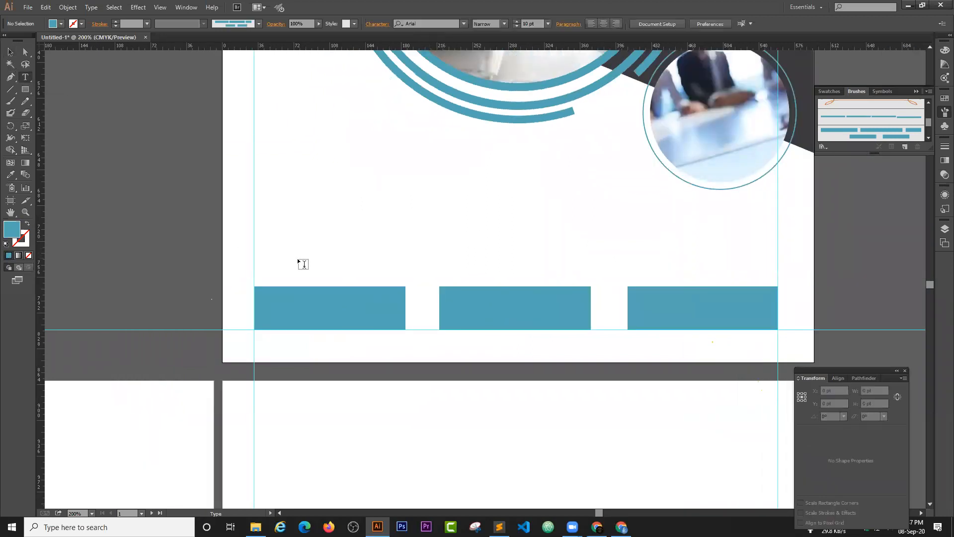
pyautogui.click(25, 91)
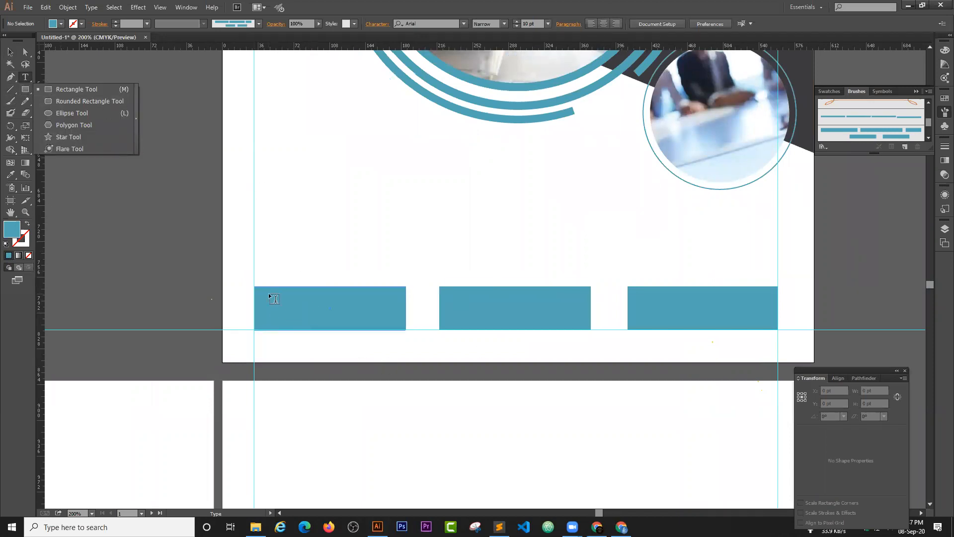
pyautogui.click(62, 101)
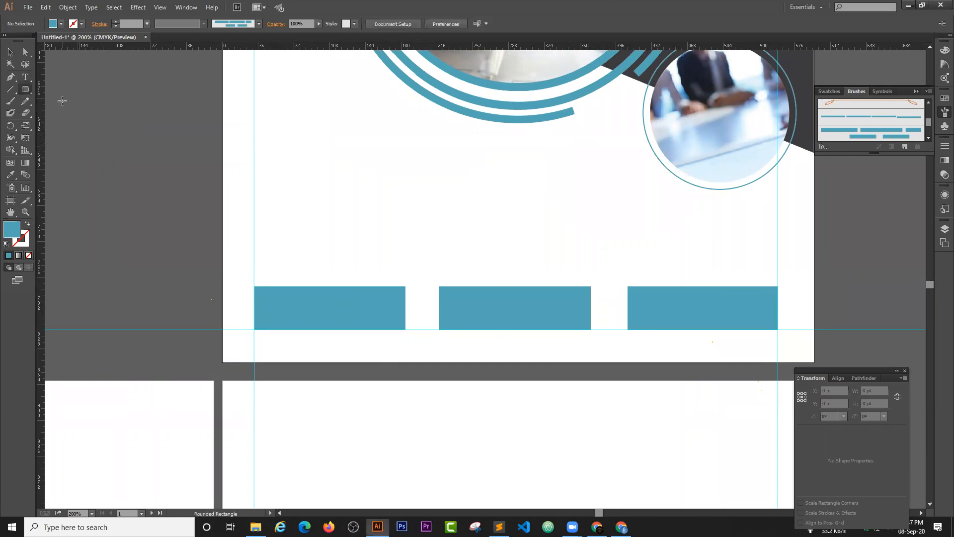
pyautogui.click(25, 90)
pyautogui.click(70, 114)
pyautogui.moveTo(272, 309); pyautogui.dragTo(285, 324)
pyautogui.click(10, 52)
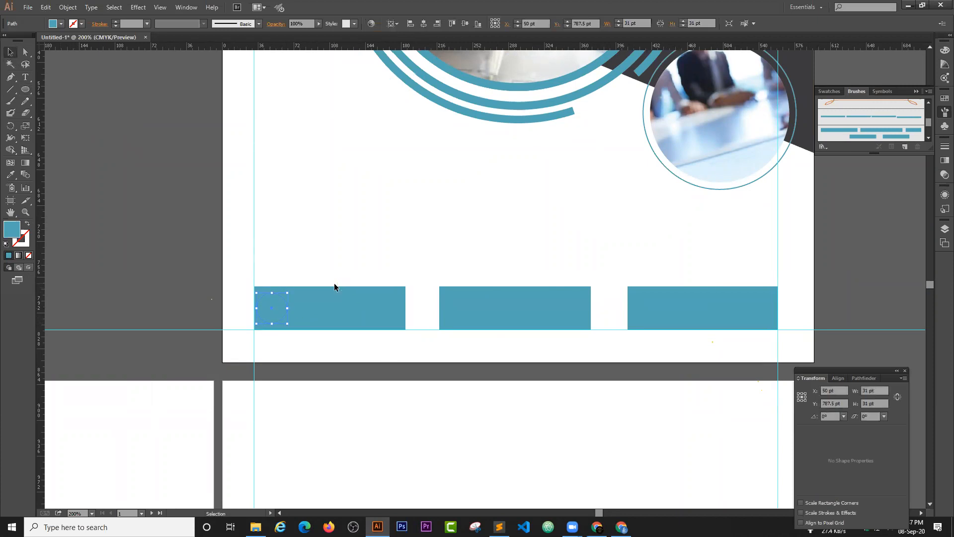
# Fill the circle with white sampled from the page background
pyautogui.press('i')
pyautogui.click(346, 192)
pyautogui.click(10, 52)
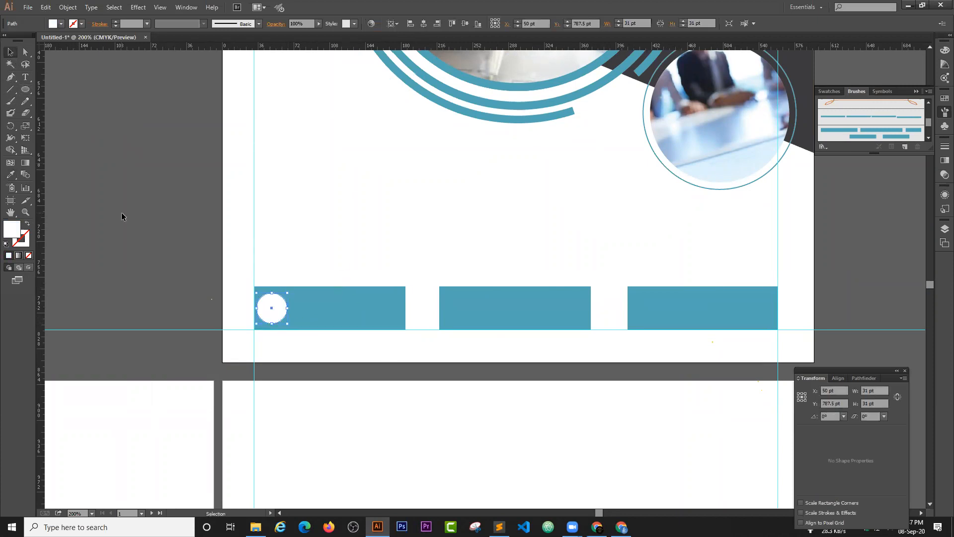
pyautogui.click(122, 217)
# Duplicate the white circle onto the left ends of the middle and right blue rectangles
pyautogui.moveTo(276, 307); pyautogui.dragTo(655, 312)
pyautogui.click(206, 299)
pyautogui.click(280, 275)
pyautogui.moveTo(232, 245); pyautogui.dragTo(140, 237)
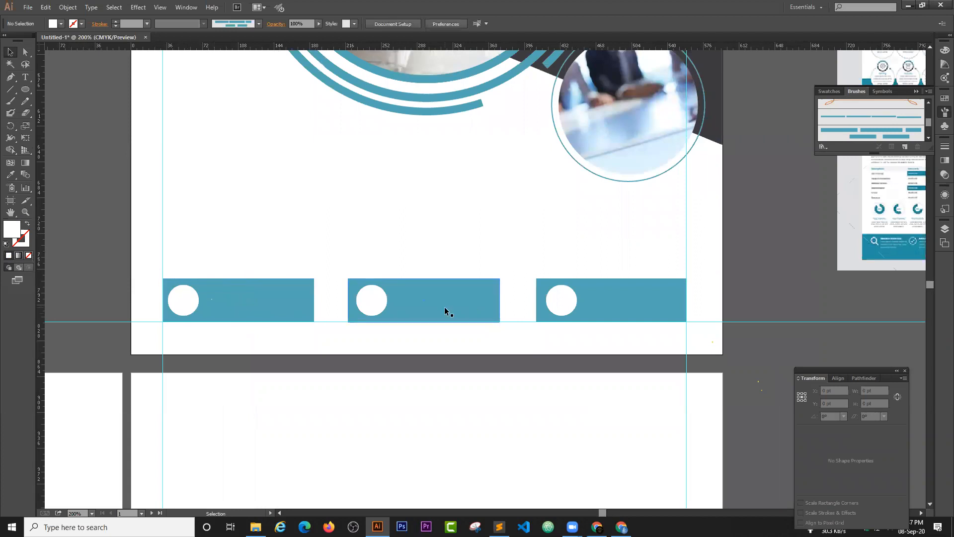
# Try moving the right blue rectangle upward, and undo the move
pyautogui.moveTo(600, 303); pyautogui.dragTo(603, 270)
pyautogui.hotkey('ctrl', 'z')
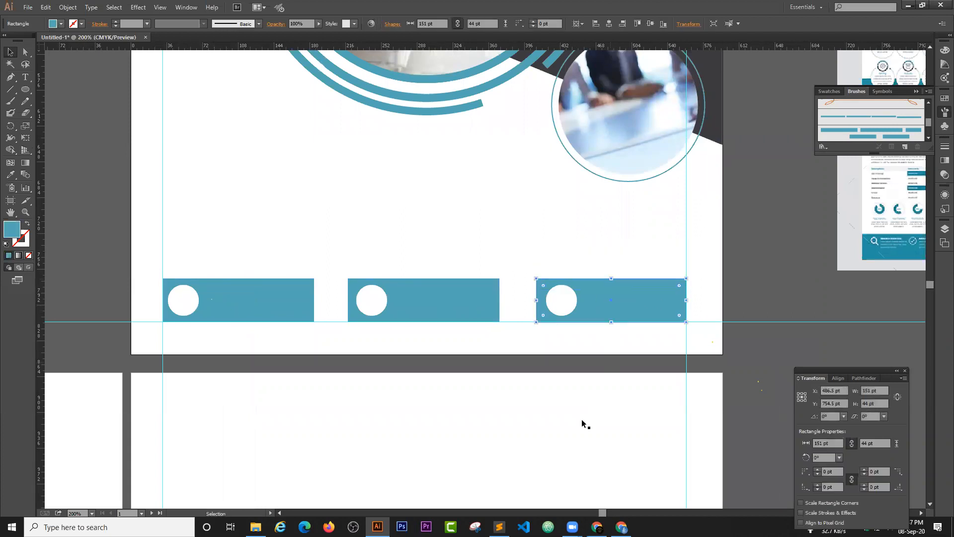
# Fill the dark diagonal band behind the photo circles with the black swatch
pyautogui.scroll(3, 718, 277)
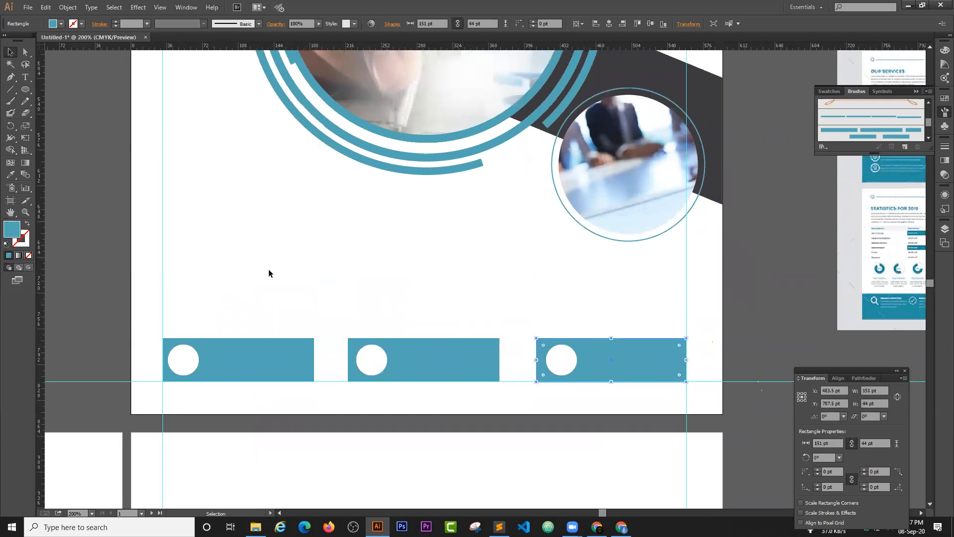
pyautogui.hotkey('ctrl', '-')
pyautogui.hotkey('ctrl', '-')
pyautogui.hotkey('ctrl', '-')
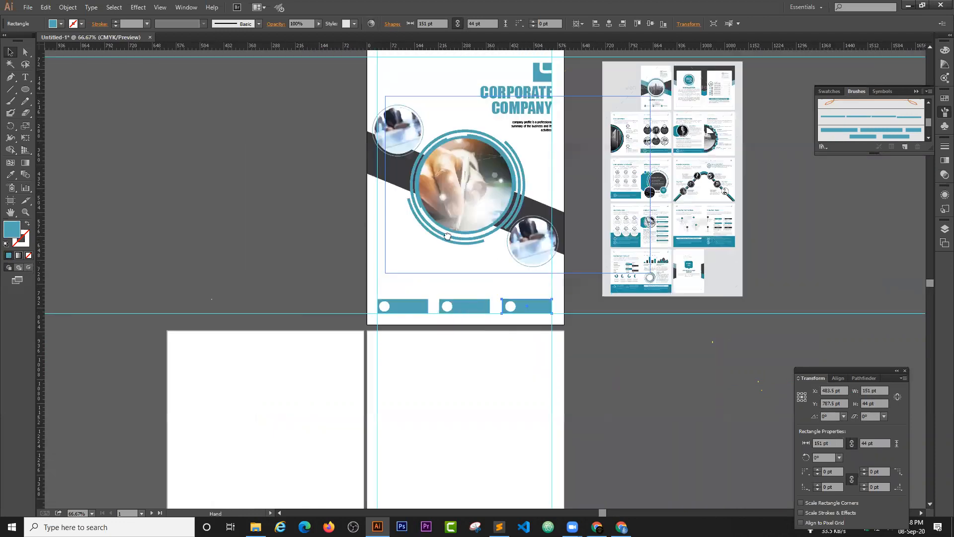
pyautogui.moveTo(326, 258); pyautogui.dragTo(297, 334)
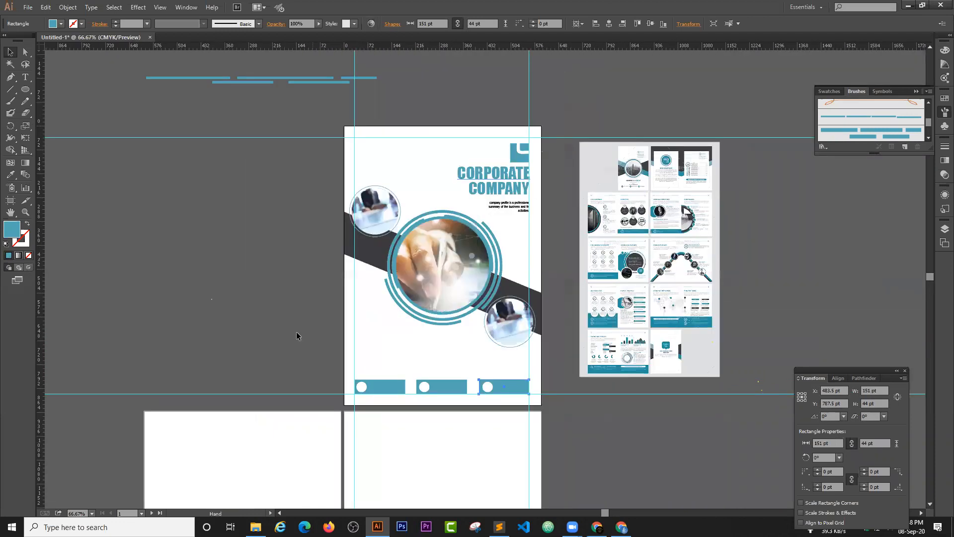
pyautogui.click(292, 341)
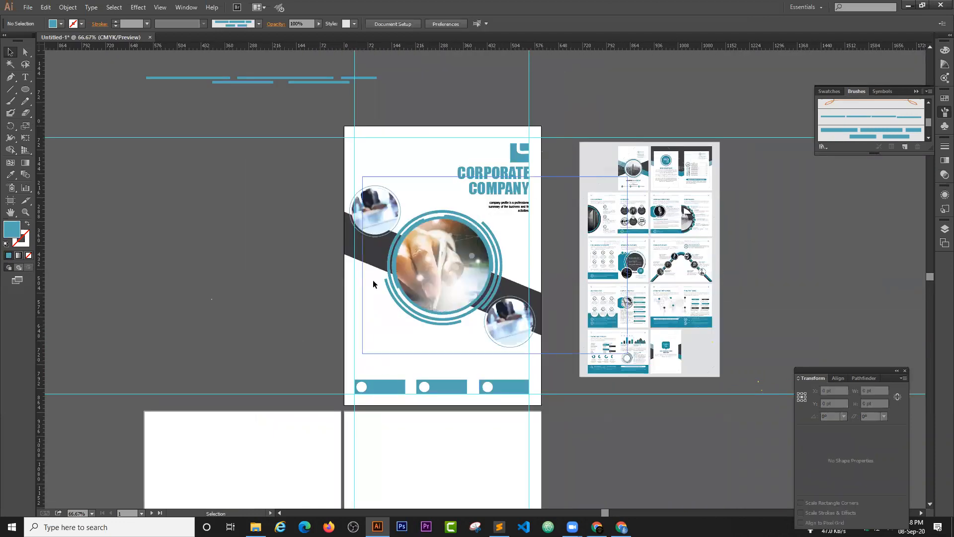
pyautogui.moveTo(372, 271); pyautogui.dragTo(278, 261)
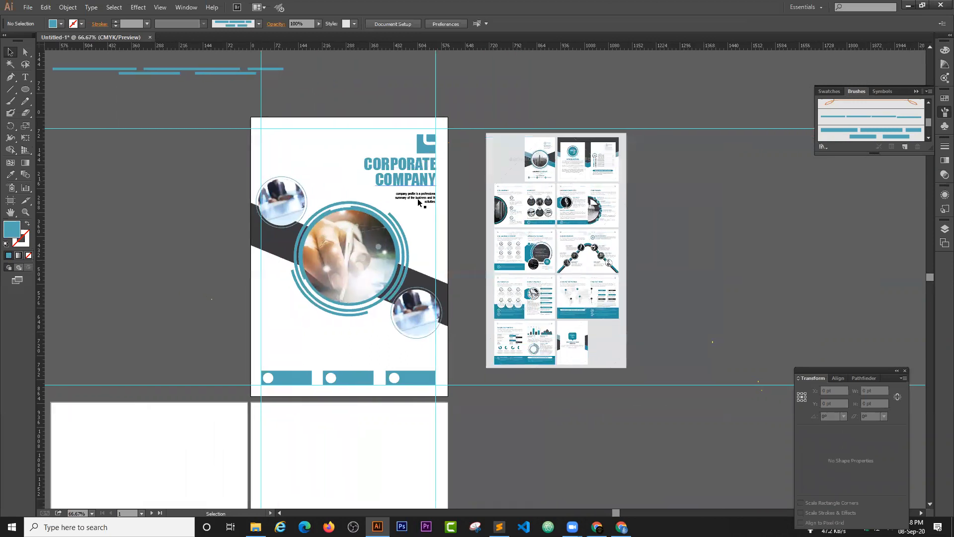
pyautogui.click(422, 281)
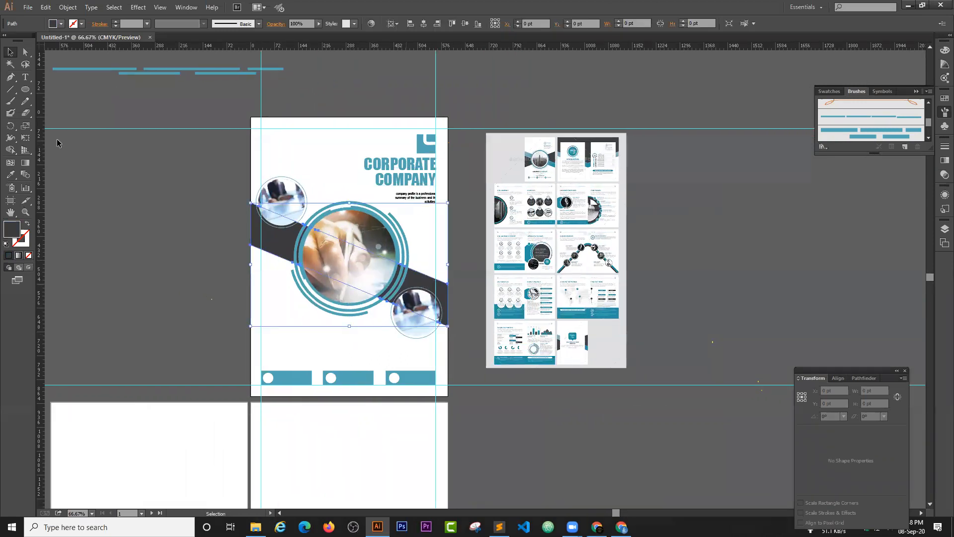
pyautogui.click(55, 24)
pyautogui.click(13, 70)
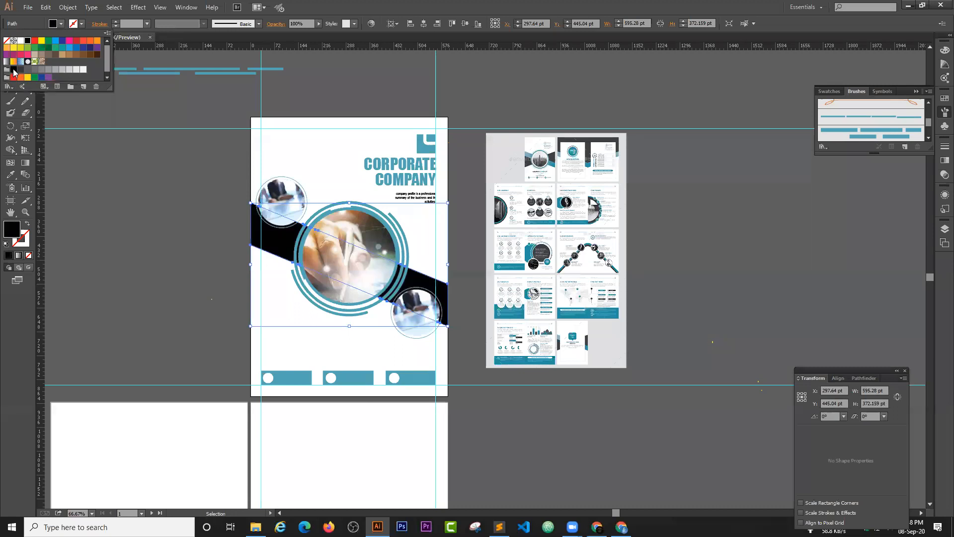
pyautogui.click(100, 186)
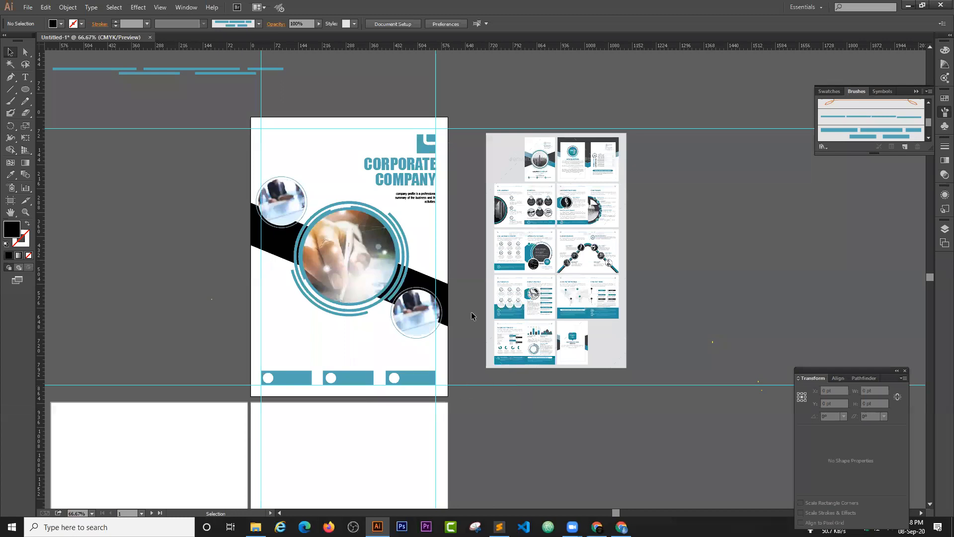
pyautogui.moveTo(457, 353); pyautogui.dragTo(470, 328)
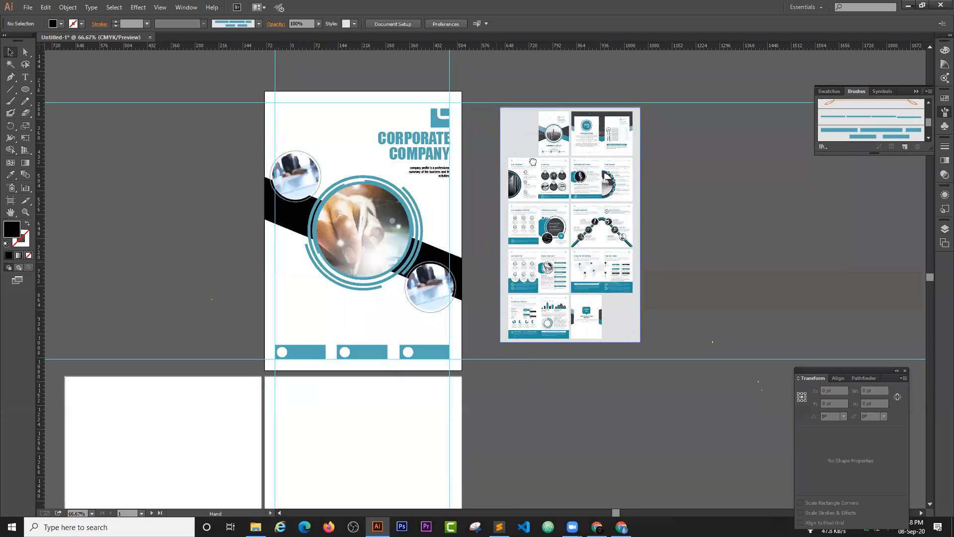
pyautogui.moveTo(432, 240); pyautogui.dragTo(512, 159)
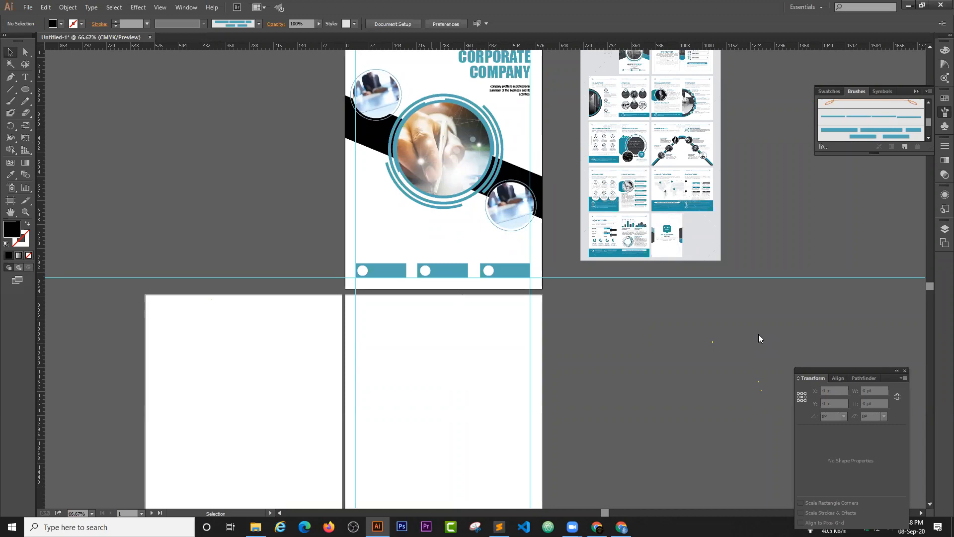
pyautogui.scroll(2, 418, 144)
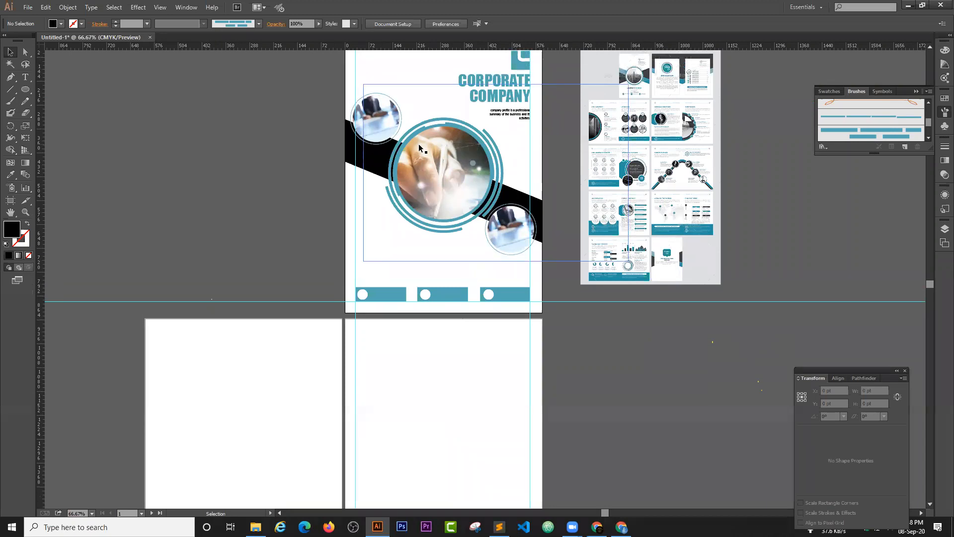
pyautogui.scroll(1, 434, 147)
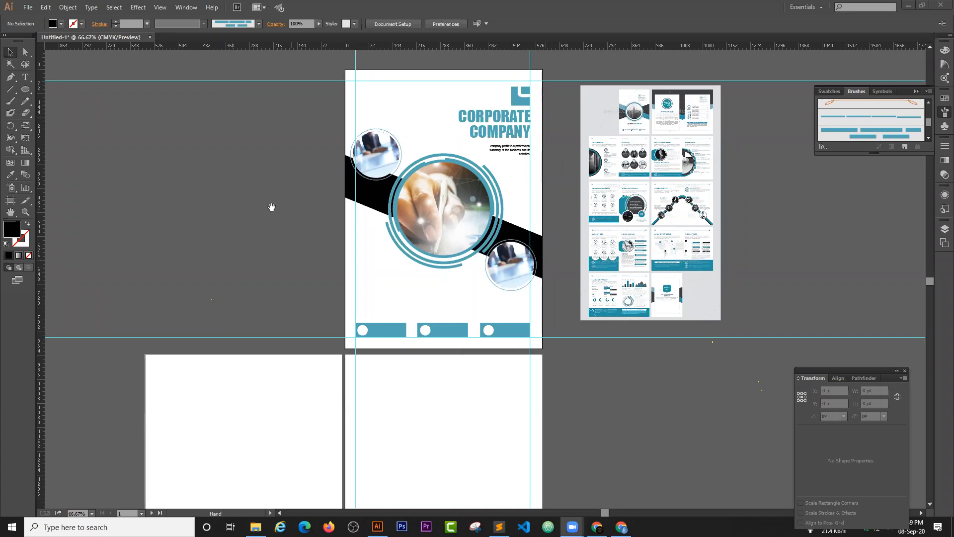
pyautogui.click(270, 206)
# Draw a black square about 196 pt wide on the empty pasteboard beside the cover and shift it farther from the page
pyautogui.moveTo(228, 212); pyautogui.dragTo(394, 222)
pyautogui.hotkey('ctrl', '+')
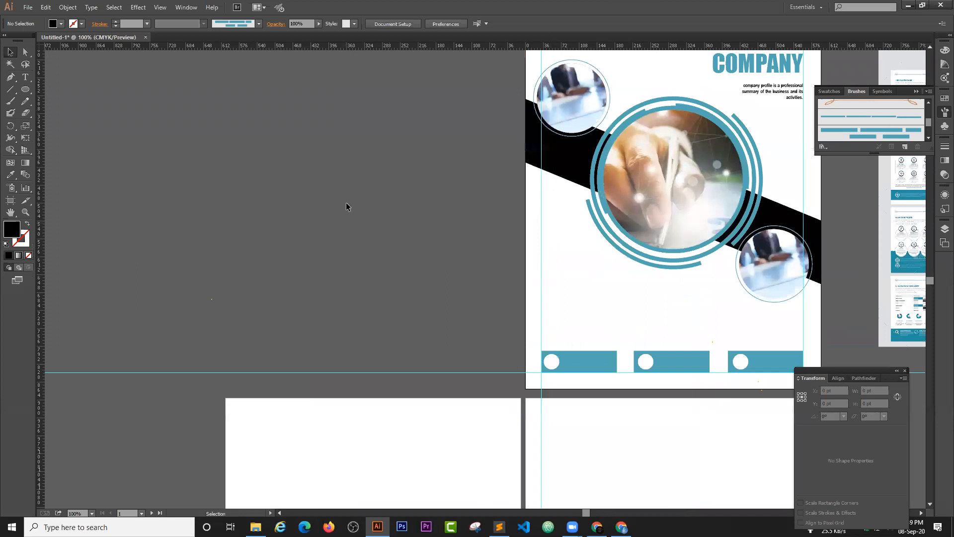
pyautogui.click(25, 89)
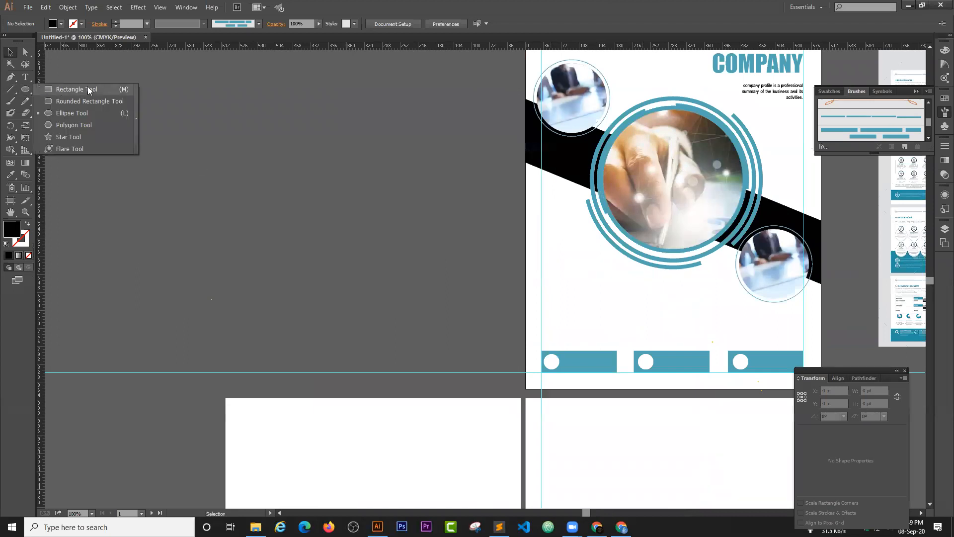
pyautogui.click(90, 90)
pyautogui.moveTo(271, 109); pyautogui.dragTo(321, 159)
pyautogui.click(11, 51)
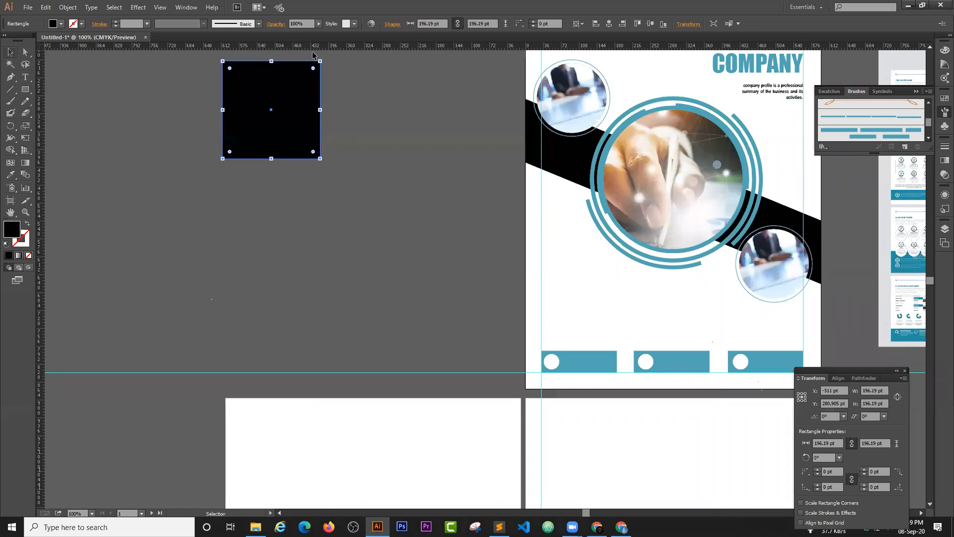
pyautogui.click(192, 160)
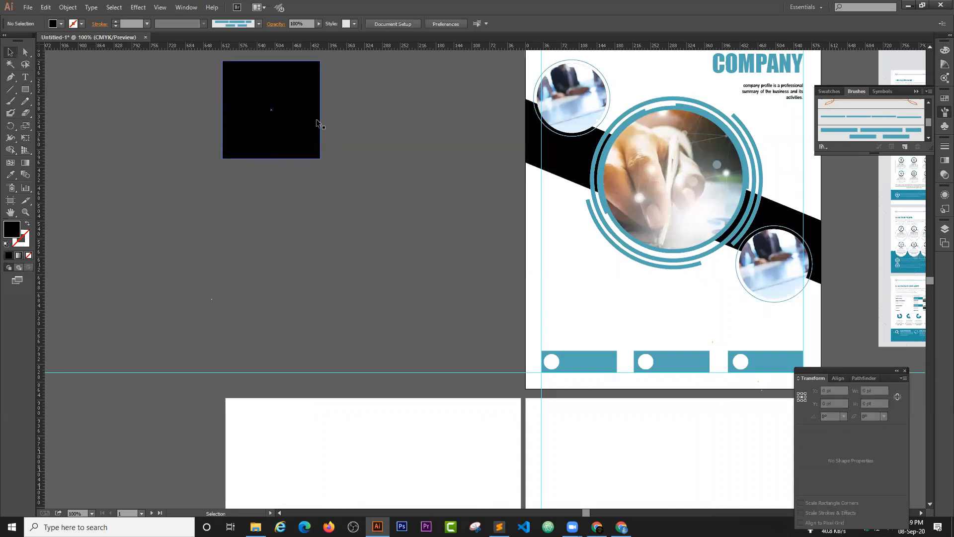
pyautogui.moveTo(272, 105); pyautogui.dragTo(230, 112)
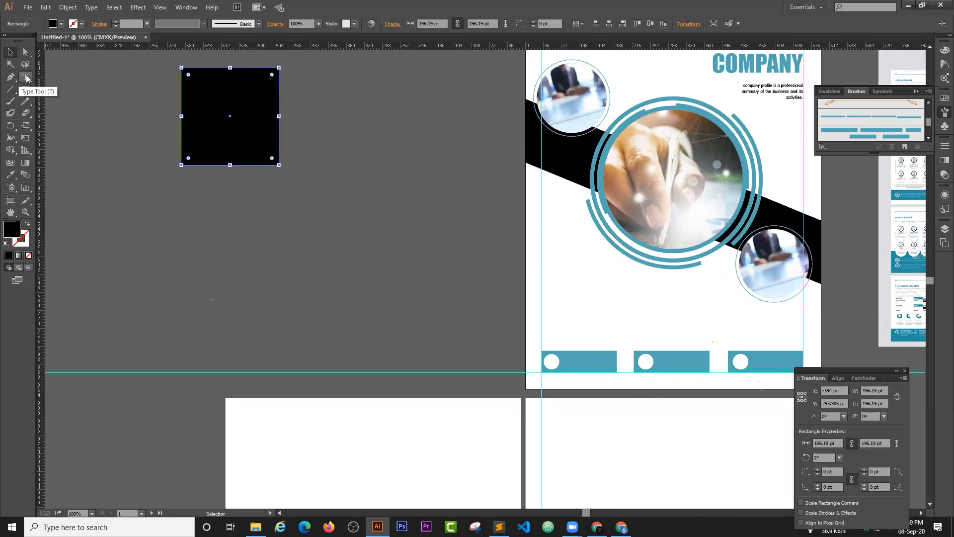
# Add a phone icon below the square by entering "phone" as text in Font Awesome 5 Free Solid at 48 pt
pyautogui.click(26, 78)
pyautogui.click(189, 214)
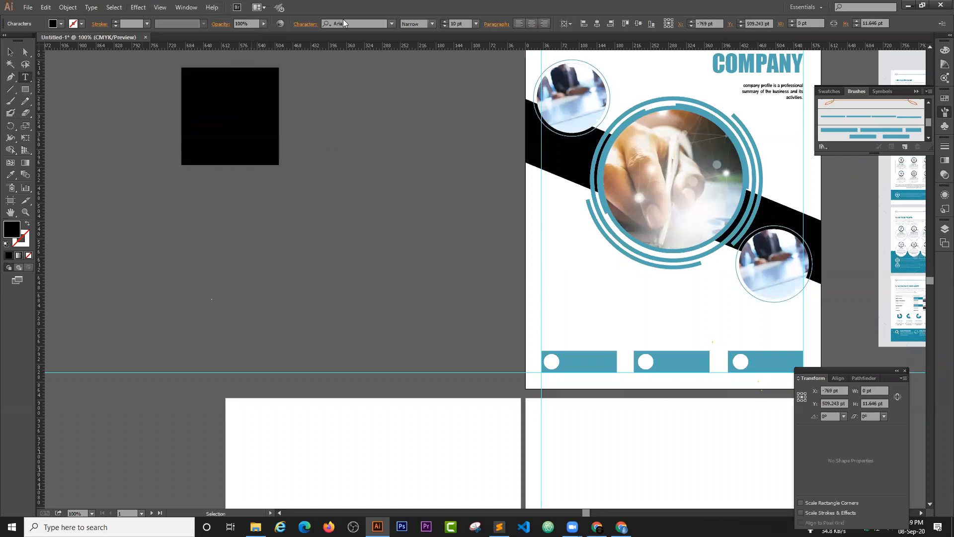
pyautogui.click(367, 31)
pyautogui.write('font')
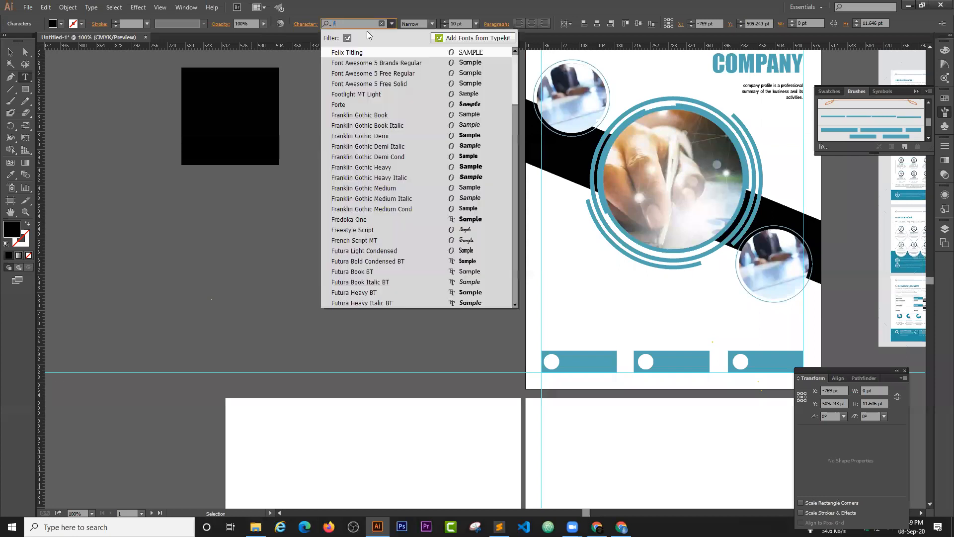
pyautogui.click(363, 73)
pyautogui.click(476, 24)
pyautogui.click(488, 179)
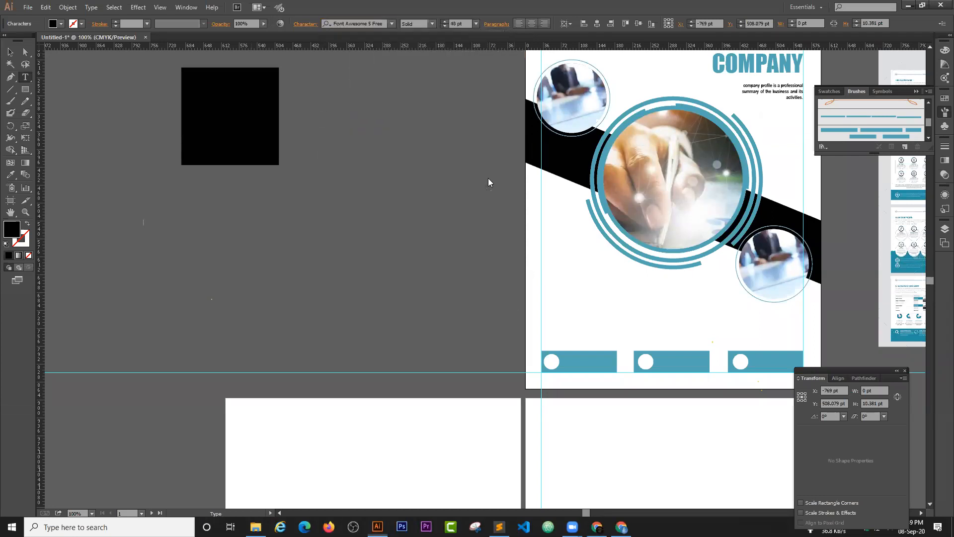
pyautogui.write('phone')
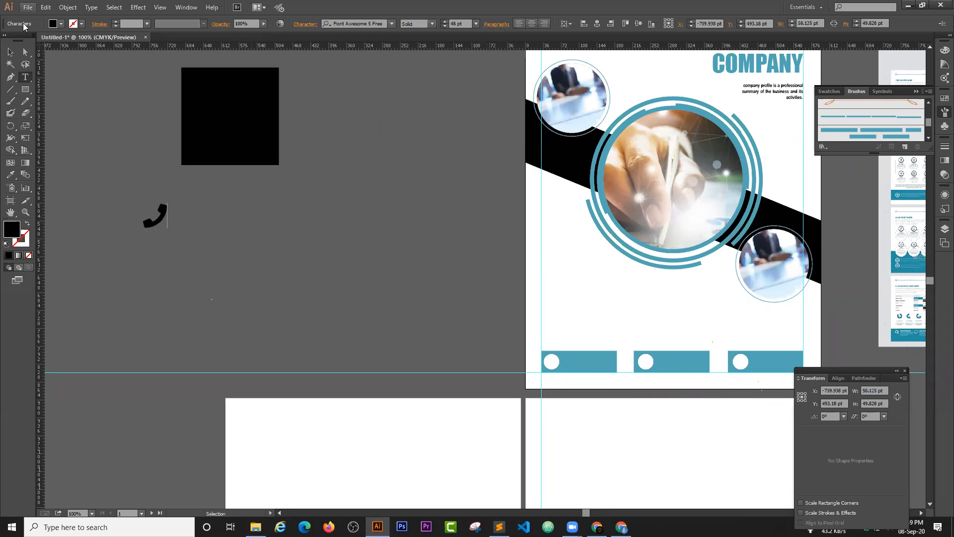
# Fill the phone icon with white sampled from a blank page and enlarge it to about 124 pt wide over the black square
pyautogui.click(10, 52)
pyautogui.press('i')
pyautogui.click(313, 414)
pyautogui.press('v')
pyautogui.moveTo(163, 222); pyautogui.dragTo(260, 146)
pyautogui.click(259, 196)
pyautogui.click(271, 142)
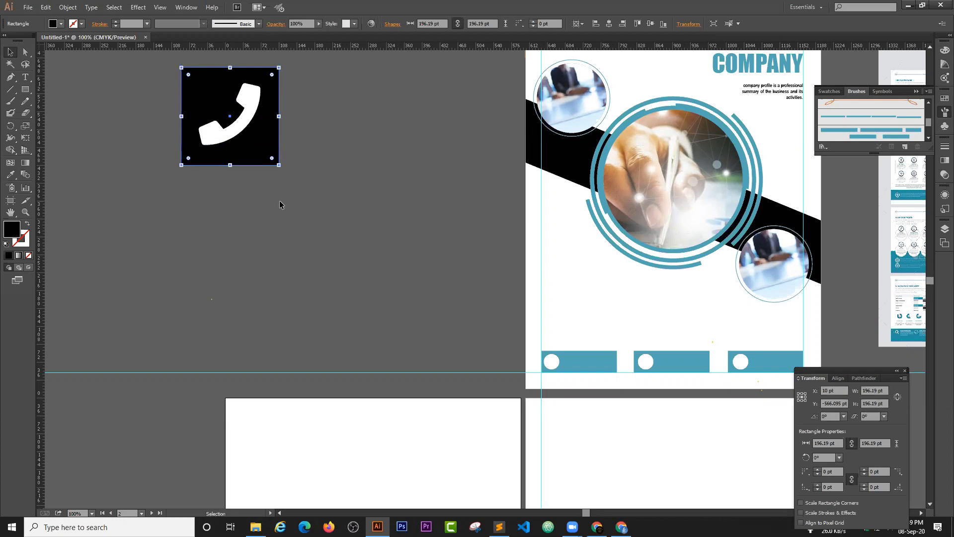
# Draw a black circle about 216 pt in diameter on the pasteboard, diagonally below the square
pyautogui.click(280, 202)
pyautogui.moveTo(29, 93); pyautogui.dragTo(60, 112)
pyautogui.moveTo(338, 225); pyautogui.dragTo(361, 279)
pyautogui.click(11, 53)
# Place the phone icon on the black circle and send the circle behind it
pyautogui.moveTo(256, 133); pyautogui.dragTo(353, 227)
pyautogui.click(126, 199)
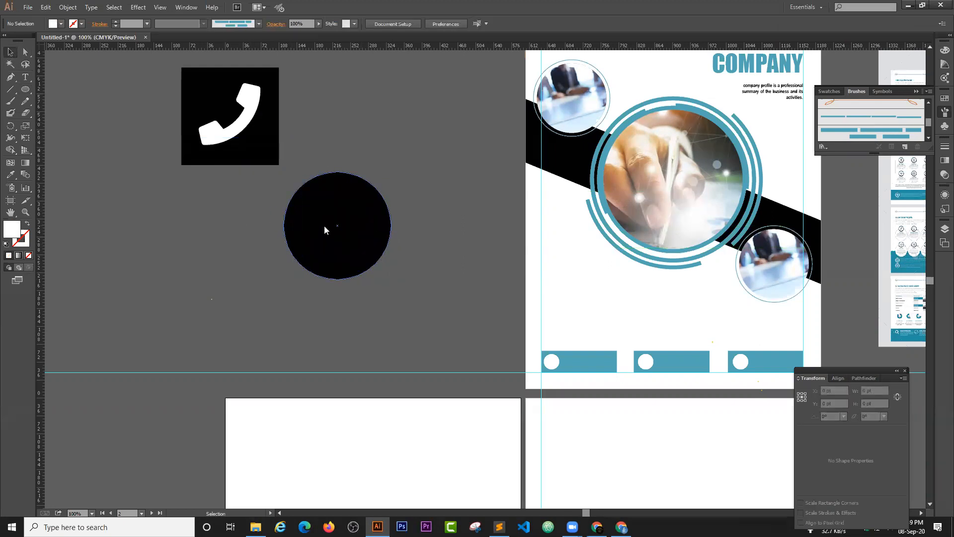
pyautogui.rightClick(325, 226)
pyautogui.click(403, 222)
pyautogui.click(365, 202)
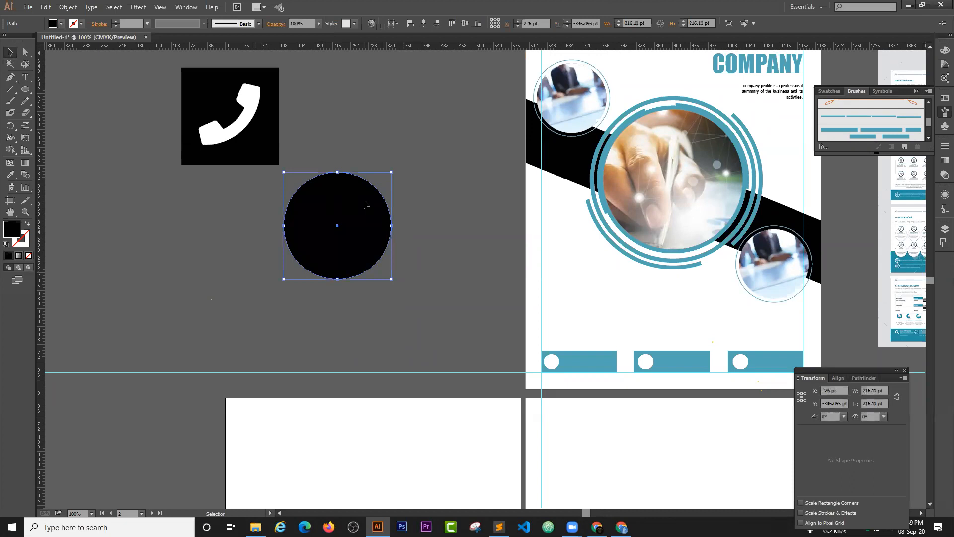
pyautogui.hotkey('ctrl', '[')
# Delete the black square above the circle
pyautogui.click(372, 104)
pyautogui.click(228, 143)
pyautogui.press('Delete')
pyautogui.click(319, 188)
pyautogui.press('i')
pyautogui.click(10, 51)
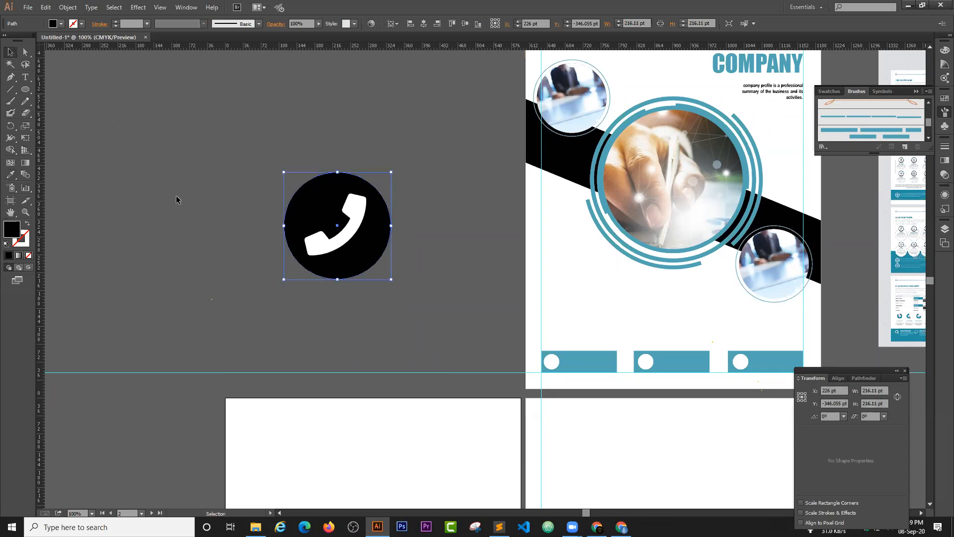
# Recolour the phone icon with the blue sampled from the first contact bar
pyautogui.click(177, 197)
pyautogui.click(354, 215)
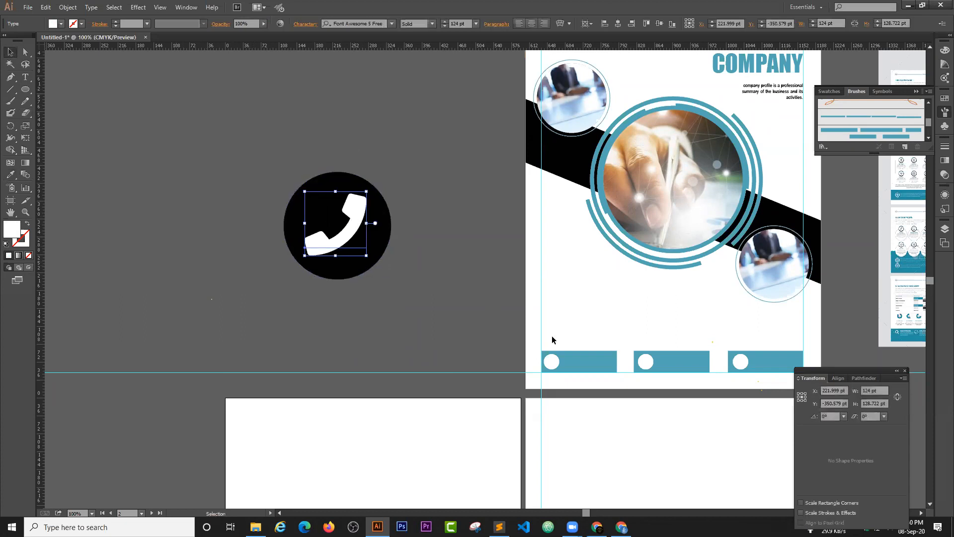
pyautogui.press('i')
pyautogui.click(600, 354)
pyautogui.click(11, 52)
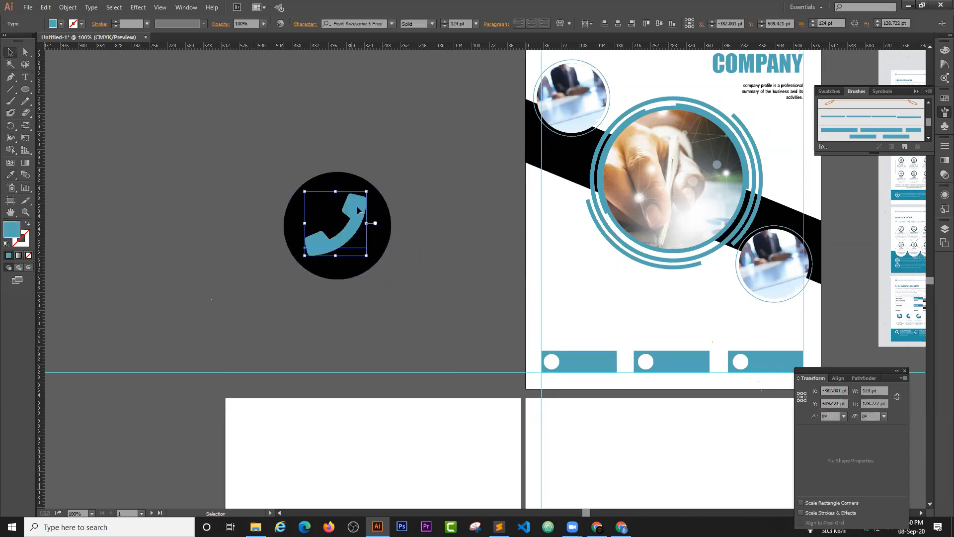
# Fill the circle behind the phone icon with white sampled from the cover page
pyautogui.click(376, 191)
pyautogui.press('i')
pyautogui.click(623, 264)
pyautogui.click(10, 53)
# Move the white circle and its phone icon together higher on the pasteboard, farther from the cover
pyautogui.moveTo(264, 176); pyautogui.dragTo(449, 292)
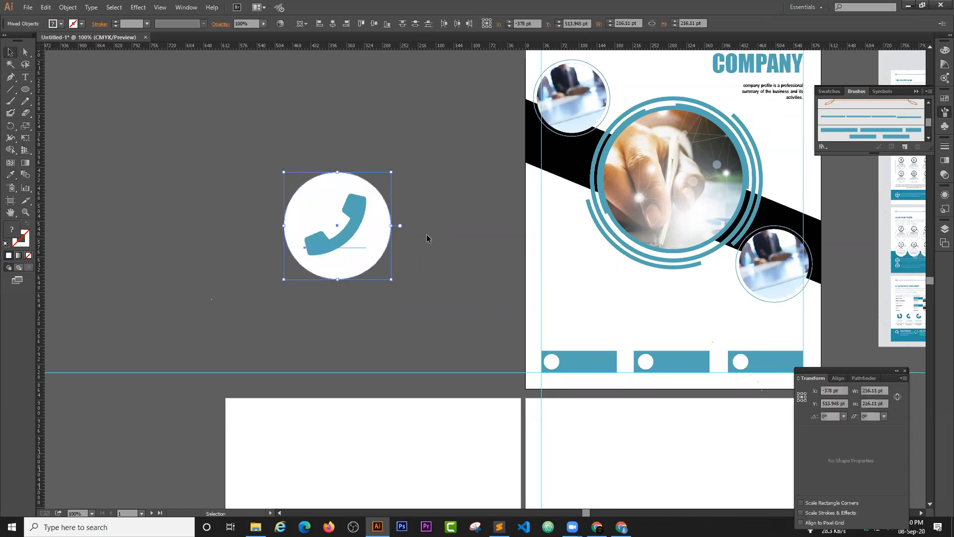
pyautogui.click(427, 238)
pyautogui.click(385, 249)
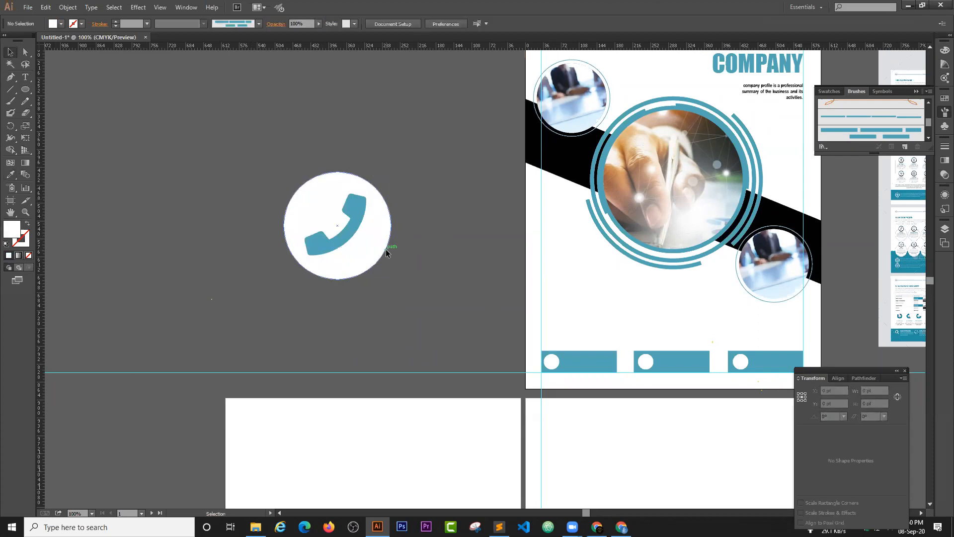
pyautogui.click(414, 265)
pyautogui.moveTo(224, 216); pyautogui.dragTo(388, 289)
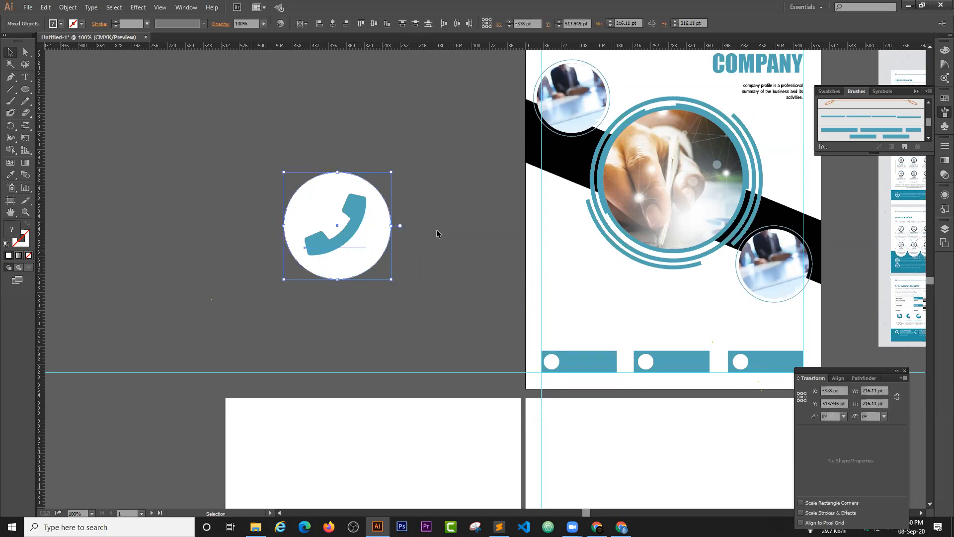
pyautogui.click(402, 232)
pyautogui.moveTo(262, 195); pyautogui.dragTo(159, 131)
pyautogui.click(223, 207)
# Draw a thin white bar about 182 by 6 pt below the circle and duplicate it into three staggered rows of three
pyautogui.moveTo(26, 89); pyautogui.dragTo(65, 88)
pyautogui.moveTo(197, 218); pyautogui.dragTo(452, 230)
pyautogui.click(10, 52)
pyautogui.click(279, 253)
pyautogui.click(264, 202)
pyautogui.moveTo(371, 220)
pyautogui.mouseDown()
pyautogui.moveTo(267, 227)
pyautogui.moveTo(374, 234)
pyautogui.mouseUp()
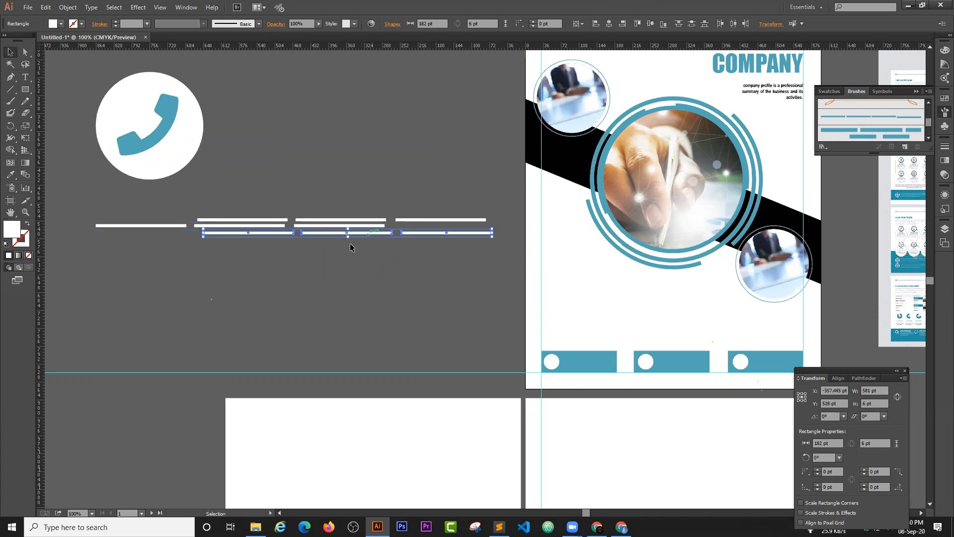
# Delete the first bar in the lowest row of white bars
pyautogui.click(319, 258)
pyautogui.press('Delete')
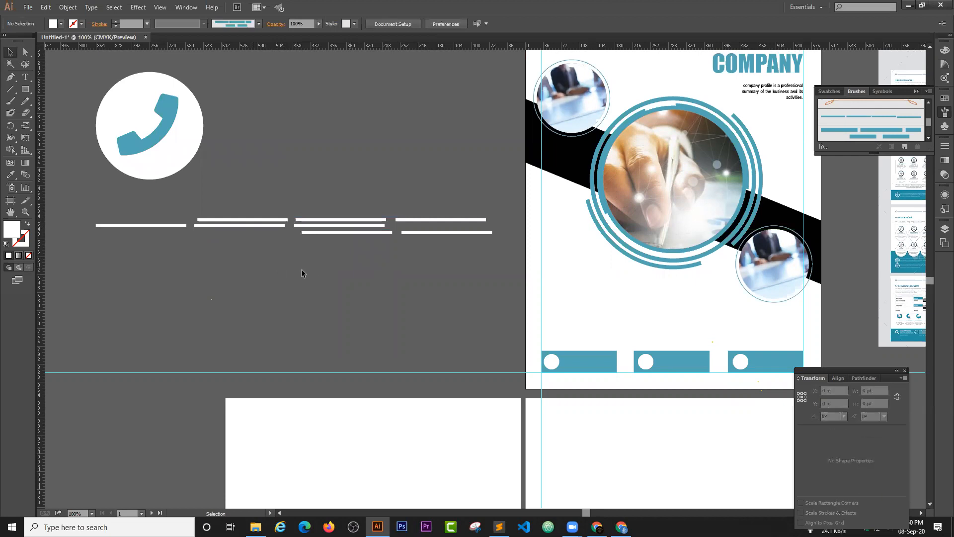
pyautogui.moveTo(218, 219); pyautogui.dragTo(447, 246)
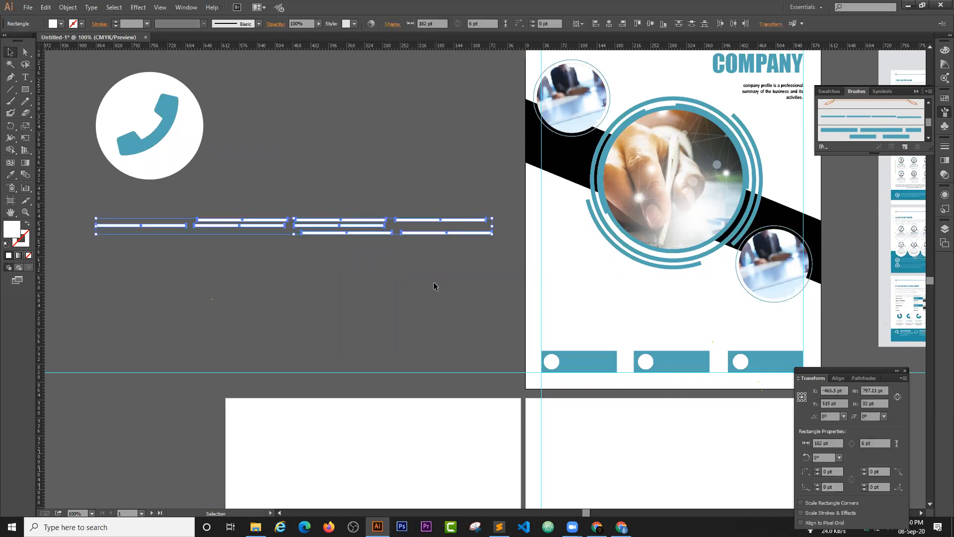
pyautogui.click(309, 260)
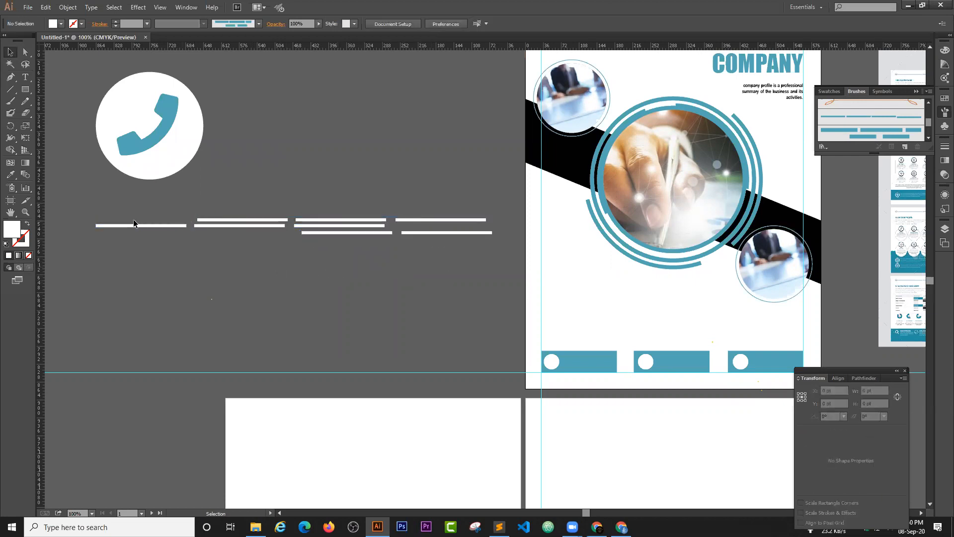
# Undo the last bar deletion and select all the staggered white bars
pyautogui.click(267, 219)
pyautogui.hotkey('ctrl', 'z')
pyautogui.click(374, 250)
pyautogui.moveTo(426, 249); pyautogui.dragTo(424, 250)
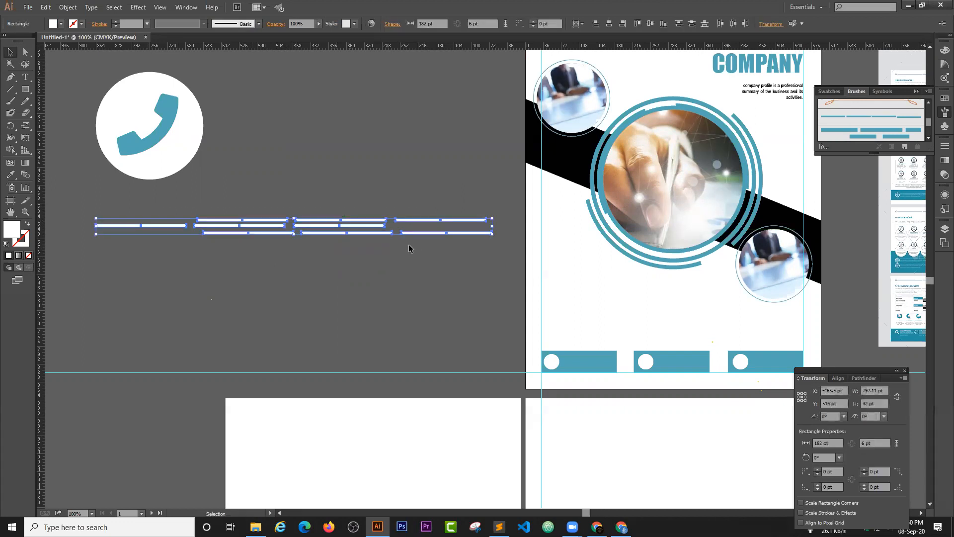
# Turn the selected white bars into a new art brush named batch6
pyautogui.click(187, 7)
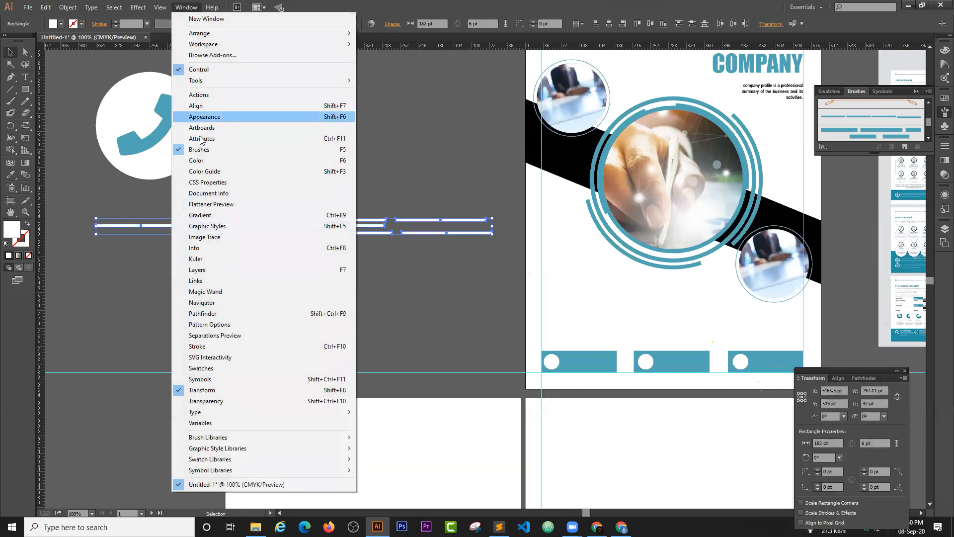
pyautogui.click(200, 106)
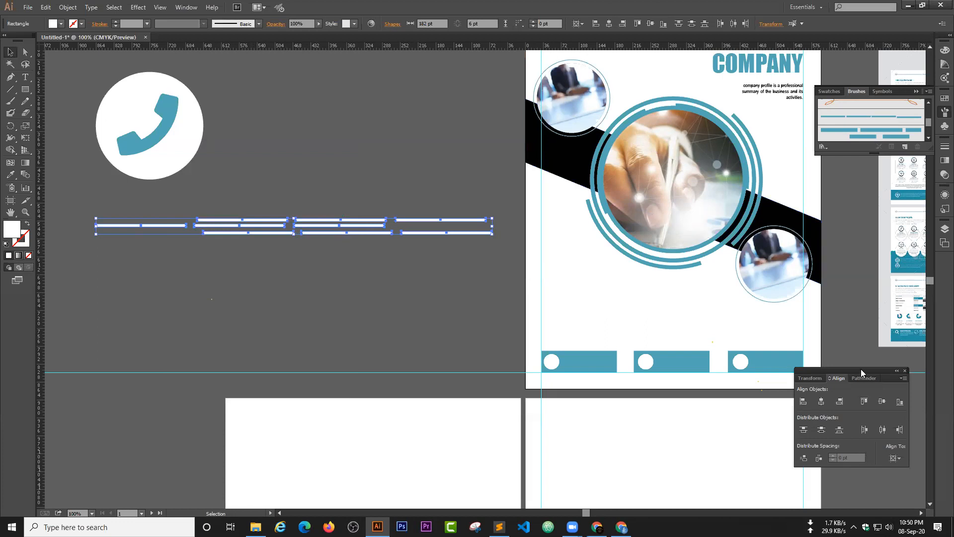
pyautogui.click(186, 7)
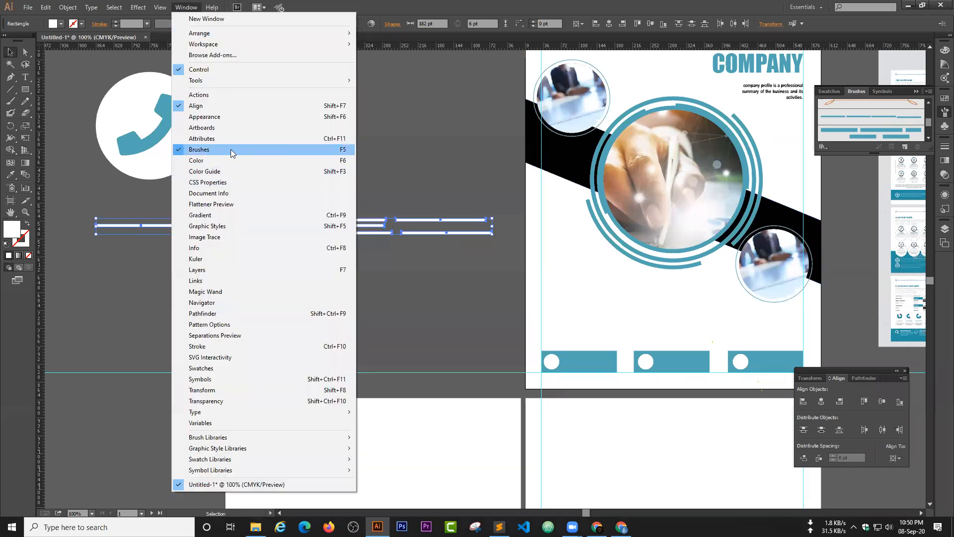
pyautogui.click(900, 95)
pyautogui.moveTo(900, 95); pyautogui.dragTo(475, 87)
pyautogui.moveTo(335, 227); pyautogui.dragTo(441, 122)
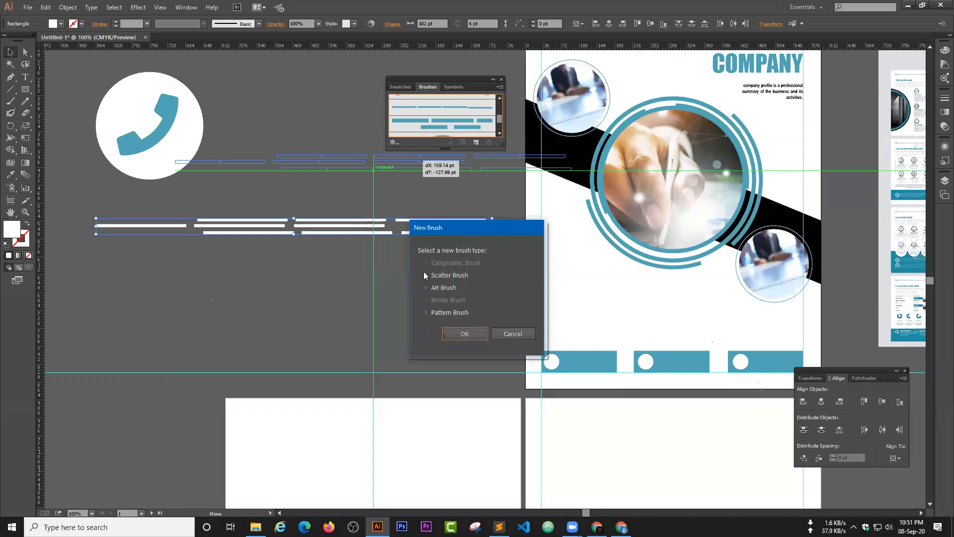
pyautogui.click(403, 280)
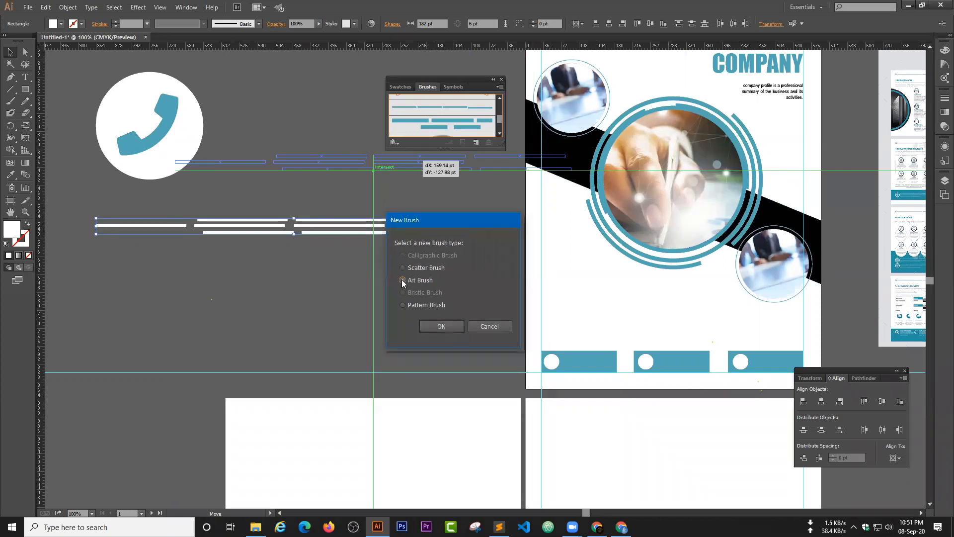
pyautogui.click(454, 327)
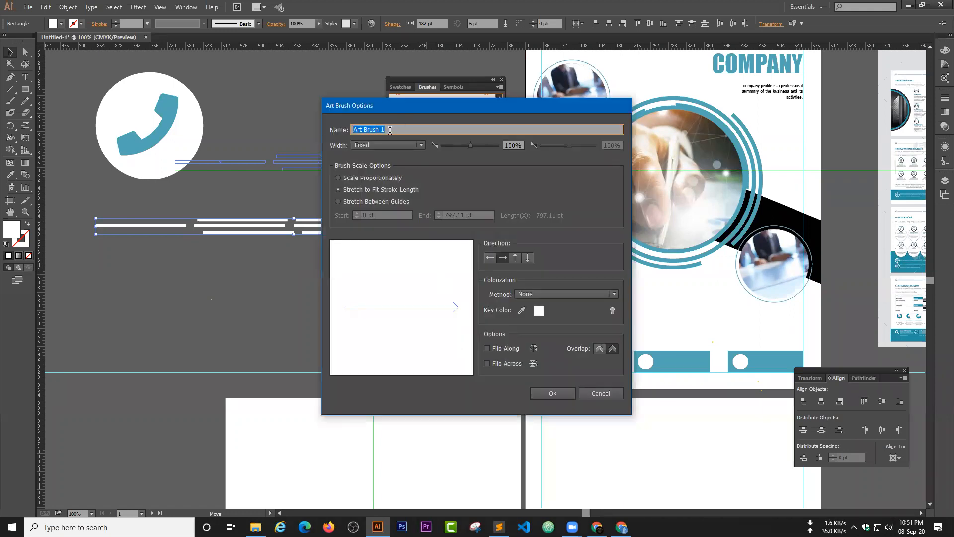
pyautogui.write('batch6')
pyautogui.click(560, 392)
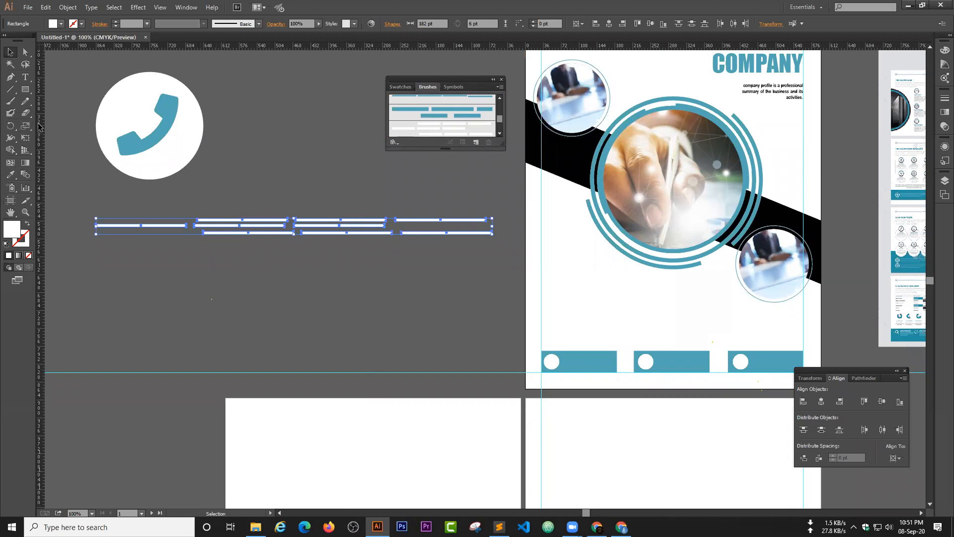
# Draw a circle about 206 pt in diameter on the pasteboard beside the white phone circle
pyautogui.click(25, 89)
pyautogui.click(61, 113)
pyautogui.moveTo(287, 126); pyautogui.dragTo(317, 176)
pyautogui.click(10, 52)
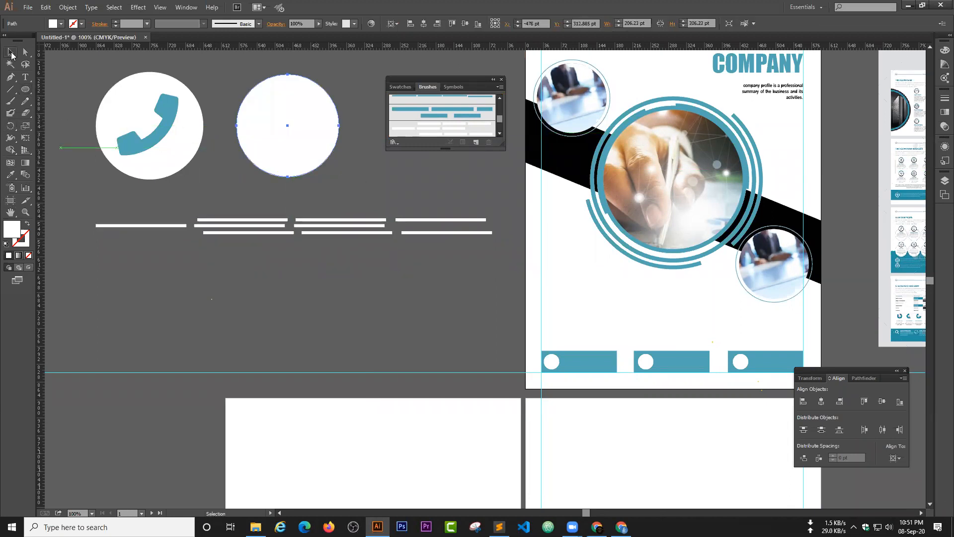
# Swap the new circle's fill and stroke and apply the white bar art brush to its outline
pyautogui.click(28, 225)
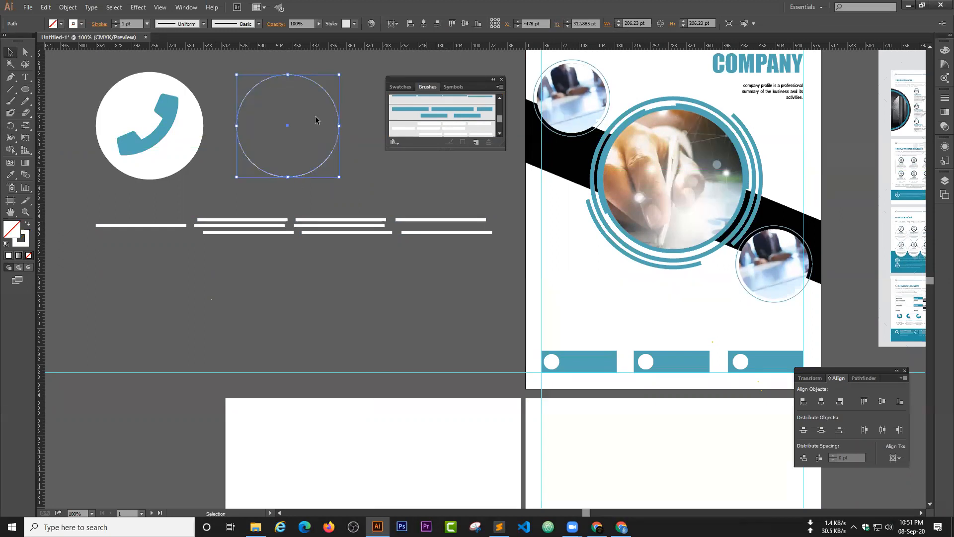
pyautogui.click(349, 133)
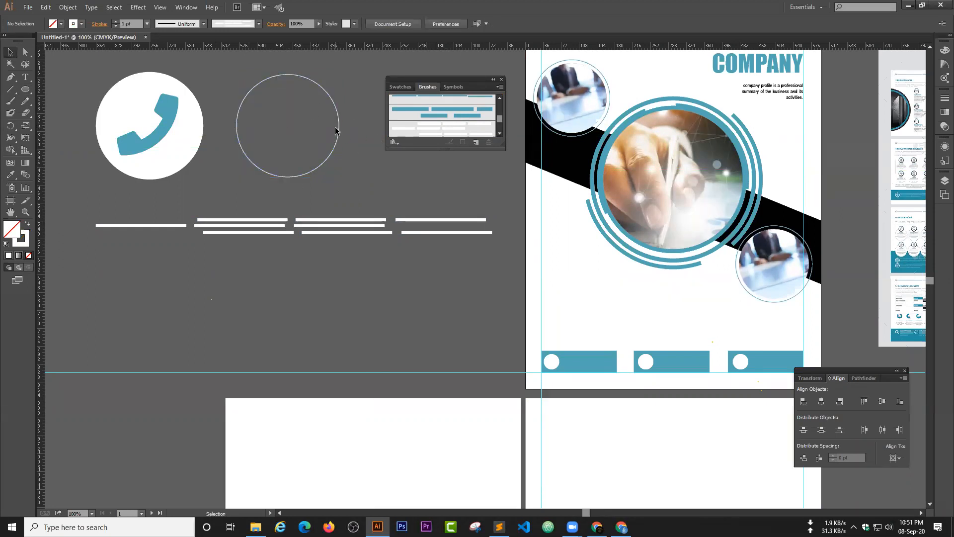
pyautogui.click(337, 109)
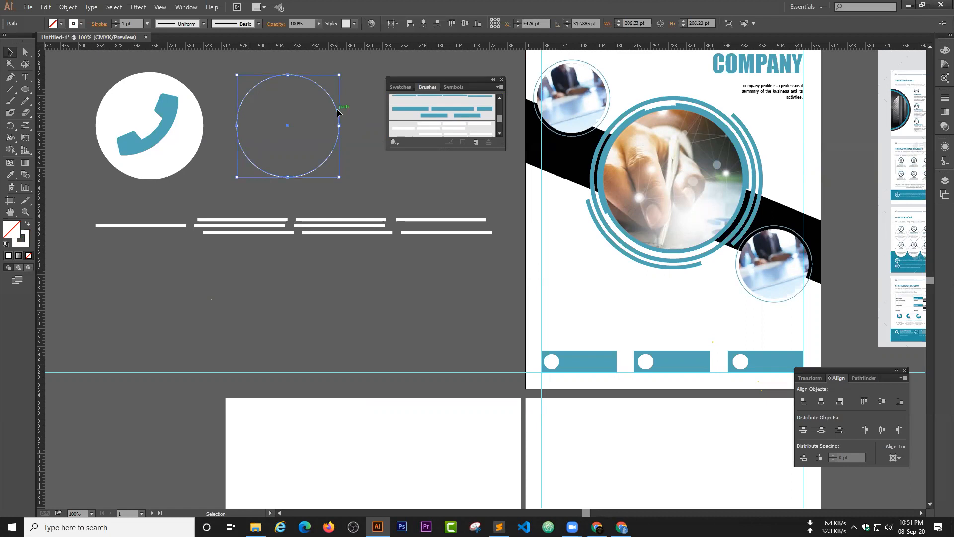
pyautogui.click(443, 132)
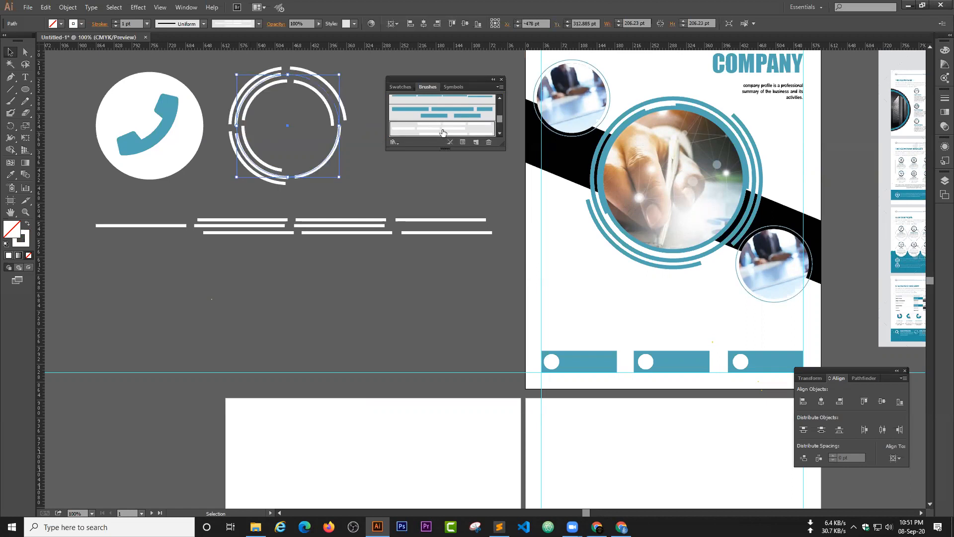
pyautogui.click(349, 170)
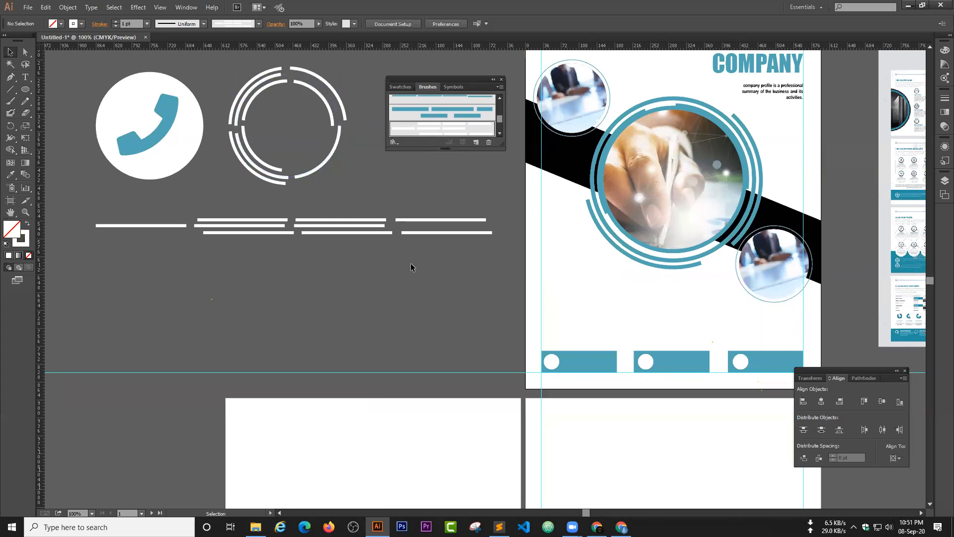
# Draw a square about 167 by 167 pt on the pasteboard below the staggered white bars
pyautogui.moveTo(256, 221); pyautogui.dragTo(225, 210)
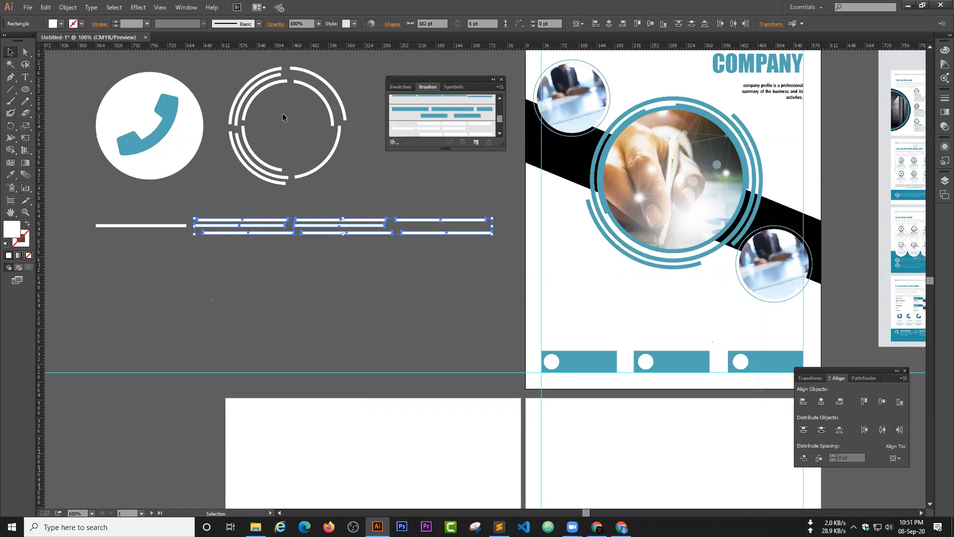
pyautogui.click(25, 90)
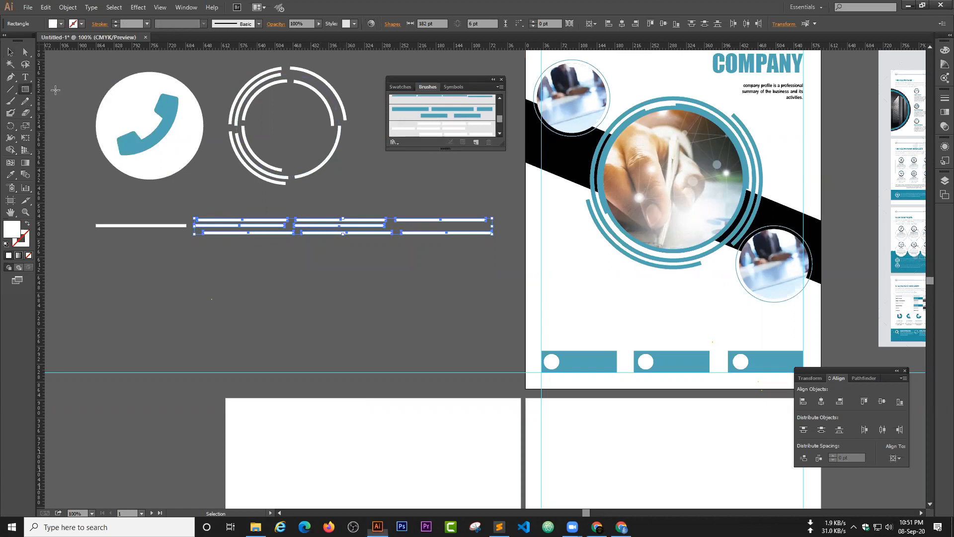
pyautogui.moveTo(277, 309); pyautogui.dragTo(301, 348)
pyautogui.click(10, 52)
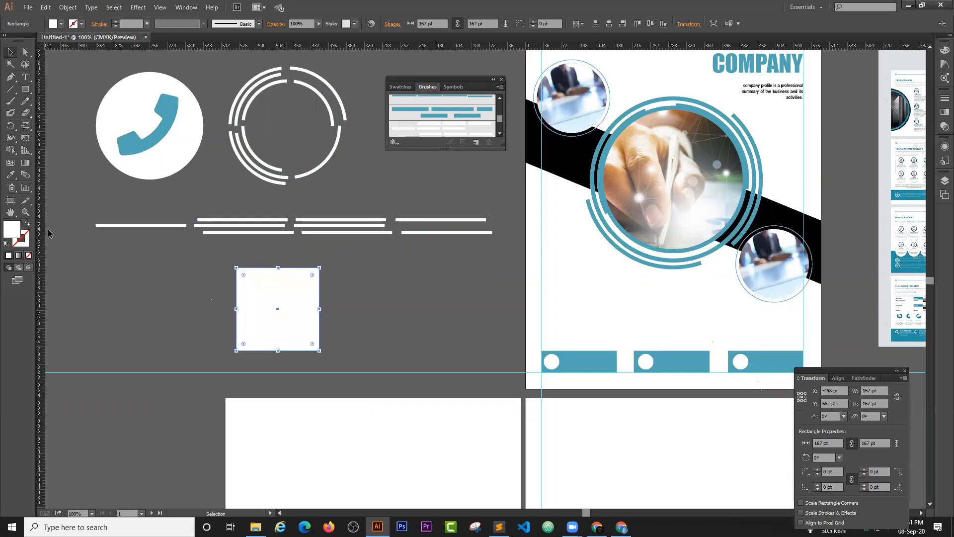
# Swap the square's fill and stroke and apply the white bar art brush to its outline
pyautogui.click(29, 224)
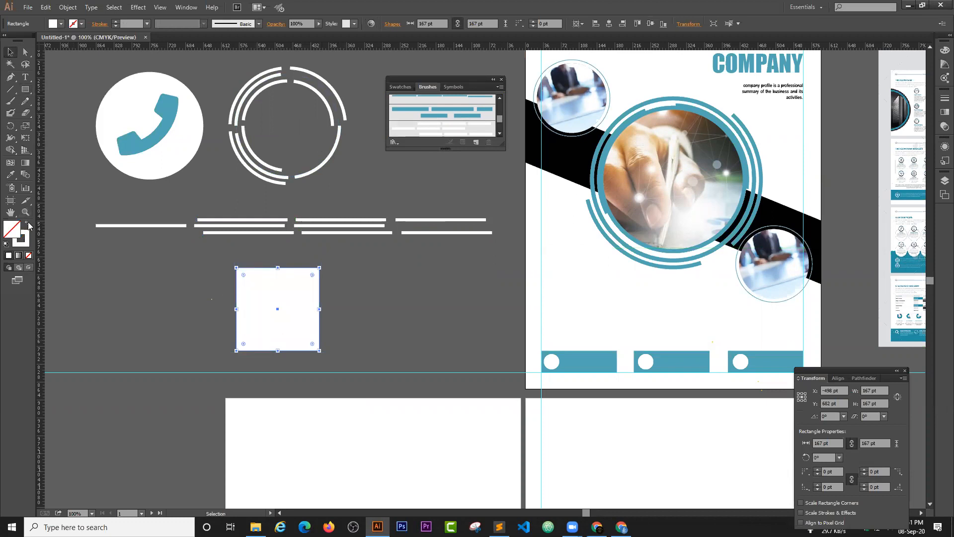
pyautogui.click(198, 280)
pyautogui.click(312, 268)
pyautogui.click(441, 131)
pyautogui.click(367, 313)
# Delete all the staggered white bars and the brushed square from the pasteboard
pyautogui.moveTo(432, 243); pyautogui.dragTo(171, 218)
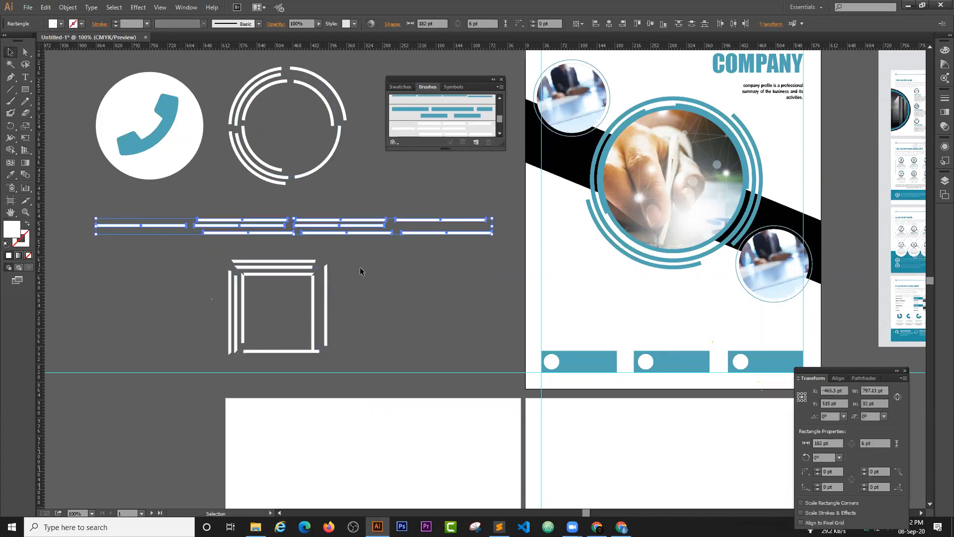
pyautogui.click(382, 251)
pyautogui.click(384, 226)
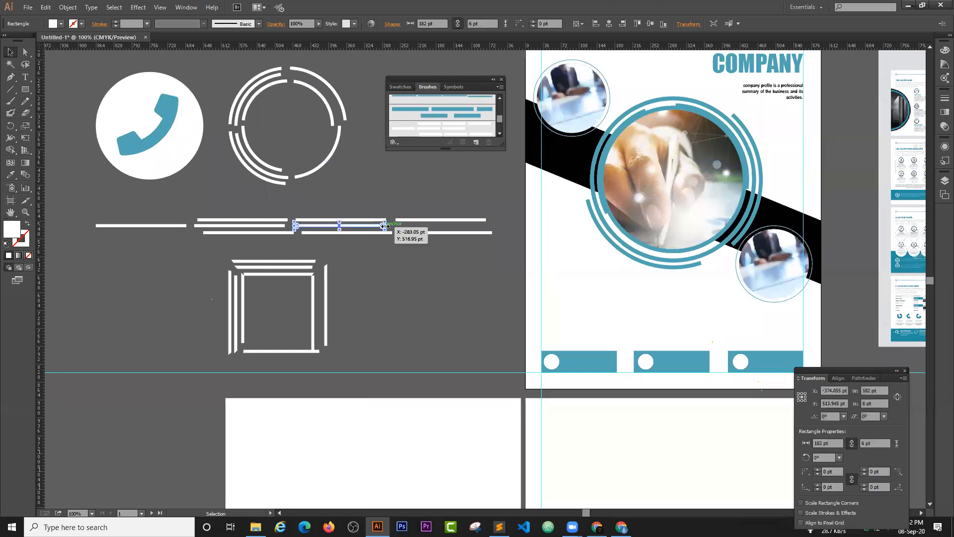
pyautogui.click(410, 233)
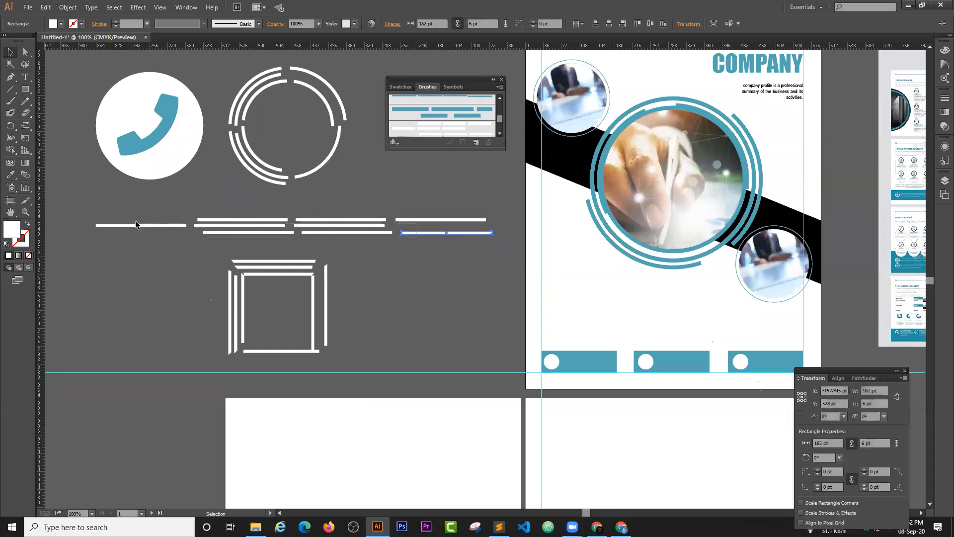
pyautogui.moveTo(135, 219); pyautogui.dragTo(137, 217)
pyautogui.press('Delete')
pyautogui.moveTo(425, 229); pyautogui.dragTo(426, 229)
pyautogui.press('Delete')
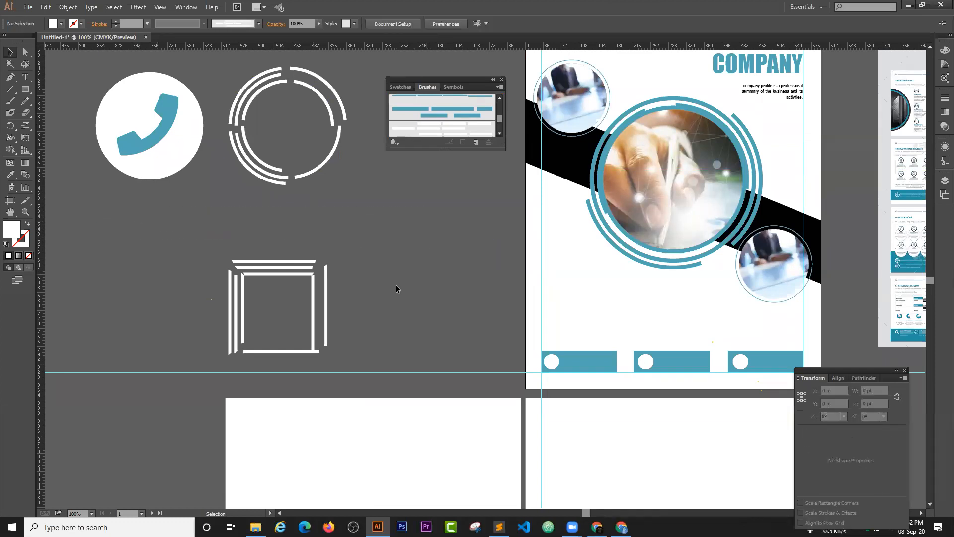
pyautogui.click(253, 273)
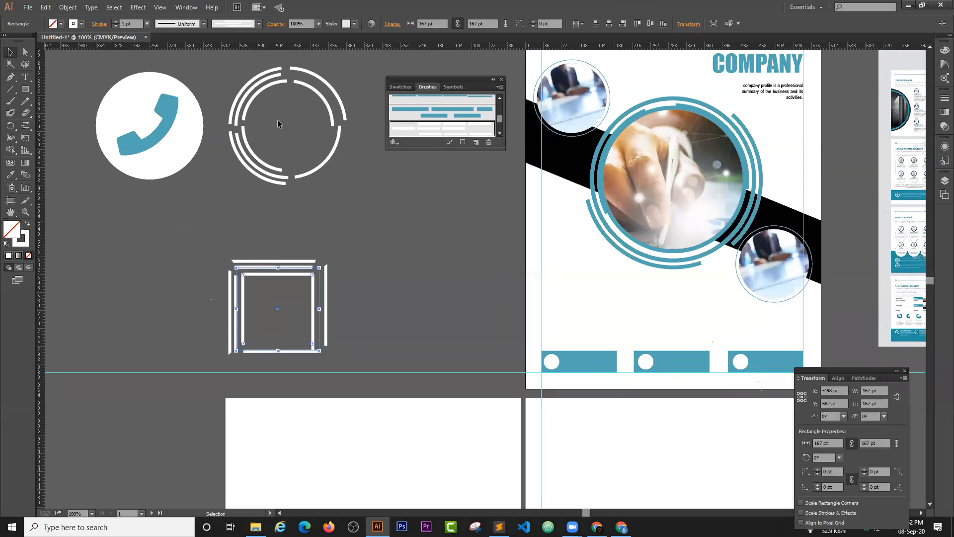
pyautogui.press('Delete')
# Move the phone icon into the centre of the brushed white ring and fill it with sampled white
pyautogui.moveTo(164, 127)
pyautogui.mouseDown()
pyautogui.moveTo(306, 126)
pyautogui.moveTo(317, 151)
pyautogui.mouseUp()
pyautogui.click(342, 312)
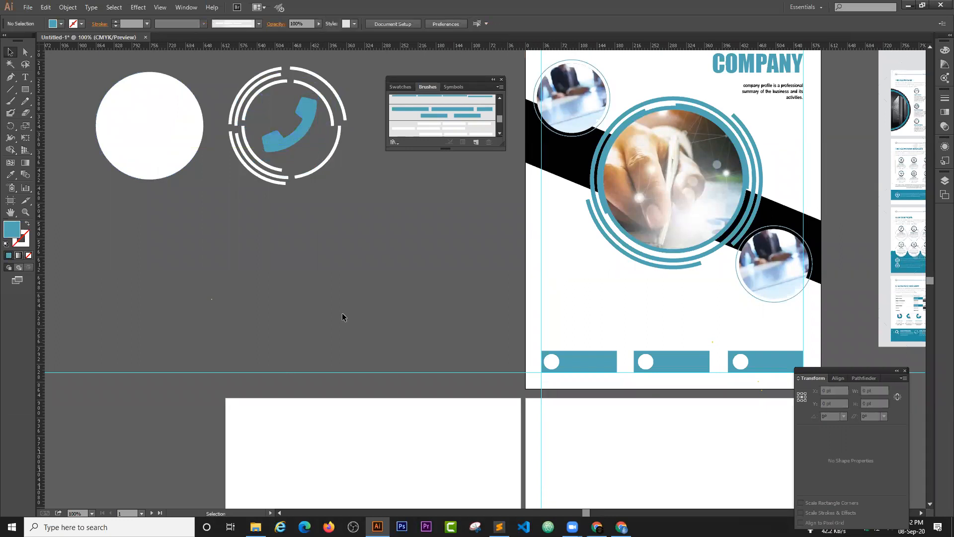
pyautogui.click(305, 127)
pyautogui.press('i')
pyautogui.click(10, 51)
pyautogui.click(334, 226)
# Replace the first contact bar's white circle with the phone icon and its ring, scaled down to about 40 pt
pyautogui.click(551, 361)
pyautogui.press('Delete')
pyautogui.click(312, 128)
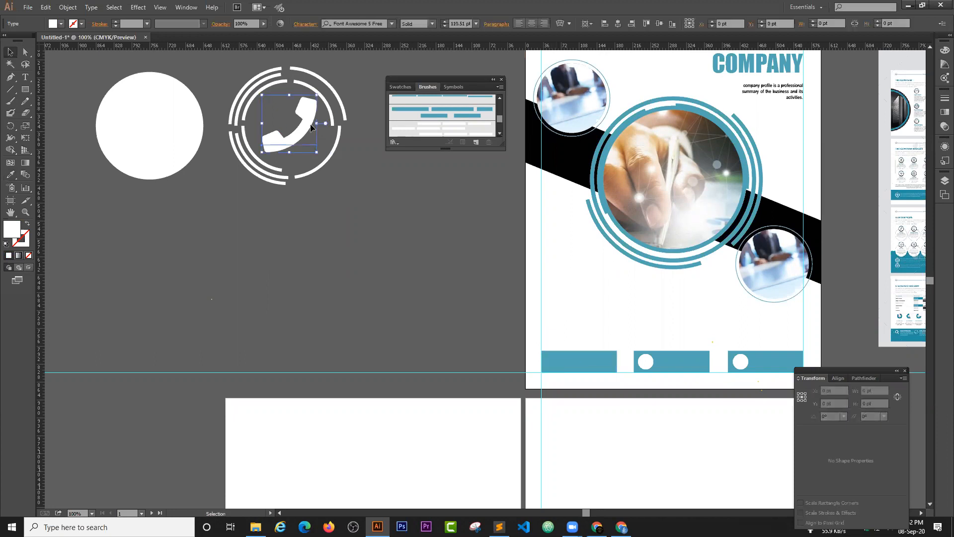
pyautogui.keyDown('shift'); pyautogui.click(329, 156); pyautogui.keyUp('shift')
pyautogui.moveTo(299, 123); pyautogui.dragTo(583, 354)
pyautogui.moveTo(623, 407); pyautogui.dragTo(571, 361)
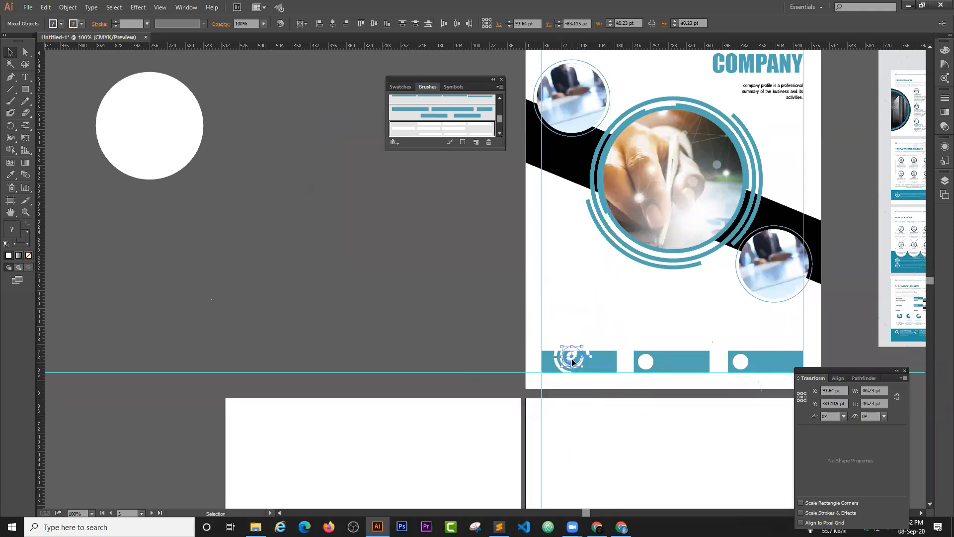
# Undo the last scaling and move the phone icon with its ring back onto the pasteboard beside the cover
pyautogui.hotkey('ctrl', '+')
pyautogui.hotkey('ctrl', '+')
pyautogui.hotkey('ctrl', '+')
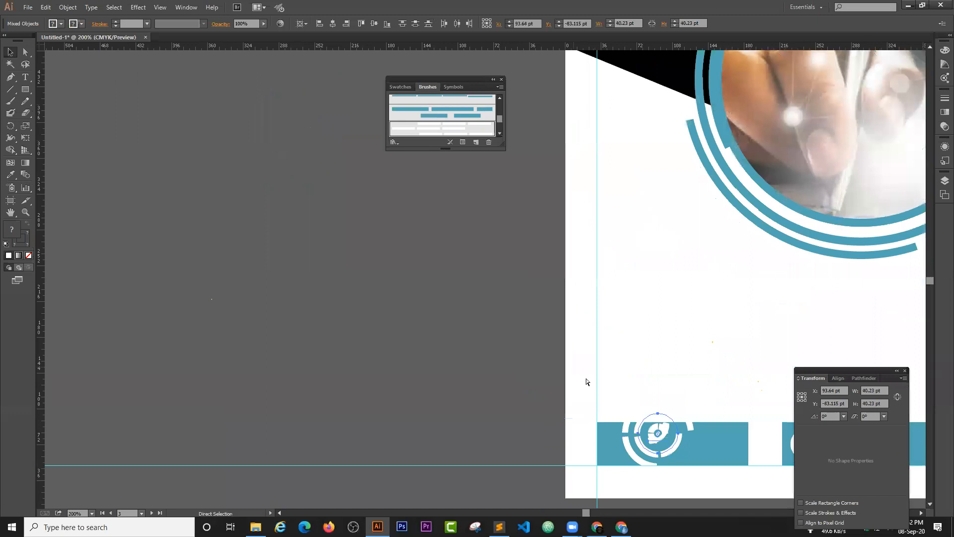
pyautogui.moveTo(551, 394); pyautogui.dragTo(264, 188)
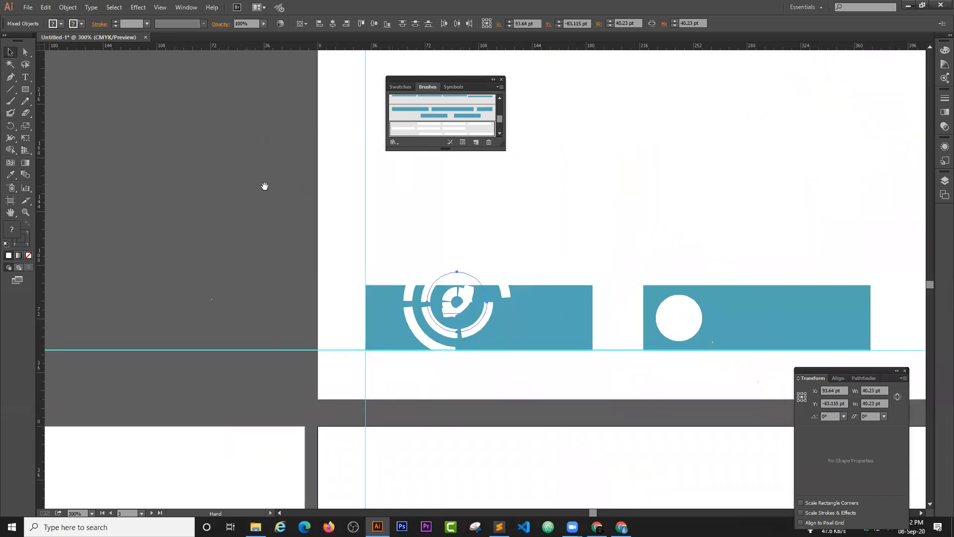
pyautogui.hotkey('ctrl', 'z')
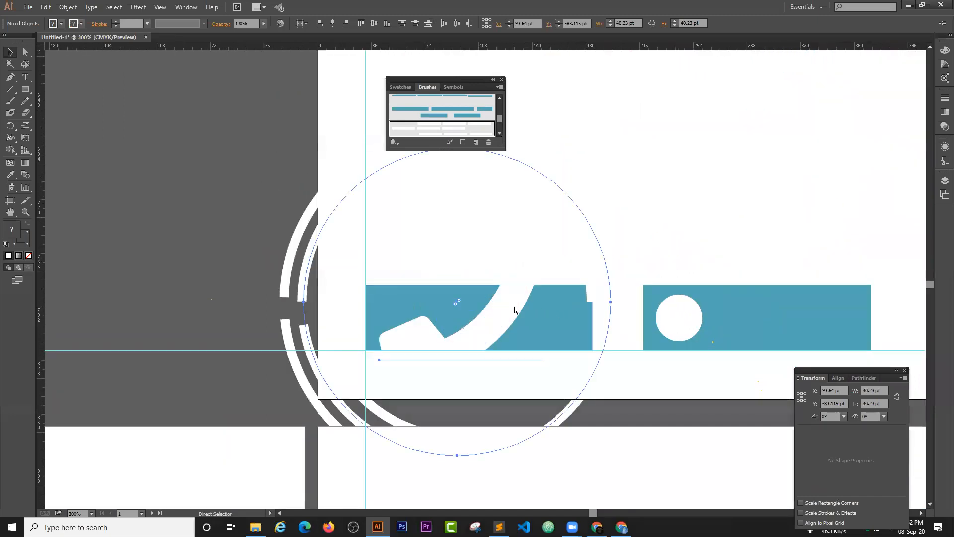
pyautogui.moveTo(380, 304); pyautogui.dragTo(146, 208)
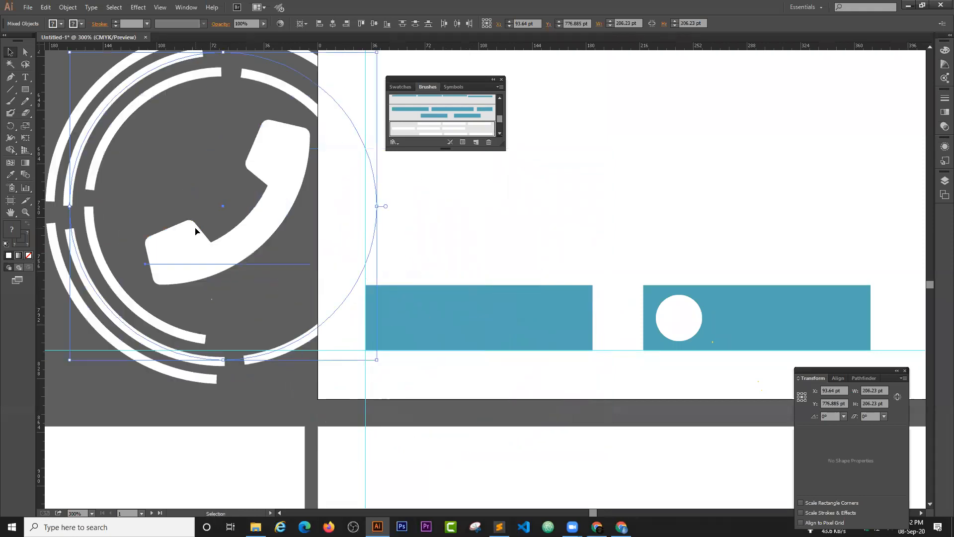
pyautogui.moveTo(237, 236); pyautogui.dragTo(527, 300)
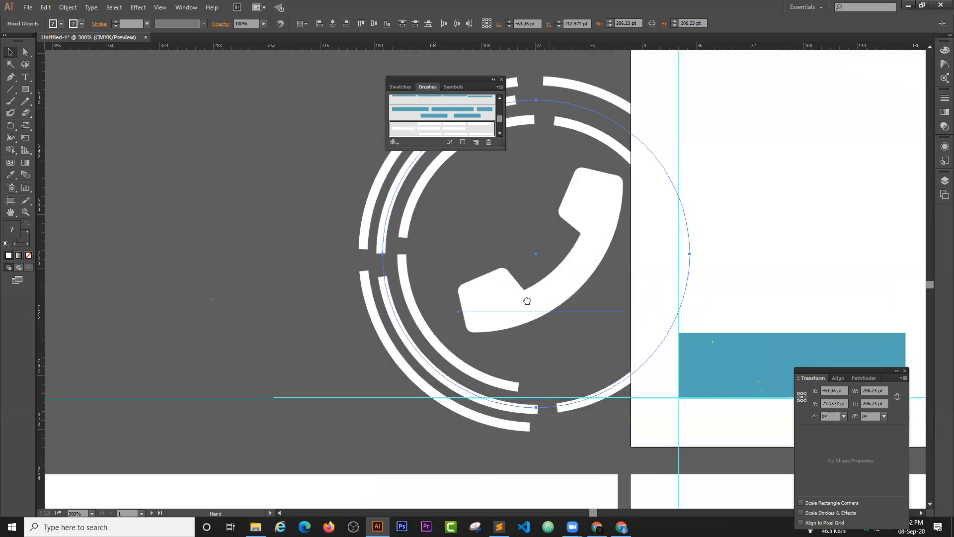
pyautogui.moveTo(496, 254); pyautogui.dragTo(566, 270)
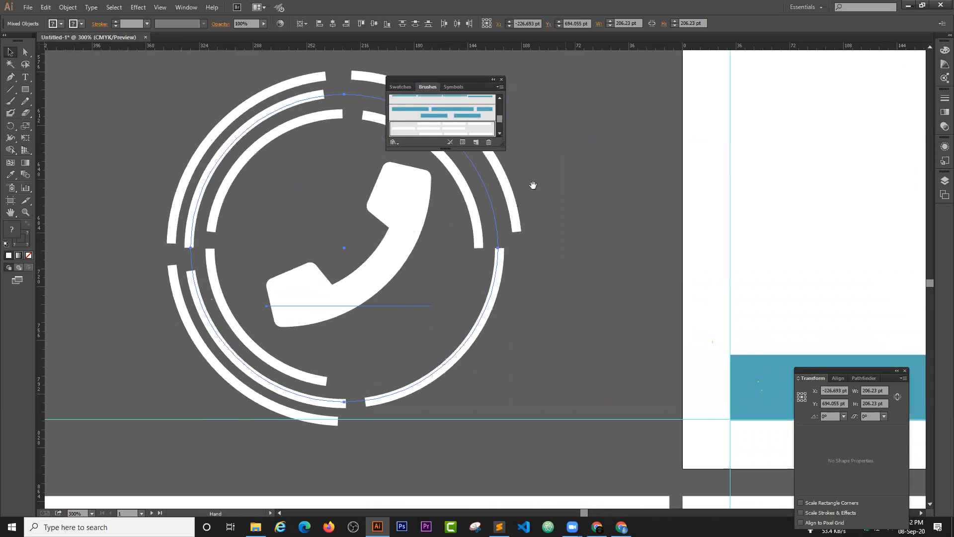
# Close the Brushes panel and scale the brushed ring alone about its centre to about 12 pt
pyautogui.click(501, 79)
pyautogui.click(504, 154)
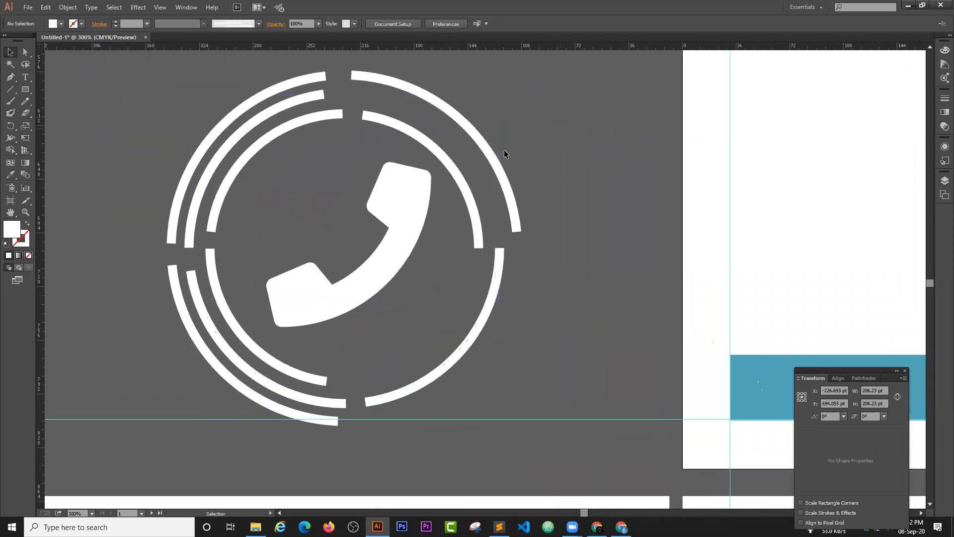
pyautogui.click(469, 156)
pyautogui.scroll(-1, 494, 259)
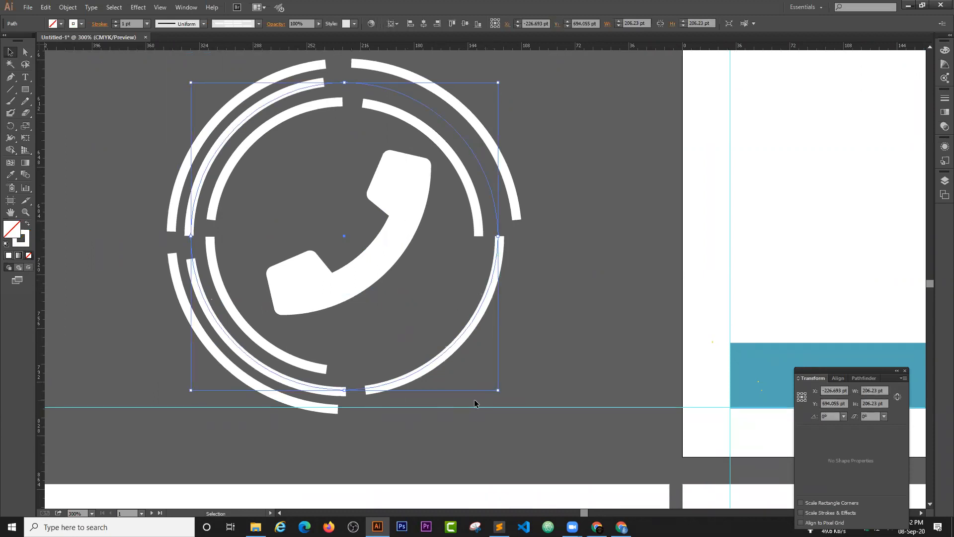
pyautogui.moveTo(498, 389); pyautogui.dragTo(354, 245)
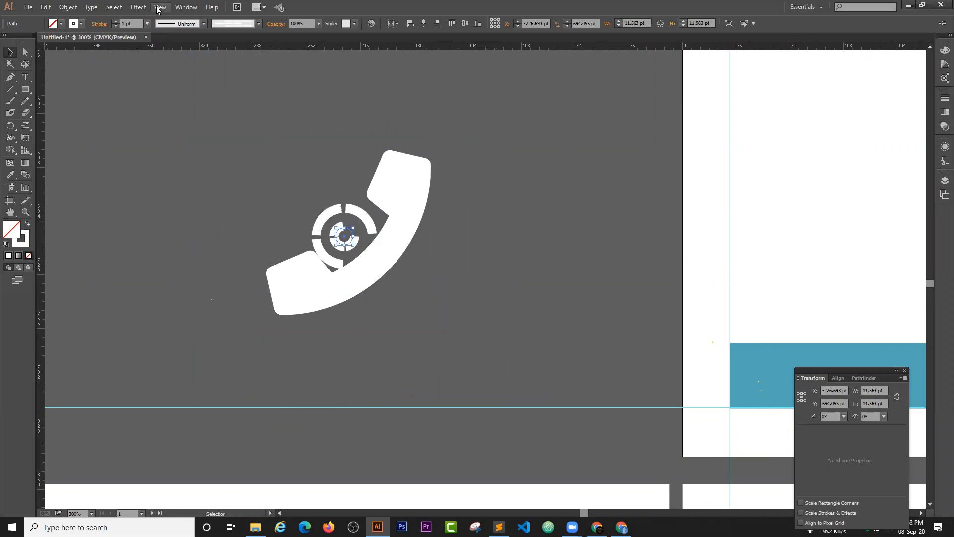
# Undo the ring's last scaling, then delete the spare white circle and the phone icon with its ring from the pasteboard
pyautogui.hotkey('ctrl', 'z')
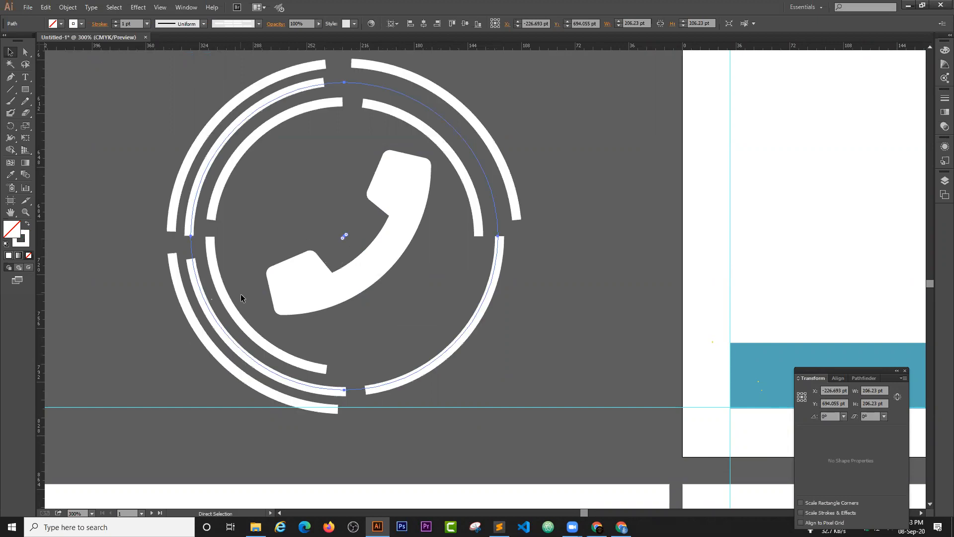
pyautogui.click(533, 232)
pyautogui.hotkey('ctrl', '-')
pyautogui.hotkey('ctrl', '-')
pyautogui.hotkey('ctrl', '-')
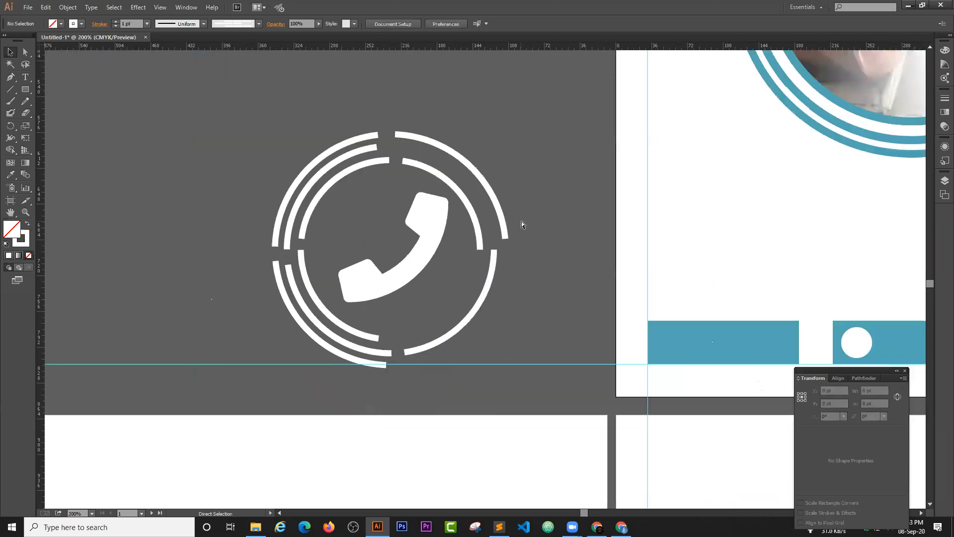
pyautogui.hotkey('ctrl', '-')
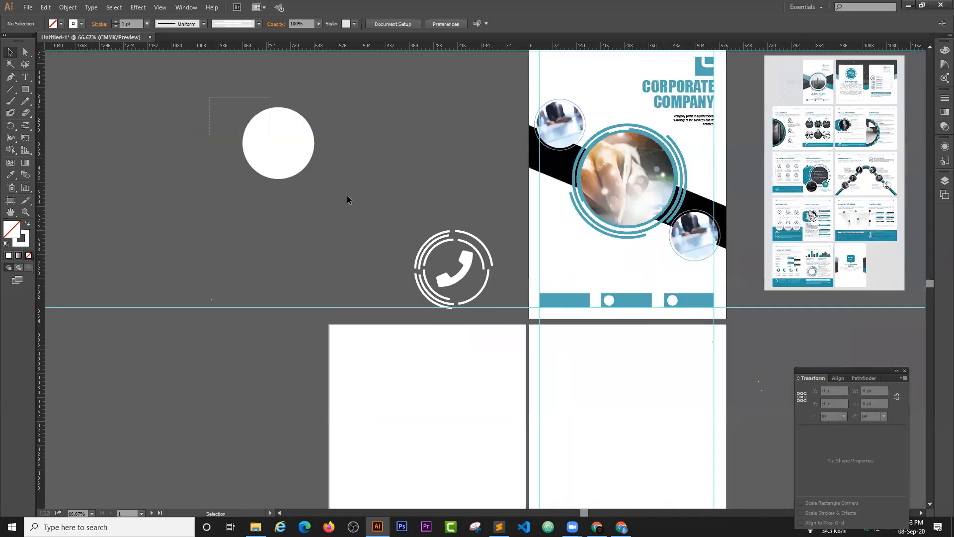
pyautogui.moveTo(210, 97); pyautogui.dragTo(347, 196)
pyautogui.press('Delete')
pyautogui.moveTo(403, 222); pyautogui.dragTo(486, 298)
pyautogui.press('Delete')
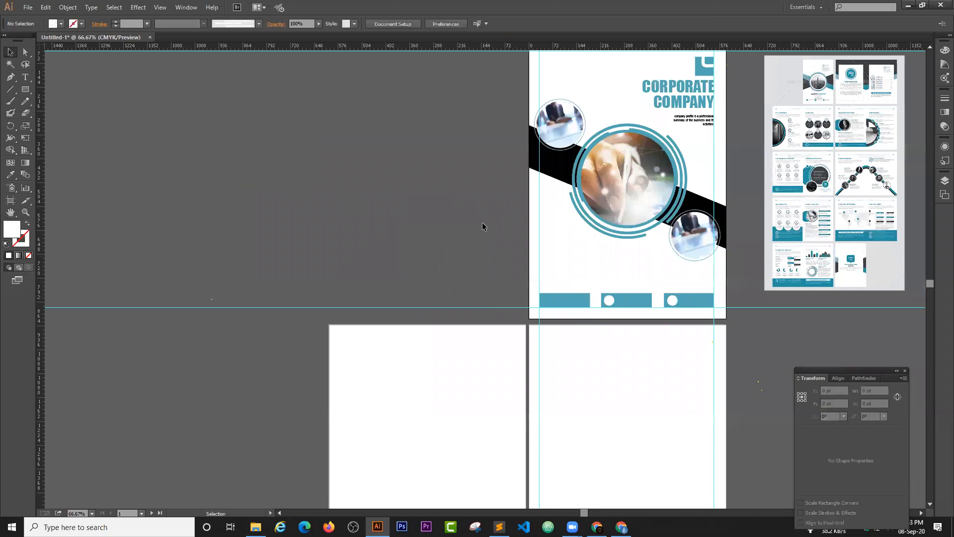
# Copy the white circle from the second contact bar into the same position on the first contact bar
pyautogui.moveTo(487, 206); pyautogui.dragTo(302, 206)
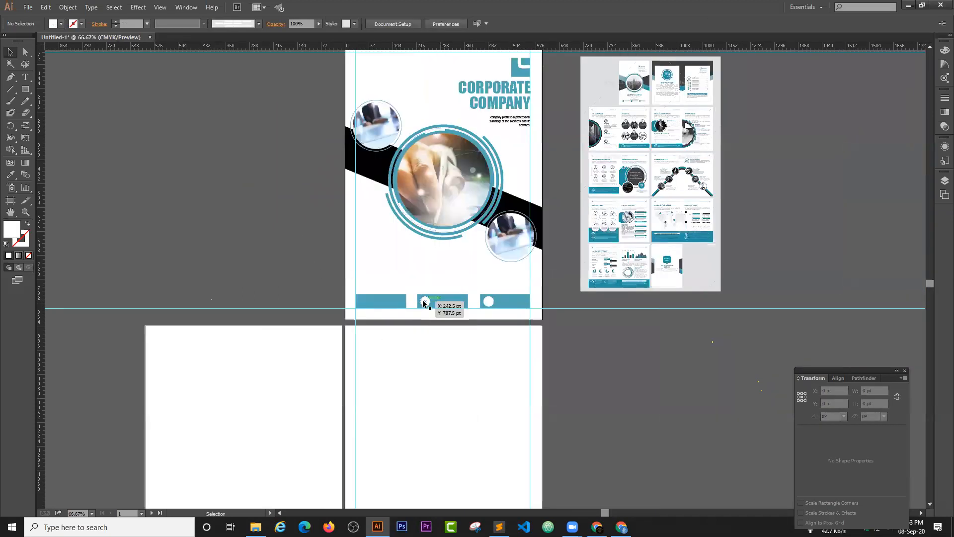
pyautogui.moveTo(423, 302); pyautogui.dragTo(363, 304)
pyautogui.click(304, 290)
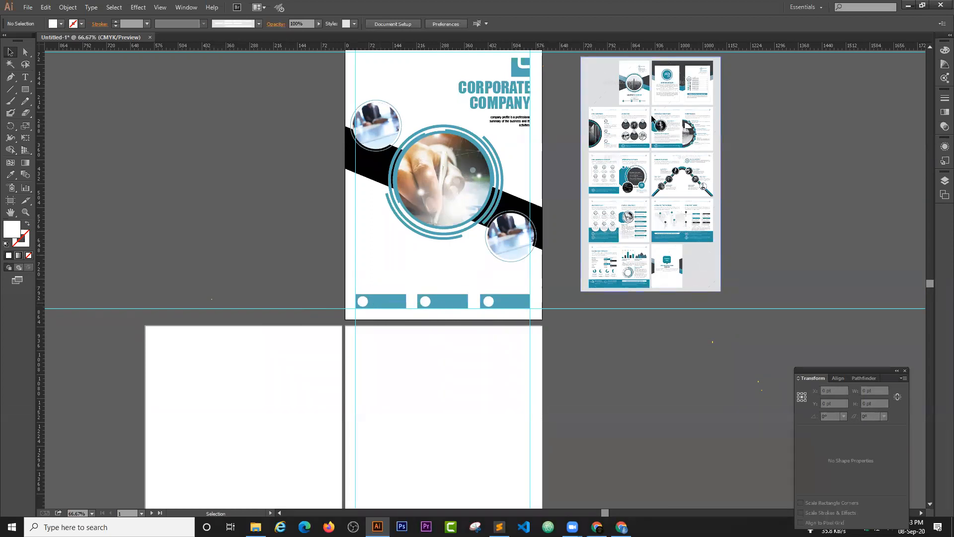
# Examine the cover and inner page layouts in the reference image beside the cover
pyautogui.hotkey('ctrl', '=')
pyautogui.hotkey('ctrl', '=')
pyautogui.hotkey('ctrl', '=')
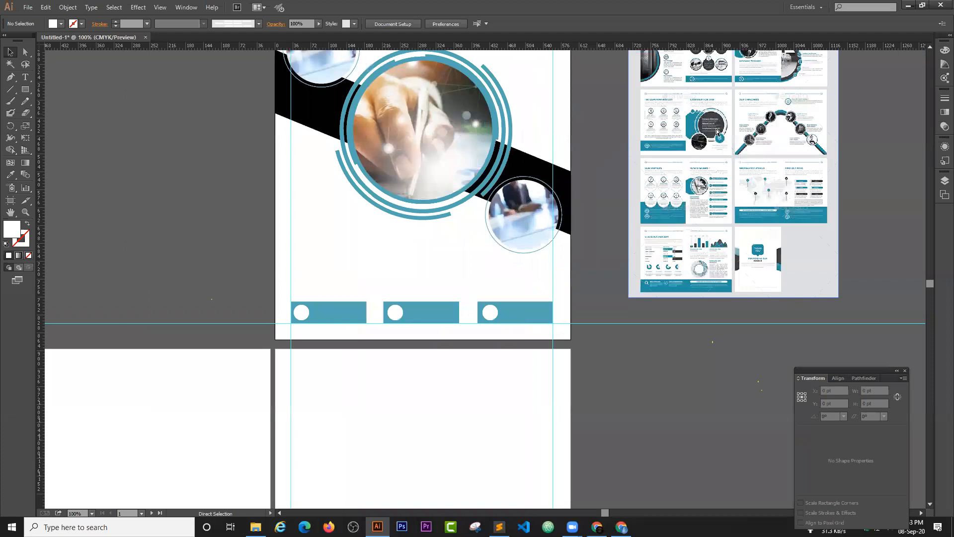
pyautogui.moveTo(595, 154); pyautogui.dragTo(389, 324)
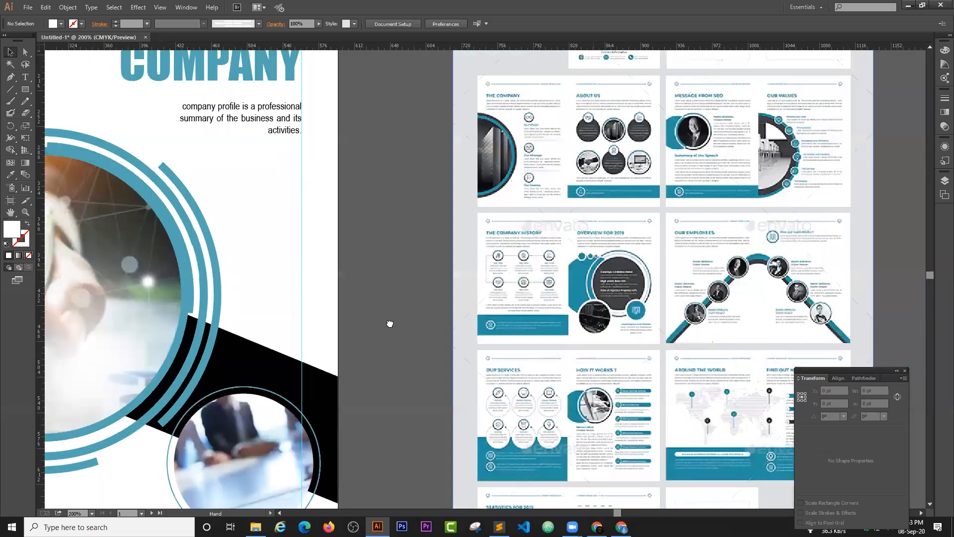
pyautogui.moveTo(642, 58); pyautogui.dragTo(444, 225)
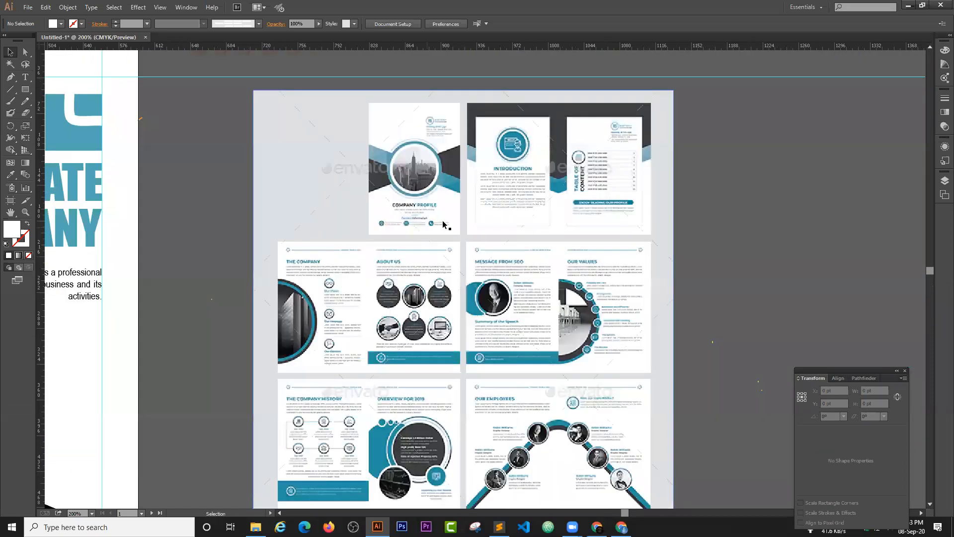
pyautogui.moveTo(362, 343); pyautogui.dragTo(543, 240)
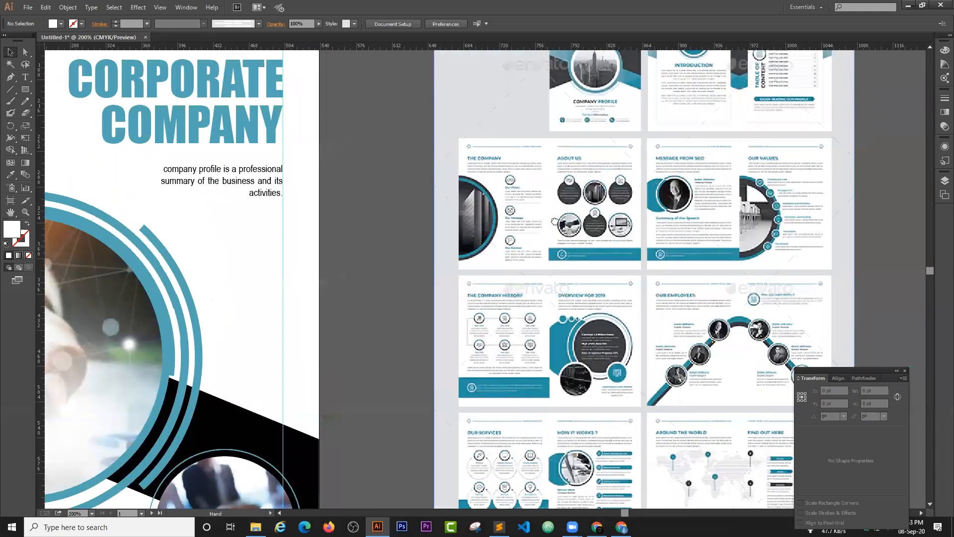
pyautogui.moveTo(455, 360); pyautogui.dragTo(584, 209)
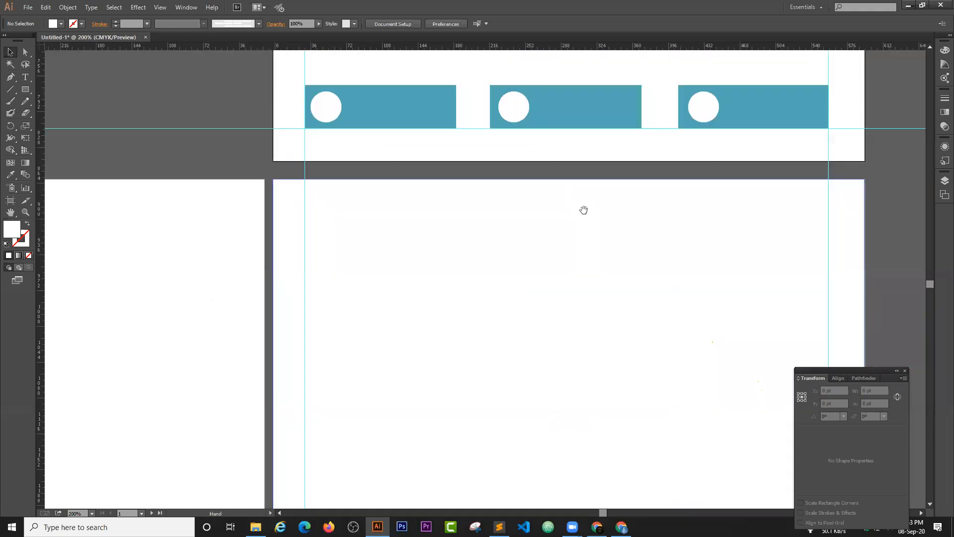
pyautogui.moveTo(518, 255); pyautogui.dragTo(622, 214)
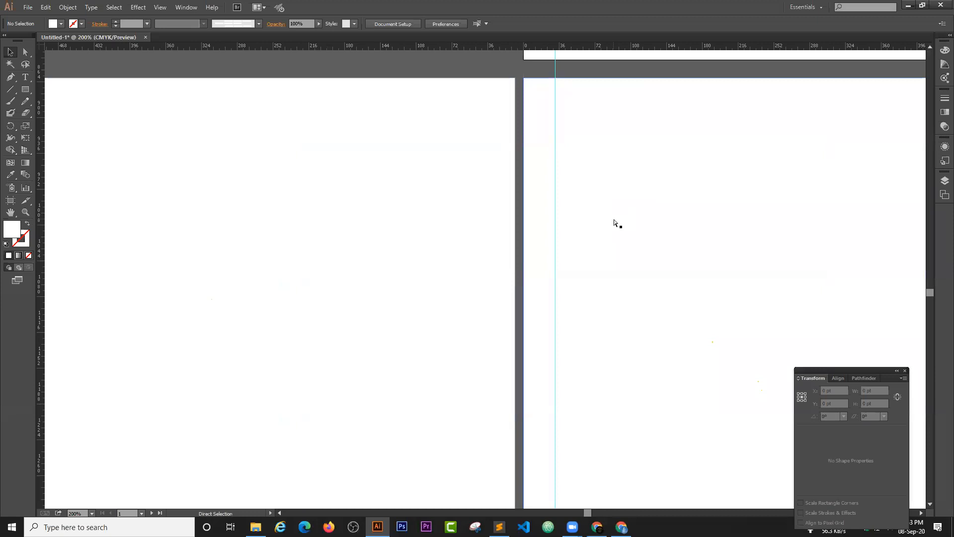
# Place vertical margin guides at 35 pt and 561 pt on the second artboard and delete the stray guide beside it
pyautogui.hotkey('ctrl', '-')
pyautogui.moveTo(507, 292); pyautogui.dragTo(499, 203)
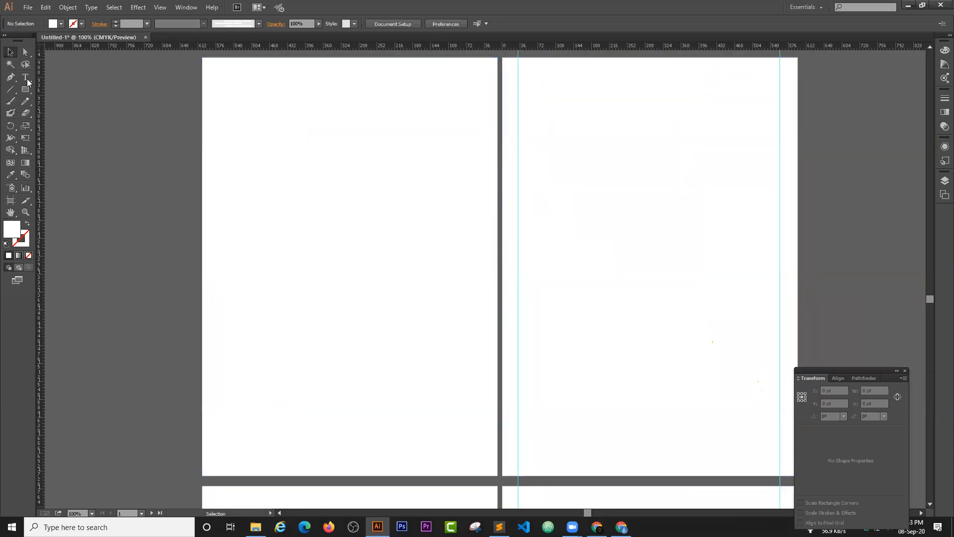
pyautogui.moveTo(200, 107); pyautogui.dragTo(221, 103)
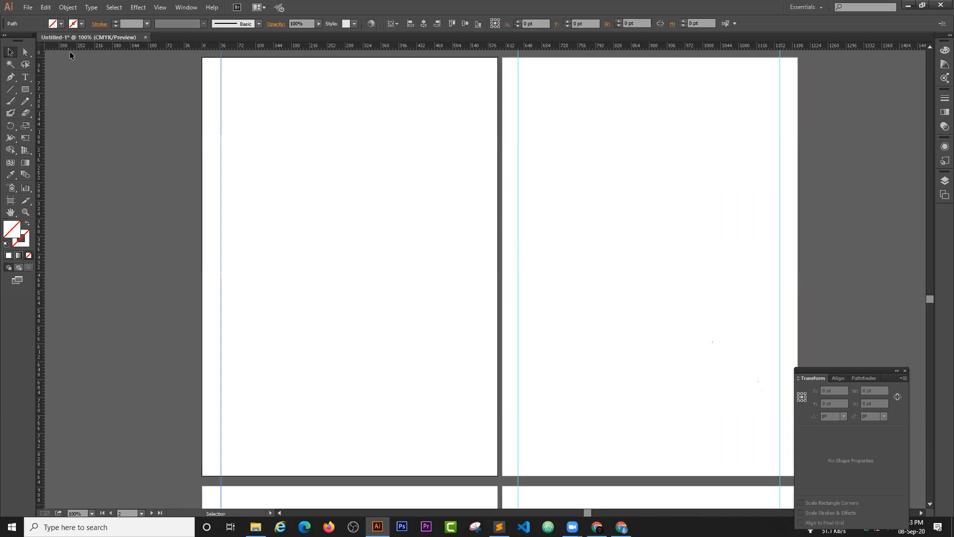
pyautogui.moveTo(357, 129); pyautogui.dragTo(479, 164)
pyautogui.moveTo(41, 126); pyautogui.dragTo(137, 137)
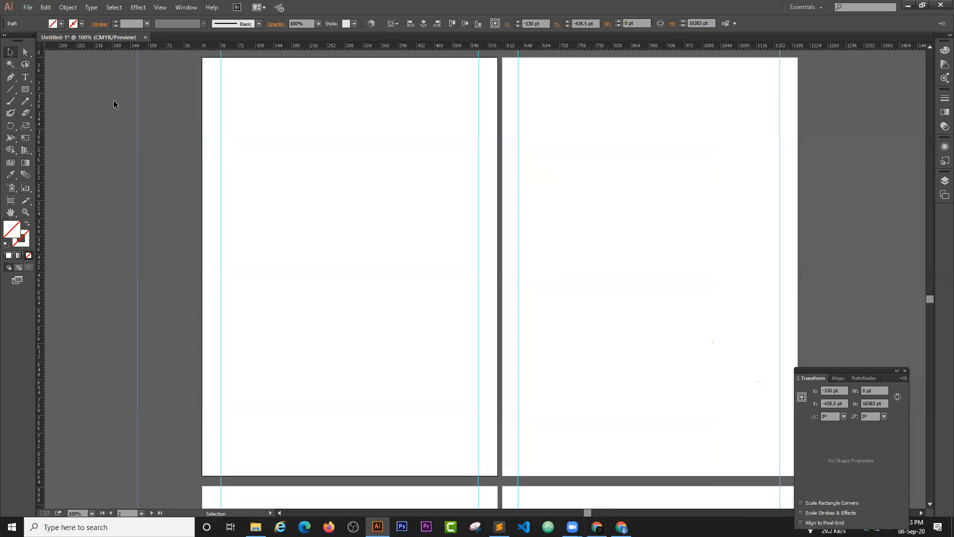
pyautogui.press('Delete')
pyautogui.moveTo(220, 124); pyautogui.dragTo(218, 125)
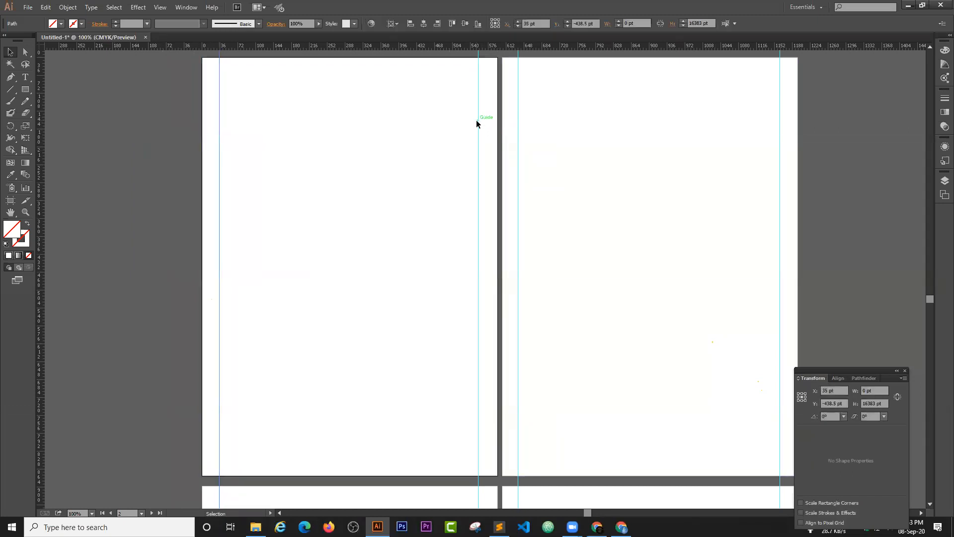
pyautogui.moveTo(479, 122); pyautogui.dragTo(481, 121)
# Add horizontal margin guides at 37 pt and 805 pt on the second artboard
pyautogui.scroll(-3, 604, 294)
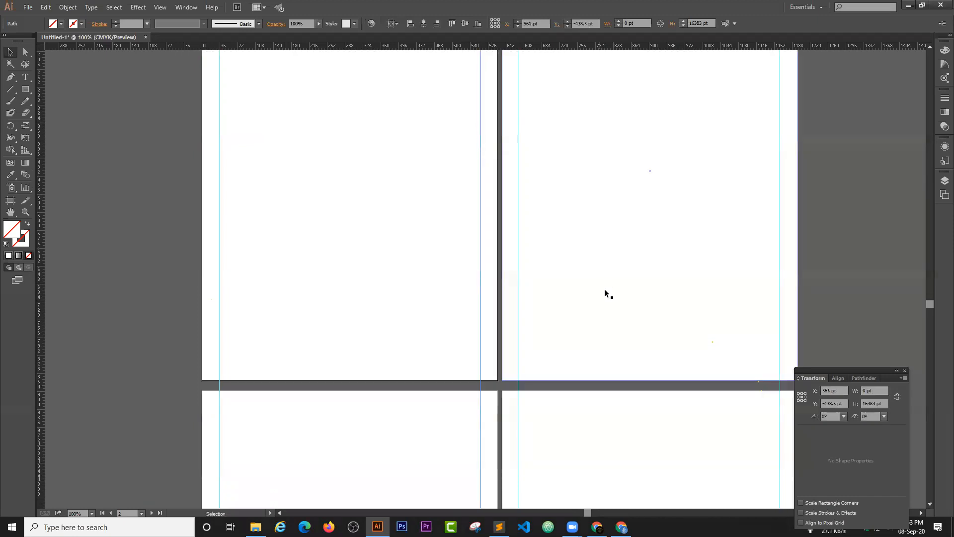
pyautogui.scroll(-4, 609, 297)
pyautogui.scroll(16, 318, 368)
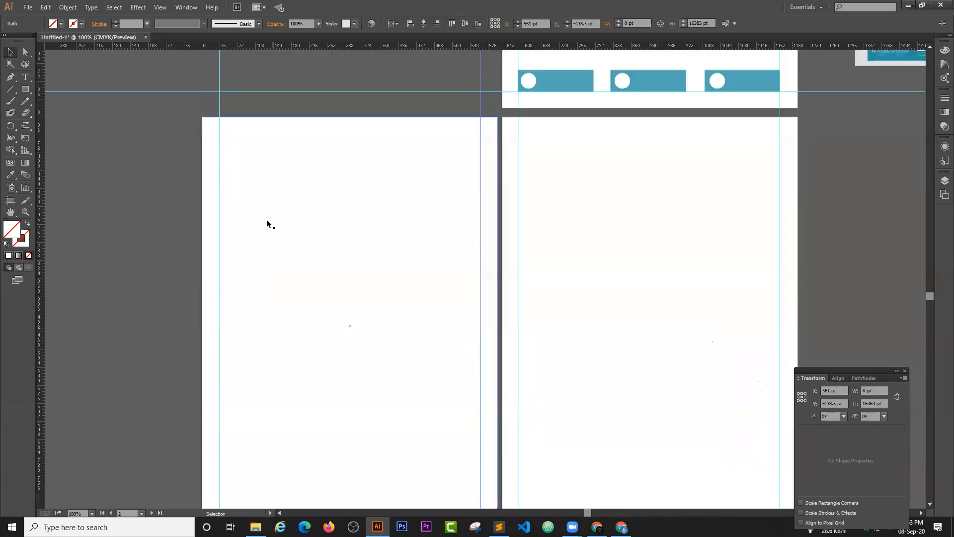
pyautogui.scroll(-3, 214, 68)
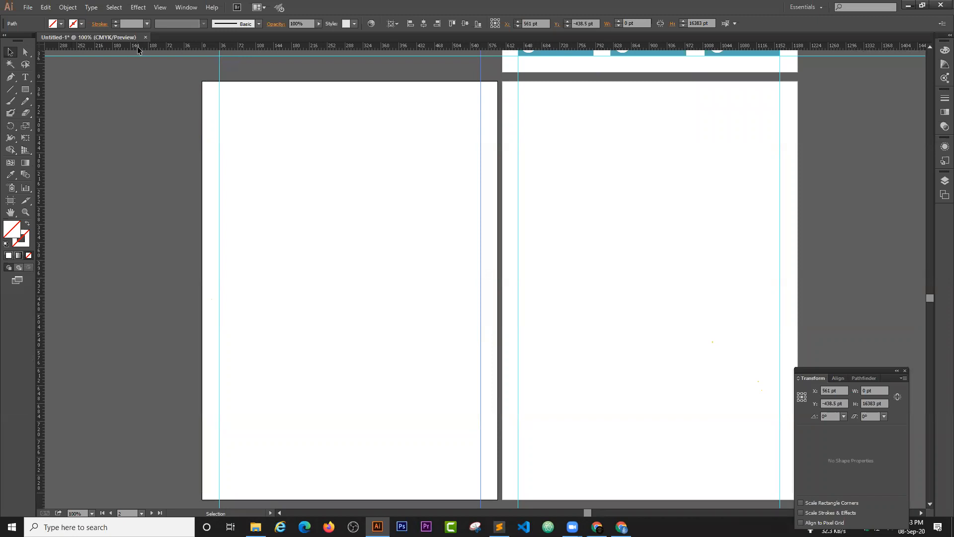
pyautogui.moveTo(176, 47); pyautogui.dragTo(176, 100)
pyautogui.moveTo(224, 47); pyautogui.dragTo(175, 480)
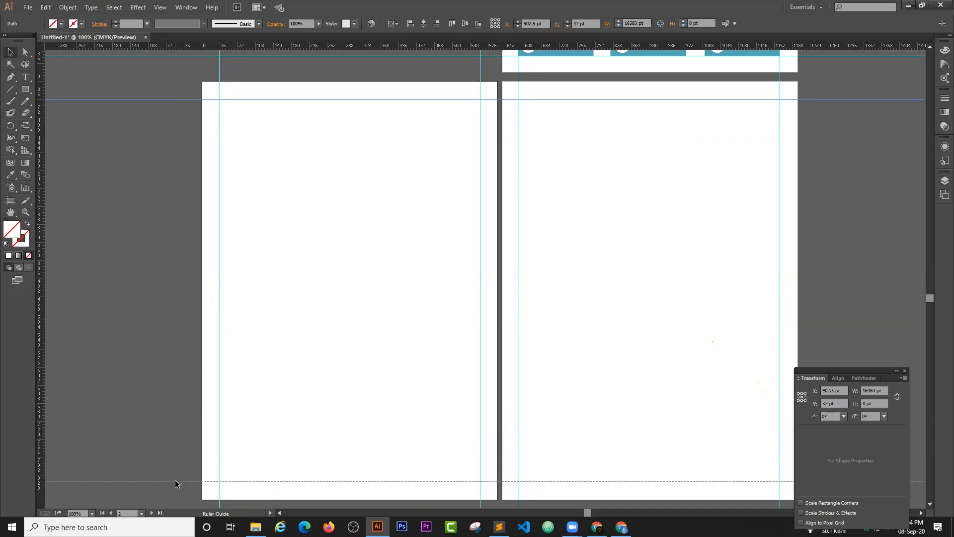
pyautogui.scroll(3, 149, 172)
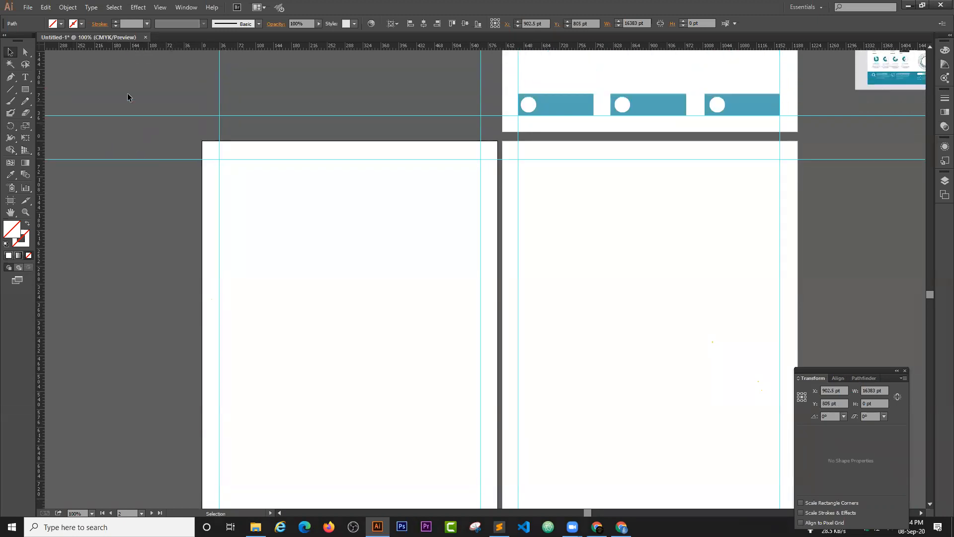
pyautogui.click(133, 207)
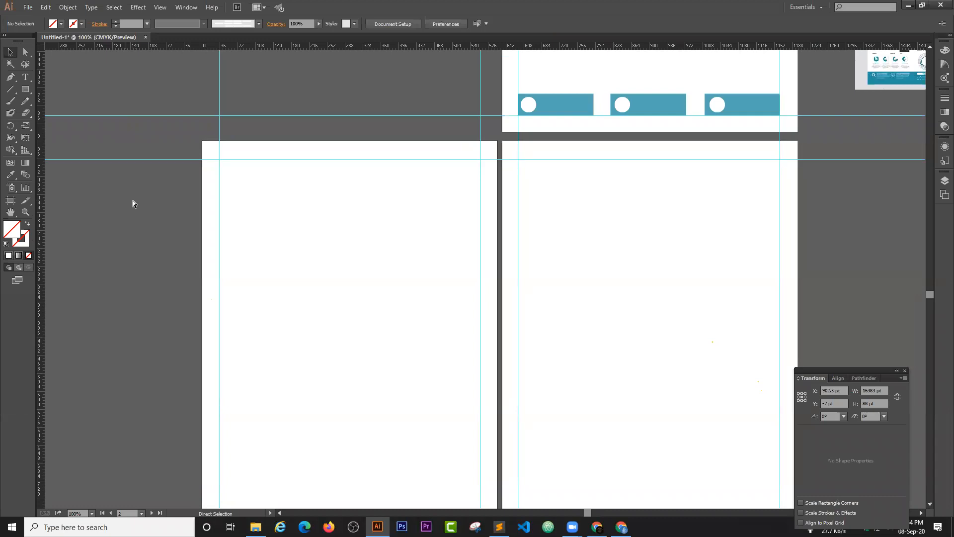
pyautogui.click(219, 89)
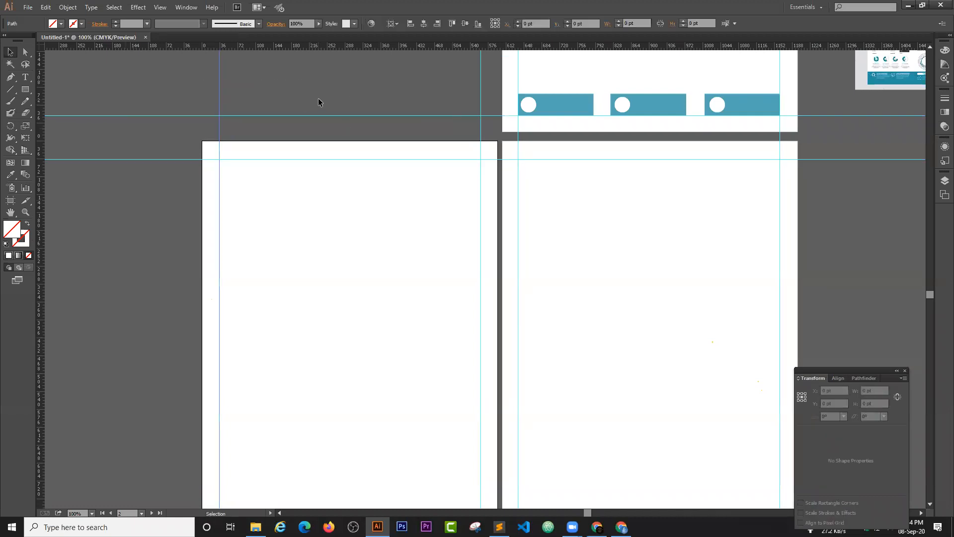
pyautogui.click(440, 97)
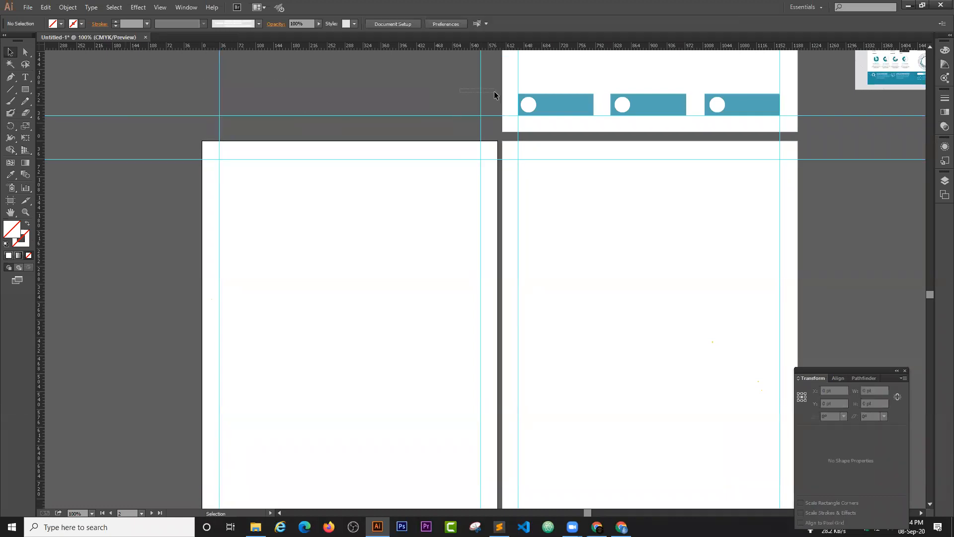
pyautogui.click(481, 112)
pyautogui.click(474, 124)
pyautogui.moveTo(507, 134); pyautogui.dragTo(830, 139)
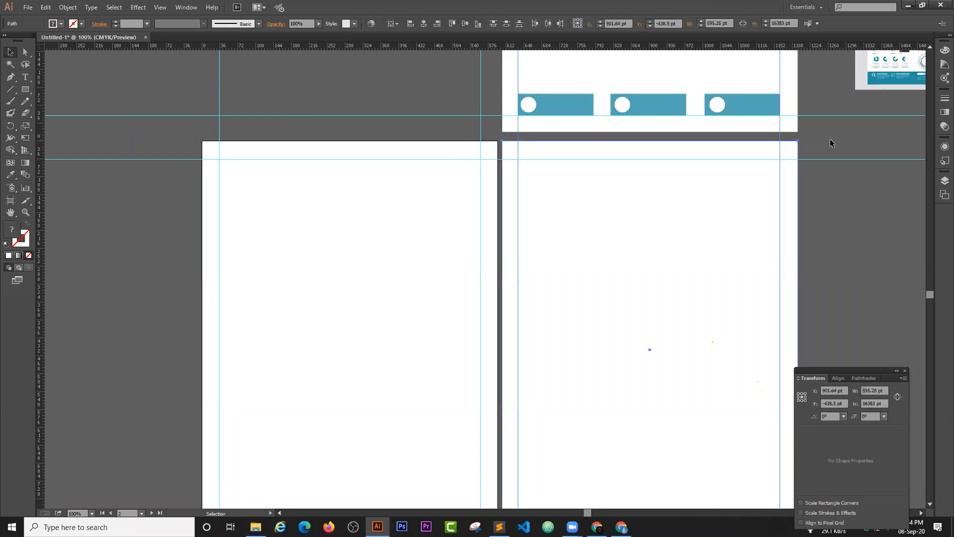
pyautogui.click(813, 113)
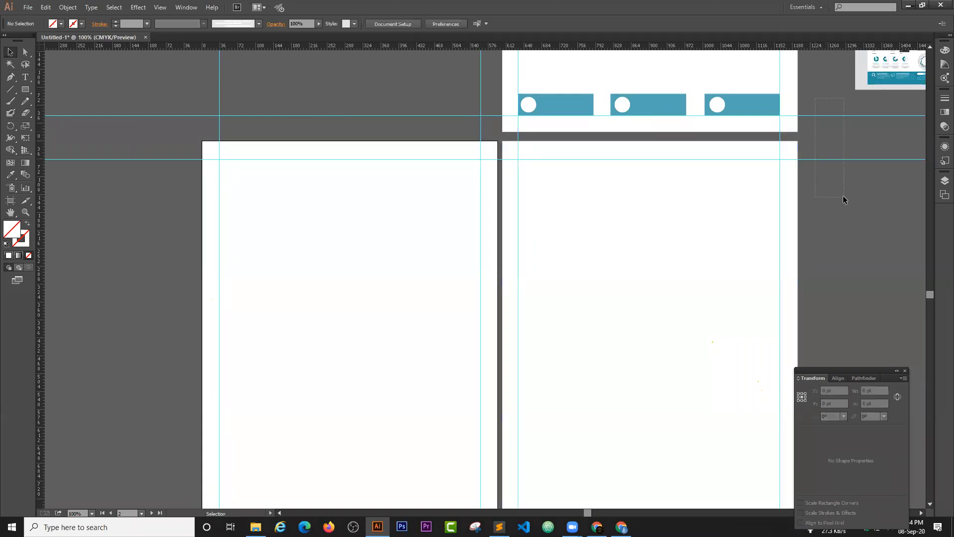
pyautogui.scroll(-3, 596, 206)
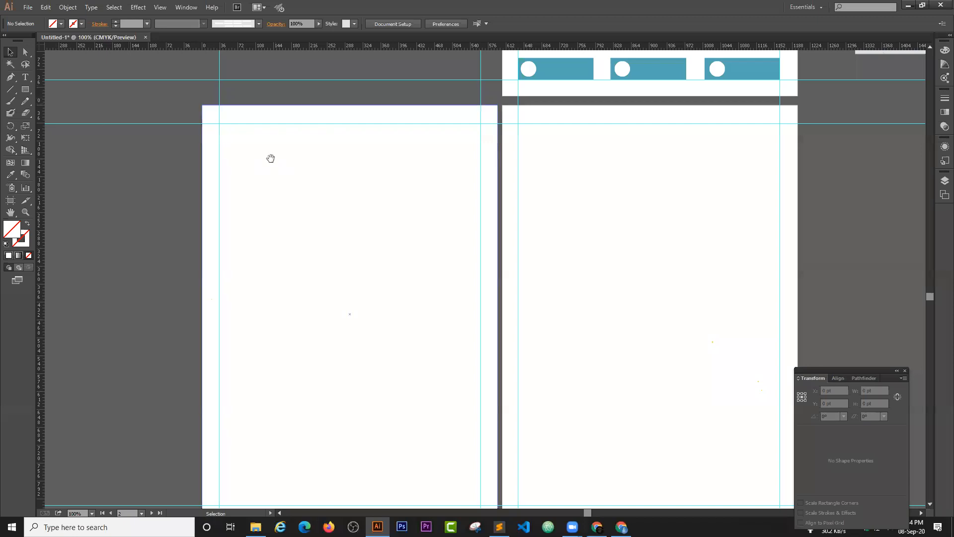
# Draw a circle about 49 pt in diameter near the second artboard's upper-left margin corner
pyautogui.moveTo(270, 157); pyautogui.dragTo(311, 161)
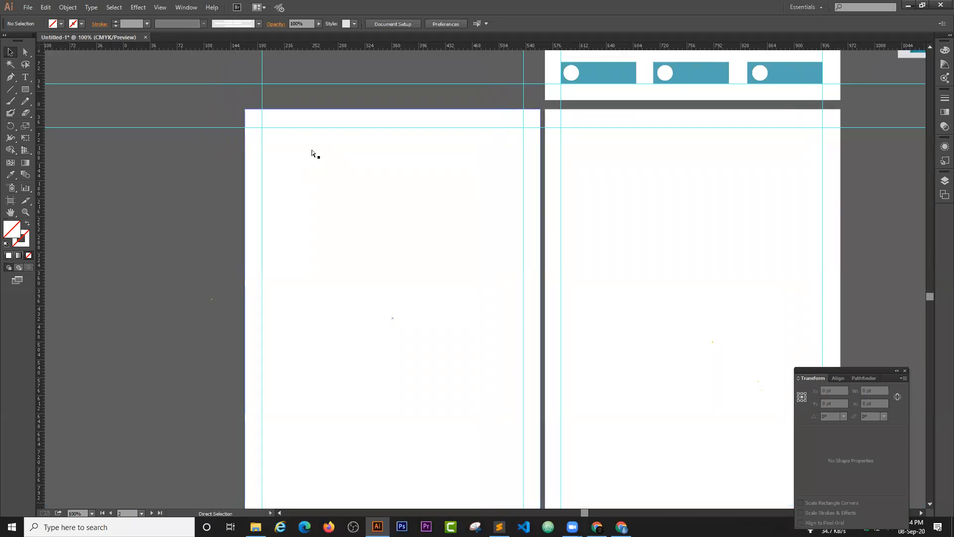
pyautogui.hotkey('ctrl', '+')
pyautogui.hotkey('ctrl', '+')
pyautogui.moveTo(268, 181); pyautogui.dragTo(359, 420)
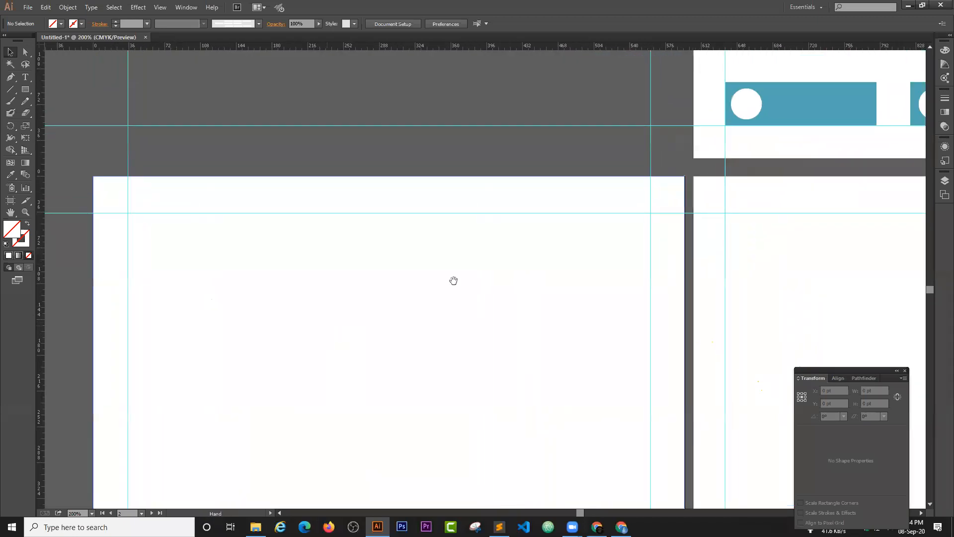
pyautogui.moveTo(276, 282); pyautogui.dragTo(263, 209)
pyautogui.moveTo(27, 93); pyautogui.dragTo(65, 110)
pyautogui.moveTo(133, 163); pyautogui.dragTo(148, 193)
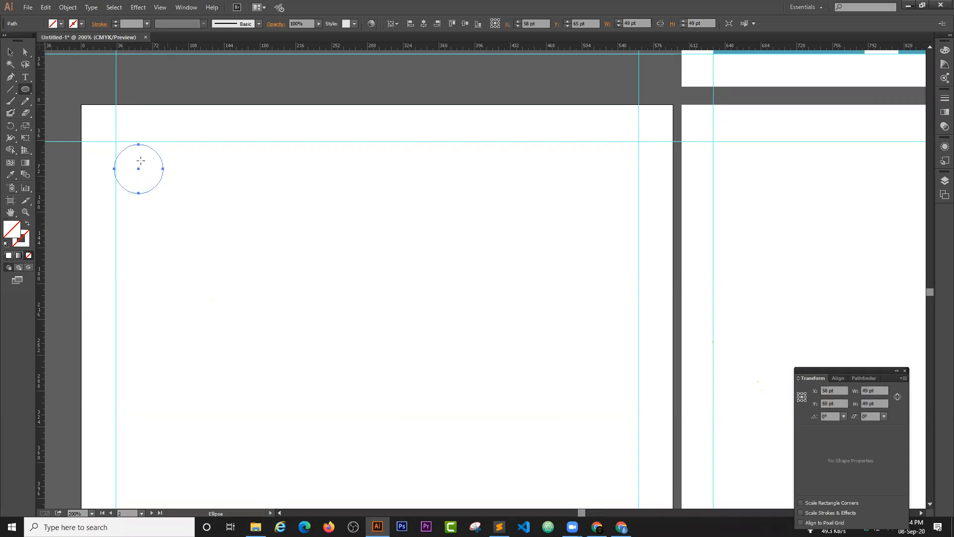
pyautogui.click(11, 55)
pyautogui.click(14, 57)
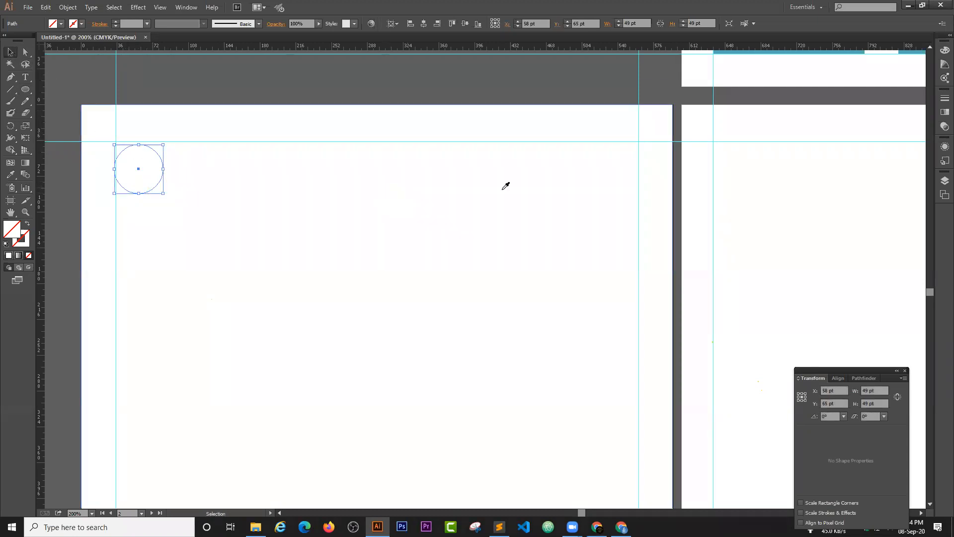
# Fill the circle with teal sampled from the first contact bar and align it flush with the left and top margin guides
pyautogui.scroll(2, 816, 103)
pyautogui.click(808, 60)
pyautogui.click(12, 51)
pyautogui.moveTo(134, 202); pyautogui.dragTo(135, 199)
pyautogui.click(169, 169)
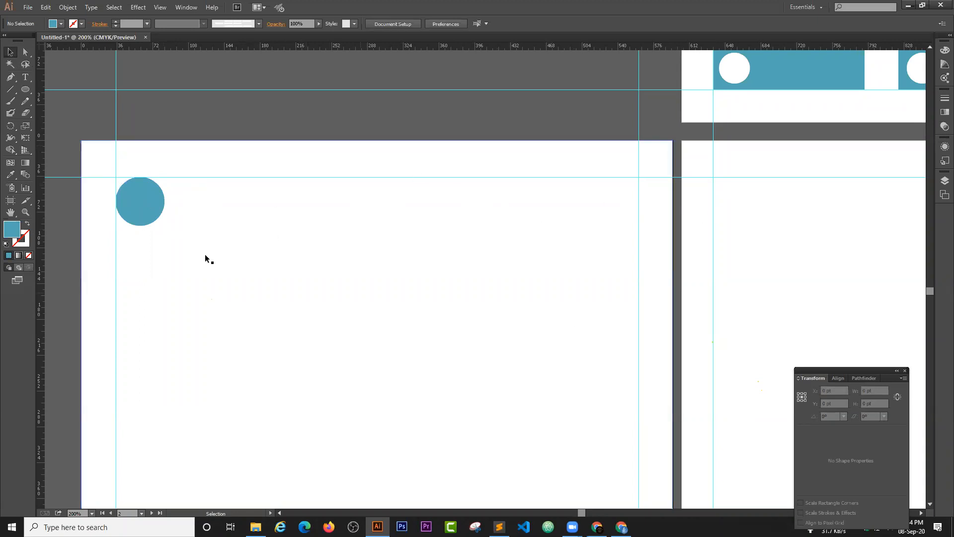
# Add the text 02 at 12 pt inside the teal circle on the second artboard
pyautogui.click(145, 201)
pyautogui.scroll(-2, 149, 215)
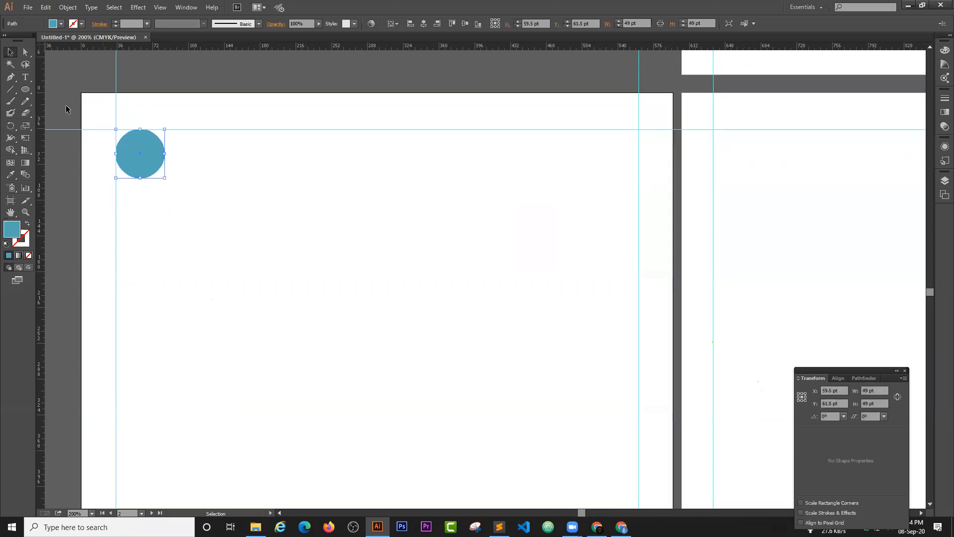
pyautogui.click(25, 78)
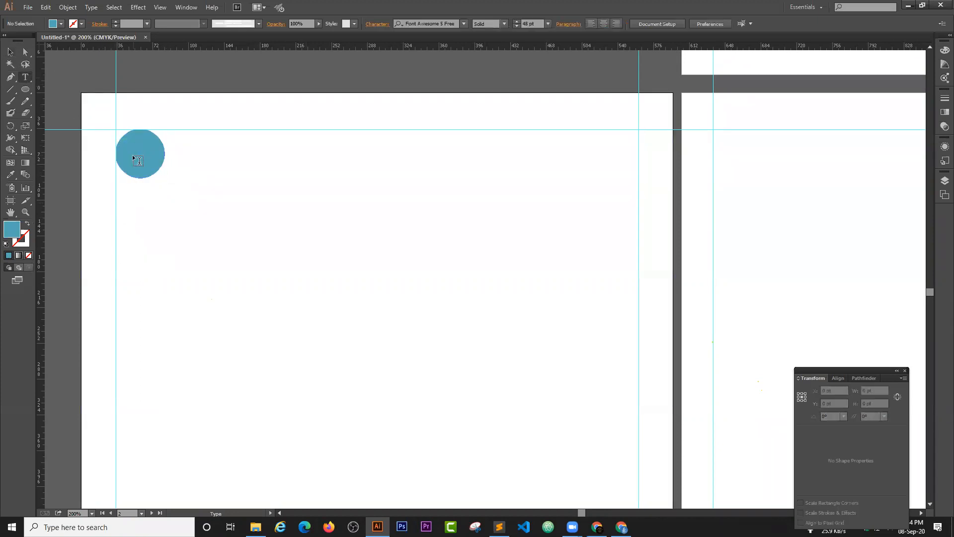
pyautogui.click(136, 153)
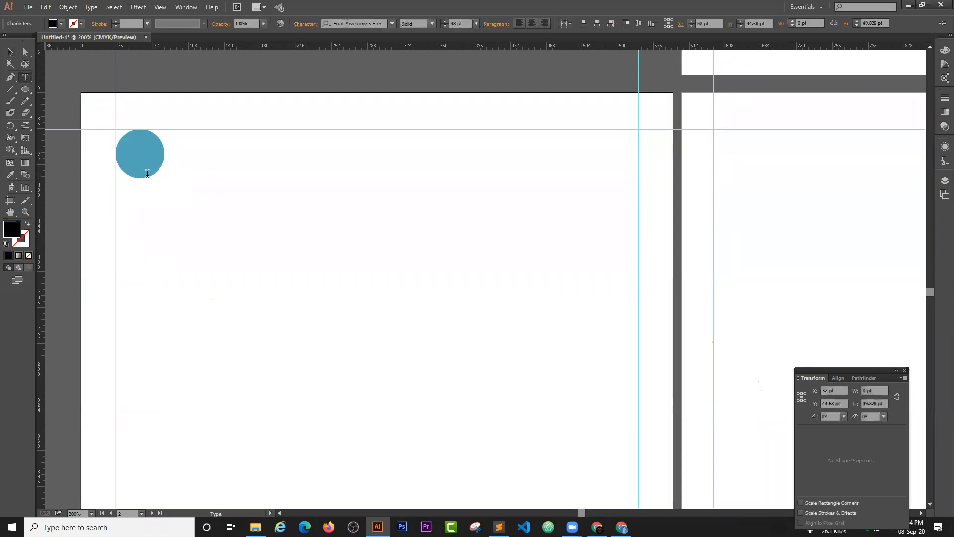
pyautogui.click(475, 24)
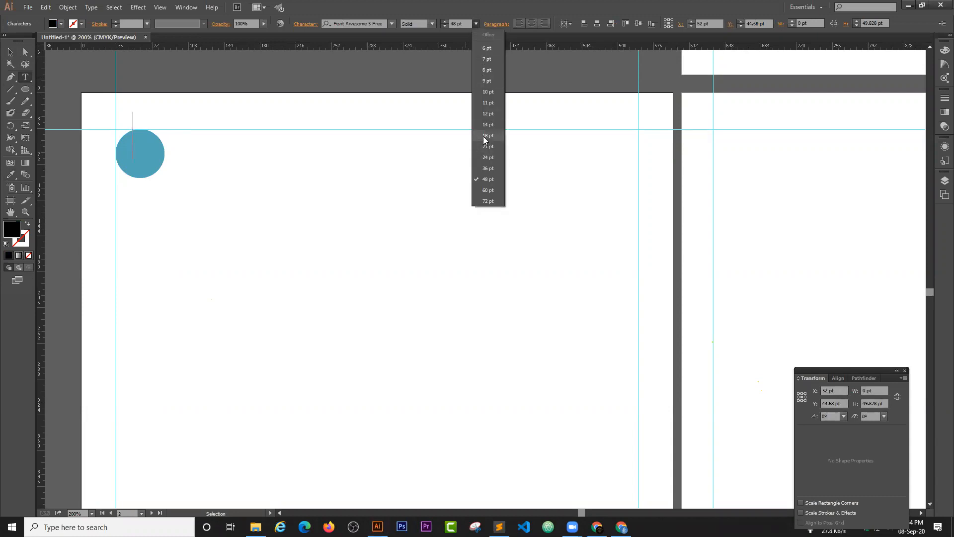
pyautogui.click(489, 113)
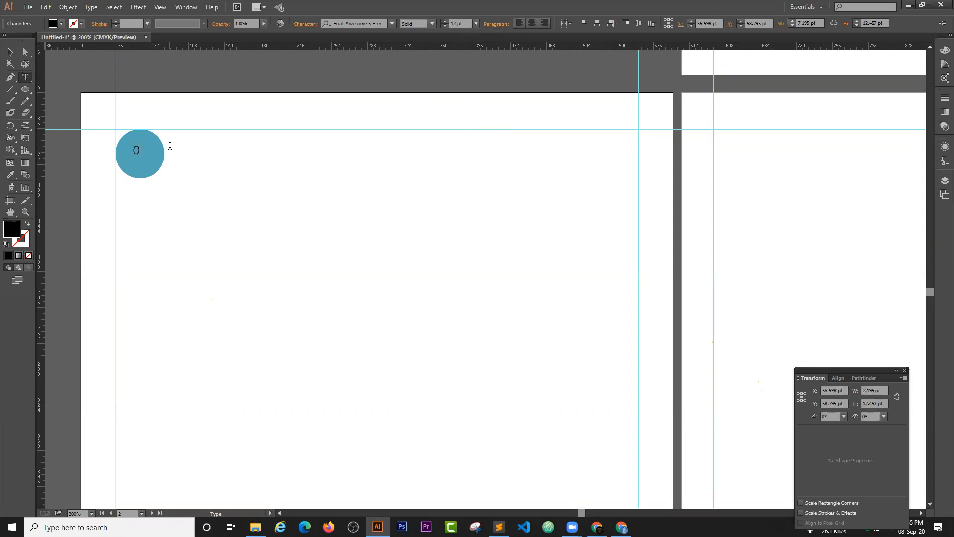
pyautogui.click(10, 52)
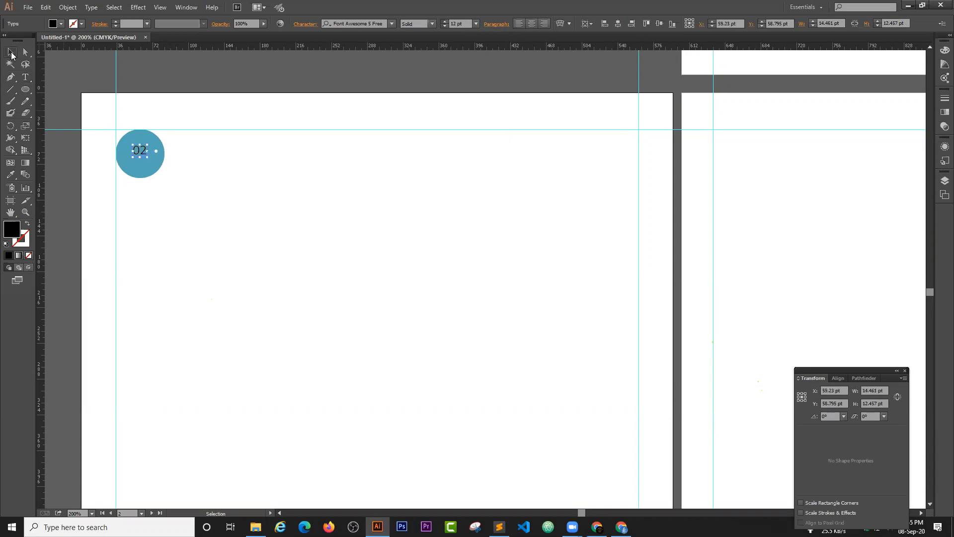
# Set the font of the 02 text to Arial Bold
pyautogui.click(384, 27)
pyautogui.write('arial')
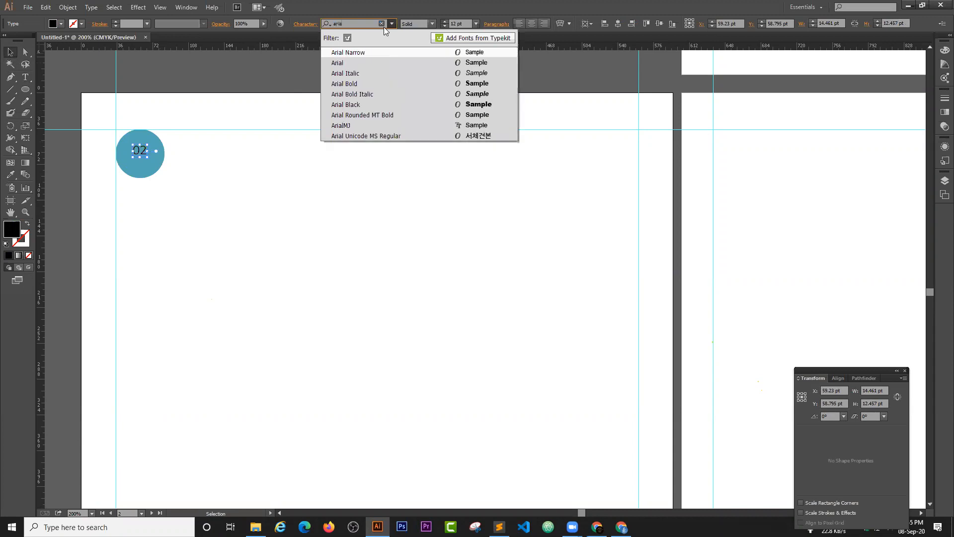
pyautogui.click(419, 24)
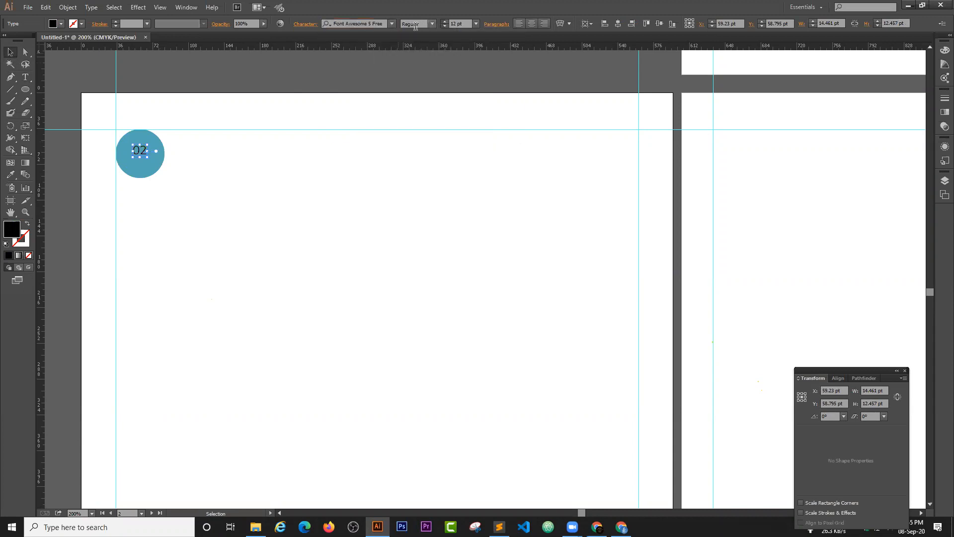
pyautogui.click(376, 24)
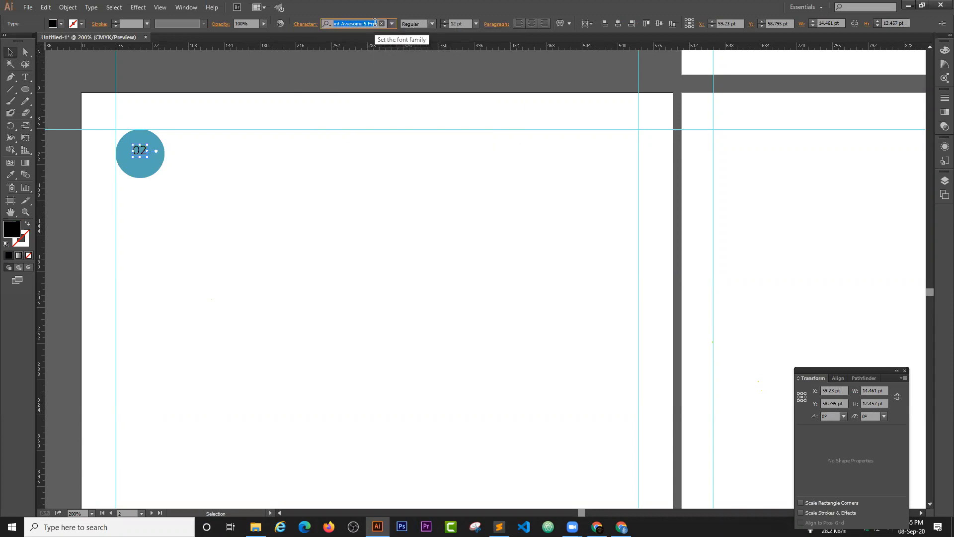
pyautogui.write('ari')
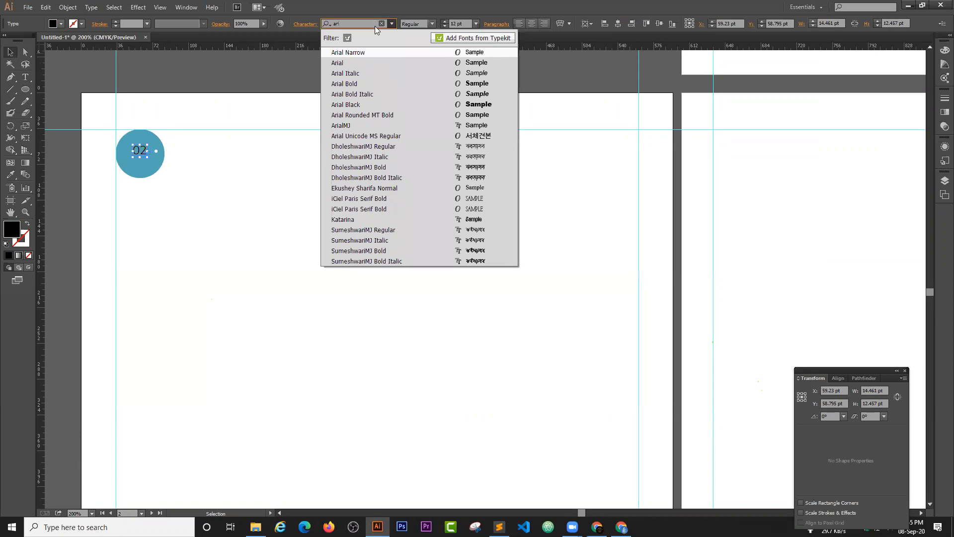
pyautogui.click(379, 84)
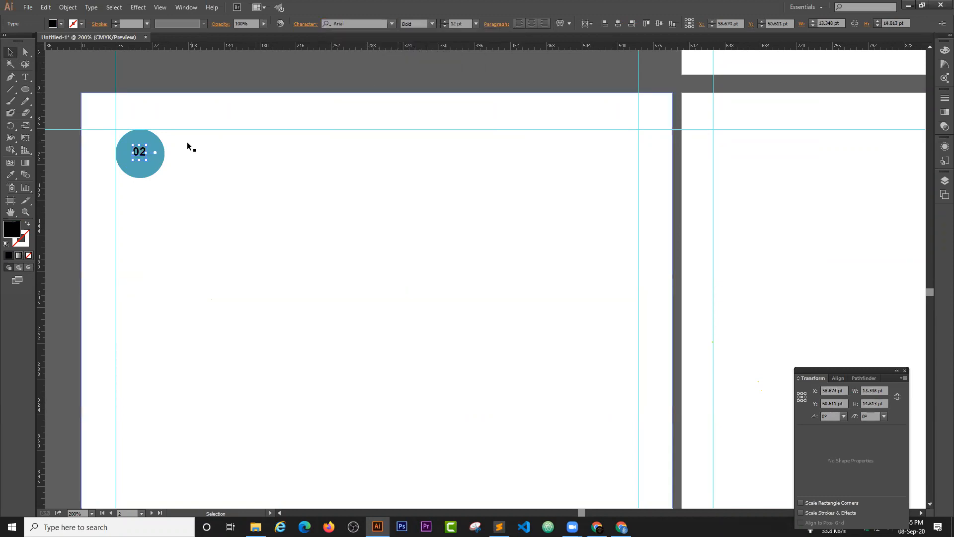
# Enlarge the 02 to about 25 pt and nudge it up toward the circle's center
pyautogui.moveTo(148, 160)
pyautogui.mouseDown()
pyautogui.moveTo(155, 176)
pyautogui.moveTo(146, 155)
pyautogui.mouseUp()
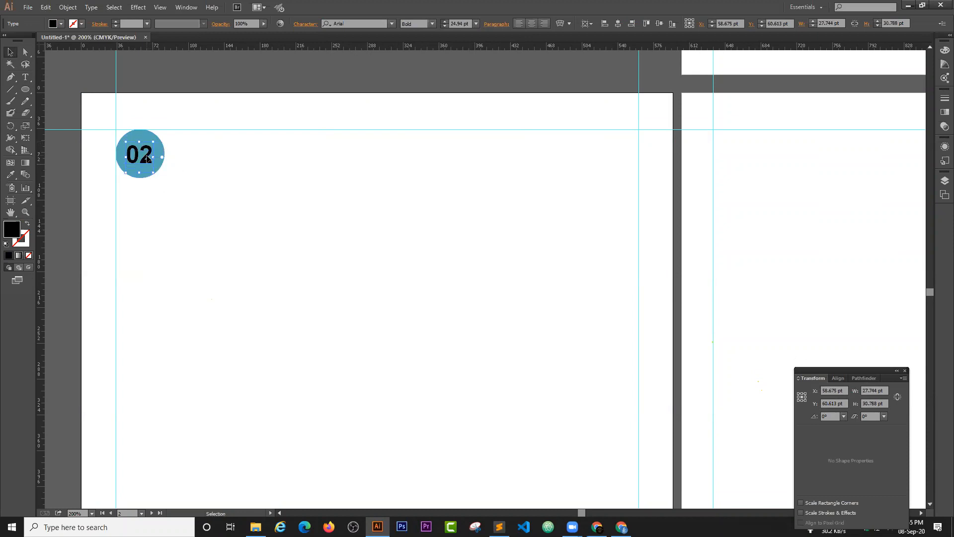
pyautogui.press('Up')
pyautogui.press('Up')
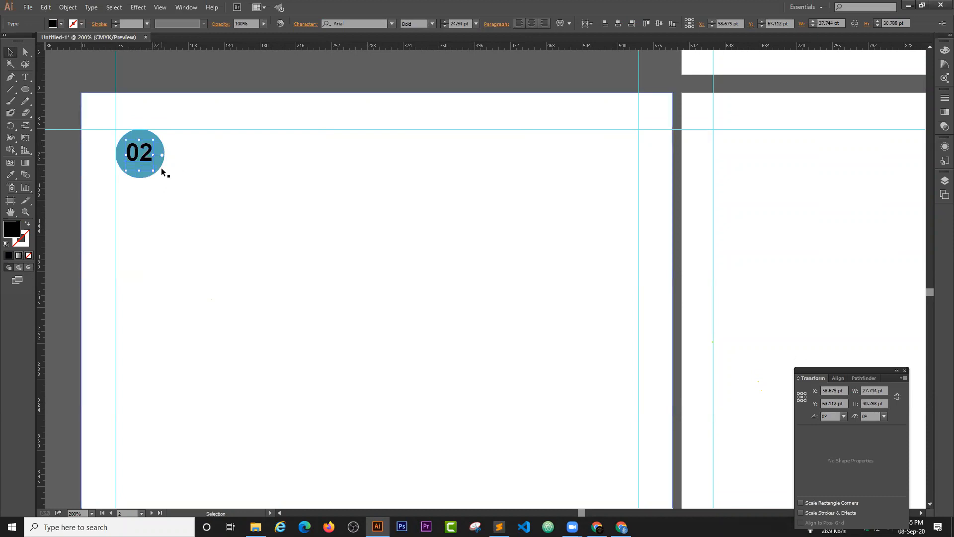
# Fill the 02 with white sampled from the page and scale it down slightly inside the circle
pyautogui.press('i')
pyautogui.click(238, 170)
pyautogui.click(10, 51)
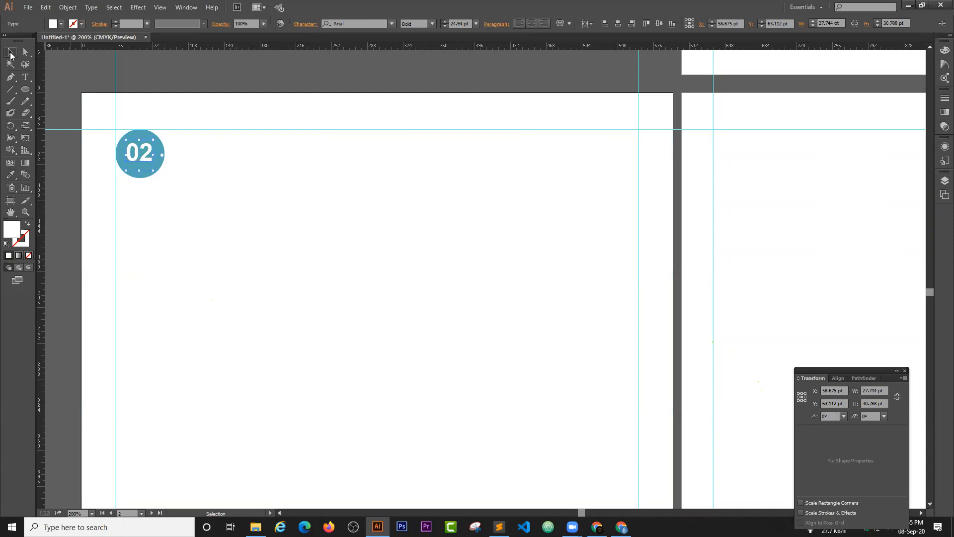
pyautogui.moveTo(154, 169); pyautogui.dragTo(151, 168)
pyautogui.click(178, 88)
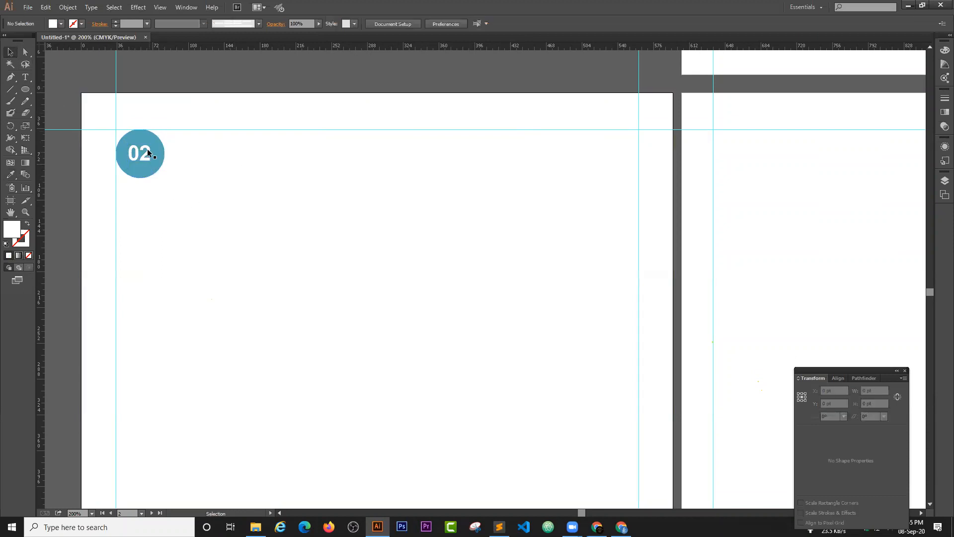
# Draw a horizontal line about 291.5 pt long to the right of the 02 circle at its mid-height and give it a black stroke
pyautogui.click(10, 89)
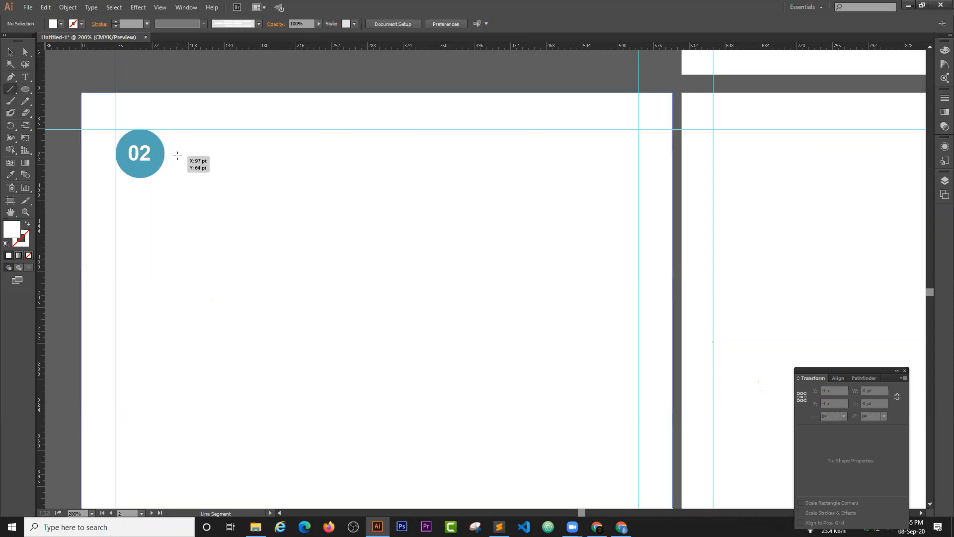
pyautogui.moveTo(177, 154); pyautogui.dragTo(468, 154)
pyautogui.click(10, 52)
pyautogui.click(81, 24)
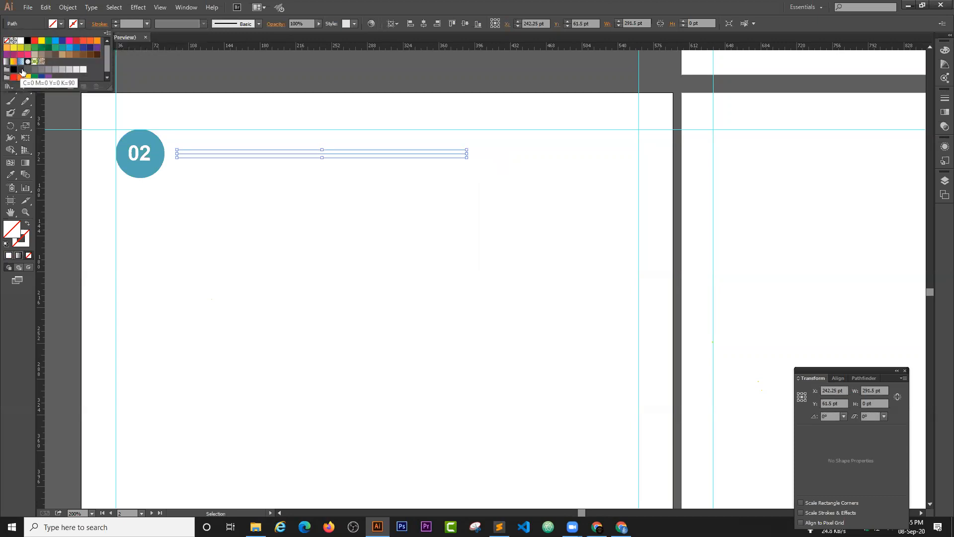
pyautogui.click(14, 69)
# Make the line beside the 02 circle dashed and shorten its dash length
pyautogui.click(97, 28)
pyautogui.click(96, 28)
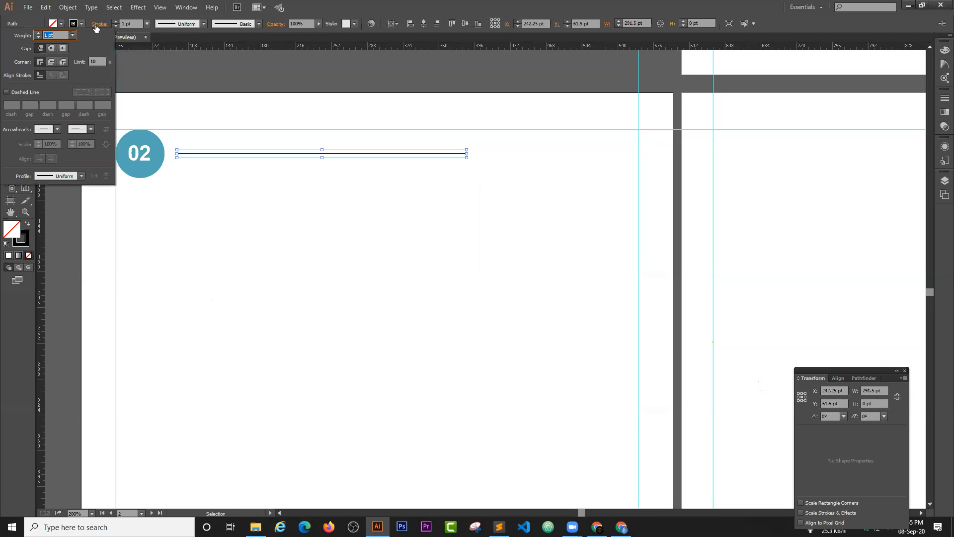
pyautogui.click(6, 92)
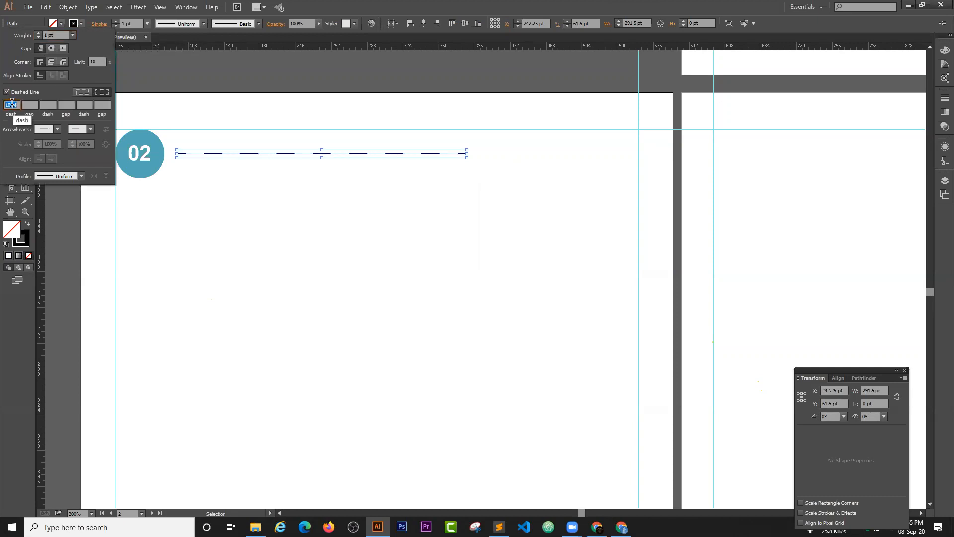
pyautogui.scroll(-3, 12, 103)
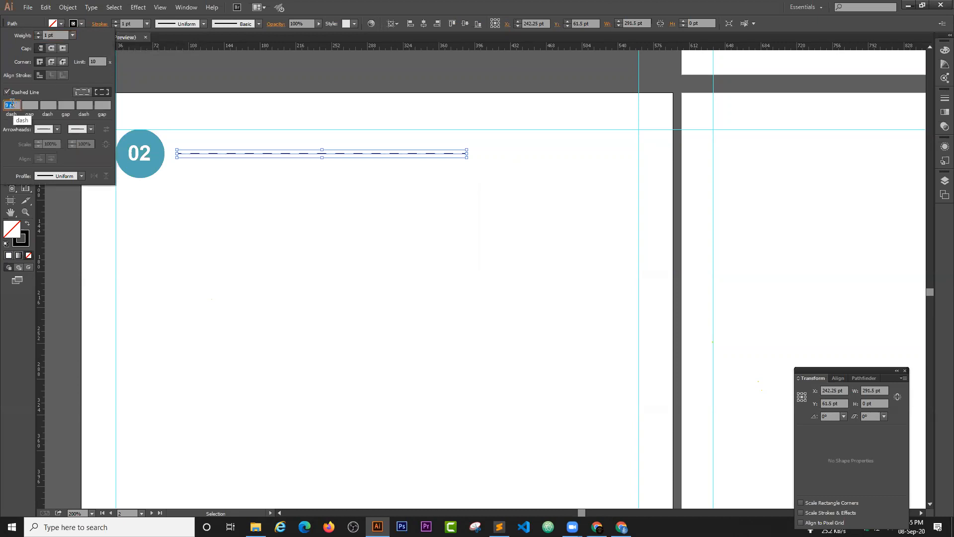
pyautogui.doubleClick(140, 192)
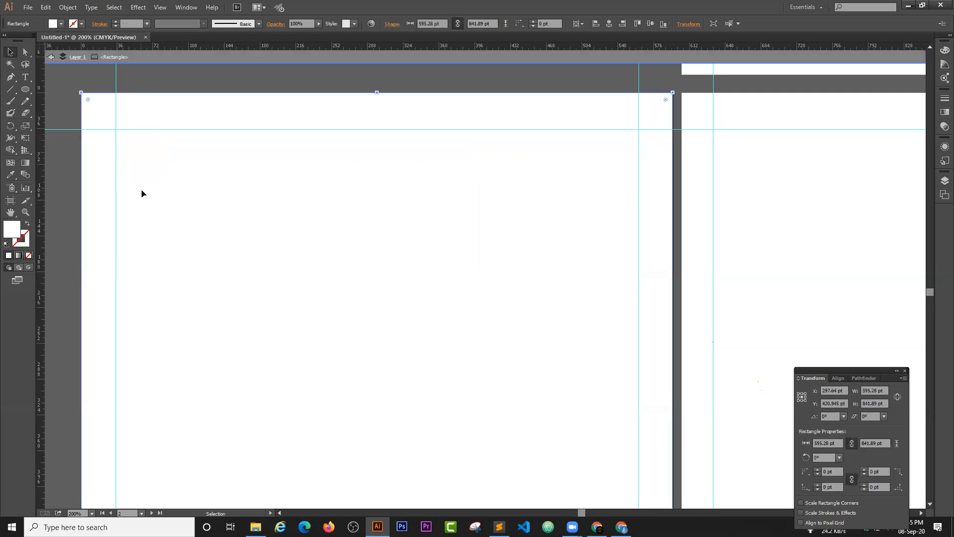
pyautogui.click(50, 58)
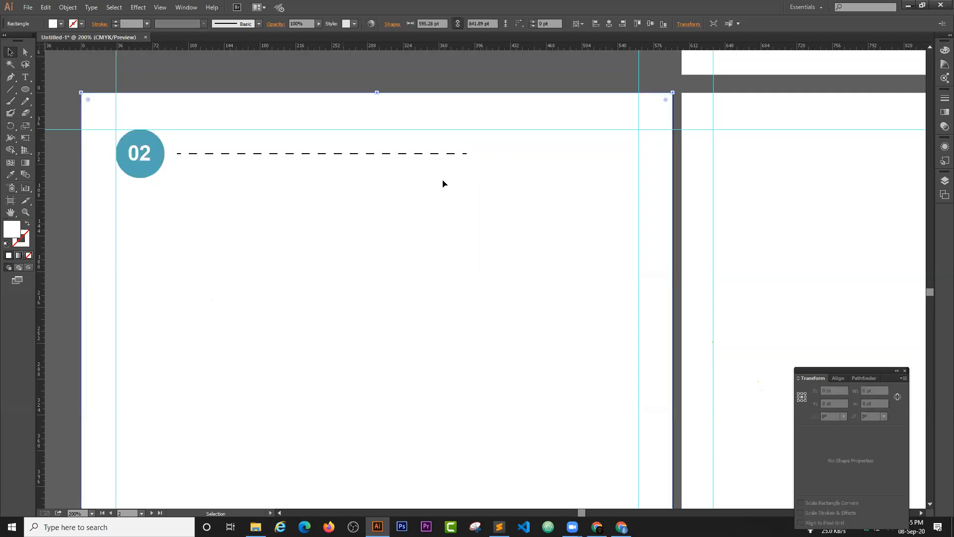
pyautogui.click(241, 154)
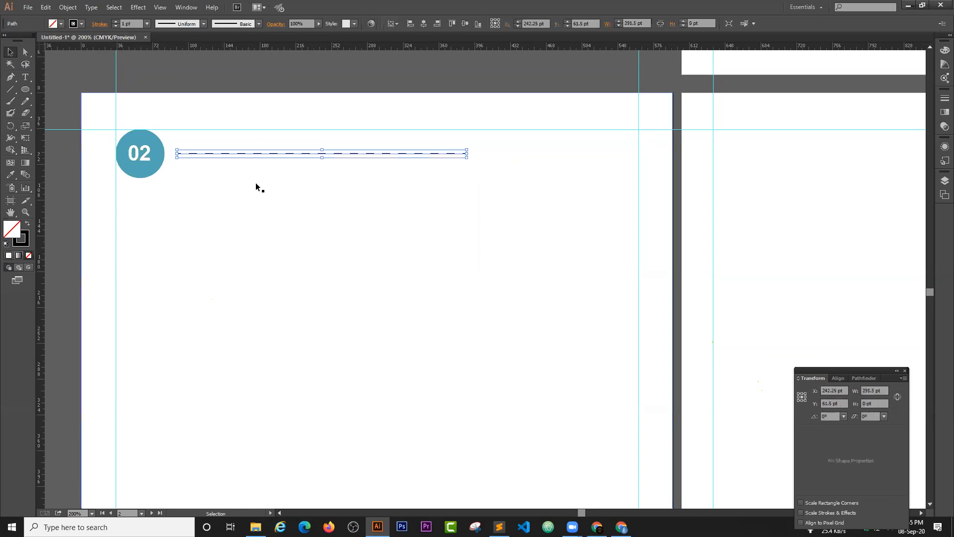
pyautogui.click(28, 227)
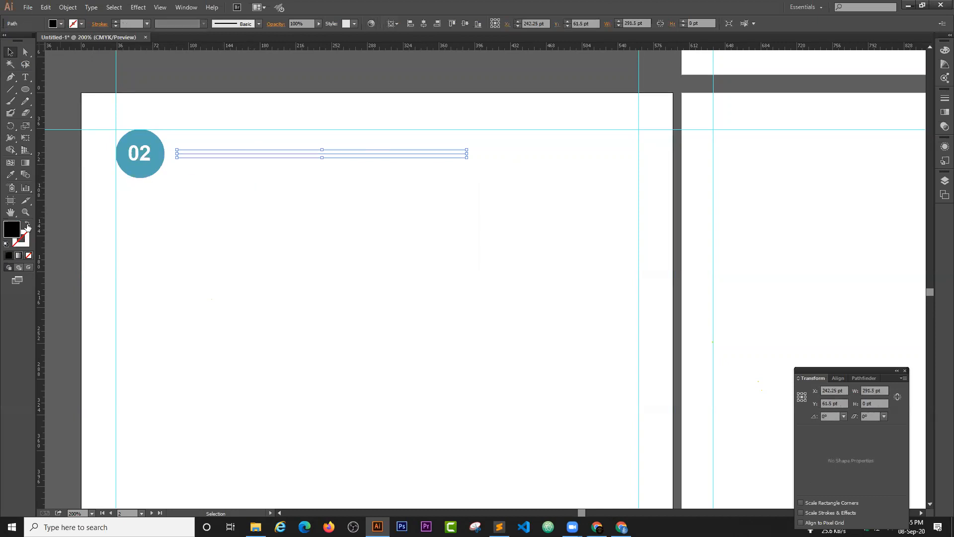
pyautogui.click(27, 226)
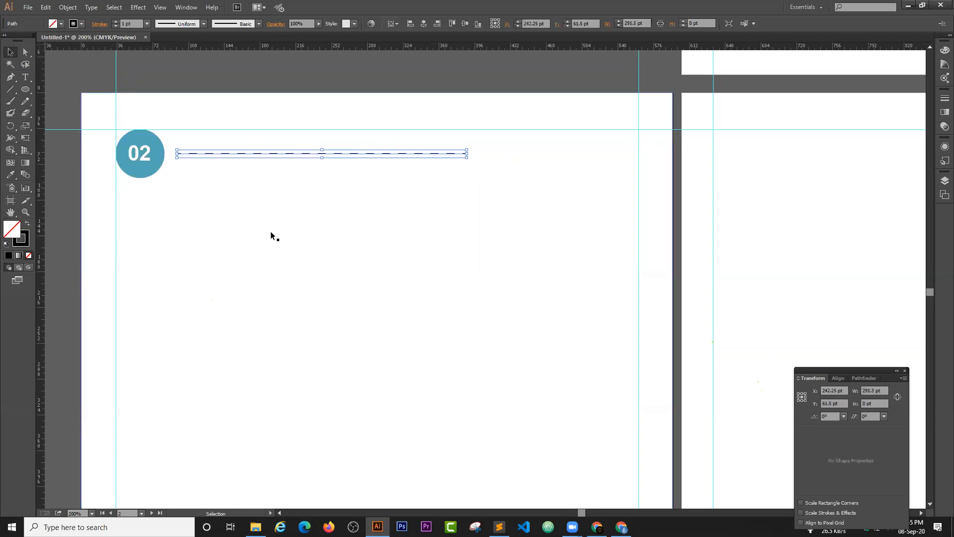
# Copy the circle's fill colour code 52A6B5 and apply it to the dashed line's stroke
pyautogui.moveTo(159, 133); pyautogui.dragTo(110, 184)
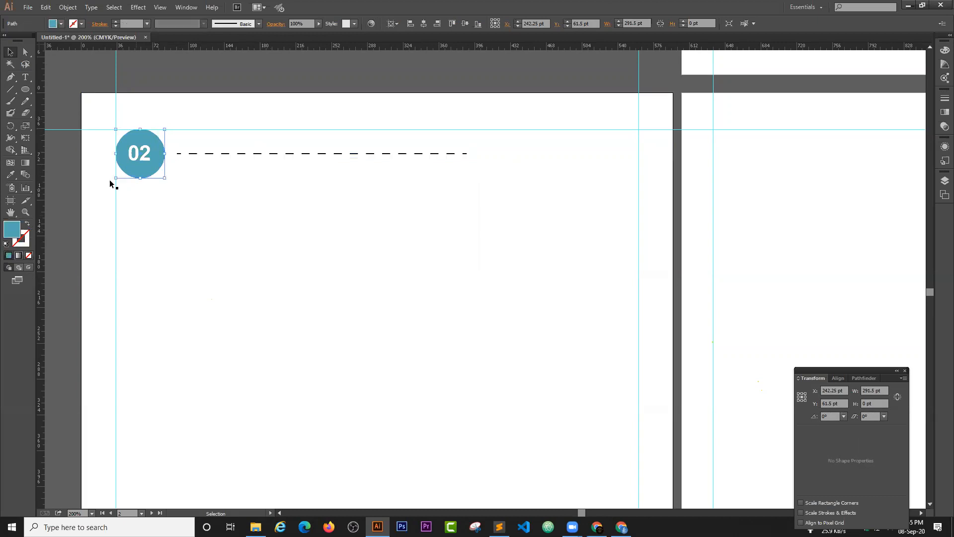
pyautogui.doubleClick(19, 231)
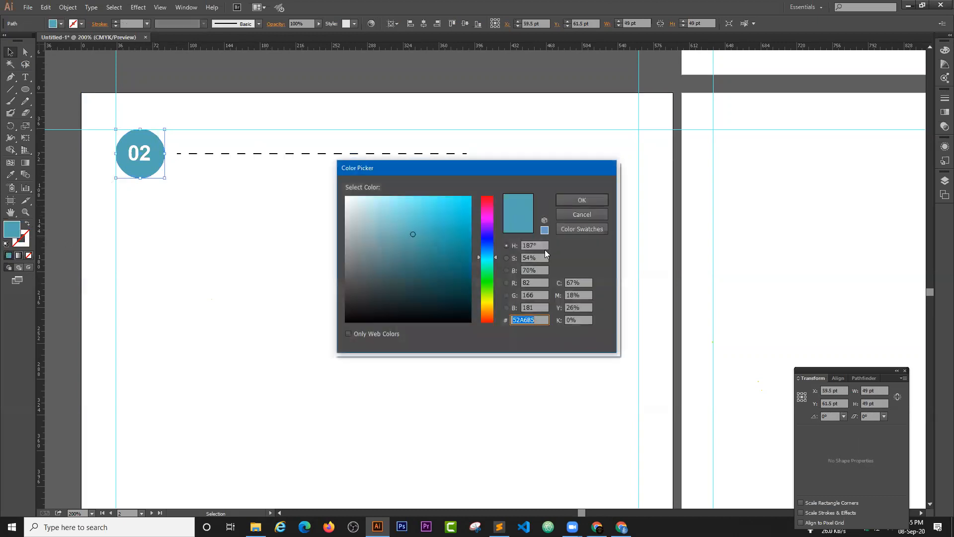
pyautogui.click(582, 200)
pyautogui.click(362, 154)
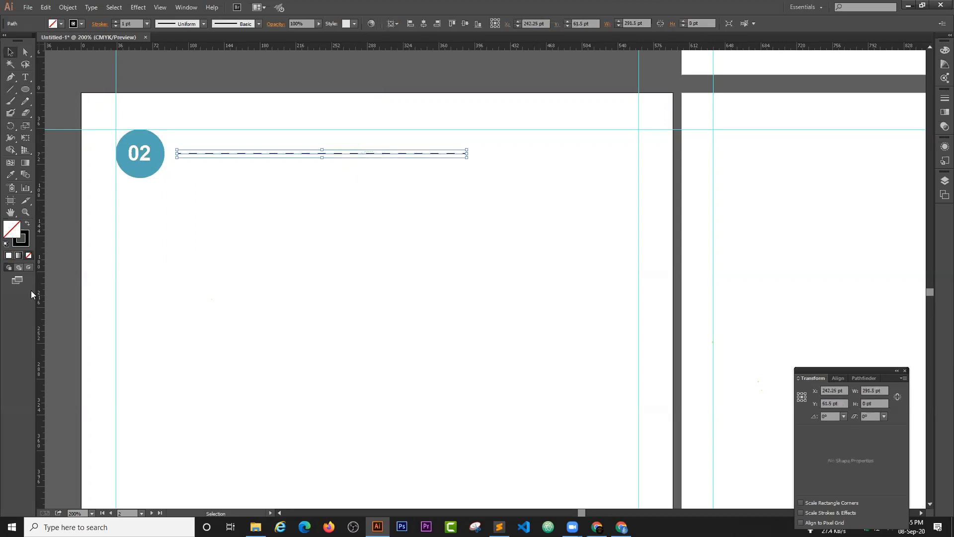
pyautogui.doubleClick(25, 243)
pyautogui.write('52A6B5')
pyautogui.click(587, 200)
pyautogui.click(405, 259)
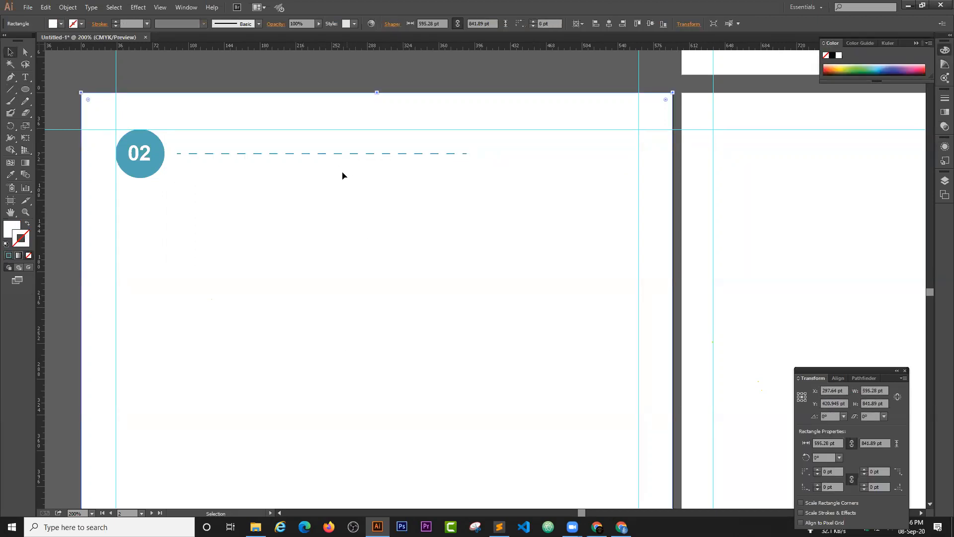
pyautogui.click(468, 74)
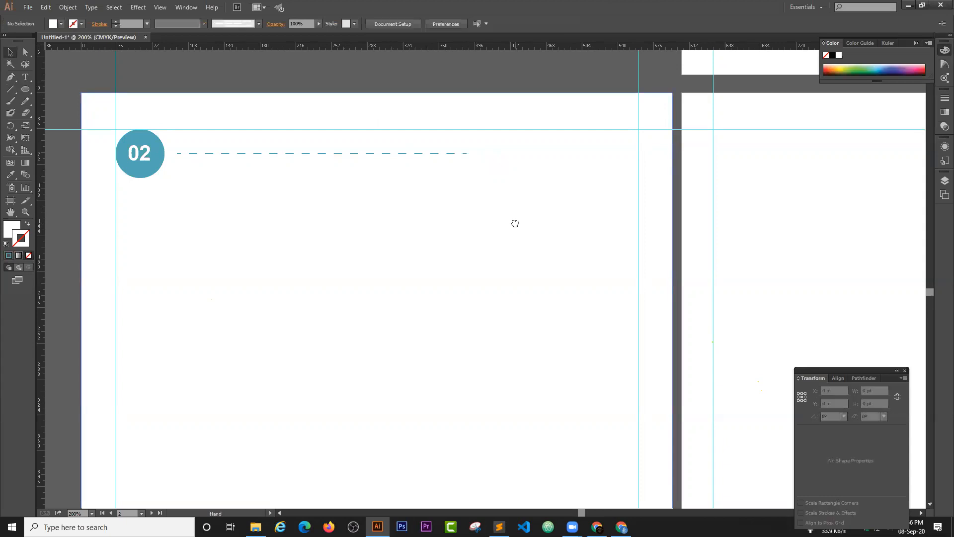
pyautogui.moveTo(515, 223); pyautogui.dragTo(421, 224)
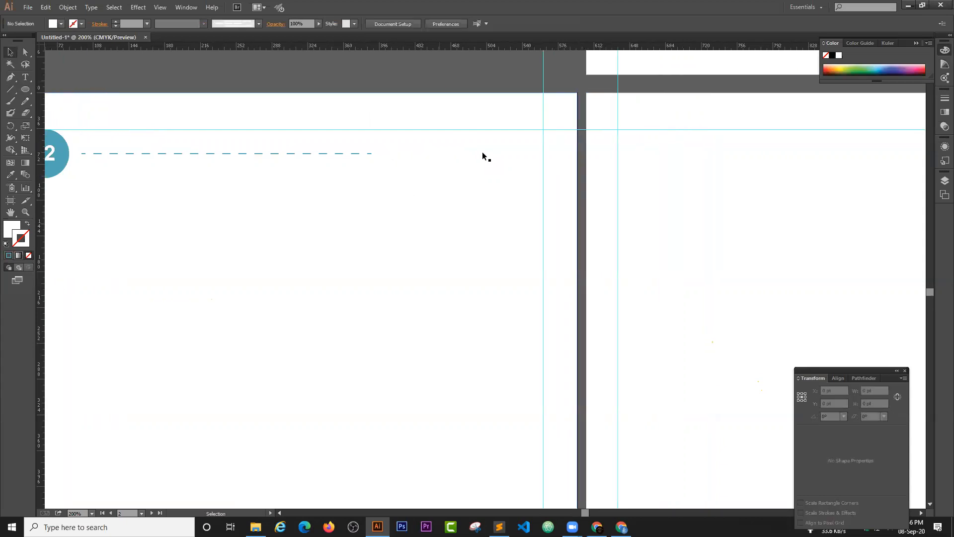
# Switch to Chrome and look through HubSpot's company profile examples for a company name and content ideas
pyautogui.click(499, 527)
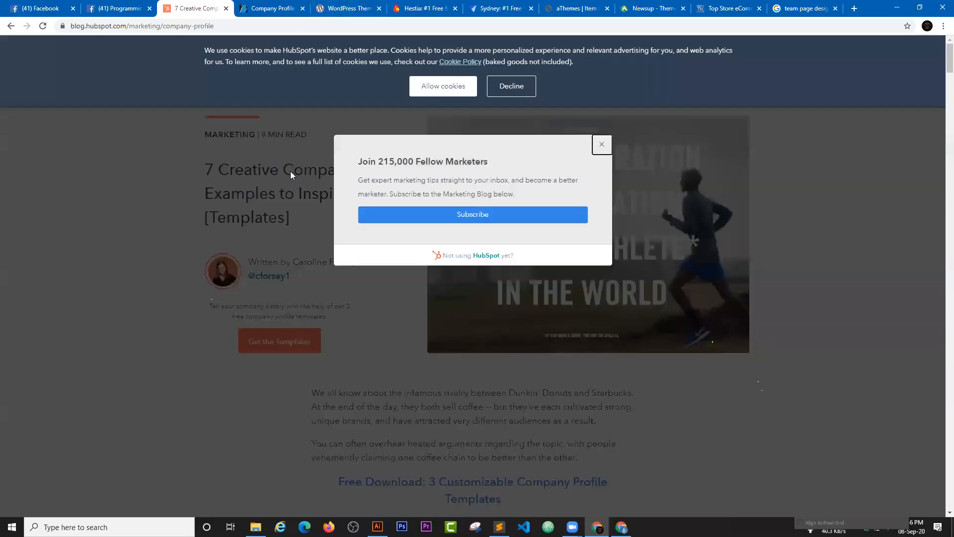
pyautogui.click(291, 171)
pyautogui.scroll(-3, 395, 263)
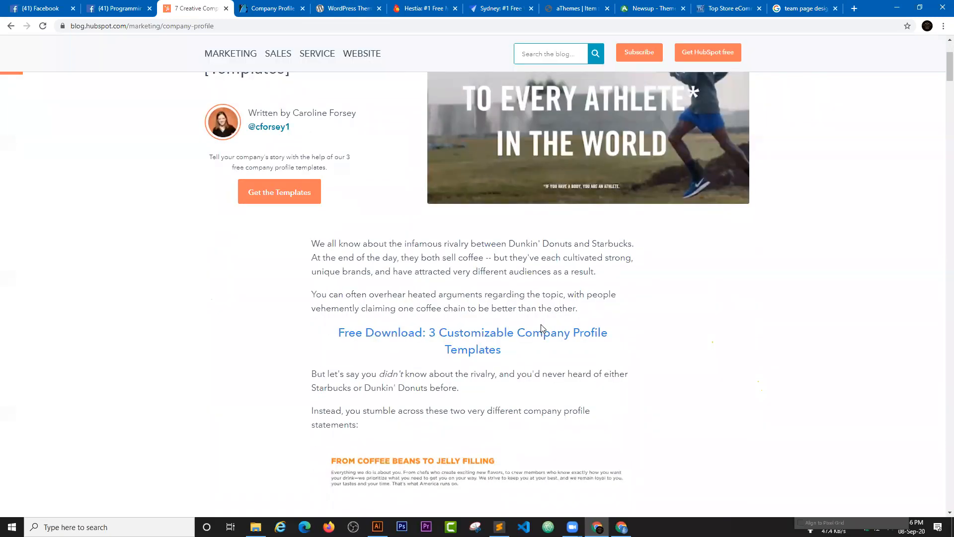
pyautogui.scroll(-10, 534, 322)
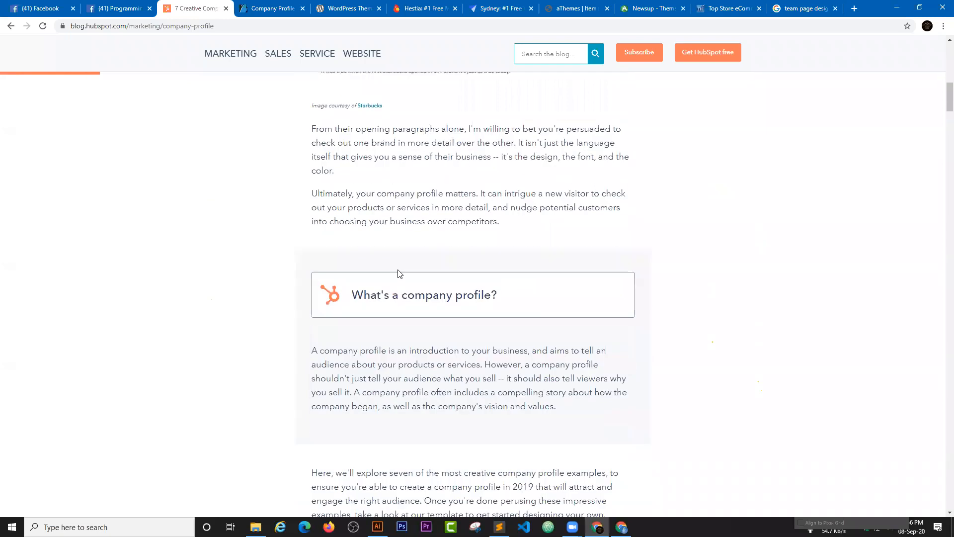
pyautogui.scroll(-1, 398, 274)
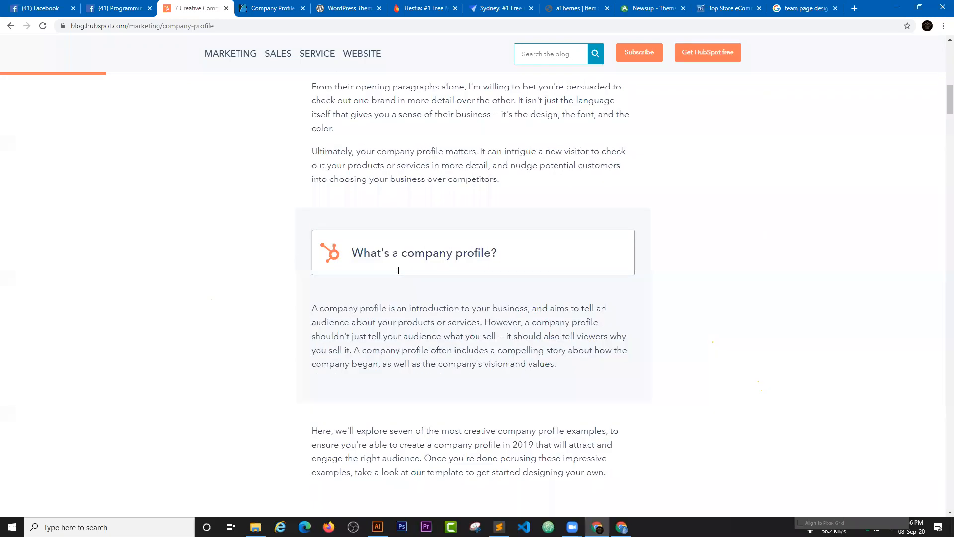
pyautogui.scroll(-5, 398, 273)
pyautogui.scroll(-3, 399, 275)
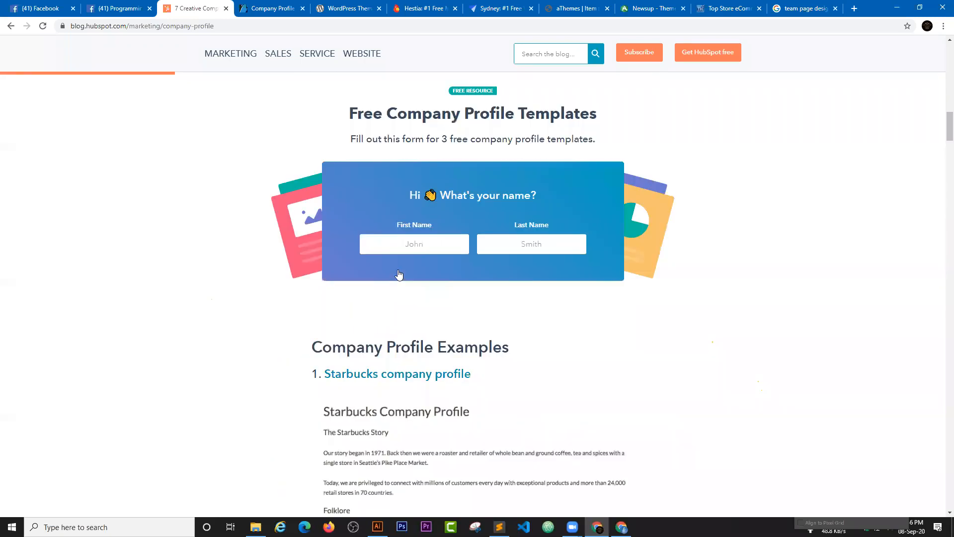
pyautogui.scroll(-3, 399, 274)
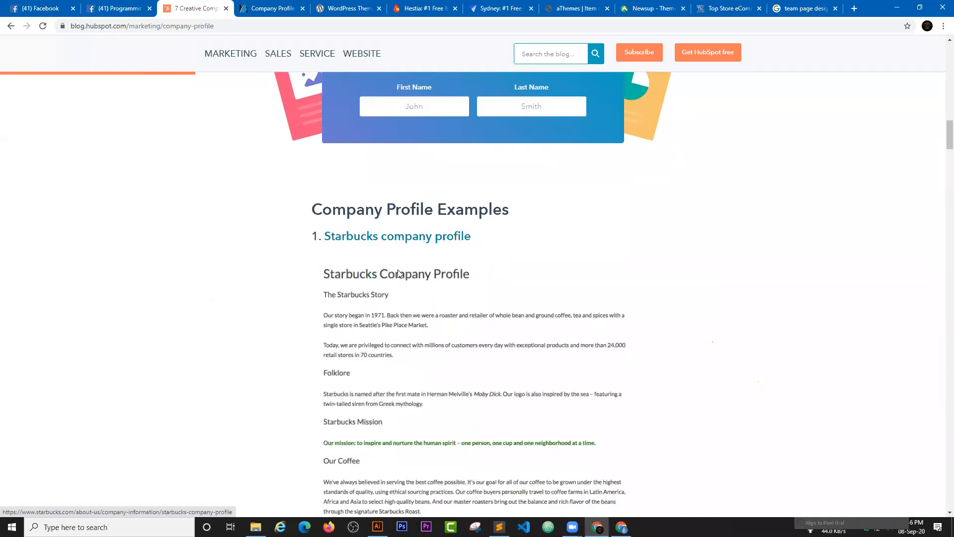
pyautogui.scroll(-2, 398, 273)
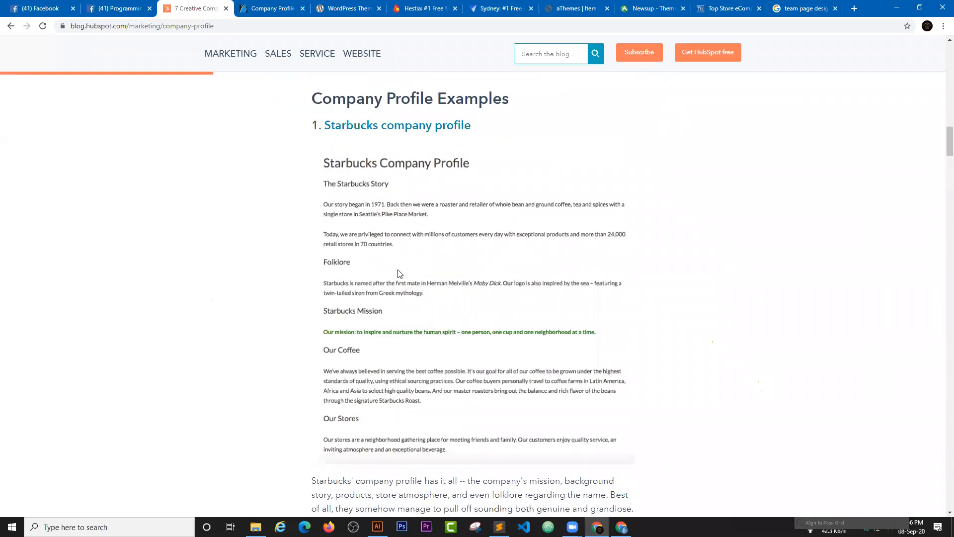
pyautogui.scroll(-2, 398, 273)
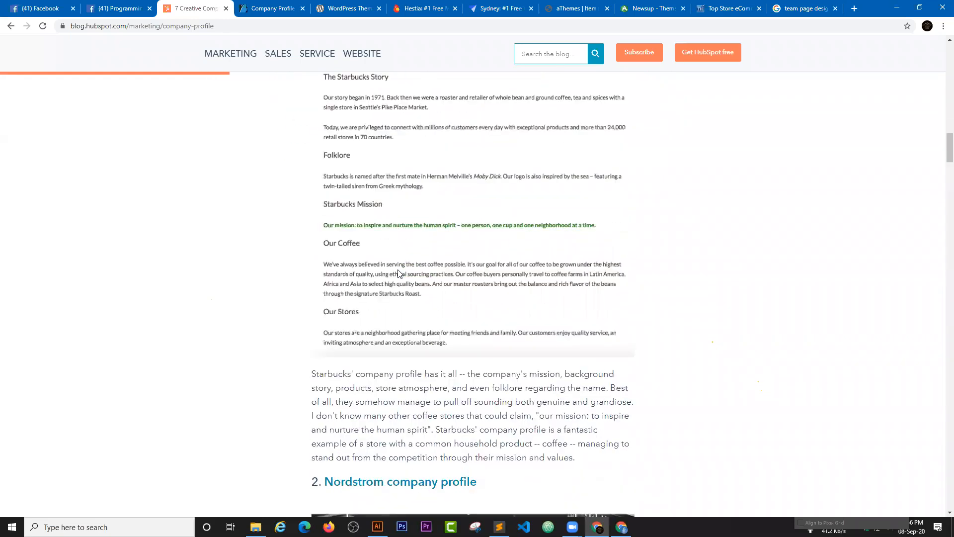
pyautogui.scroll(-4, 398, 270)
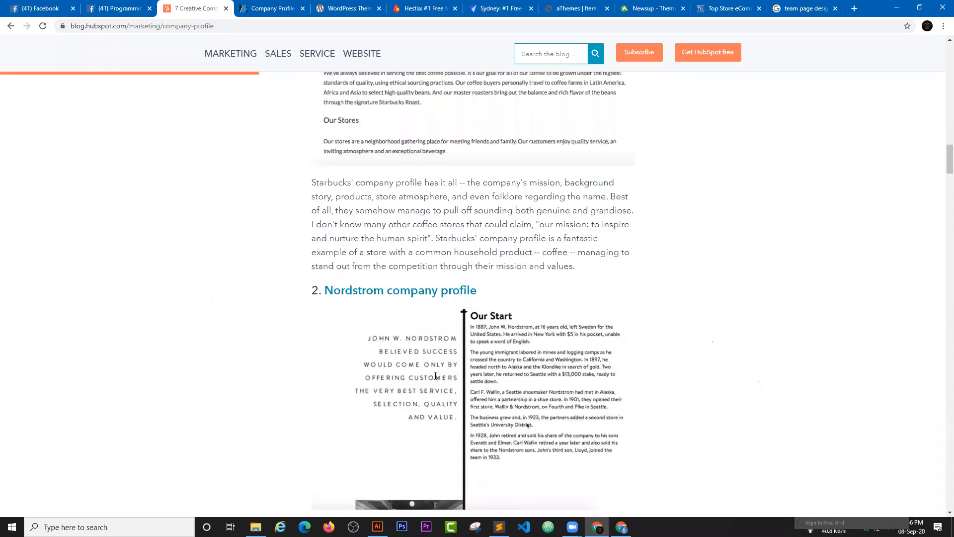
pyautogui.scroll(-12, 437, 377)
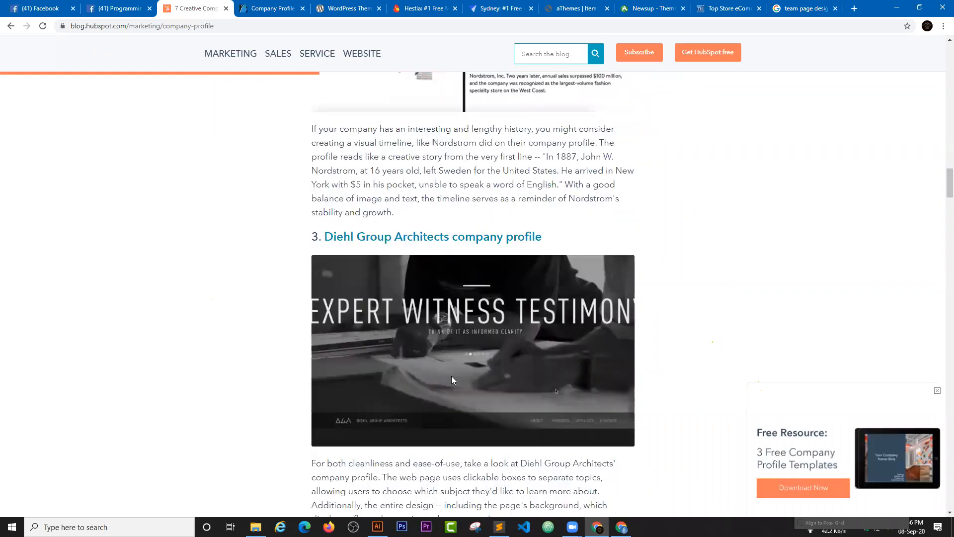
pyautogui.scroll(-3, 452, 380)
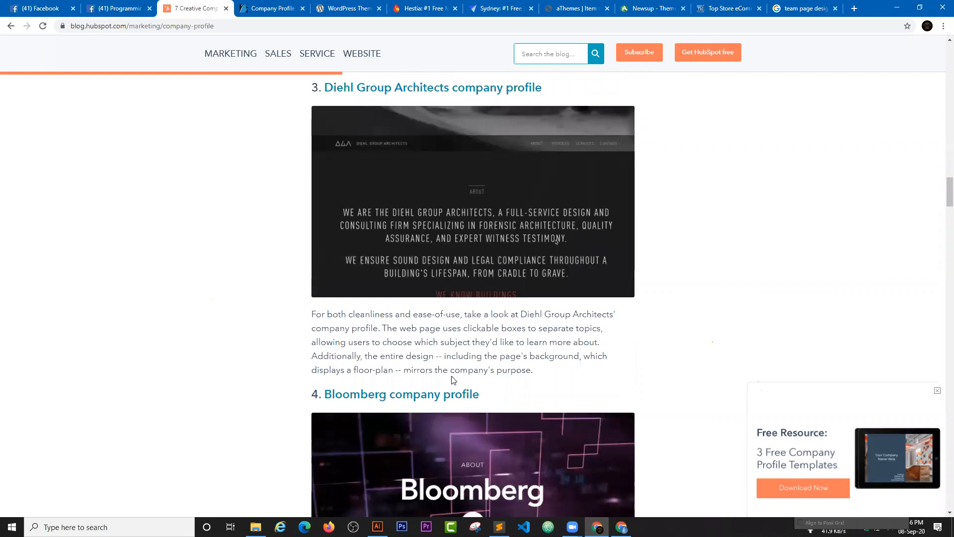
pyautogui.scroll(-3, 453, 380)
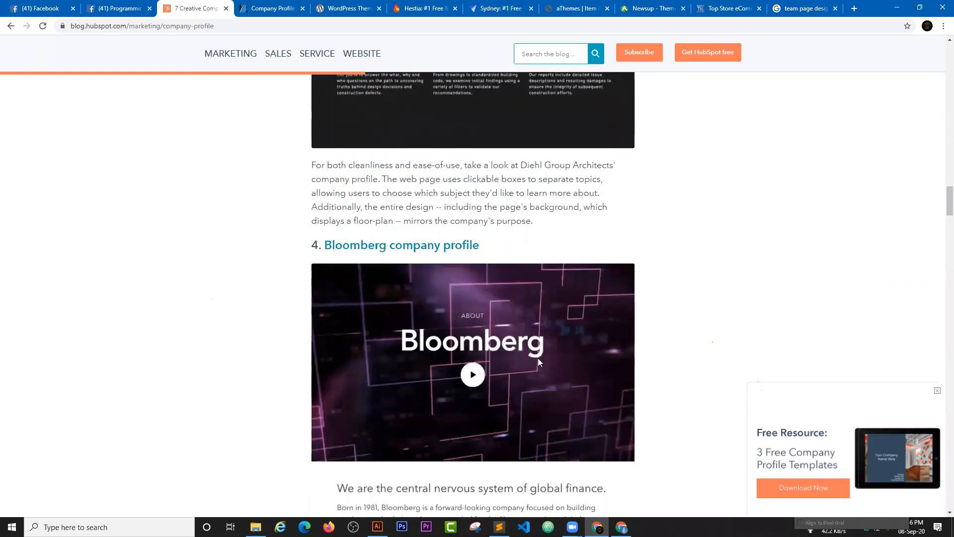
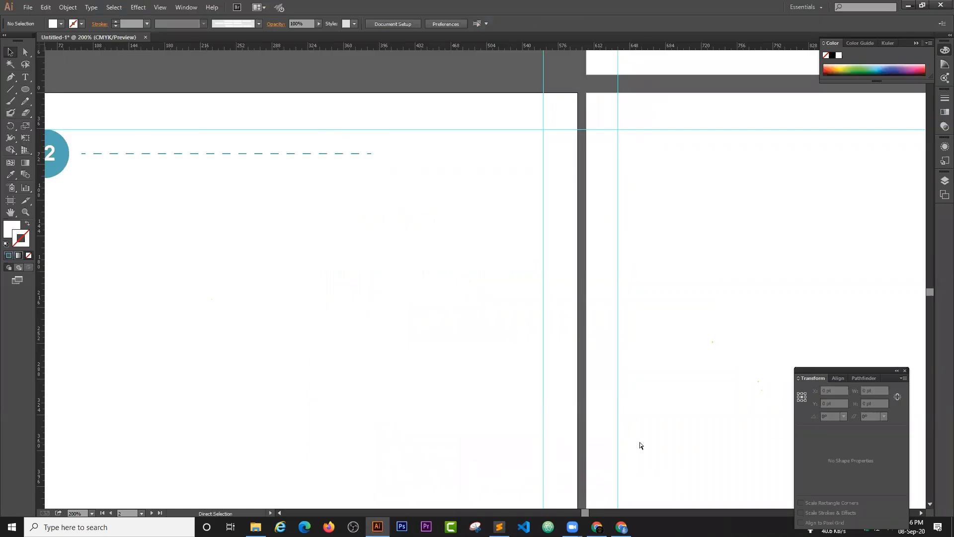
# Replace the cover title words CORPORATE and COMPANY with BLOOM and BERG
pyautogui.hotkey('ctrl', '-')
pyautogui.hotkey('ctrl', '-')
pyautogui.hotkey('ctrl', '-')
pyautogui.moveTo(564, 208); pyautogui.dragTo(380, 435)
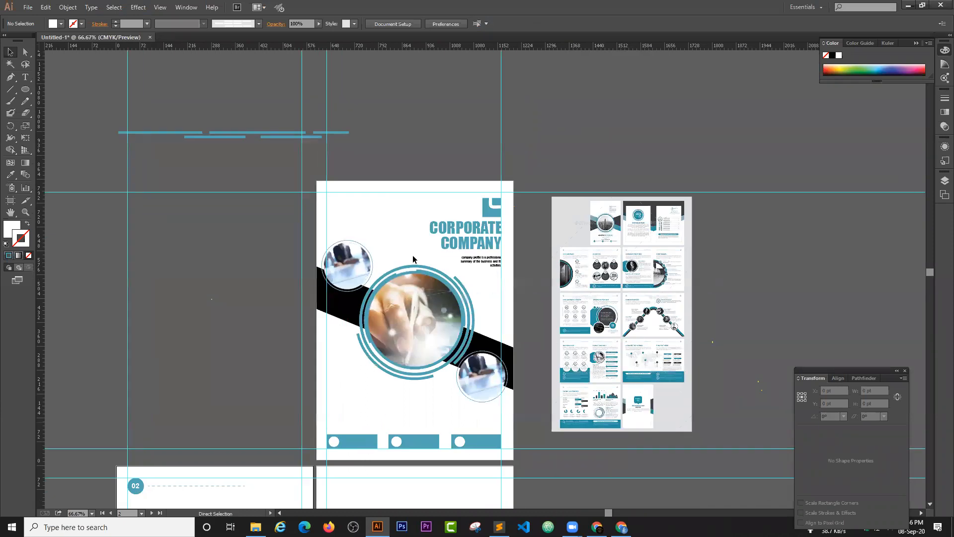
pyautogui.hotkey('ctrl', '+')
pyautogui.hotkey('ctrl', '+')
pyautogui.hotkey('ctrl', '+')
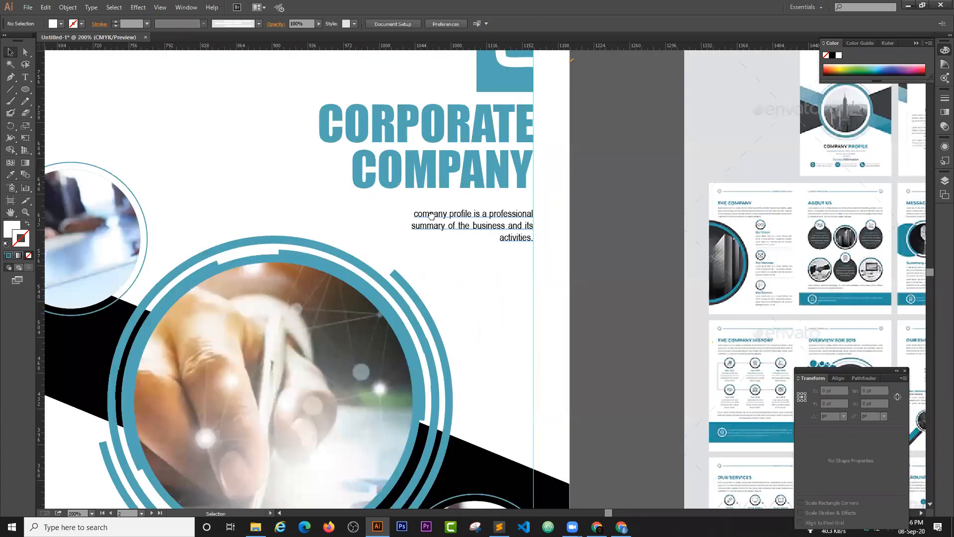
pyautogui.click(24, 78)
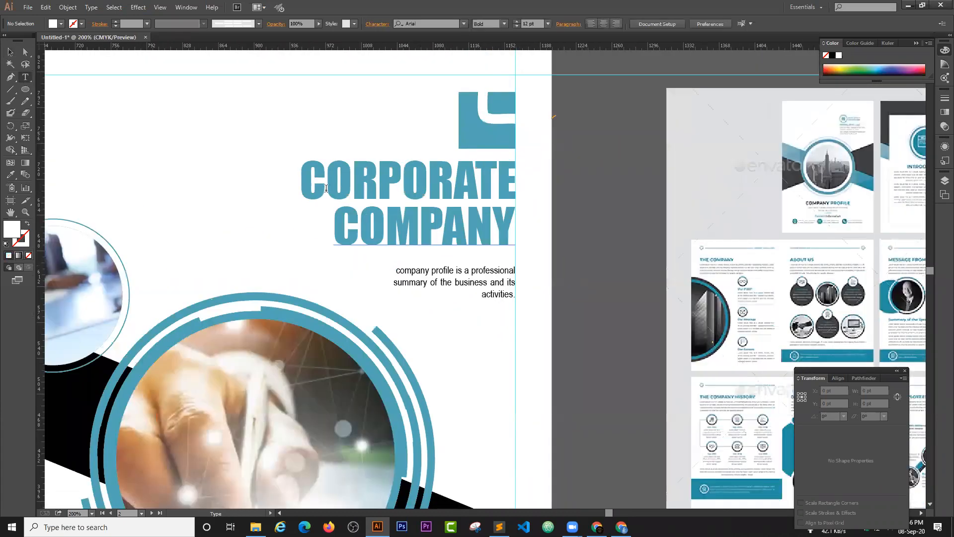
pyautogui.doubleClick(518, 187)
pyautogui.write('BI')
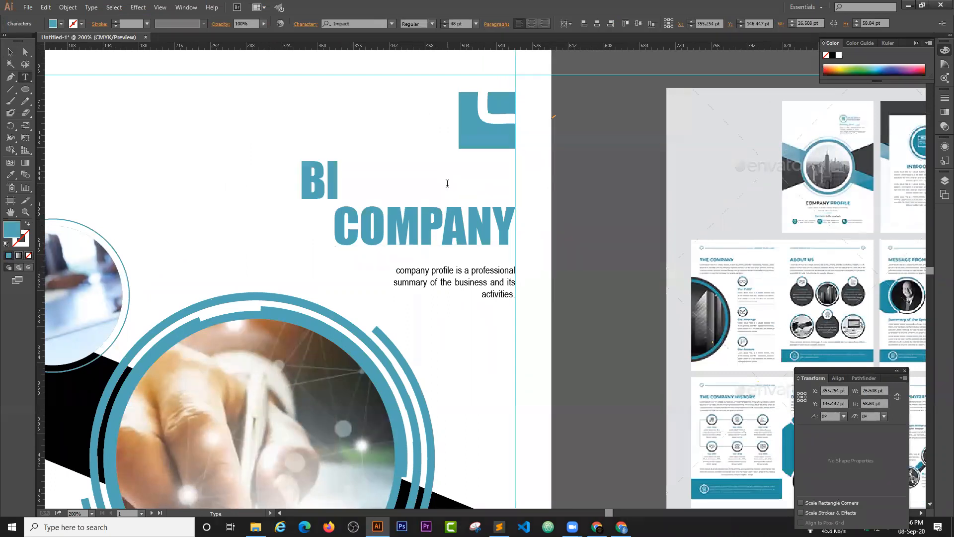
pyautogui.press('BackSpace')
pyautogui.write('LOOM')
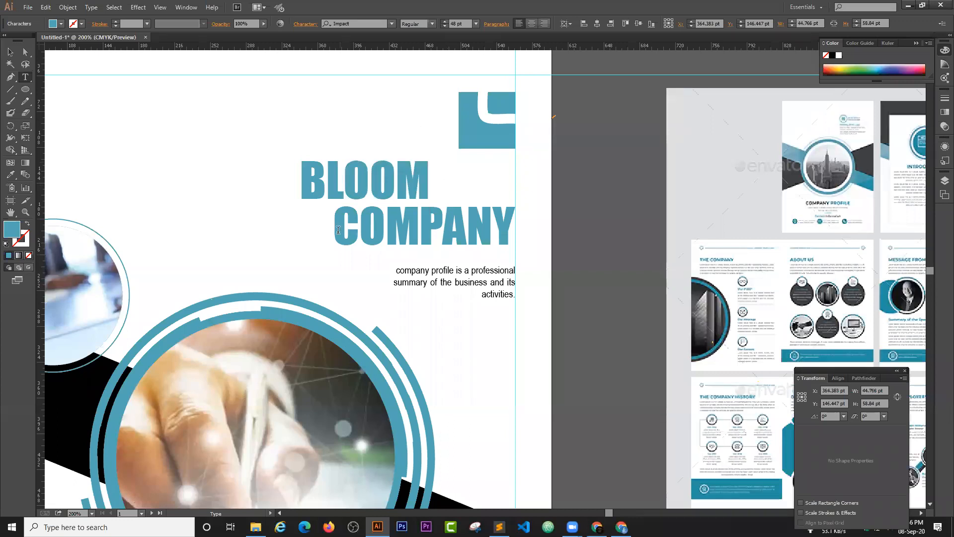
pyautogui.moveTo(334, 228); pyautogui.dragTo(510, 231)
pyautogui.write('BERG')
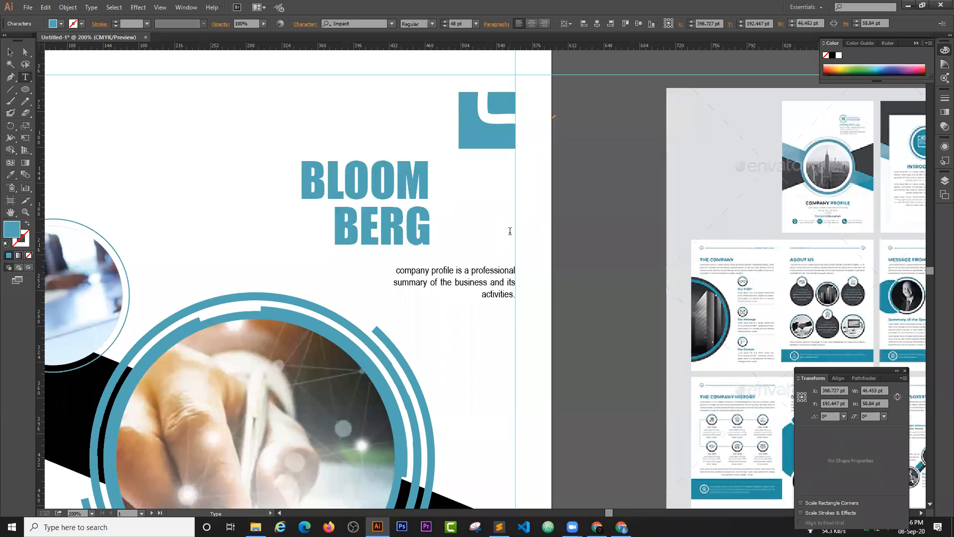
# Move the BLOOM and BERG title lines so both end at the cover's right margin guide
pyautogui.press('Escape')
pyautogui.moveTo(420, 188); pyautogui.dragTo(507, 194)
pyautogui.moveTo(442, 229); pyautogui.dragTo(528, 229)
# Add the text Bloom Berg at the end of the dashed header line on the 02 page
pyautogui.scroll(-2, 563, 233)
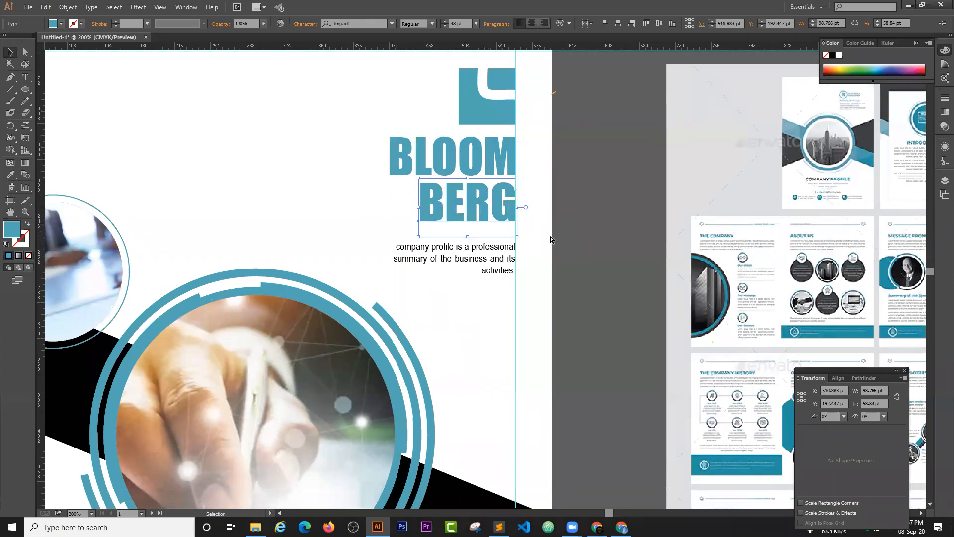
pyautogui.scroll(-2, 550, 237)
pyautogui.scroll(-5, 530, 200)
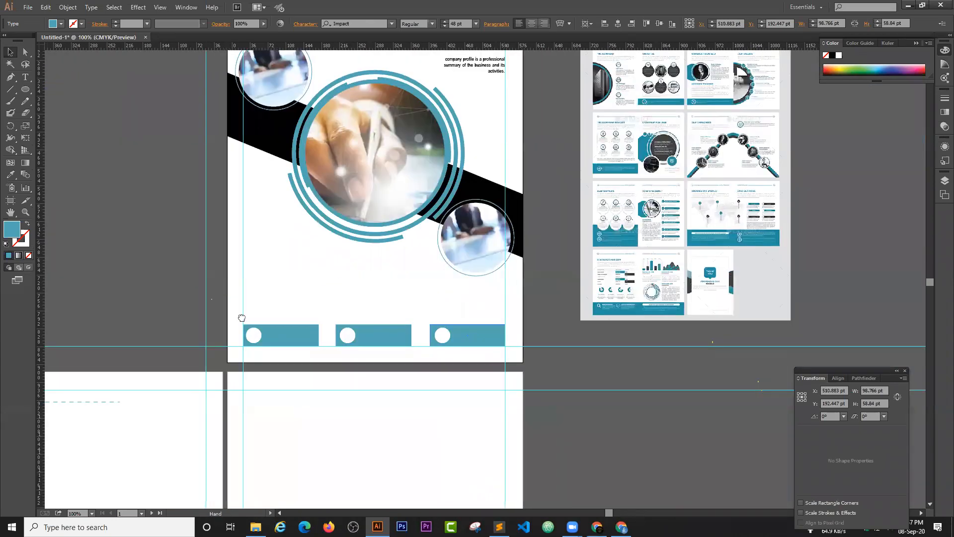
pyautogui.hscroll(-8, 401, 318)
pyautogui.scroll(-4, 400, 318)
pyautogui.scroll(2, 403, 315)
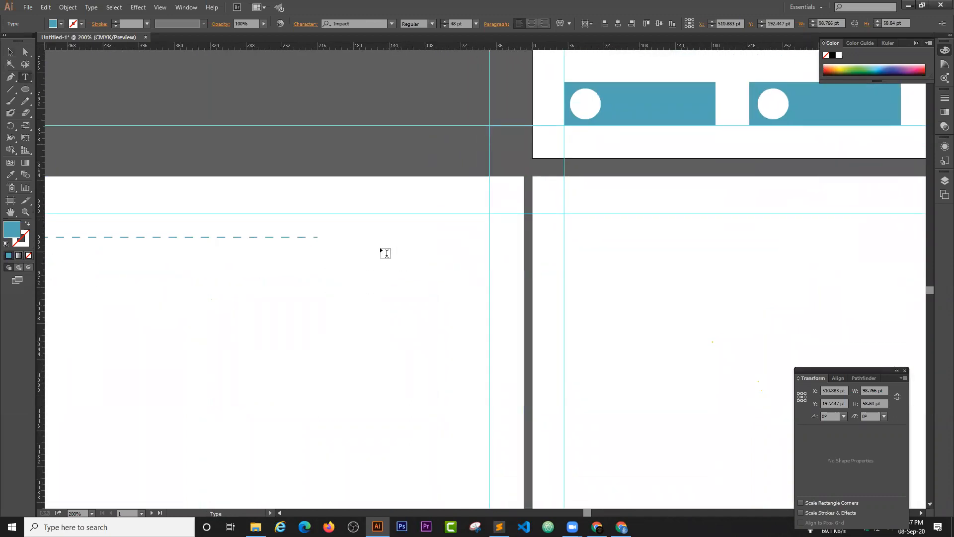
pyautogui.click(357, 249)
pyautogui.write('BI')
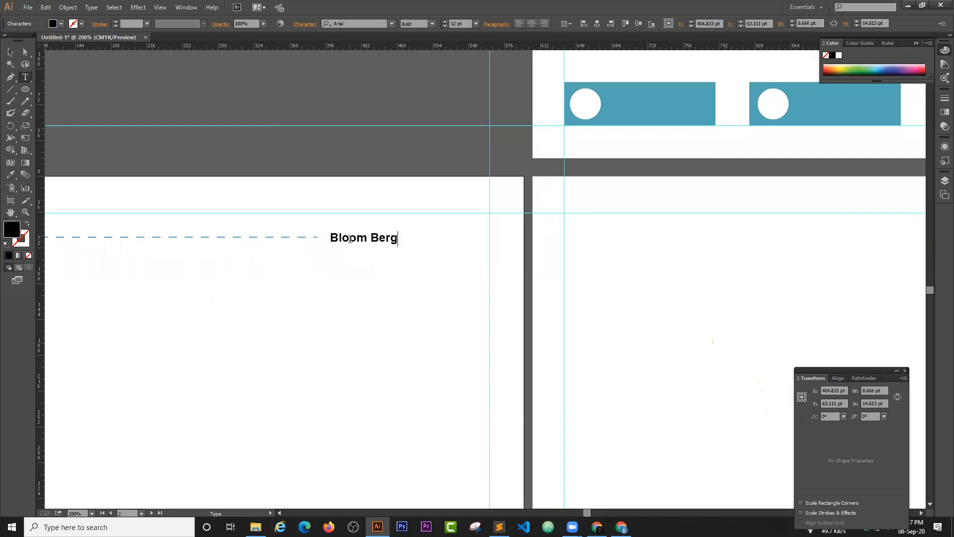
# Colour the Bloom Berg header text with the teal sampled from the cover's bottom bars
pyautogui.click(10, 52)
pyautogui.click(10, 174)
pyautogui.click(646, 100)
pyautogui.click(9, 54)
pyautogui.click(268, 95)
# Move the Bloom Berg text to the right margin guide and extend the dashed line towards it, to about 386 pt long
pyautogui.moveTo(393, 243); pyautogui.dragTo(476, 242)
pyautogui.click(299, 236)
pyautogui.moveTo(319, 238); pyautogui.dragTo(412, 238)
pyautogui.click(369, 291)
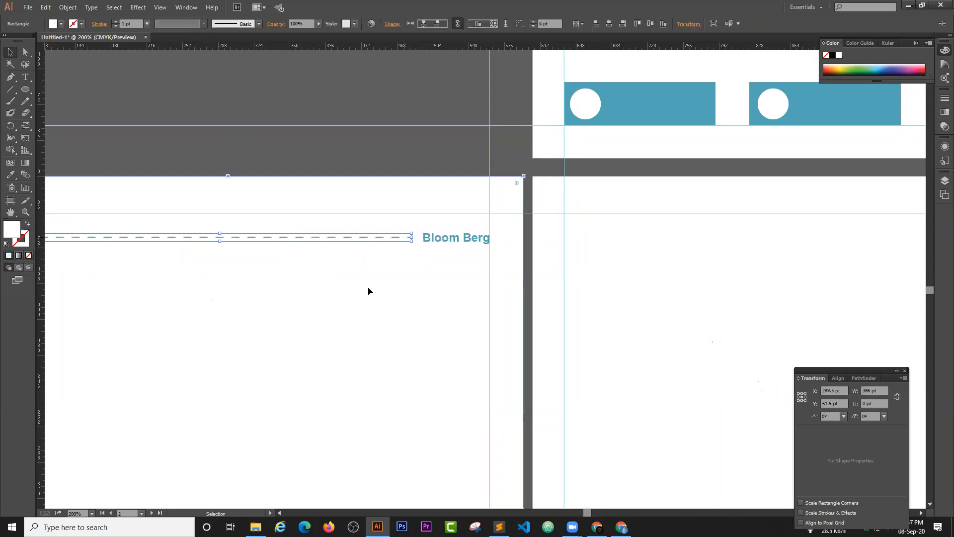
pyautogui.moveTo(341, 313); pyautogui.dragTo(472, 297)
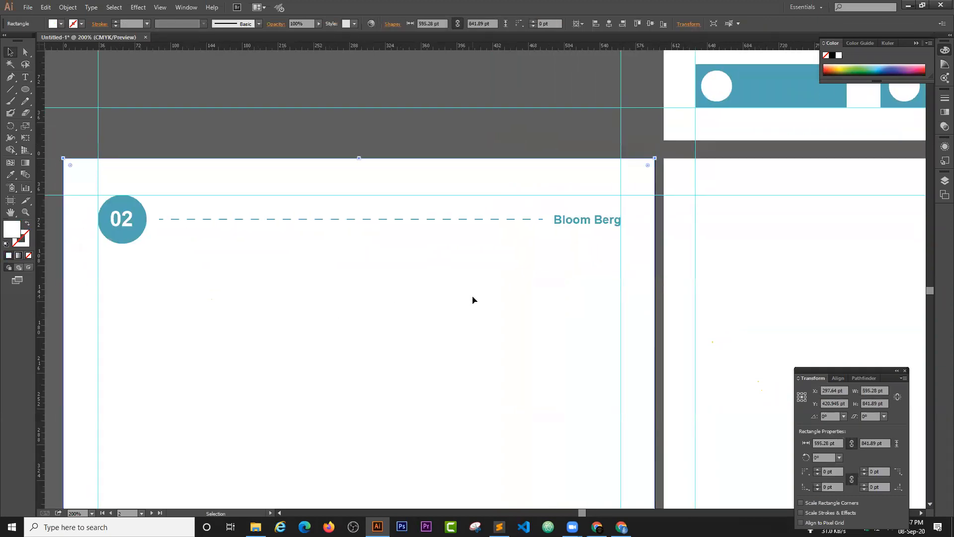
pyautogui.hotkey('ctrl', '-')
pyautogui.hotkey('ctrl', '-')
pyautogui.moveTo(510, 289); pyautogui.dragTo(348, 276)
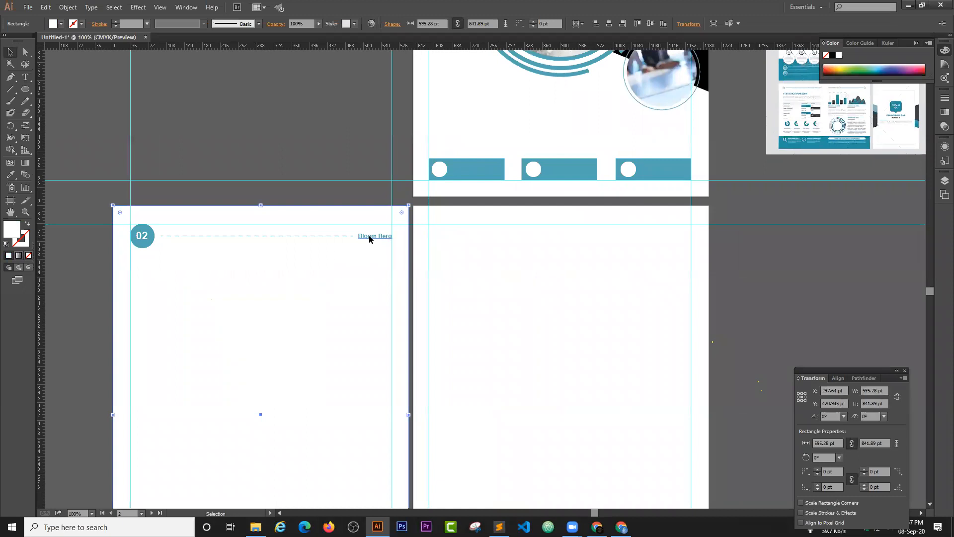
pyautogui.click(370, 239)
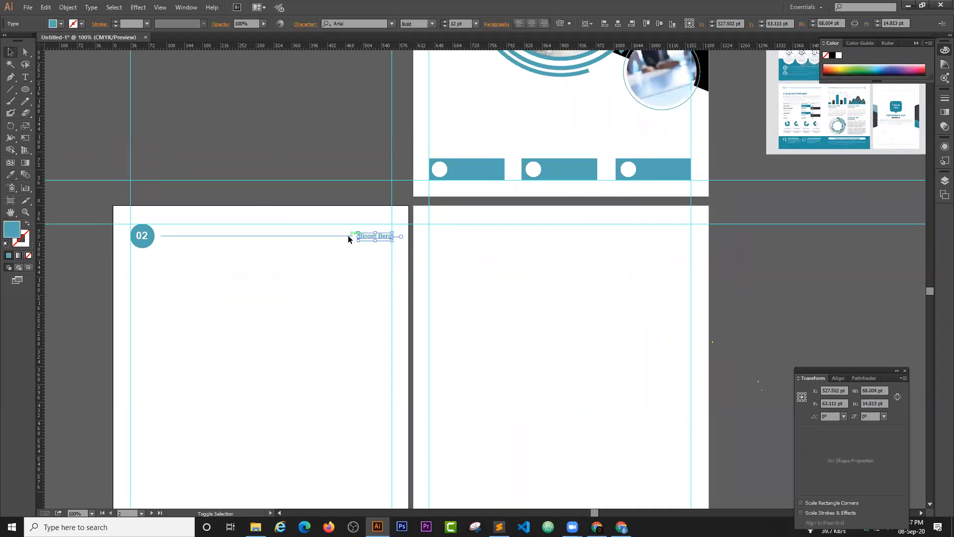
pyautogui.keyDown('shift'); pyautogui.click(349, 236); pyautogui.keyUp('shift')
pyautogui.moveTo(364, 236); pyautogui.dragTo(525, 241)
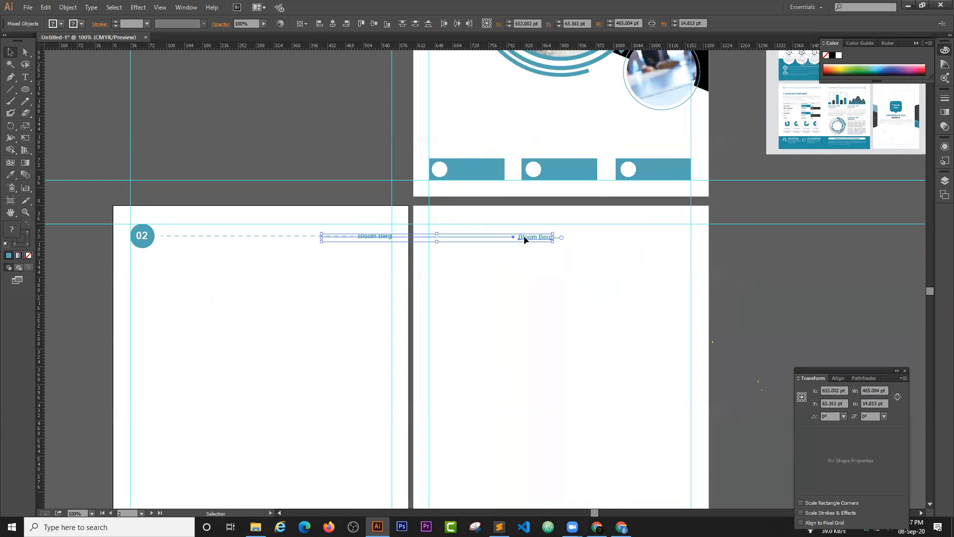
pyautogui.click(346, 157)
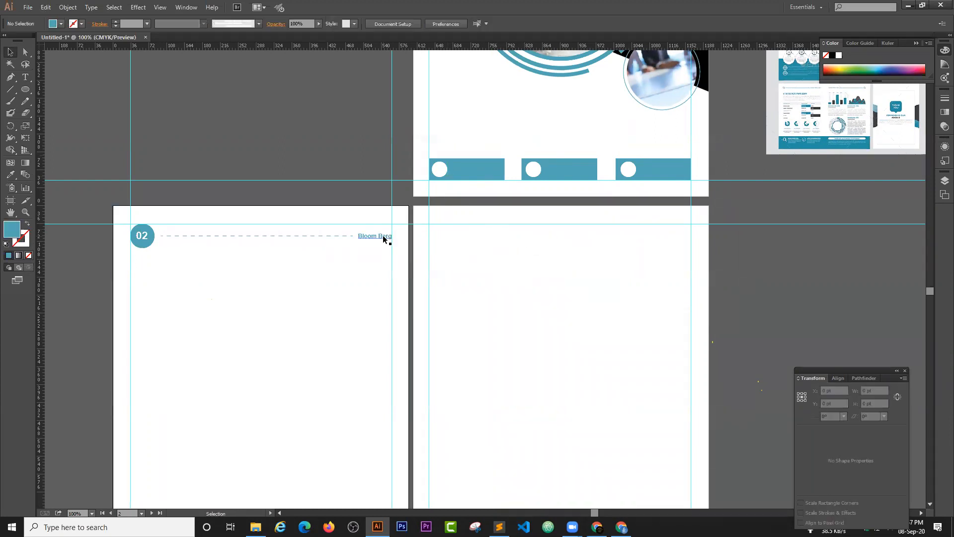
# Copy the Bloom Berg text, dashed line and 02 circle onto the facing page in mirrored order between its margin guides
pyautogui.moveTo(385, 240); pyautogui.dragTo(456, 240)
pyautogui.moveTo(351, 239); pyautogui.dragTo(651, 237)
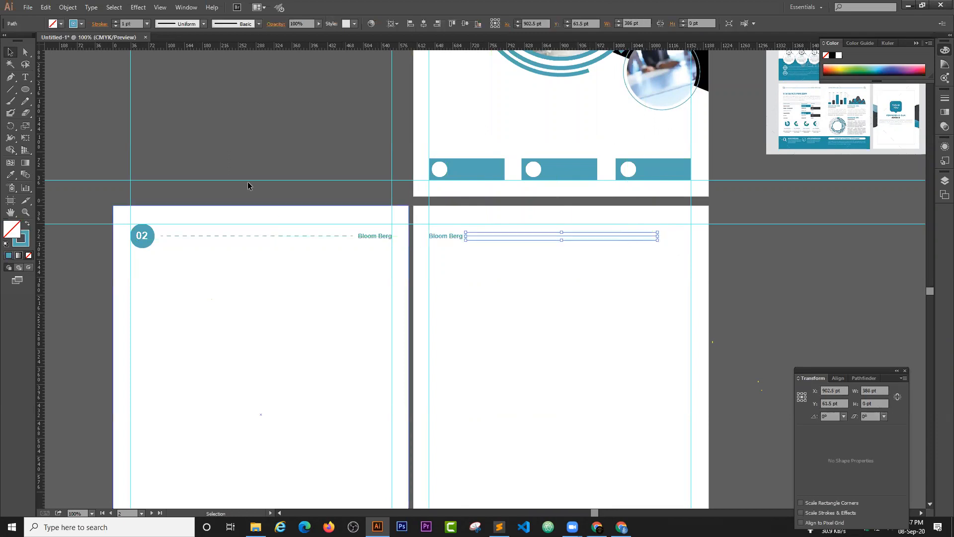
pyautogui.moveTo(161, 254); pyautogui.dragTo(151, 245)
pyautogui.hotkey('ctrl', 'z')
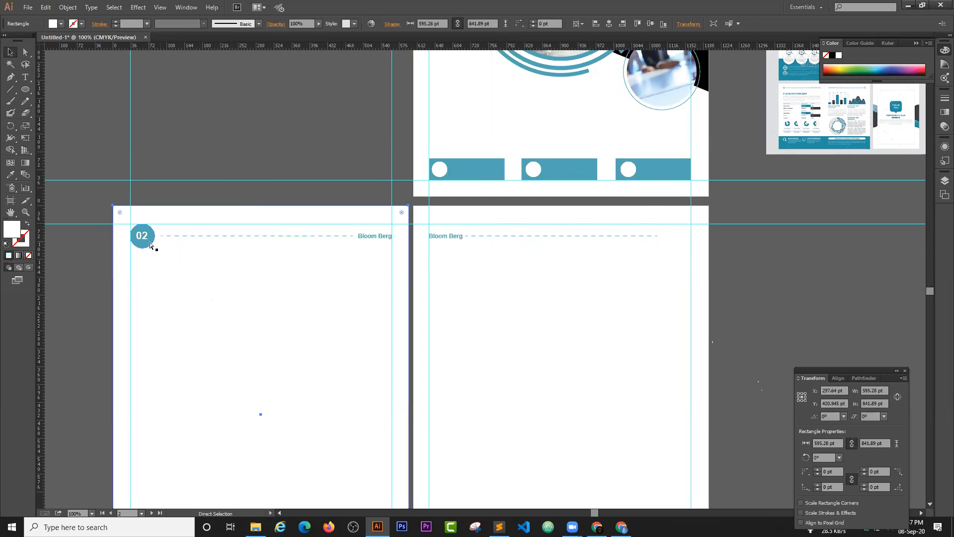
pyautogui.hotkey('ctrl', 'shift', 'a')
pyautogui.click(144, 244)
pyautogui.moveTo(144, 244); pyautogui.dragTo(678, 239)
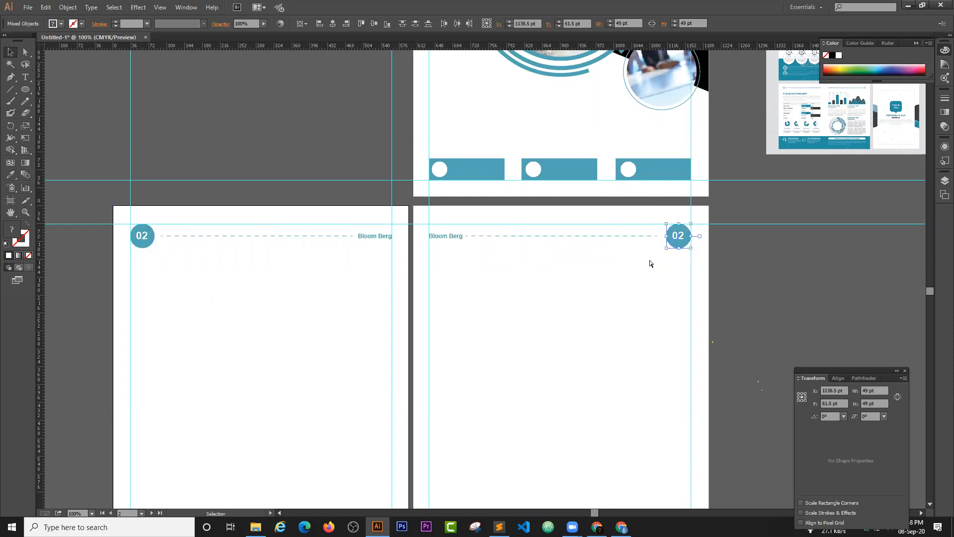
# Shift the facing page's dashed line horizontally about 2.33 pt towards the number circle
pyautogui.hotkey('ctrl', '+')
pyautogui.hotkey('ctrl', '+')
pyautogui.moveTo(823, 170); pyautogui.dragTo(372, 207)
pyautogui.moveTo(507, 208); pyautogui.dragTo(409, 192)
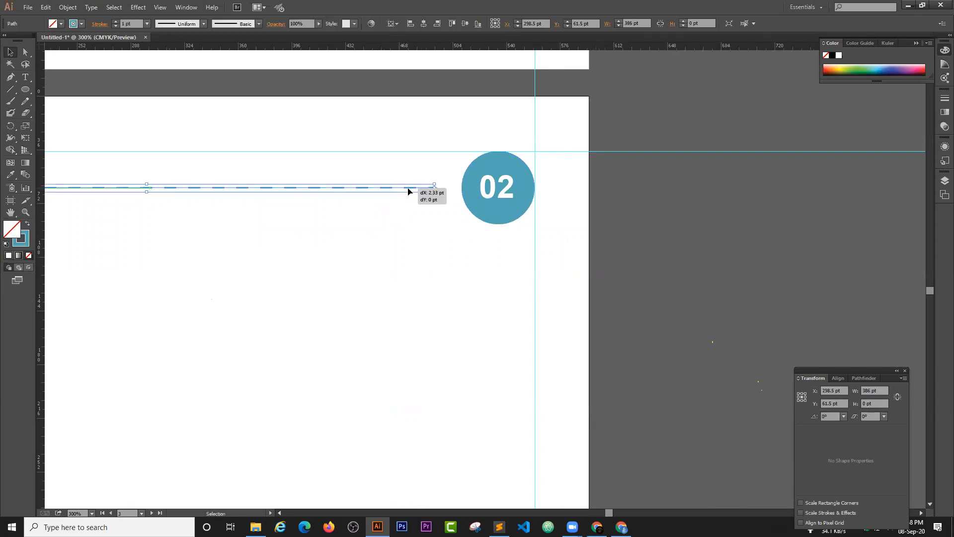
# Change the number in the facing page's circle to 03
pyautogui.doubleClick(508, 192)
pyautogui.moveTo(498, 183); pyautogui.dragTo(524, 181)
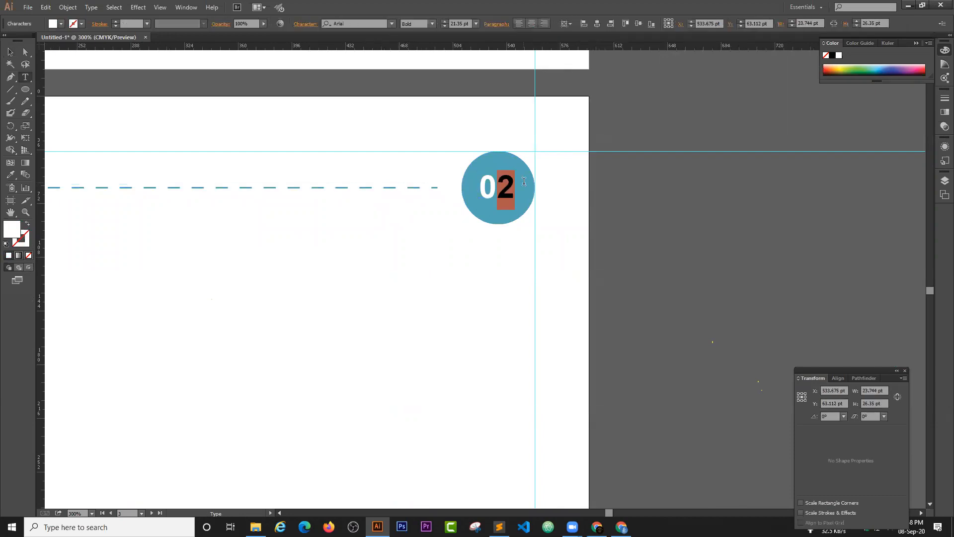
pyautogui.write('3')
pyautogui.hotkey('ctrl', '-')
pyautogui.hotkey('ctrl', '-')
pyautogui.hotkey('ctrl', '-')
pyautogui.hotkey('ctrl', '-')
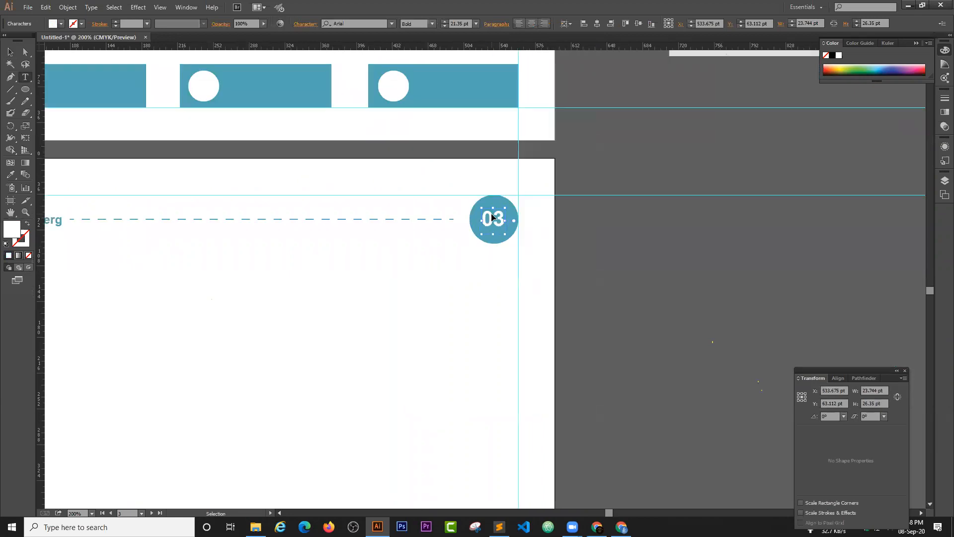
# Copy the 02 and 03 page headers together onto the two pages of the spread directly below
pyautogui.click(10, 52)
pyautogui.click(432, 334)
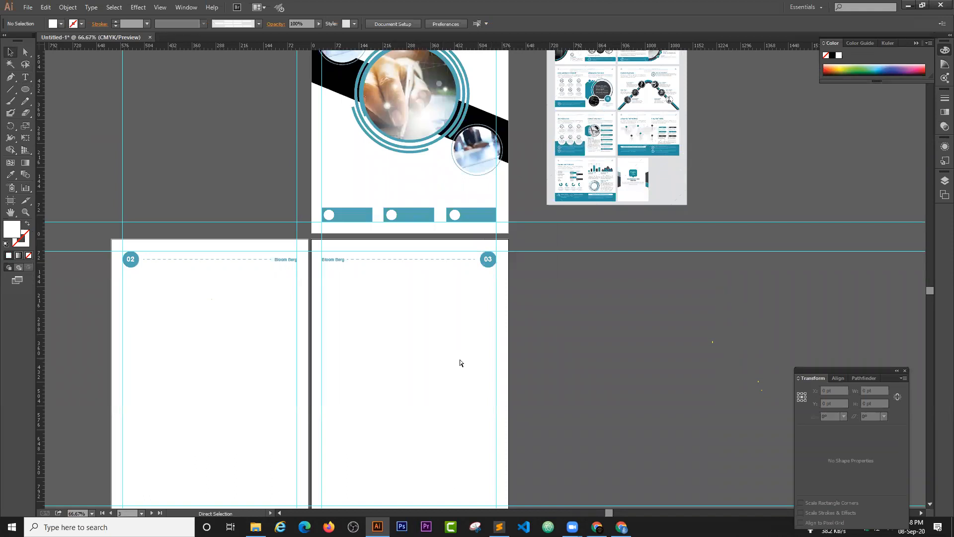
pyautogui.moveTo(426, 353); pyautogui.dragTo(353, 109)
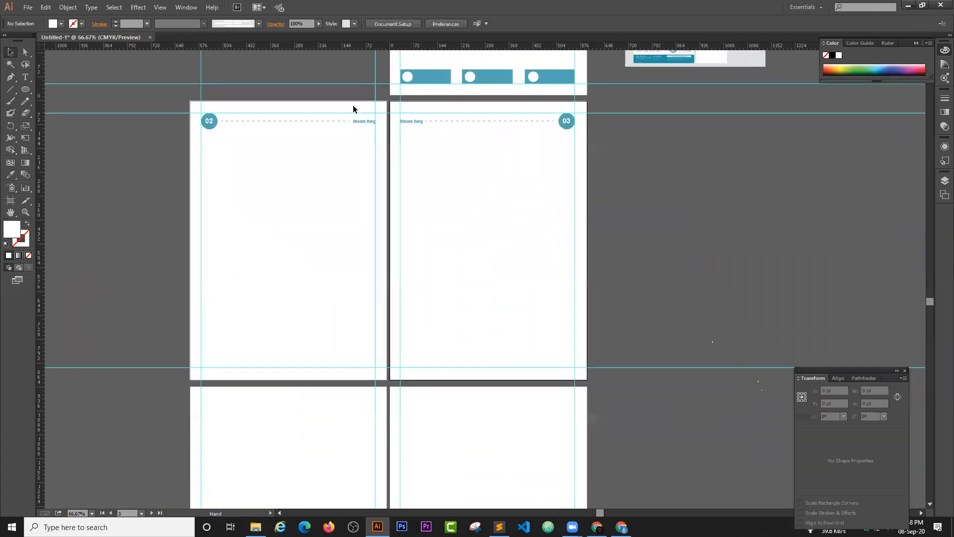
pyautogui.moveTo(180, 109); pyautogui.dragTo(583, 141)
pyautogui.scroll(-2, 434, 81)
pyautogui.moveTo(422, 77); pyautogui.dragTo(421, 358)
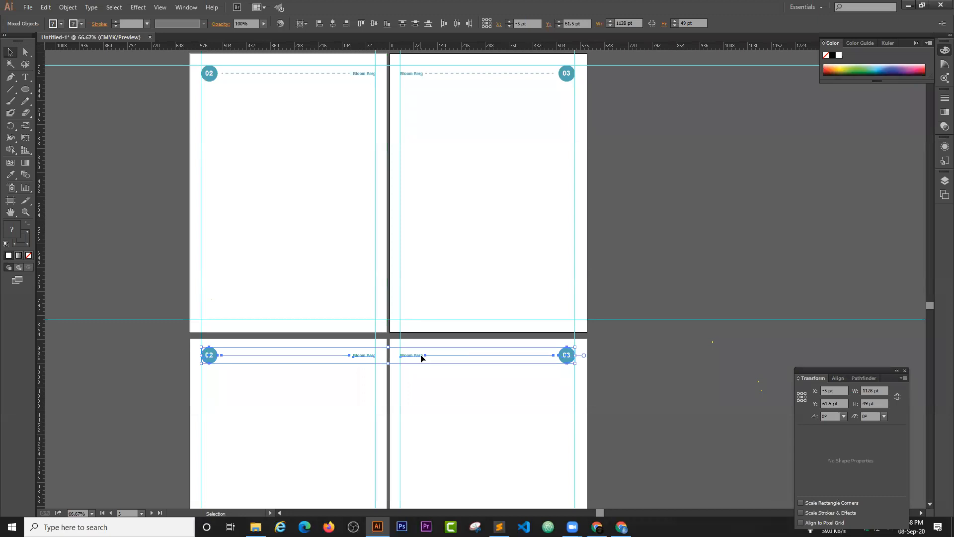
# Repeat the header copy at the same spacing onto the next spread down
pyautogui.scroll(1, 650, 207)
pyautogui.scroll(-4, 594, 230)
pyautogui.scroll(-3, 594, 229)
pyautogui.hotkey('ctrl', 'd')
pyautogui.scroll(-7, 594, 229)
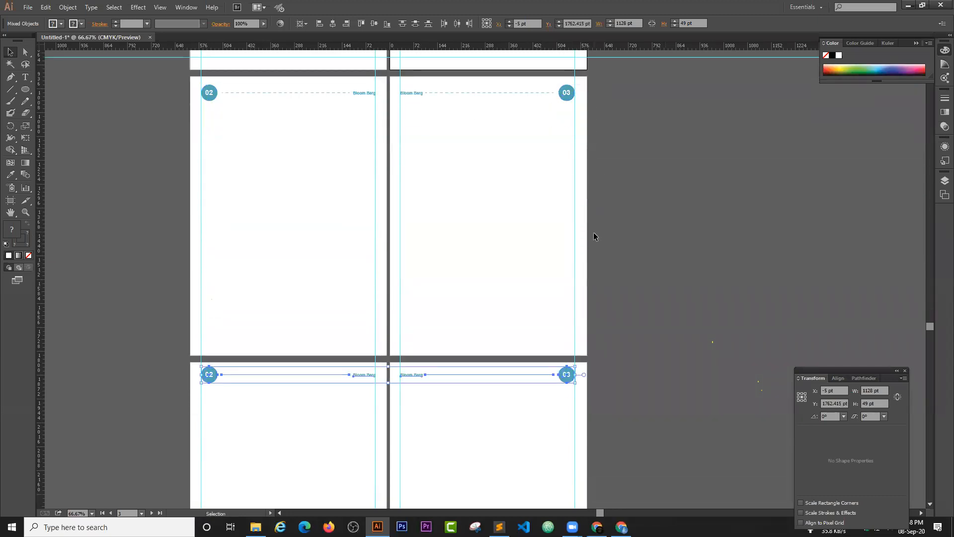
pyautogui.scroll(3, 593, 232)
pyautogui.scroll(7, 594, 232)
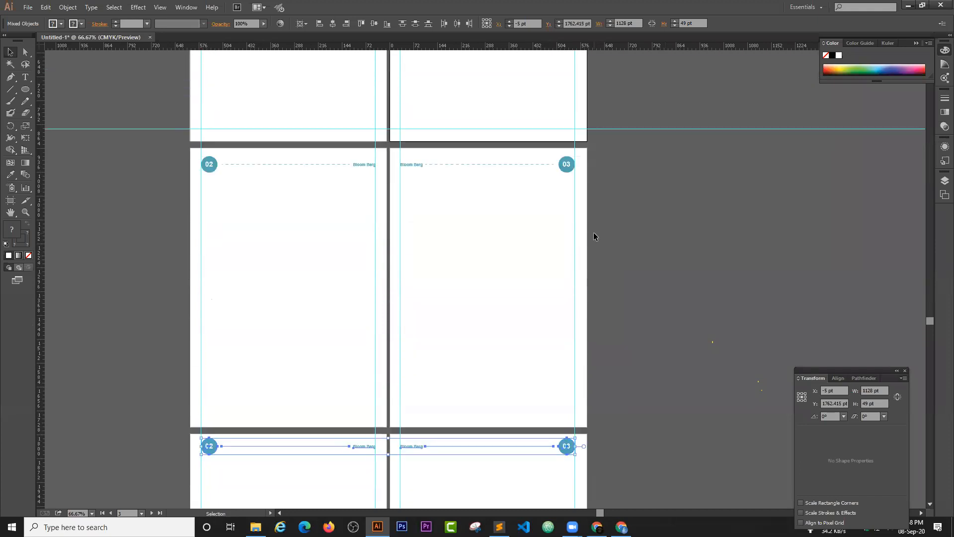
pyautogui.click(593, 232)
pyautogui.scroll(3, 593, 232)
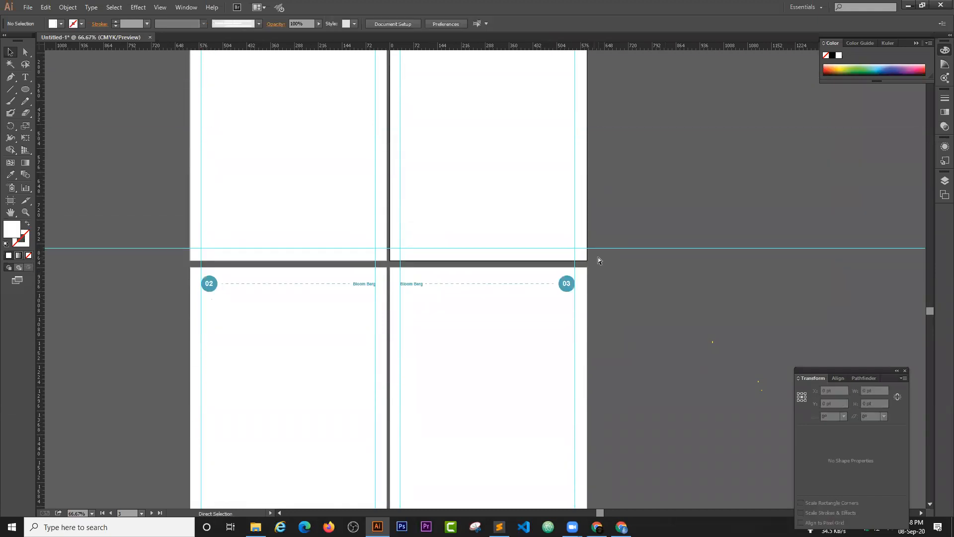
# Check the copied headers across the spreads and close the Transform panel
pyautogui.hotkey('ctrl', '-')
pyautogui.hotkey('ctrl', '-')
pyautogui.scroll(-3, 560, 363)
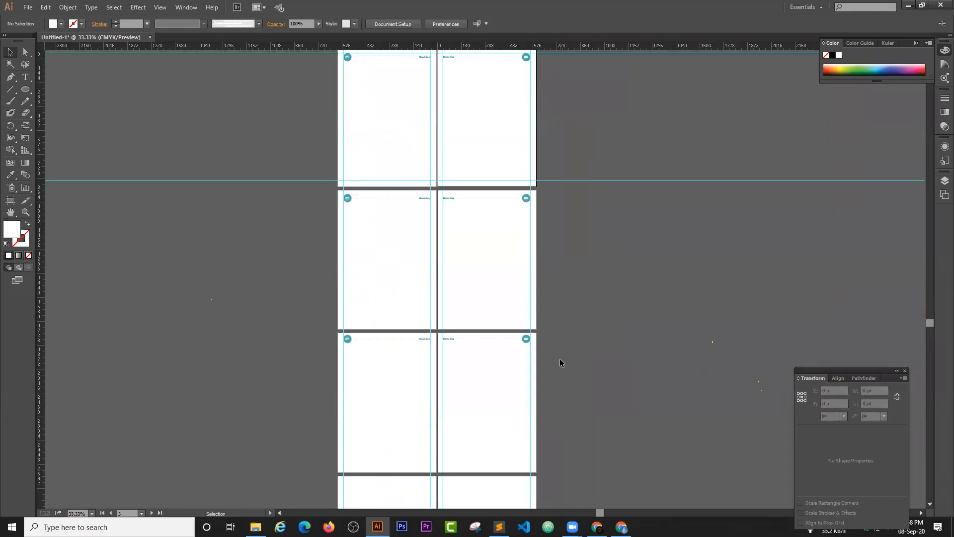
pyautogui.scroll(7, 560, 359)
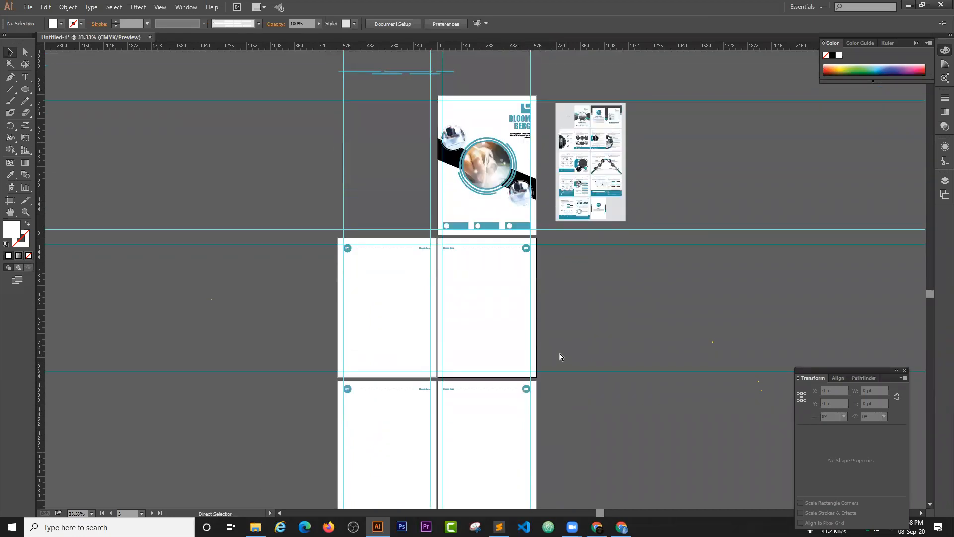
pyautogui.hotkey('ctrl', '+')
pyautogui.hotkey('ctrl', '+')
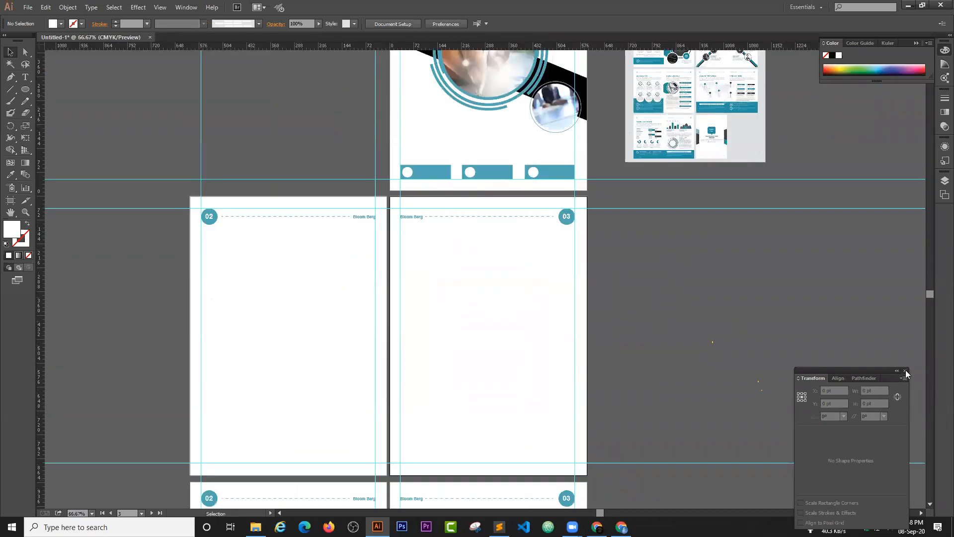
pyautogui.click(905, 374)
# Examine the inner-page layouts in the reference image and compare them with the empty 02 and 03 pages
pyautogui.moveTo(757, 264); pyautogui.dragTo(461, 437)
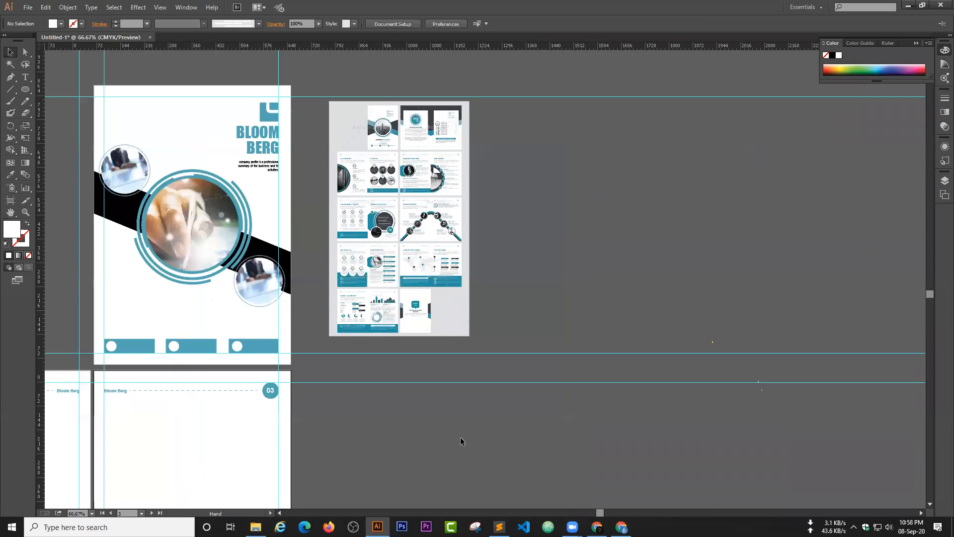
pyautogui.hotkey('ctrl', '+')
pyautogui.hotkey('ctrl', '+')
pyautogui.hotkey('ctrl', '+')
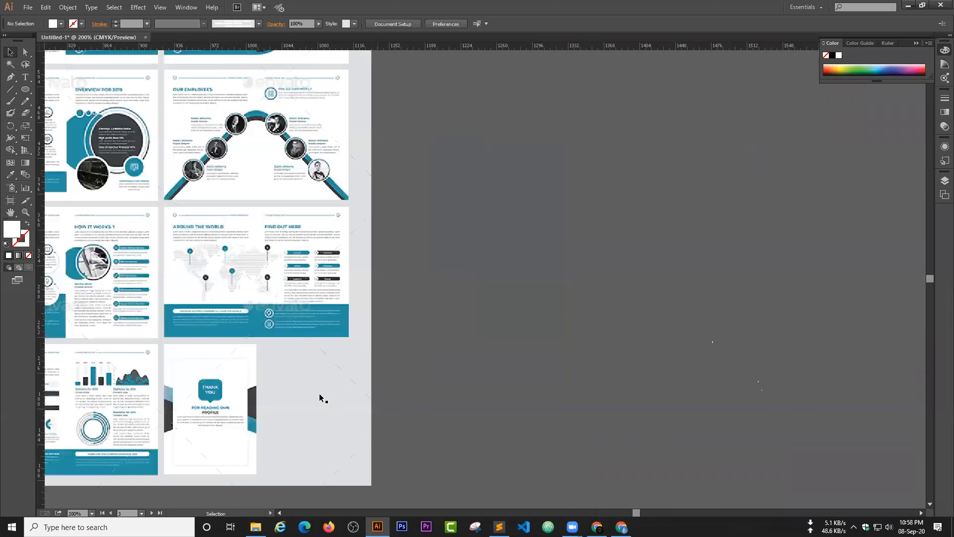
pyautogui.moveTo(273, 369); pyautogui.dragTo(601, 255)
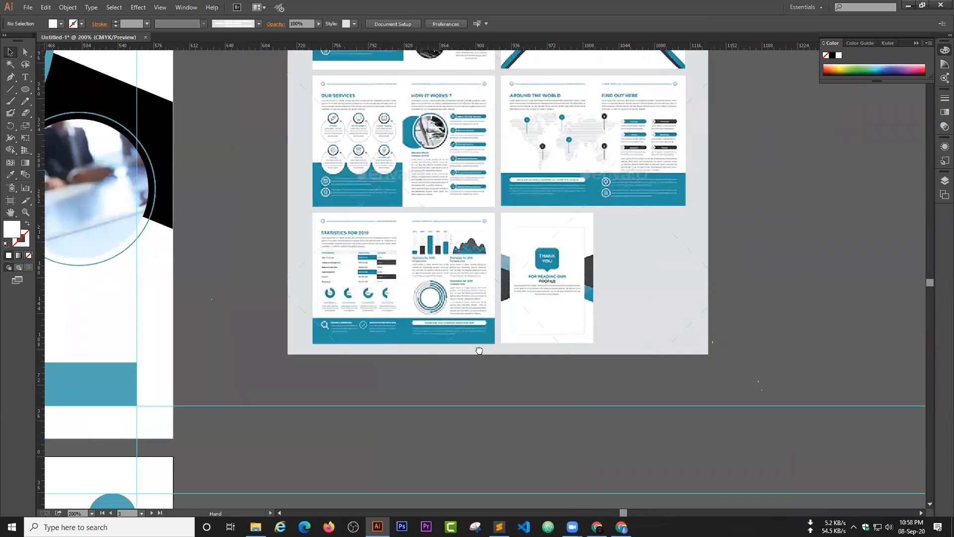
pyautogui.moveTo(479, 351); pyautogui.dragTo(632, 174)
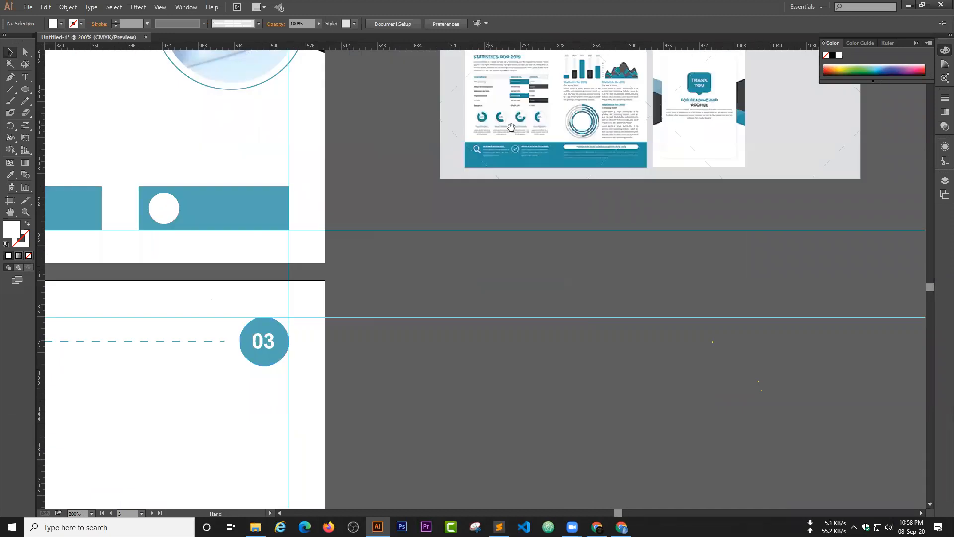
pyautogui.moveTo(465, 374); pyautogui.dragTo(651, 154)
pyautogui.moveTo(475, 467); pyautogui.dragTo(654, 251)
pyautogui.moveTo(497, 313); pyautogui.dragTo(584, 270)
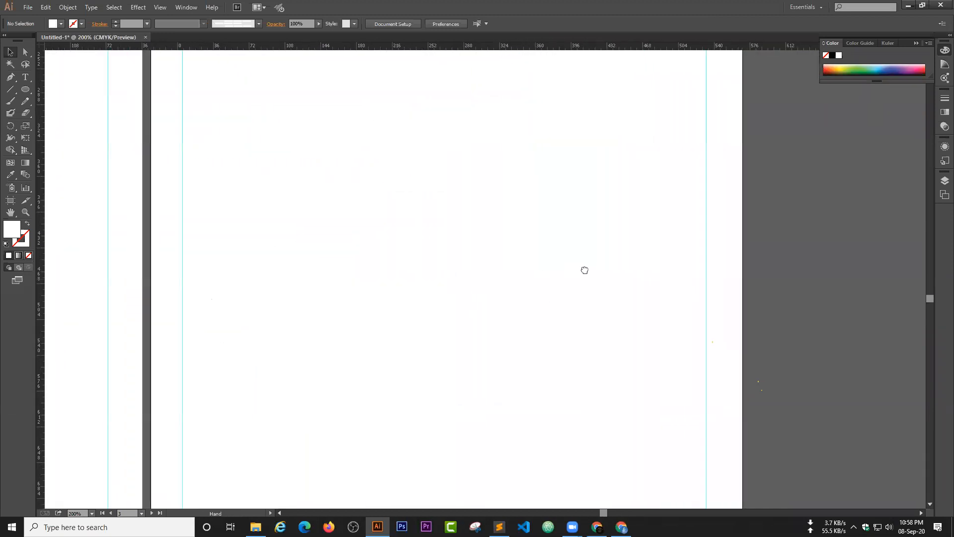
pyautogui.hotkey('ctrl', '-')
pyautogui.hotkey('ctrl', '-')
pyautogui.hotkey('ctrl', '-')
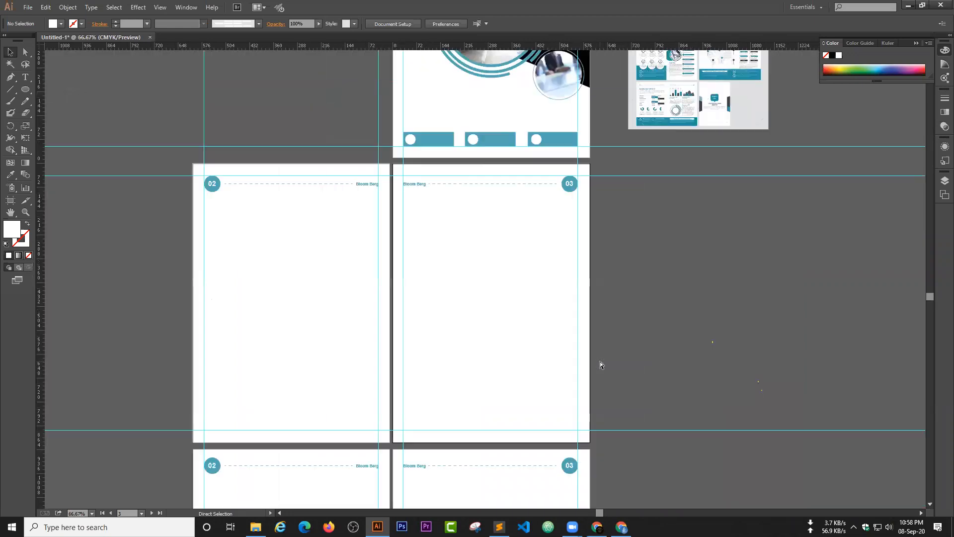
pyautogui.moveTo(496, 328); pyautogui.dragTo(568, 273)
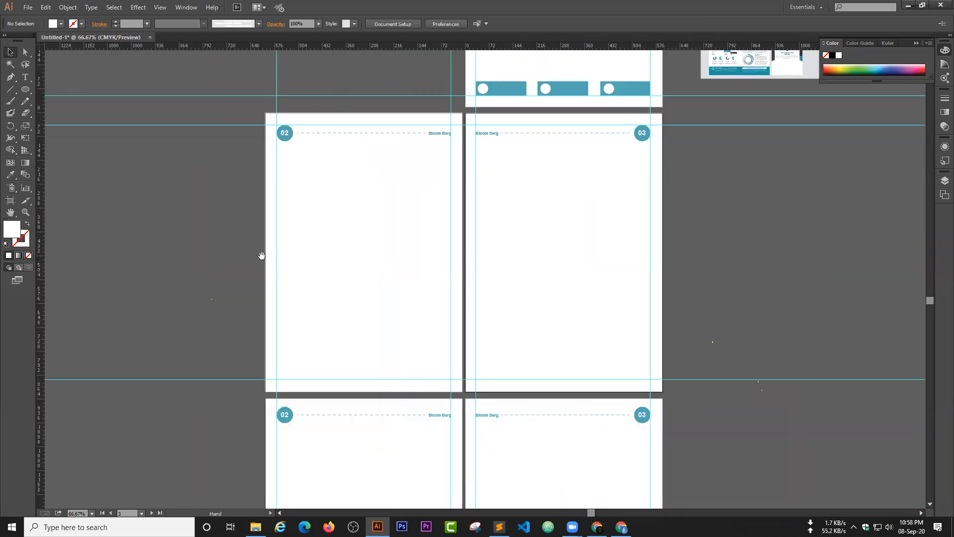
# Draw a circle about 383 pt in diameter on page 02 and fill it with the teal of the cover's bars
pyautogui.click(25, 89)
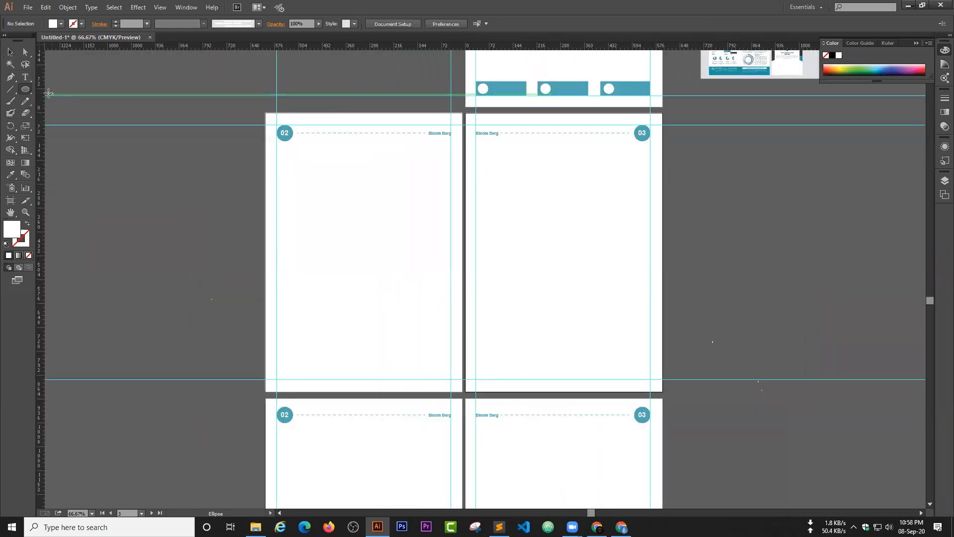
pyautogui.moveTo(361, 252); pyautogui.dragTo(425, 315)
pyautogui.click(13, 55)
pyautogui.press('i')
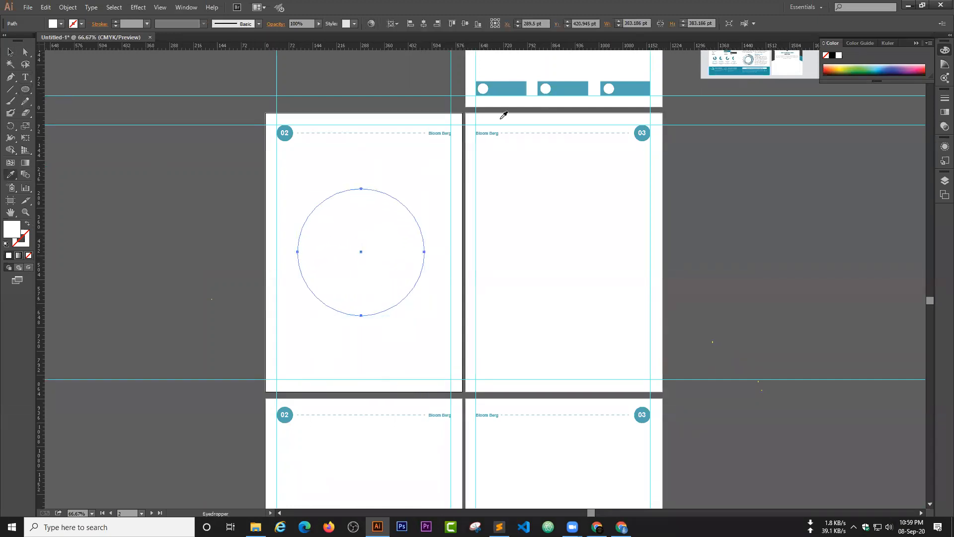
pyautogui.click(515, 81)
pyautogui.click(11, 52)
# Cut a concentric hole about 134 pt in diameter out of the teal circle to form a ring
pyautogui.press('a')
pyautogui.click(400, 303)
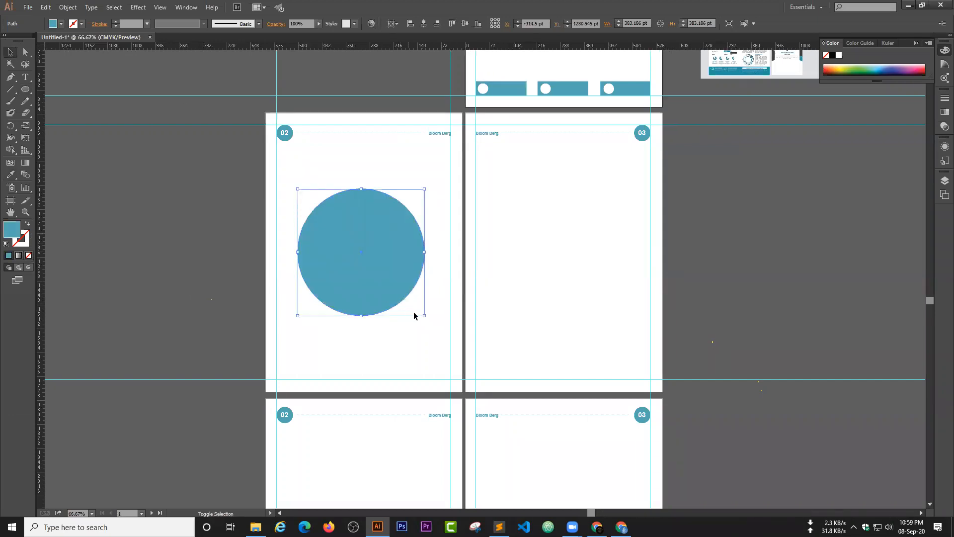
pyautogui.moveTo(426, 315); pyautogui.dragTo(399, 275)
pyautogui.click(358, 260)
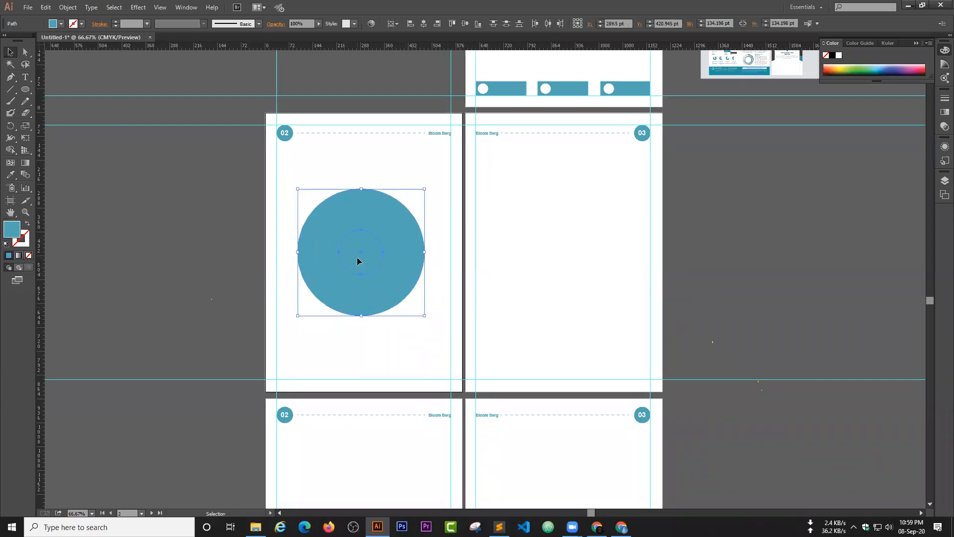
pyautogui.click(10, 150)
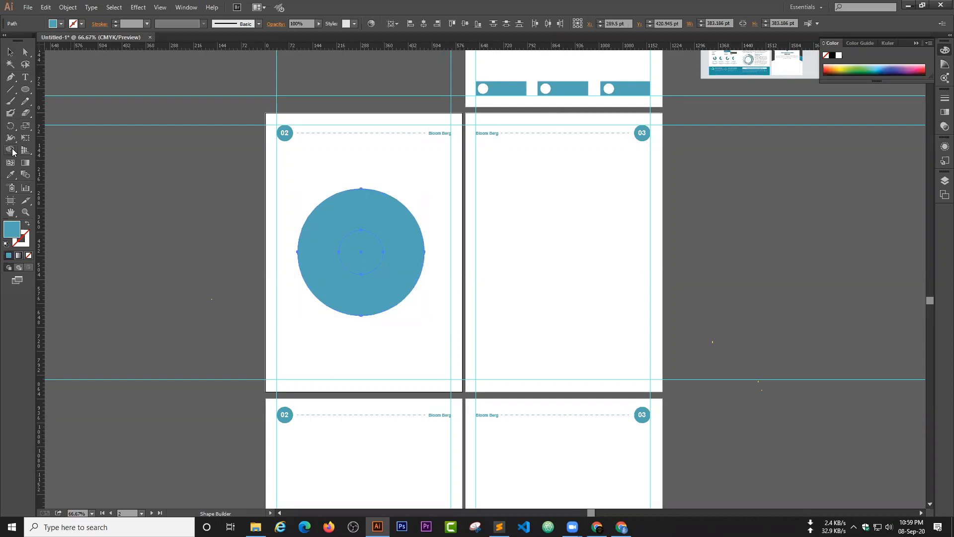
pyautogui.keyDown('alt'); pyautogui.click(370, 254); pyautogui.keyUp('alt')
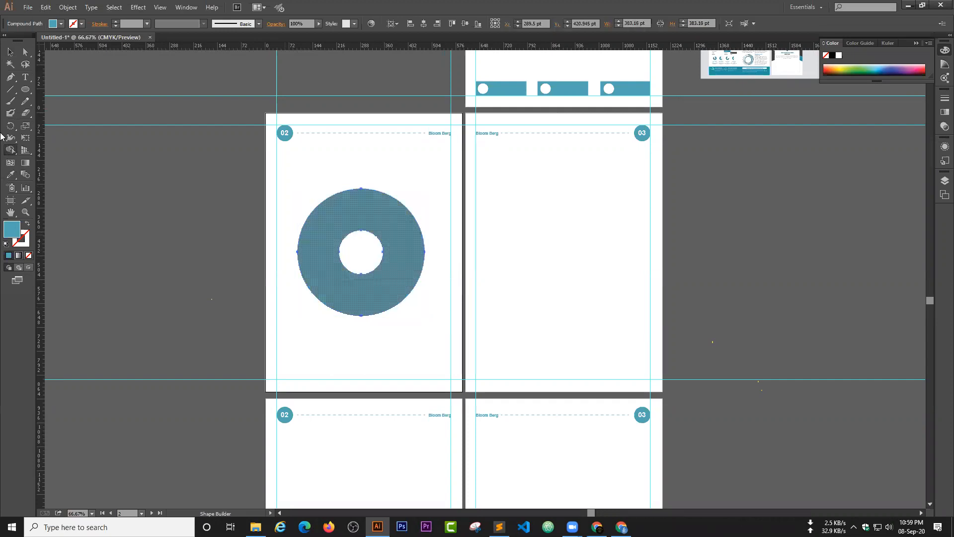
pyautogui.click(11, 52)
pyautogui.click(66, 149)
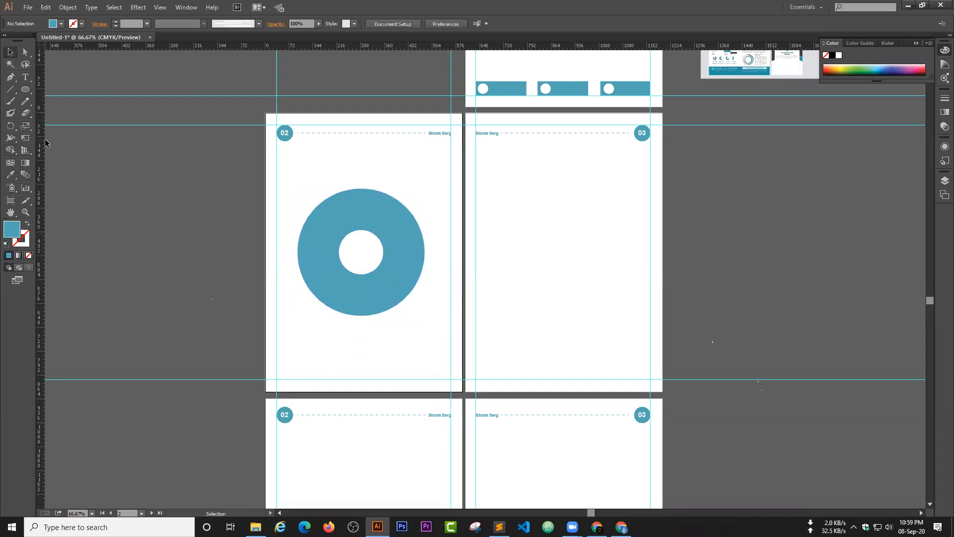
pyautogui.moveTo(266, 140); pyautogui.dragTo(354, 197)
pyautogui.click(155, 187)
pyautogui.moveTo(43, 143); pyautogui.dragTo(357, 172)
pyautogui.moveTo(42, 129); pyautogui.dragTo(366, 186)
pyautogui.moveTo(338, 76); pyautogui.dragTo(386, 85)
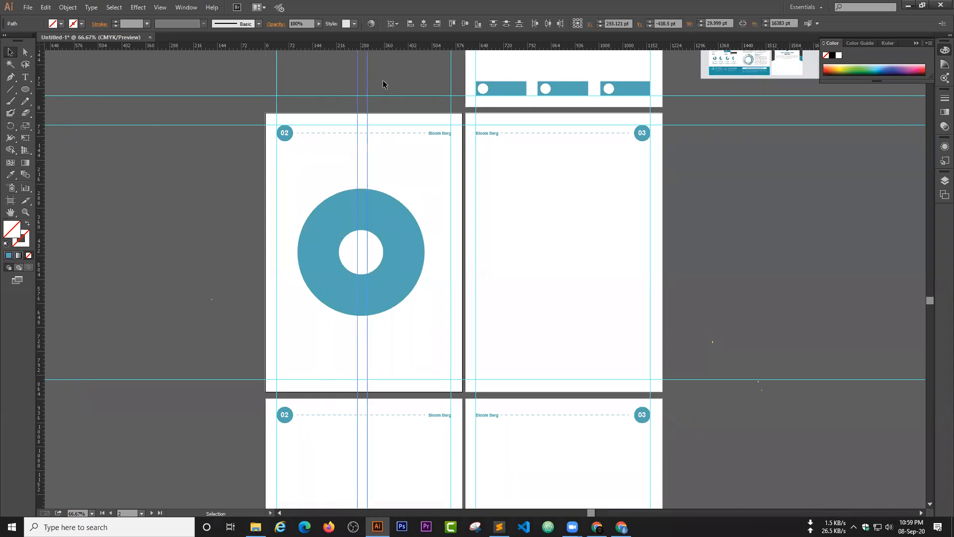
pyautogui.press('Delete')
# Draw a vertical line about 456 pt long across the ring and place a parallel copy about 37 pt away, either side of the centre
pyautogui.hotkey('ctrl', '=')
pyautogui.hotkey('ctrl', '=')
pyautogui.moveTo(308, 211); pyautogui.dragTo(399, 260)
pyautogui.click(10, 90)
pyautogui.moveTo(307, 110); pyautogui.dragTo(306, 450)
pyautogui.click(9, 52)
pyautogui.moveTo(306, 126); pyautogui.dragTo(335, 128)
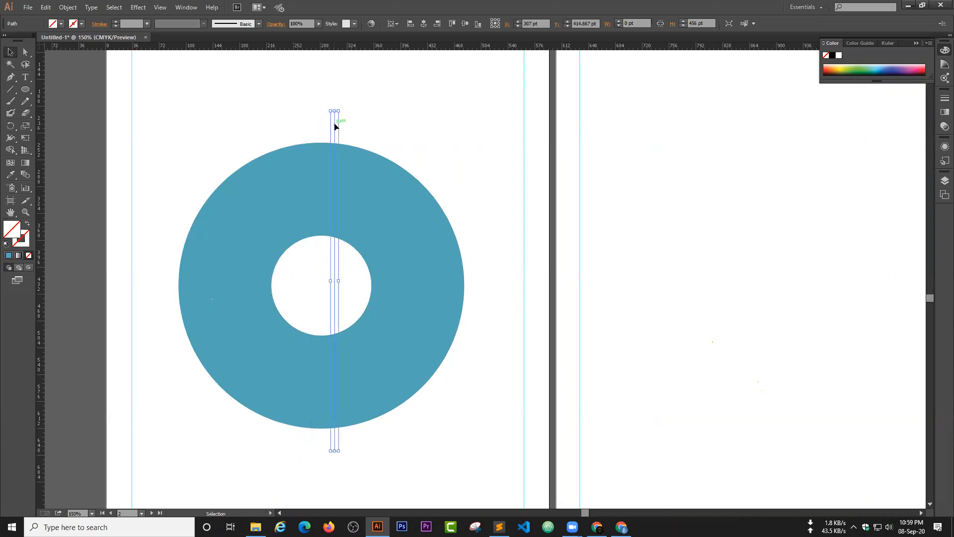
# Copy the pair of vertical lines in place and rotate the copy 45° across the ring
pyautogui.keyDown('shift'); pyautogui.click(307, 126); pyautogui.keyUp('shift')
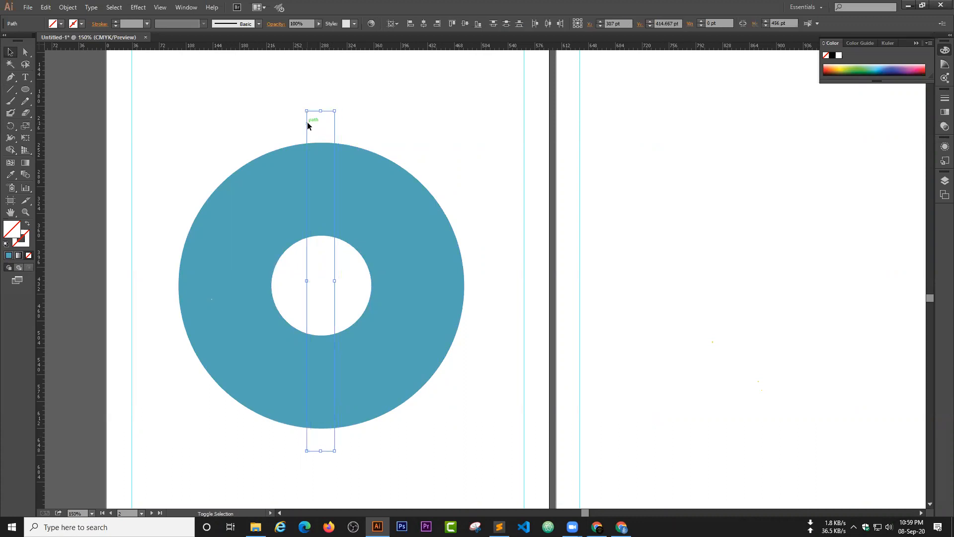
pyautogui.press('a')
pyautogui.press('ctrl')
pyautogui.moveTo(339, 109); pyautogui.dragTo(439, 149)
pyautogui.hotkey('ctrl', 'd')
pyautogui.hotkey('ctrl', 'z')
pyautogui.moveTo(146, 125); pyautogui.dragTo(450, 438)
pyautogui.click(523, 236)
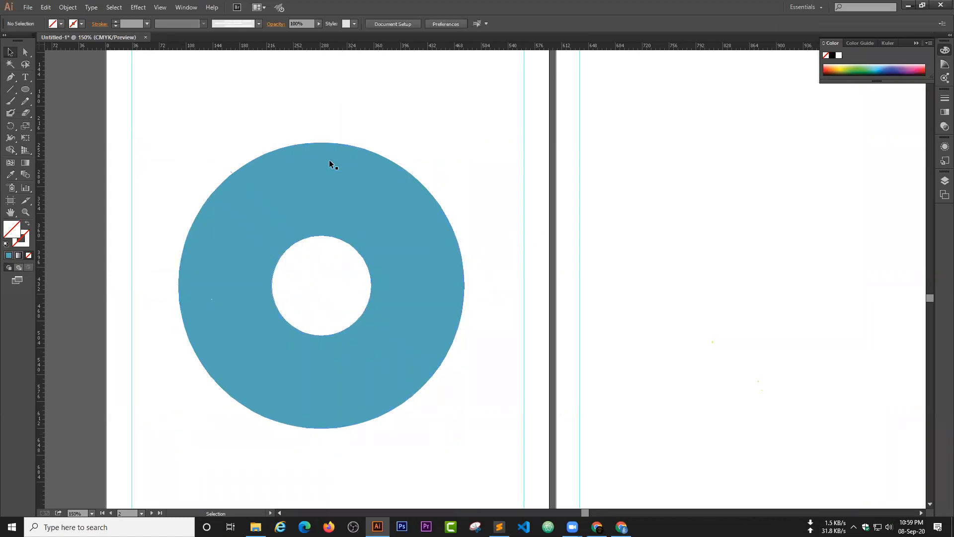
# Rotate another copy of the vertical line pair 45° to form the opposite diagonal across the ring
pyautogui.click(335, 123)
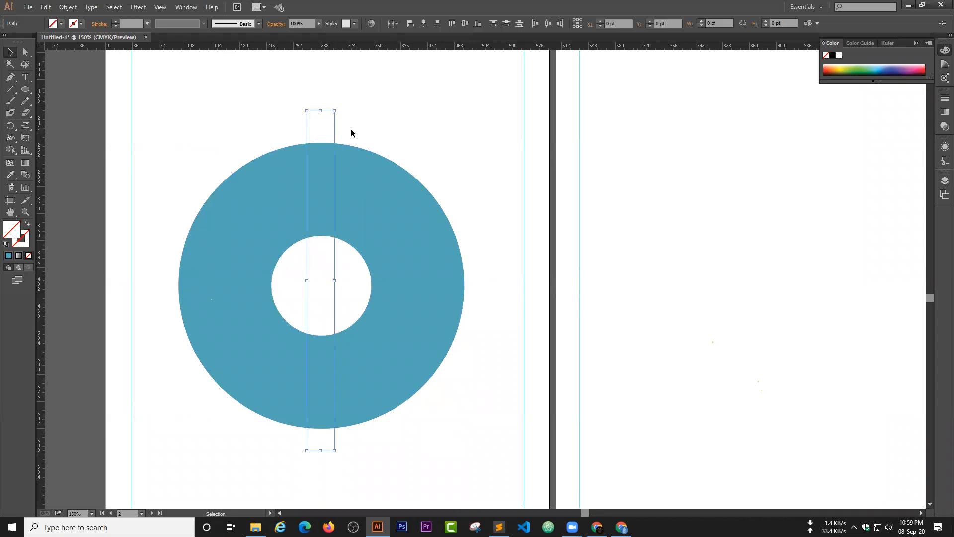
pyautogui.press('a')
pyautogui.press('v')
pyautogui.moveTo(339, 107); pyautogui.dragTo(448, 144)
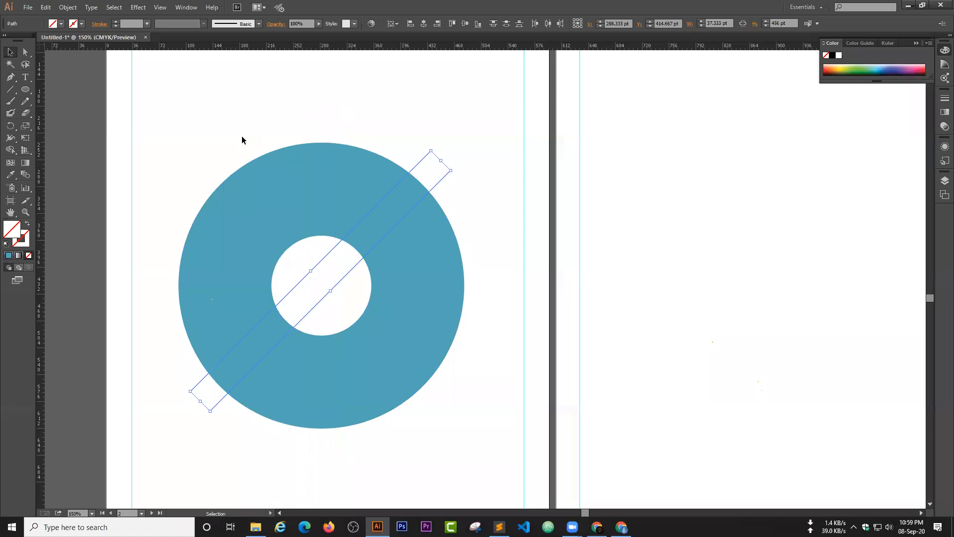
pyautogui.moveTo(186, 130); pyautogui.dragTo(463, 433)
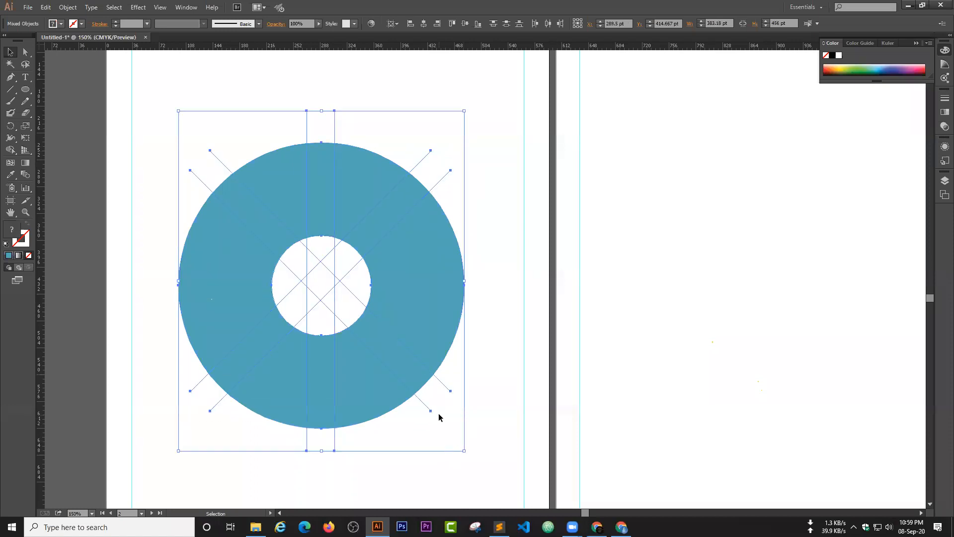
# Rotate a copy of a diagonal line pair 45° so it crosses the ring horizontally
pyautogui.scroll(-2, 437, 412)
pyautogui.scroll(-2, 501, 268)
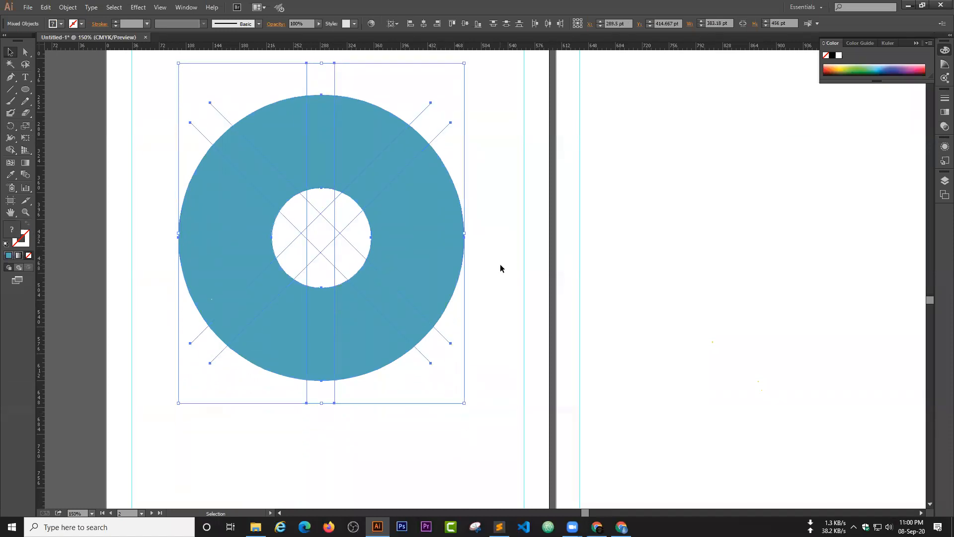
pyautogui.click(501, 186)
pyautogui.click(429, 106)
pyautogui.moveTo(447, 125); pyautogui.dragTo(484, 208)
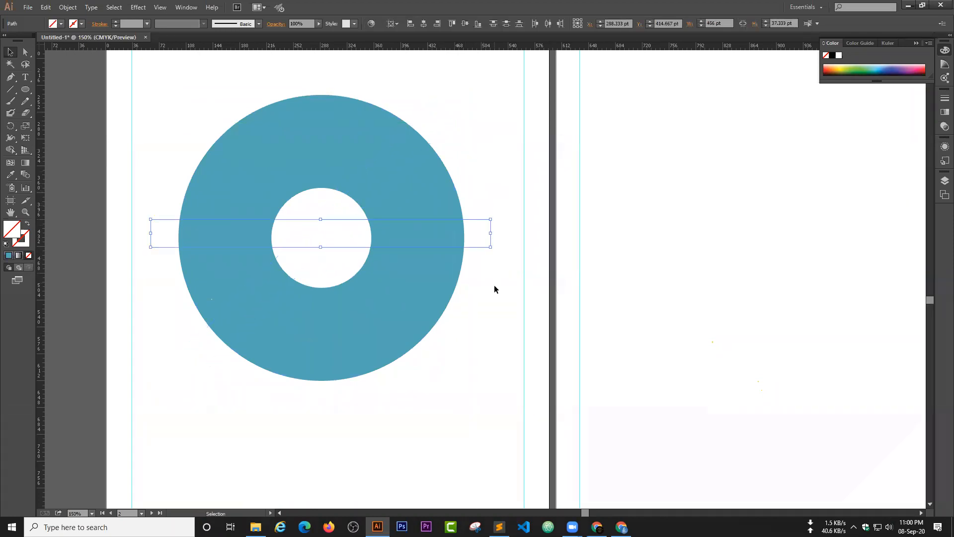
pyautogui.click(493, 288)
# Remove the strips between each pair of lines with Shape Builder, splitting the ring into eight separate segments
pyautogui.moveTo(494, 369); pyautogui.dragTo(201, 88)
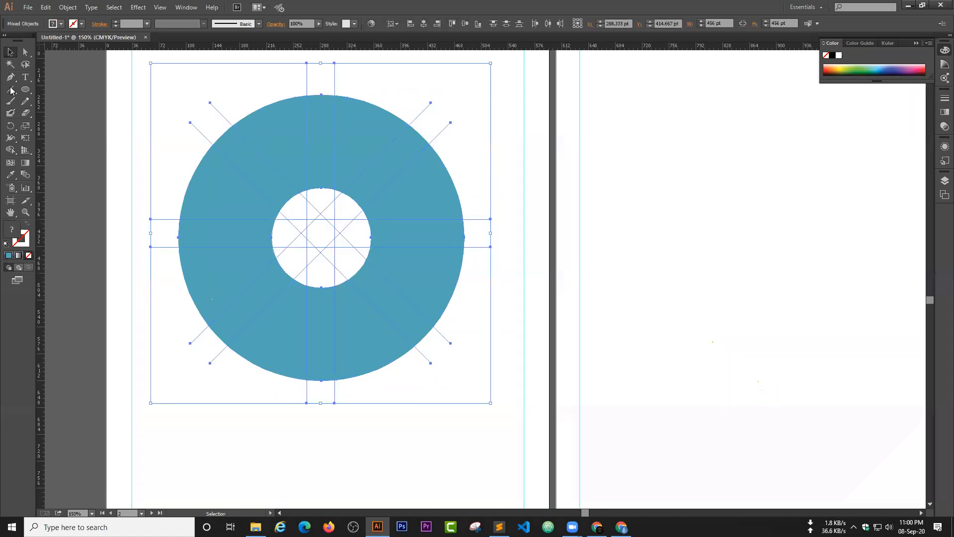
pyautogui.click(11, 150)
pyautogui.keyDown('alt'); pyautogui.click(260, 175); pyautogui.keyUp('alt')
pyautogui.keyDown('alt'); pyautogui.click(257, 244); pyautogui.keyUp('alt')
pyautogui.keyDown('alt'); pyautogui.click(266, 290); pyautogui.keyUp('alt')
pyautogui.keyDown('alt'); pyautogui.click(320, 318); pyautogui.keyUp('alt')
pyautogui.keyDown('alt'); pyautogui.click(380, 284); pyautogui.keyUp('alt')
pyautogui.keyDown('alt'); pyautogui.click(397, 233); pyautogui.keyUp('alt')
pyautogui.keyDown('alt'); pyautogui.click(375, 172); pyautogui.keyUp('alt')
pyautogui.keyDown('alt'); pyautogui.click(313, 157); pyautogui.keyUp('alt')
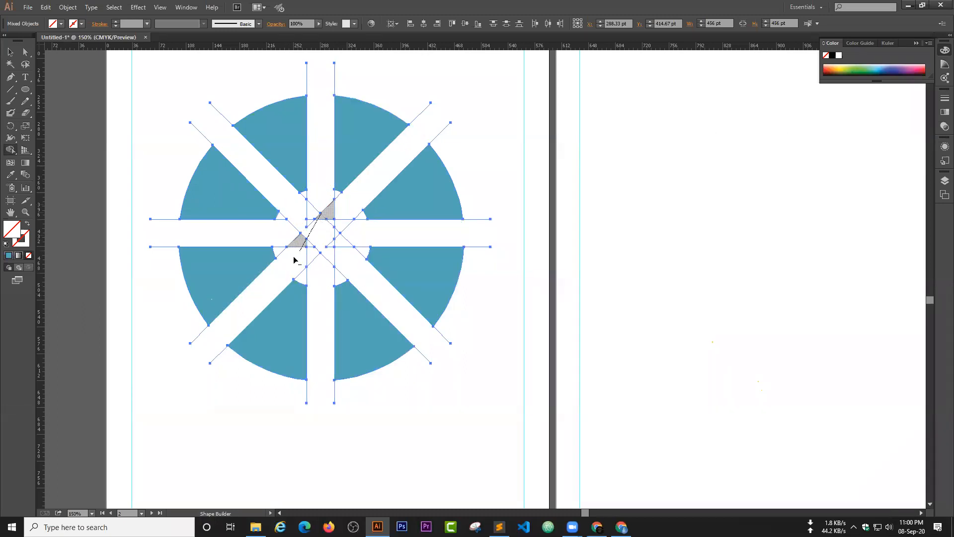
pyautogui.press('v')
pyautogui.click(186, 120)
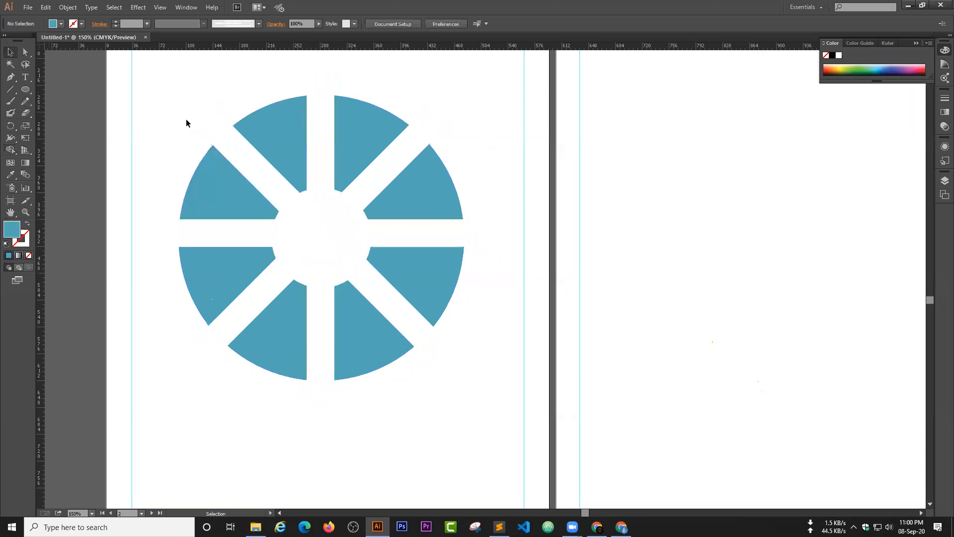
# Delete the leftover unfilled divider lines that still lie between and around the eight ring segments
pyautogui.moveTo(375, 93); pyautogui.dragTo(349, 97)
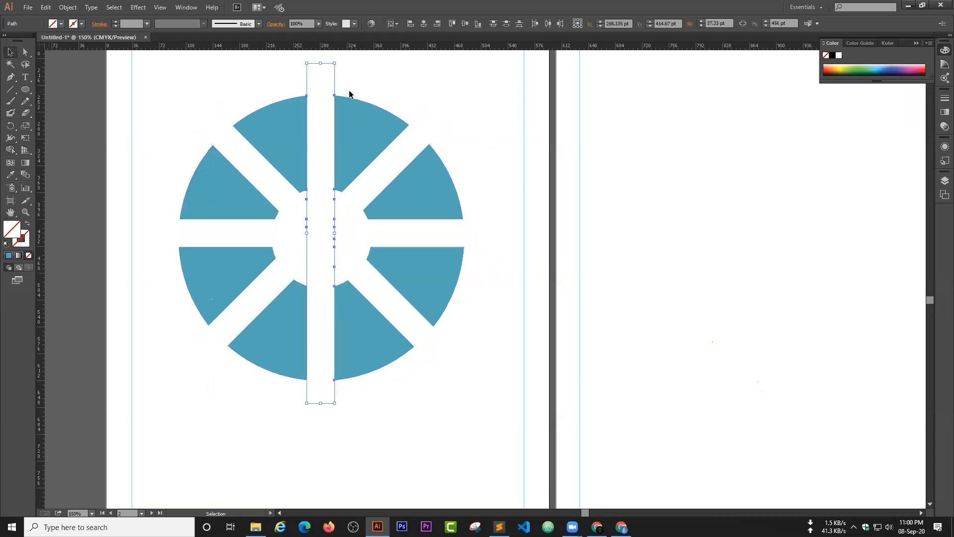
pyautogui.press('Delete')
pyautogui.moveTo(469, 238); pyautogui.dragTo(496, 298)
pyautogui.press('Delete')
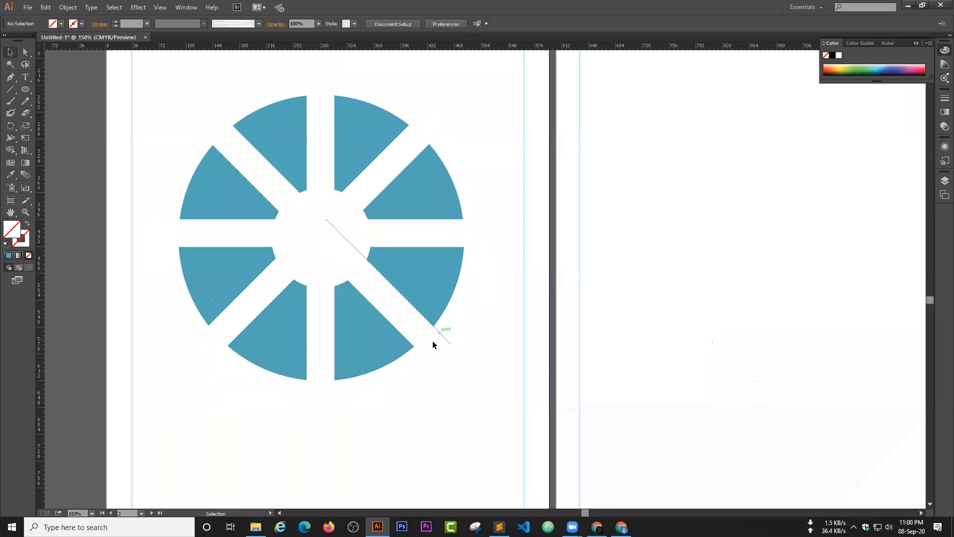
pyautogui.moveTo(452, 344); pyautogui.dragTo(434, 363)
pyautogui.press('Delete')
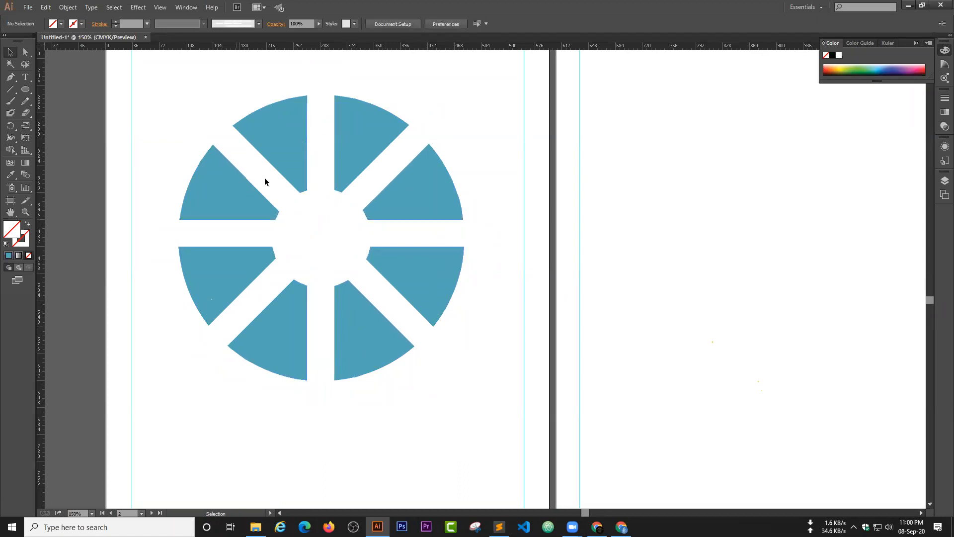
pyautogui.moveTo(193, 120); pyautogui.dragTo(197, 219)
pyautogui.press('Delete')
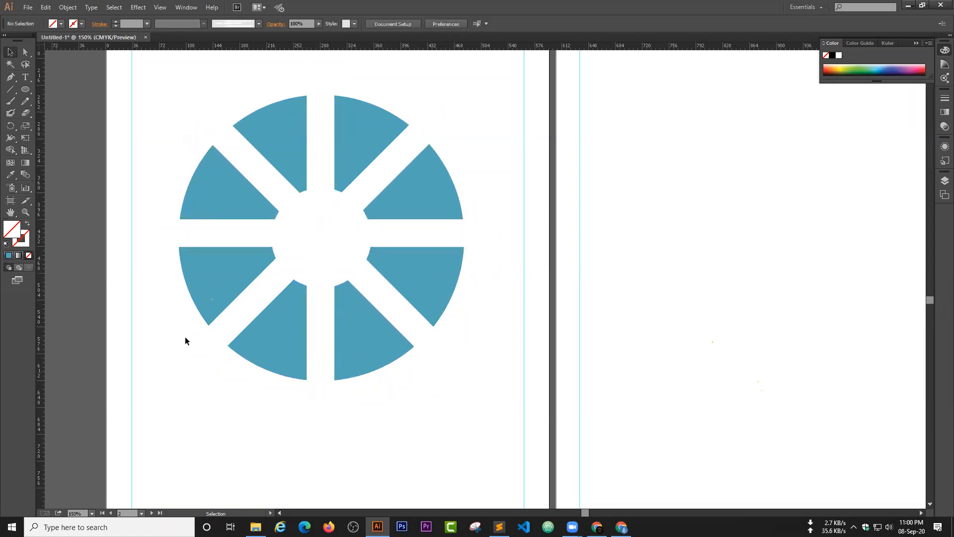
pyautogui.moveTo(207, 356); pyautogui.dragTo(221, 380)
pyautogui.click(194, 425)
pyautogui.moveTo(181, 334); pyautogui.dragTo(219, 375)
pyautogui.press('Delete')
pyautogui.click(203, 357)
pyautogui.click(236, 387)
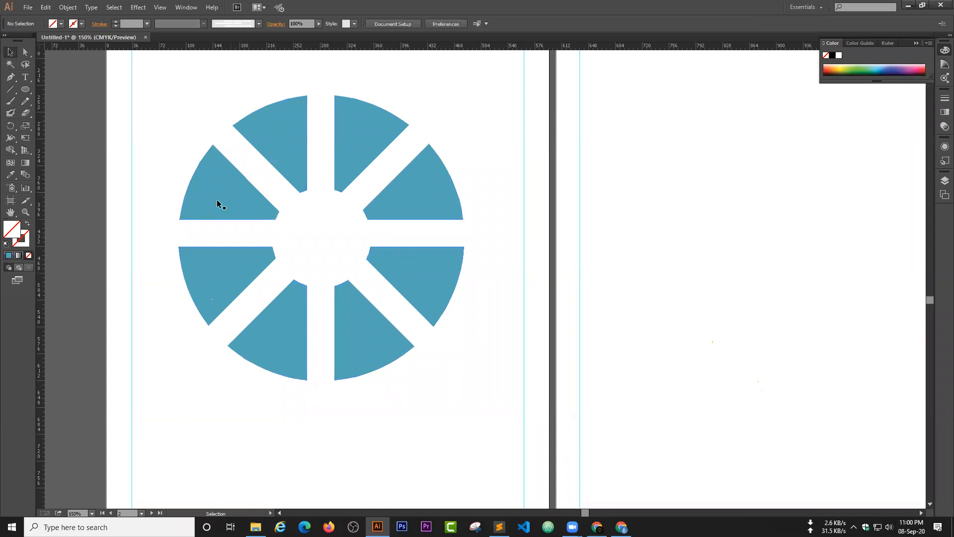
pyautogui.click(221, 113)
pyautogui.click(234, 163)
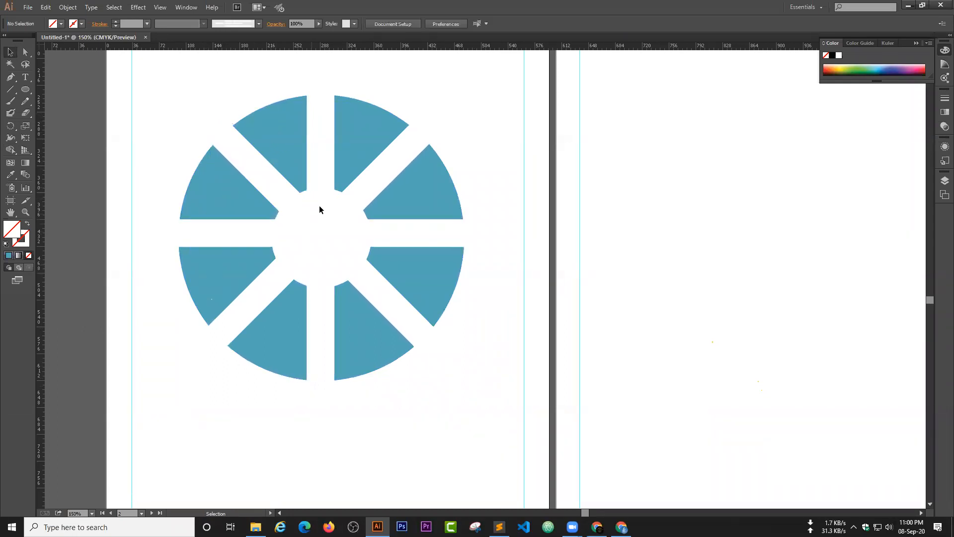
pyautogui.moveTo(316, 296); pyautogui.dragTo(361, 356)
# Draw a circle about 90 pt wide below the 02 number badge on the next inner page
pyautogui.moveTo(406, 324); pyautogui.dragTo(330, 244)
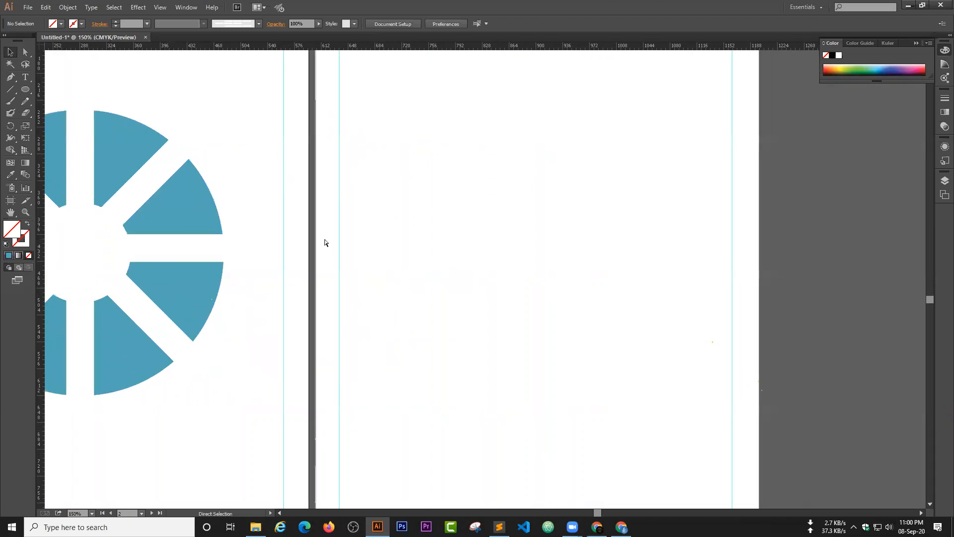
pyautogui.hotkey('ctrl', '-')
pyautogui.hotkey('ctrl', '-')
pyautogui.moveTo(376, 301); pyautogui.dragTo(378, 174)
pyautogui.moveTo(378, 335); pyautogui.dragTo(391, 175)
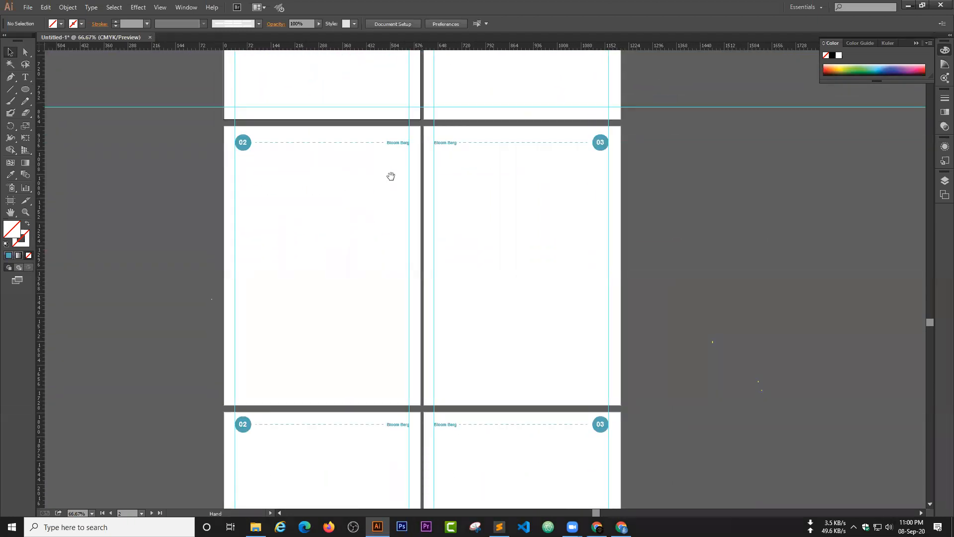
pyautogui.hotkey('ctrl', '+')
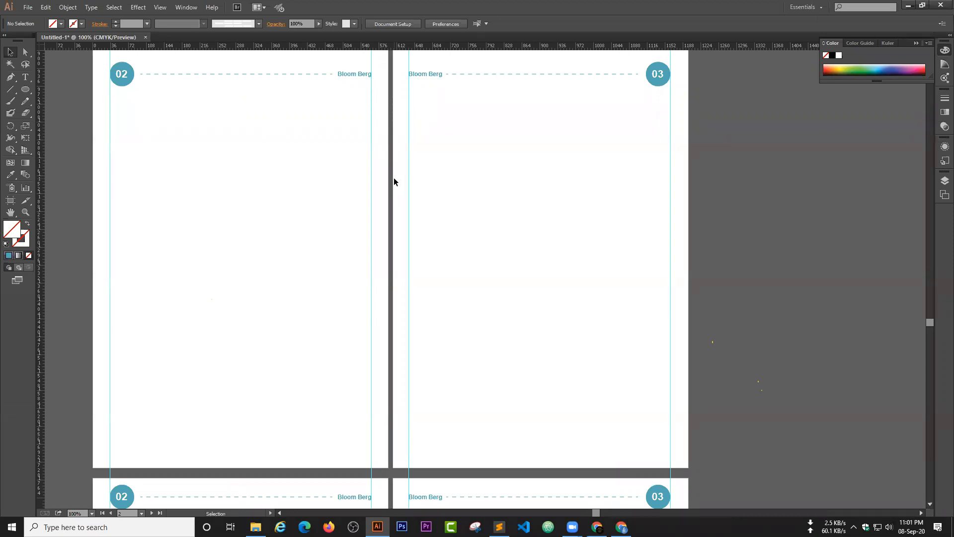
pyautogui.moveTo(25, 89); pyautogui.dragTo(65, 111)
pyautogui.moveTo(123, 145); pyautogui.dragTo(144, 167)
pyautogui.click(11, 52)
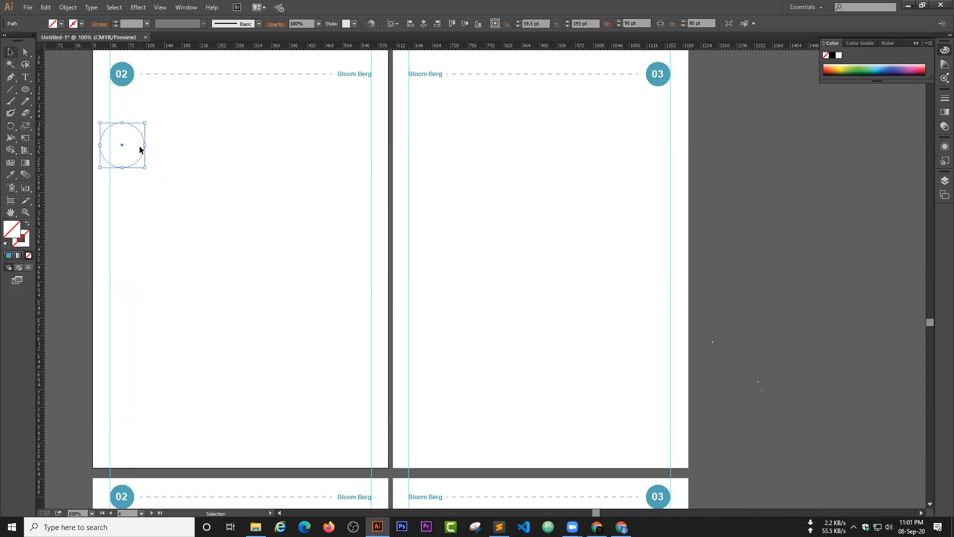
pyautogui.click(176, 184)
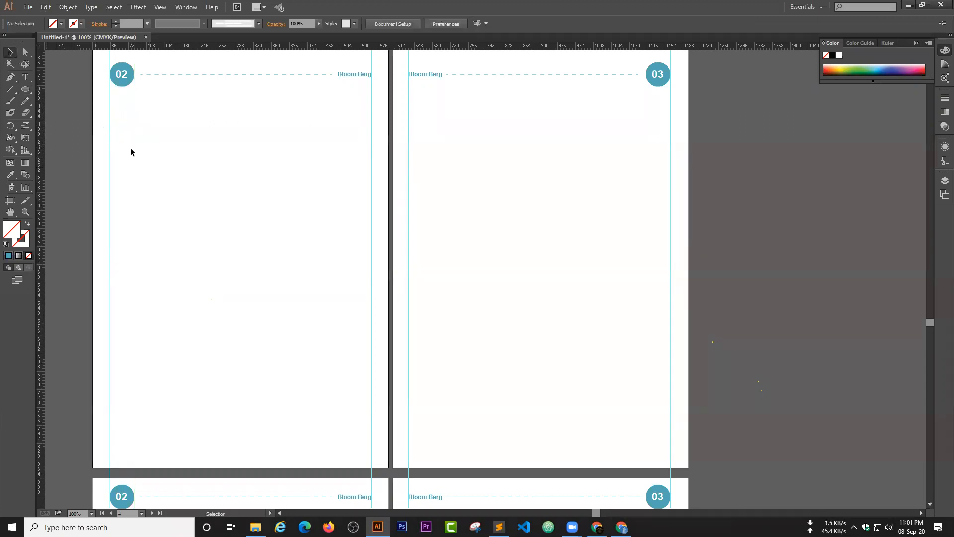
# Fill the new circle with the teal sampled from the 02 badge and move it slightly inward and down
pyautogui.click(124, 148)
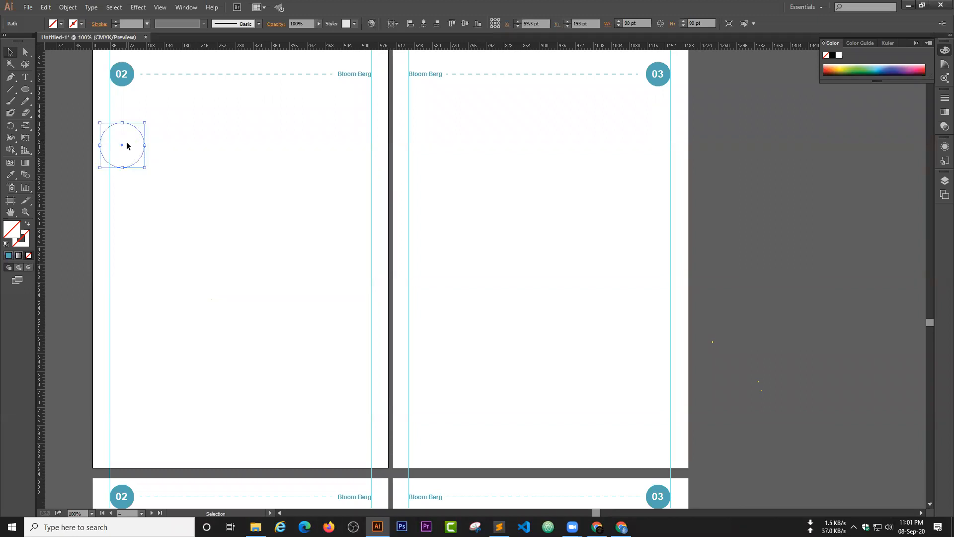
pyautogui.press('i')
pyautogui.click(125, 79)
pyautogui.press('v')
pyautogui.moveTo(113, 148); pyautogui.dragTo(139, 176)
# Add the heading text CLIENT REVIEWS to the page and enlarge it to about 35.5 pt
pyautogui.press('t')
pyautogui.click(278, 137)
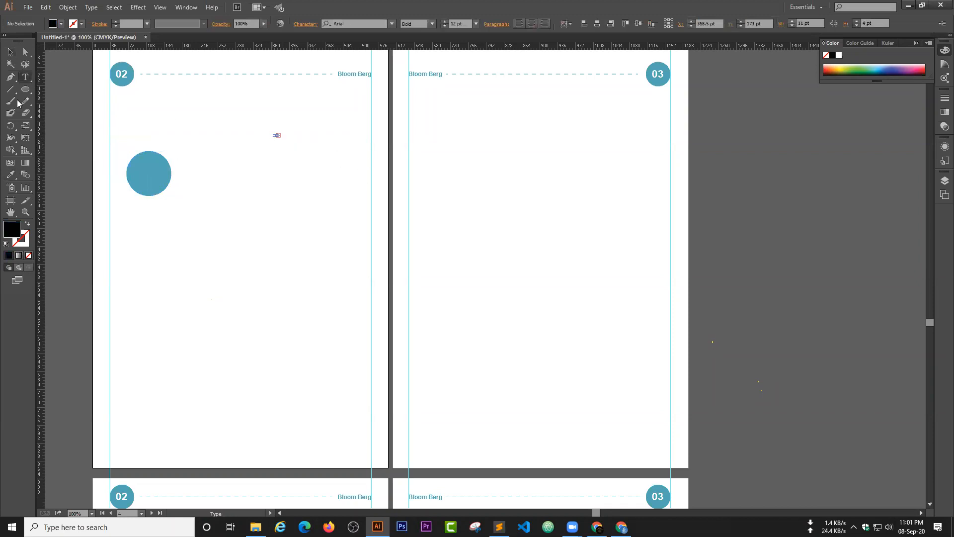
pyautogui.click(10, 52)
pyautogui.click(26, 75)
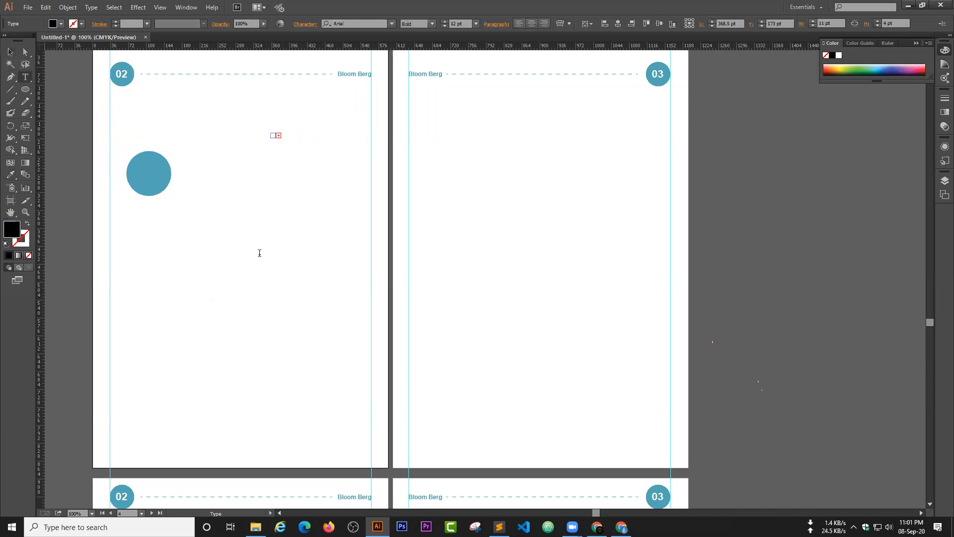
pyautogui.click(260, 253)
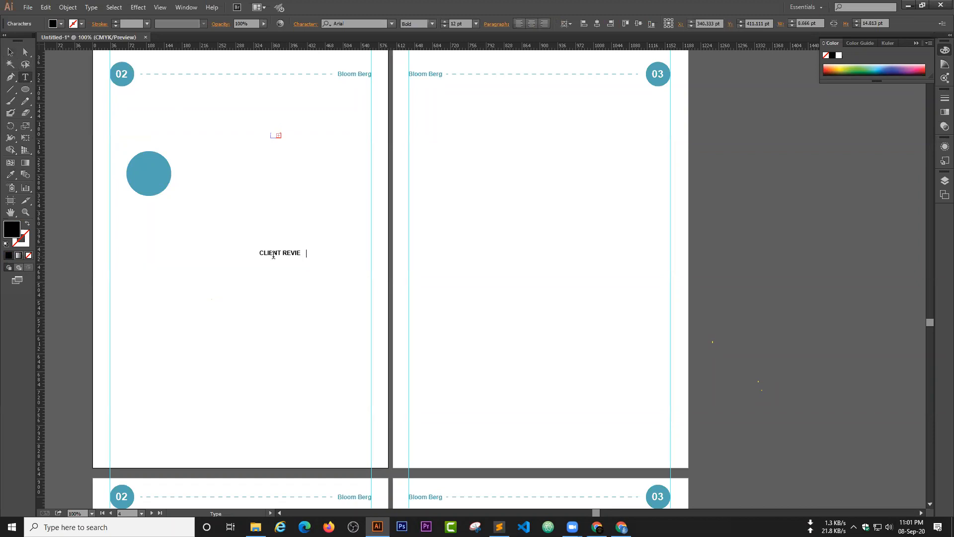
pyautogui.press('Escape')
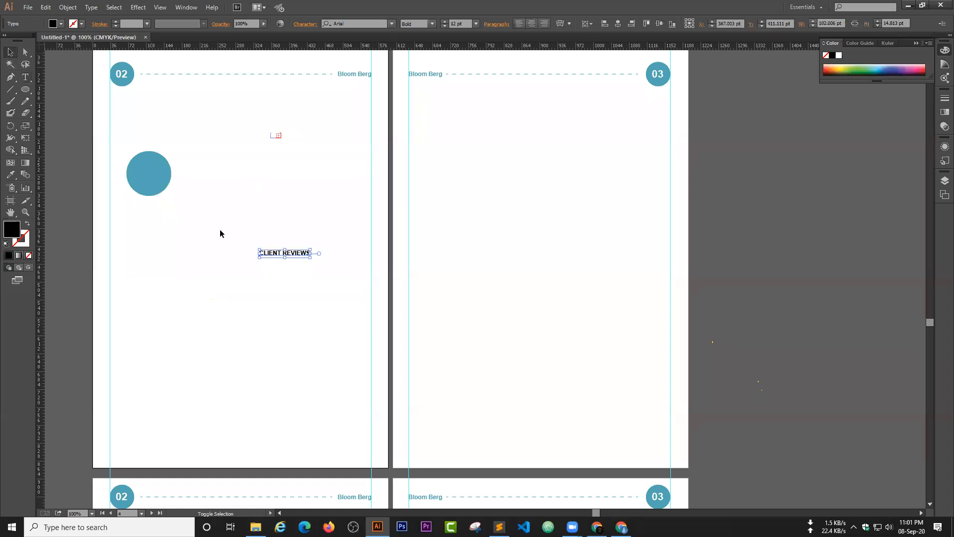
pyautogui.moveTo(310, 255); pyautogui.dragTo(363, 325)
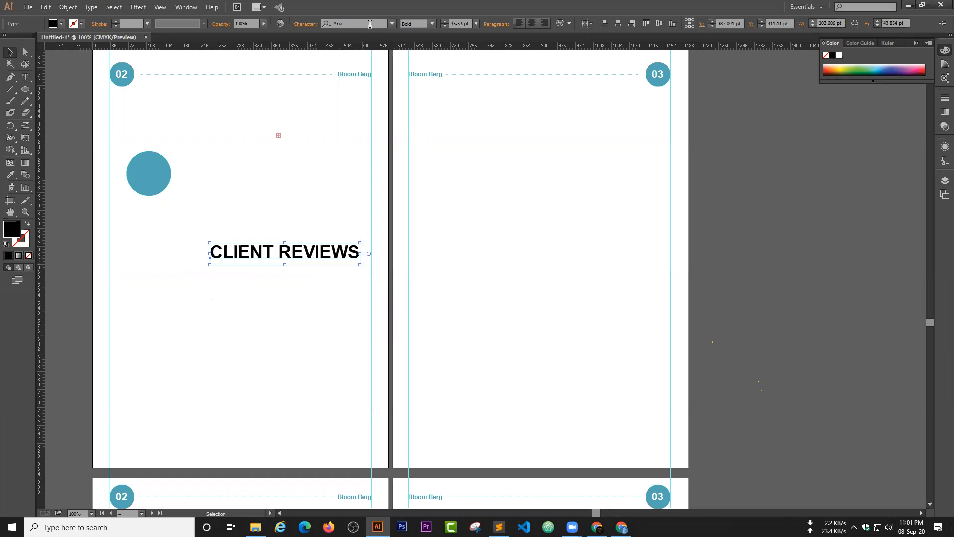
# Set the CLIENT REVIEWS heading's font to Impact
pyautogui.click(432, 24)
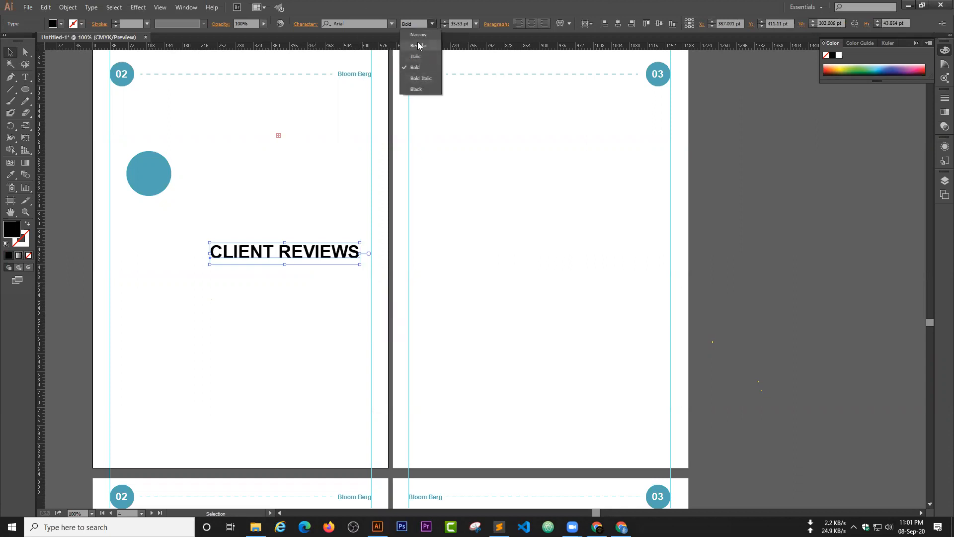
pyautogui.click(371, 24)
pyautogui.click(358, 23)
pyautogui.write('imp')
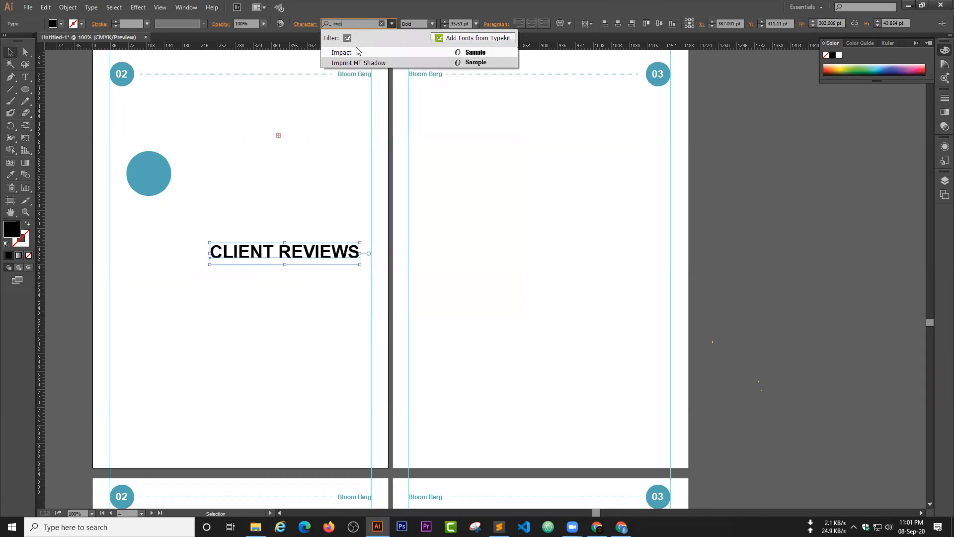
pyautogui.click(357, 51)
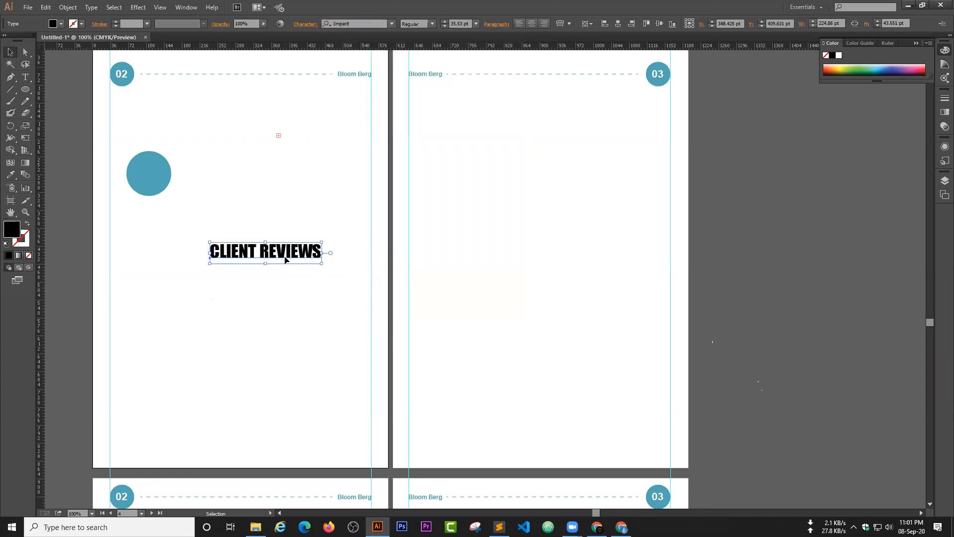
# Fit the heading against the right margin guide under the Bloom Berg header and colour it with the circle's teal
pyautogui.moveTo(323, 263); pyautogui.dragTo(364, 101)
pyautogui.press('i')
pyautogui.click(159, 165)
# Delete the teal circle from the page
pyautogui.click(25, 77)
pyautogui.click(10, 52)
pyautogui.click(156, 180)
pyautogui.press('Delete')
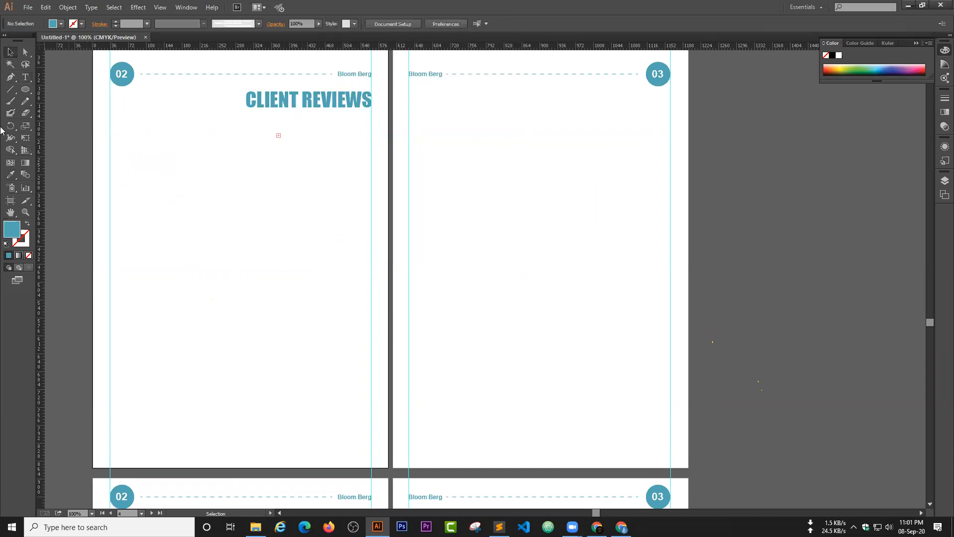
# Create a text area about 526 by 77 pt between the margin guides beneath the CLIENT REVIEWS heading
pyautogui.click(21, 78)
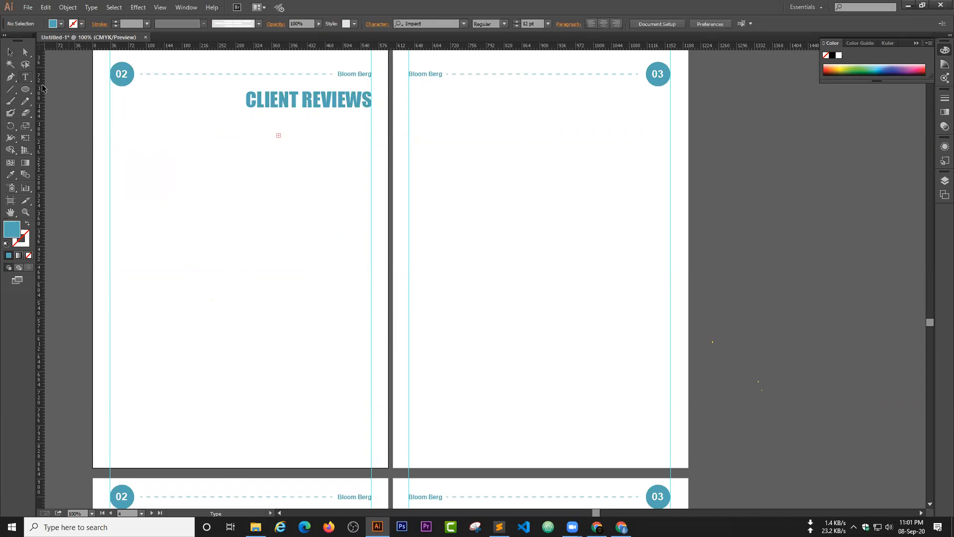
pyautogui.moveTo(109, 124); pyautogui.dragTo(373, 163)
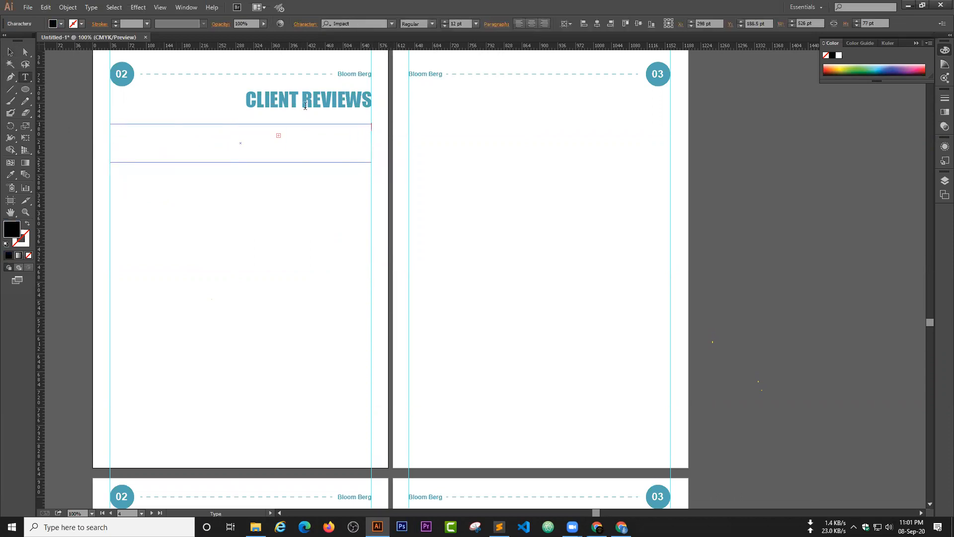
# Switch to Chrome and copy the beginning of the Diehl Group Architects paragraph, up to "which subject they"
pyautogui.click(598, 527)
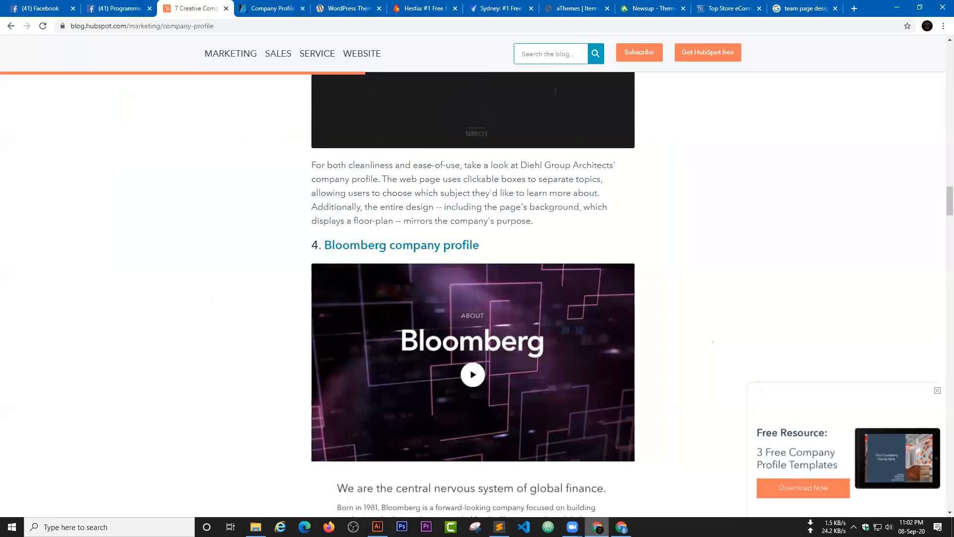
pyautogui.moveTo(495, 195); pyautogui.dragTo(311, 167)
pyautogui.rightClick(310, 168)
pyautogui.click(334, 175)
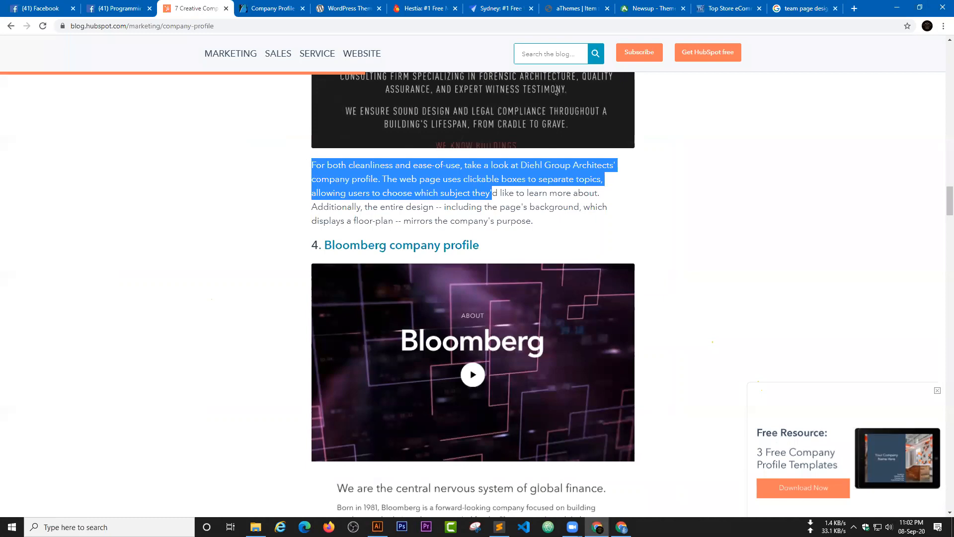
# Return to Illustrator and paste the copied paragraph into the text area under the heading
pyautogui.click(499, 527)
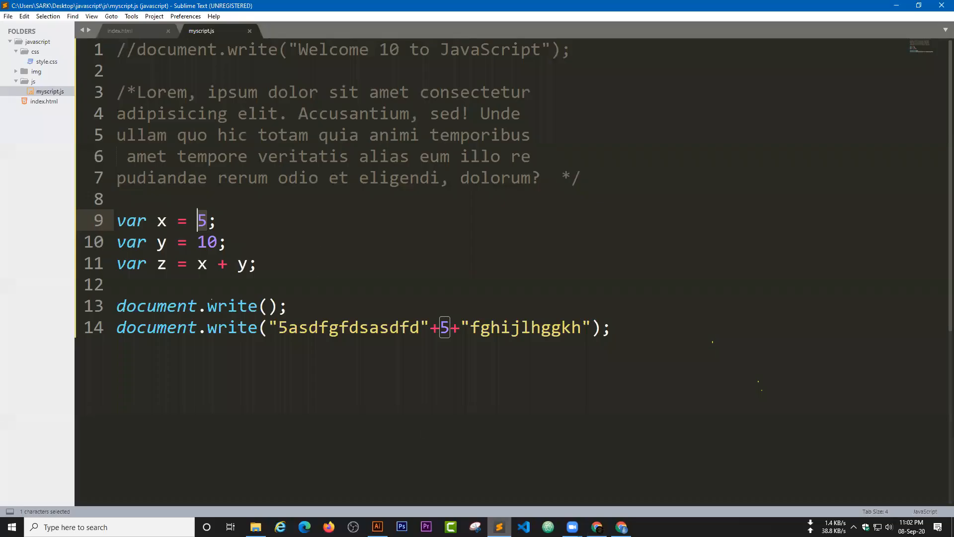
pyautogui.click(378, 527)
pyautogui.click(168, 134)
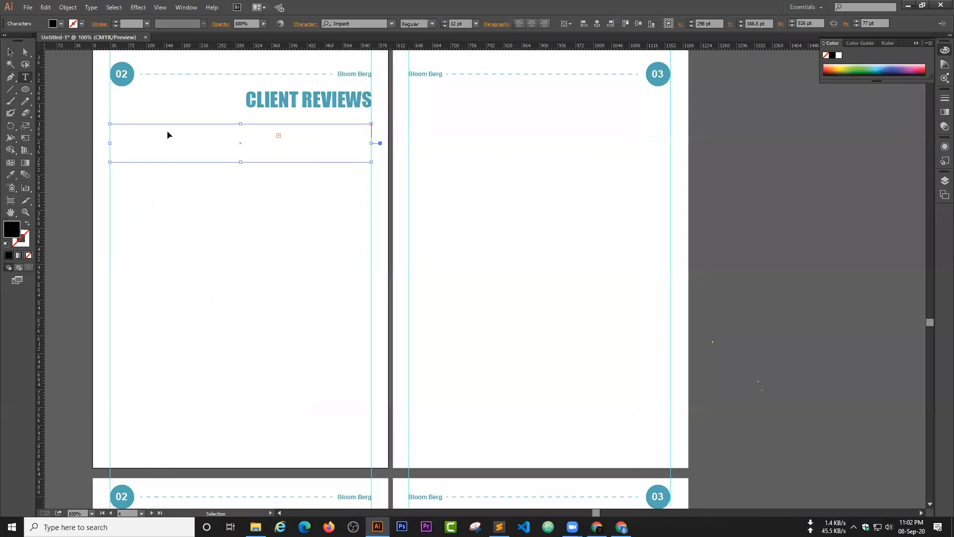
pyautogui.hotkey('ctrl', 'v')
# Set the pasted paragraph's font to Arial and stack two copies of its text box below it
pyautogui.click(6, 52)
pyautogui.click(365, 23)
pyautogui.write('aril')
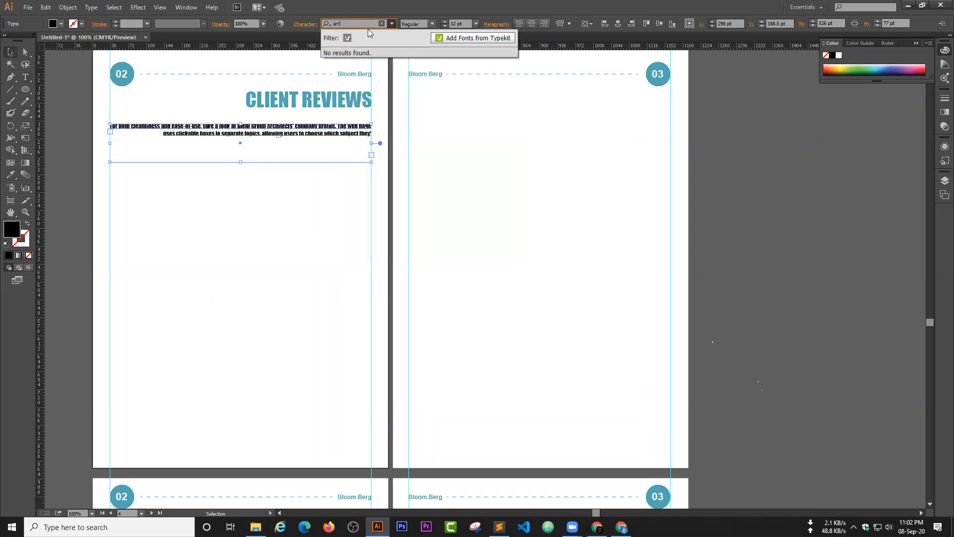
pyautogui.press('BackSpace')
pyautogui.click(385, 59)
pyautogui.click(384, 62)
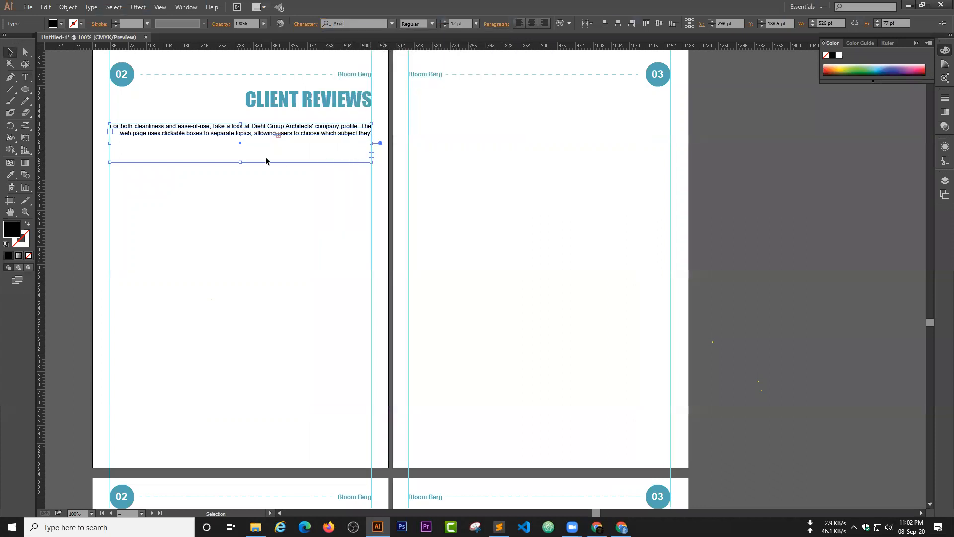
pyautogui.moveTo(240, 162); pyautogui.dragTo(264, 190)
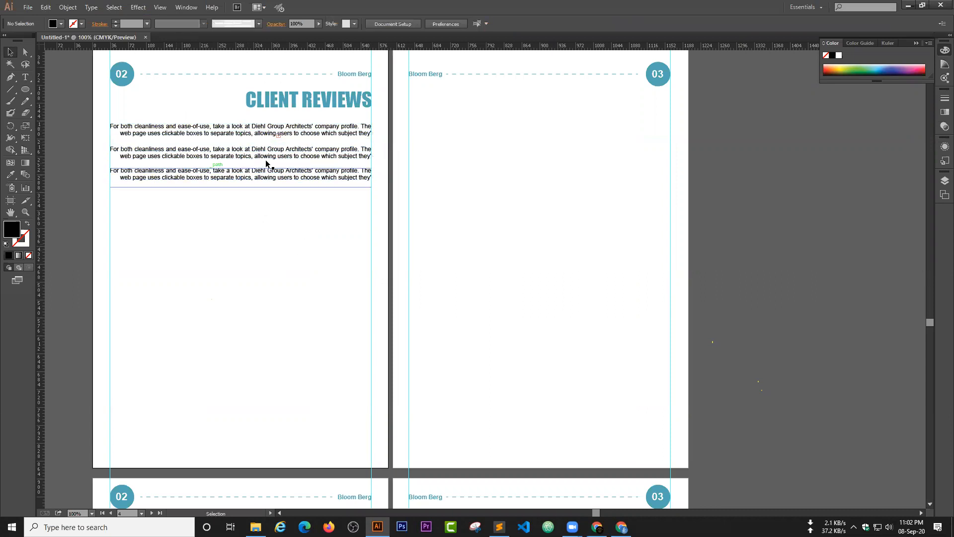
# Draw a black circle about 60 pt wide against the left margin guide below the three paragraphs
pyautogui.scroll(-1, 99, 176)
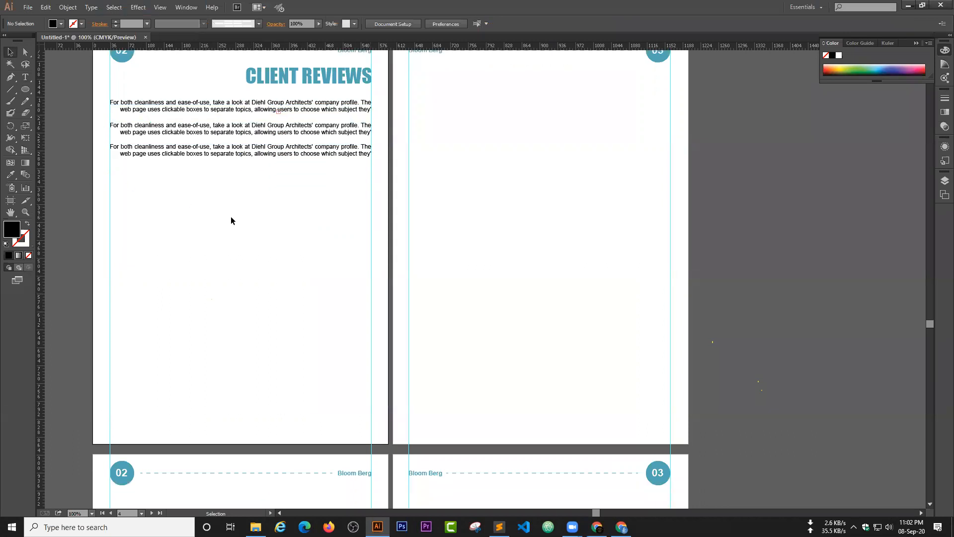
pyautogui.click(28, 90)
pyautogui.moveTo(125, 200); pyautogui.dragTo(131, 214)
pyautogui.click(12, 56)
pyautogui.click(174, 253)
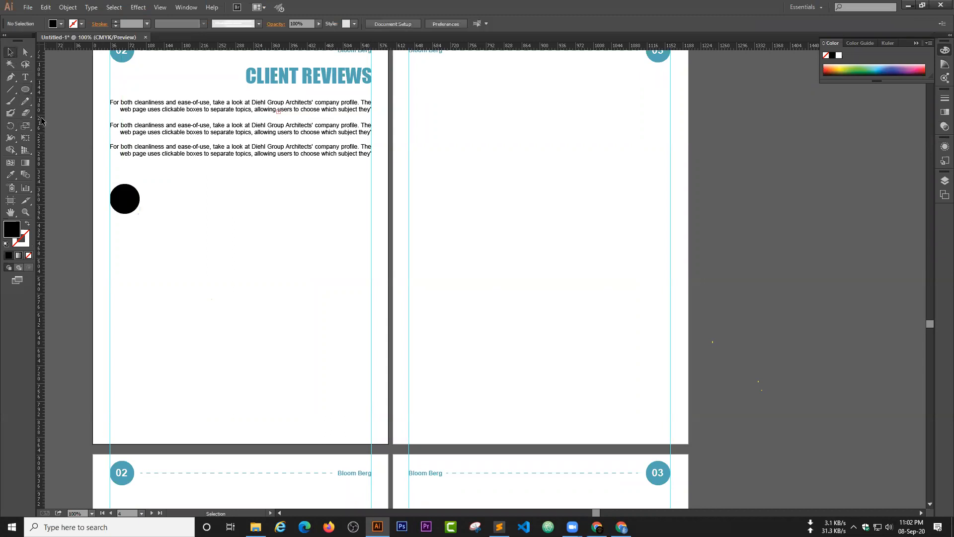
# Draw a black rectangle about 205 by 80 pt at the left margin guide and move it up closer to the circle
pyautogui.click(29, 90)
pyautogui.moveTo(29, 91); pyautogui.dragTo(50, 88)
pyautogui.moveTo(110, 231); pyautogui.dragTo(212, 270)
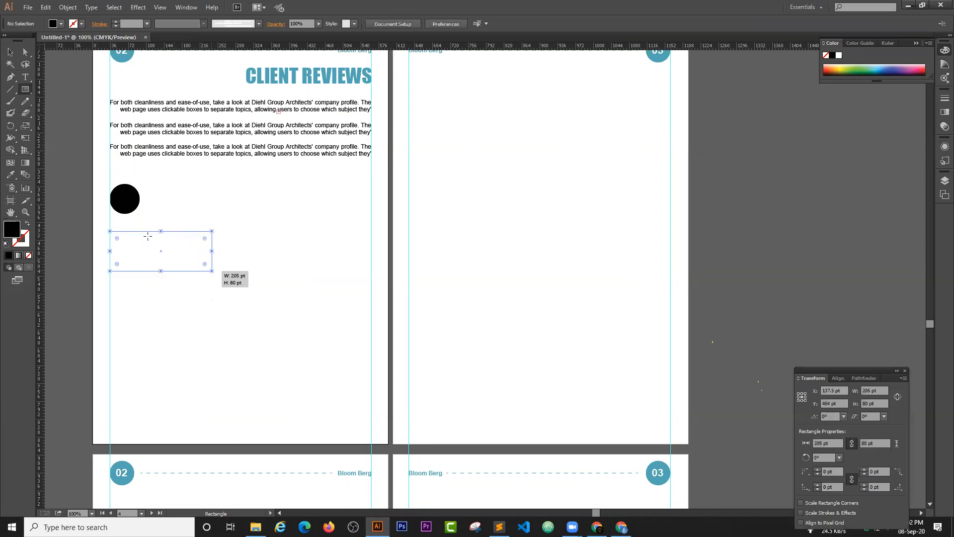
pyautogui.press('v')
pyautogui.moveTo(133, 246); pyautogui.dragTo(133, 237)
# Duplicate the black circle in place and shrink the copy about its centre
pyautogui.moveTo(149, 315); pyautogui.dragTo(351, 319)
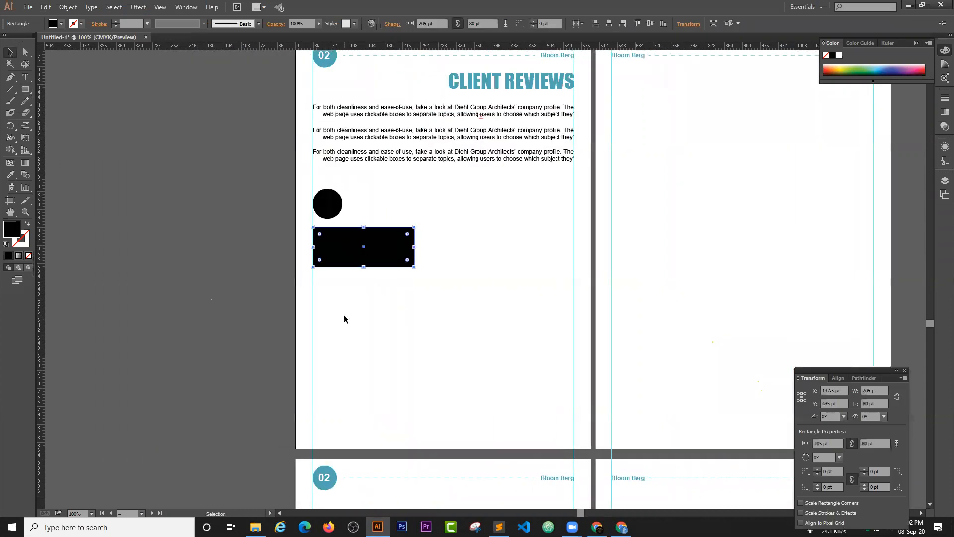
pyautogui.hotkey('ctrl', '+')
pyautogui.hotkey('ctrl', '+')
pyautogui.hotkey('ctrl', '+')
pyautogui.moveTo(237, 297); pyautogui.dragTo(537, 393)
pyautogui.press('a')
pyautogui.click(319, 159)
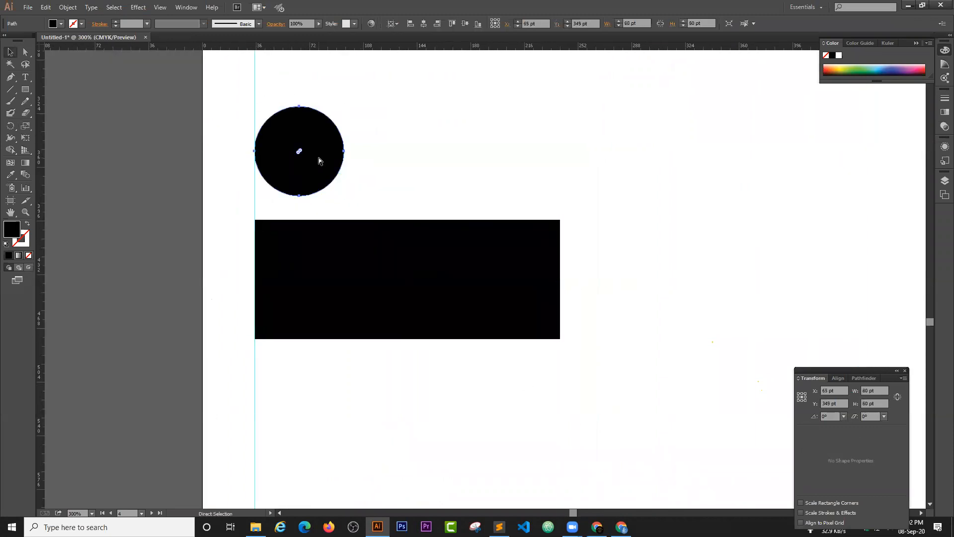
pyautogui.moveTo(343, 195); pyautogui.dragTo(333, 185)
# Swap the outer circle's fill and stroke to make it an unfilled ring with a 1 pt black outline
pyautogui.click(316, 111)
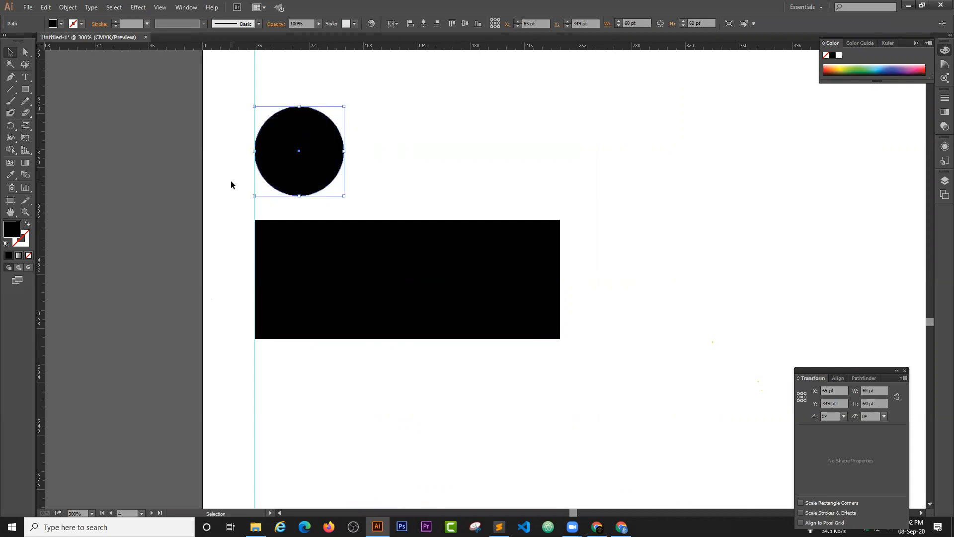
pyautogui.press('i')
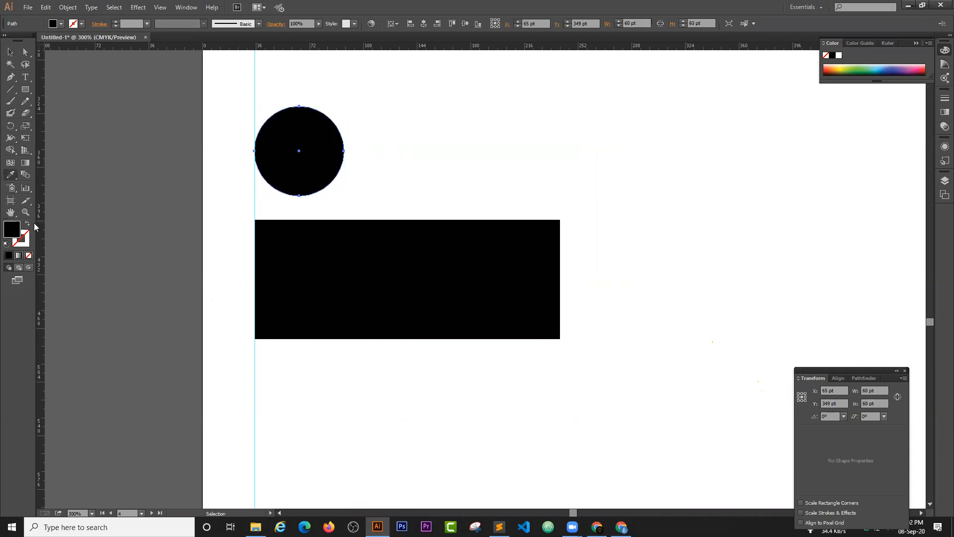
pyautogui.click(28, 223)
pyautogui.click(10, 53)
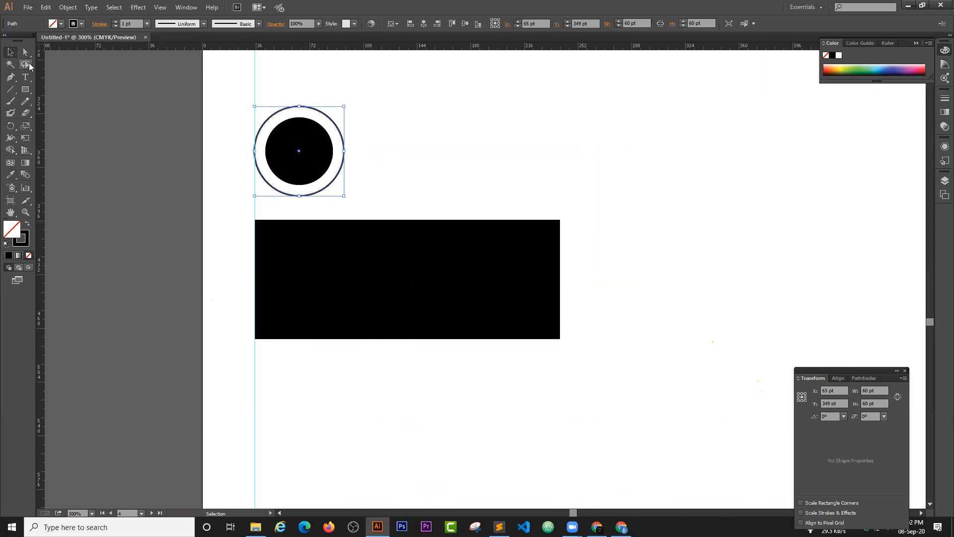
# Copy the fill colour code 52A6B5 from the circle behind the page number 02
pyautogui.hotkey('ctrl', '-')
pyautogui.hotkey('ctrl', '-')
pyautogui.moveTo(457, 347); pyautogui.dragTo(392, 214)
pyautogui.scroll(5, 454, 258)
pyautogui.click(276, 245)
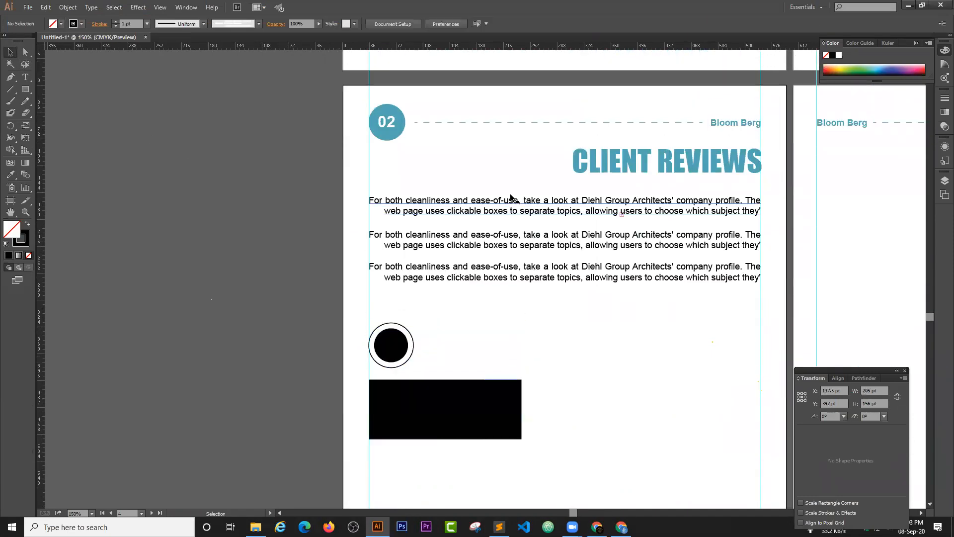
pyautogui.click(389, 140)
pyautogui.scroll(-3, 130, 290)
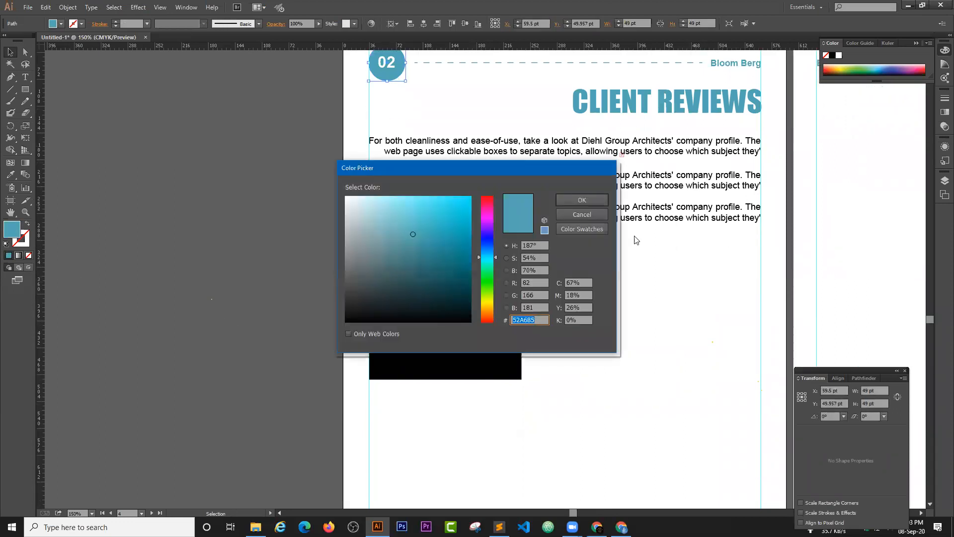
pyautogui.click(582, 200)
# Try to apply the fill colour 52A6B5 to both circles and the rectangle together
pyautogui.moveTo(412, 347); pyautogui.dragTo(388, 273)
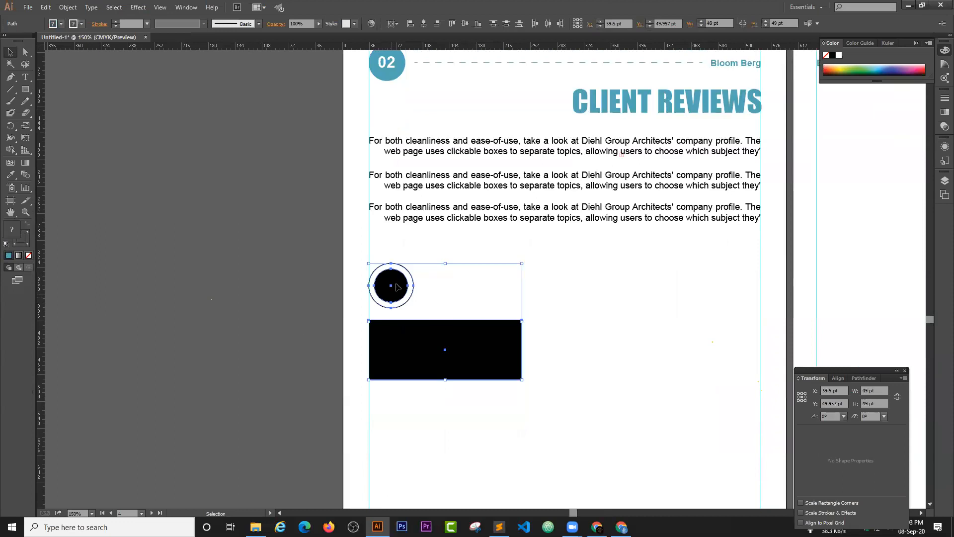
pyautogui.doubleClick(10, 232)
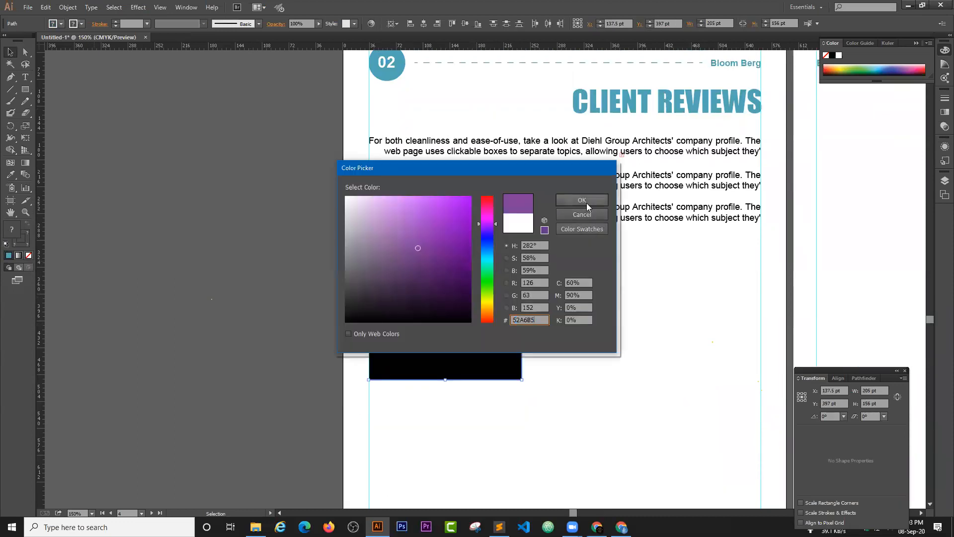
pyautogui.click(585, 201)
pyautogui.click(591, 336)
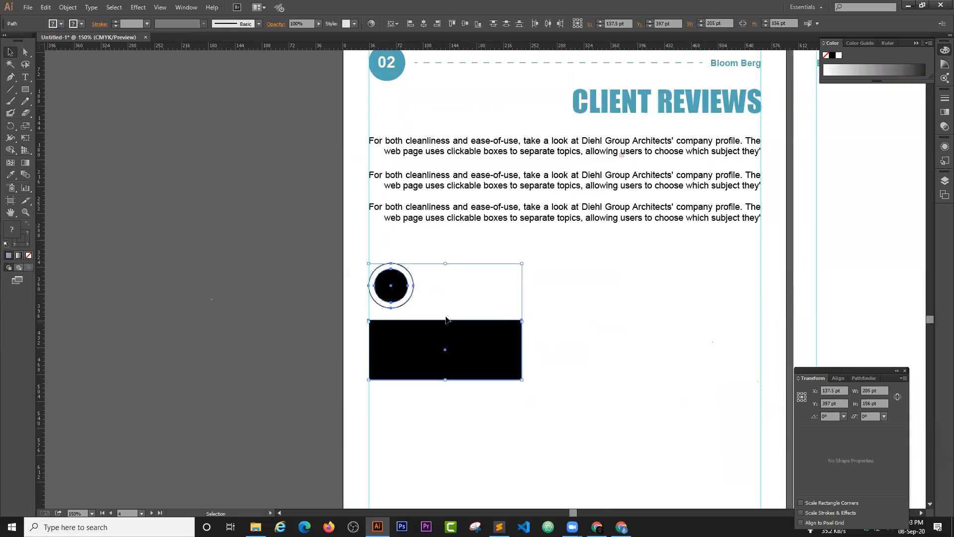
# Fill the inner circle and the rectangle with the page-number circle's teal by sampling it with the Eyedropper
pyautogui.click(391, 288)
pyautogui.keyDown('shift'); pyautogui.click(420, 341); pyautogui.keyUp('shift')
pyautogui.press('i')
pyautogui.click(392, 75)
pyautogui.click(10, 52)
pyautogui.click(292, 266)
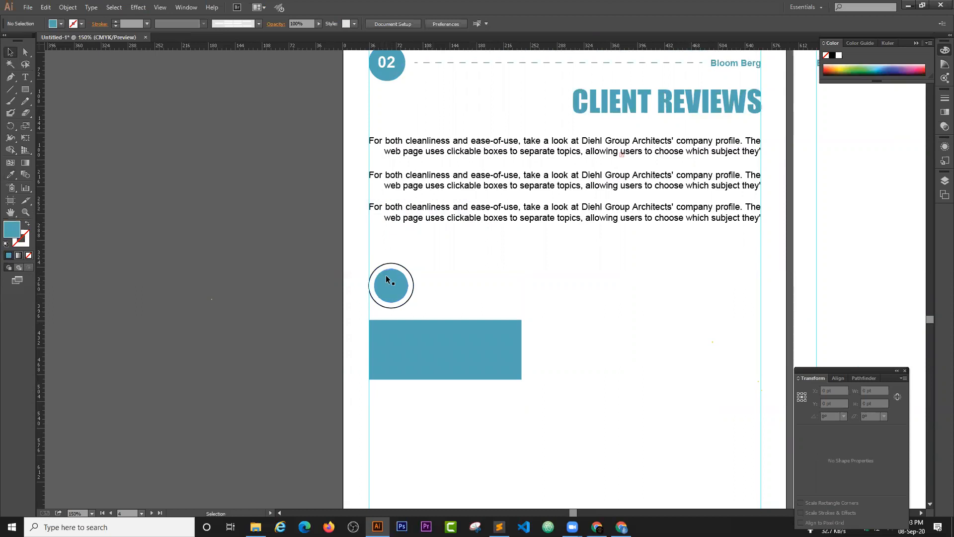
# Set the outer ring's stroke colour to 52A6B5
pyautogui.click(388, 267)
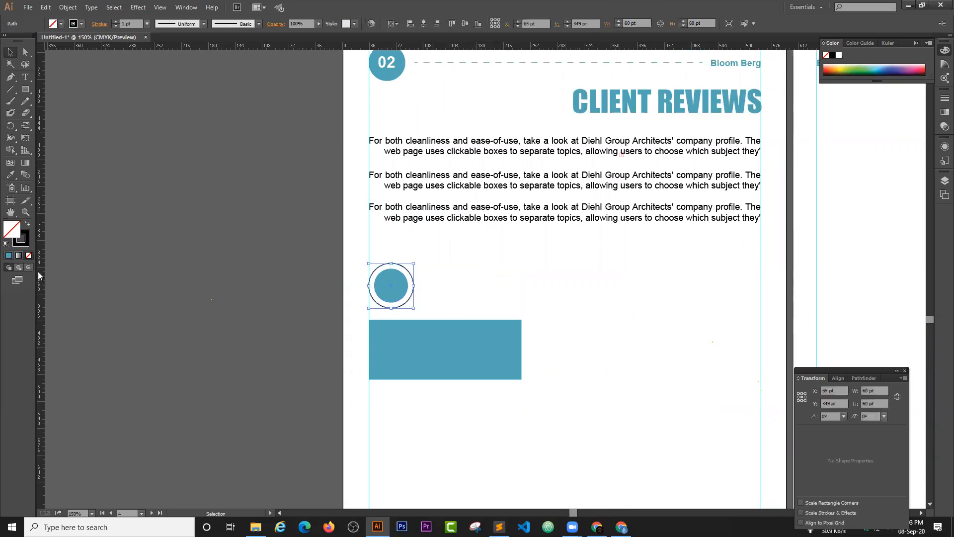
pyautogui.doubleClick(23, 244)
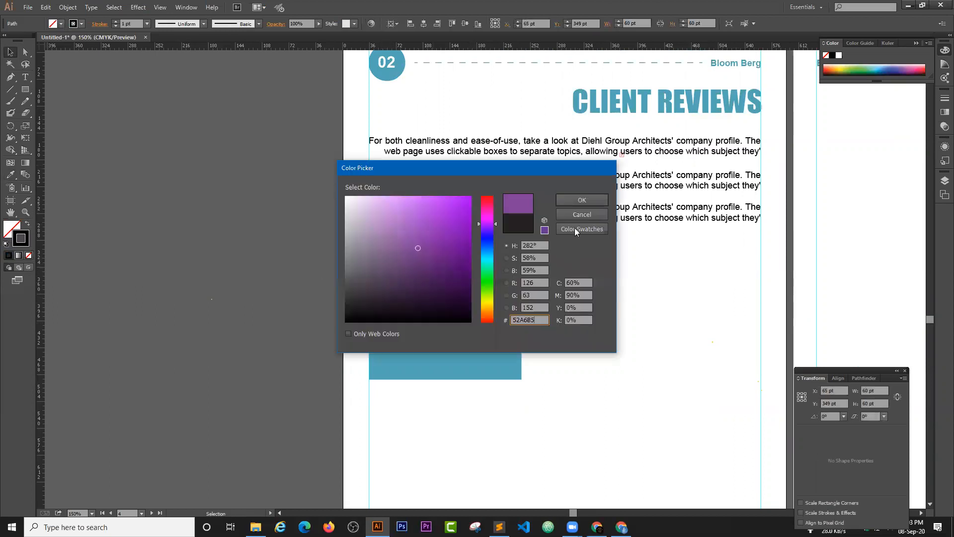
pyautogui.click(581, 203)
pyautogui.click(252, 385)
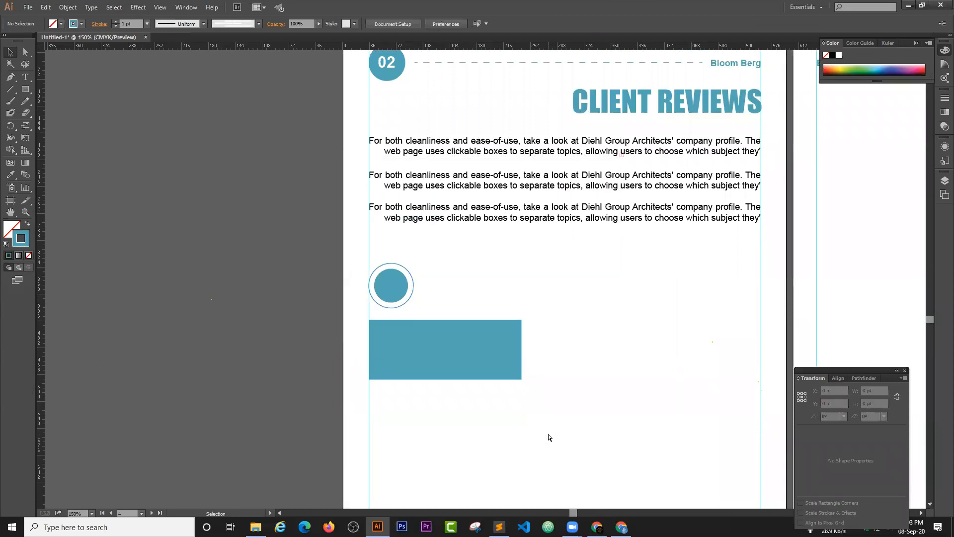
# Enlarge the inner teal circle about its centre to about 53 pt, leaving a thin gap to the ring
pyautogui.hotkey('ctrl', '+')
pyautogui.hotkey('ctrl', '+')
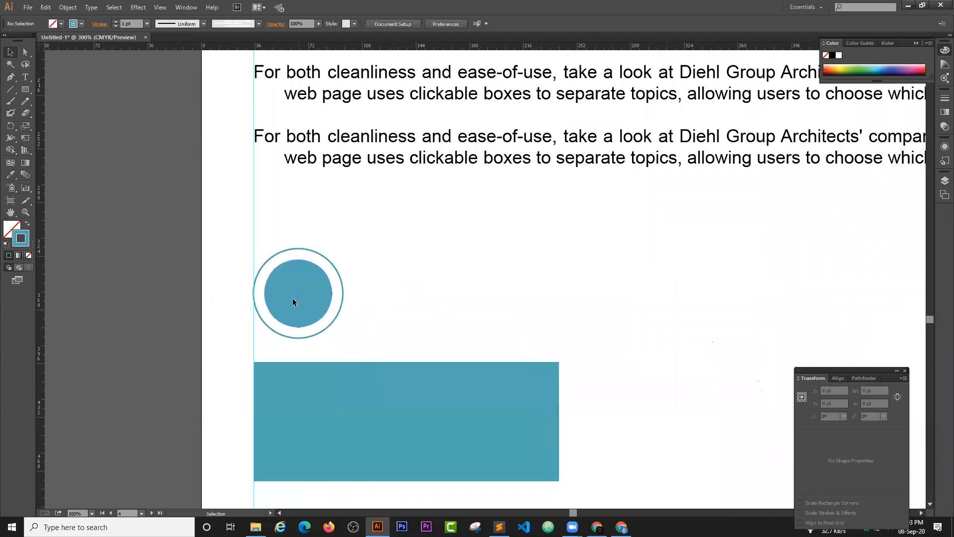
pyautogui.click(293, 300)
pyautogui.moveTo(331, 326); pyautogui.dragTo(339, 332)
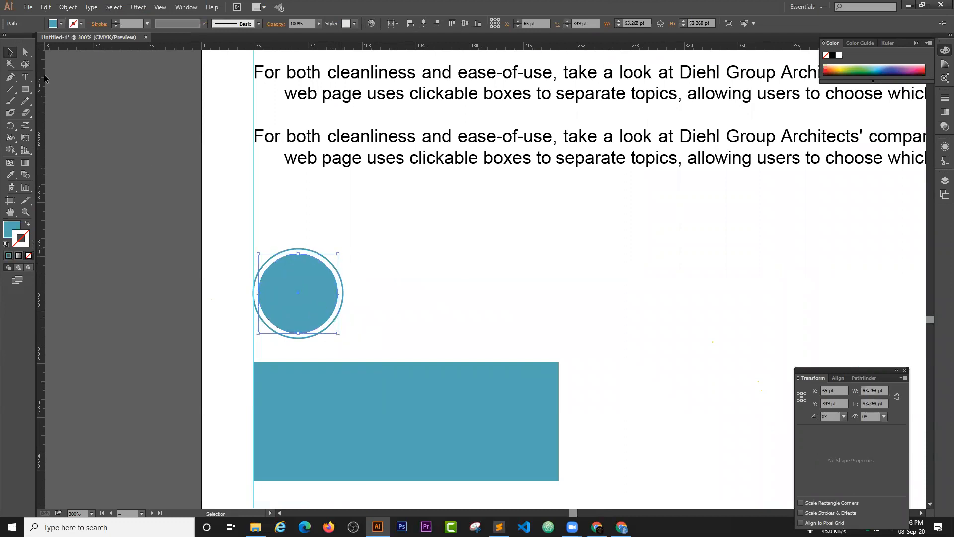
# Try to place the man's portrait photo from the Desktop onto the teal circle
pyautogui.click(28, 8)
pyautogui.click(54, 168)
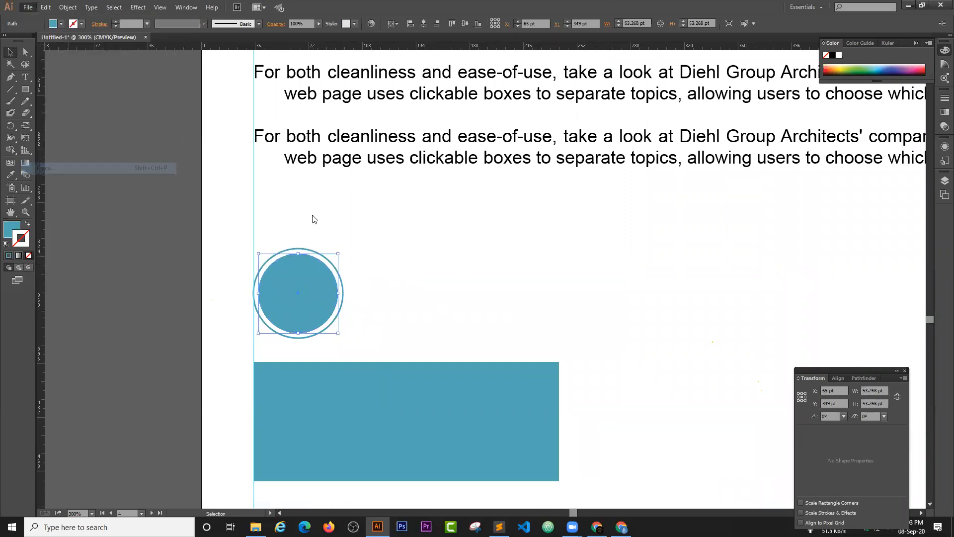
pyautogui.scroll(-3, 299, 262)
pyautogui.click(180, 278)
pyautogui.click(400, 385)
pyautogui.click(267, 274)
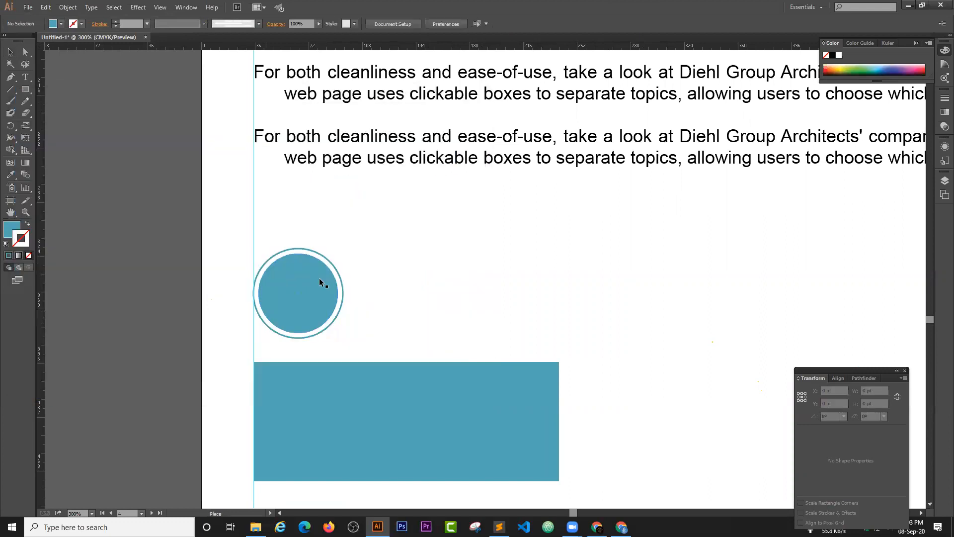
# Place the man's portrait photo from the Desktop again, embed it and scale it down to about 143 pt square
pyautogui.click(27, 8)
pyautogui.click(34, 172)
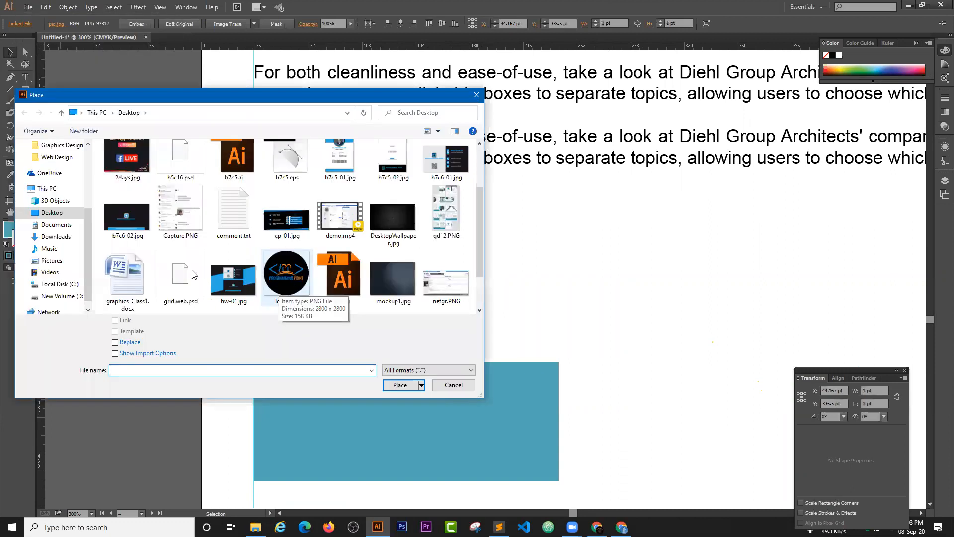
pyautogui.click(400, 385)
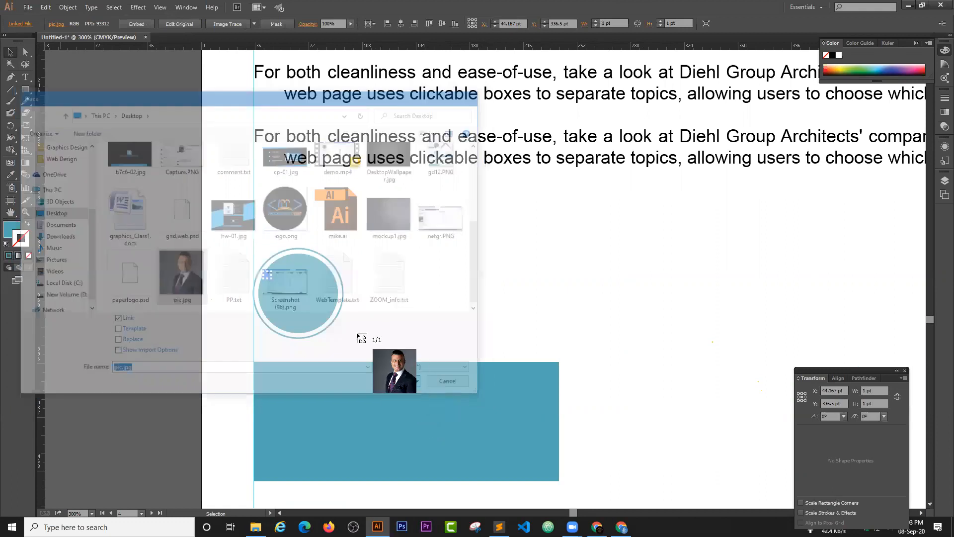
pyautogui.click(294, 182)
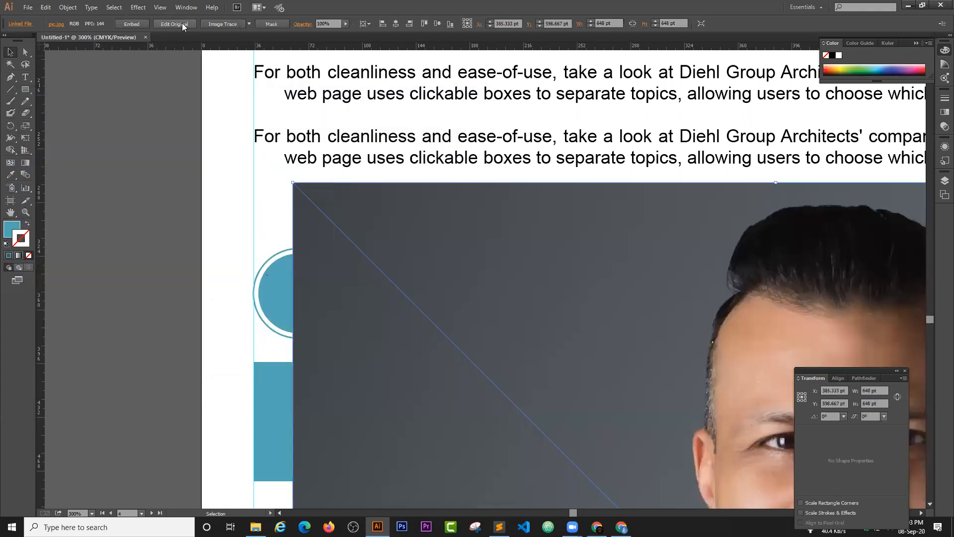
pyautogui.moveTo(294, 182); pyautogui.dragTo(404, 164)
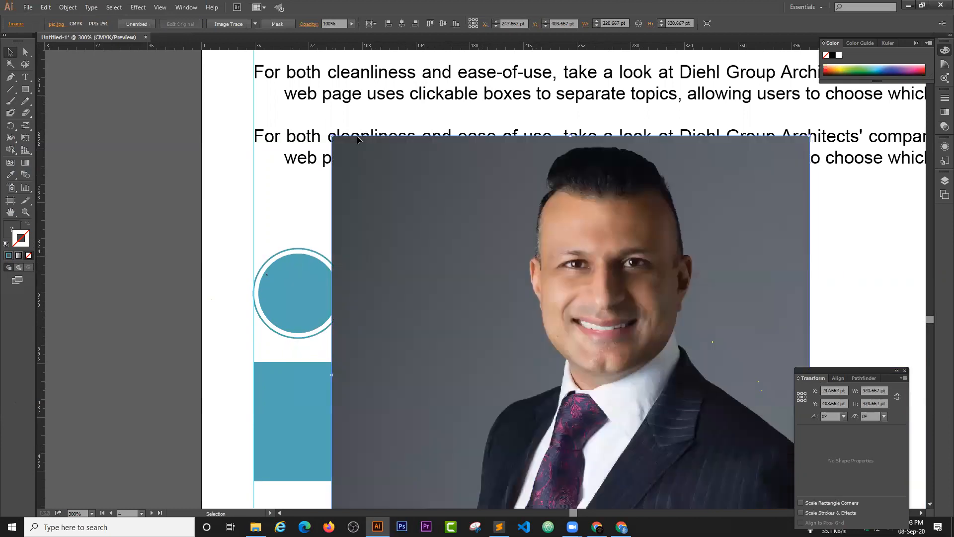
pyautogui.moveTo(330, 138); pyautogui.dragTo(464, 259)
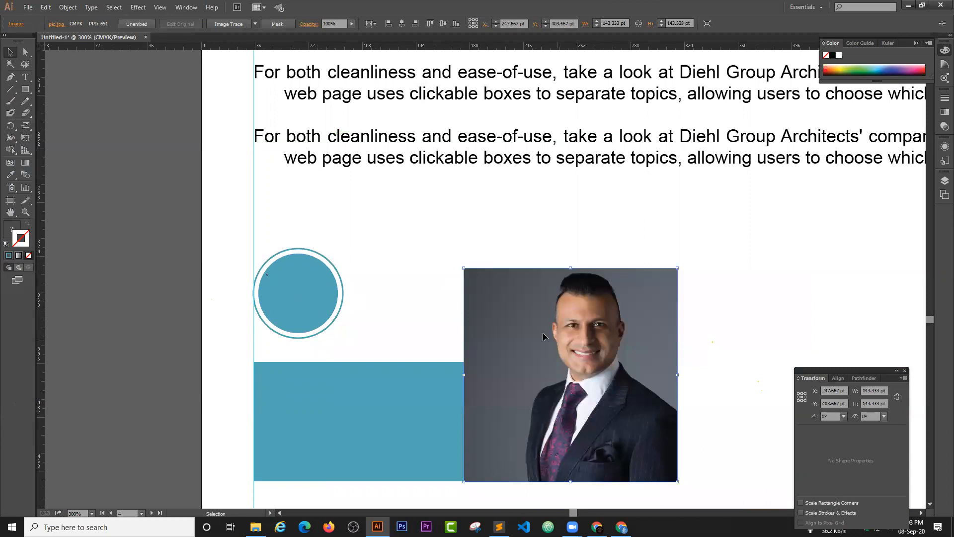
# Enlarge the ring and inner circle together to about 77 pt wide, keeping them at the margin guide
pyautogui.moveTo(368, 334); pyautogui.dragTo(288, 268)
pyautogui.moveTo(343, 249); pyautogui.dragTo(377, 228)
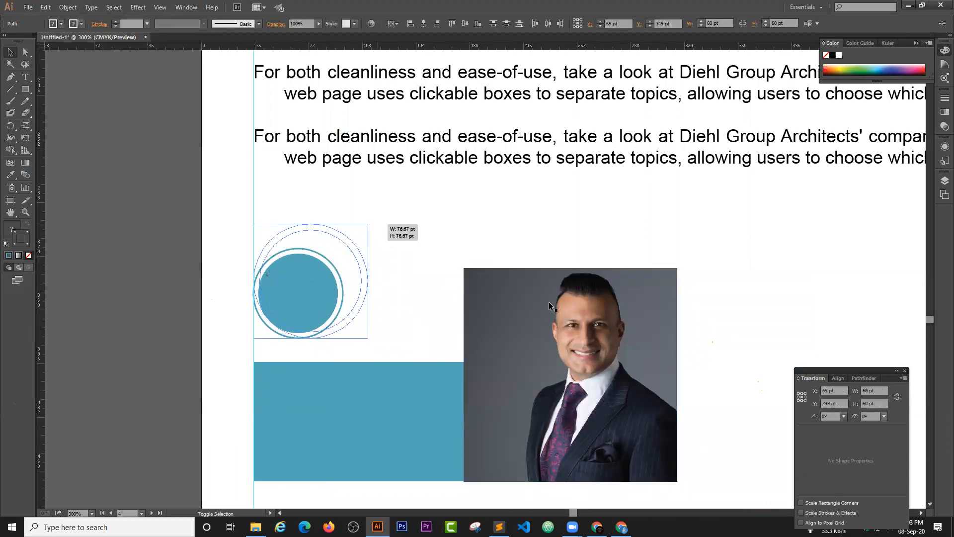
# Scale the portrait photo down to about 85 pt square and place it behind the two circles
pyautogui.moveTo(549, 305); pyautogui.dragTo(686, 244)
pyautogui.moveTo(741, 288); pyautogui.dragTo(748, 233)
pyautogui.moveTo(820, 365); pyautogui.dragTo(778, 323)
pyautogui.moveTo(735, 289); pyautogui.dragTo(324, 325)
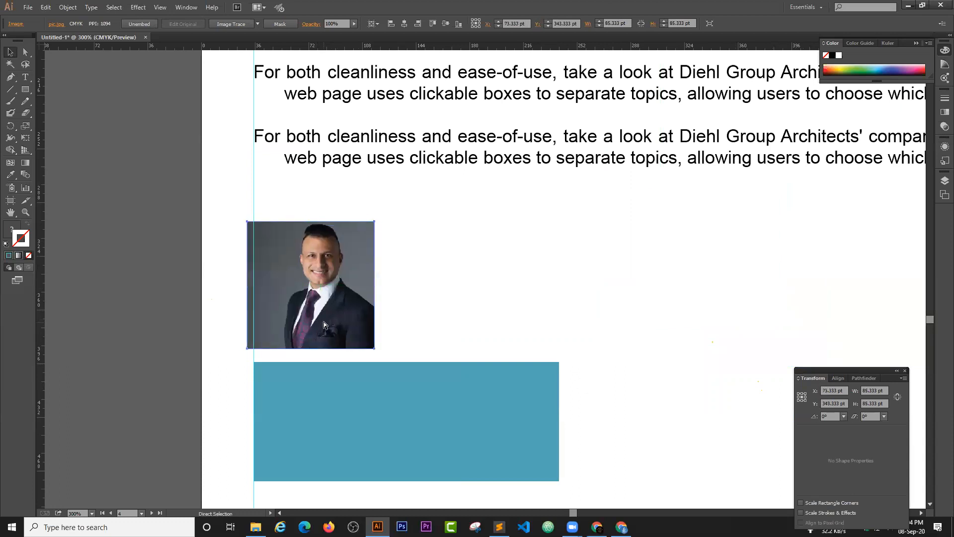
pyautogui.hotkey('ctrl', 'shift', '[')
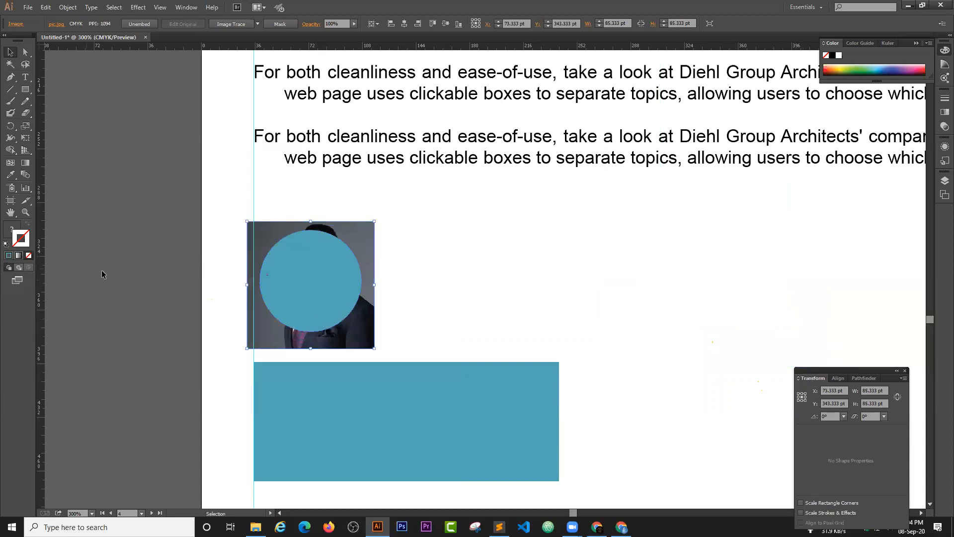
# Shift the photo slightly down and clip it to the inner circle with a clipping mask
pyautogui.click(102, 274)
pyautogui.moveTo(318, 346); pyautogui.dragTo(312, 355)
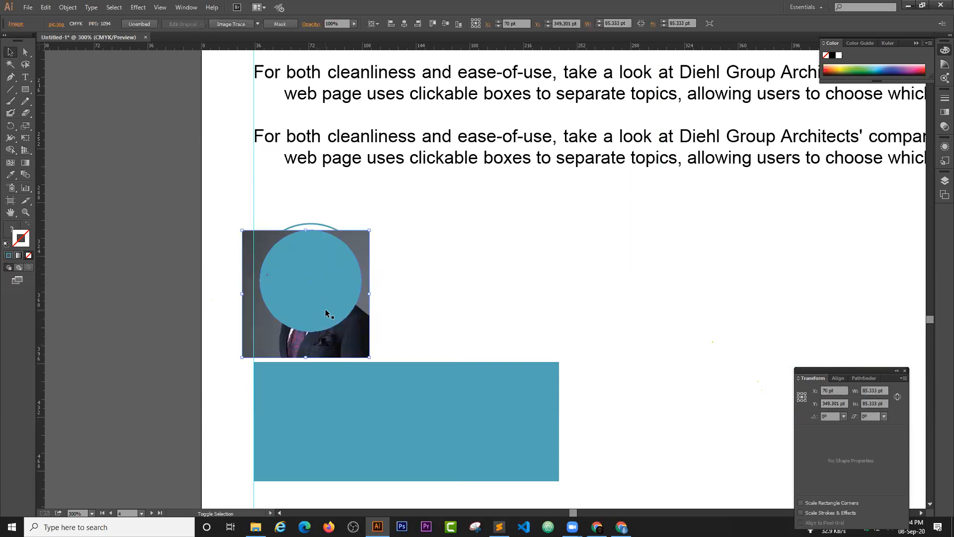
pyautogui.keyDown('shift'); pyautogui.click(314, 255); pyautogui.keyUp('shift')
pyautogui.rightClick(313, 255)
pyautogui.click(351, 312)
pyautogui.click(175, 297)
# Widen the teal rectangle below the portrait to 235 pt, keeping its edge on the margin guide
pyautogui.scroll(-5, 353, 345)
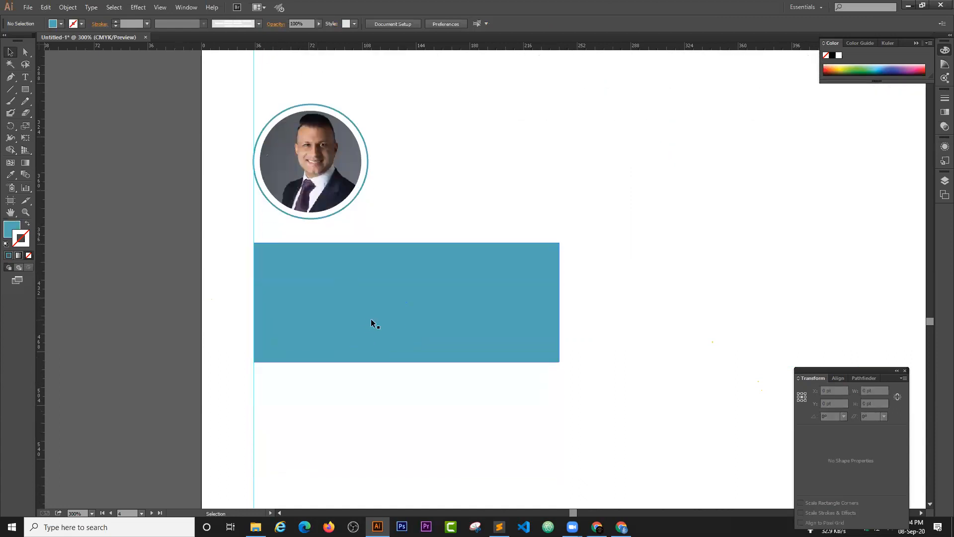
pyautogui.click(371, 322)
pyautogui.moveTo(561, 303); pyautogui.dragTo(604, 302)
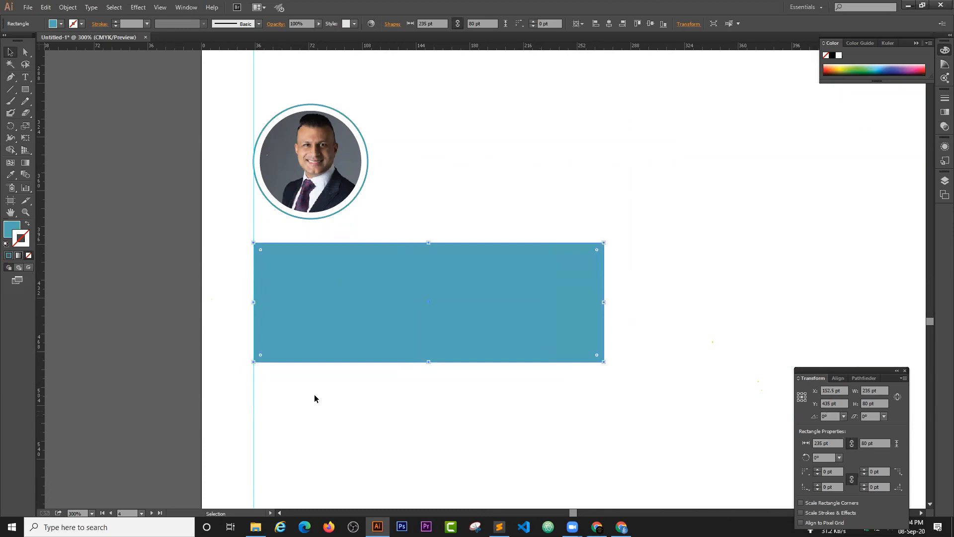
pyautogui.click(314, 394)
# Add two anchor points about 12 pt apart on the rectangle's top edge, below the portrait
pyautogui.moveTo(12, 80); pyautogui.dragTo(45, 88)
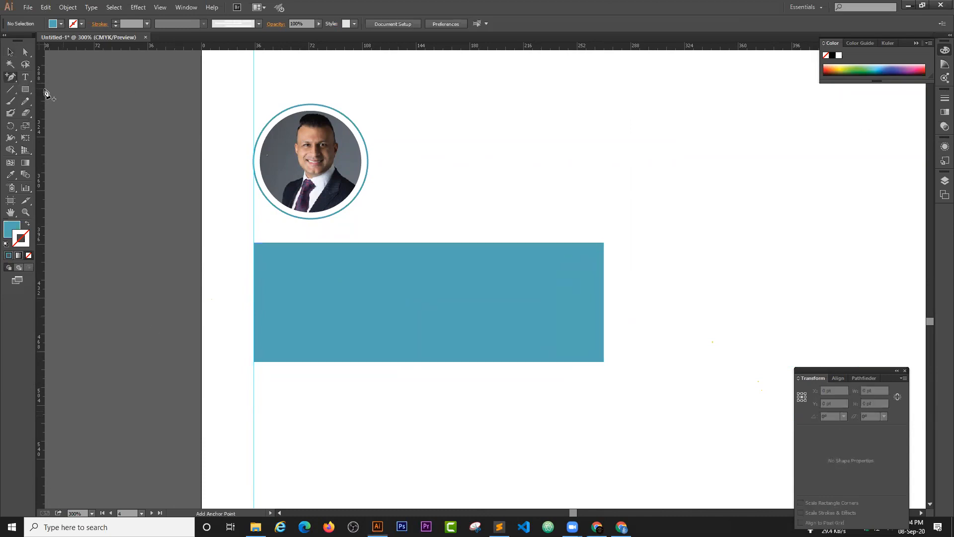
pyautogui.click(278, 242)
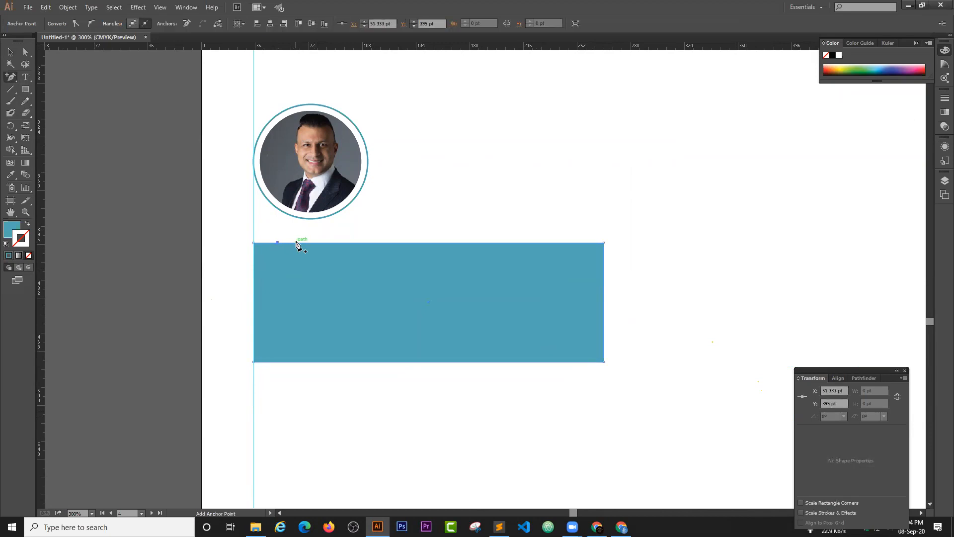
pyautogui.click(296, 243)
# Try pulling each new top-edge anchor point up into a speech-bubble tip, undoing both moves
pyautogui.click(25, 52)
pyautogui.moveTo(278, 242)
pyautogui.mouseDown()
pyautogui.moveTo(287, 231)
pyautogui.moveTo(281, 239)
pyautogui.mouseUp()
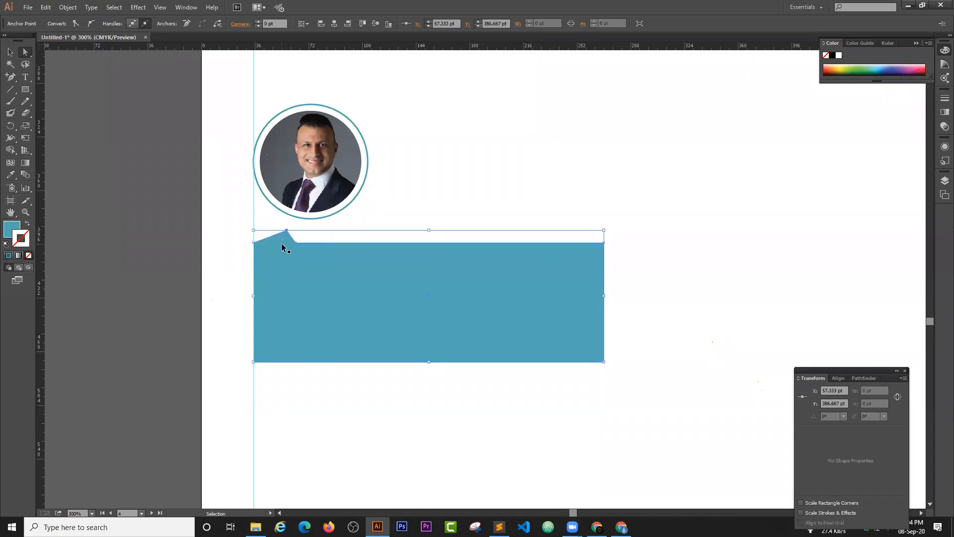
pyautogui.hotkey('ctrl', 'z')
pyautogui.moveTo(296, 242); pyautogui.dragTo(295, 231)
pyautogui.hotkey('ctrl', 'z')
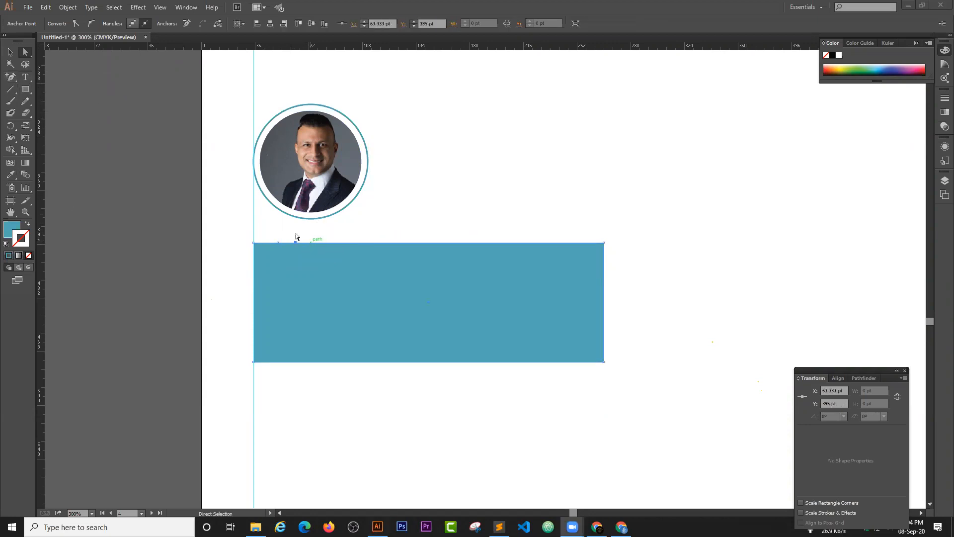
# Add a third anchor point on the teal rectangle's top edge and pull the middle one up into a speech-bubble tip below the portrait
pyautogui.click(10, 77)
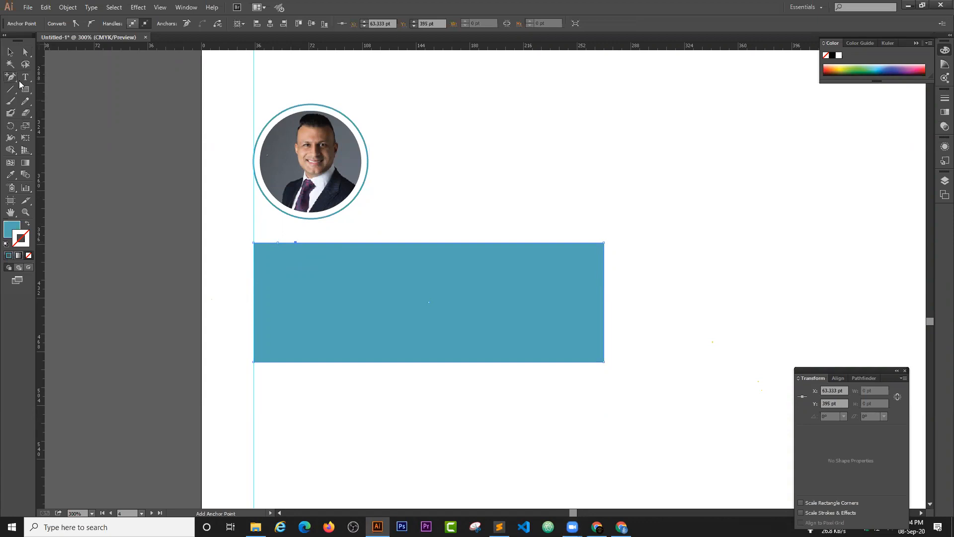
pyautogui.click(310, 241)
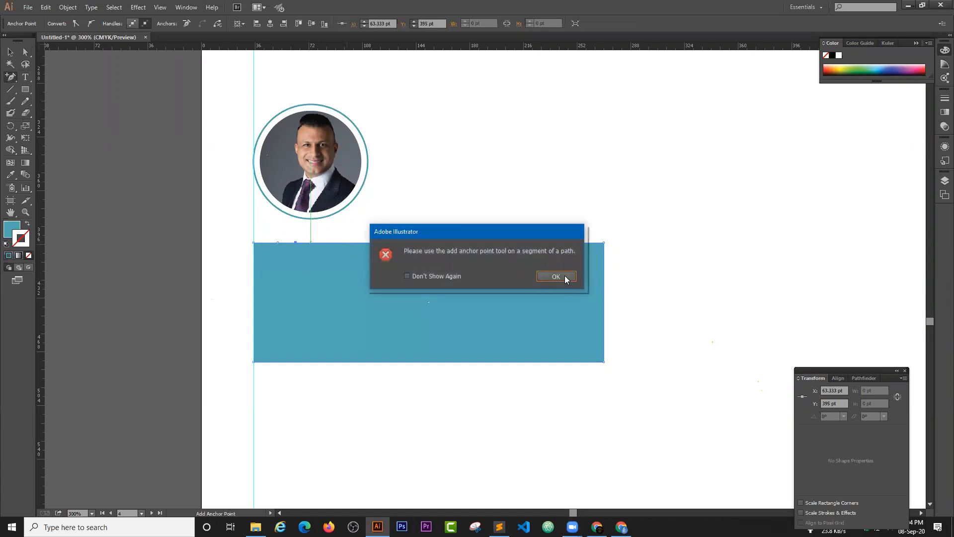
pyautogui.click(565, 277)
pyautogui.click(310, 242)
pyautogui.click(30, 52)
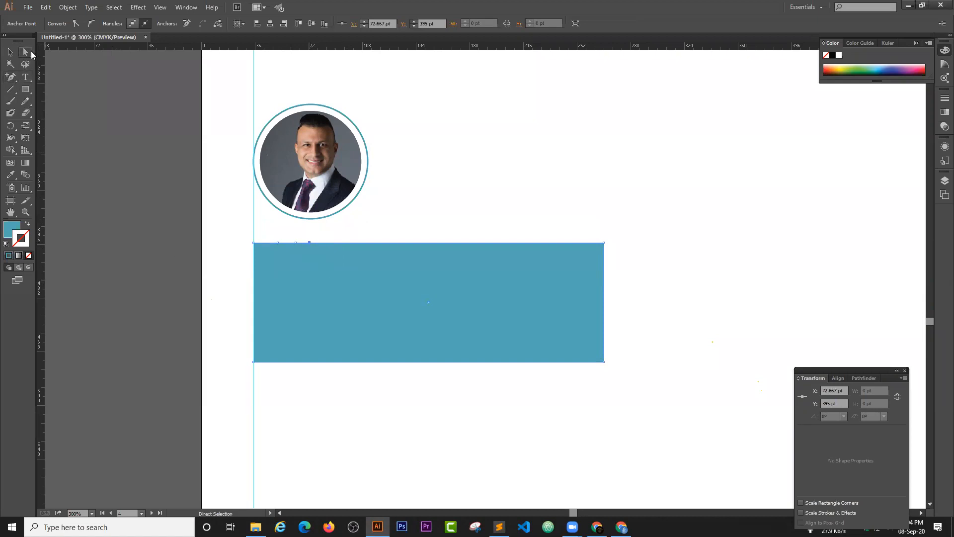
pyautogui.moveTo(296, 242); pyautogui.dragTo(310, 225)
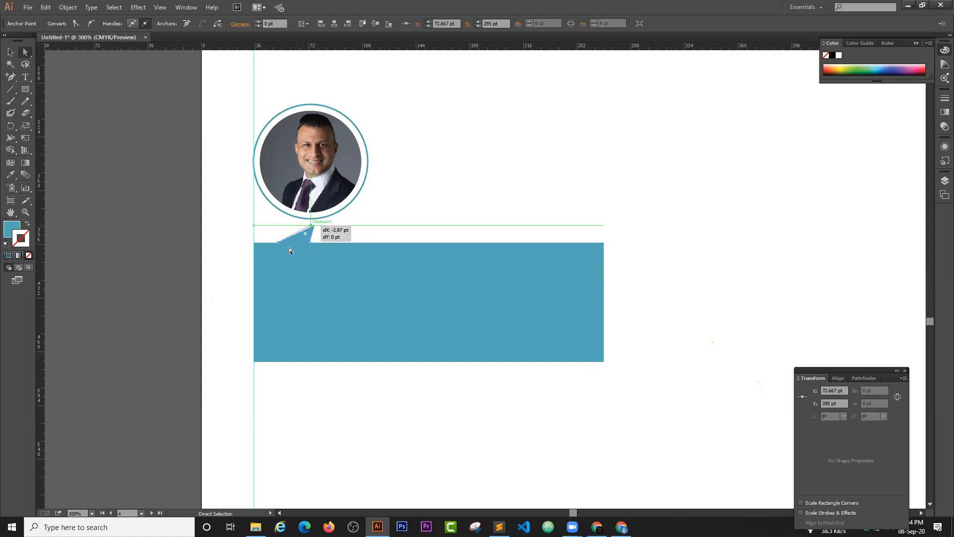
pyautogui.click(12, 53)
pyautogui.click(105, 226)
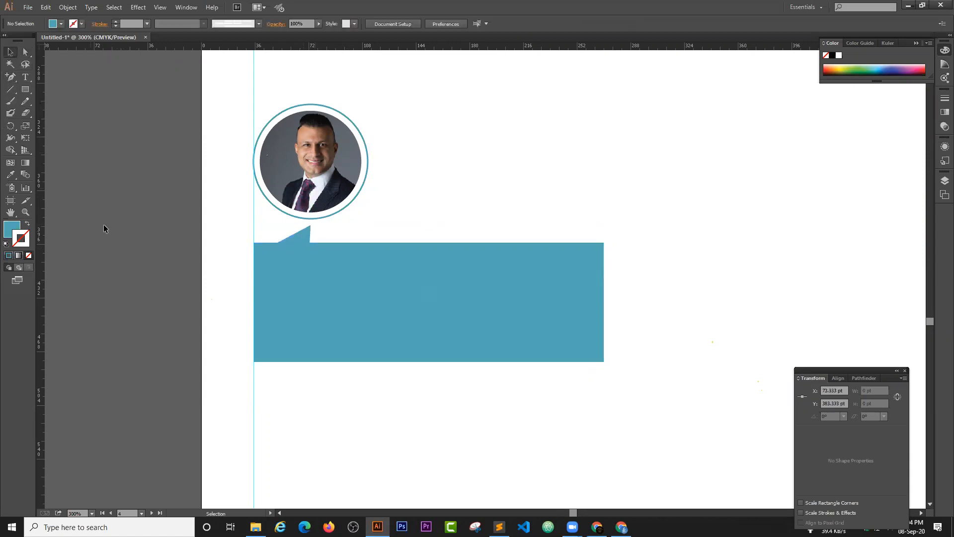
# Create an area-text frame about 201 by 47 pt inside the speech bubble with a 10 pt font size
pyautogui.press('t')
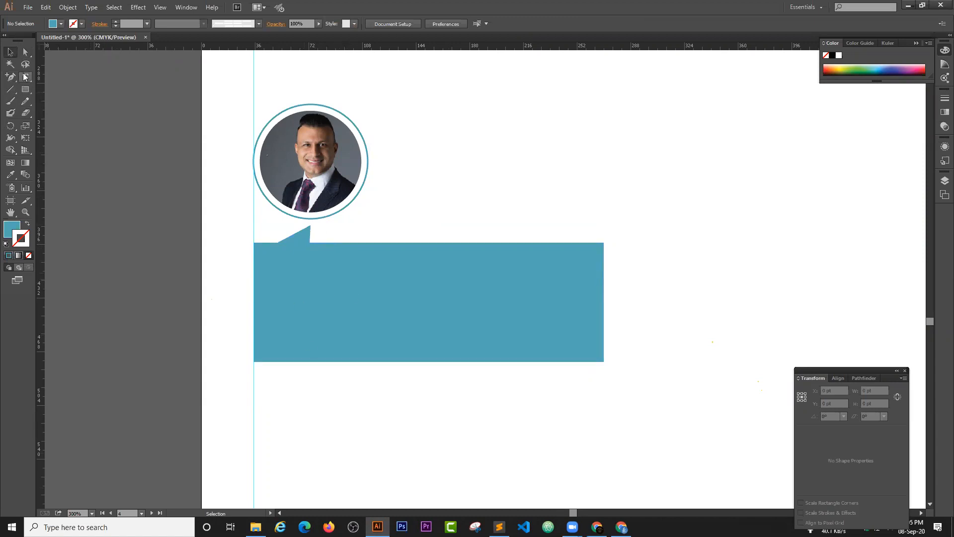
pyautogui.moveTo(281, 270); pyautogui.dragTo(580, 338)
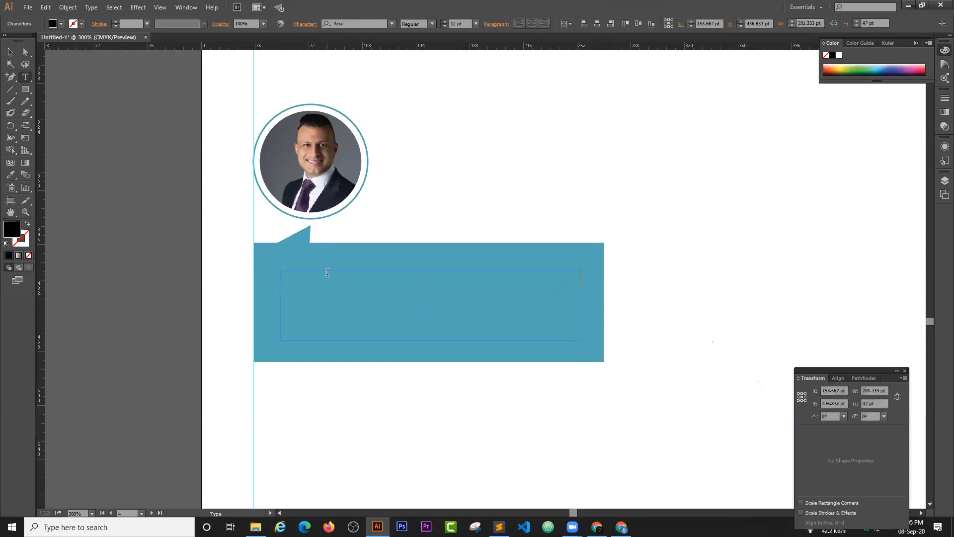
pyautogui.click(474, 24)
pyautogui.click(486, 91)
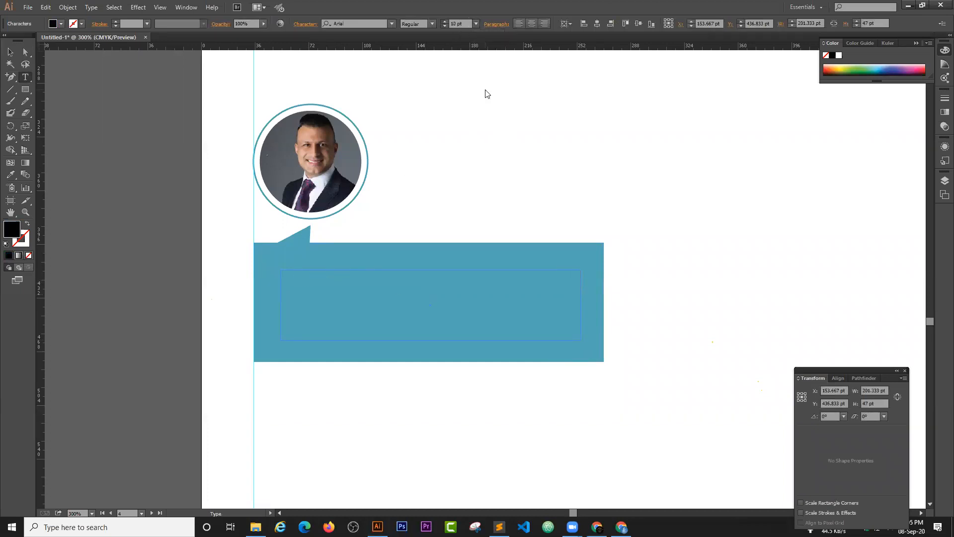
# Fill the text frame with about three lines of the repeated placeholder text "52A6B5"
pyautogui.write('52A6B5')
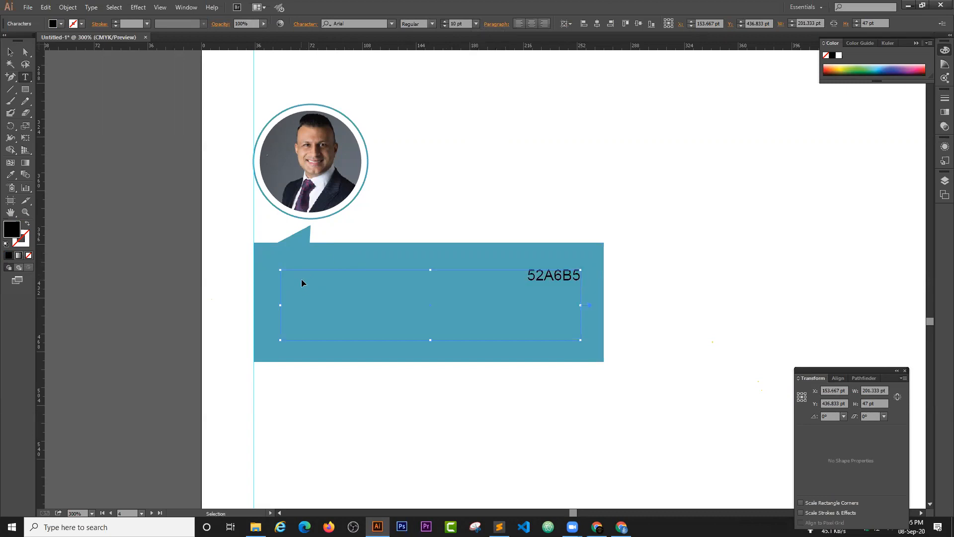
pyautogui.hotkey('ctrl', 'v')
pyautogui.hotkey('ctrl', 'v')
pyautogui.hotkey('ctrl', 'v')
pyautogui.hotkey('ctrl', 'v')
pyautogui.hotkey('ctrl', 'v')
pyautogui.hotkey('ctrl', 'v')
pyautogui.hotkey('ctrl', 'v')
pyautogui.hotkey('ctrl', 'v')
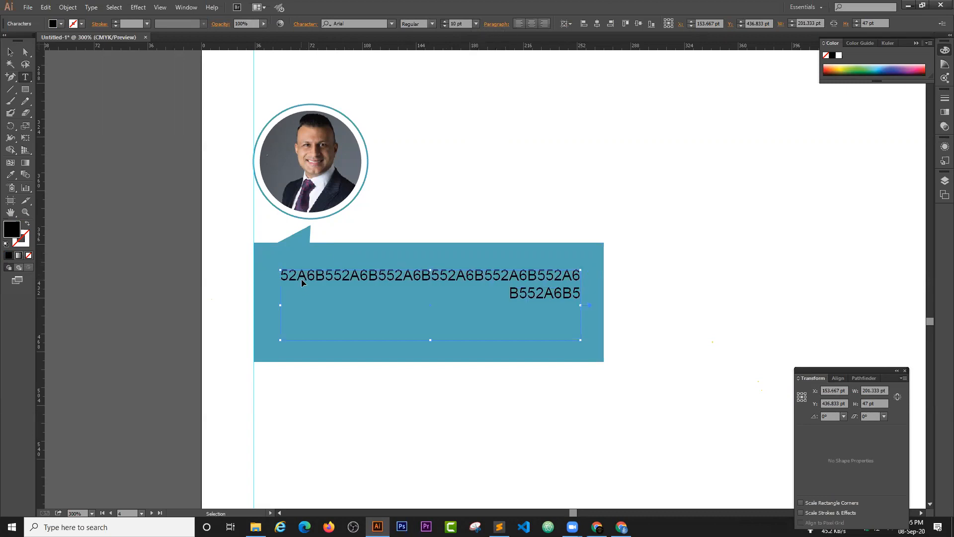
pyautogui.hotkey('ctrl', 'v')
pyautogui.hotkey('ctrl', 'v')
pyautogui.hotkey('ctrl', 'v')
pyautogui.hotkey('ctrl', 'v')
pyautogui.hotkey('ctrl', 'v')
pyautogui.hotkey('ctrl', 'v')
pyautogui.hotkey('ctrl', 'v')
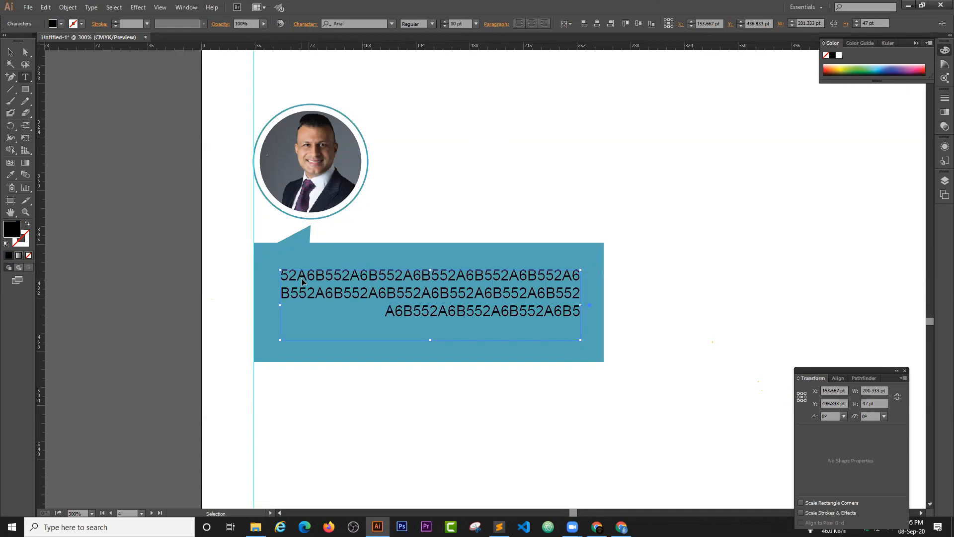
pyautogui.click(10, 52)
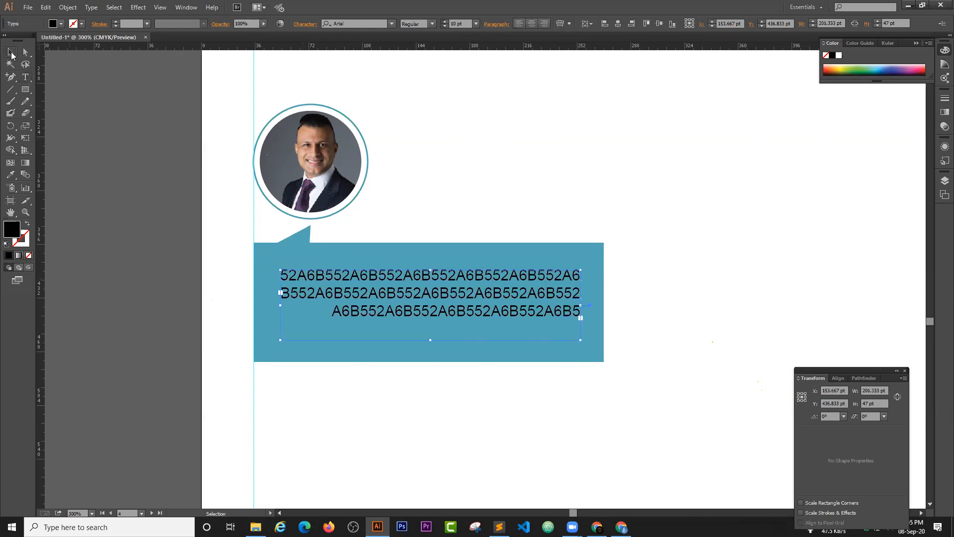
# Recolor the placeholder text white by sampling the blank page with the Eyedropper
pyautogui.press('i')
pyautogui.click(575, 207)
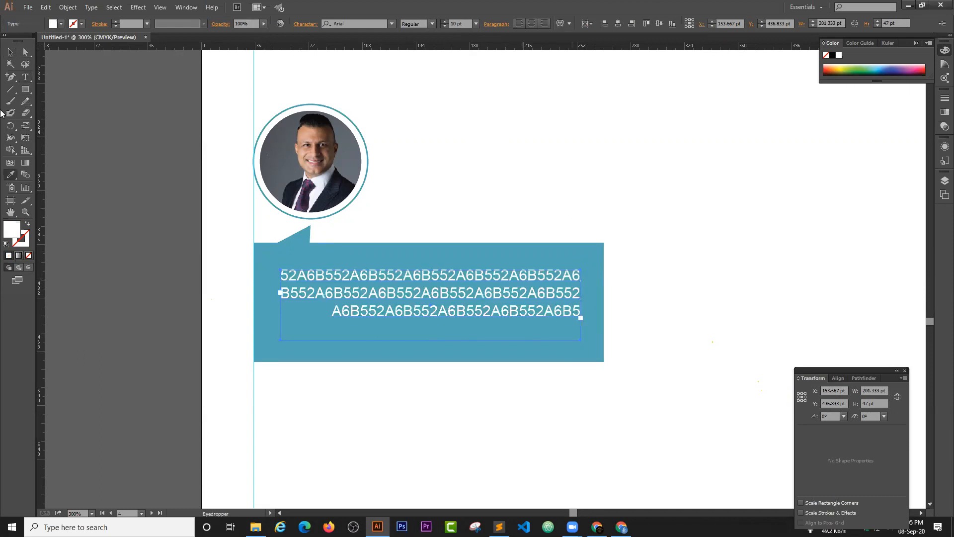
pyautogui.click(12, 54)
# Nudge the white placeholder text slightly down inside the speech bubble
pyautogui.hotkey('ctrl', '-')
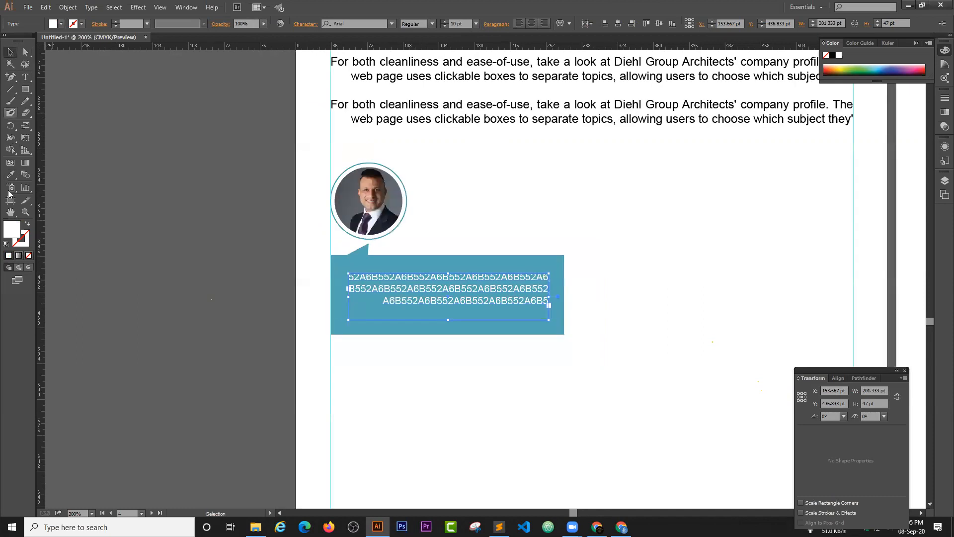
pyautogui.hotkey('ctrl', '-')
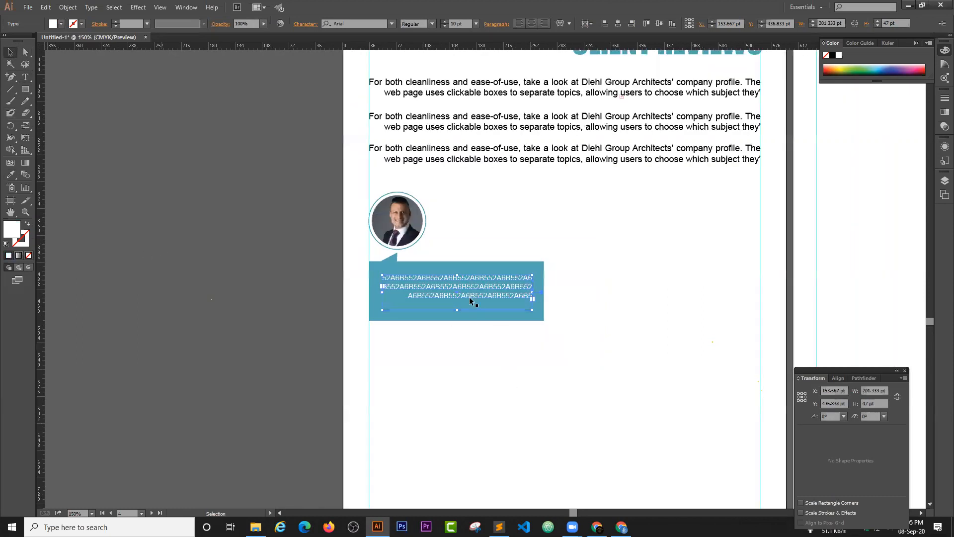
pyautogui.press('Down')
pyautogui.press('Down')
pyautogui.press('Down')
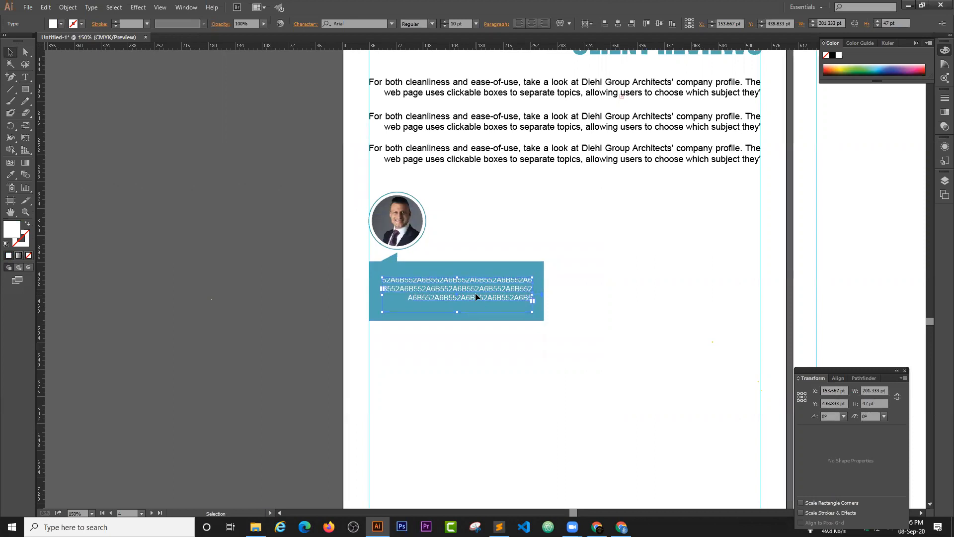
pyautogui.click(323, 302)
# Duplicate the ringed portrait and its bubble with text to the page's right margin guide, placed lower than the originals
pyautogui.press('space')
pyautogui.moveTo(548, 320); pyautogui.dragTo(508, 315)
pyautogui.hotkey('ctrl', '-')
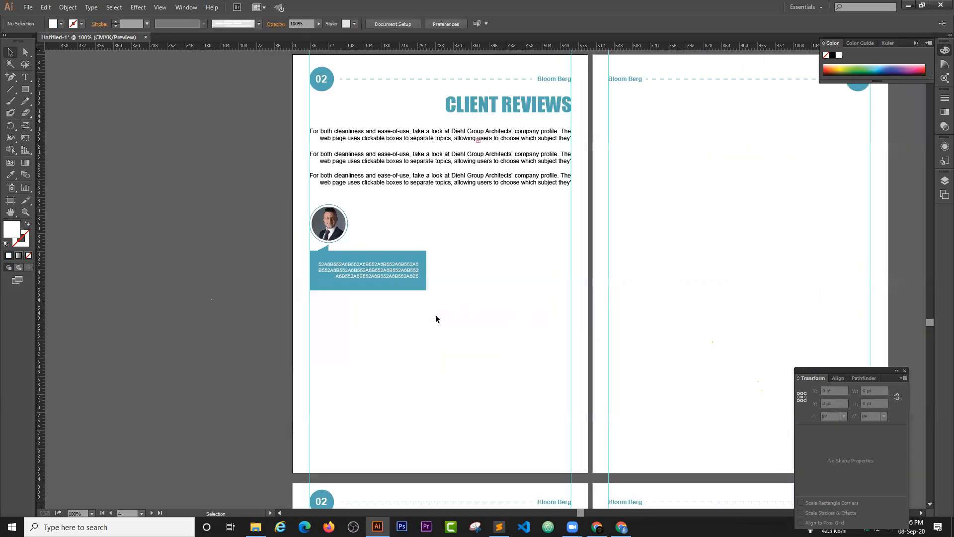
pyautogui.click(334, 213)
pyautogui.click(413, 361)
pyautogui.hotkey('ctrl', '+')
pyautogui.hotkey('ctrl', '+')
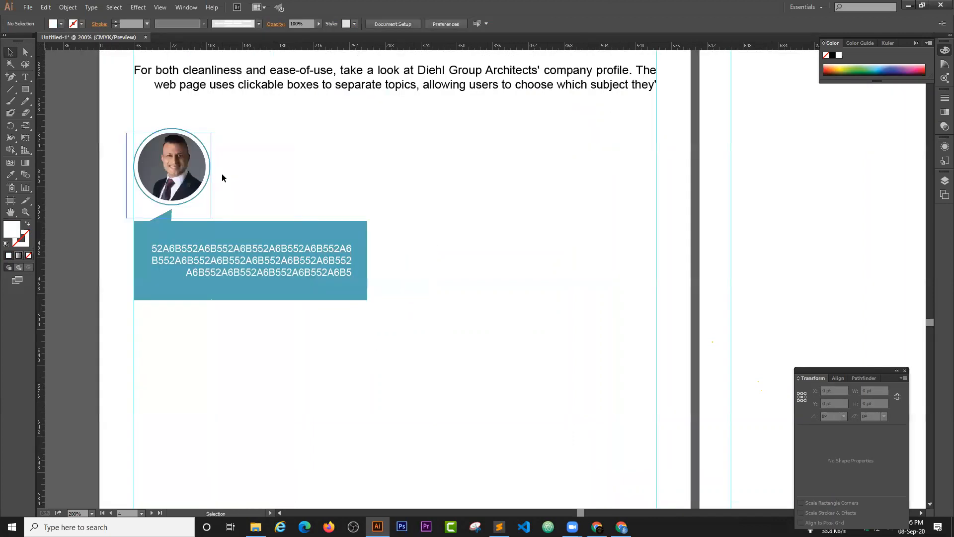
pyautogui.moveTo(185, 158); pyautogui.dragTo(643, 186)
pyautogui.moveTo(350, 333); pyautogui.dragTo(244, 220)
pyautogui.moveTo(274, 261); pyautogui.dragTo(563, 347)
# Reflect the copied speech-bubble shape across the vertical axis so its tip sits beneath the second portrait
pyautogui.rightClick(564, 346)
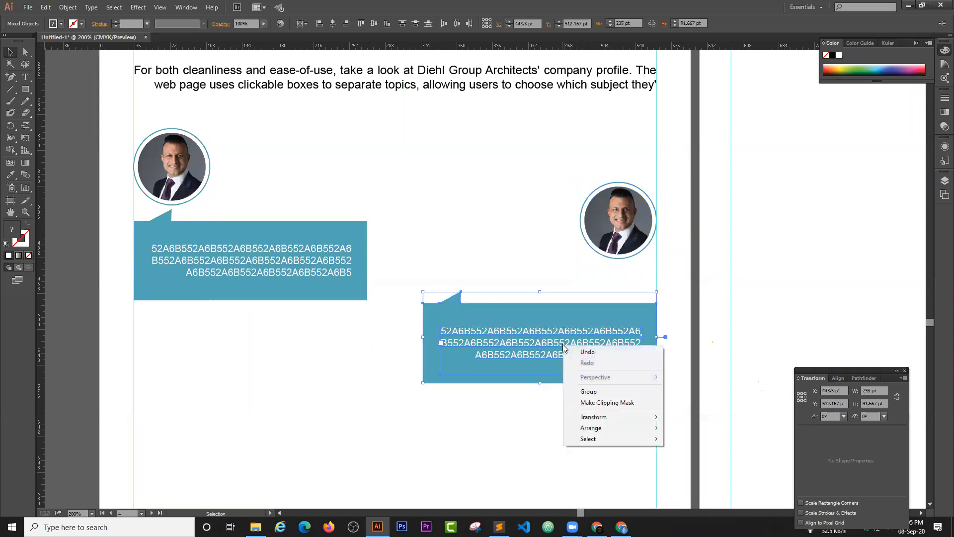
pyautogui.click(514, 307)
pyautogui.rightClick(514, 307)
pyautogui.moveTo(555, 440)
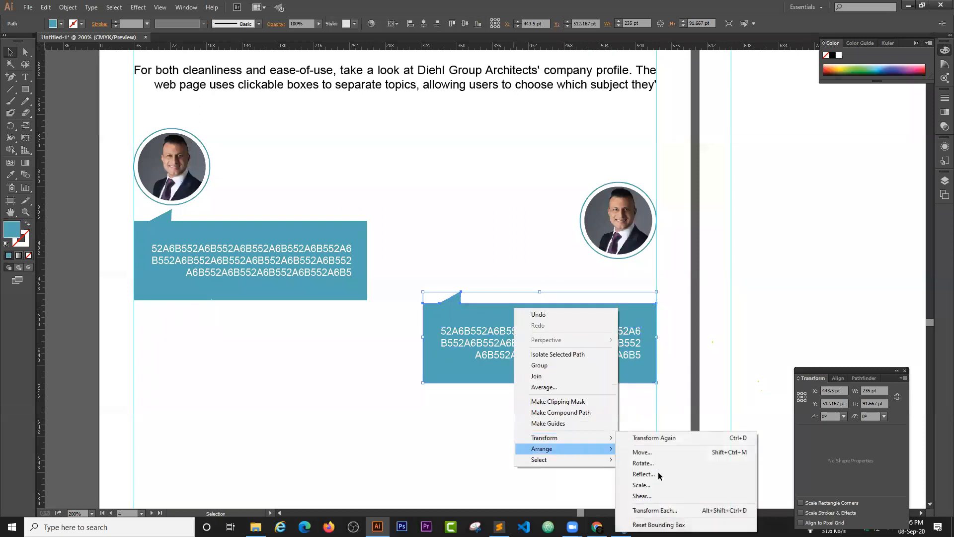
pyautogui.click(645, 474)
pyautogui.click(408, 304)
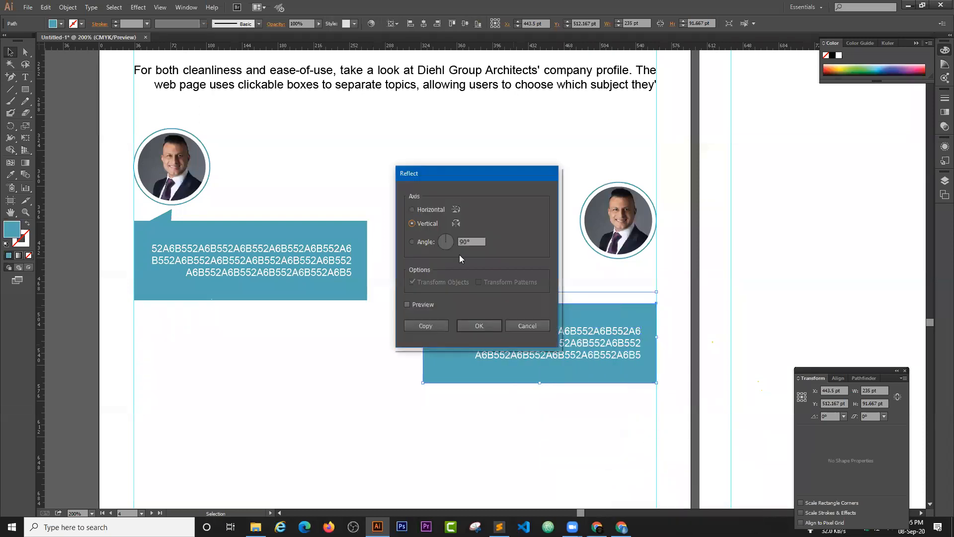
pyautogui.click(477, 324)
pyautogui.click(464, 420)
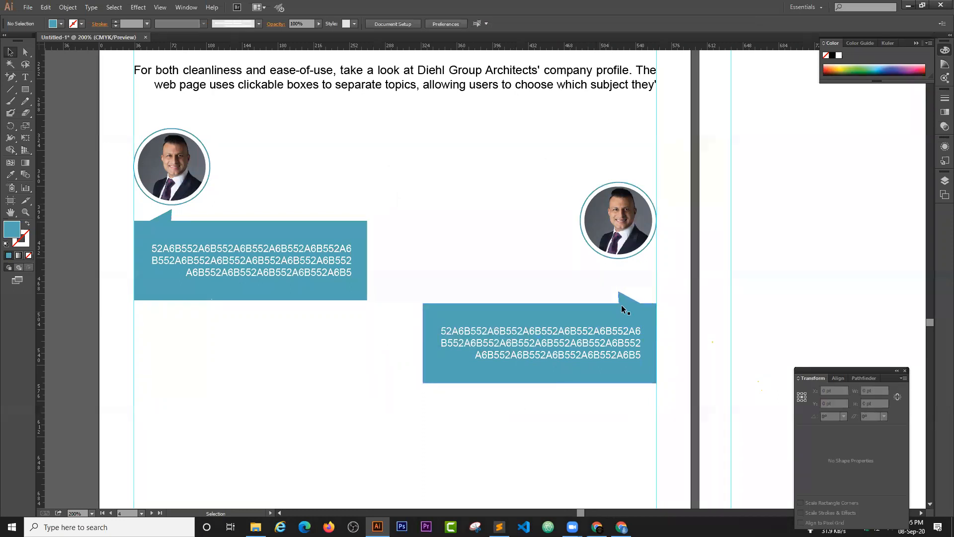
# Move the mirrored bubble and its text straight up until the tip sits just below the second portrait
pyautogui.moveTo(631, 311); pyautogui.dragTo(627, 299)
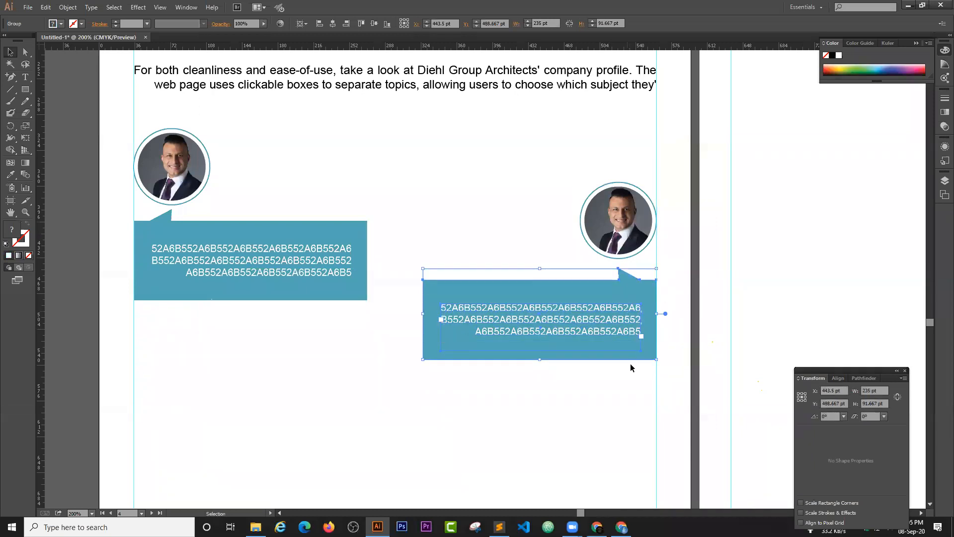
pyautogui.hotkey('shift', 'Up')
pyautogui.press('Up')
pyautogui.press('Up')
pyautogui.press('Up')
pyautogui.press('Up')
pyautogui.press('Up')
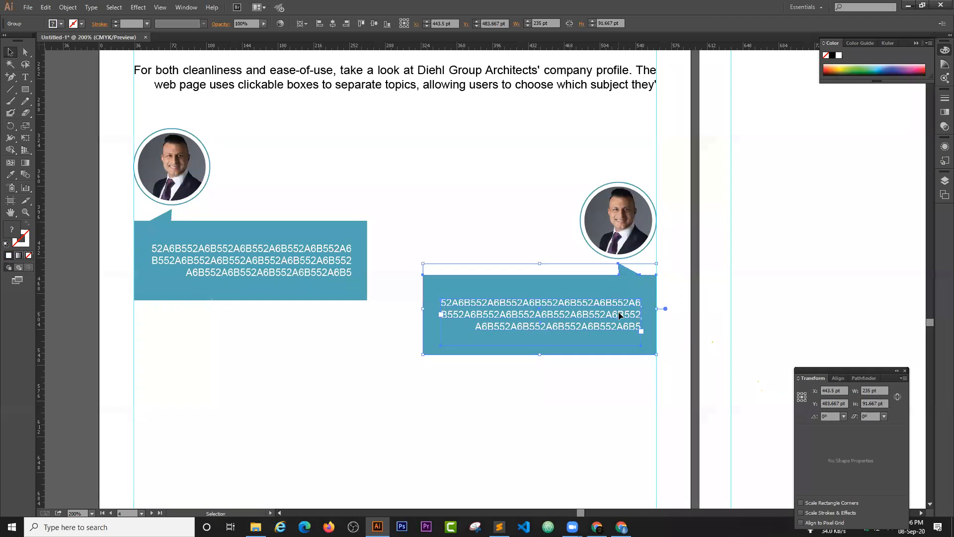
pyautogui.click(336, 337)
# Duplicate both portrait-and-bubble reviews straight down to form a second row on the Client Reviews page
pyautogui.hotkey('ctrl', '-')
pyautogui.hotkey('ctrl', '-')
pyautogui.moveTo(560, 331); pyautogui.dragTo(335, 347)
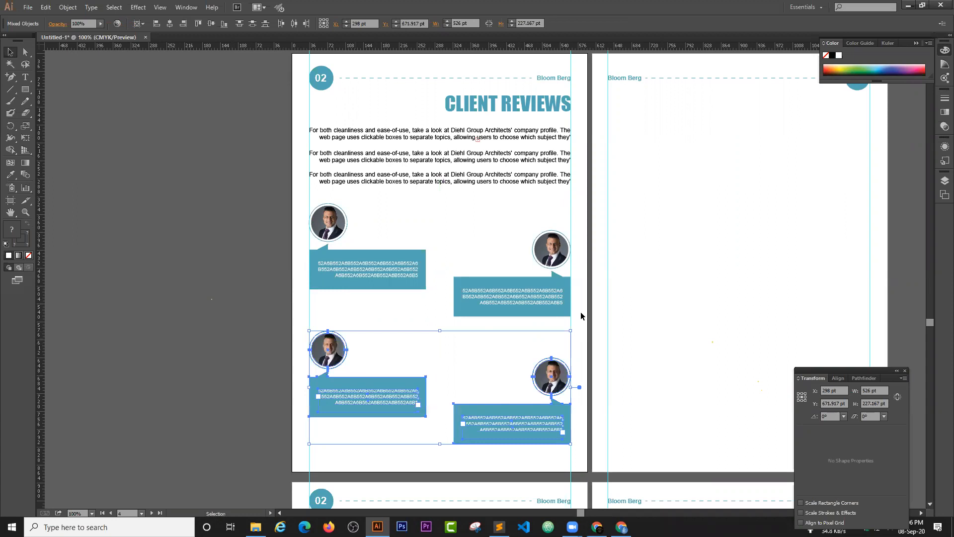
pyautogui.scroll(-3, 415, 353)
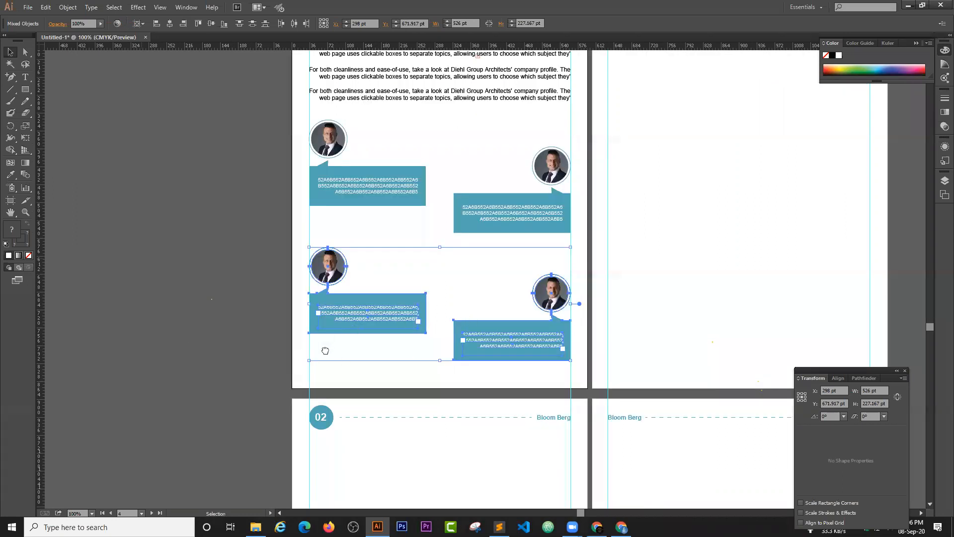
pyautogui.moveTo(323, 397); pyautogui.dragTo(172, 479)
pyautogui.click(304, 371)
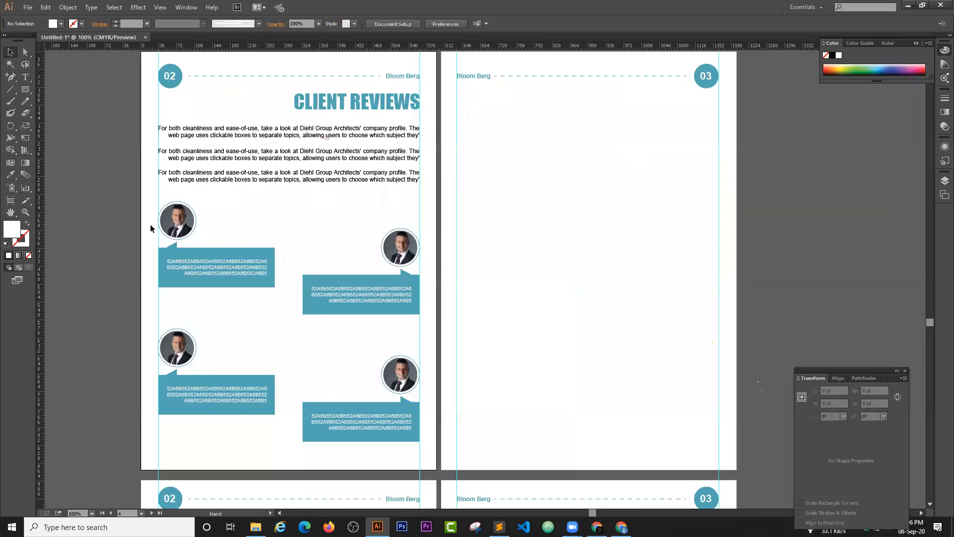
# Copy all four client reviews onto the facing page 03, starting just below its header and aligned with the margin guides
pyautogui.moveTo(272, 298); pyautogui.dragTo(401, 428)
pyautogui.moveTo(340, 300); pyautogui.dragTo(638, 191)
pyautogui.click(798, 203)
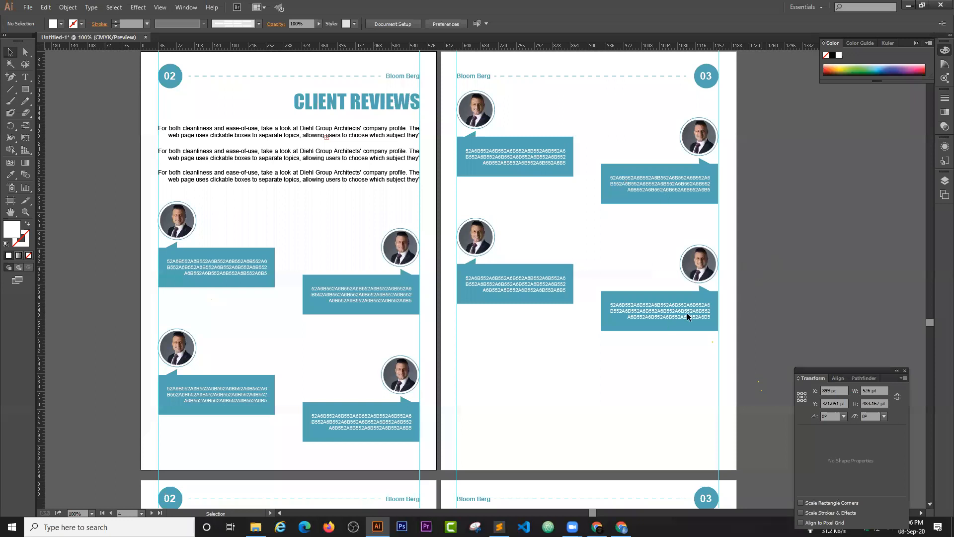
# Duplicate the lower pair of reviews on page 03 straight down as a third row
pyautogui.scroll(-1, 688, 314)
pyautogui.moveTo(688, 314); pyautogui.dragTo(508, 202)
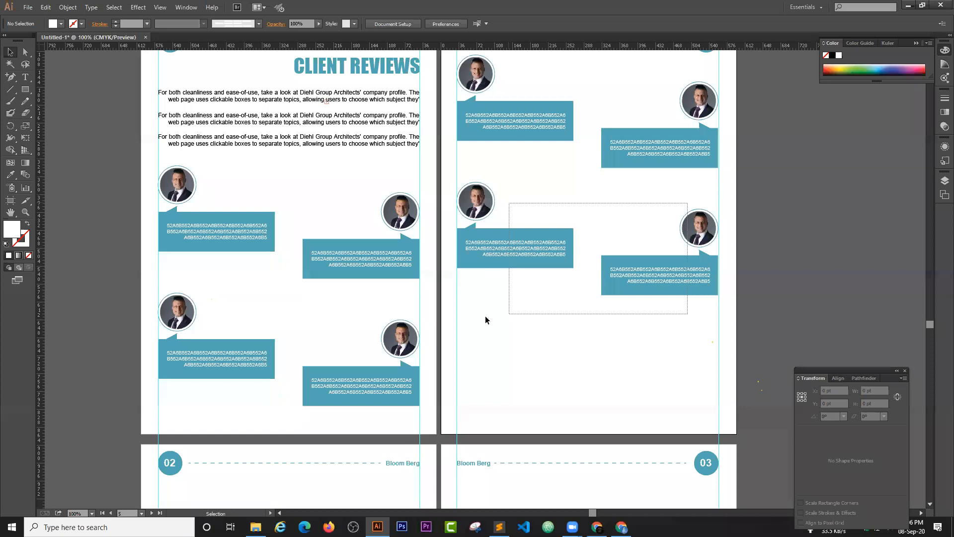
pyautogui.moveTo(486, 197); pyautogui.dragTo(486, 317)
pyautogui.click(760, 297)
# Look over the finished Client Reviews spread and the pages above and below it
pyautogui.press('space')
pyautogui.moveTo(511, 234); pyautogui.dragTo(509, 247)
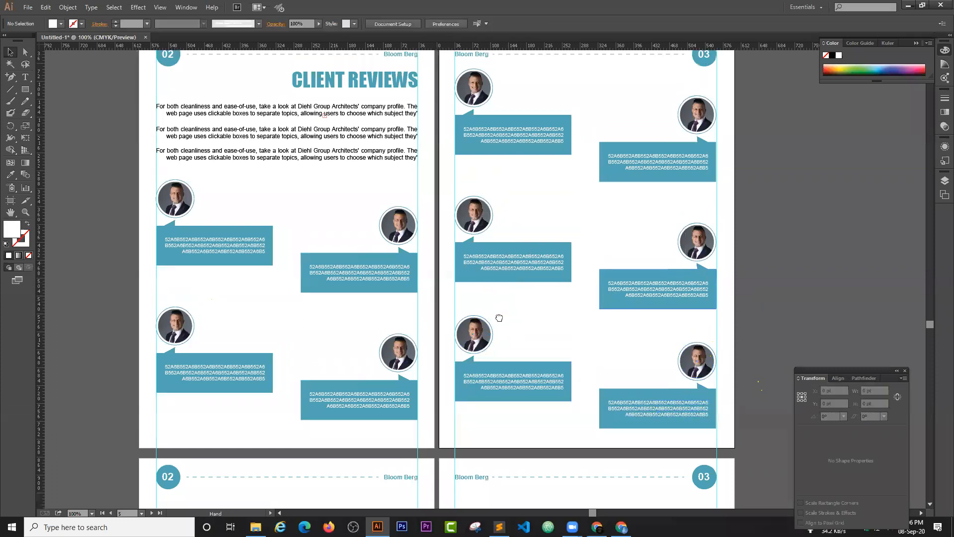
pyautogui.moveTo(540, 188); pyautogui.dragTo(499, 120)
pyautogui.moveTo(538, 362); pyautogui.dragTo(545, 221)
pyautogui.moveTo(527, 283)
pyautogui.mouseDown()
pyautogui.moveTo(528, 275)
pyautogui.moveTo(530, 284)
pyautogui.mouseUp()
pyautogui.moveTo(452, 193); pyautogui.dragTo(438, 370)
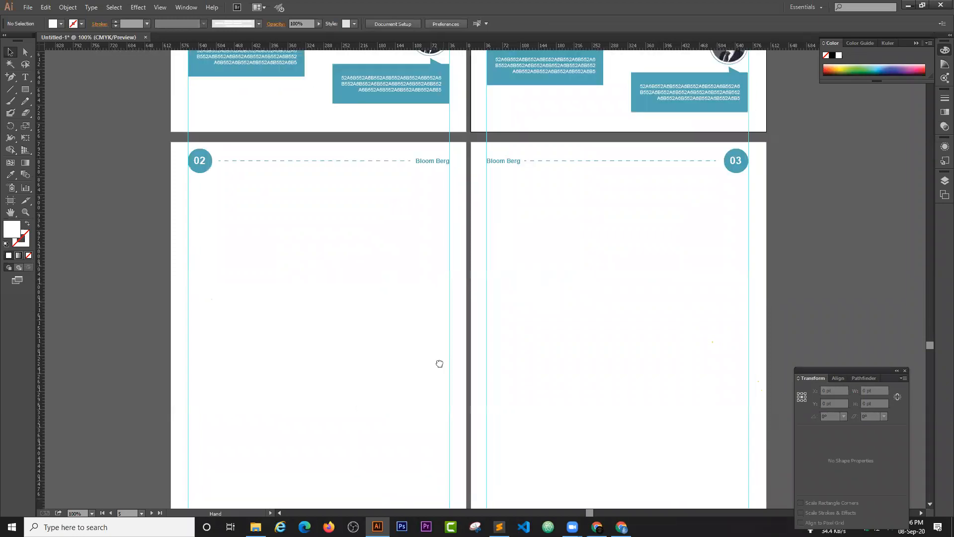
pyautogui.moveTo(456, 121); pyautogui.dragTo(419, 323)
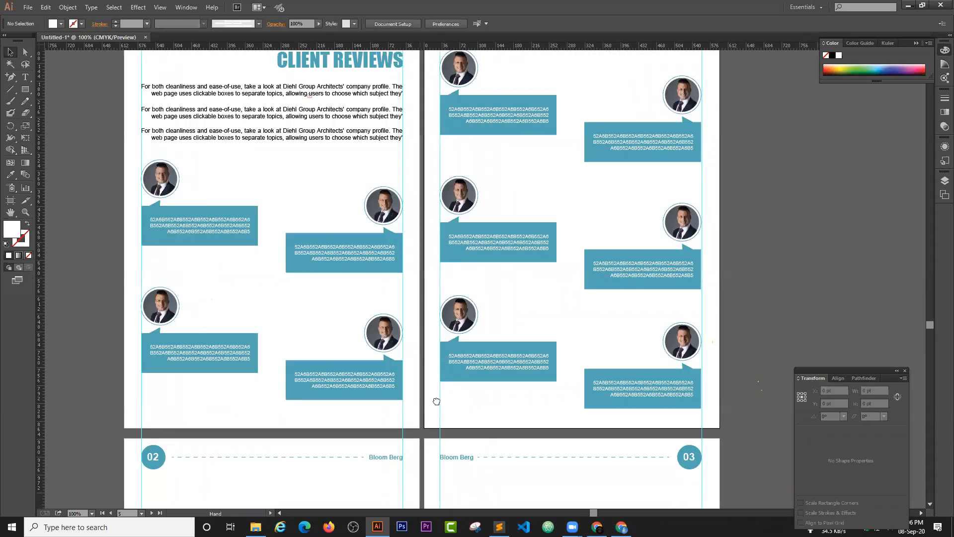
pyautogui.moveTo(416, 216); pyautogui.dragTo(441, 402)
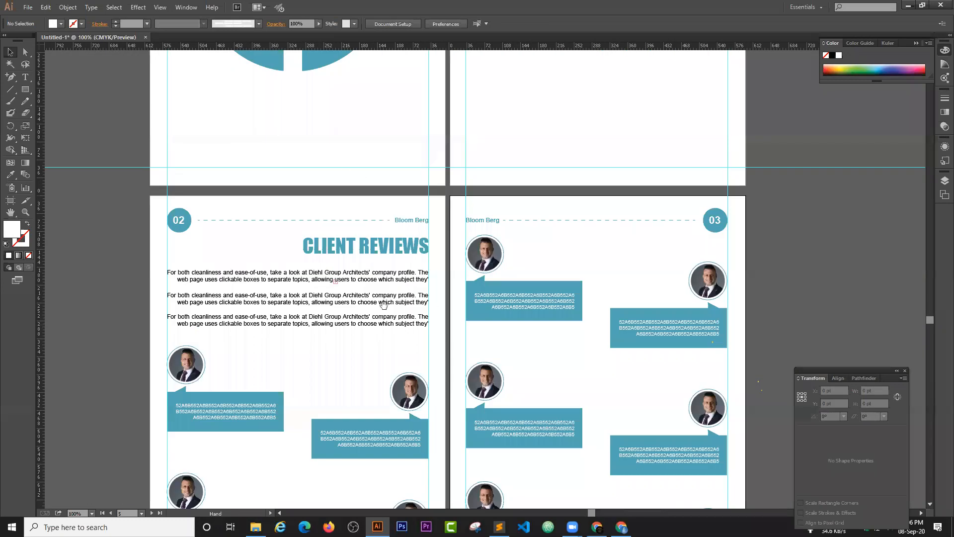
pyautogui.scroll(5, 386, 305)
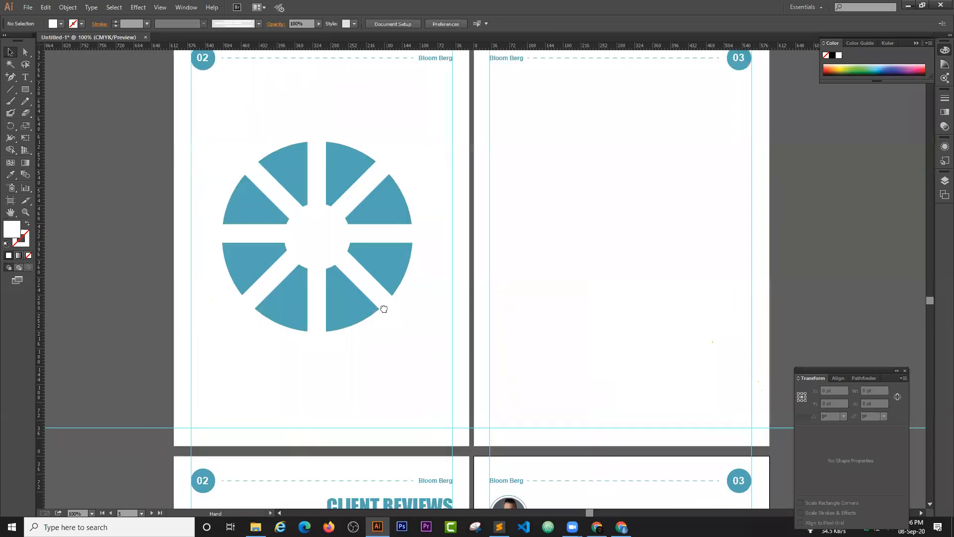
pyautogui.moveTo(394, 455); pyautogui.dragTo(368, 326)
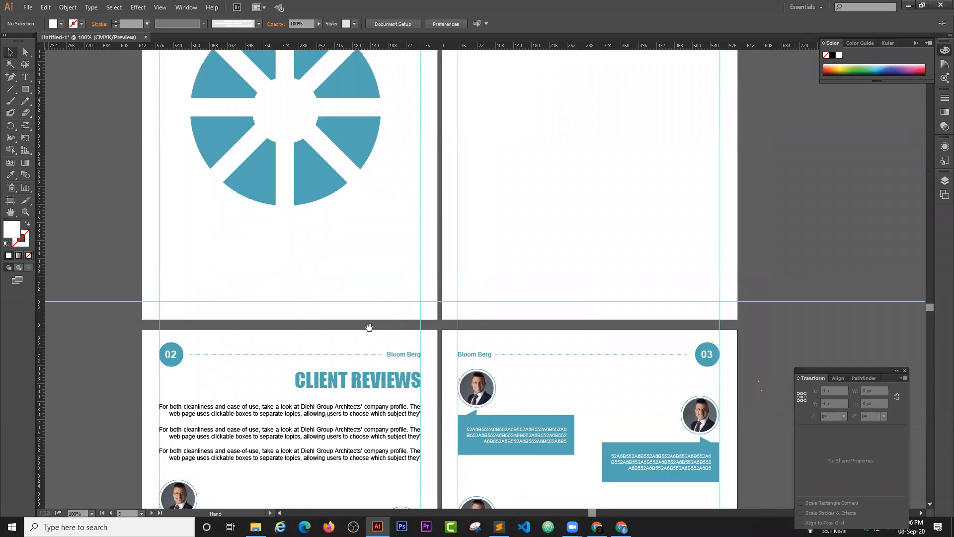
# Move the CLIENT REVIEWS heading and first two paragraphs under the wheel page's header at its right margin, and shift the wheel down below them
pyautogui.click(367, 385)
pyautogui.keyDown('shift'); pyautogui.click(371, 406); pyautogui.keyUp('shift')
pyautogui.keyDown('shift'); pyautogui.click(372, 434); pyautogui.keyUp('shift')
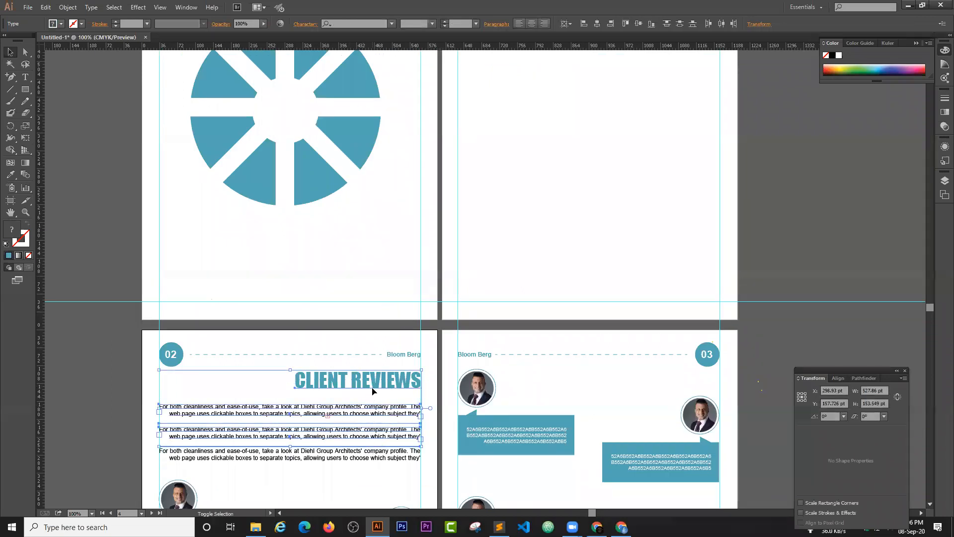
pyautogui.moveTo(188, 404); pyautogui.dragTo(470, 136)
pyautogui.moveTo(465, 122); pyautogui.dragTo(486, 319)
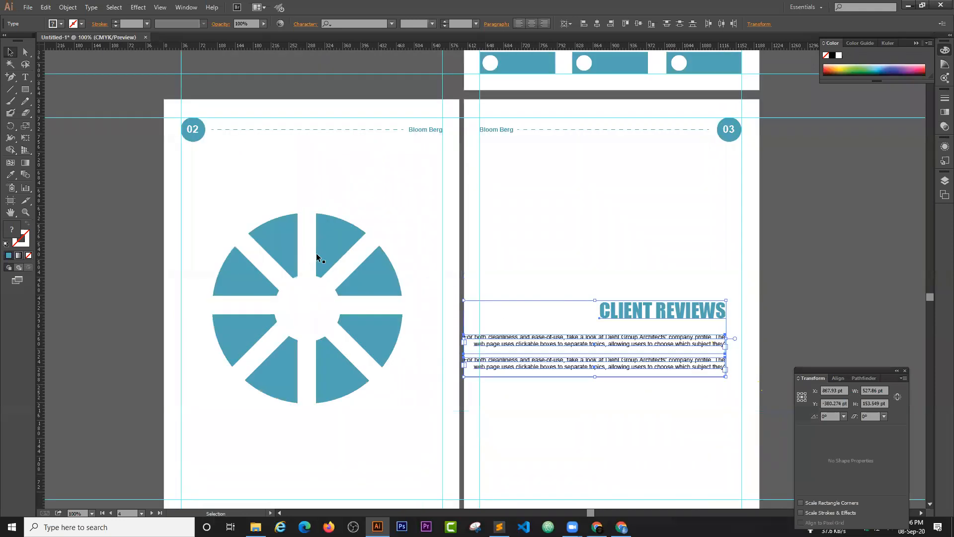
pyautogui.moveTo(606, 309); pyautogui.dragTo(329, 163)
pyautogui.moveTo(328, 246); pyautogui.dragTo(332, 291)
# Change the heading above the segmented wheel to OUR SERVICES and align its right end with the page's right margin guide
pyautogui.press('z')
pyautogui.click(380, 160)
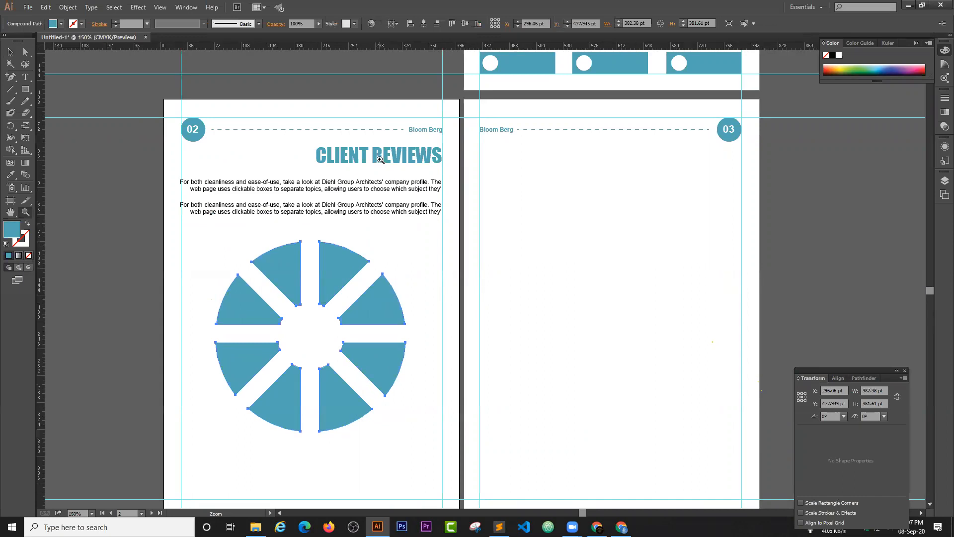
pyautogui.click(192, 181)
pyautogui.click(10, 52)
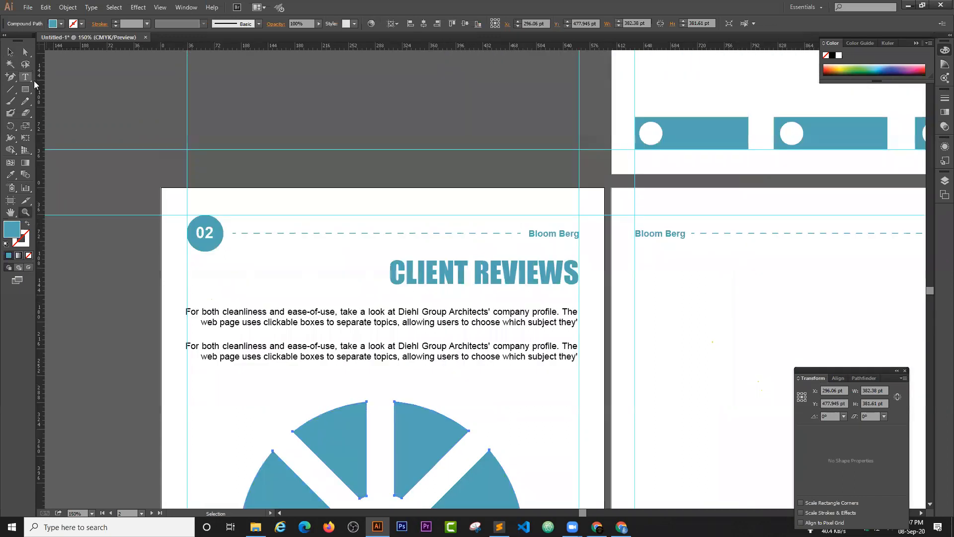
pyautogui.doubleClick(494, 272)
pyautogui.hotkey('ctrl', 'a')
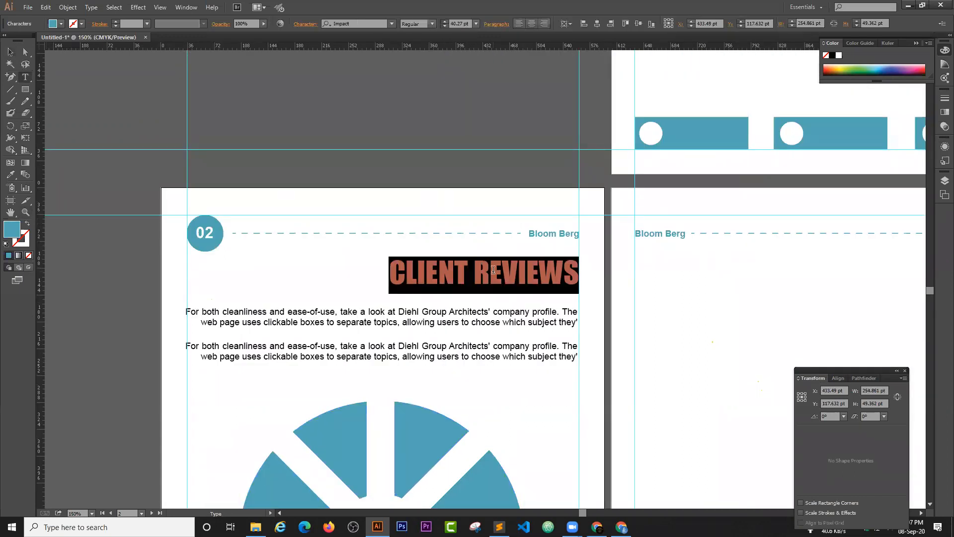
pyautogui.write('OUR SERV')
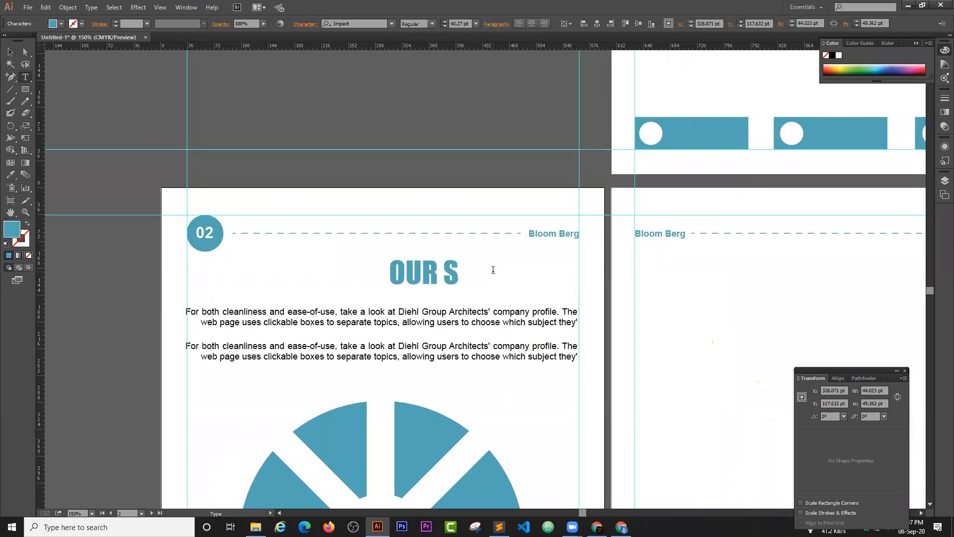
pyautogui.write('ICES')
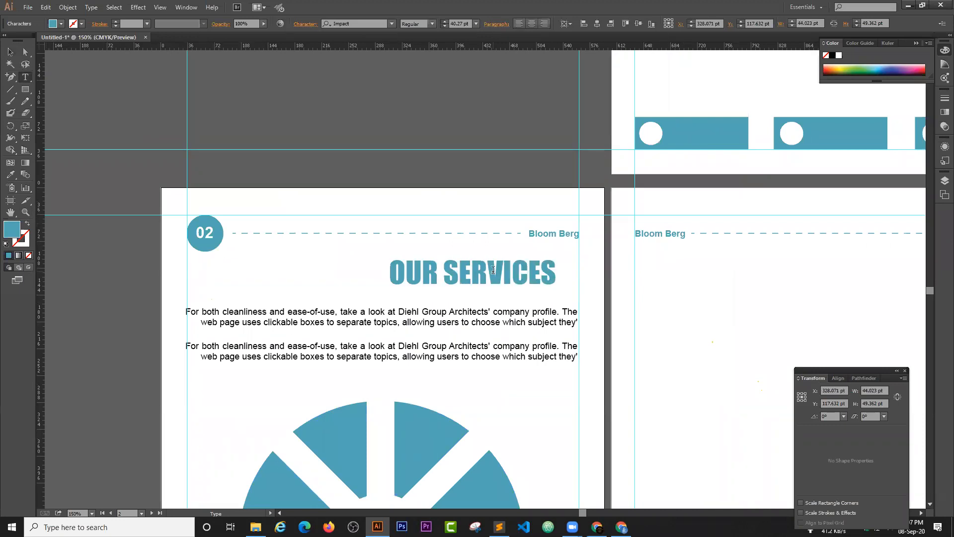
pyautogui.click(10, 51)
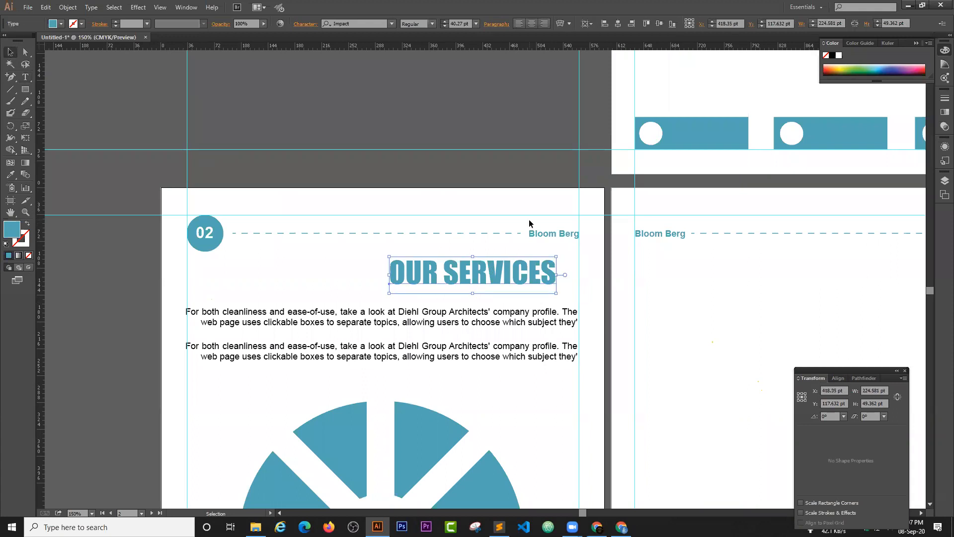
pyautogui.moveTo(546, 273); pyautogui.dragTo(571, 274)
pyautogui.hotkey('ctrl', '-')
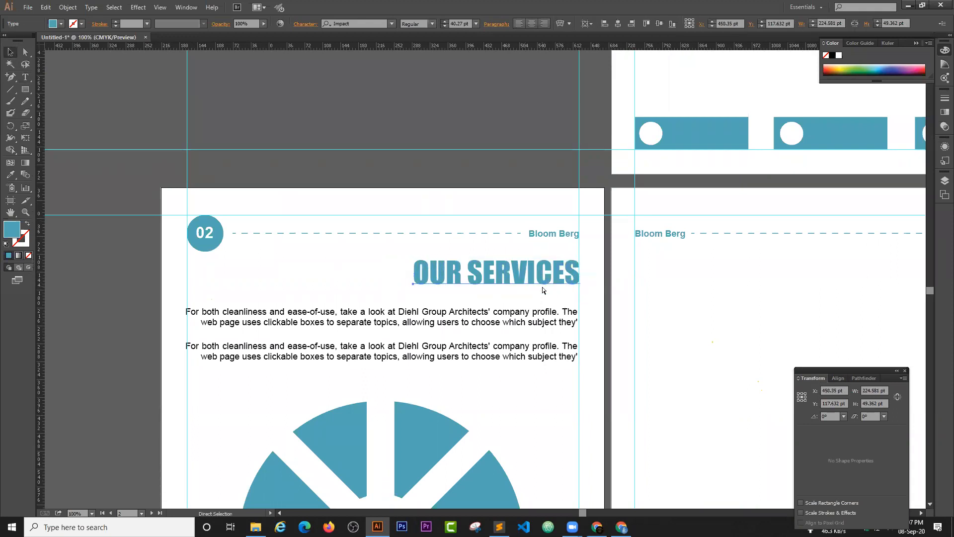
pyautogui.click(463, 141)
# Move the reference layout image down beside the pages and examine its Our Services, How It Works and Statistics spreads
pyautogui.hotkey('ctrl', '-')
pyautogui.hotkey('ctrl', '-')
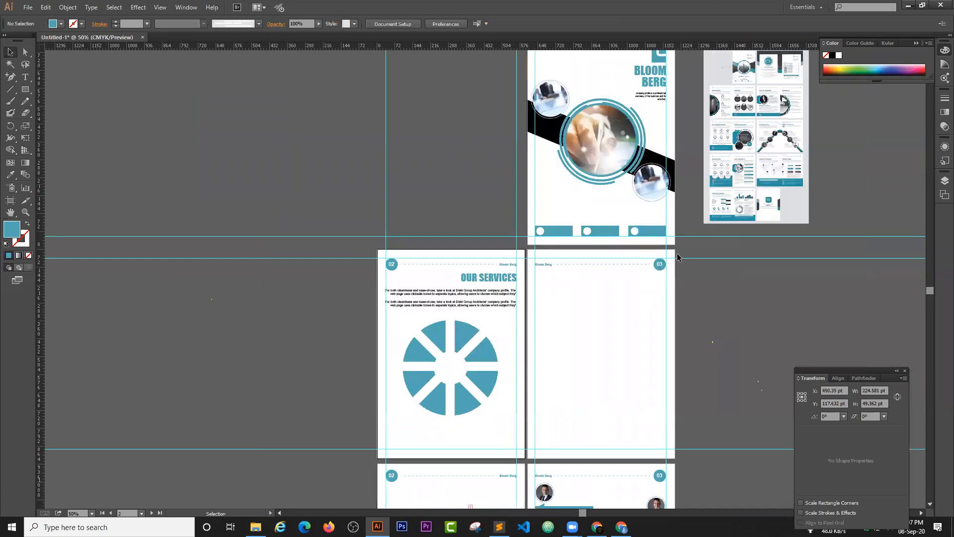
pyautogui.click(783, 154)
pyautogui.moveTo(761, 131); pyautogui.dragTo(762, 167)
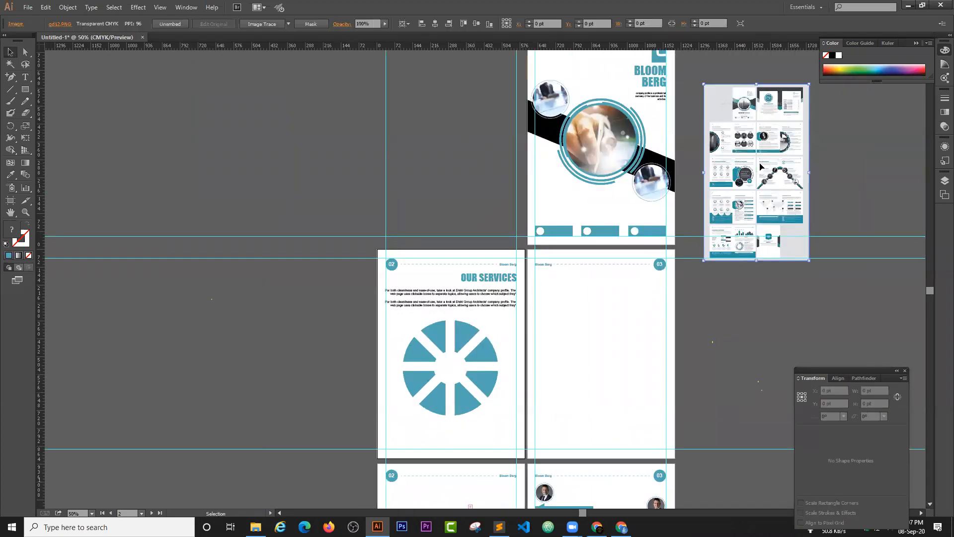
pyautogui.hotkey('ctrl', '+')
pyautogui.hotkey('ctrl', '+')
pyautogui.moveTo(840, 123); pyautogui.dragTo(272, 156)
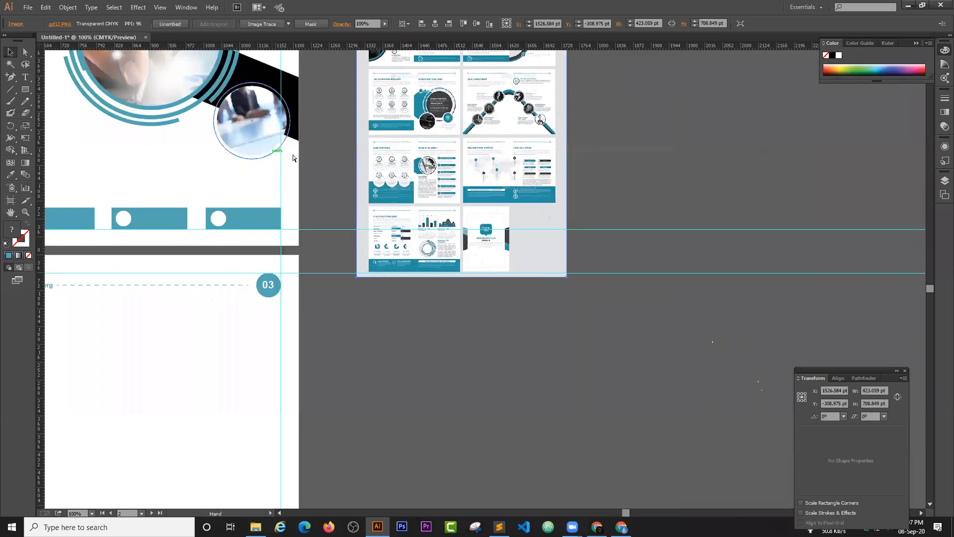
pyautogui.hotkey('ctrl', '+')
pyautogui.hotkey('ctrl', '+')
pyautogui.hotkey('ctrl', '+')
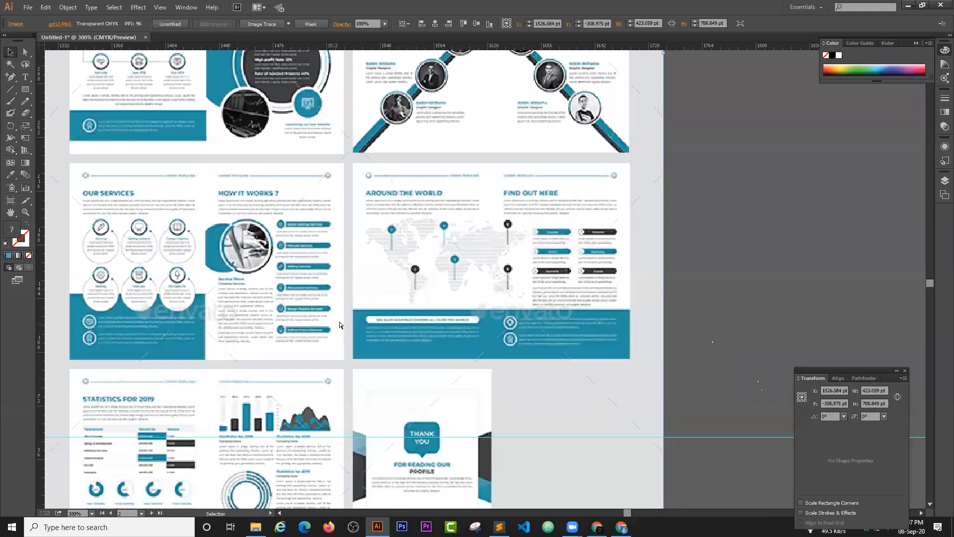
# Nudge the teal segmented wheel slightly down on the Our Services page
pyautogui.hotkey('ctrl', '1')
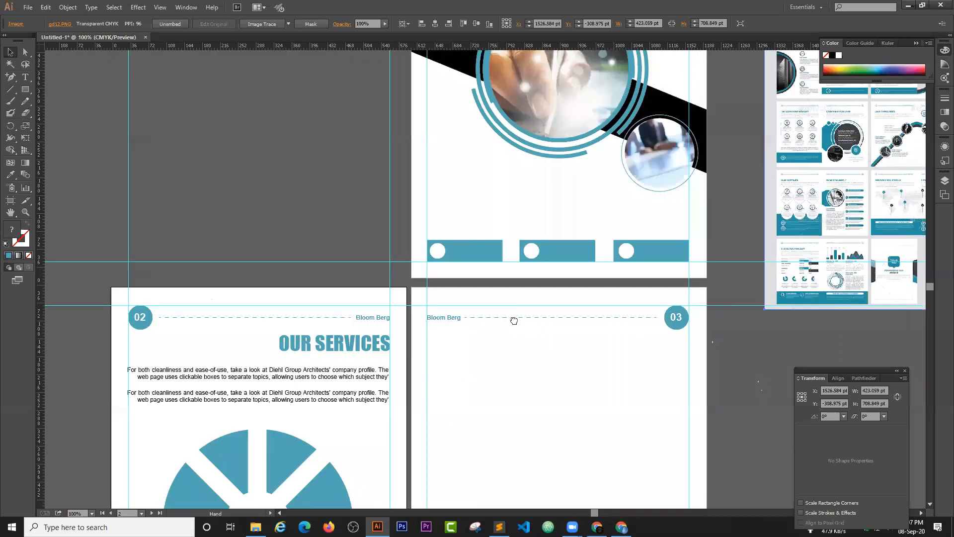
pyautogui.moveTo(273, 454); pyautogui.dragTo(340, 208)
pyautogui.moveTo(340, 208); pyautogui.dragTo(340, 214)
pyautogui.click(426, 412)
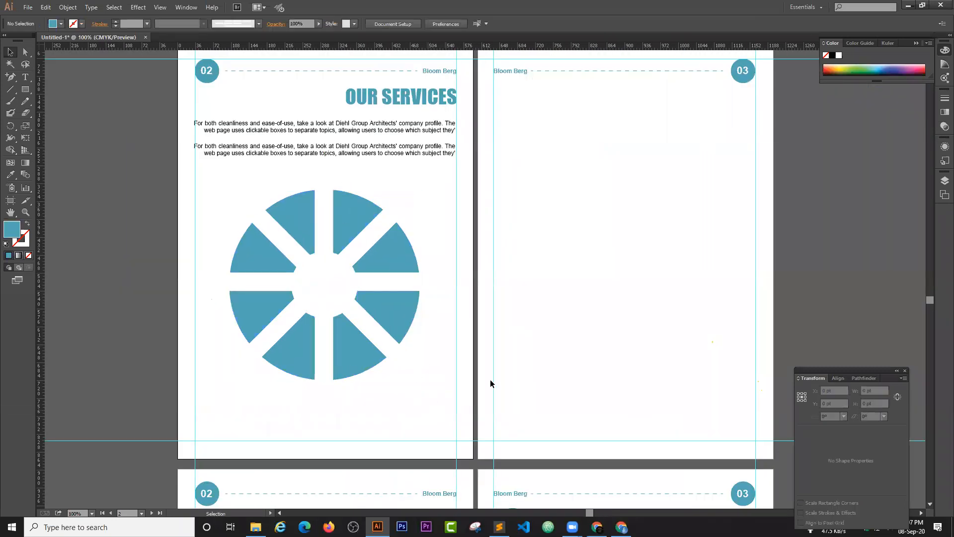
# Look over the Our Services page, the Client Reviews spread and the blank pages below to plan the remaining layout
pyautogui.scroll(4, 510, 350)
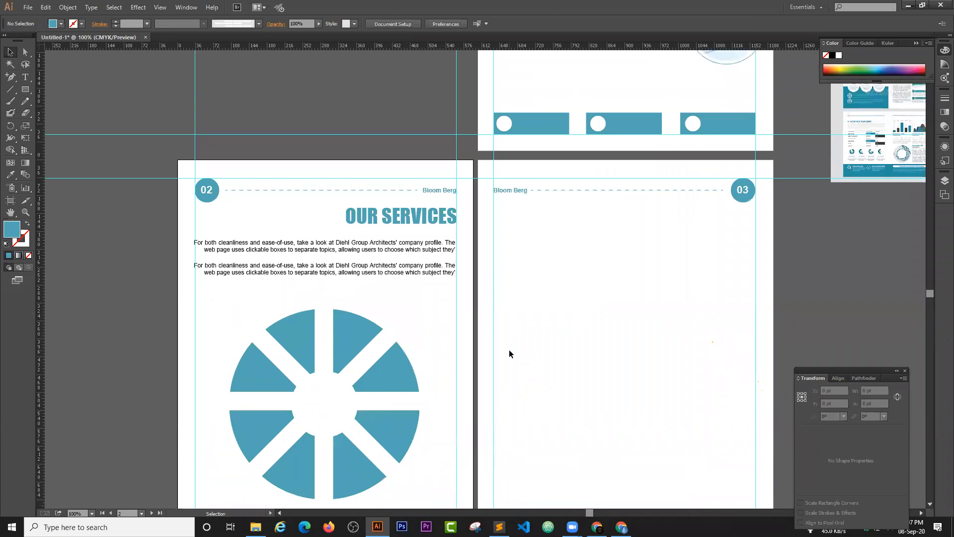
pyautogui.scroll(1, 510, 354)
pyautogui.scroll(2, 509, 354)
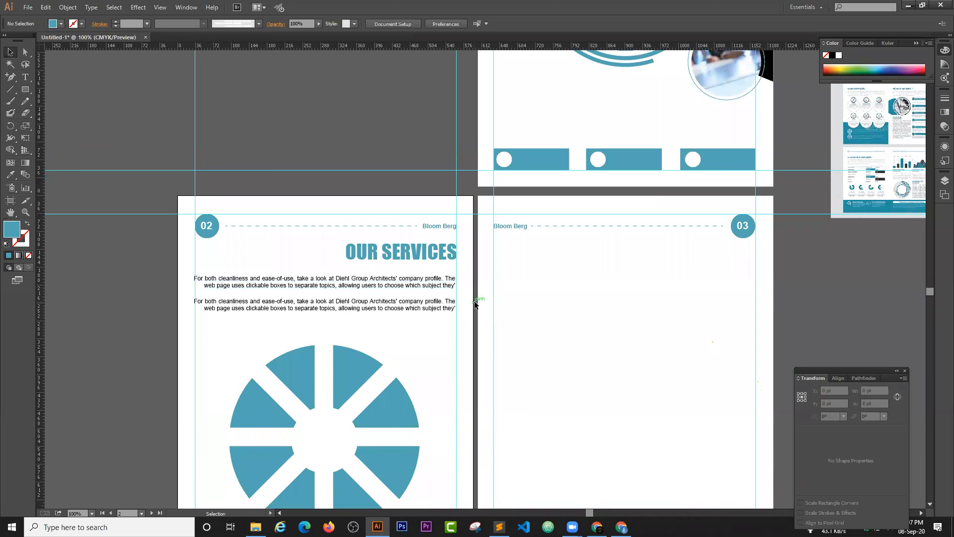
pyautogui.hotkey('ctrl', '-')
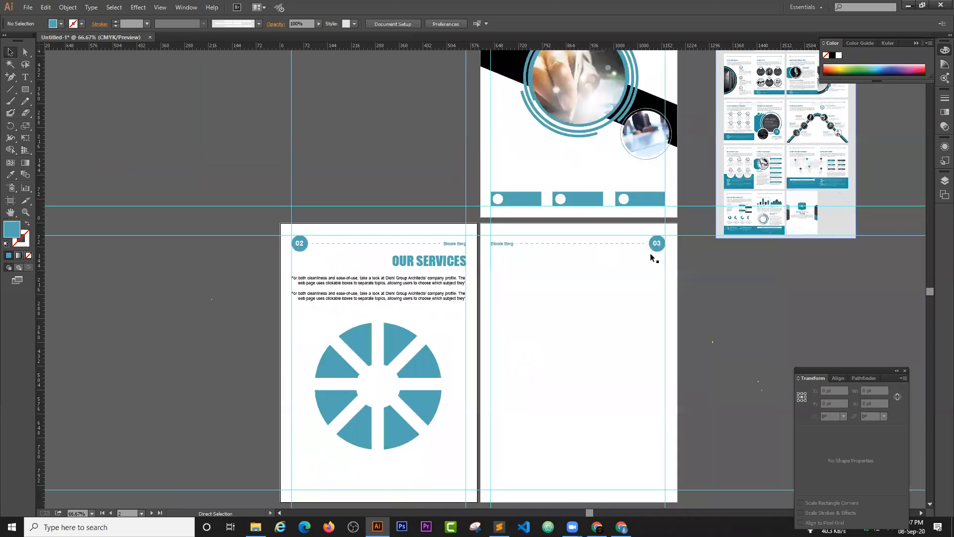
pyautogui.hotkey('ctrl', '-')
pyautogui.hotkey('ctrl', '-')
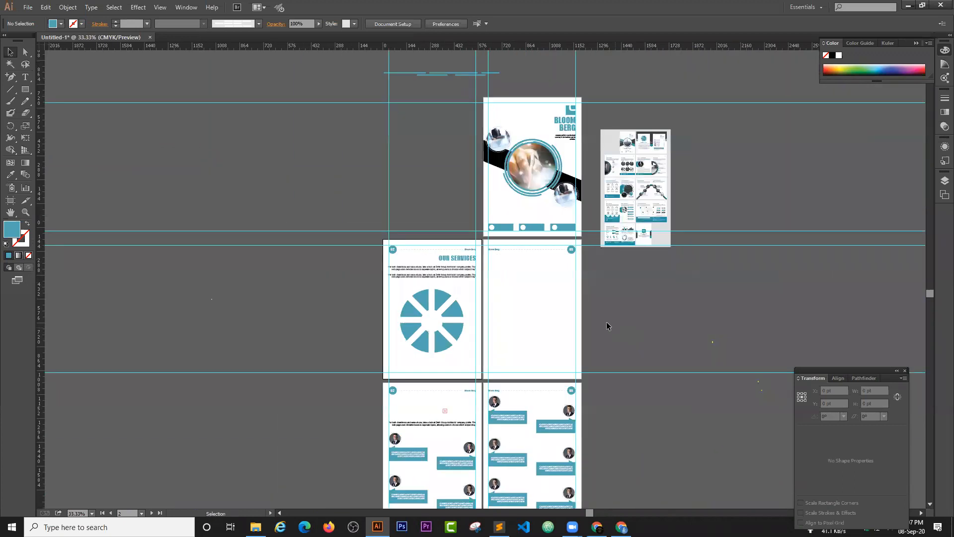
pyautogui.scroll(-4, 607, 321)
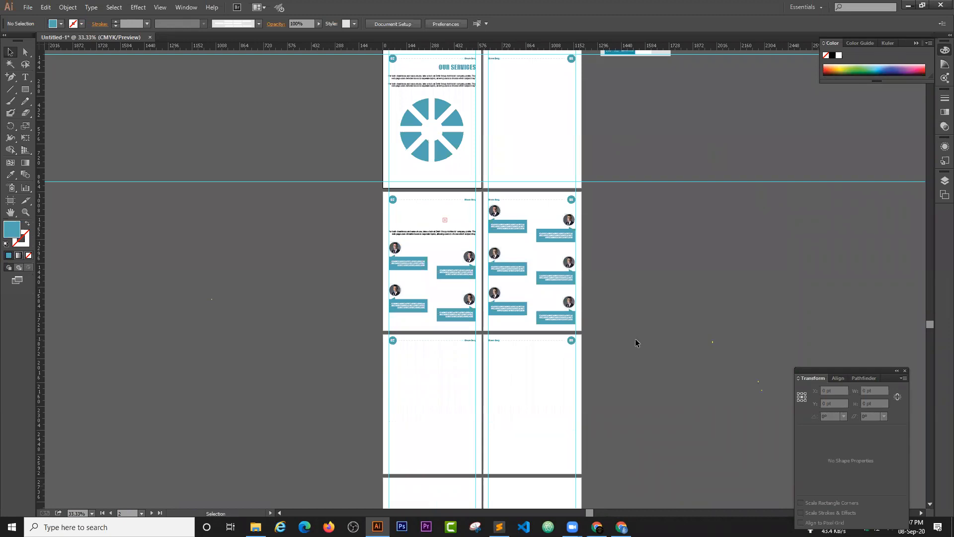
pyautogui.scroll(2, 635, 338)
pyautogui.scroll(1, 635, 340)
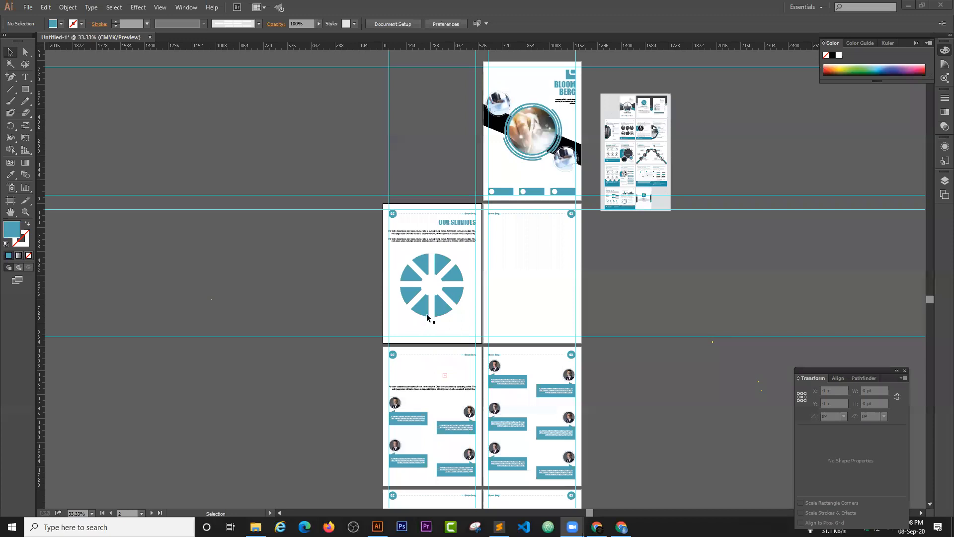
pyautogui.scroll(-3, 593, 163)
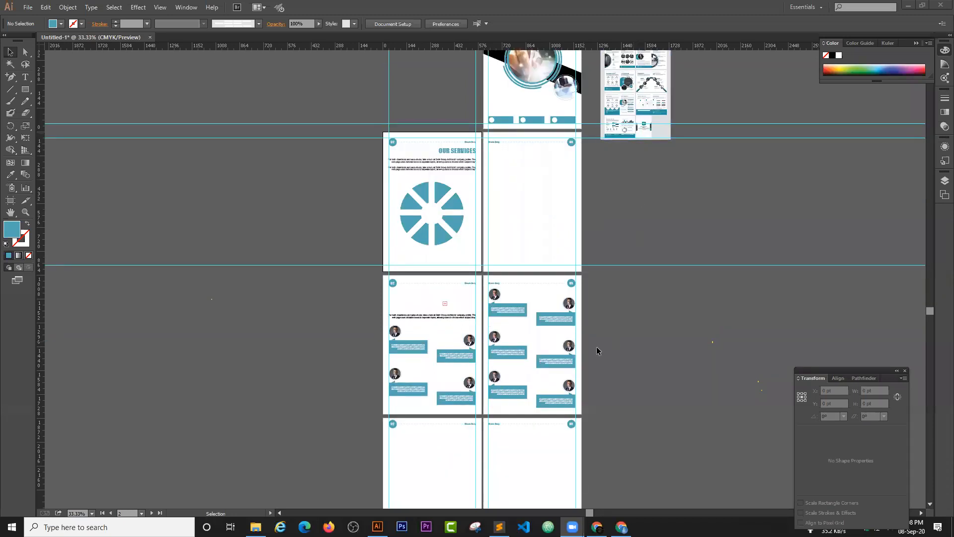
pyautogui.scroll(-3, 462, 335)
pyautogui.scroll(2, 600, 255)
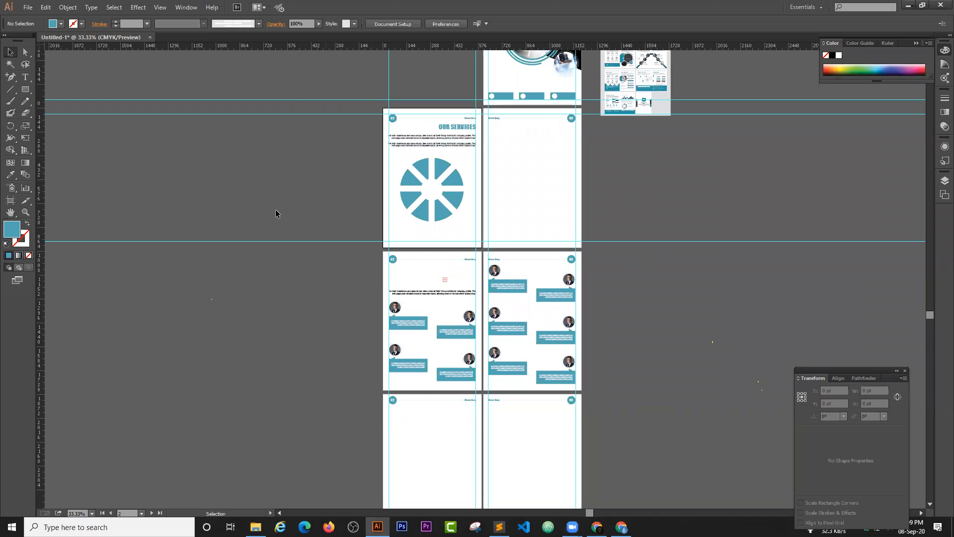
pyautogui.scroll(-1, 227, 251)
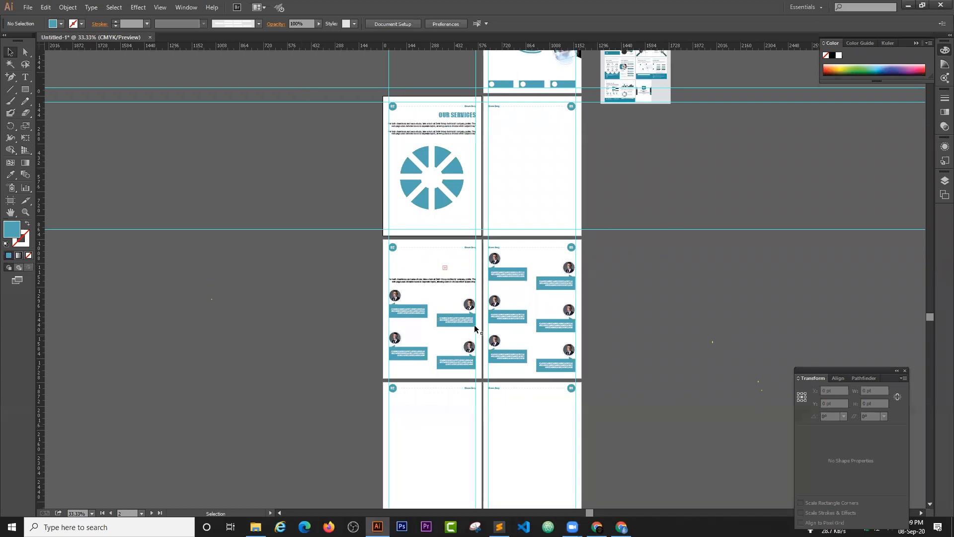
pyautogui.scroll(3, 661, 220)
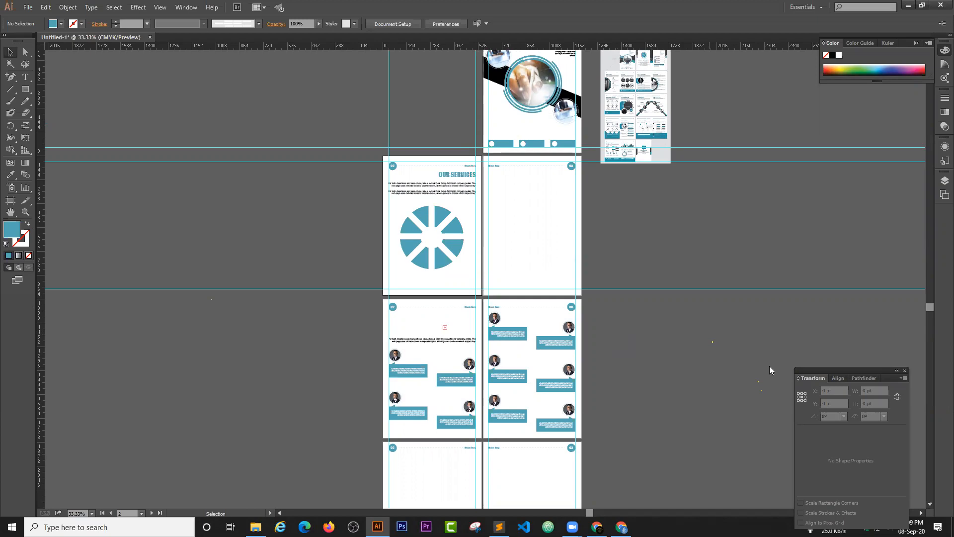
pyautogui.hotkey('alt', 'Tab')
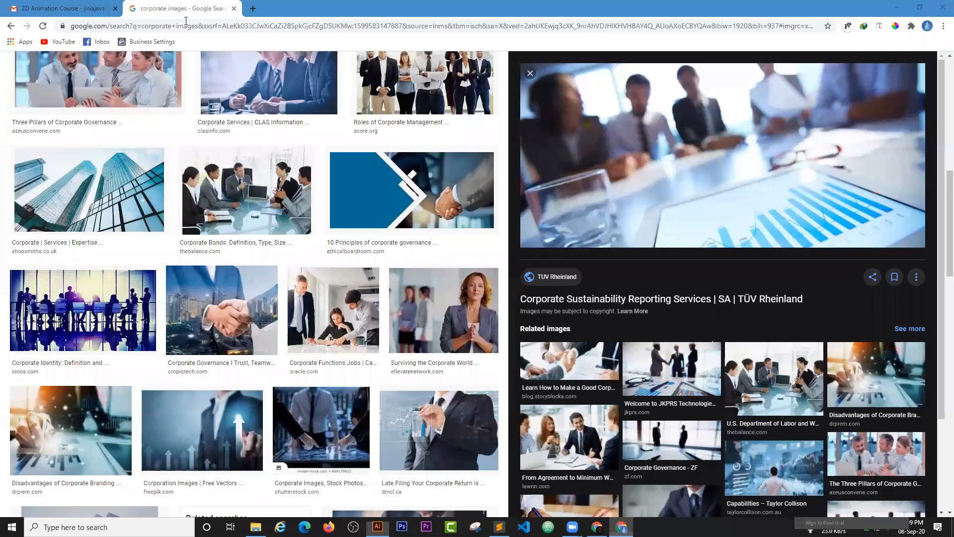
pyautogui.click(219, 10)
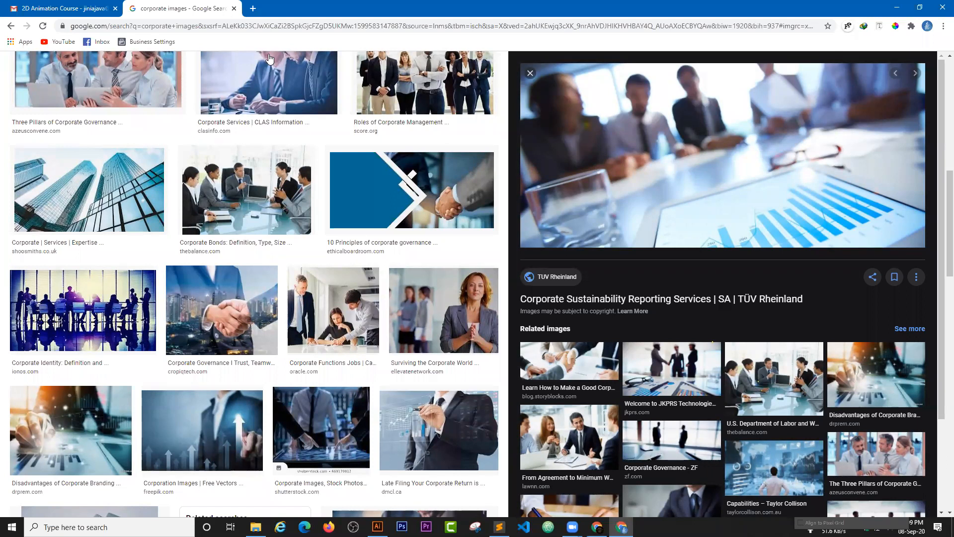
pyautogui.hotkey('alt', 'Tab')
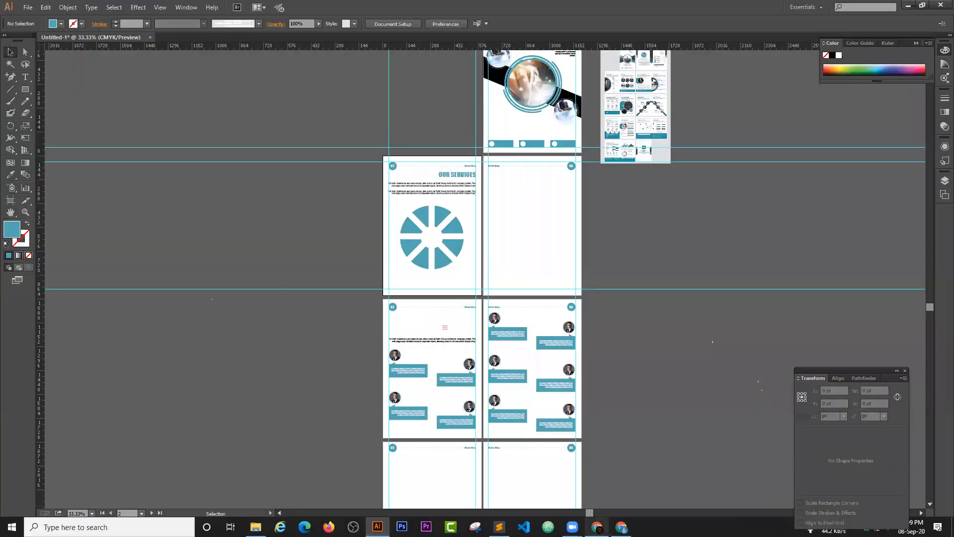
pyautogui.moveTo(597, 526)
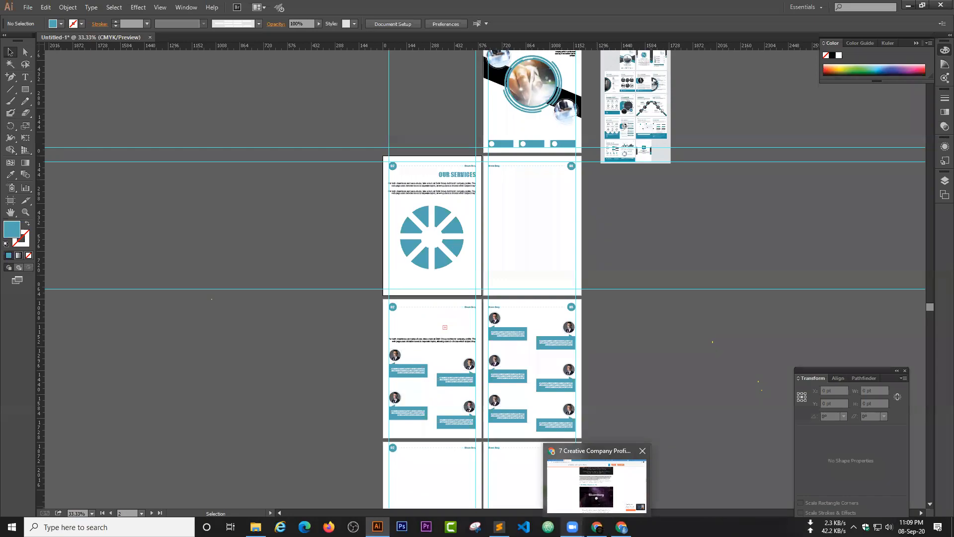
pyautogui.moveTo(633, 506)
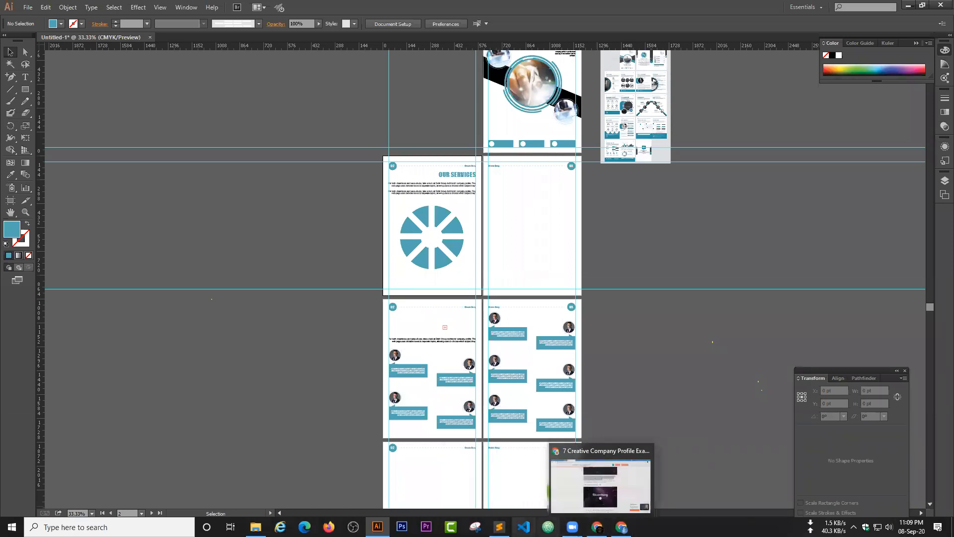
pyautogui.moveTo(499, 527)
pyautogui.click(500, 486)
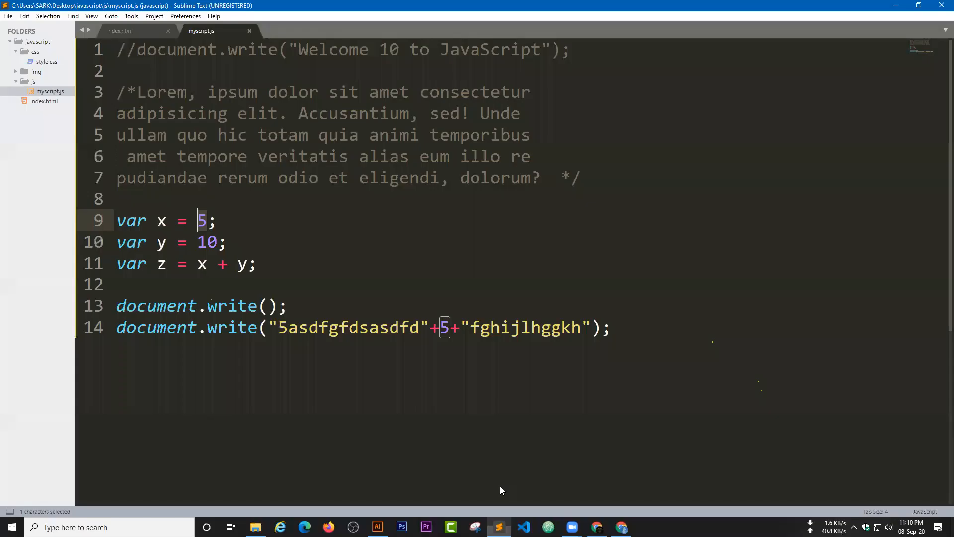
pyautogui.click(499, 527)
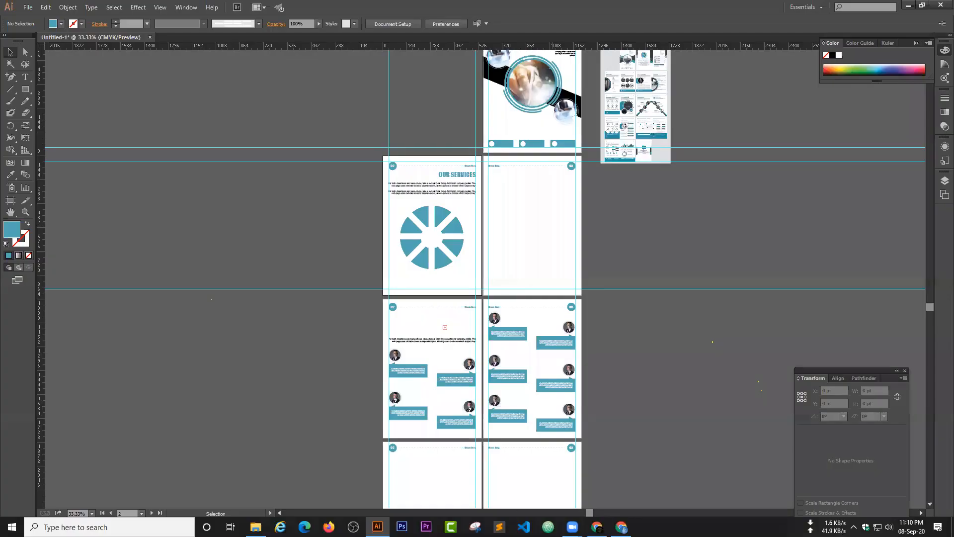
# Switch to Chrome and examine the Sydney theme demo's Latest News, client logos, footer and Meet Our Team sections for page layout ideas
pyautogui.click(597, 527)
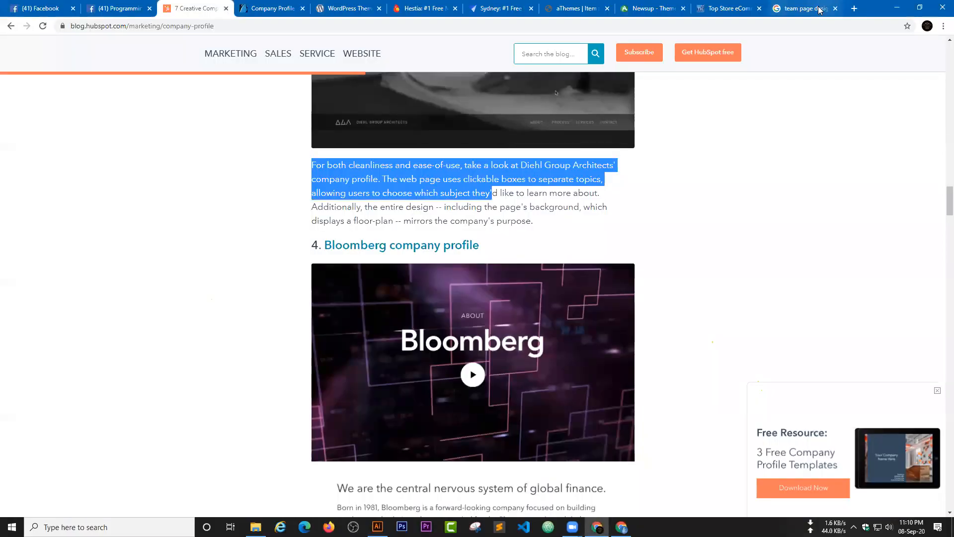
pyautogui.click(575, 9)
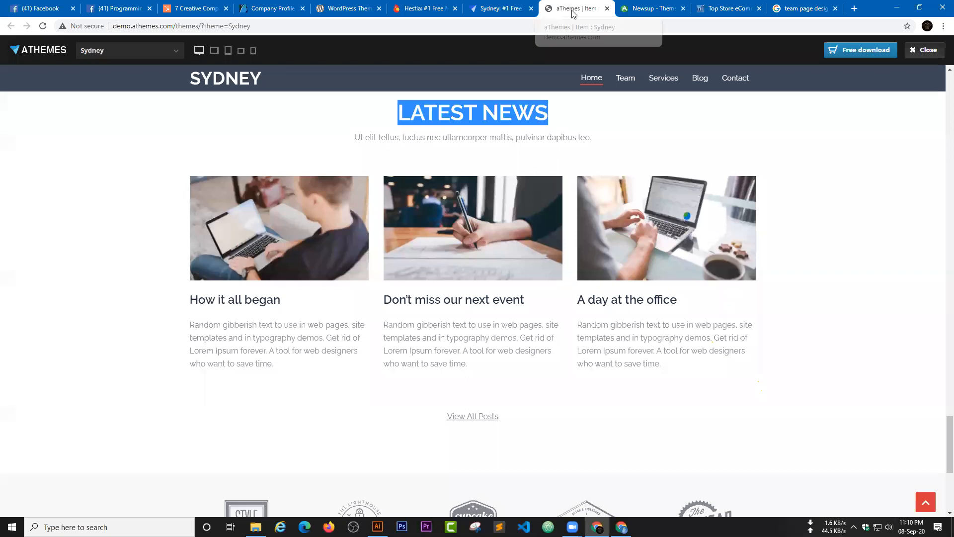
pyautogui.scroll(5, 641, 251)
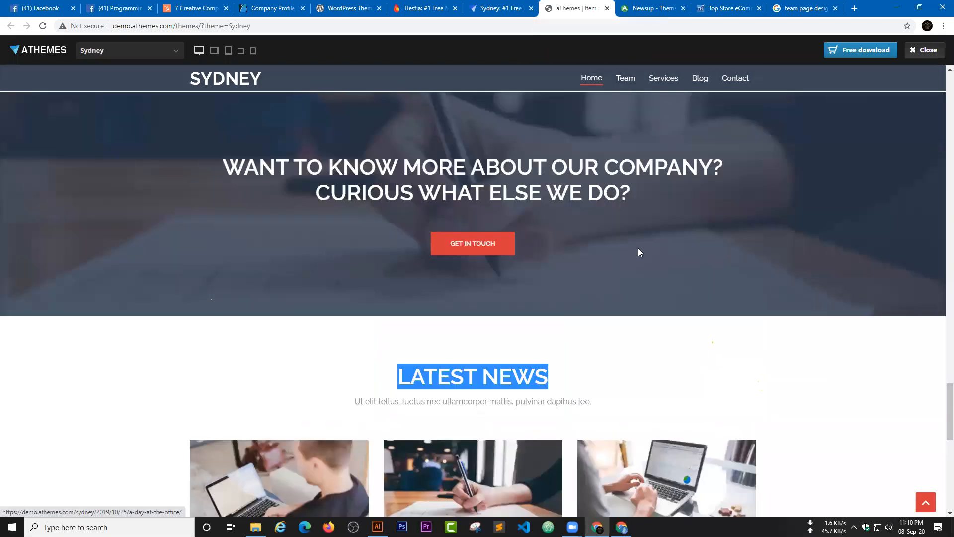
pyautogui.scroll(1, 628, 272)
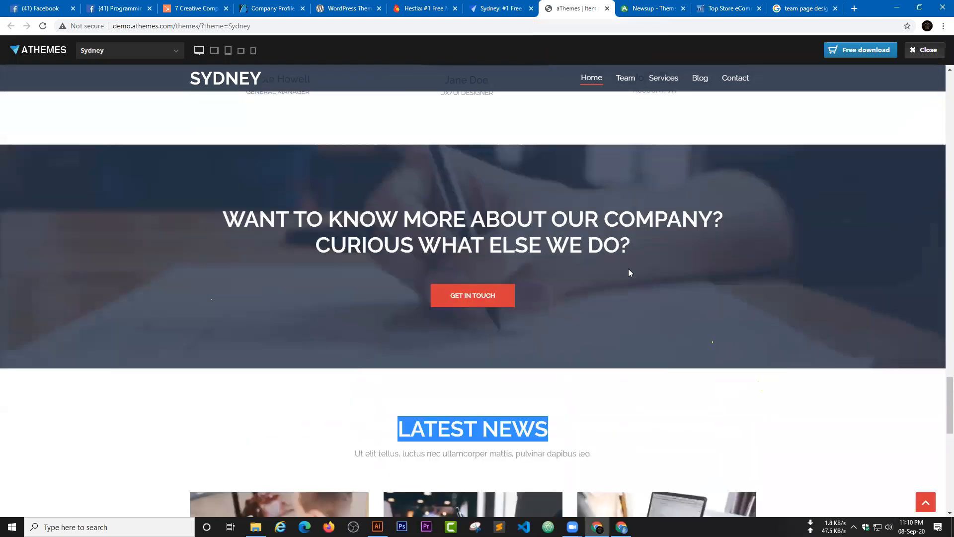
pyautogui.scroll(-10, 629, 272)
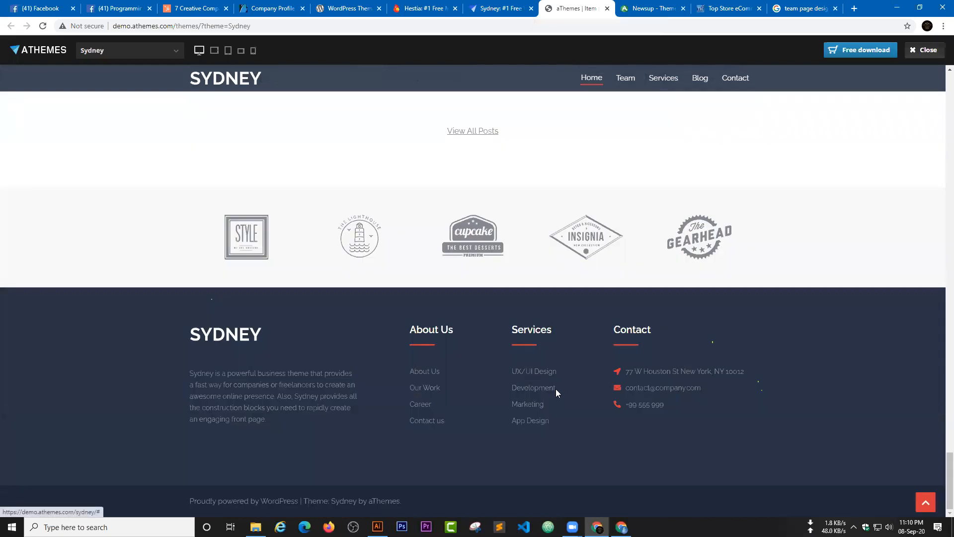
pyautogui.scroll(3, 550, 379)
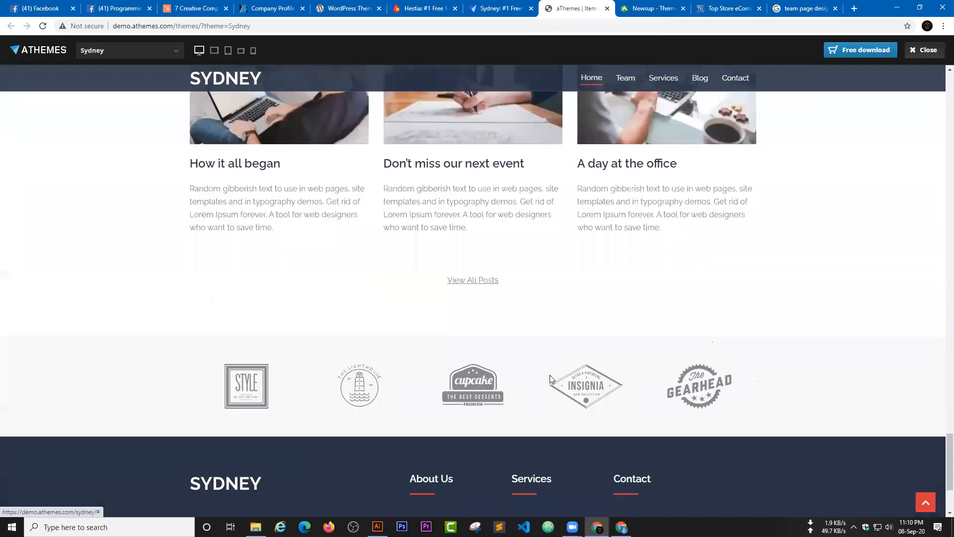
pyautogui.scroll(3, 550, 378)
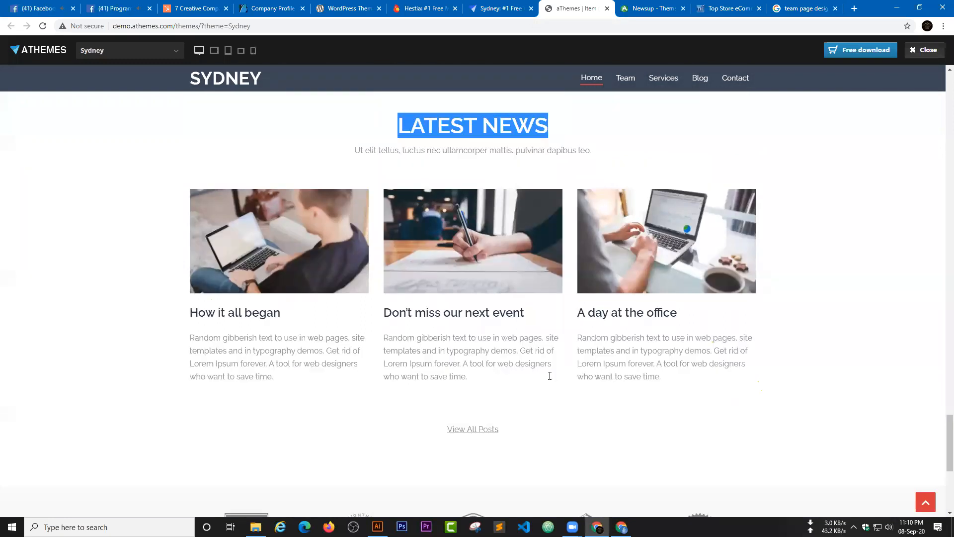
pyautogui.scroll(5, 552, 378)
pyautogui.scroll(3, 551, 376)
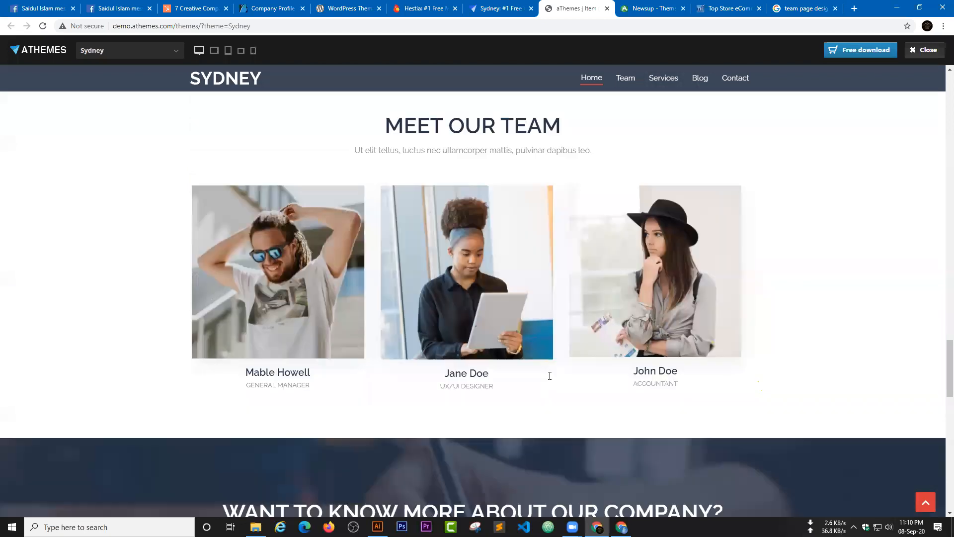
pyautogui.moveTo(501, 340)
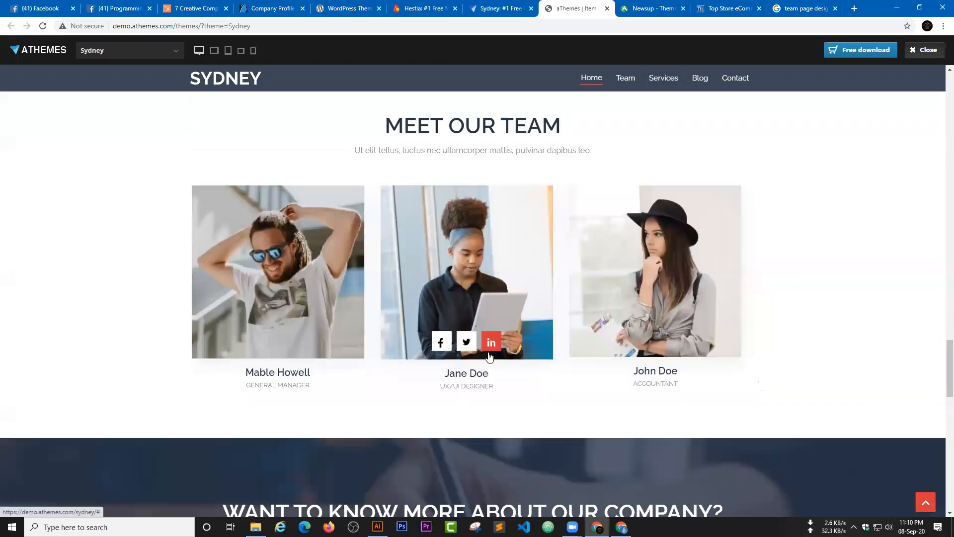